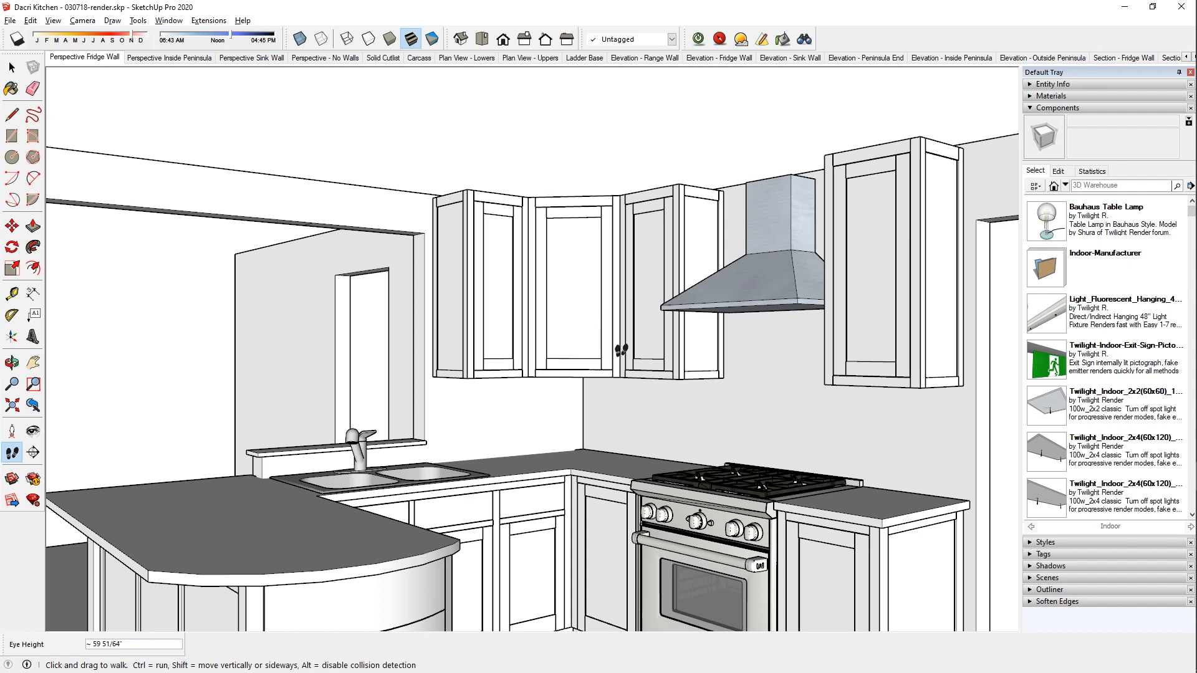
Walk the camera back from the kitchen corner and lower the eye height to about 51 inches to show more of the range and peninsula.
{"action": "left_click_drag", "start_coordinate": [621, 350], "coordinate": [467, 342]}
{"action": "left_click_drag", "start_coordinate": [454, 293], "coordinate": [472, 338], "text": "shift"}
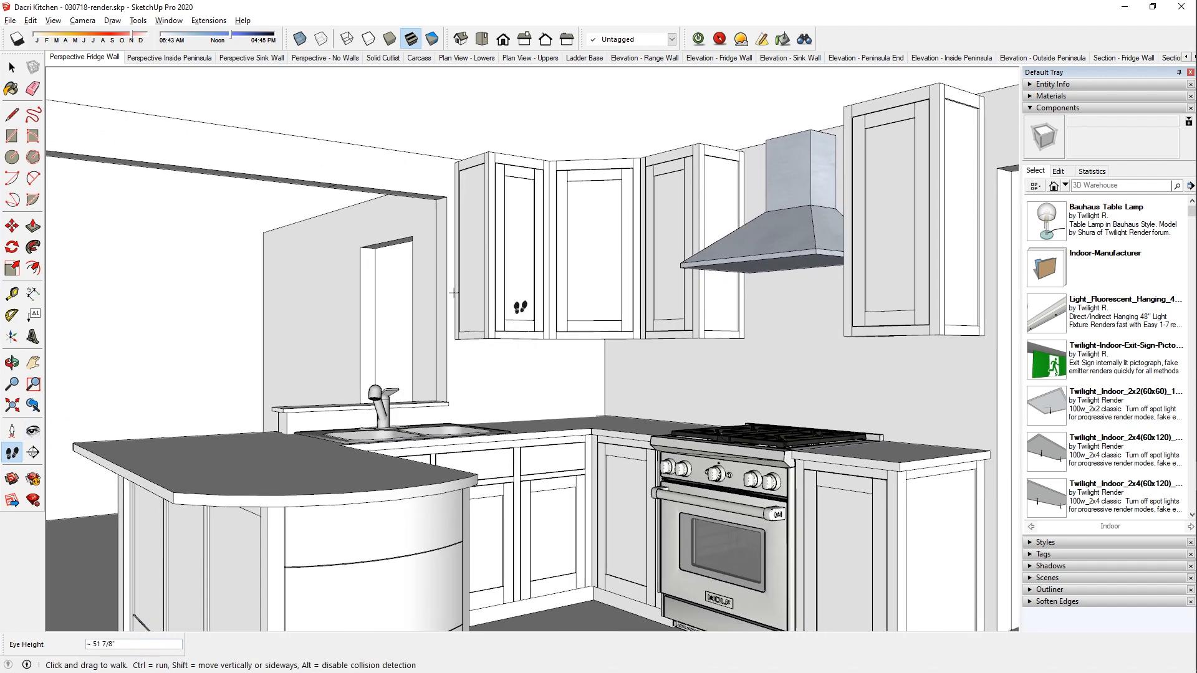
{"action": "left_click_drag", "start_coordinate": [546, 258], "coordinate": [553, 261], "text": "shift"}
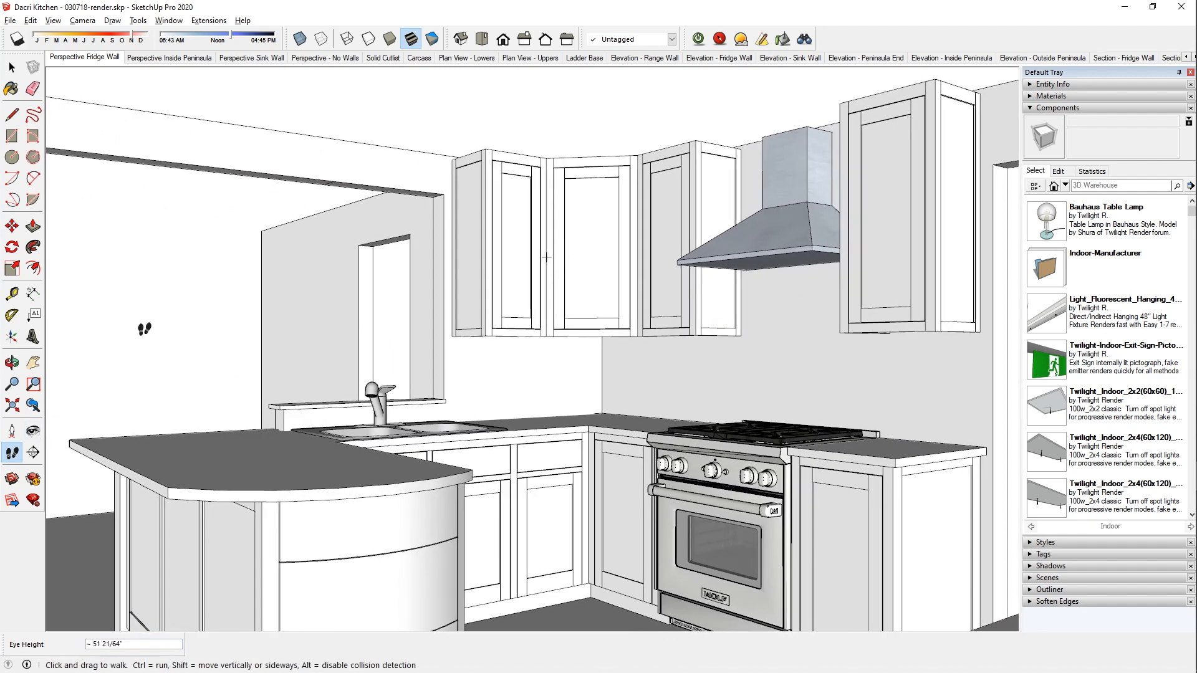
Position the camera at 66" above the floor near the corner cabinets and walk back until sink, range and upper cabinets fit the view.
{"action": "left_click", "coordinate": [12, 432]}
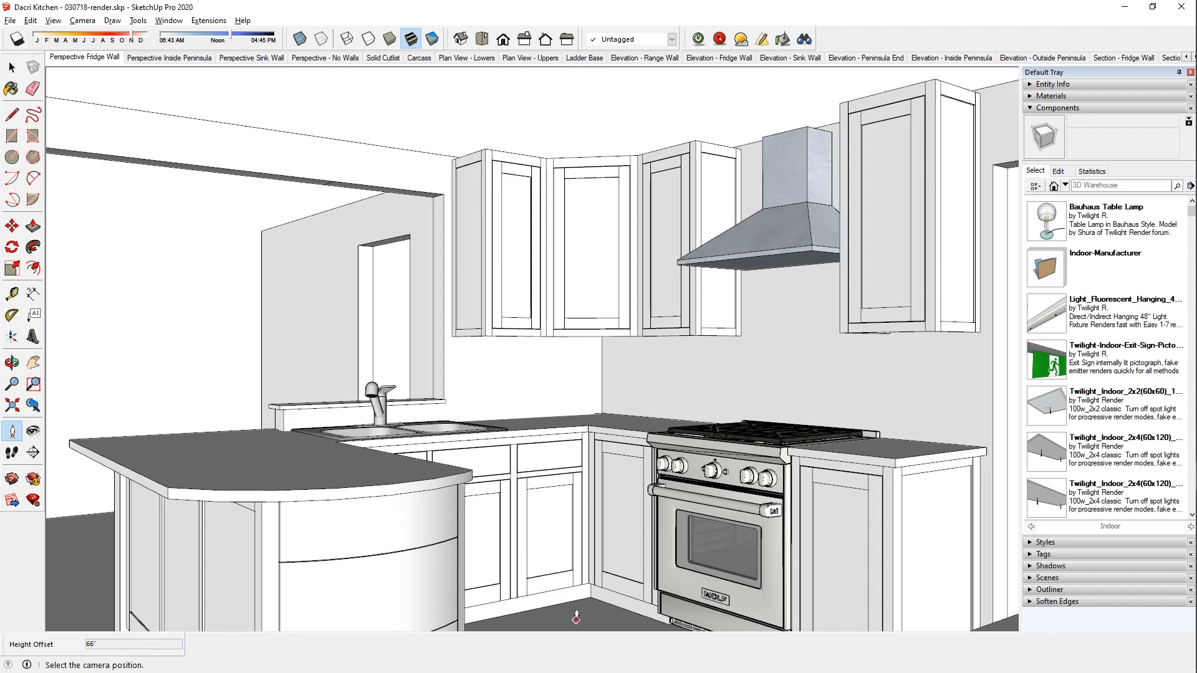
{"action": "left_click", "coordinate": [576, 617]}
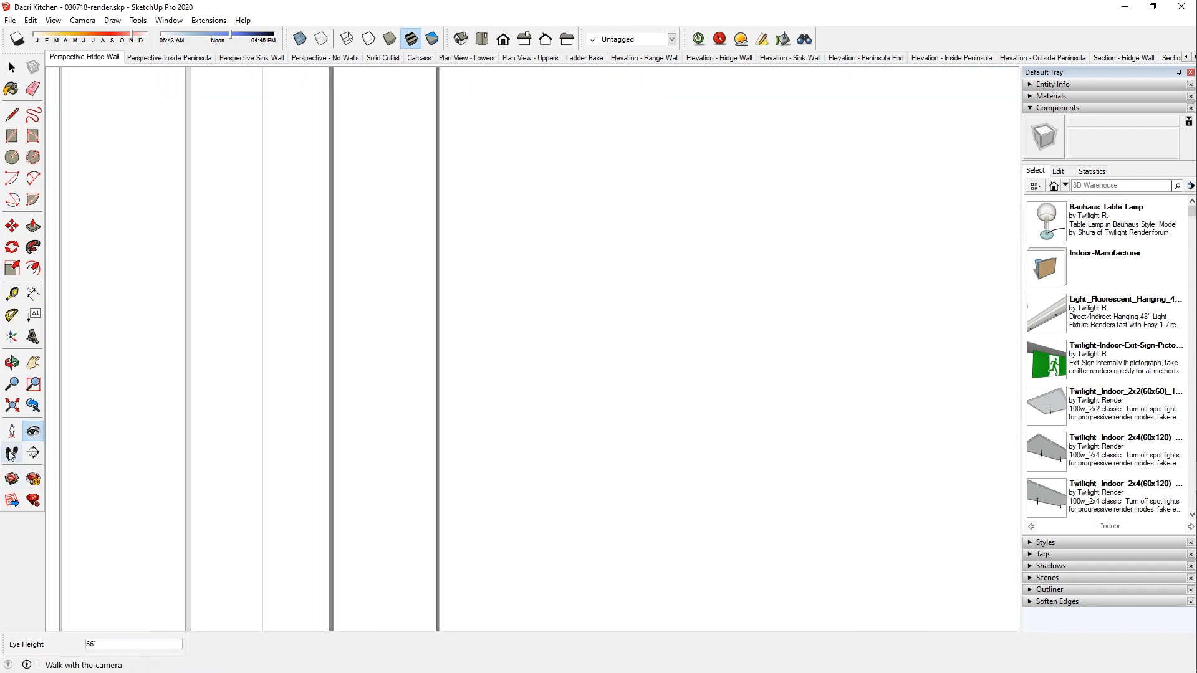
{"action": "left_click", "coordinate": [11, 454]}
{"action": "left_click_drag", "start_coordinate": [537, 282], "coordinate": [526, 420]}
{"action": "left_click_drag", "start_coordinate": [702, 331], "coordinate": [572, 323]}
{"action": "left_click_drag", "start_coordinate": [486, 337], "coordinate": [273, 399]}
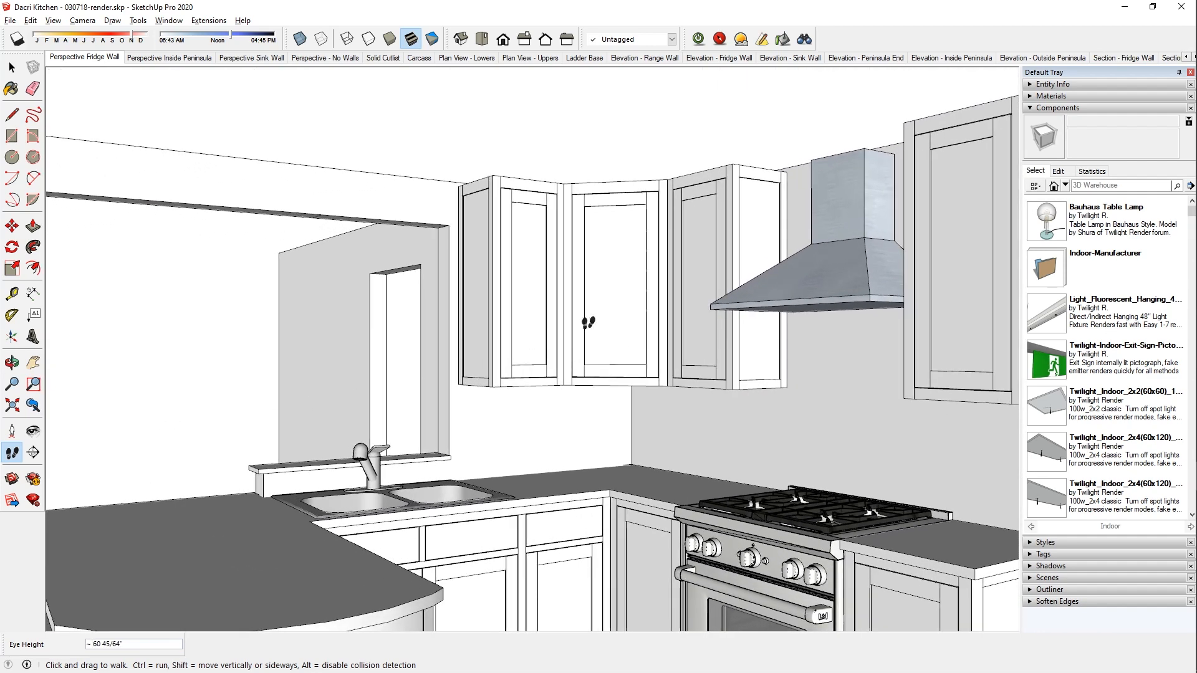
Lower the camera's eye height to about 44 inches and walk to frame the corner with the peninsula and range.
{"action": "mouse_move", "coordinate": [634, 314]}
{"action": "left_mouse_down", "text": "shift"}
{"action": "mouse_move", "coordinate": [654, 333]}
{"action": "mouse_move", "coordinate": [653, 306]}
{"action": "left_mouse_up", "text": "shift"}
{"action": "left_click_drag", "start_coordinate": [601, 266], "coordinate": [601, 288], "text": "shift"}
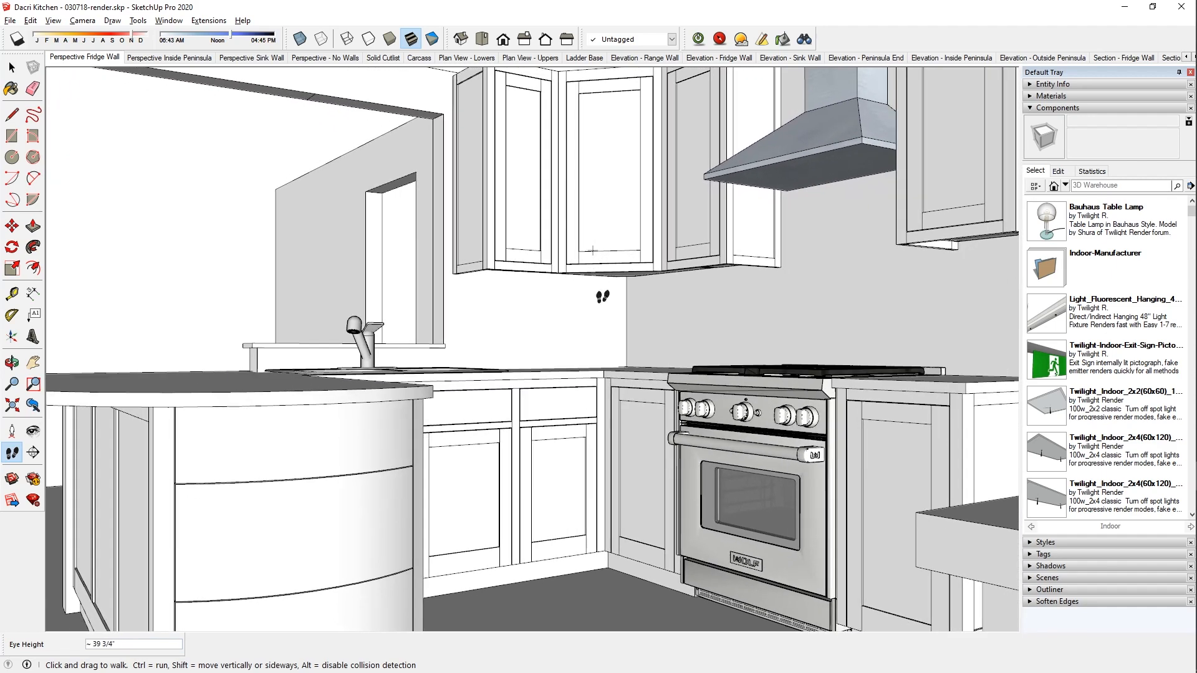
{"action": "left_click_drag", "start_coordinate": [603, 334], "coordinate": [536, 232], "text": "shift"}
{"action": "left_click_drag", "start_coordinate": [618, 252], "coordinate": [624, 293]}
{"action": "left_click_drag", "start_coordinate": [428, 332], "coordinate": [531, 339]}
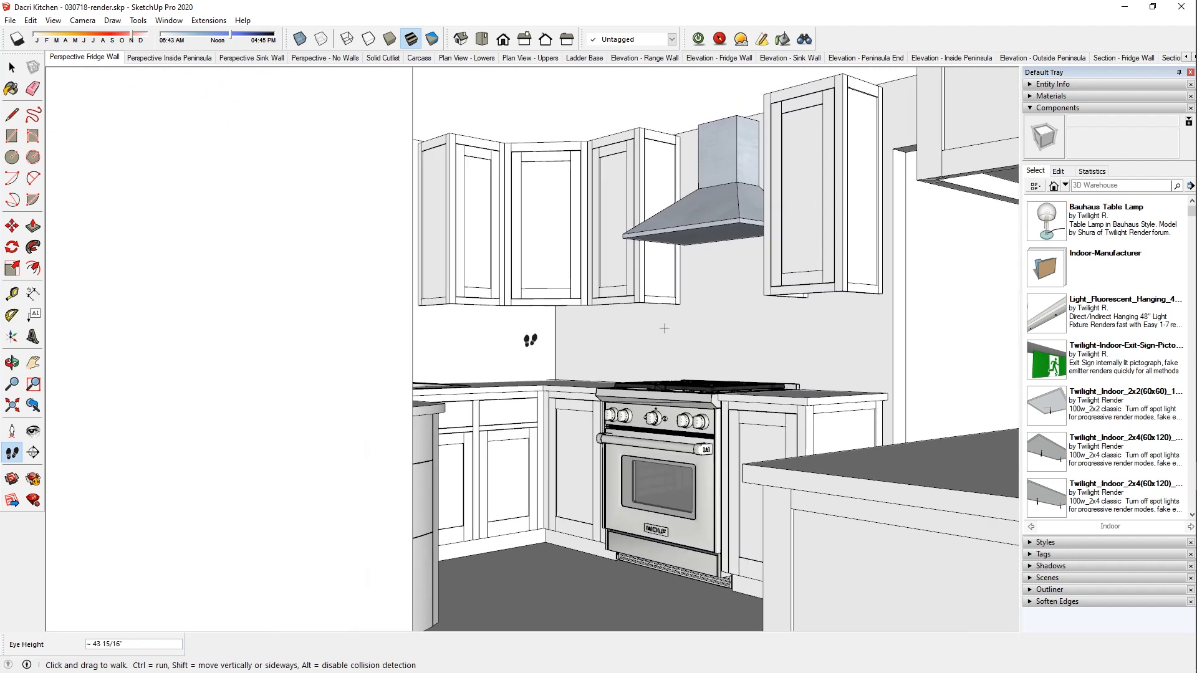
{"action": "left_click_drag", "start_coordinate": [593, 393], "coordinate": [574, 290]}
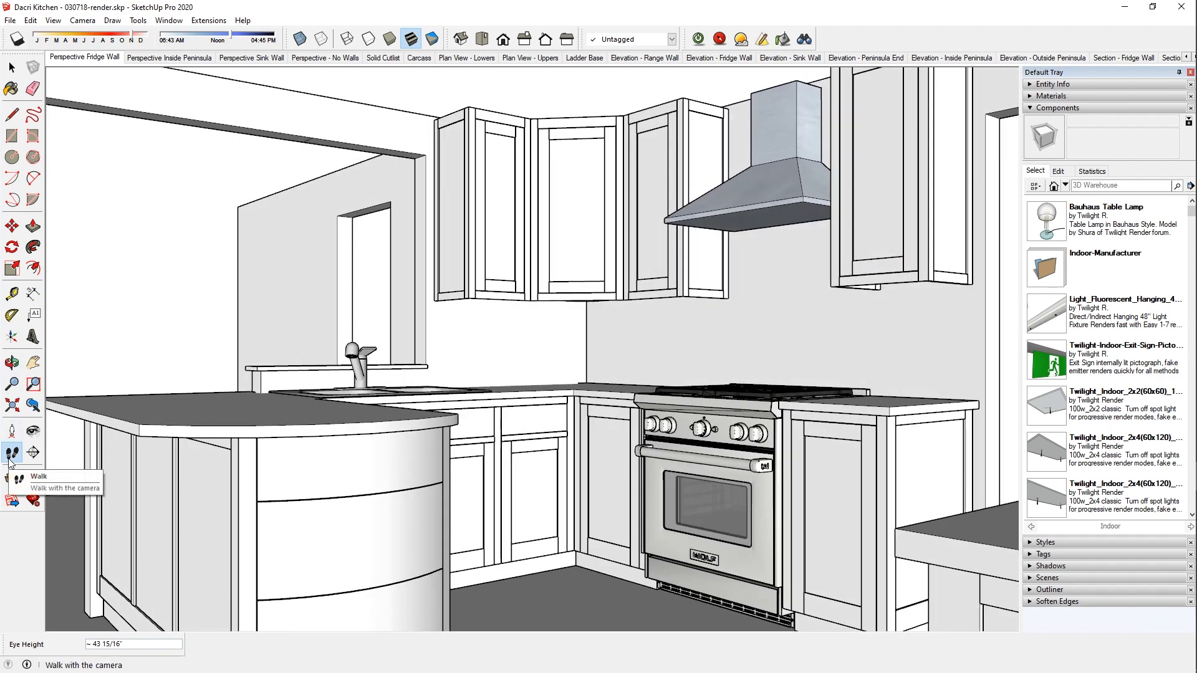
Float the large tool set over the model and dock it back in its original place.
{"action": "left_click_drag", "start_coordinate": [22, 62], "coordinate": [279, 110]}
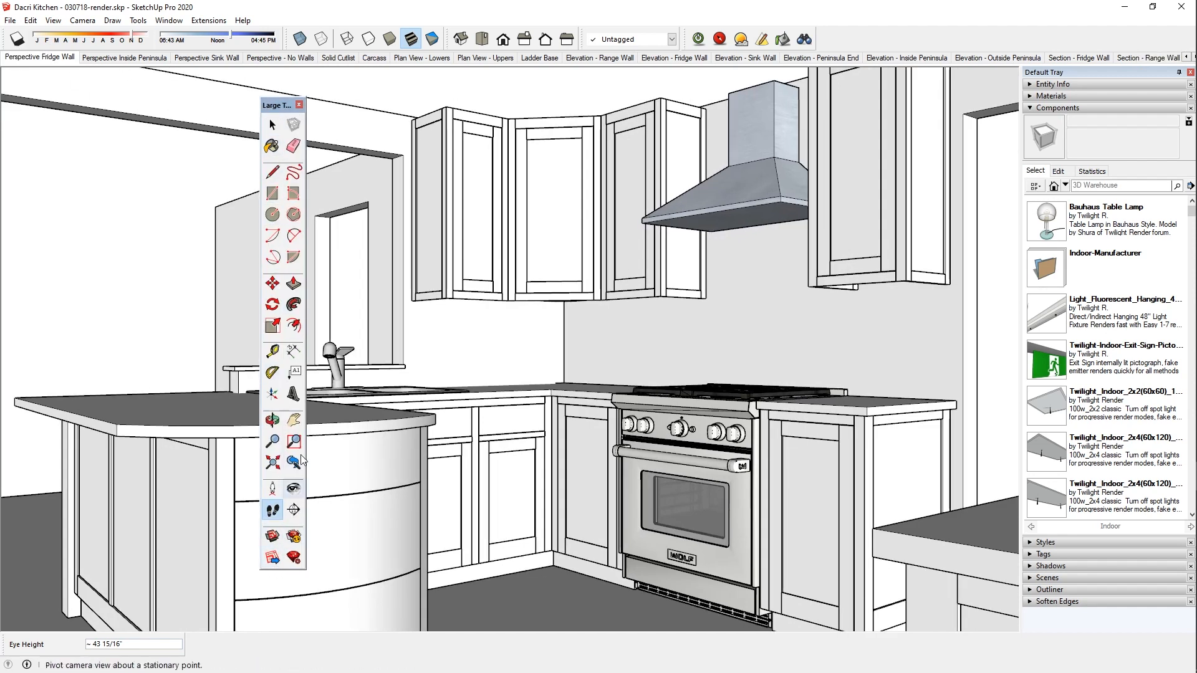
{"action": "left_click_drag", "start_coordinate": [286, 104], "coordinate": [11, 61]}
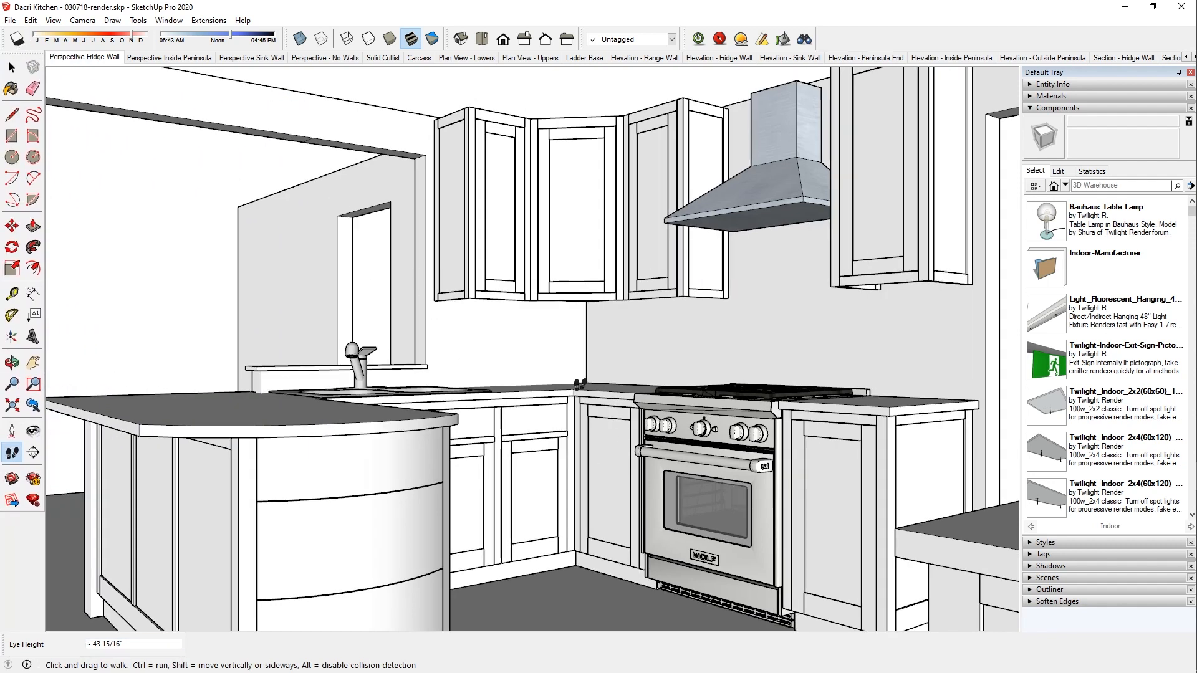
Walk the camera around the peninsula to reframe it with the sink, hood and range in one view.
{"action": "left_click_drag", "start_coordinate": [581, 296], "coordinate": [208, 441]}
{"action": "left_click_drag", "start_coordinate": [399, 383], "coordinate": [475, 379]}
{"action": "left_click_drag", "start_coordinate": [609, 352], "coordinate": [576, 352]}
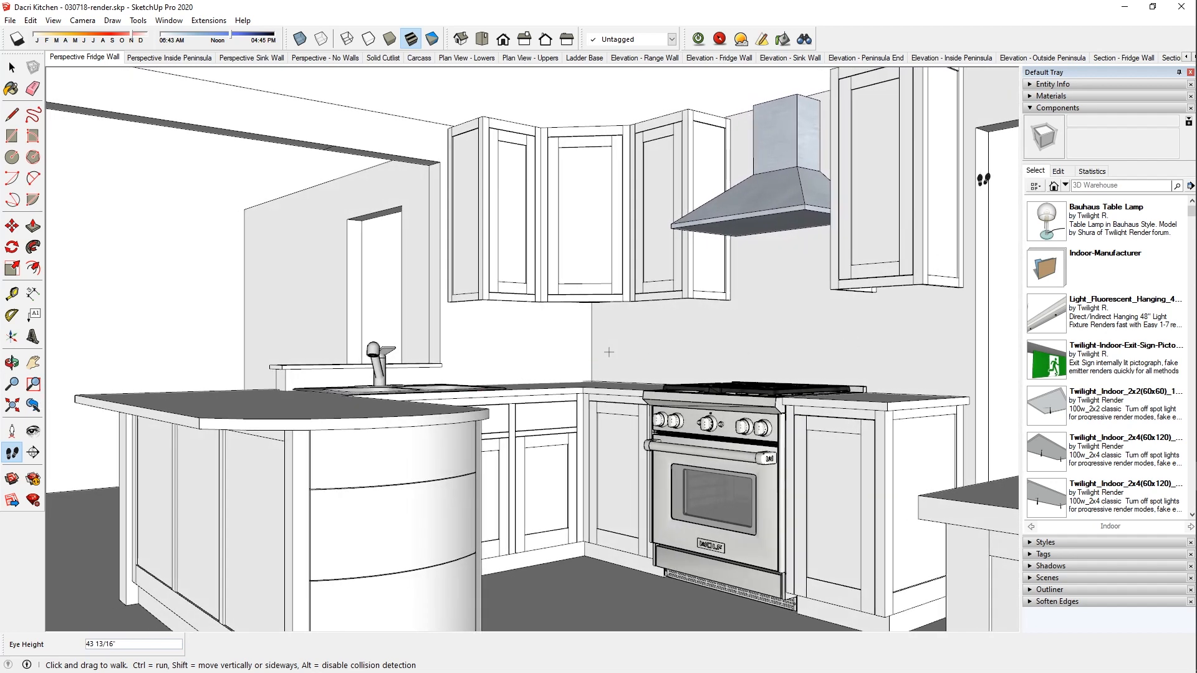
Set the camera's focal length to 55 mm.
{"action": "left_click", "coordinate": [12, 383]}
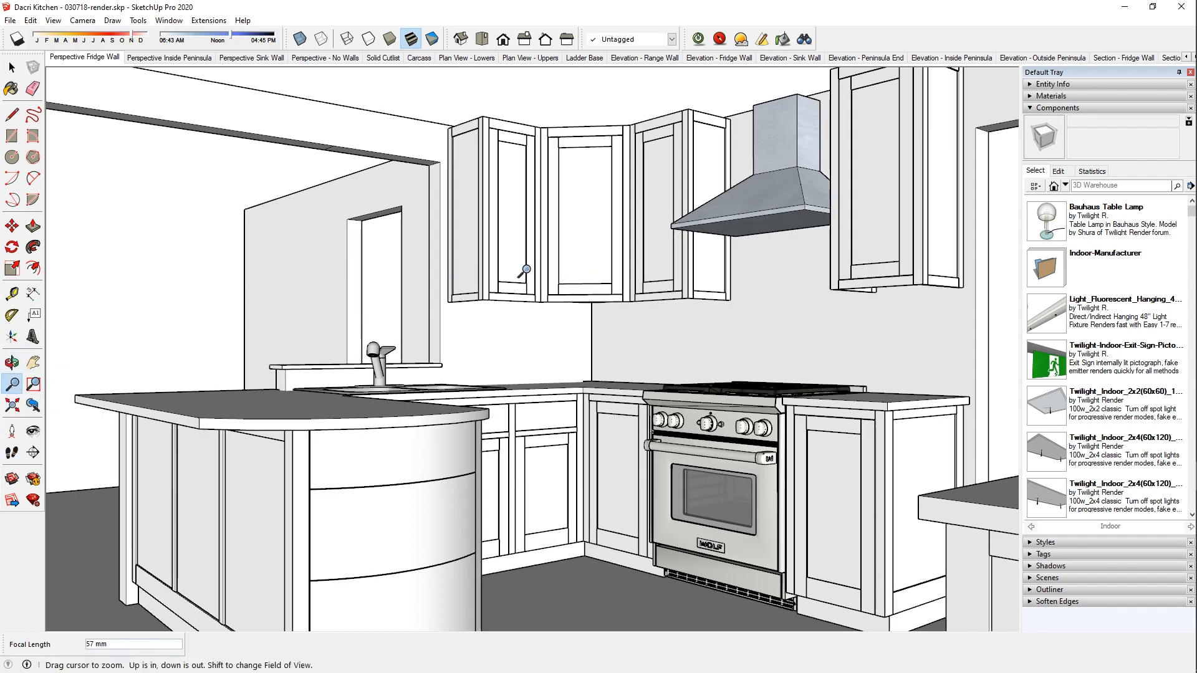
{"action": "left_click_drag", "start_coordinate": [534, 255], "coordinate": [531, 295], "text": "shift"}
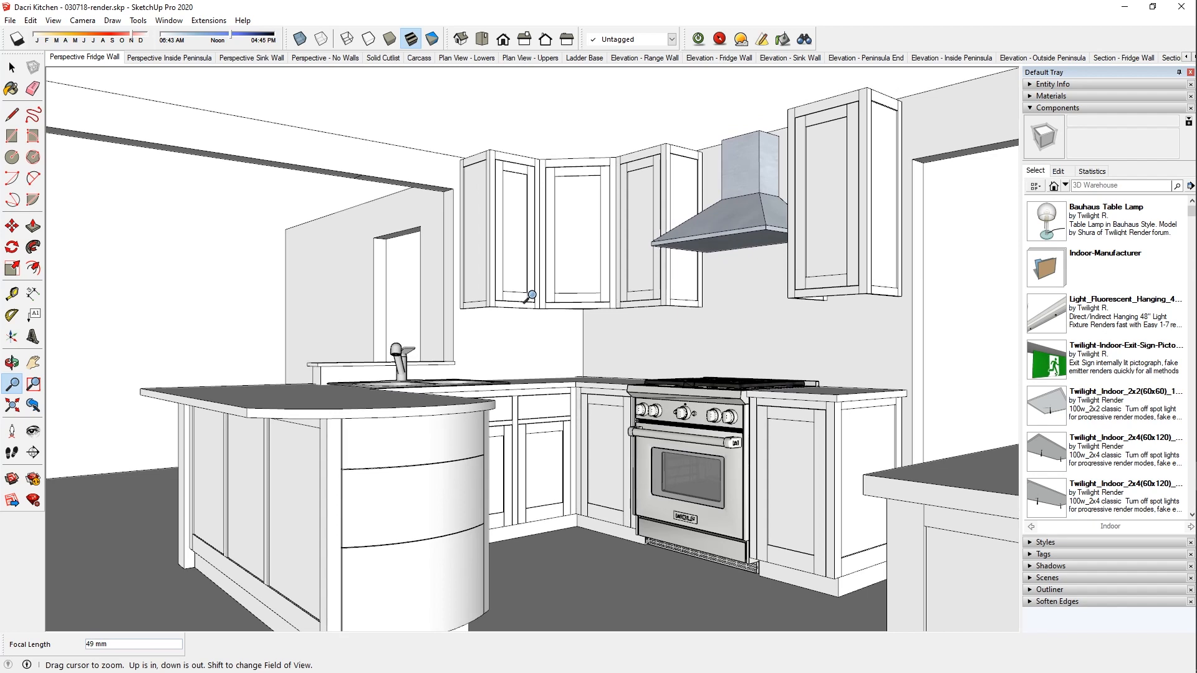
{"action": "type", "text": "55"}
{"action": "key", "text": "Return"}
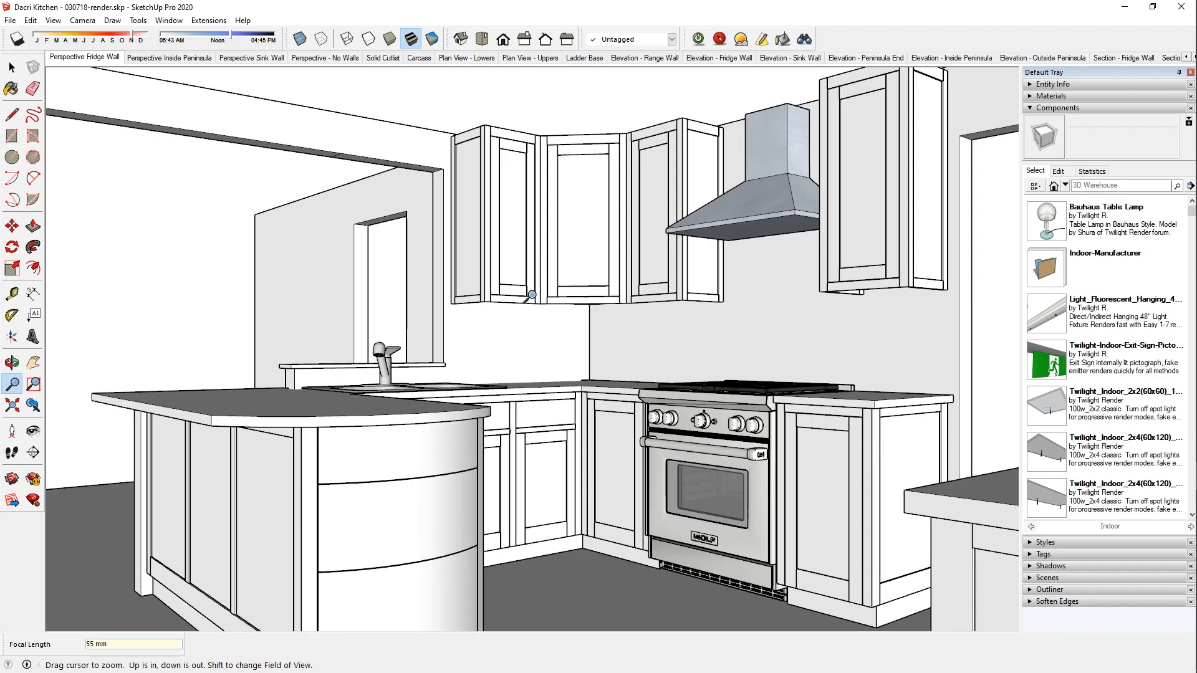
Walk the camera to show more of the peninsula's side and add the view as a new scene after Perspective Fridge Wall.
{"action": "left_click", "coordinate": [12, 453]}
{"action": "left_click_drag", "start_coordinate": [711, 350], "coordinate": [635, 328]}
{"action": "left_click_drag", "start_coordinate": [481, 344], "coordinate": [522, 343]}
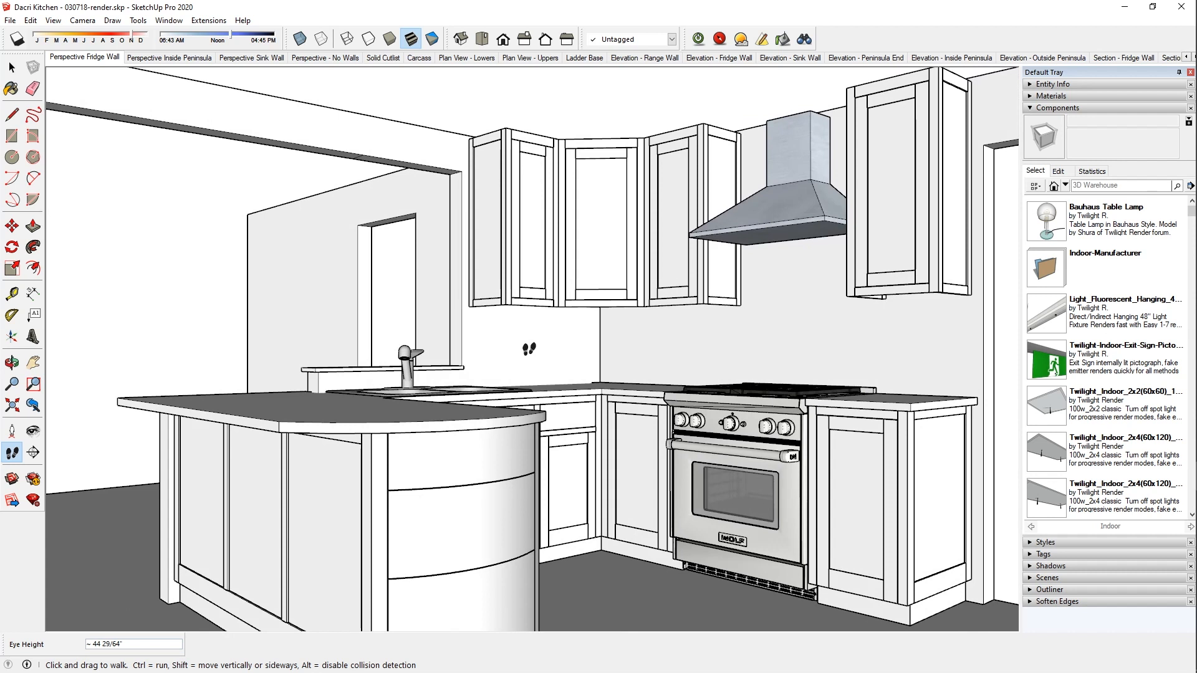
{"action": "right_click", "coordinate": [78, 58]}
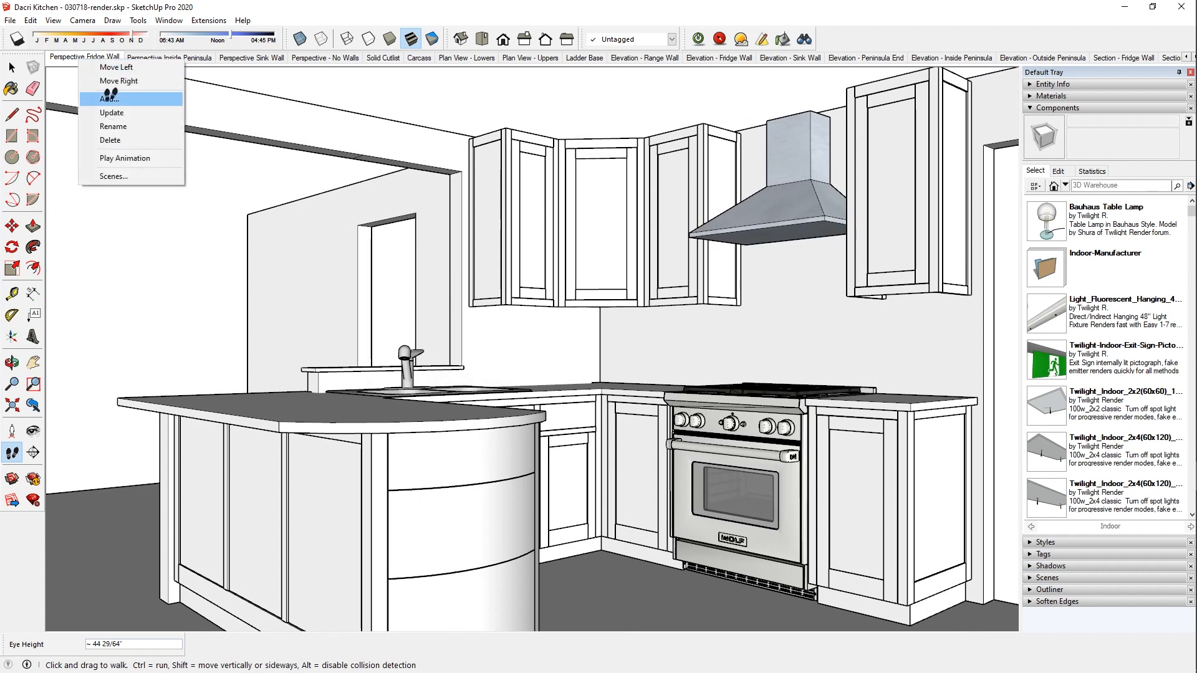
{"action": "left_click", "coordinate": [111, 98]}
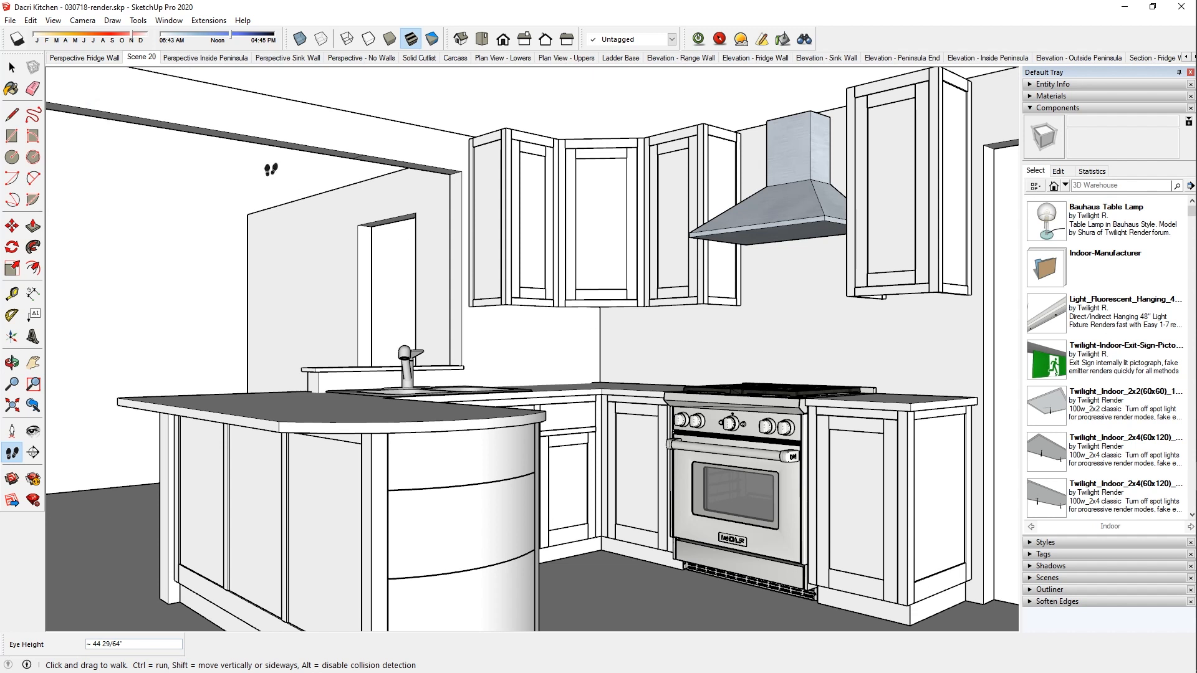
Recall the newly added scene and turn on the visibility of all tags in the model.
{"action": "left_click", "coordinate": [144, 62]}
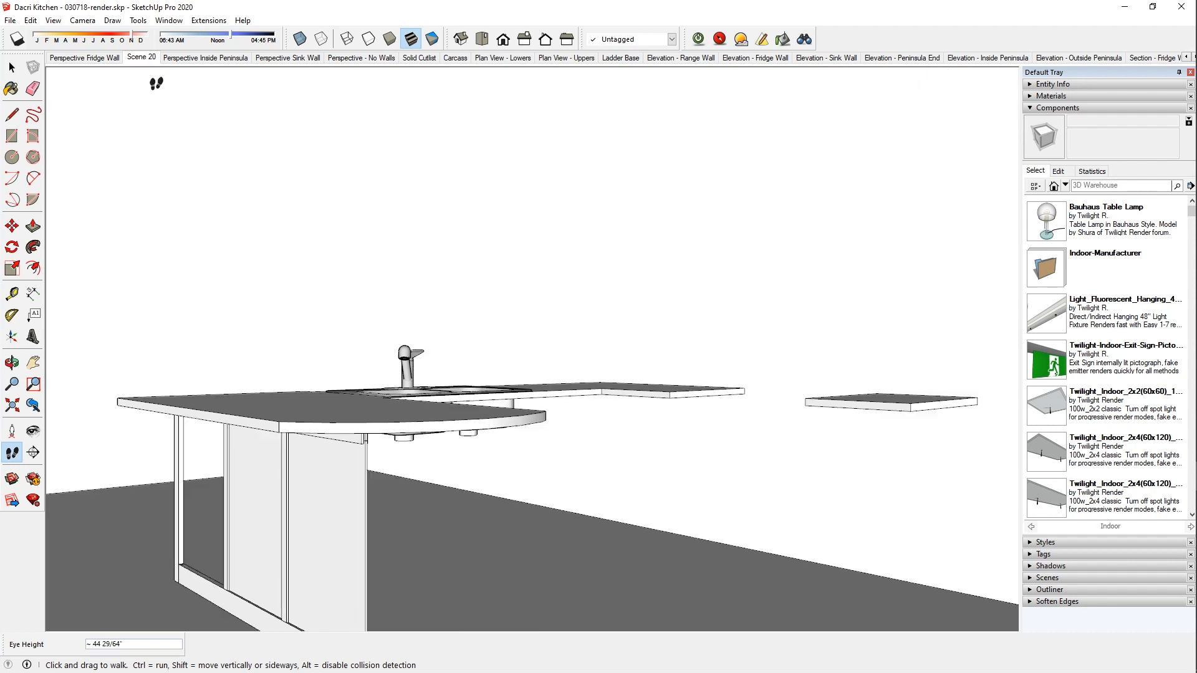
{"action": "left_click", "coordinate": [1029, 109]}
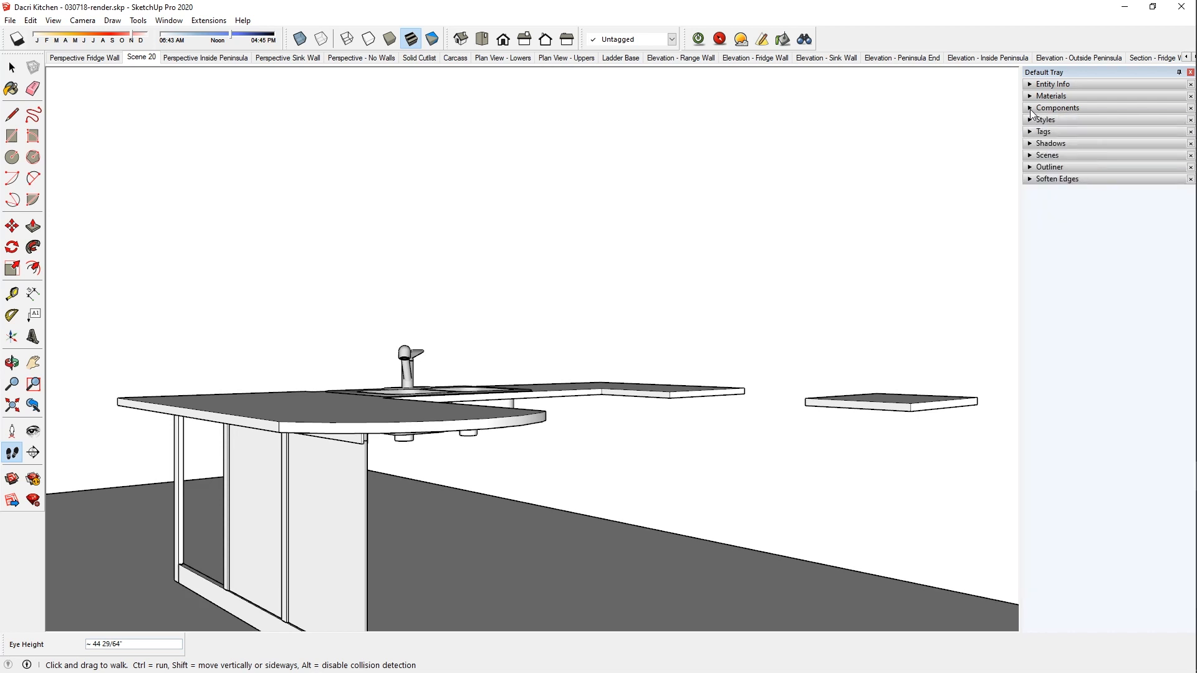
{"action": "right_click", "coordinate": [776, 312]}
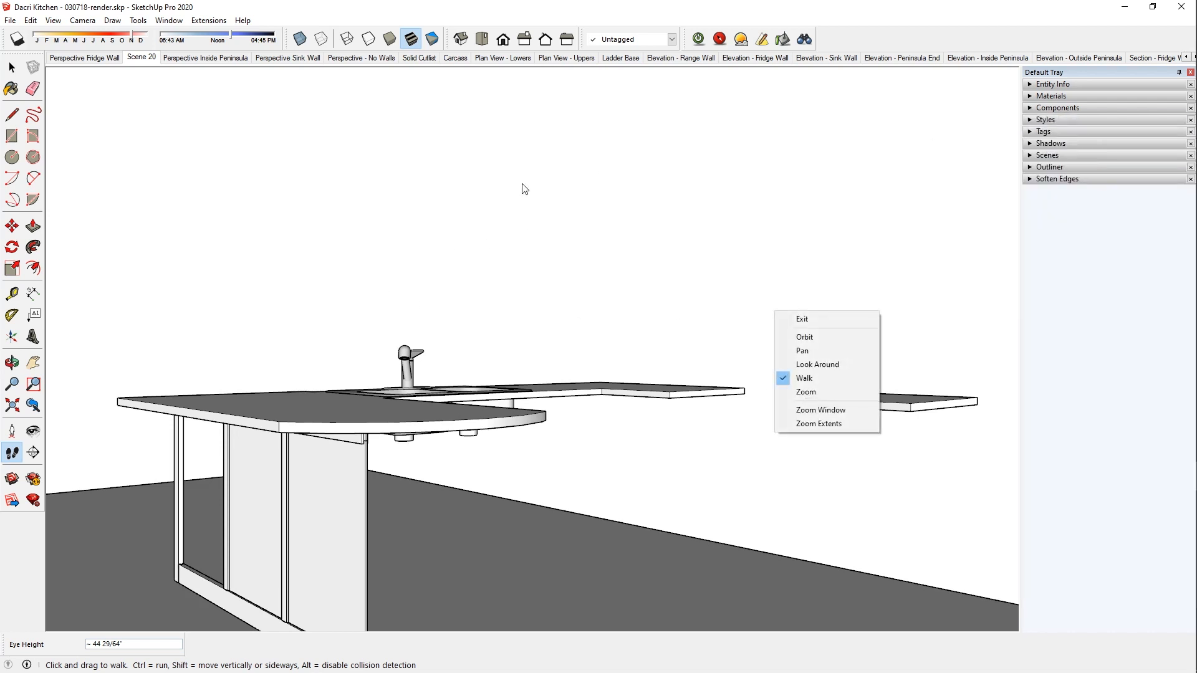
{"action": "left_click_drag", "start_coordinate": [630, 192], "coordinate": [654, 196]}
{"action": "key", "text": "space"}
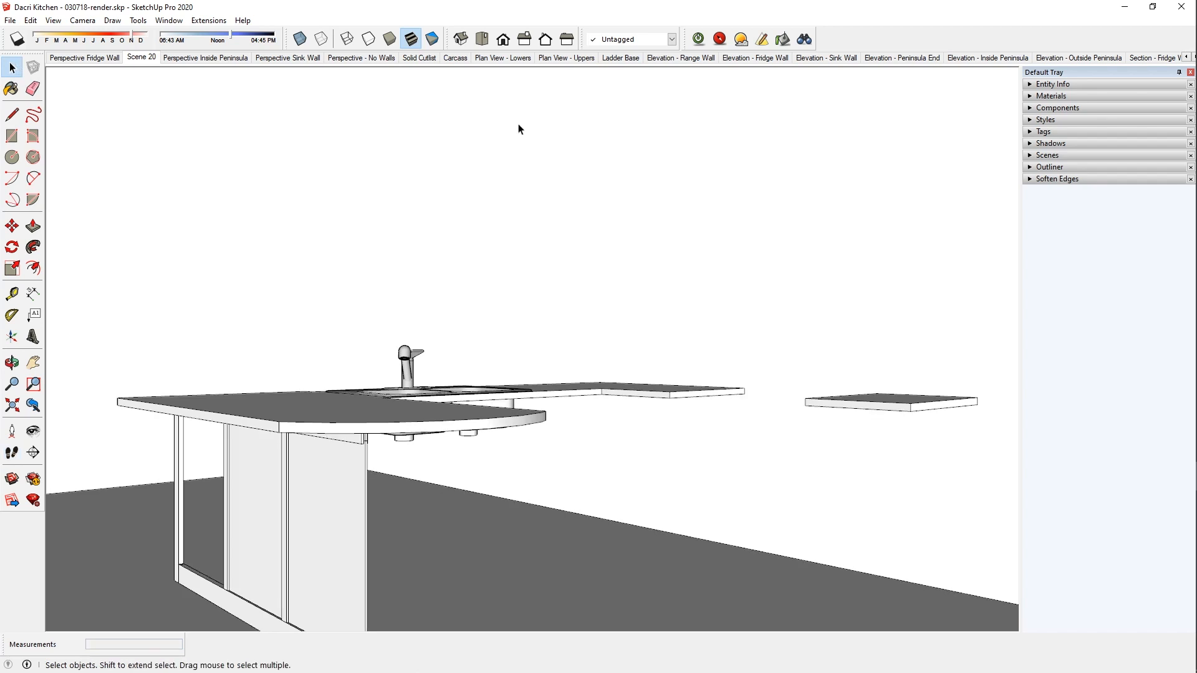
{"action": "left_click", "coordinate": [1030, 133]}
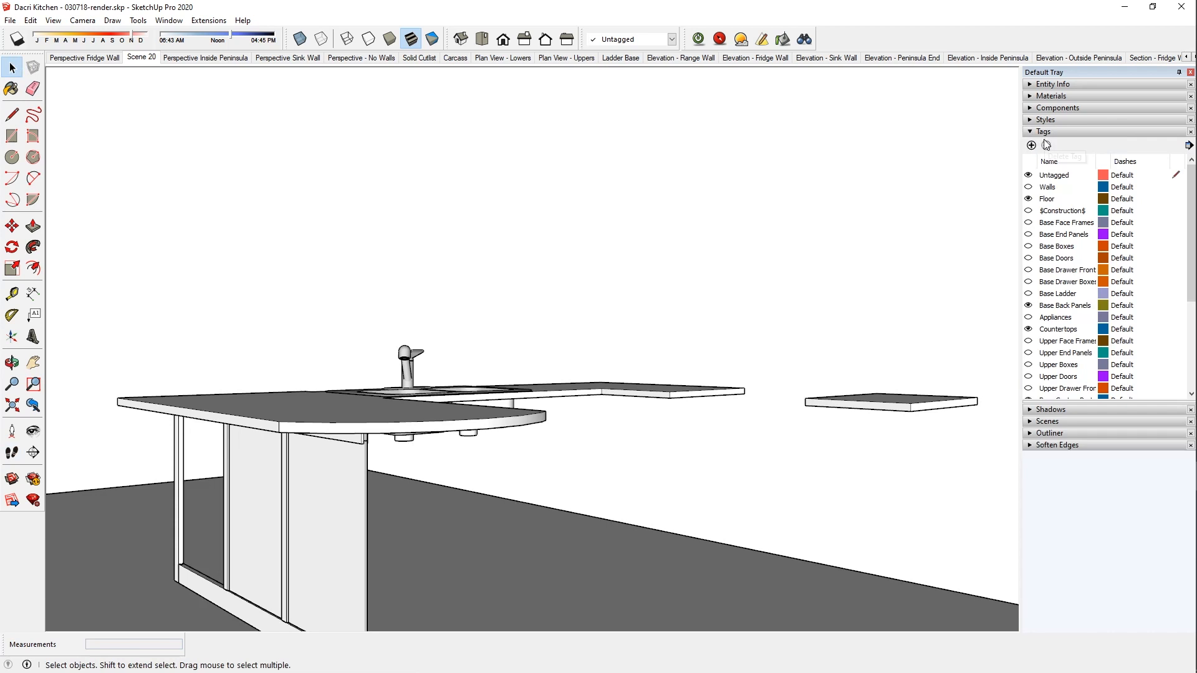
{"action": "left_click", "coordinate": [1188, 145]}
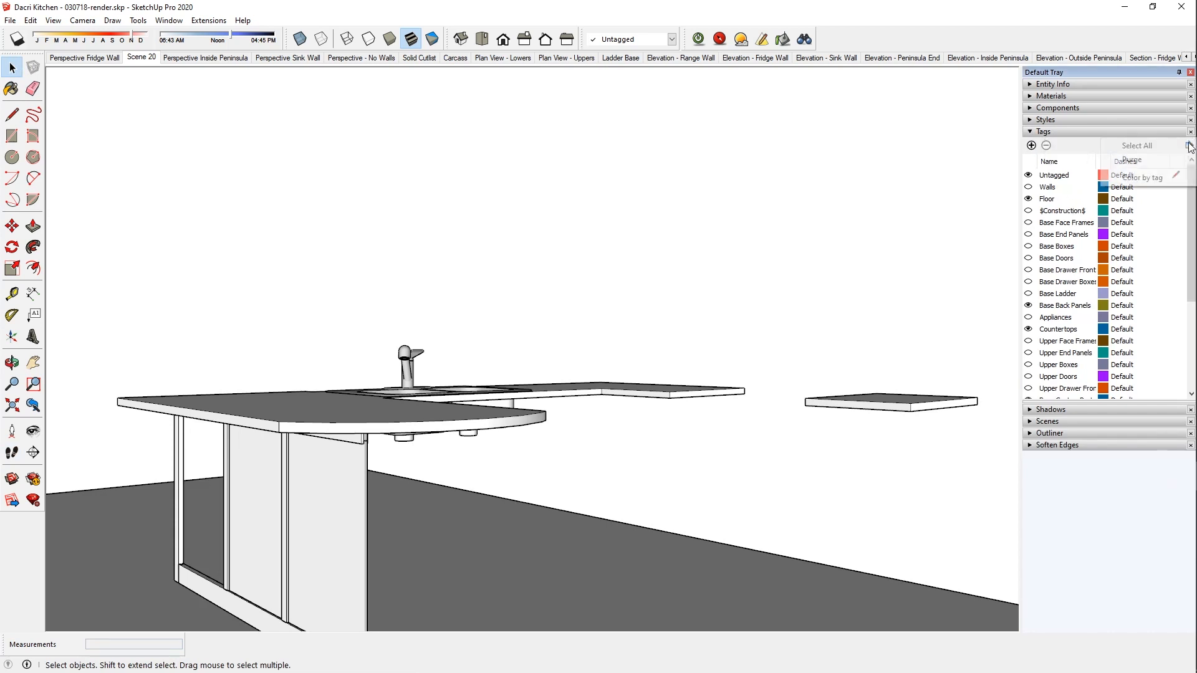
{"action": "left_click", "coordinate": [1134, 148]}
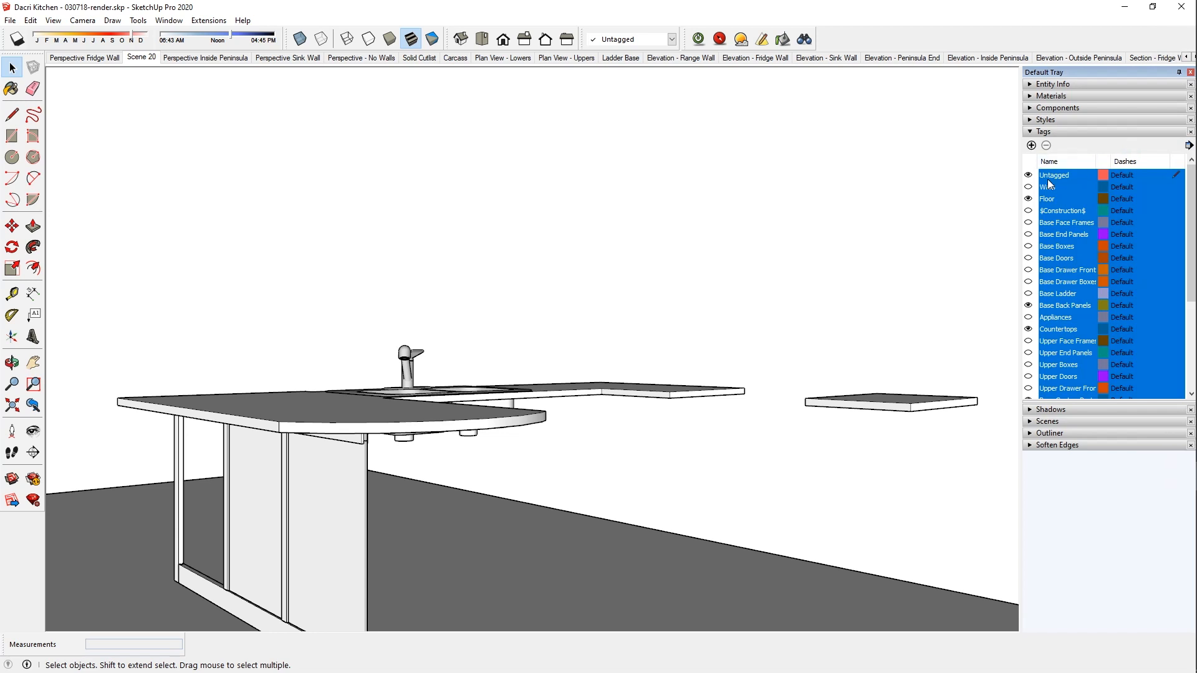
{"action": "left_click", "coordinate": [1028, 187]}
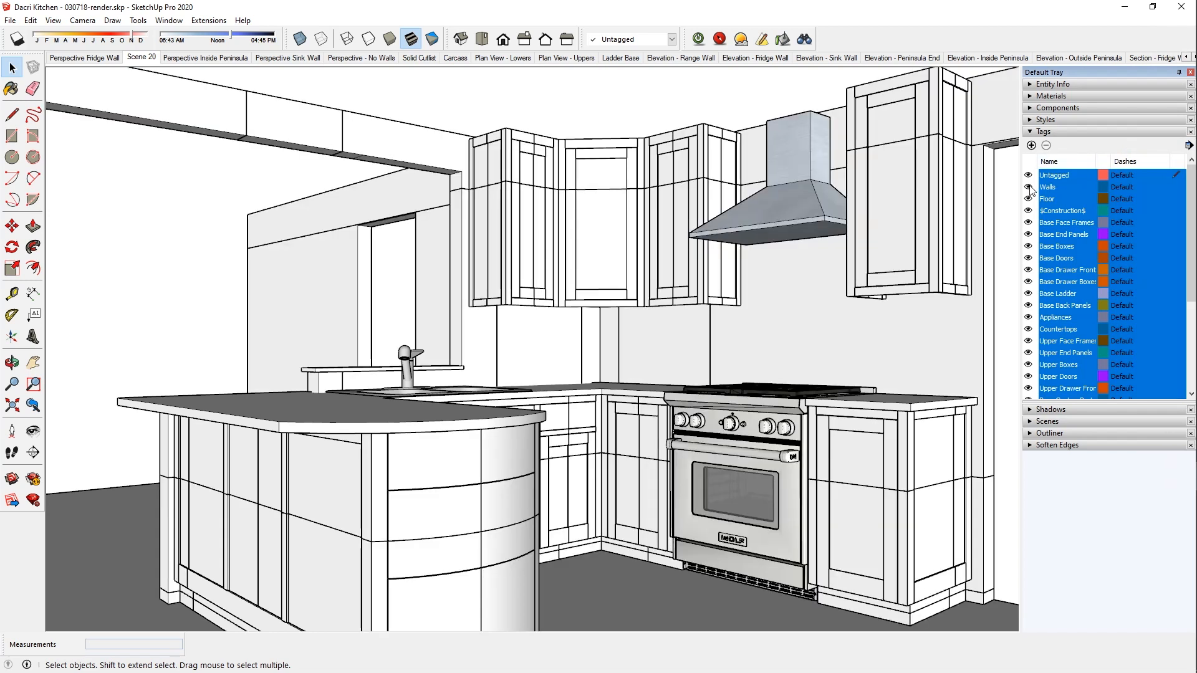
Hide the tags whose names start with "Z -", keeping the Sink tag visible, and update the new scene.
{"action": "left_click", "coordinate": [1051, 375]}
{"action": "scroll", "coordinate": [1054, 362], "scroll_direction": "down", "scroll_amount": 3}
{"action": "left_click", "coordinate": [1060, 319]}
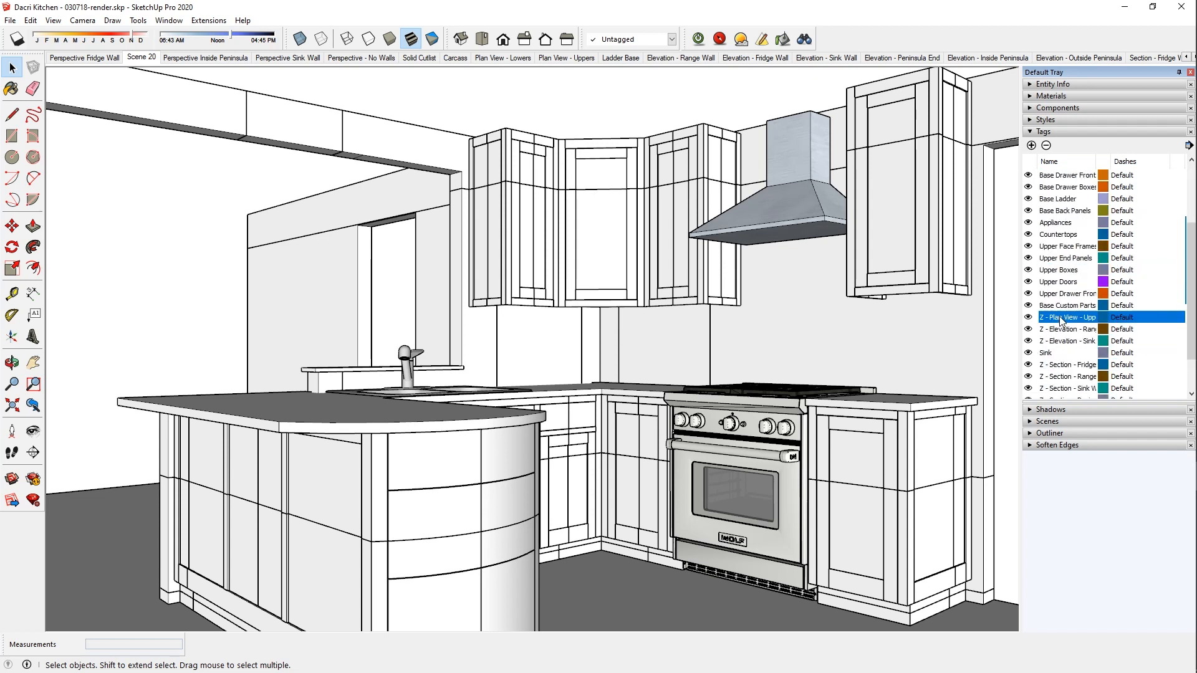
{"action": "scroll", "coordinate": [1061, 320], "scroll_direction": "down", "scroll_amount": 1}
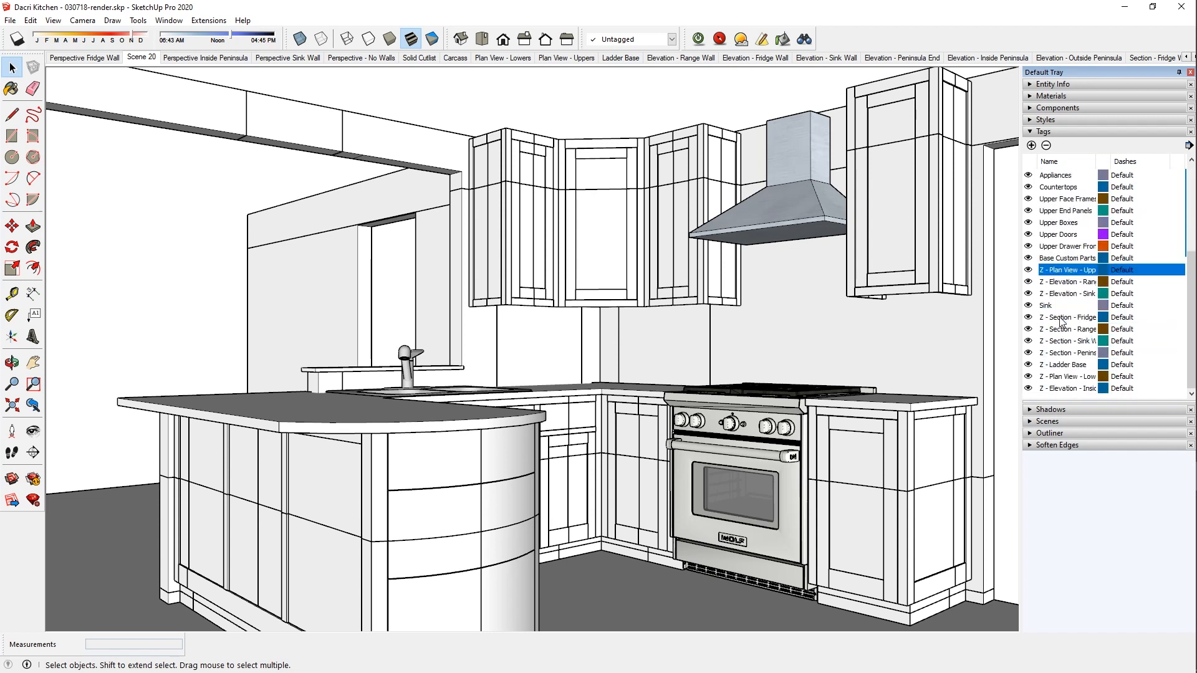
{"action": "left_click", "coordinate": [1064, 388], "text": "shift"}
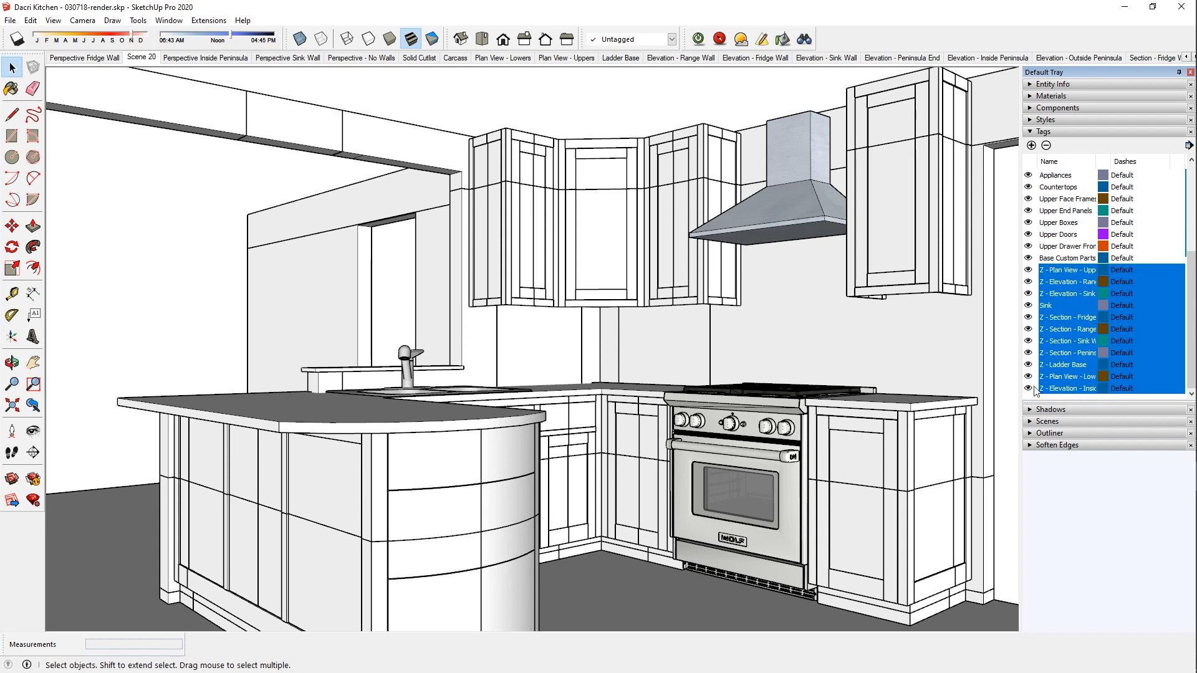
{"action": "left_click", "coordinate": [1046, 306], "text": "ctrl"}
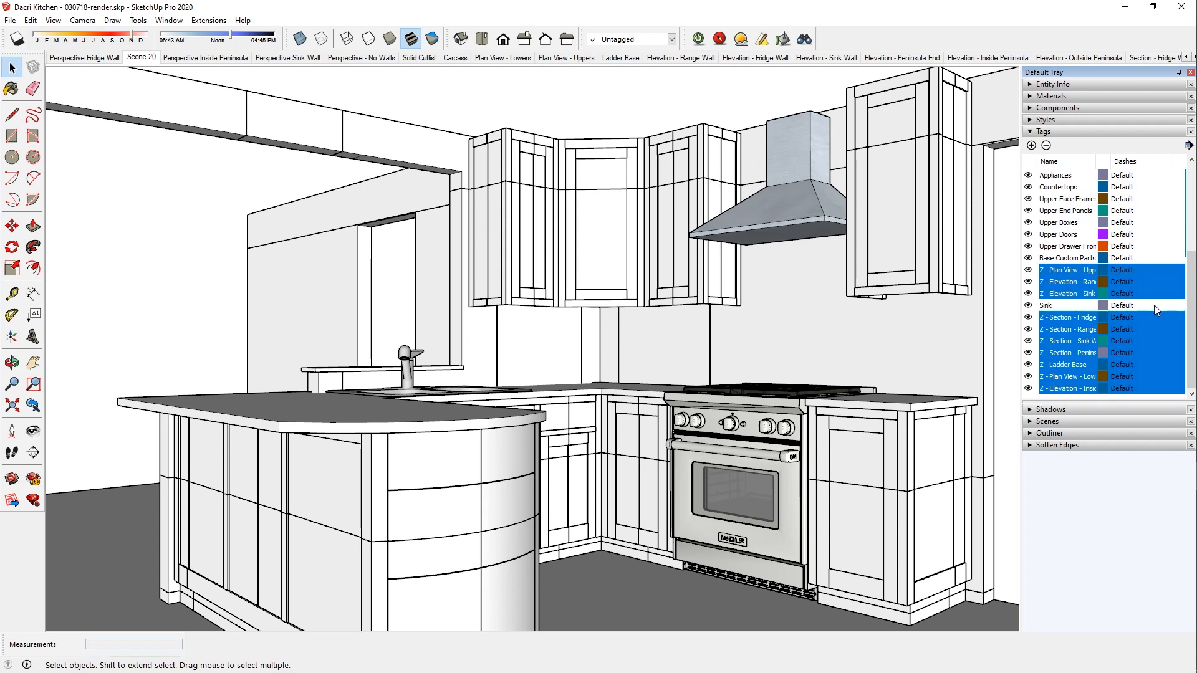
{"action": "left_click", "coordinate": [1028, 270]}
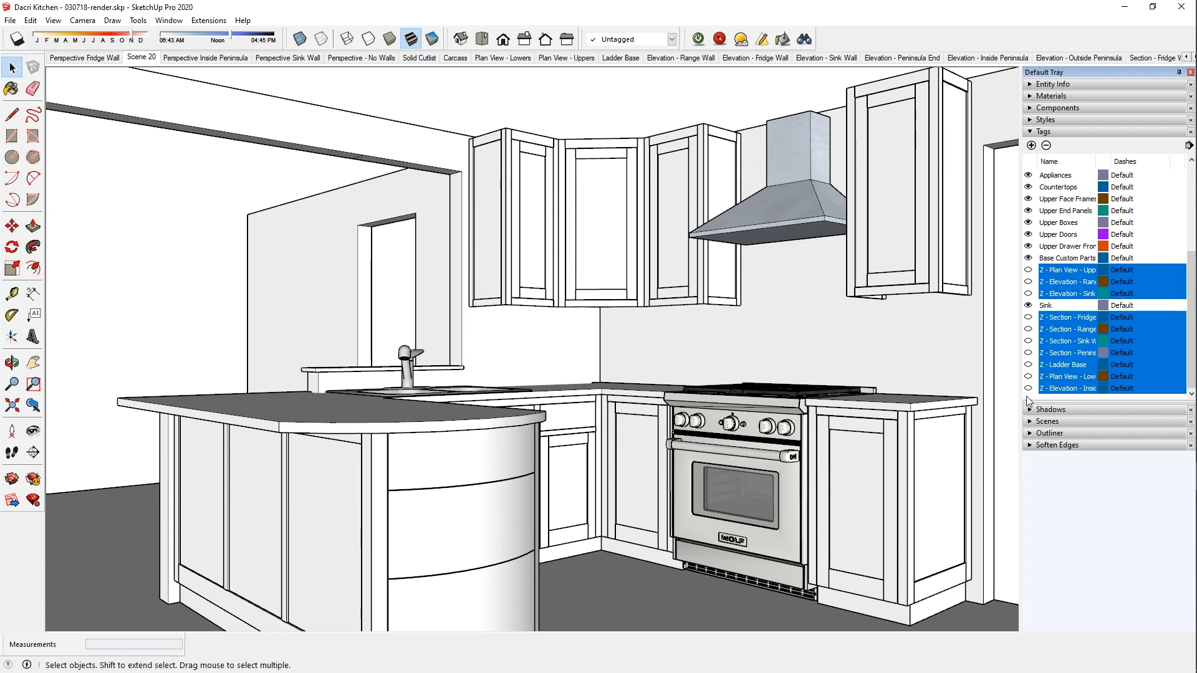
{"action": "right_click", "coordinate": [138, 57]}
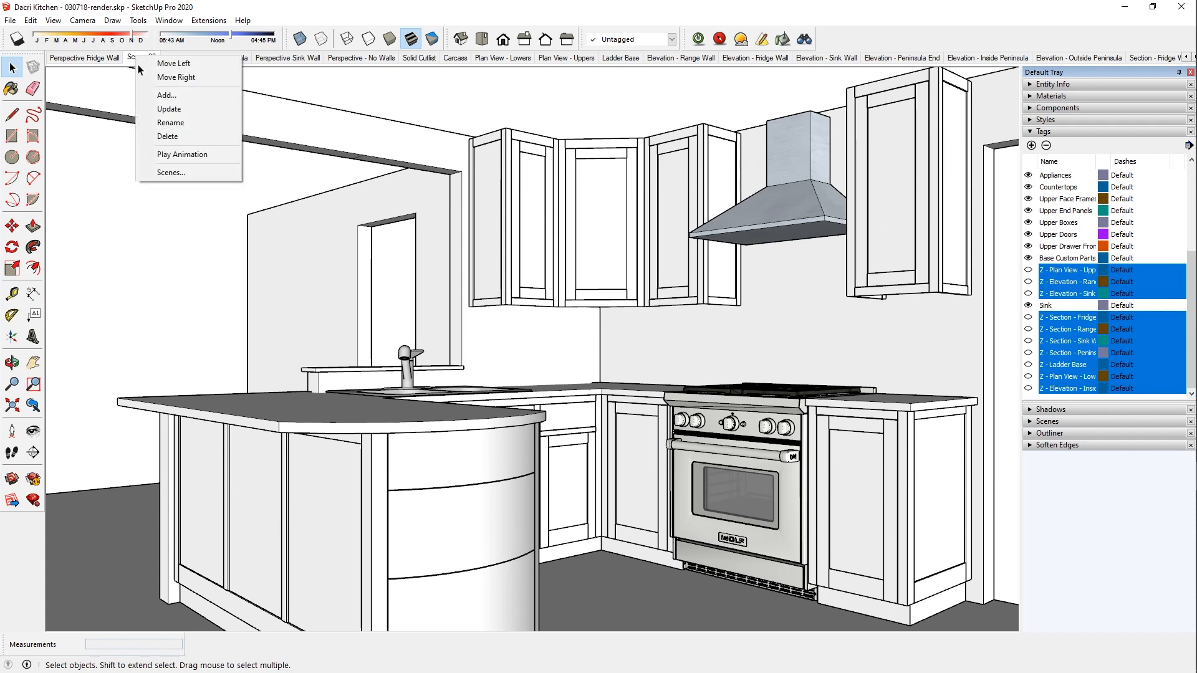
{"action": "left_click", "coordinate": [163, 109]}
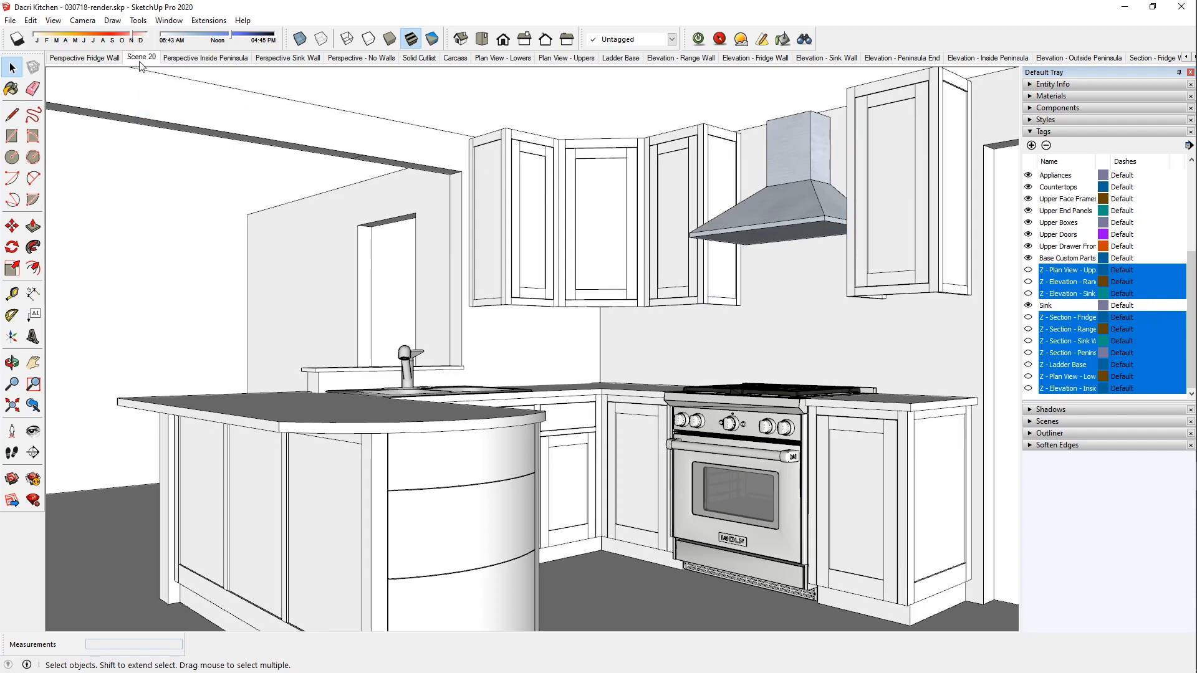
Position the camera at 66" on the floor behind the peninsula and walk to frame the range, refrigerator and opposite cabinets at about 54 inches.
{"action": "left_click", "coordinate": [10, 437]}
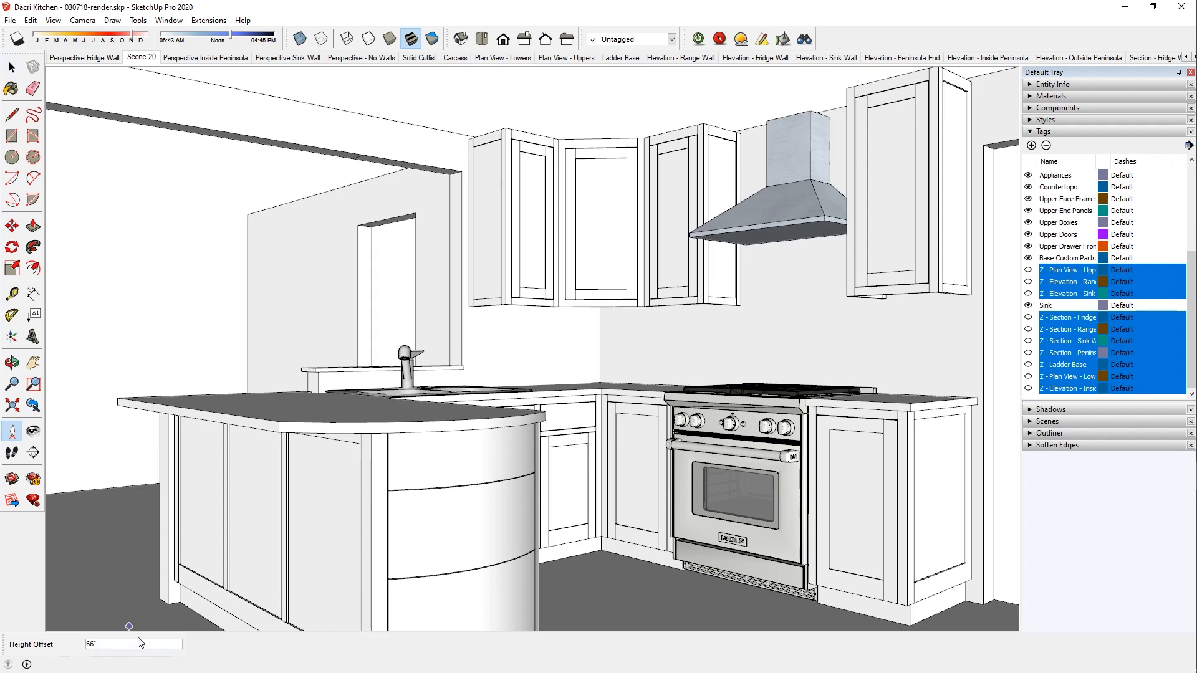
{"action": "left_click", "coordinate": [99, 582]}
{"action": "left_click", "coordinate": [12, 452]}
{"action": "mouse_move", "coordinate": [565, 248]}
{"action": "left_mouse_down"}
{"action": "mouse_move", "coordinate": [584, 295]}
{"action": "mouse_move", "coordinate": [583, 257]}
{"action": "left_mouse_up"}
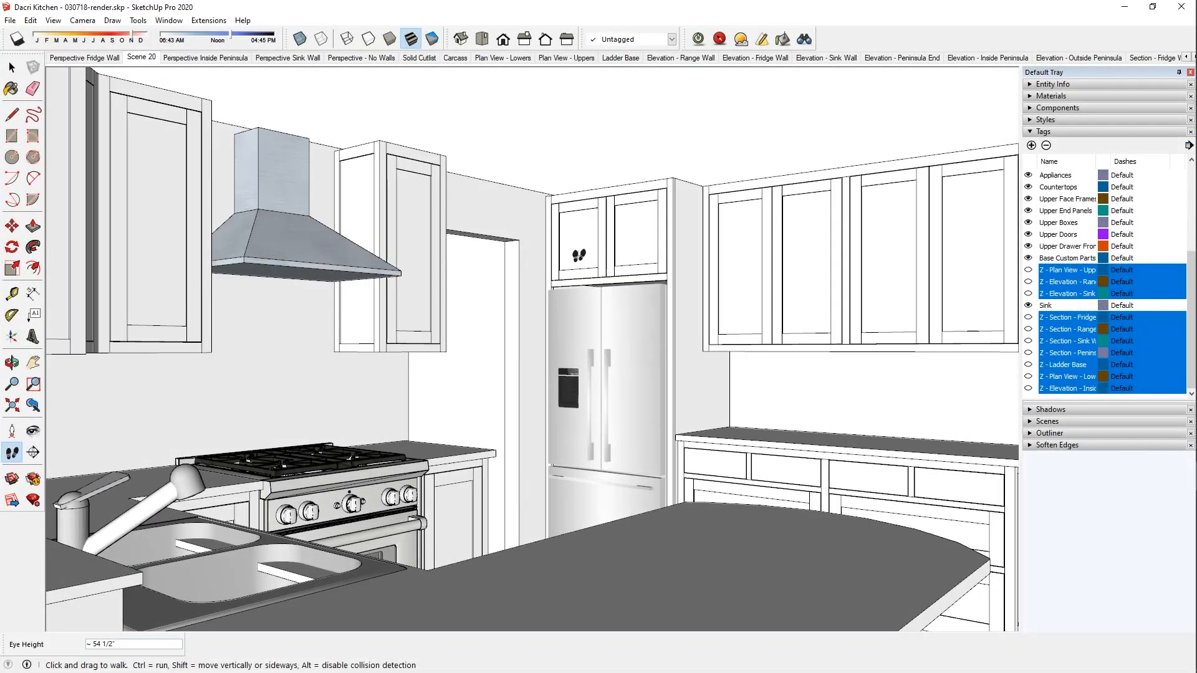
{"action": "left_click_drag", "start_coordinate": [578, 255], "coordinate": [618, 291]}
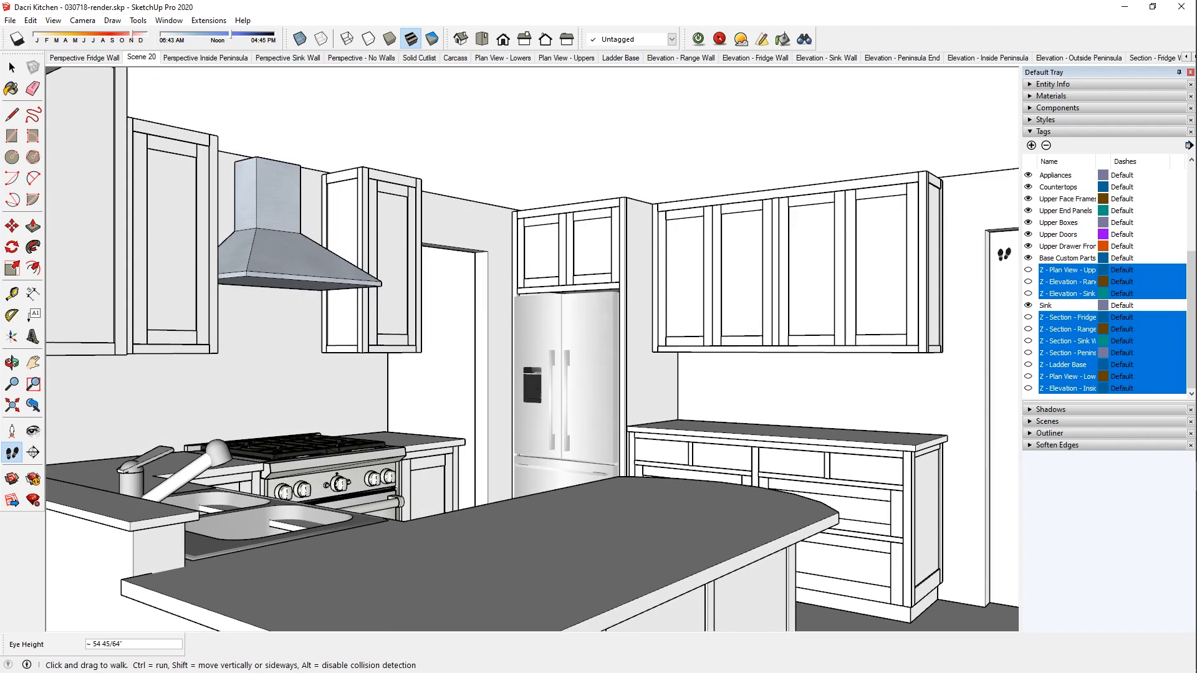
Walk the camera to frame the range, refrigerator and cabinets across the peninsula at about 54 inches, and add the view as a new scene after Scene 20.
{"action": "left_click_drag", "start_coordinate": [503, 350], "coordinate": [478, 352]}
{"action": "left_click_drag", "start_coordinate": [533, 324], "coordinate": [534, 324]}
{"action": "left_click_drag", "start_coordinate": [588, 315], "coordinate": [575, 340]}
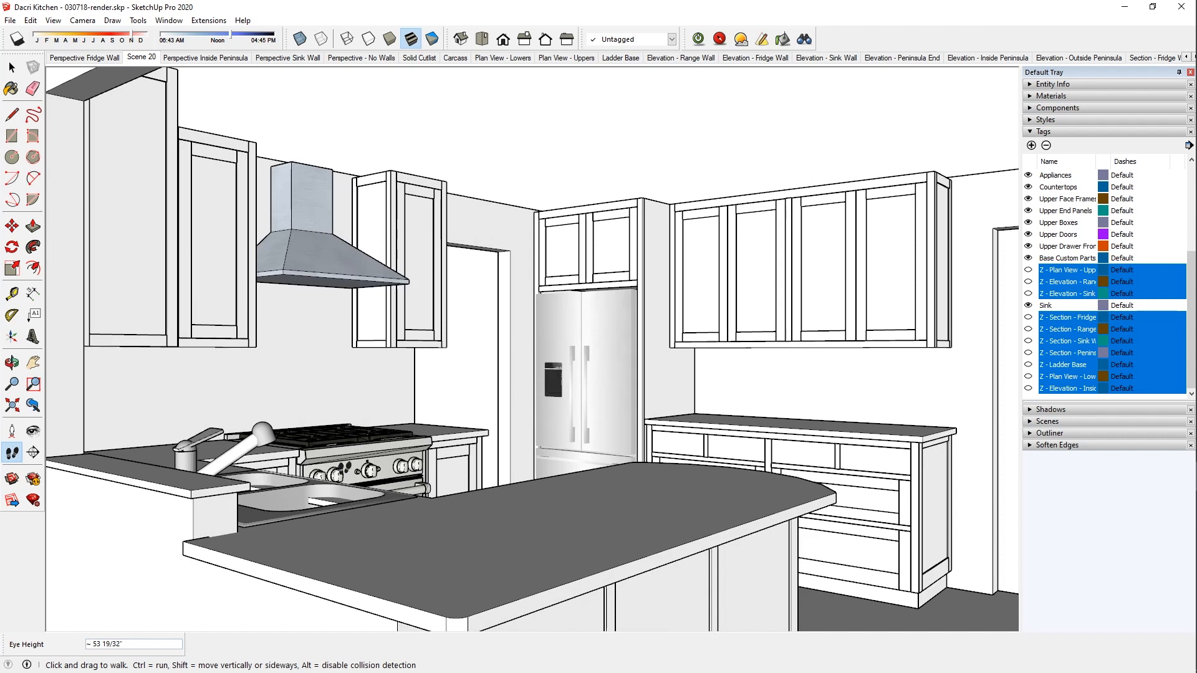
{"action": "left_click_drag", "start_coordinate": [281, 449], "coordinate": [323, 445]}
{"action": "left_click_drag", "start_coordinate": [493, 535], "coordinate": [394, 507]}
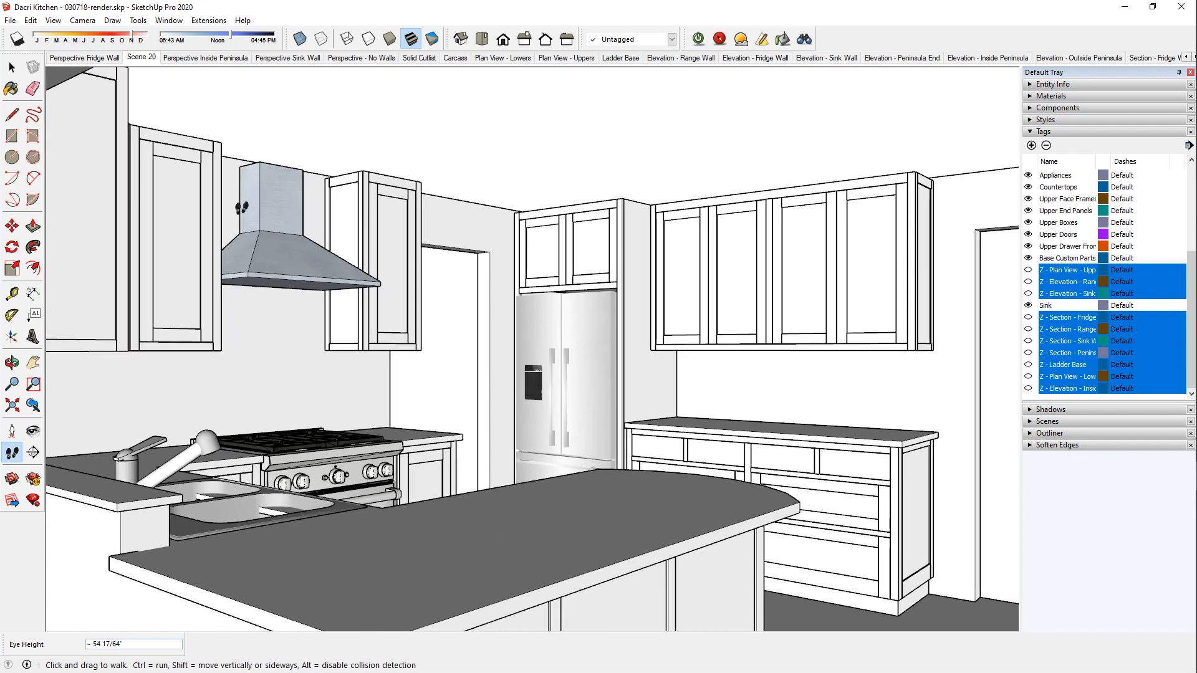
{"action": "right_click", "coordinate": [143, 57]}
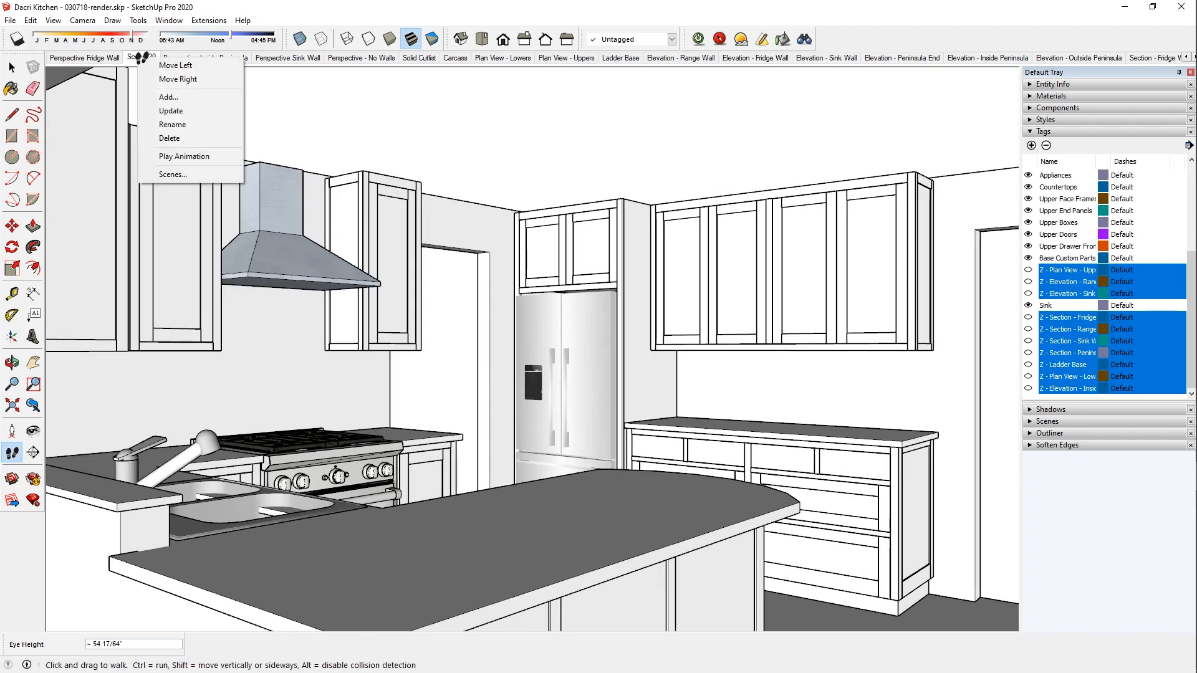
{"action": "left_click", "coordinate": [169, 97]}
Recall Scene 21, make the tags from Walls through Upper Drawer Fronts visible, and update the scene.
{"action": "left_click", "coordinate": [177, 58]}
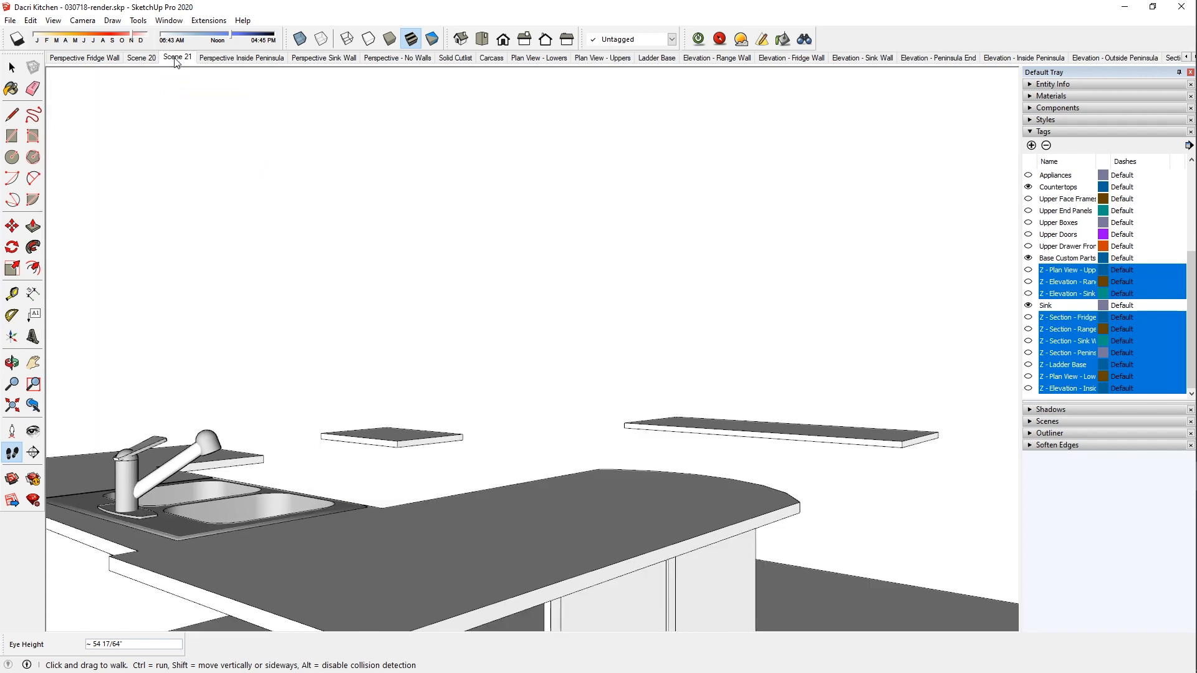
{"action": "left_click", "coordinate": [1062, 249]}
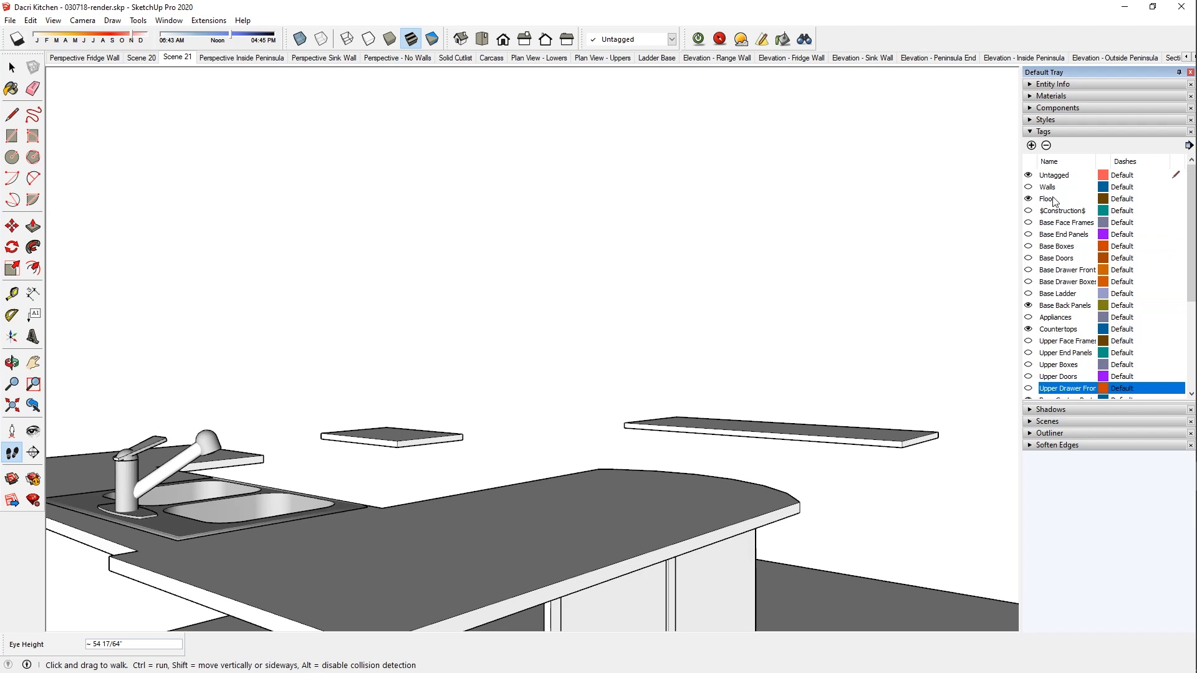
{"action": "left_click", "coordinate": [1047, 187], "text": "shift"}
{"action": "left_click", "coordinate": [1030, 188]}
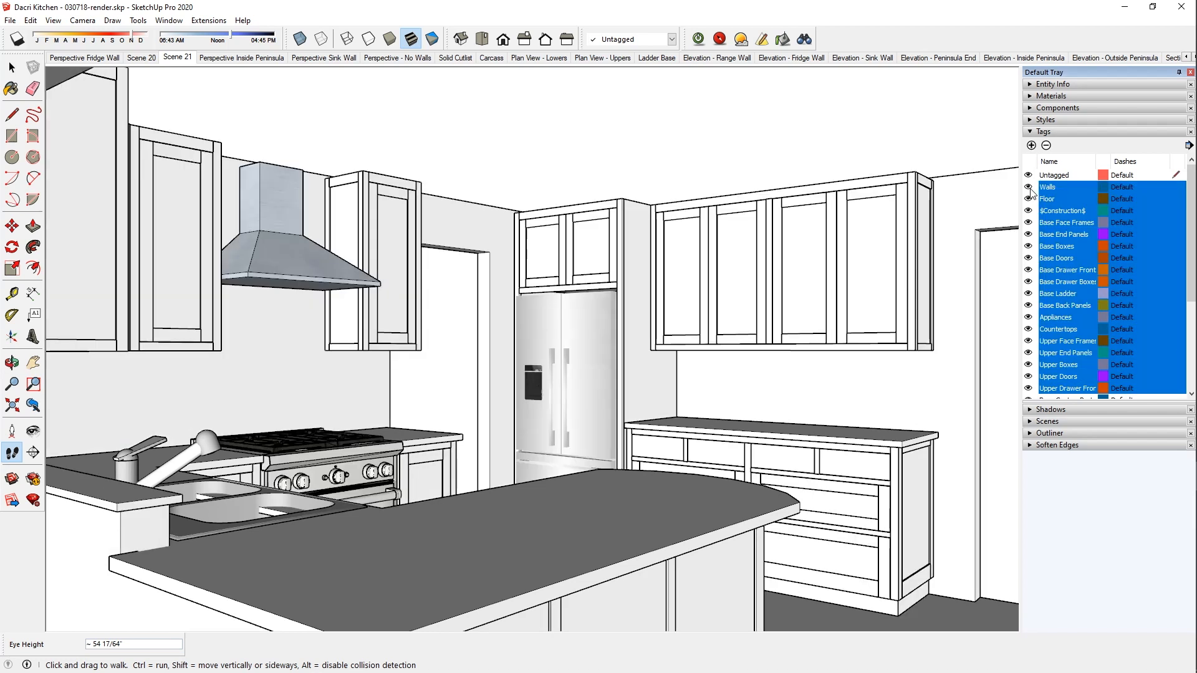
{"action": "right_click", "coordinate": [172, 58]}
{"action": "left_click", "coordinate": [203, 110]}
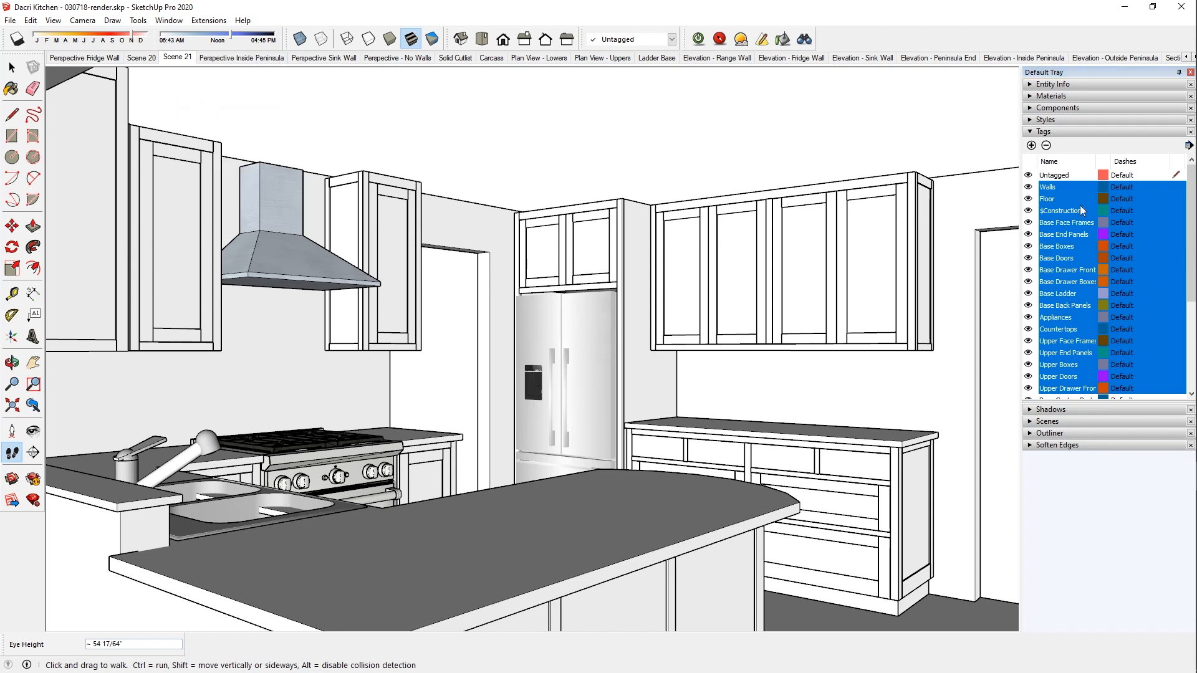
Display the scene list with the full details of the properties saved in Scene 21.
{"action": "left_click", "coordinate": [1029, 131]}
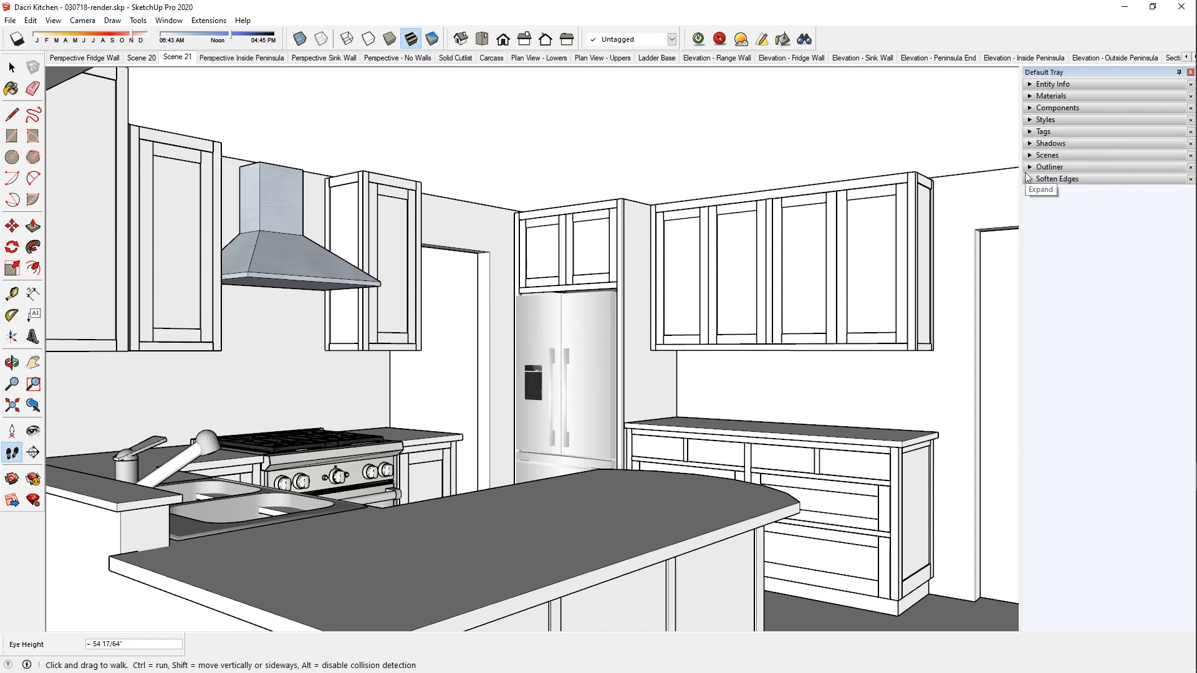
{"action": "left_click", "coordinate": [1030, 159]}
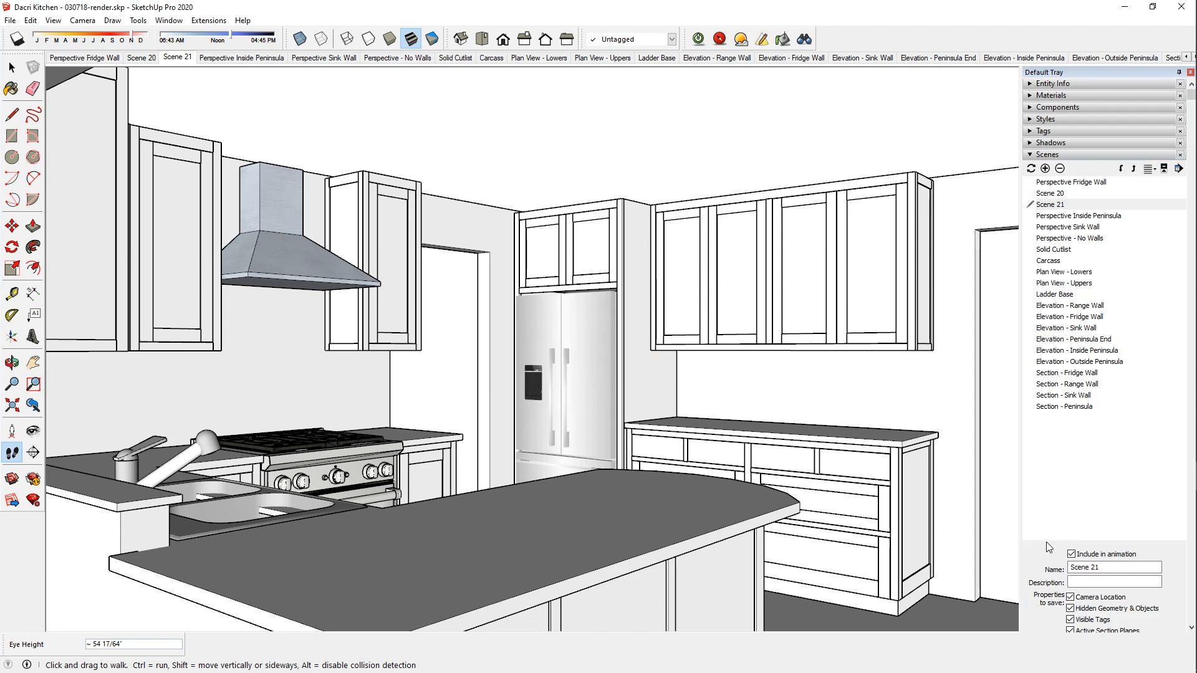
{"action": "left_click", "coordinate": [1178, 168]}
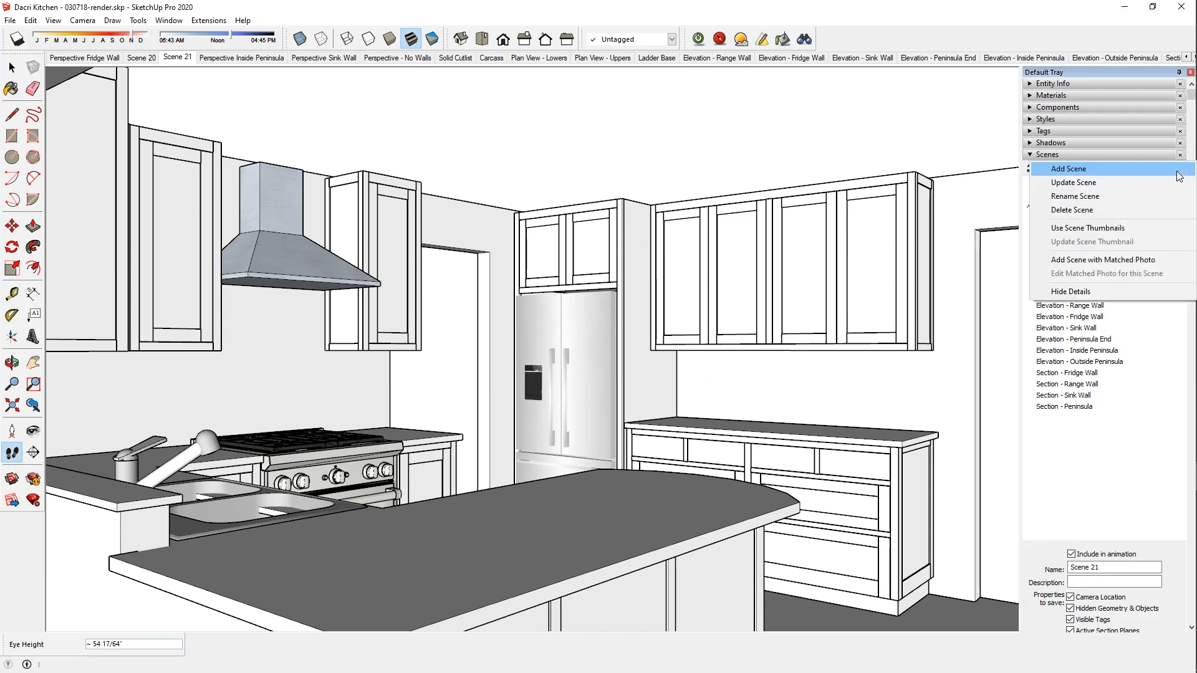
{"action": "key", "text": "Escape"}
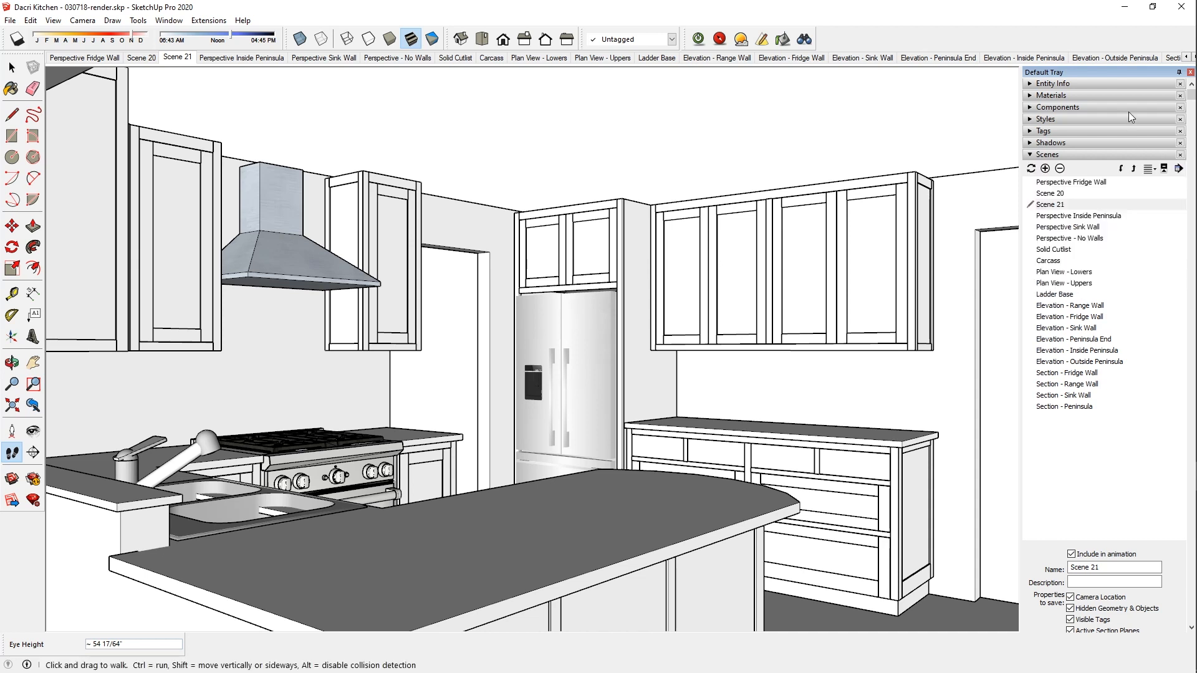
{"action": "left_click", "coordinate": [1168, 170]}
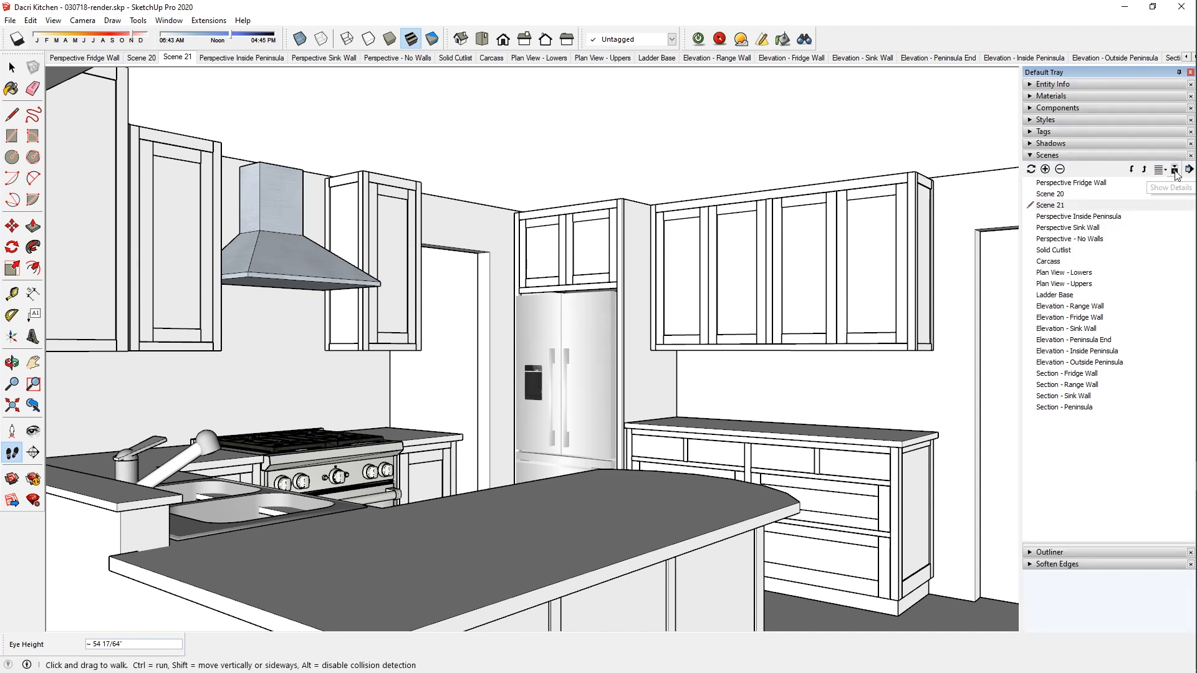
{"action": "left_click", "coordinate": [1172, 170]}
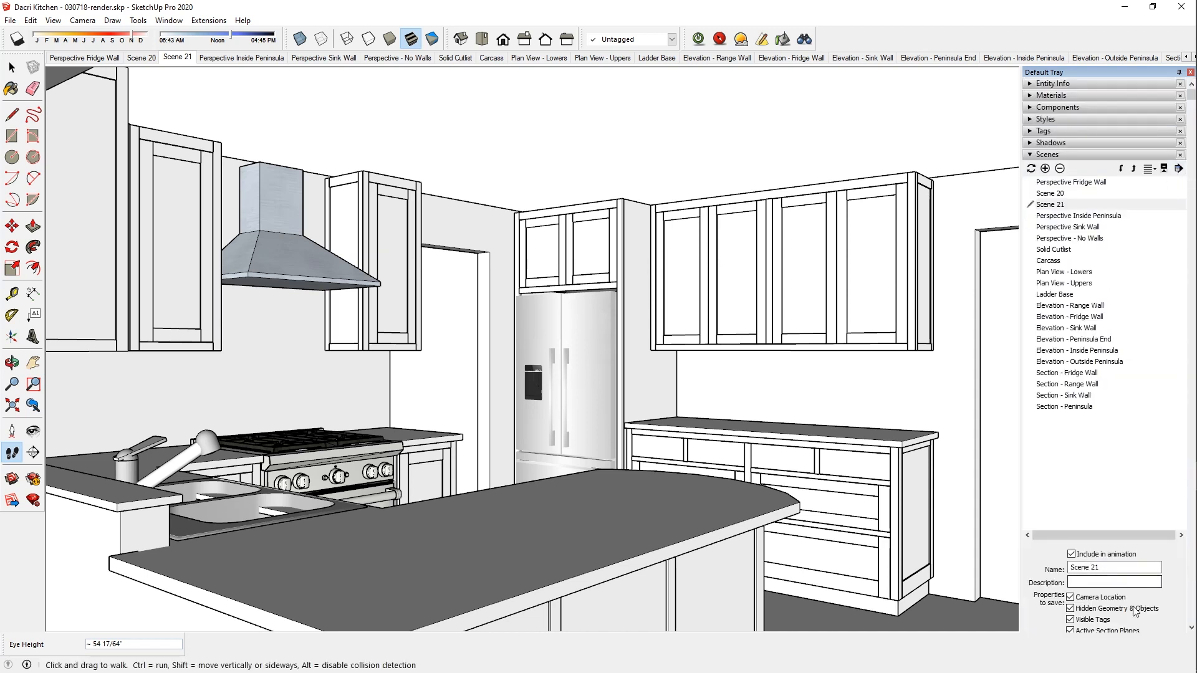
{"action": "scroll", "coordinate": [1150, 610], "scroll_direction": "down", "scroll_amount": 3}
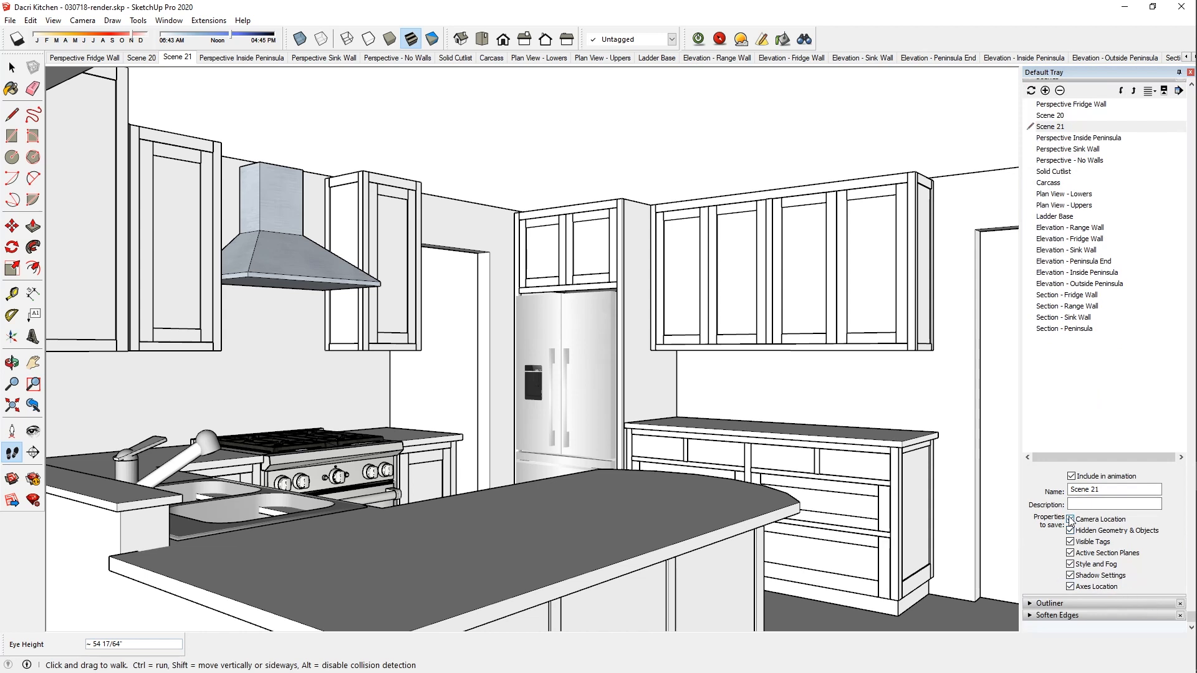
Compare the saved properties of Scene 20, Scene 21 and Perspective Fridge Wall in the scene list.
{"action": "left_click", "coordinate": [1056, 117]}
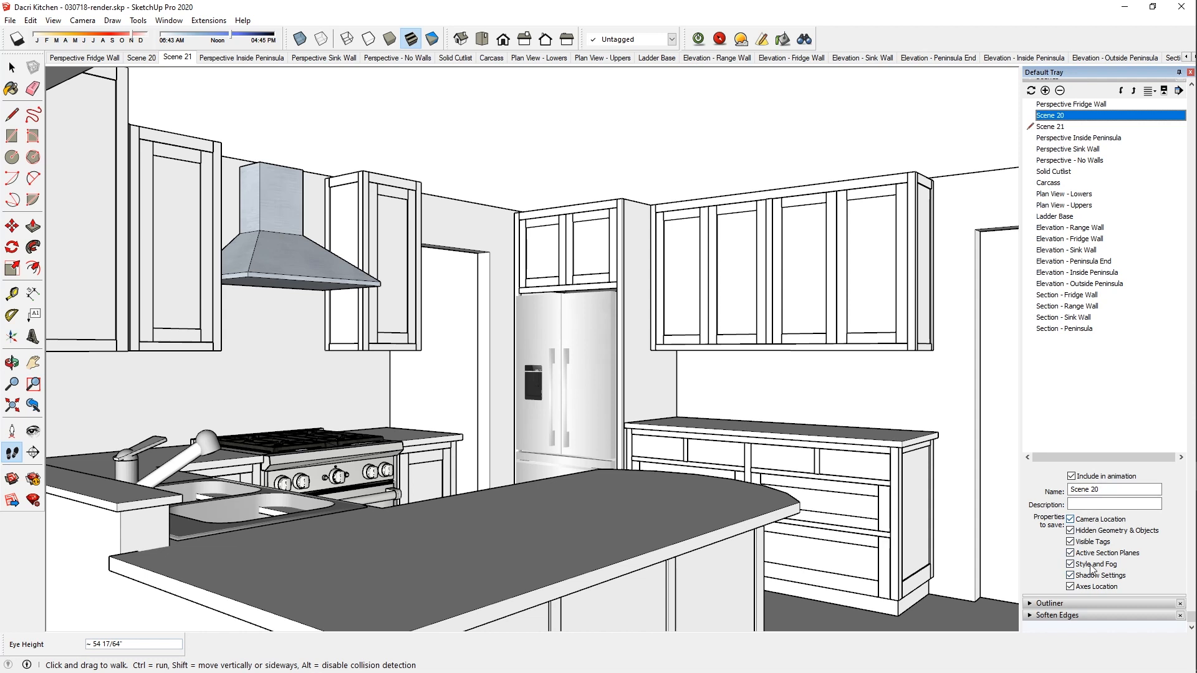
{"action": "left_click", "coordinate": [1053, 126]}
{"action": "left_click", "coordinate": [1061, 116]}
{"action": "left_click", "coordinate": [1057, 106]}
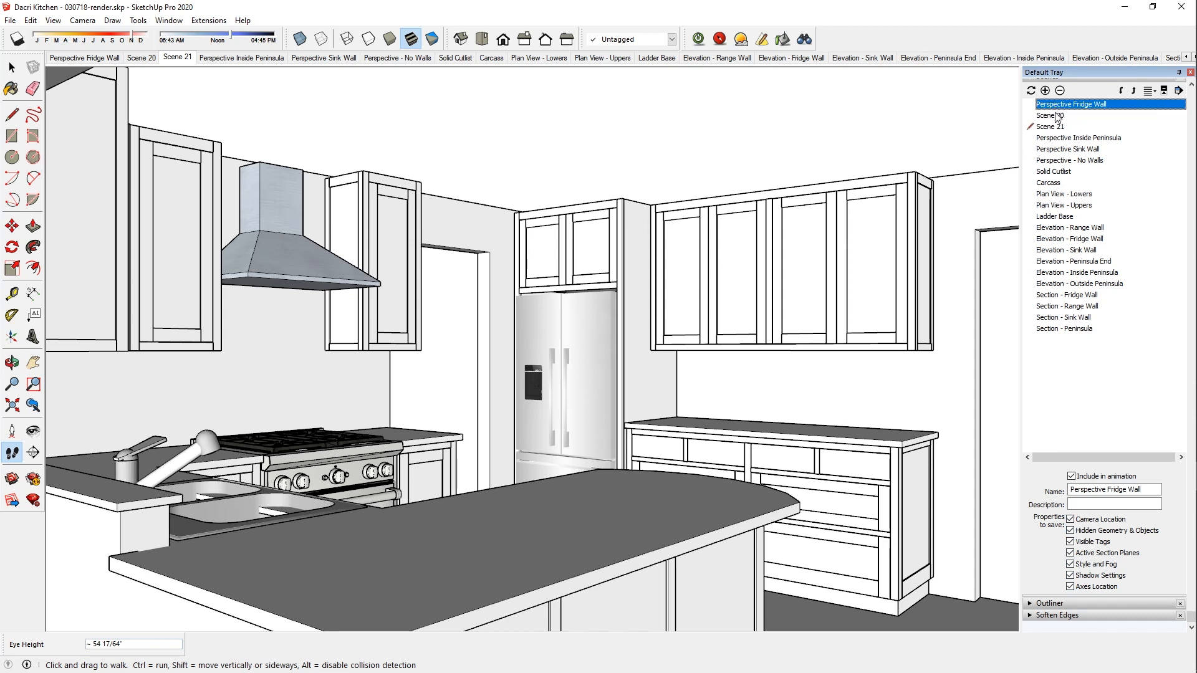
{"action": "left_click", "coordinate": [1058, 118]}
{"action": "left_click", "coordinate": [1057, 128]}
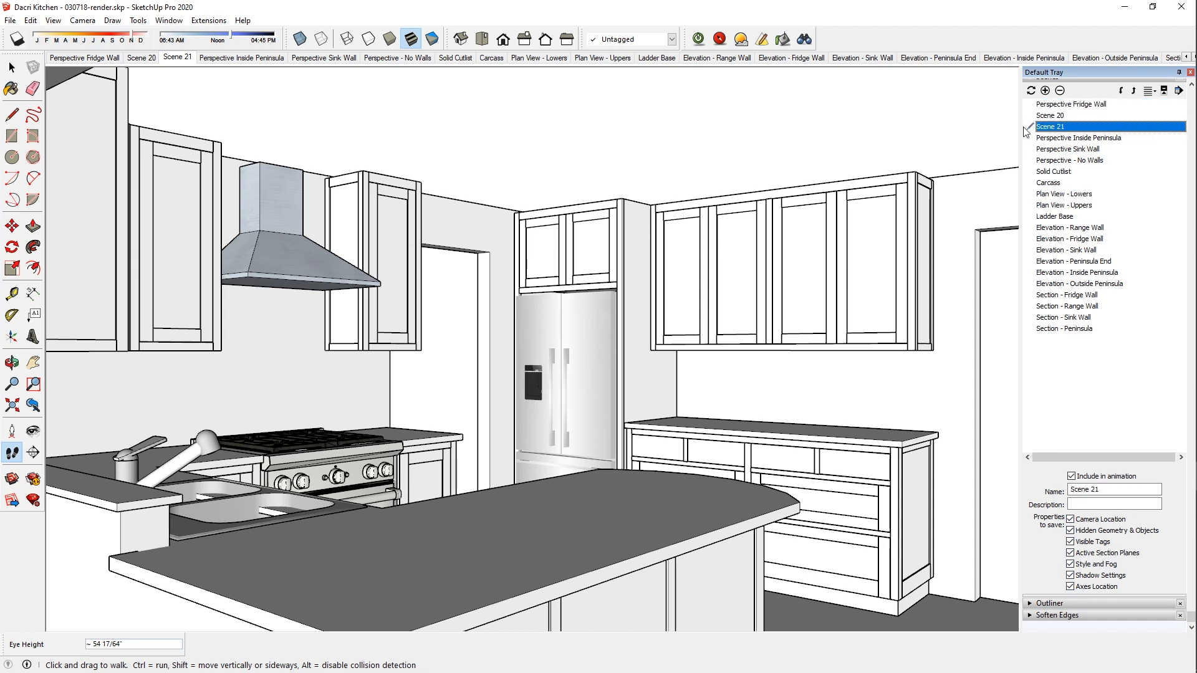
Recall Scene 21 and Scene 20 for review, and select the listed scenes from Perspective Inside Peninsula through Section - Peninsula.
{"action": "right_click", "coordinate": [177, 61]}
{"action": "left_click", "coordinate": [521, 147]}
{"action": "left_click", "coordinate": [182, 63]}
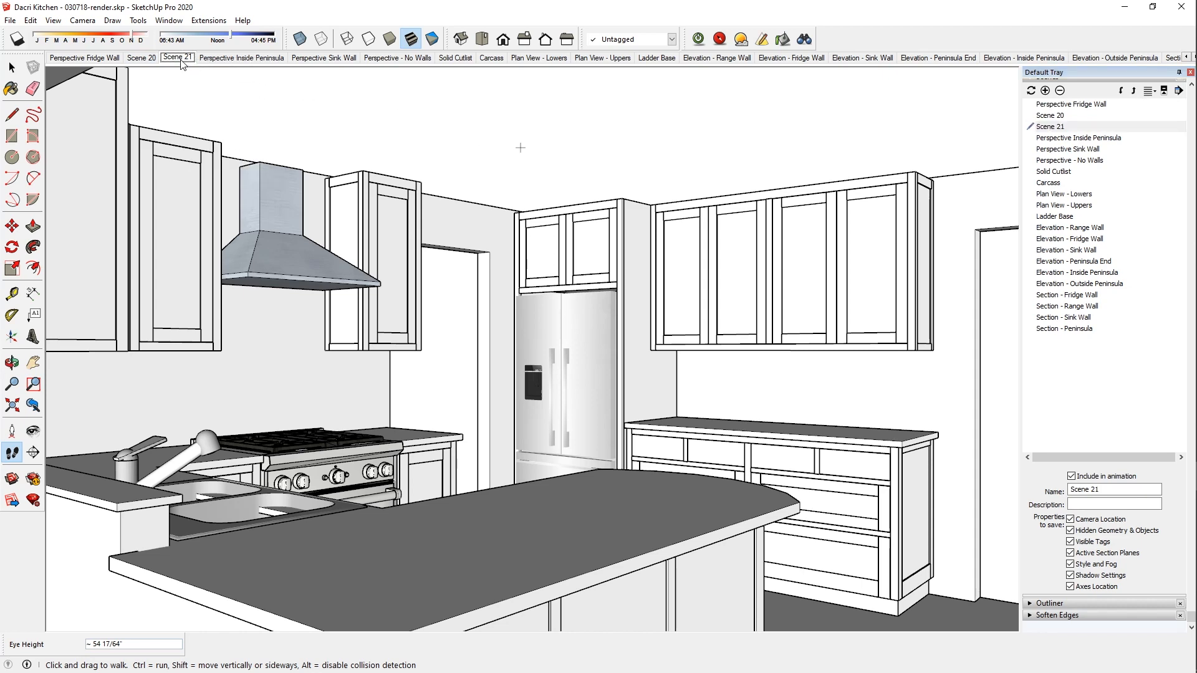
{"action": "left_click", "coordinate": [142, 57]}
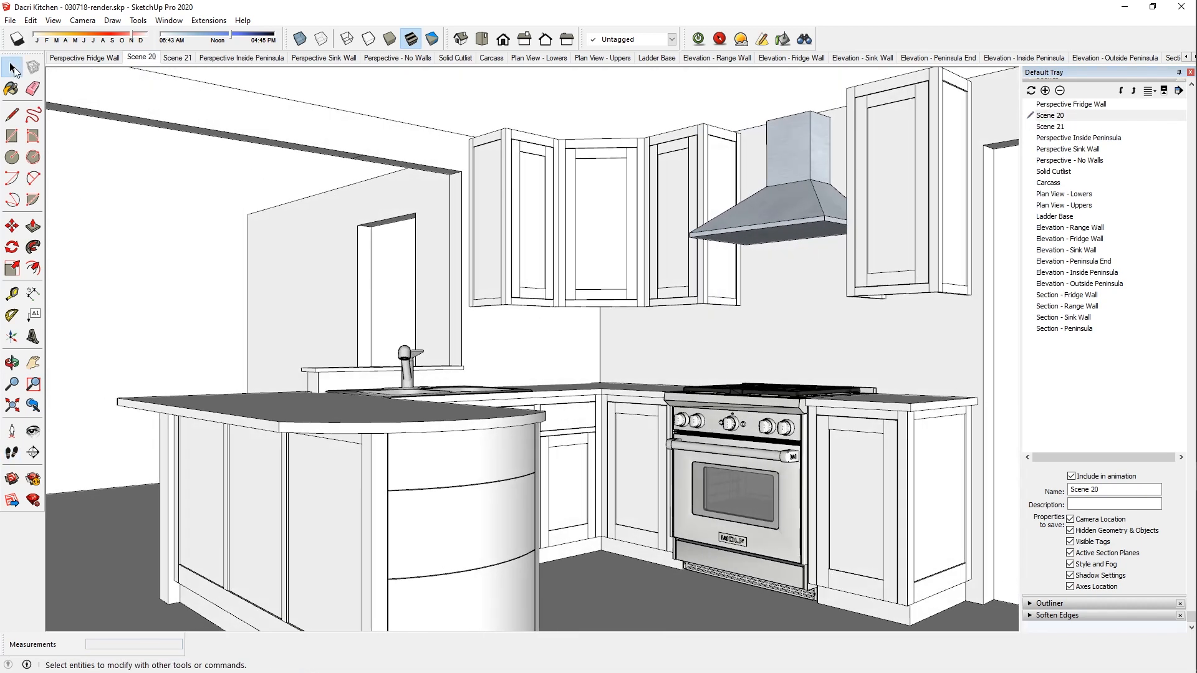
{"action": "left_click", "coordinate": [13, 67]}
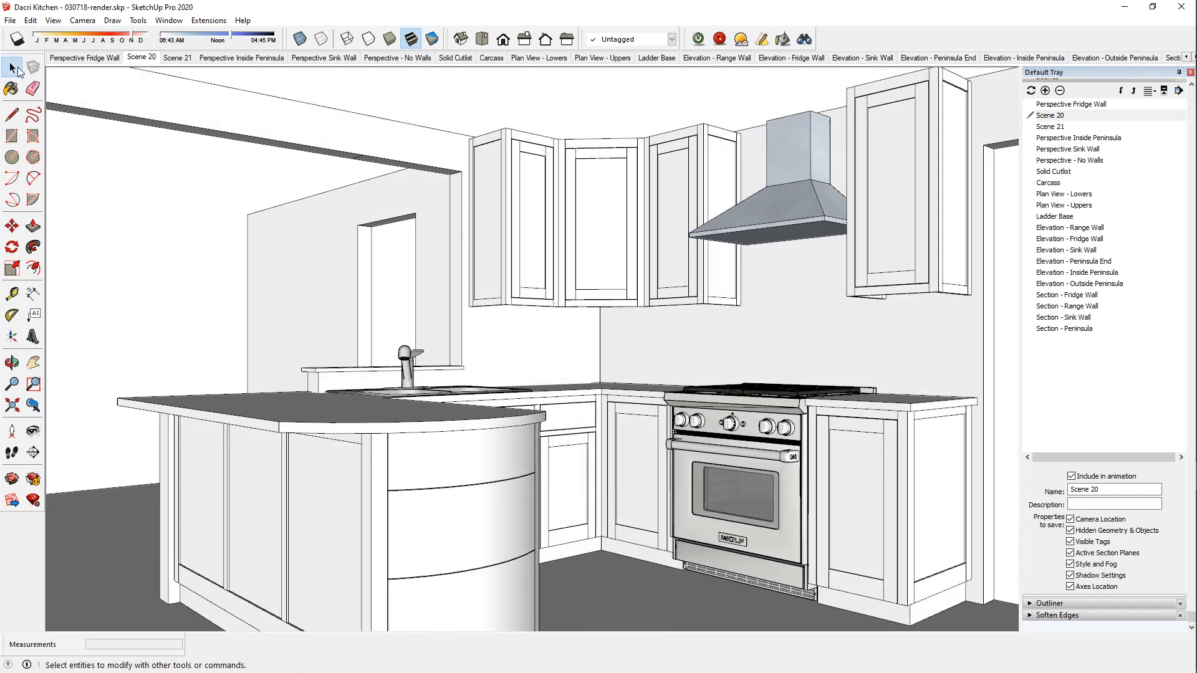
{"action": "left_click", "coordinate": [1053, 138]}
{"action": "left_click", "coordinate": [1064, 329], "text": "shift"}
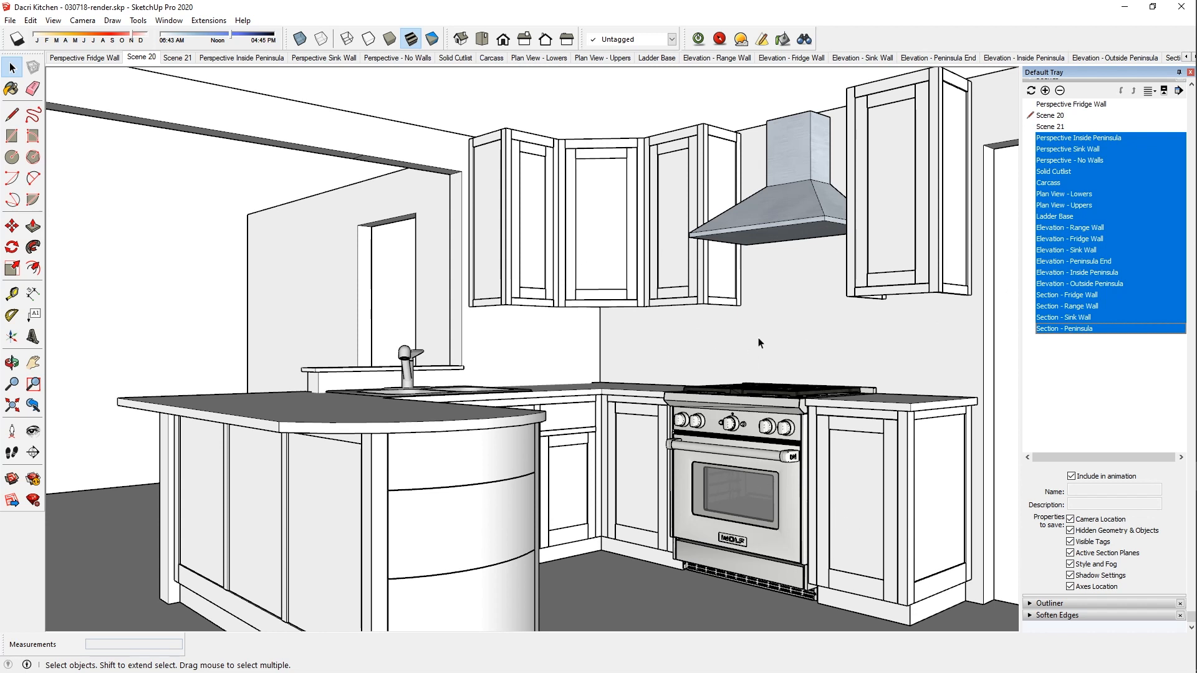
Examine individual upper cabinet door parts in Scene 20 and Scene 21 by selecting them in the model.
{"action": "left_click", "coordinate": [682, 293]}
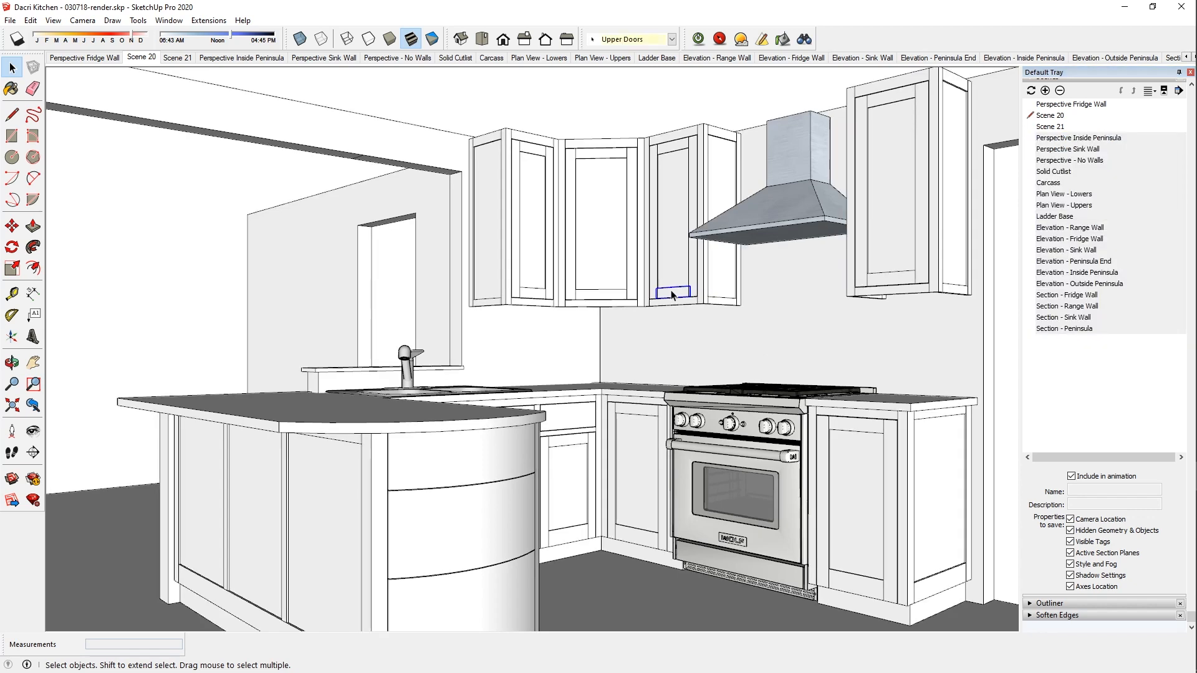
{"action": "left_click", "coordinate": [653, 221]}
{"action": "left_click", "coordinate": [863, 201]}
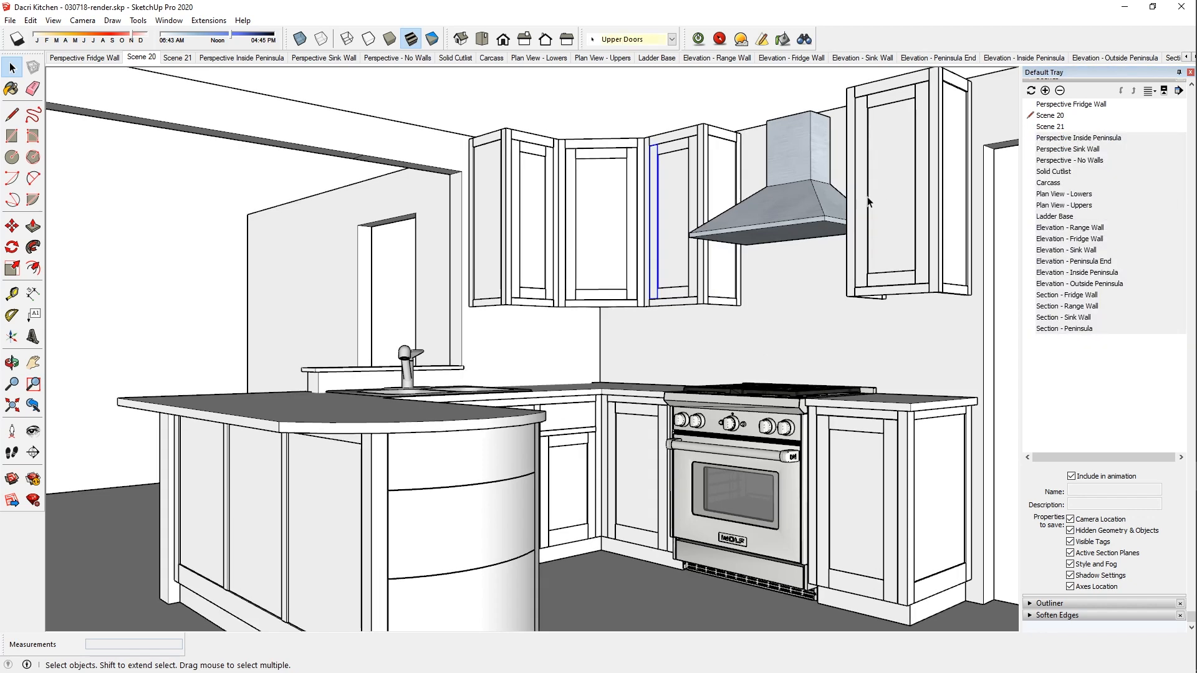
{"action": "left_click", "coordinate": [142, 57]}
{"action": "key", "text": "Page_Down"}
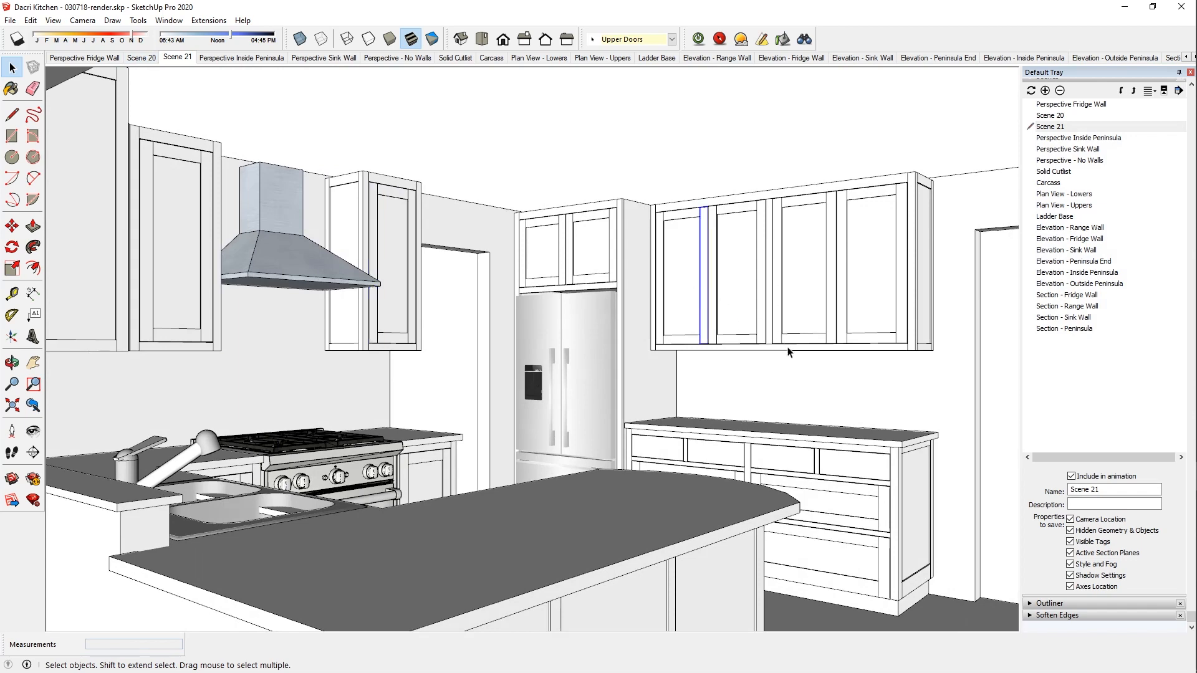
{"action": "scroll", "coordinate": [785, 349], "scroll_direction": "up", "scroll_amount": 5}
{"action": "left_click", "coordinate": [697, 280]}
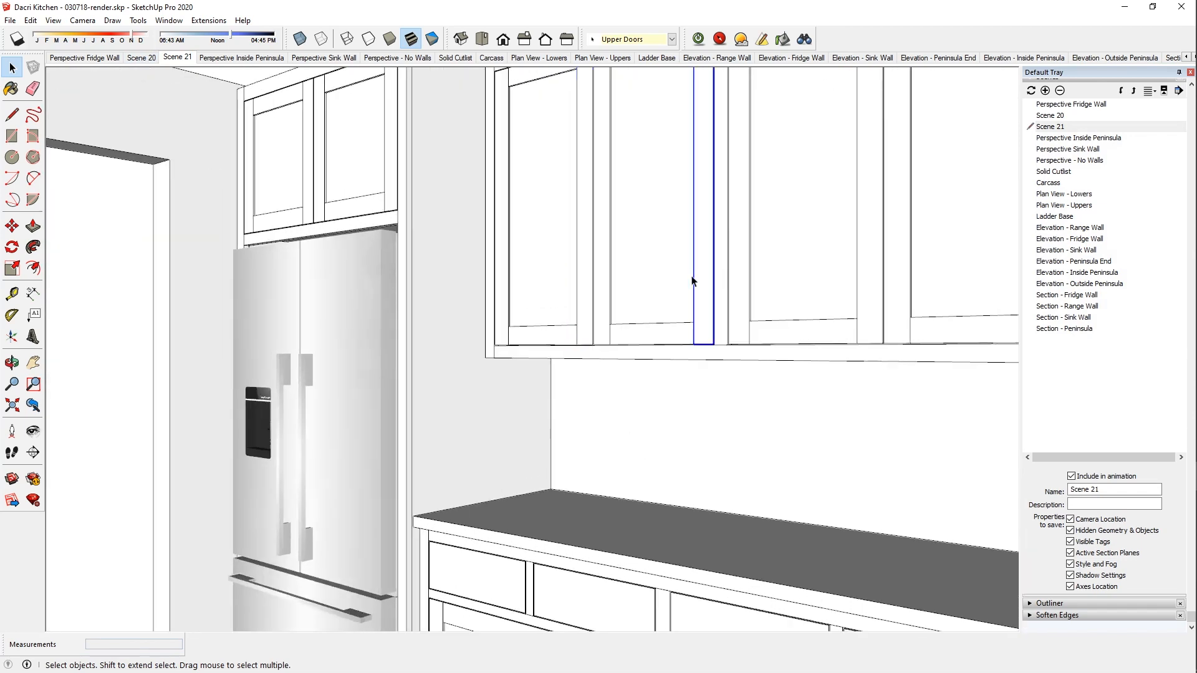
Open the kitchen model 030718.skp and orbit from the Perspective Fridge Wall scene to an overhead view of the room.
{"action": "left_click", "coordinate": [11, 20]}
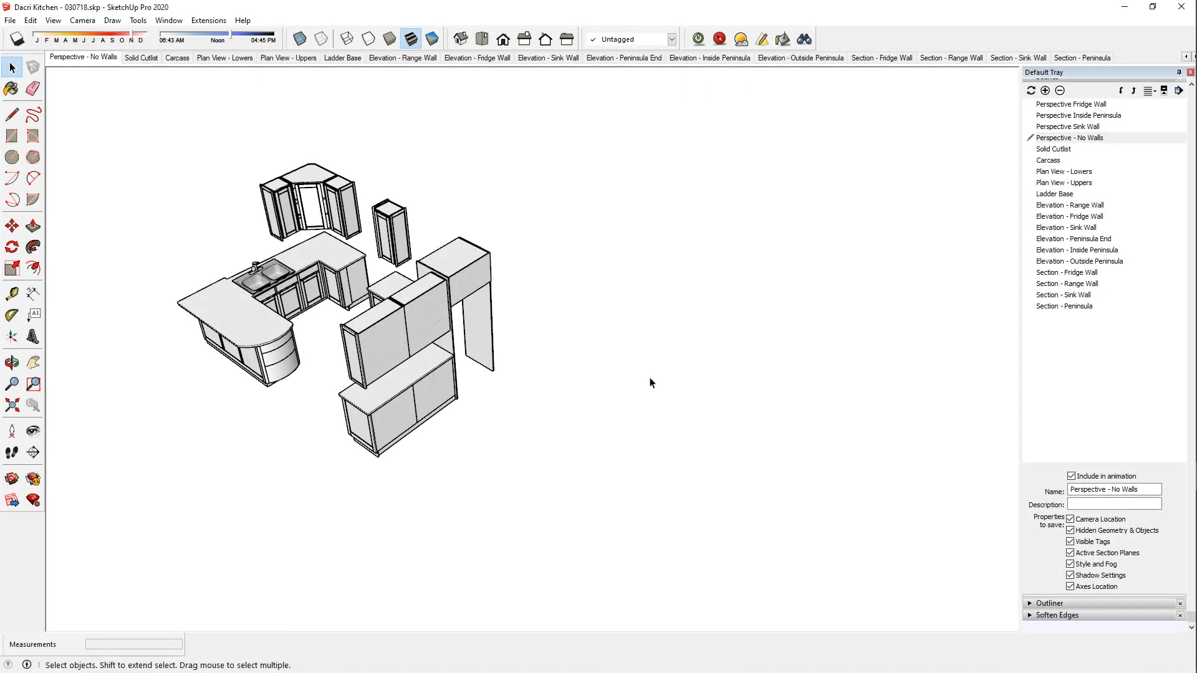
{"action": "left_click", "coordinate": [102, 60]}
{"action": "middle_click_drag", "start_coordinate": [201, 232], "coordinate": [877, 139]}
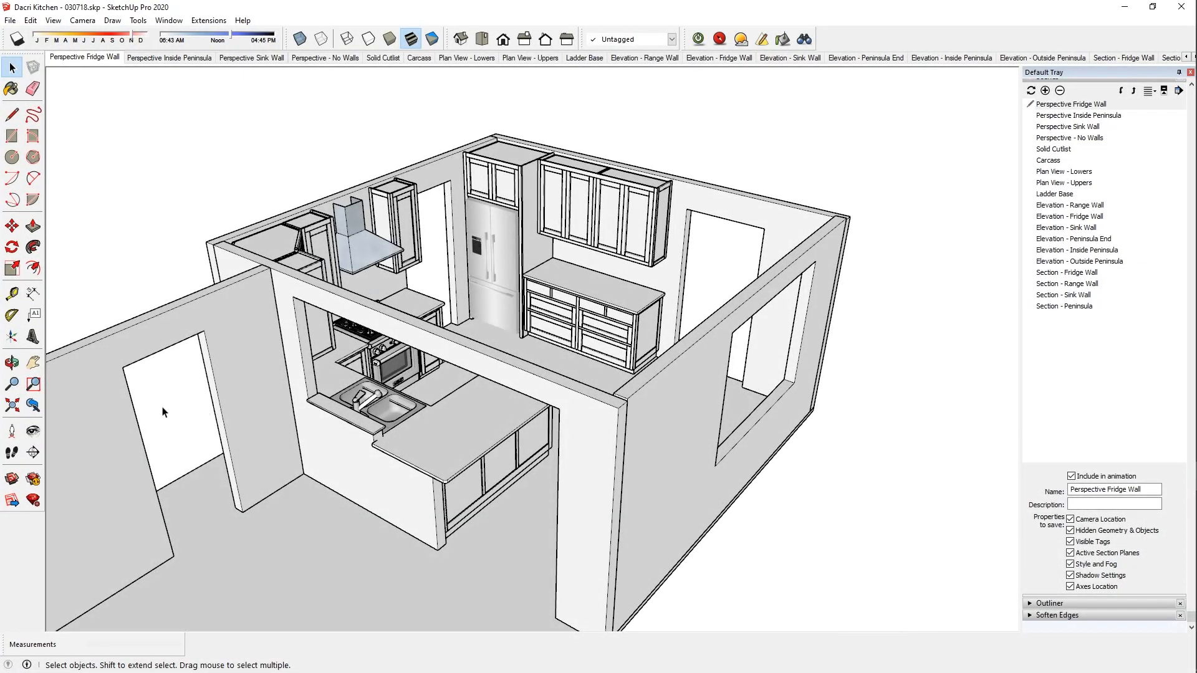
Position the camera at 66" on the floor outside the peninsula and turn it toward the refrigerator and its neighbouring upper cabinets.
{"action": "left_click", "coordinate": [11, 430]}
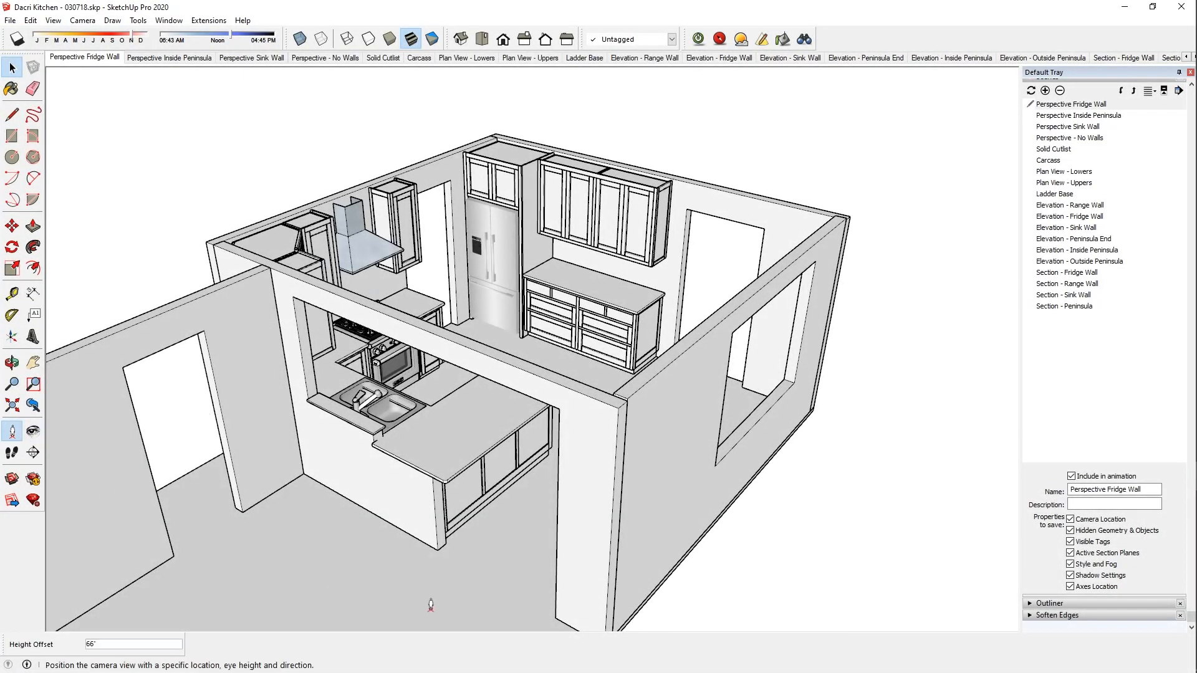
{"action": "left_click", "coordinate": [456, 589]}
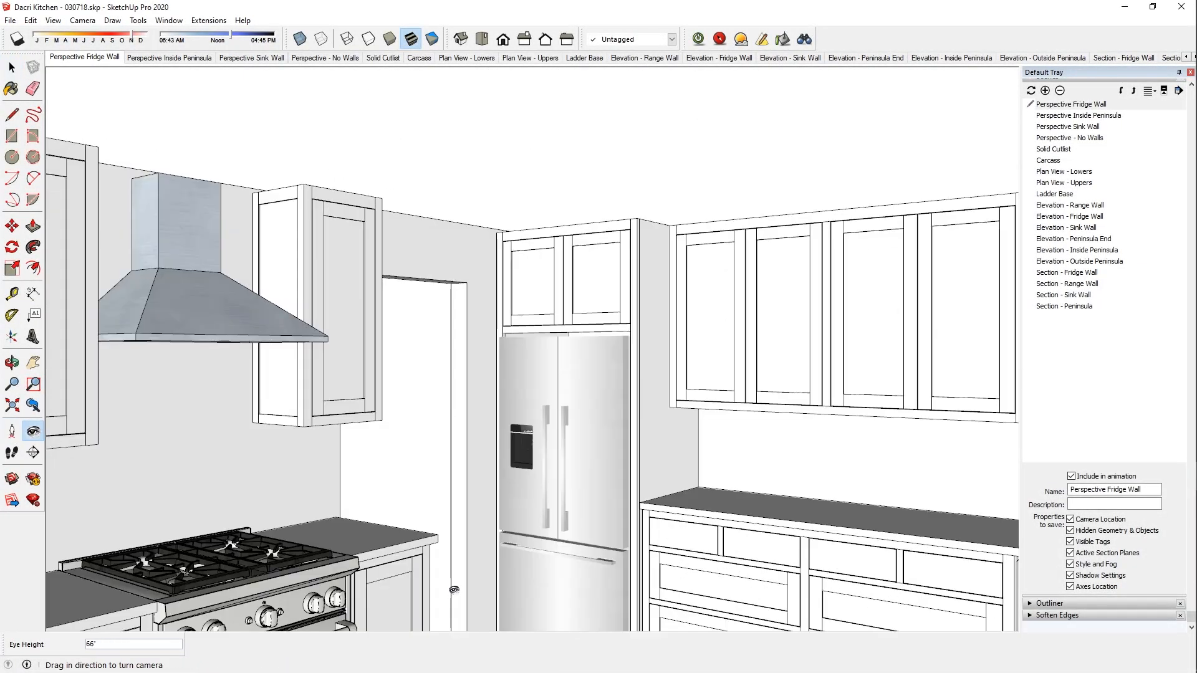
{"action": "left_click_drag", "start_coordinate": [472, 372], "coordinate": [625, 373]}
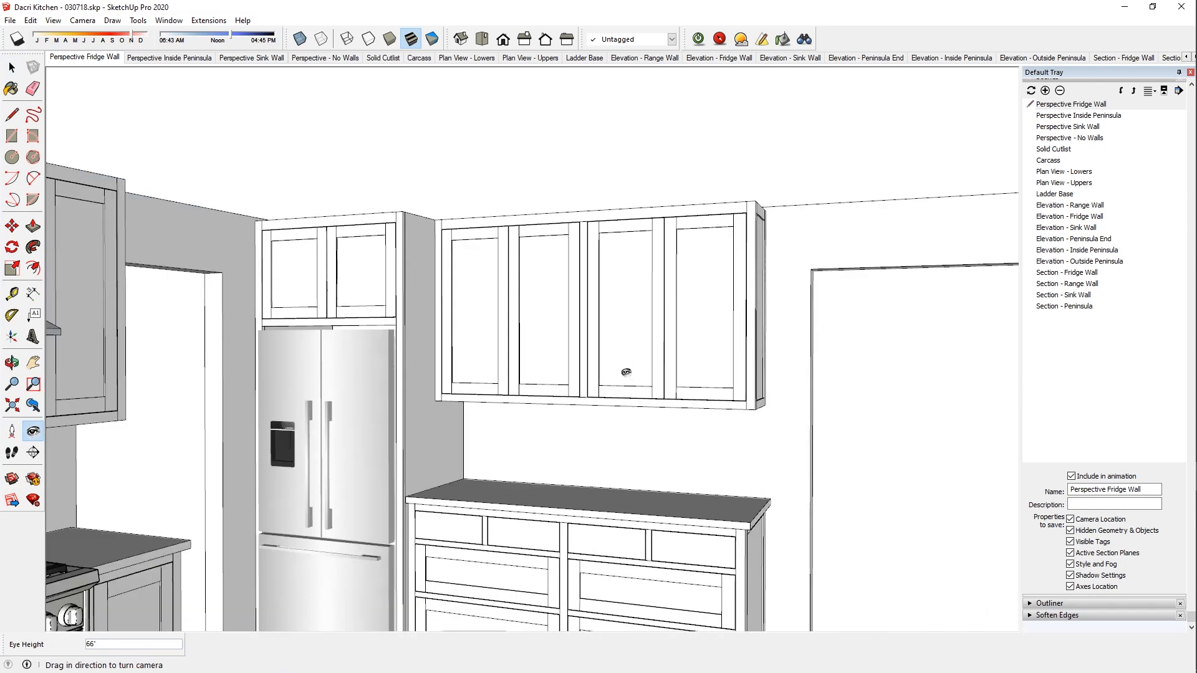
Examine how the upper cabinets beside the refrigerator are built by selecting individual door stiles and face frame parts, and clear the selection.
{"action": "left_click", "coordinate": [12, 67]}
{"action": "left_click", "coordinate": [574, 308]}
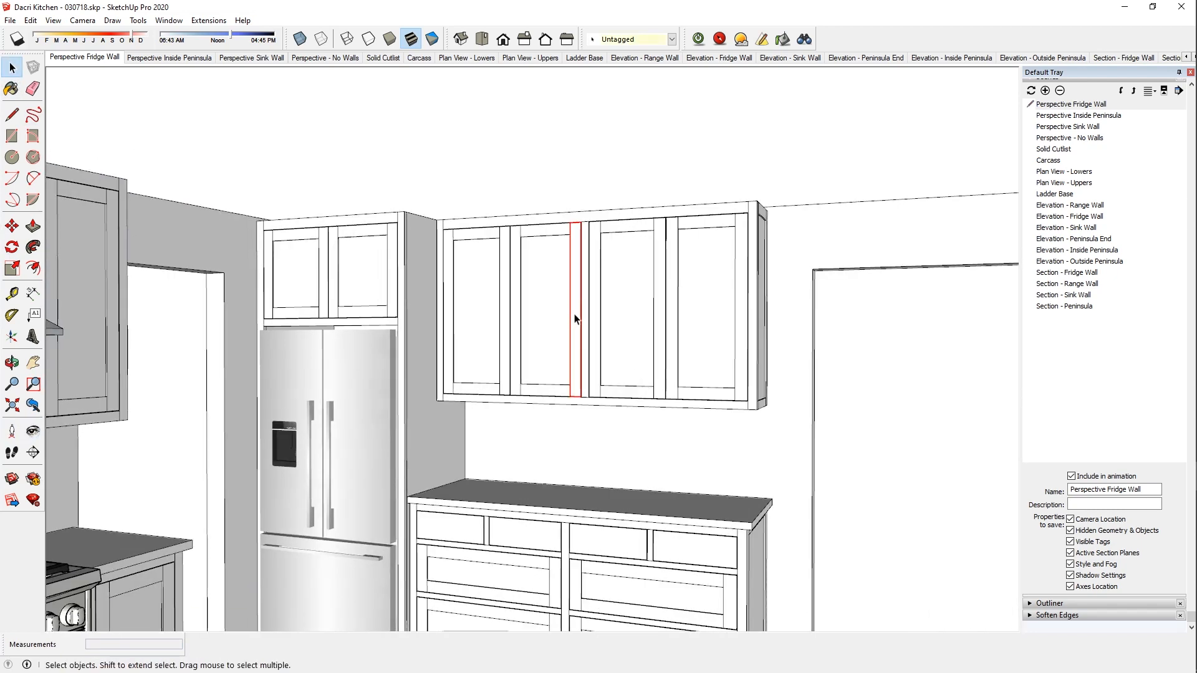
{"action": "left_click", "coordinate": [505, 329]}
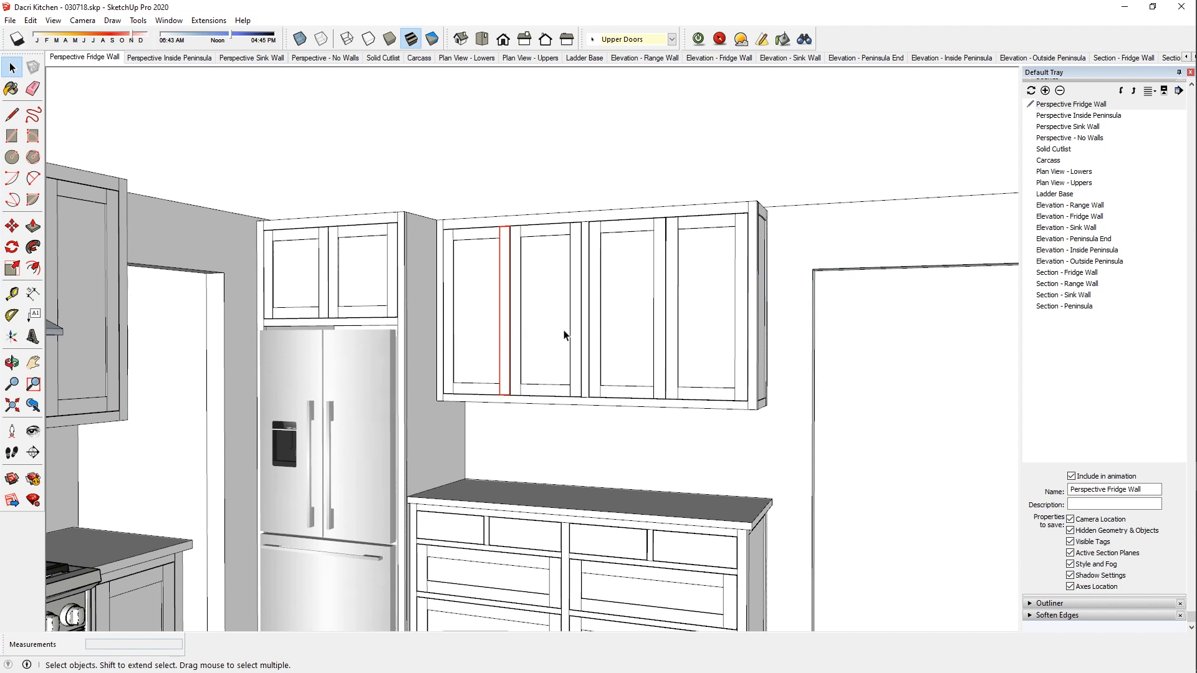
{"action": "left_click_drag", "start_coordinate": [588, 326], "coordinate": [518, 329]}
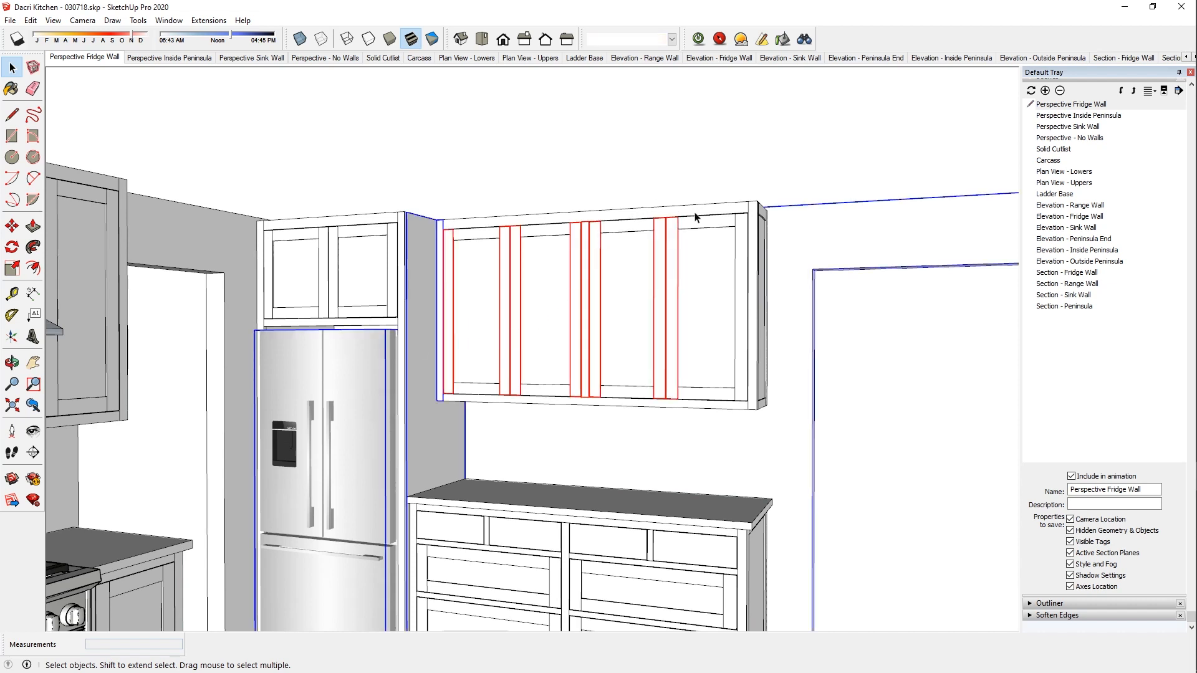
{"action": "left_click", "coordinate": [695, 425]}
{"action": "left_click", "coordinate": [754, 342]}
{"action": "left_click", "coordinate": [724, 210]}
{"action": "left_click", "coordinate": [736, 262]}
{"action": "left_click", "coordinate": [675, 287]}
{"action": "left_click", "coordinate": [659, 311]}
{"action": "left_click", "coordinate": [586, 363]}
{"action": "left_click", "coordinate": [575, 364]}
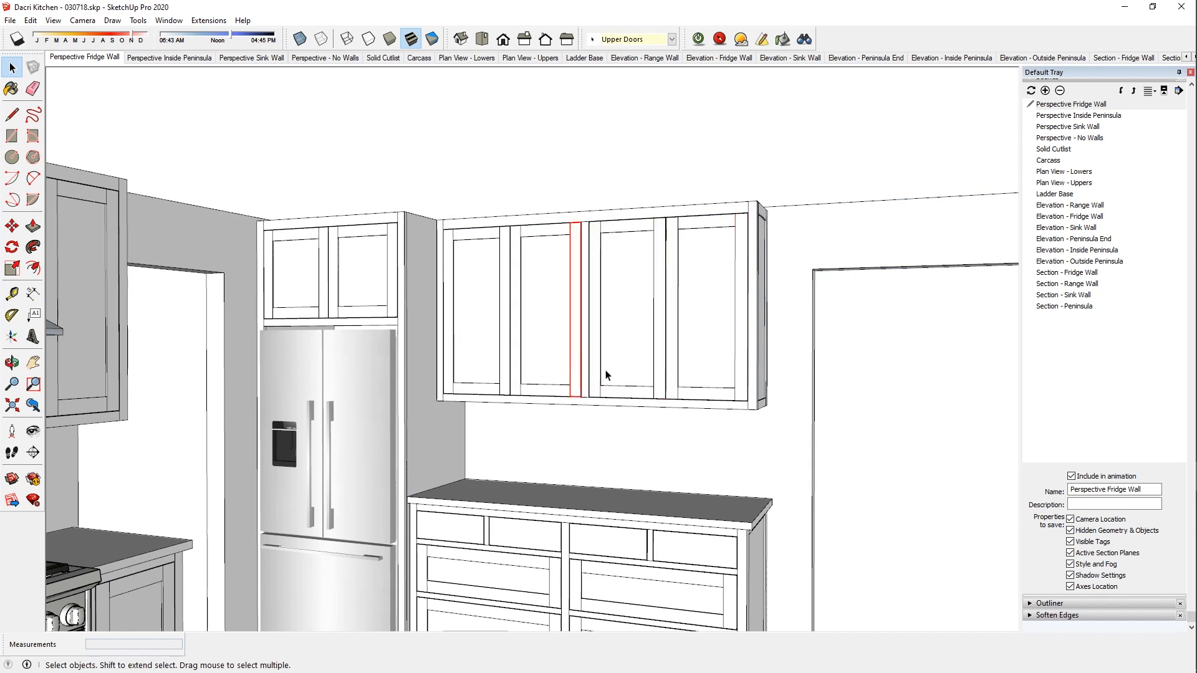
{"action": "left_click", "coordinate": [660, 461]}
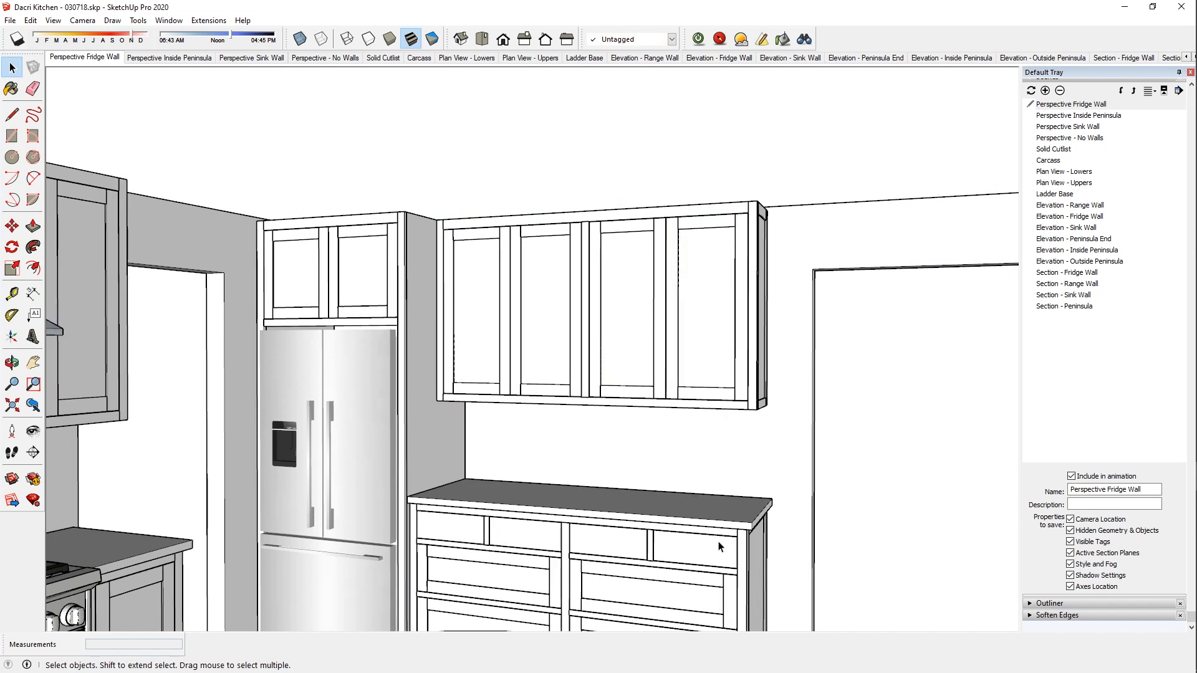
Unlock the kitchen cabinets selected in the overhead view, clear the selection and return to the Perspective Fridge Wall scene.
{"action": "left_click", "coordinate": [674, 368]}
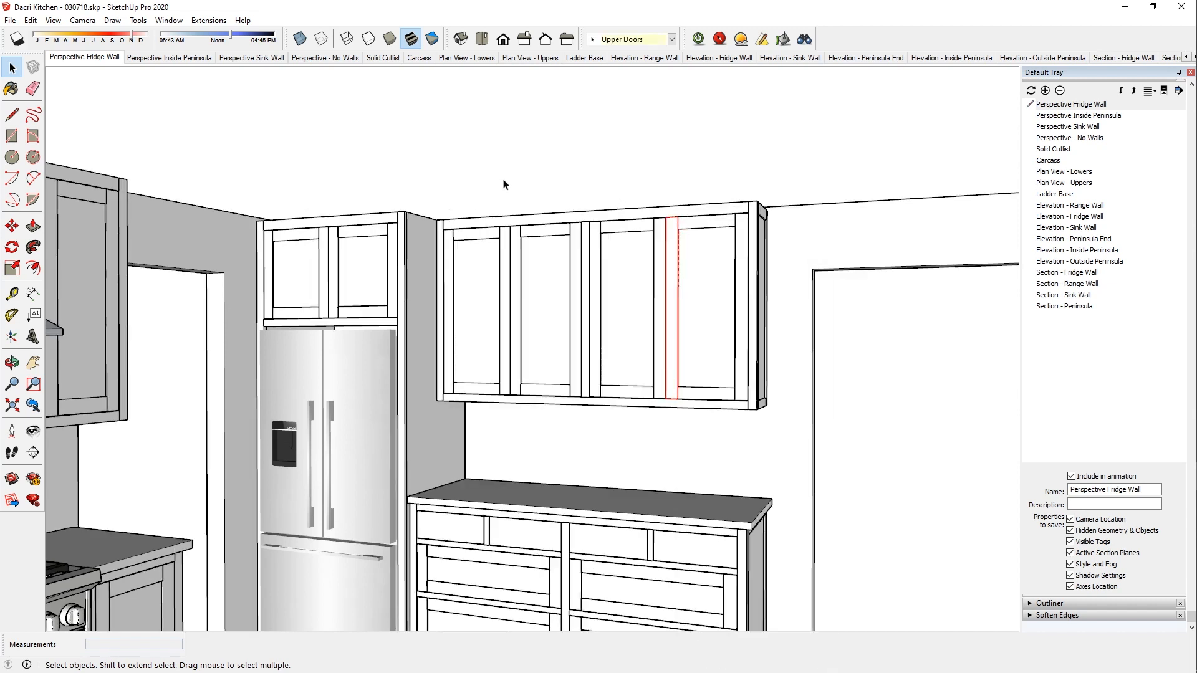
{"action": "left_click_drag", "start_coordinate": [202, 131], "coordinate": [790, 457]}
{"action": "key", "text": "o"}
{"action": "middle_click_drag", "start_coordinate": [548, 310], "coordinate": [471, 376], "text": "shift"}
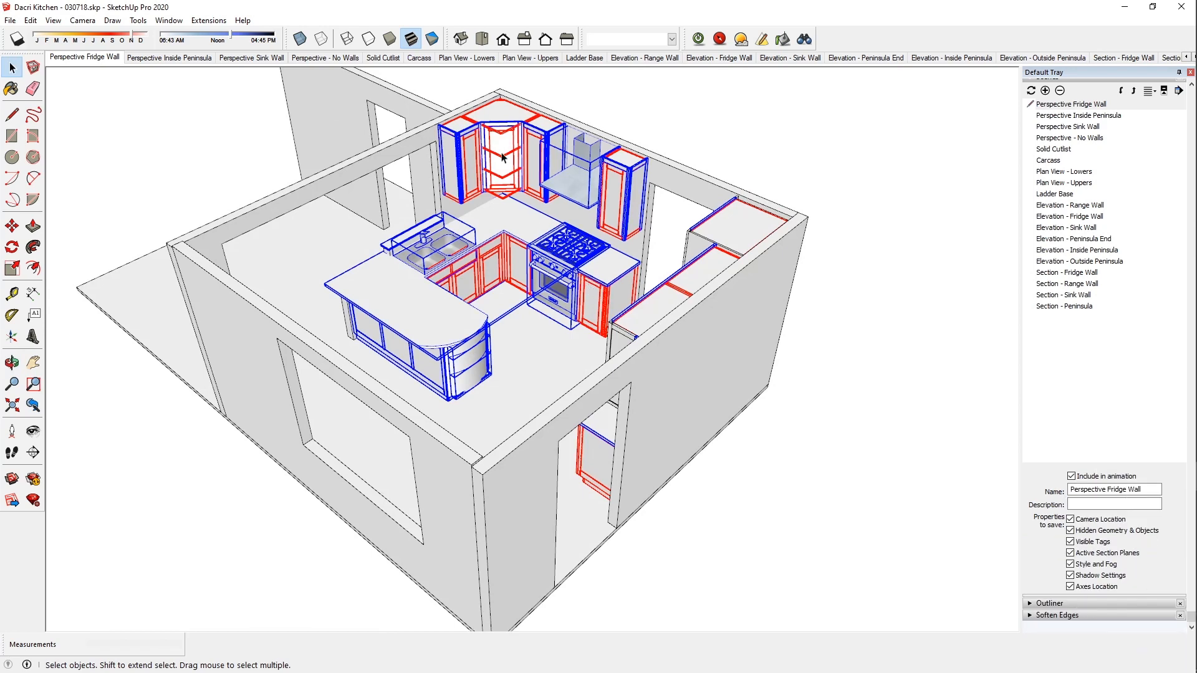
{"action": "right_click", "coordinate": [499, 149]}
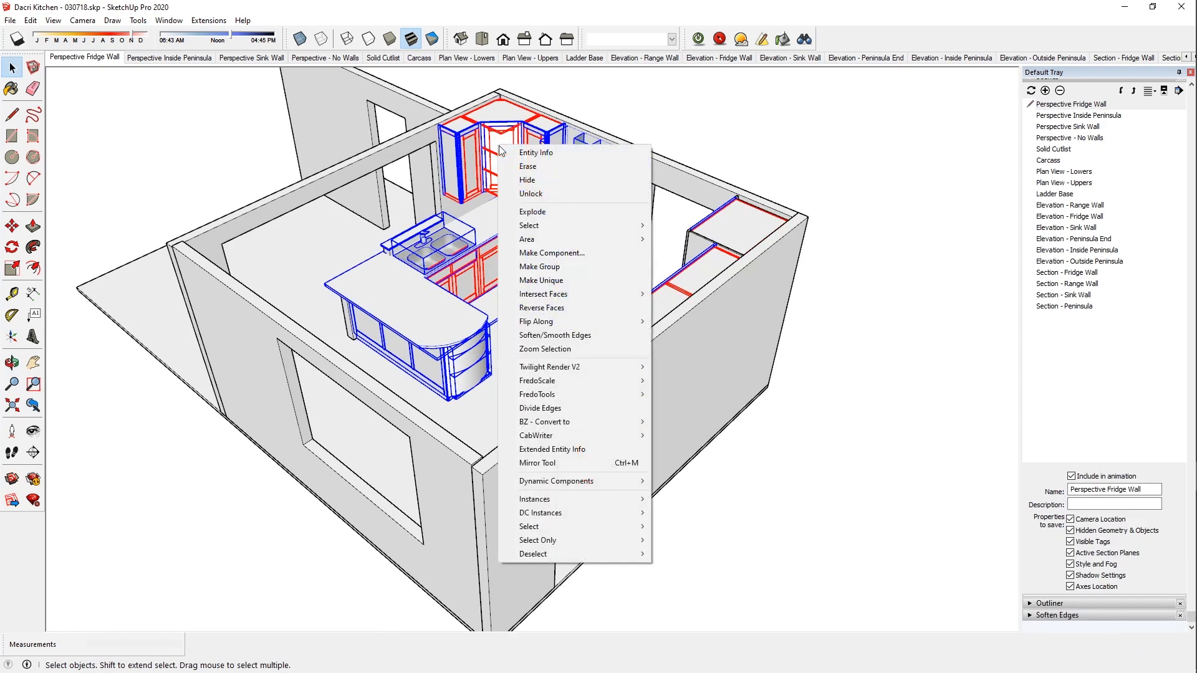
{"action": "left_click", "coordinate": [520, 194]}
{"action": "left_click", "coordinate": [631, 117]}
{"action": "middle_click_drag", "start_coordinate": [437, 340], "coordinate": [851, 380]}
{"action": "left_click", "coordinate": [85, 56]}
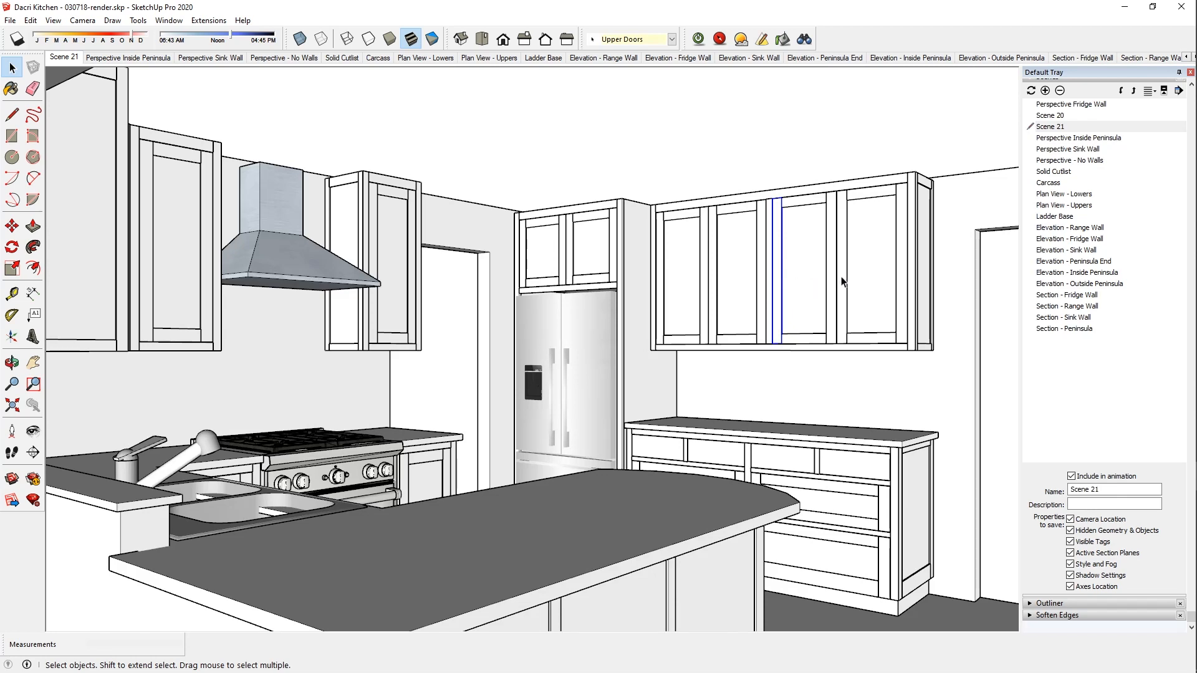
In 030718-render.skp, open an upper cabinet component beside the refrigerator, examine its faces and edges, and close it.
{"action": "scroll", "coordinate": [871, 284], "scroll_direction": "down", "scroll_amount": 2}
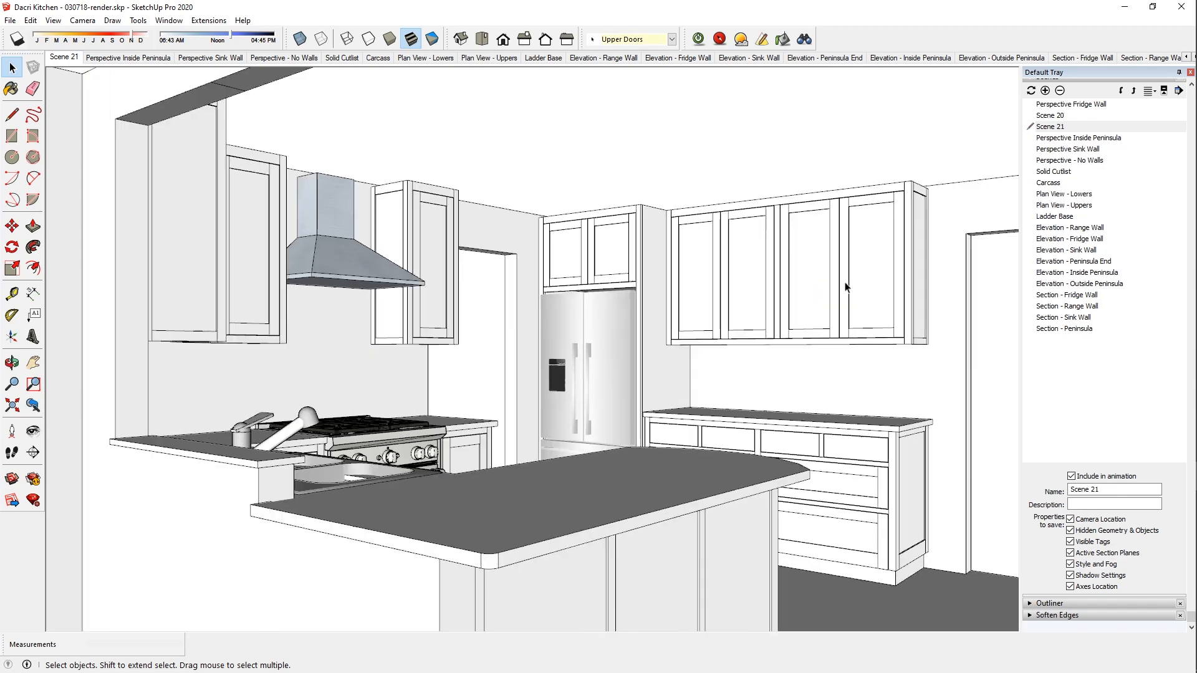
{"action": "double_click", "coordinate": [789, 282]}
{"action": "triple_click", "coordinate": [788, 277]}
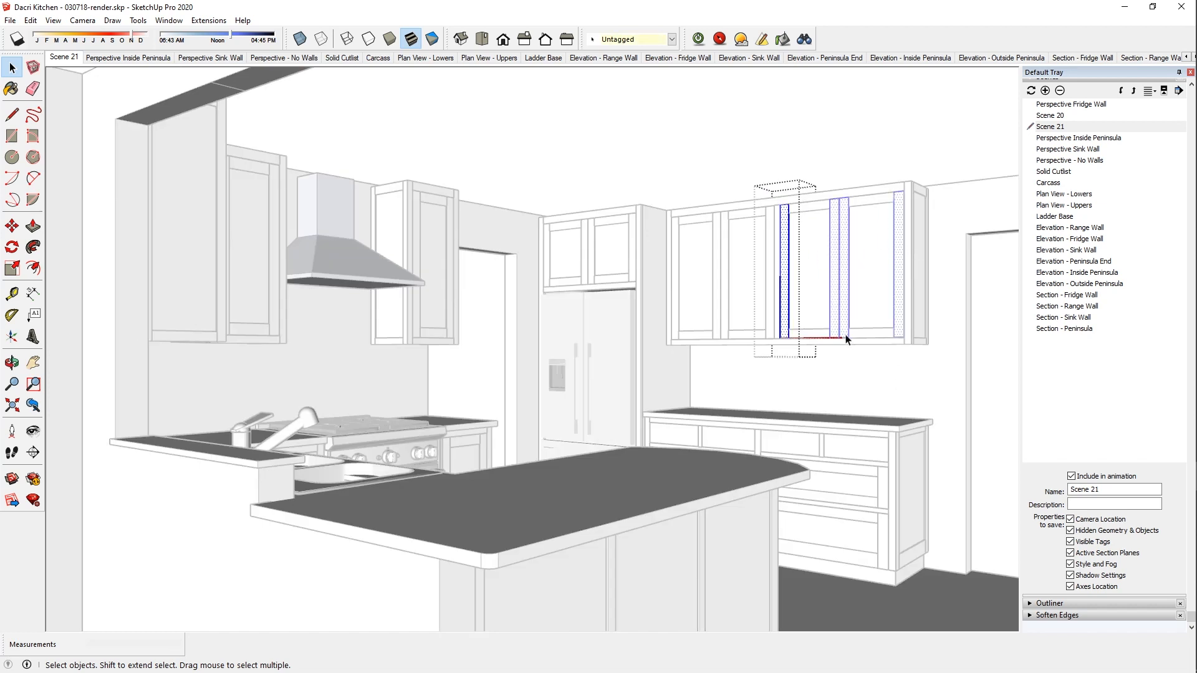
{"action": "left_click", "coordinate": [732, 274]}
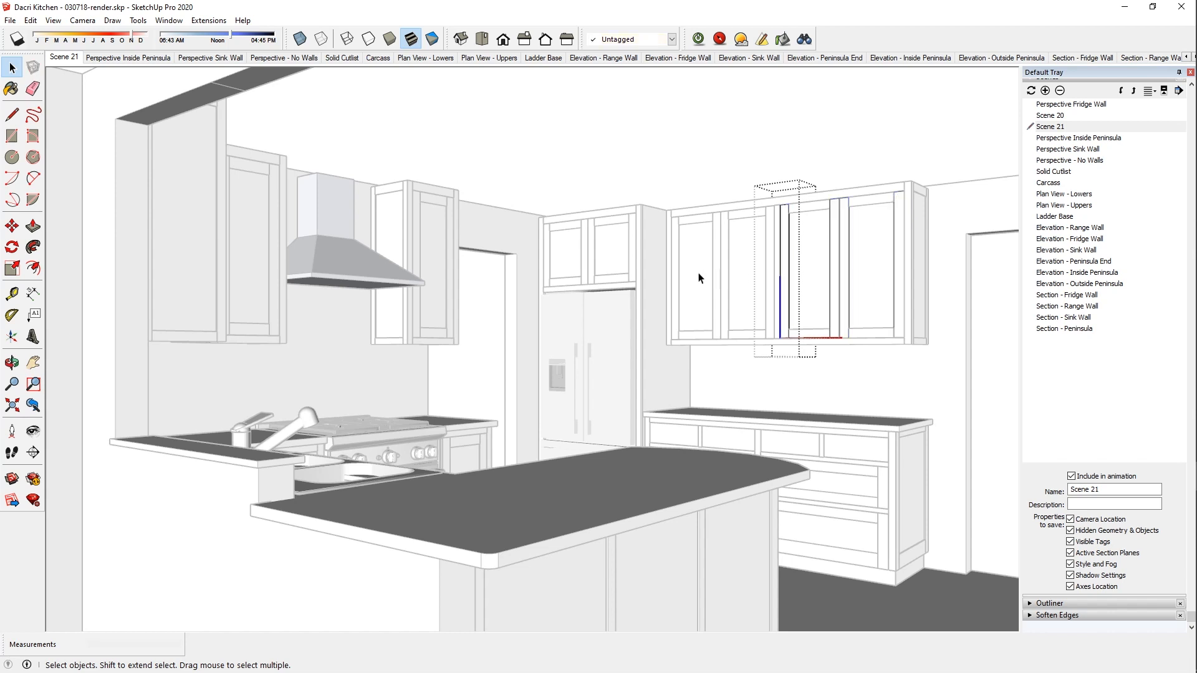
{"action": "left_click", "coordinate": [719, 151]}
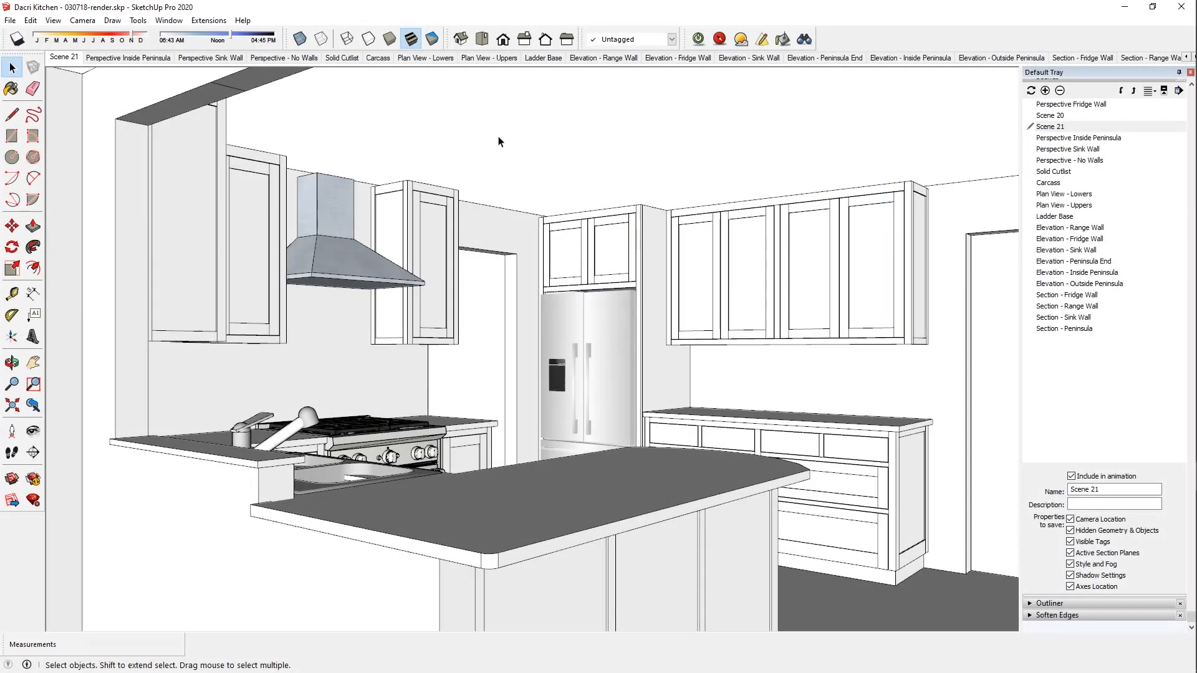
Paint the fridge wall's upper and base cabinets and the single upper cabinet beside the range hood with Wood Veneer 01.
{"action": "left_click_drag", "start_coordinate": [499, 142], "coordinate": [935, 350]}
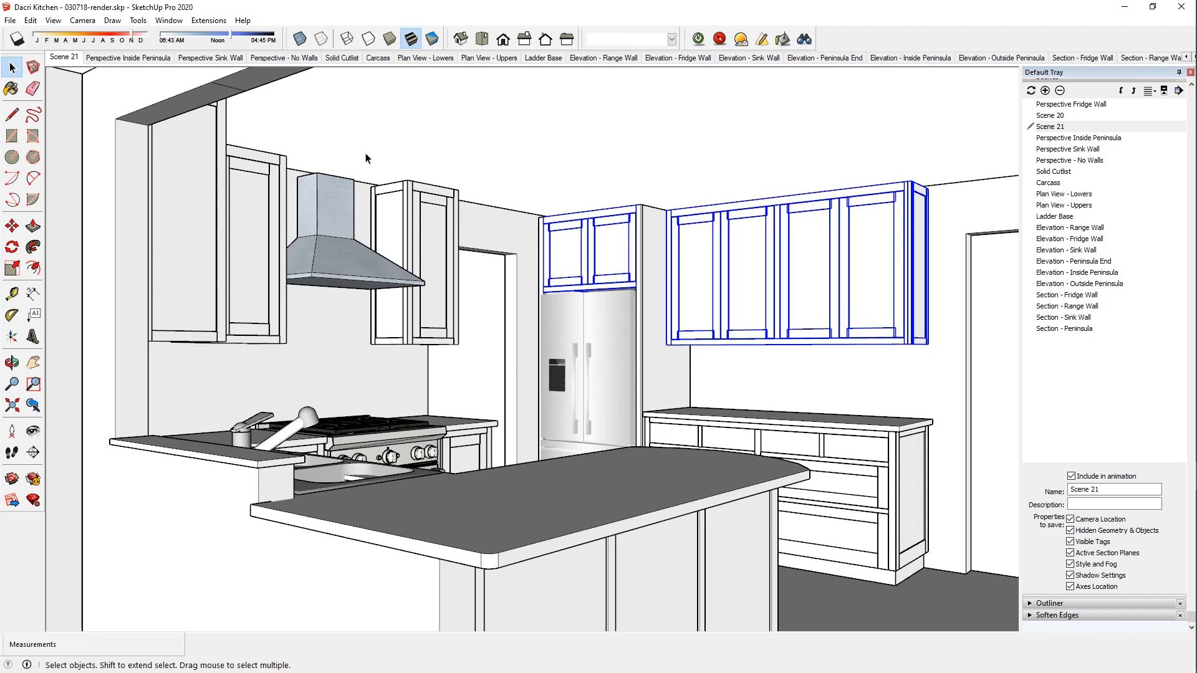
{"action": "left_click_drag", "start_coordinate": [363, 147], "coordinate": [495, 386], "text": "shift"}
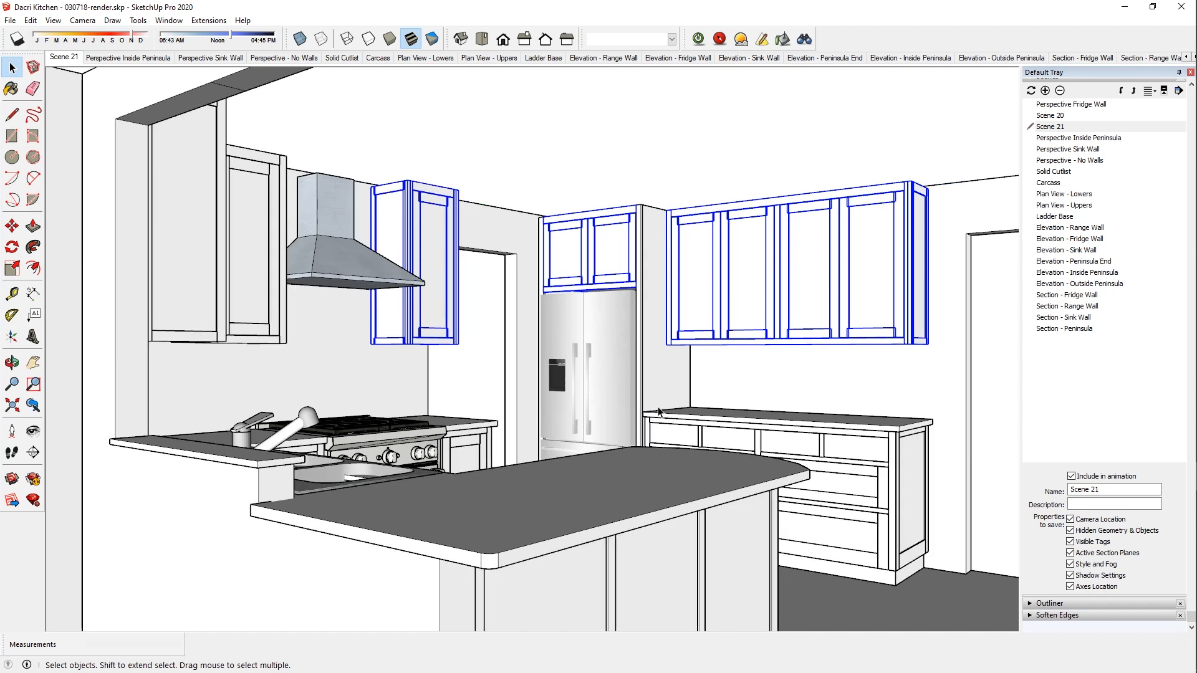
{"action": "left_click_drag", "start_coordinate": [892, 558], "coordinate": [938, 594], "text": "shift"}
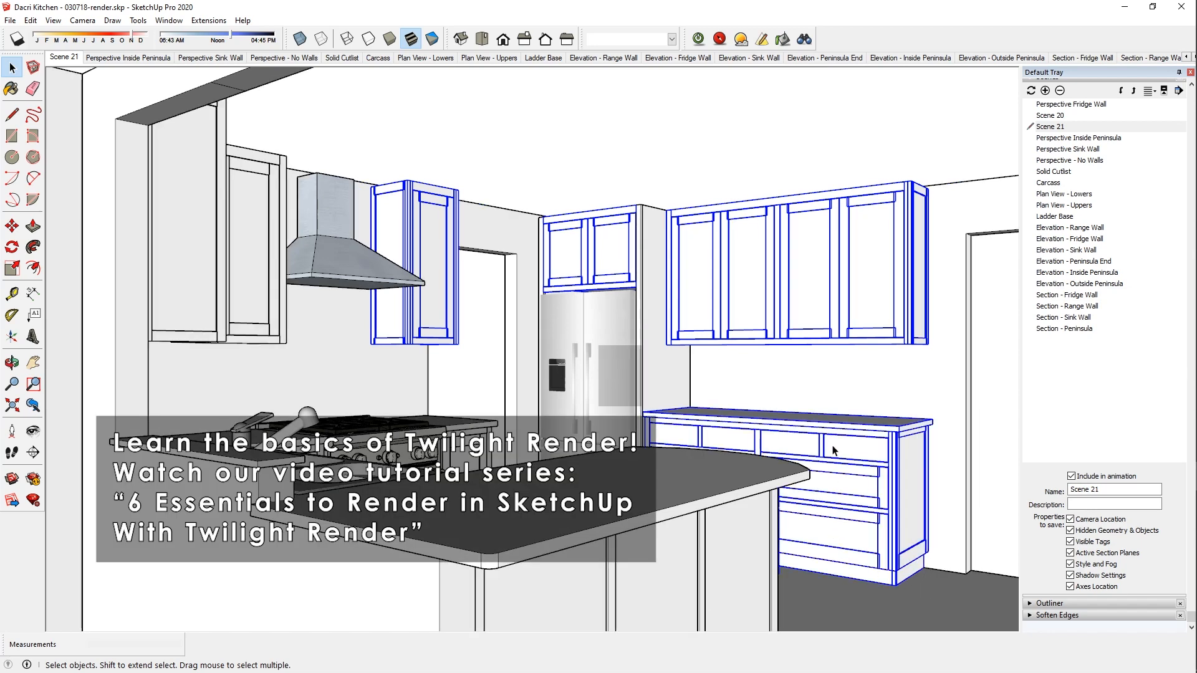
{"action": "scroll", "coordinate": [833, 450], "scroll_direction": "up", "scroll_amount": 2}
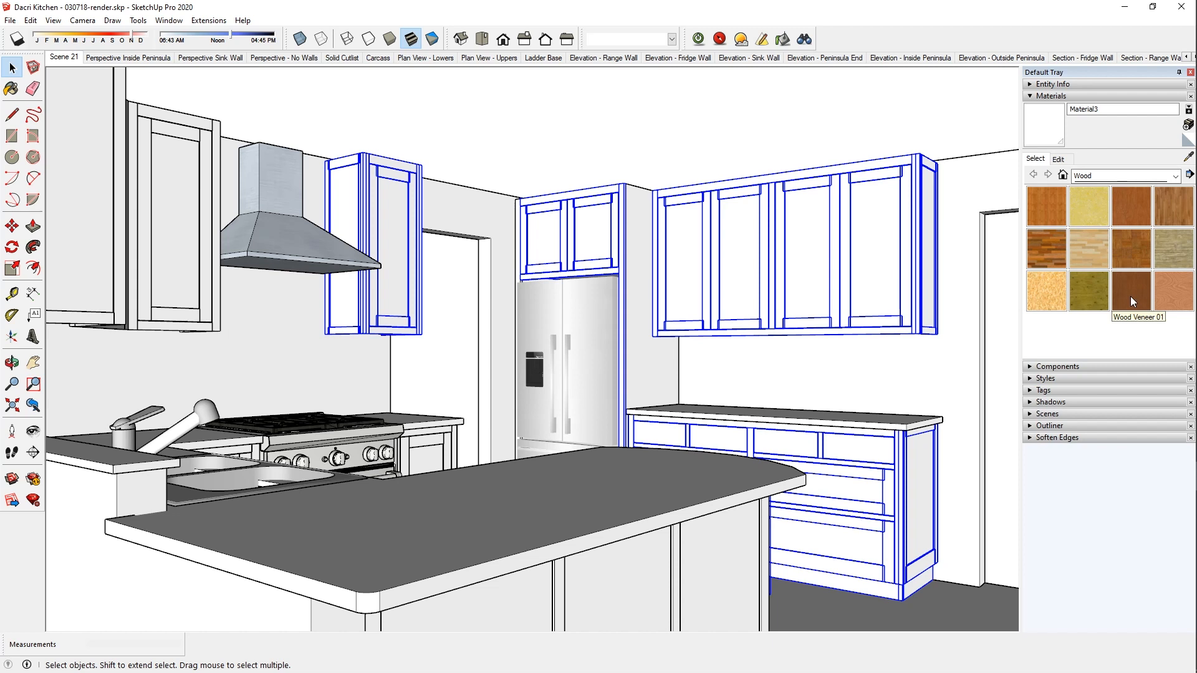
{"action": "left_click", "coordinate": [1131, 297]}
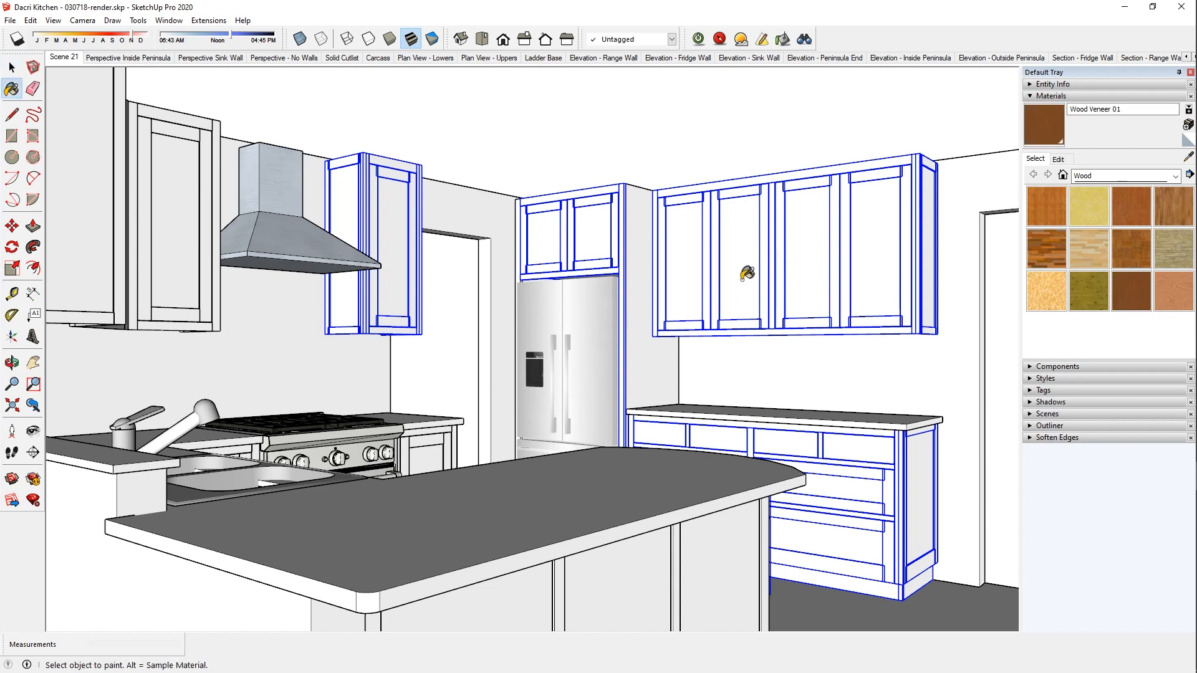
{"action": "left_click", "coordinate": [747, 272]}
{"action": "left_click", "coordinate": [11, 67]}
Paint the group of upper cabinets in the corner above the sink and range with Wood Veneer 01.
{"action": "middle_click_drag", "start_coordinate": [734, 324], "coordinate": [621, 293]}
{"action": "left_click_drag", "start_coordinate": [497, 146], "coordinate": [792, 433]}
{"action": "mouse_move", "coordinate": [730, 488]}
{"action": "middle_mouse_down"}
{"action": "mouse_move", "coordinate": [727, 517]}
{"action": "mouse_move", "coordinate": [717, 436]}
{"action": "middle_mouse_up"}
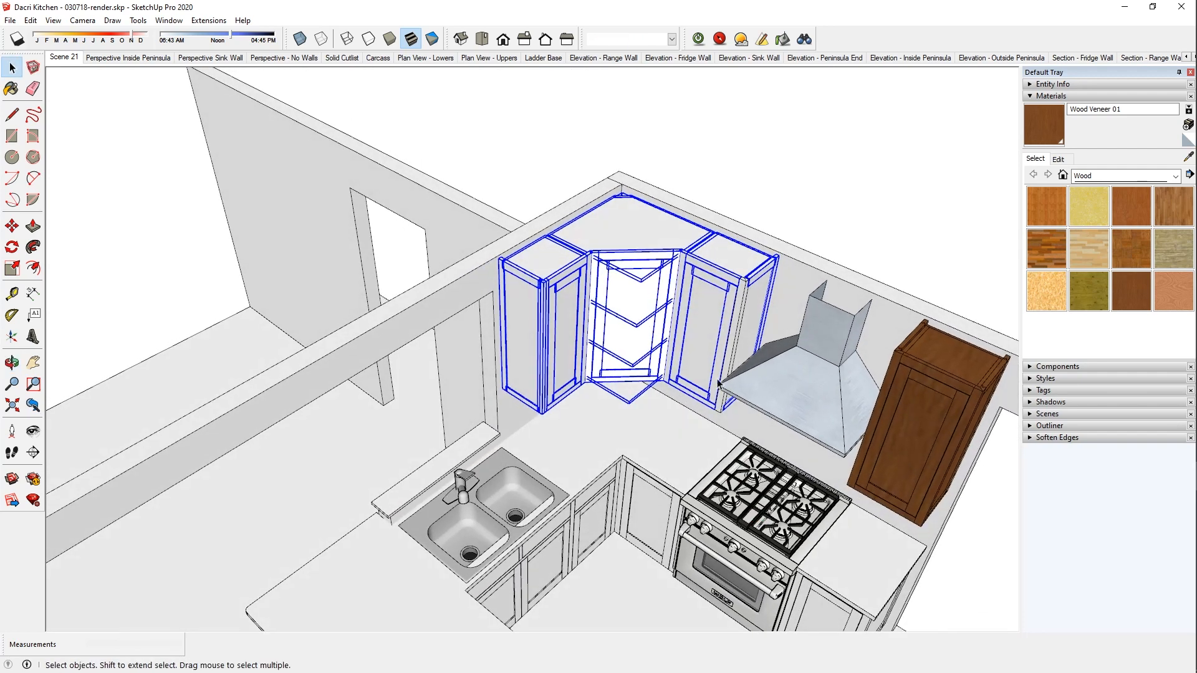
{"action": "key", "text": "b"}
{"action": "left_click", "coordinate": [713, 312]}
{"action": "key", "text": "space"}
Paint the sink, range and peninsula base cabinets with Wood Veneer 01, leaving the countertops and raised bar top out of the selection.
{"action": "scroll", "coordinate": [723, 336], "scroll_direction": "down", "scroll_amount": 7}
{"action": "middle_click_drag", "start_coordinate": [648, 393], "coordinate": [553, 486], "text": "shift"}
{"action": "left_click", "coordinate": [12, 430]}
{"action": "left_click", "coordinate": [610, 467]}
{"action": "scroll", "coordinate": [609, 467], "scroll_direction": "down", "scroll_amount": 10}
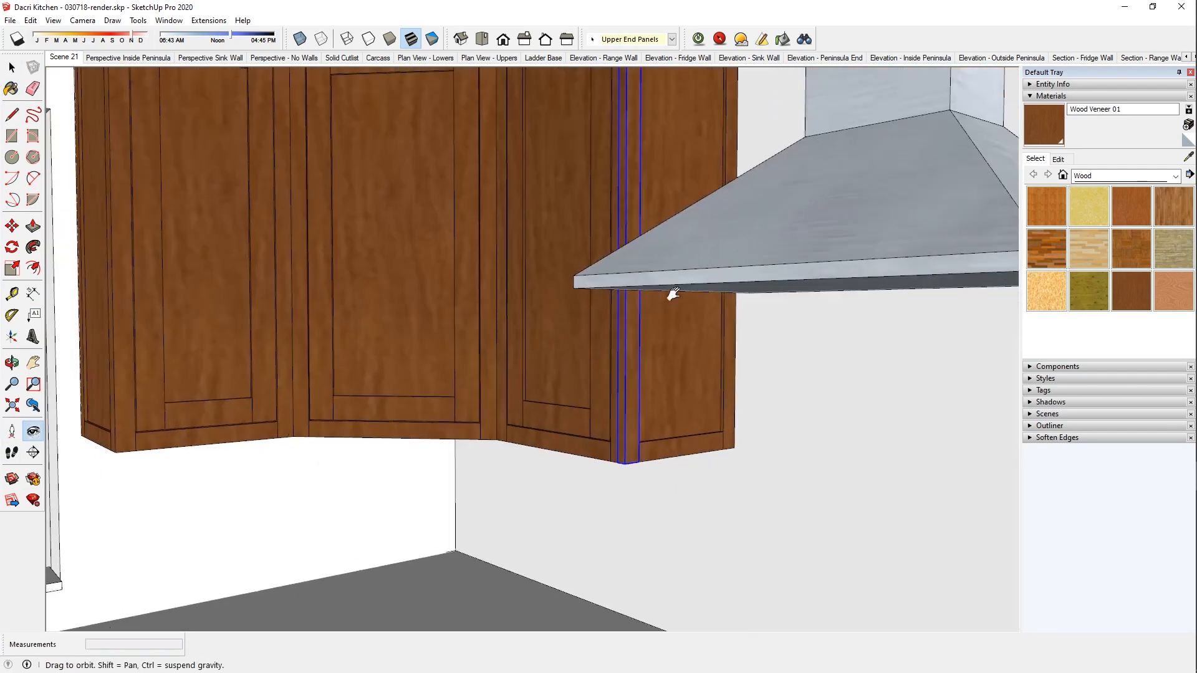
{"action": "key", "text": "space"}
{"action": "left_click_drag", "start_coordinate": [77, 199], "coordinate": [892, 544]}
{"action": "middle_click_drag", "start_coordinate": [393, 259], "coordinate": [399, 291]}
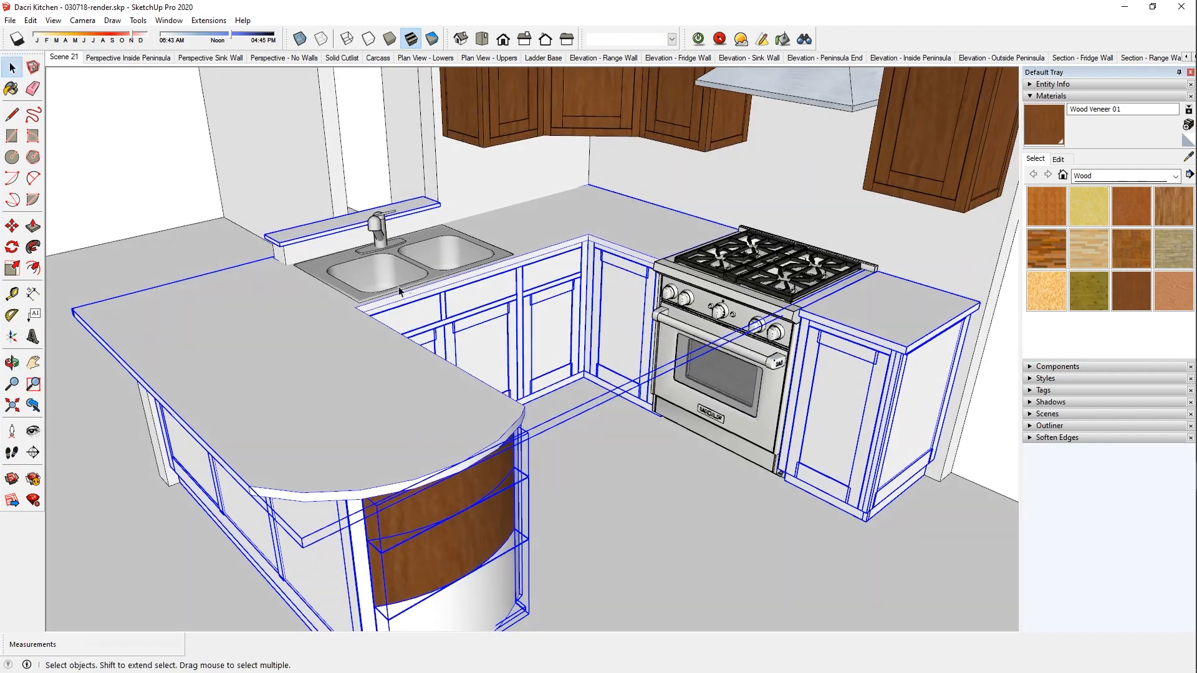
{"action": "left_click", "coordinate": [330, 237], "text": "shift"}
{"action": "left_click", "coordinate": [343, 360], "text": "shift"}
{"action": "left_click", "coordinate": [866, 330], "text": "shift"}
{"action": "middle_click_drag", "start_coordinate": [526, 414], "coordinate": [524, 372]}
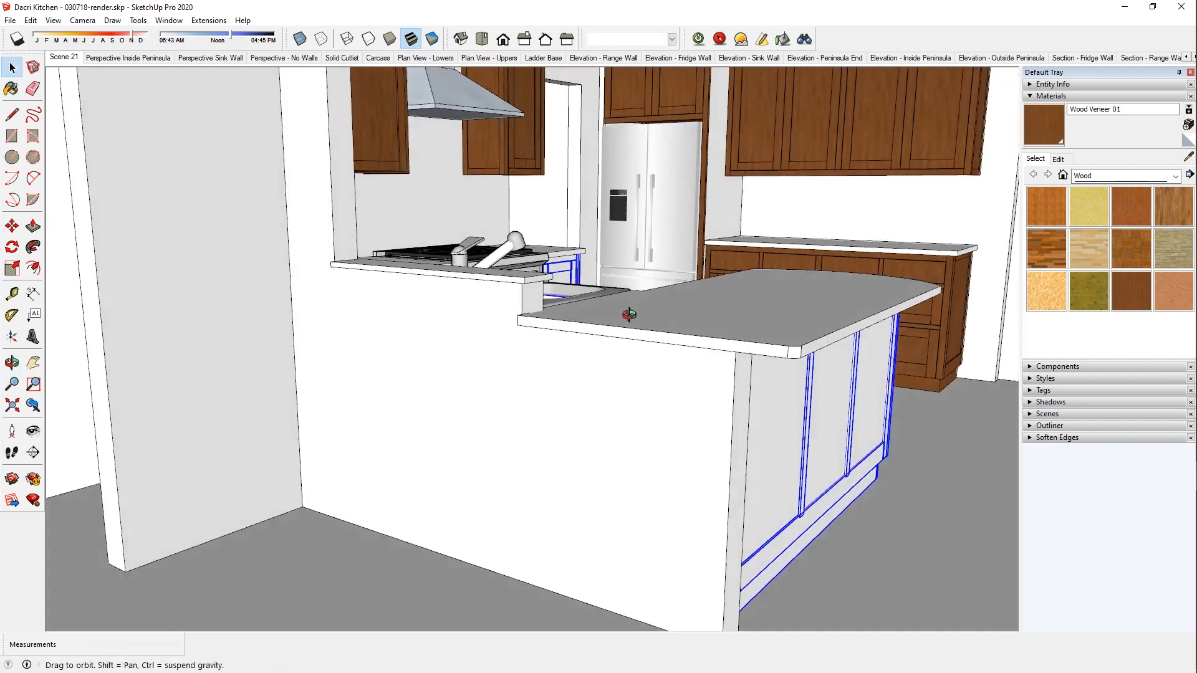
{"action": "scroll", "coordinate": [628, 313], "scroll_direction": "up", "scroll_amount": 5}
{"action": "key", "text": "b"}
{"action": "left_click", "coordinate": [671, 365]}
{"action": "key", "text": "space"}
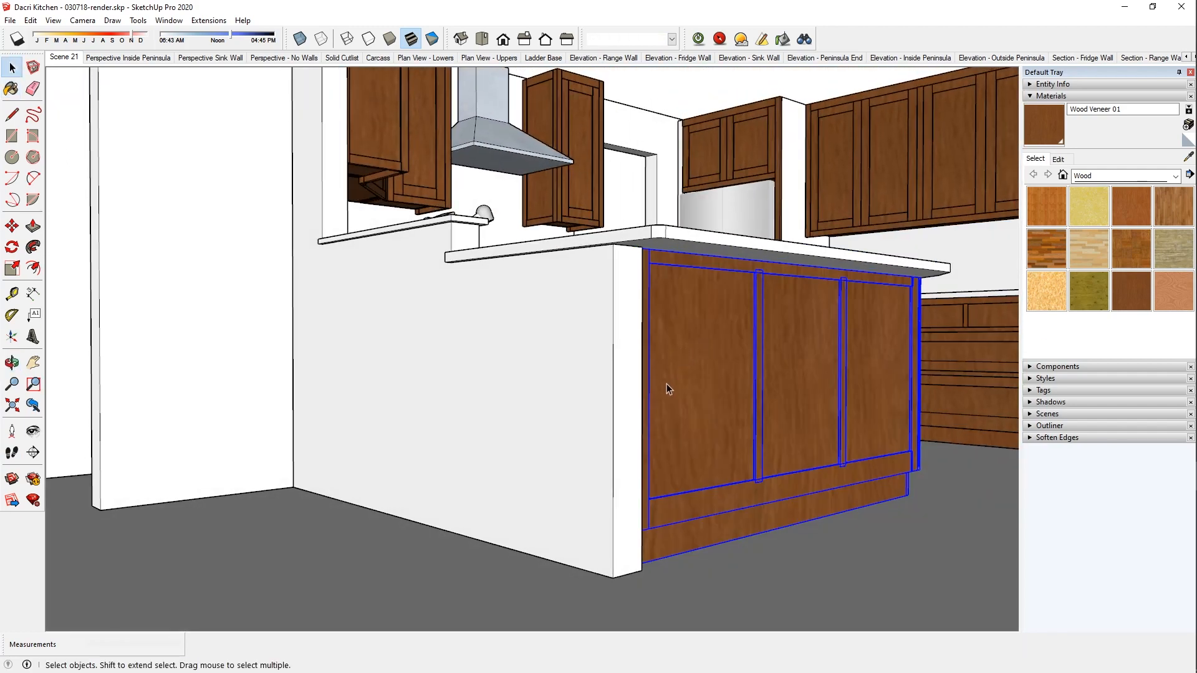
{"action": "key", "text": "ctrl+t"}
Set the Wood Veneer 01 texture size to 20" and check the grain on the peninsula's back panels.
{"action": "left_click", "coordinate": [1067, 160]}
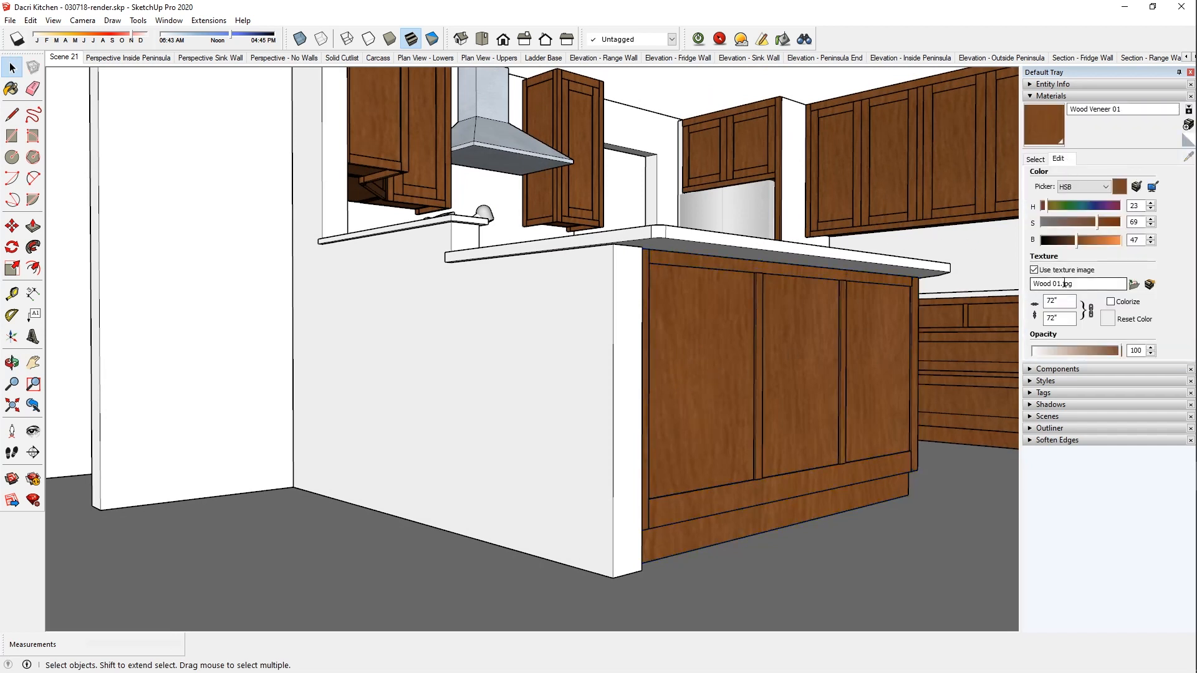
{"action": "left_click", "coordinate": [1058, 301]}
{"action": "type", "text": "20"}
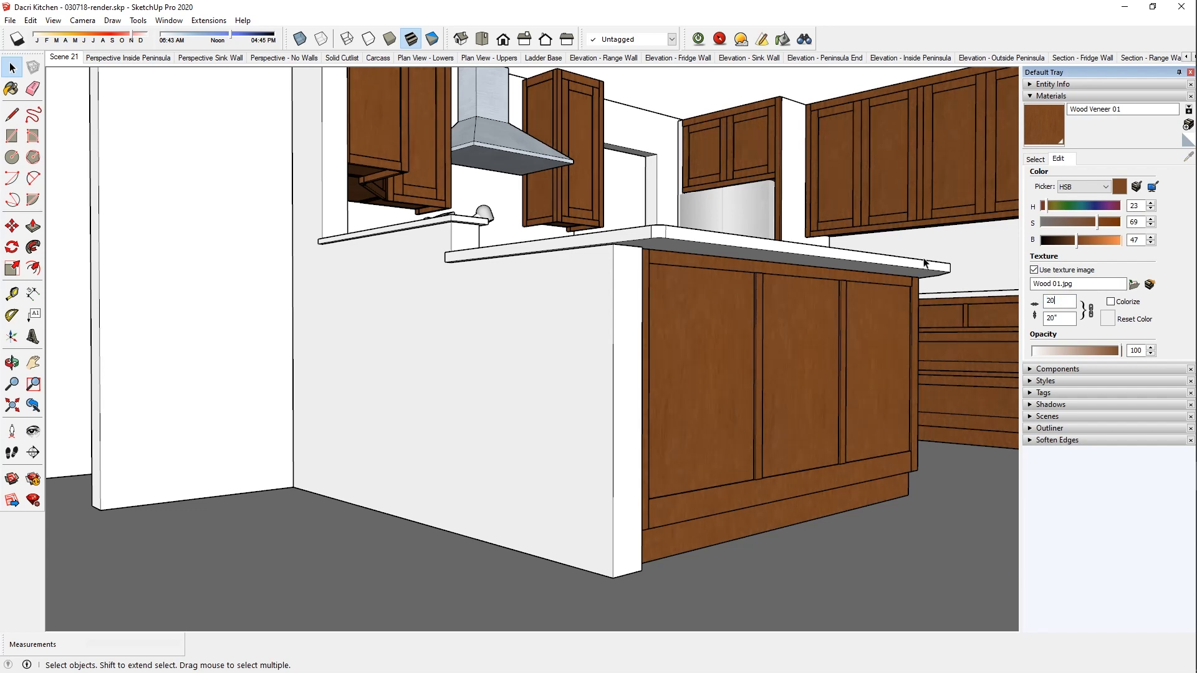
{"action": "middle_click_drag", "start_coordinate": [742, 302], "coordinate": [810, 424]}
{"action": "scroll", "coordinate": [888, 440], "scroll_direction": "up", "scroll_amount": 3}
{"action": "scroll", "coordinate": [888, 439], "scroll_direction": "up", "scroll_amount": 2}
{"action": "scroll", "coordinate": [795, 445], "scroll_direction": "down", "scroll_amount": 3}
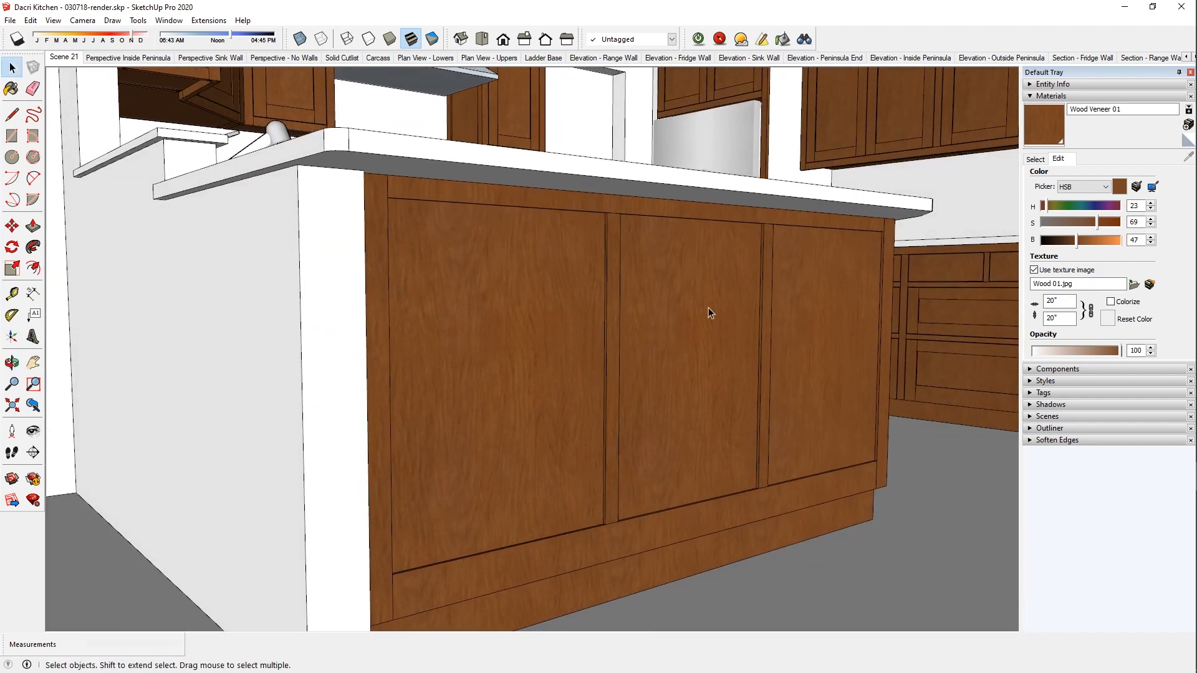
Sample the cabinets' Wood Veneer 01 material in the Twilight material editor and assign it the Wood Satin template.
{"action": "middle_click_drag", "start_coordinate": [591, 381], "coordinate": [716, 383]}
{"action": "middle_click_drag", "start_coordinate": [841, 264], "coordinate": [729, 541], "text": "shift"}
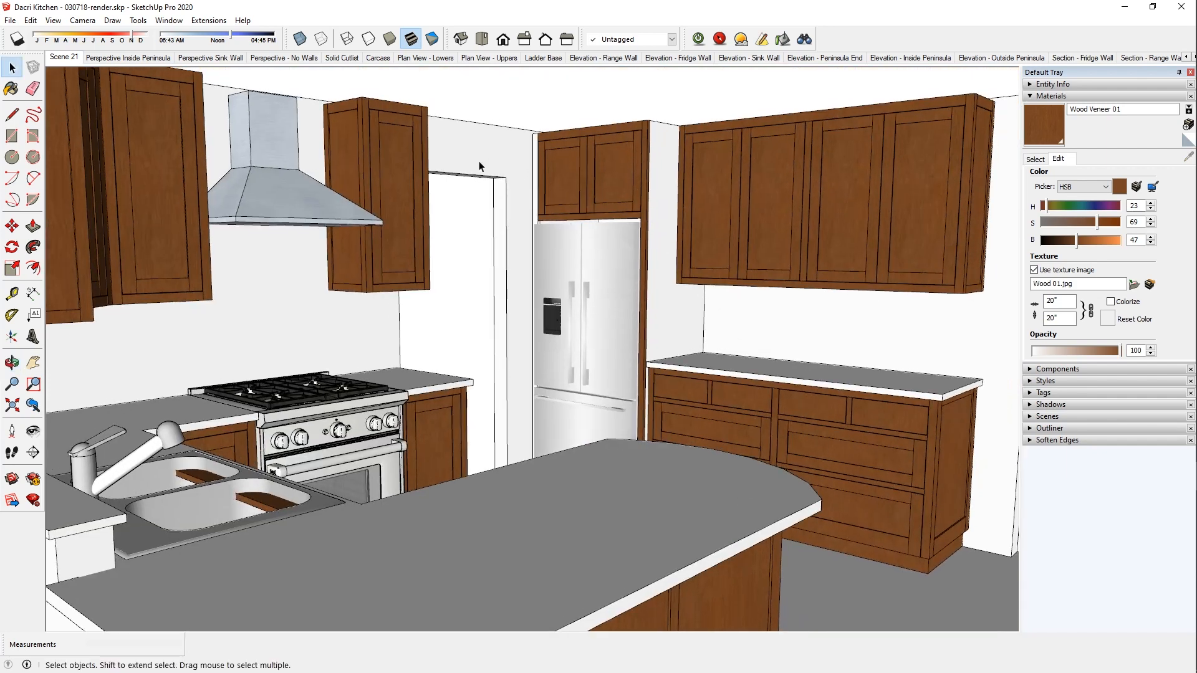
{"action": "left_click", "coordinate": [781, 39]}
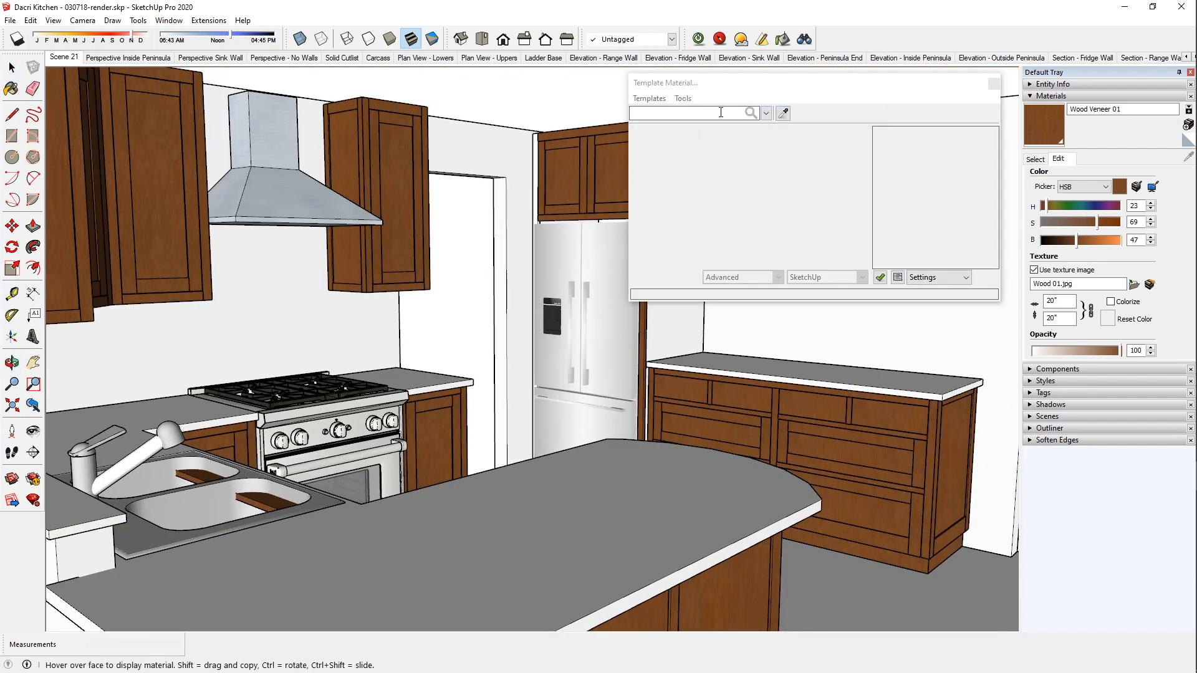
{"action": "left_click", "coordinate": [649, 98]}
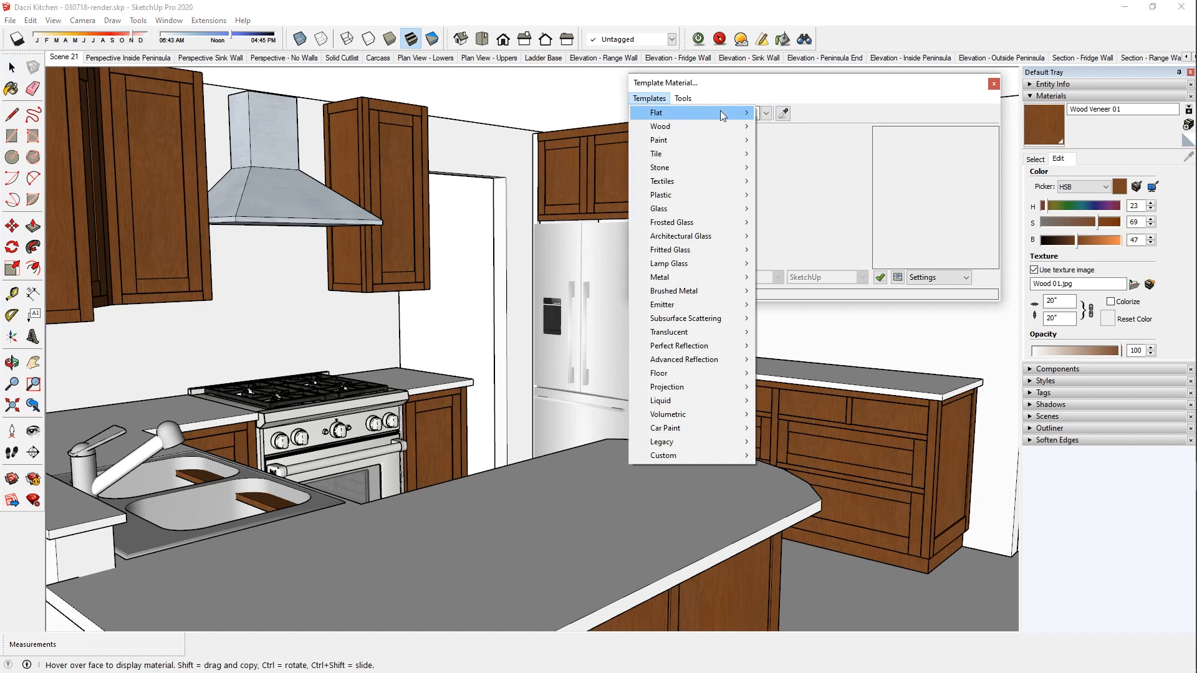
{"action": "left_click", "coordinate": [785, 114]}
{"action": "left_click", "coordinate": [578, 174]}
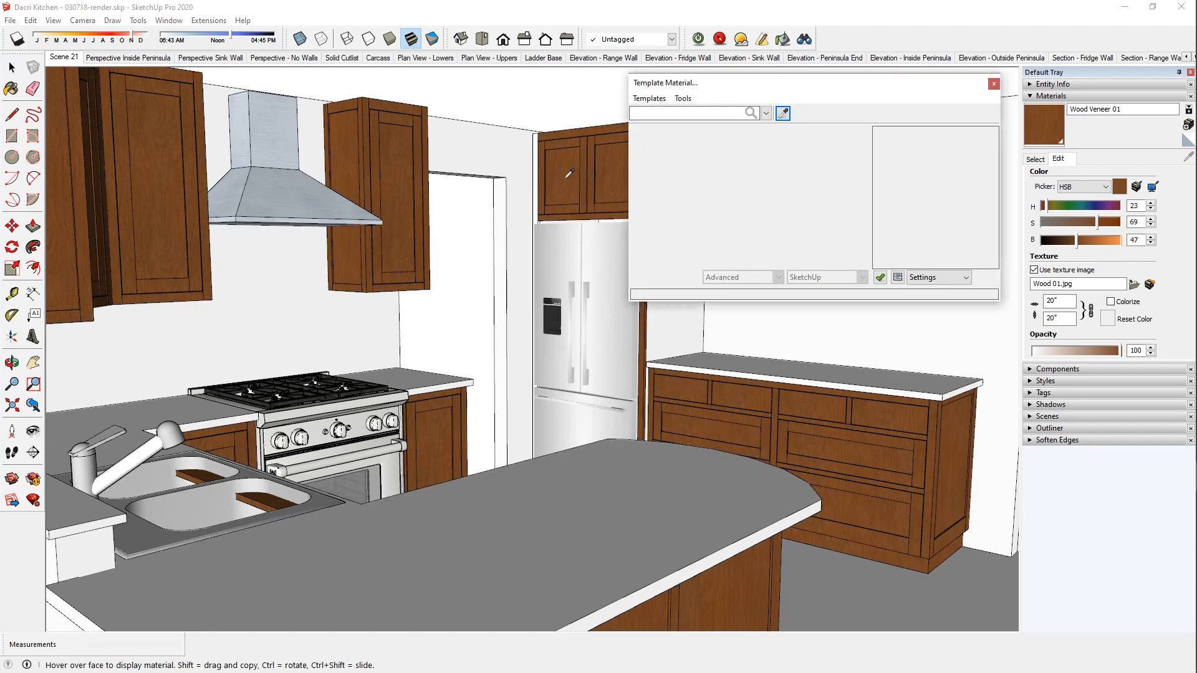
{"action": "left_click", "coordinate": [655, 99]}
{"action": "mouse_move", "coordinate": [735, 126]}
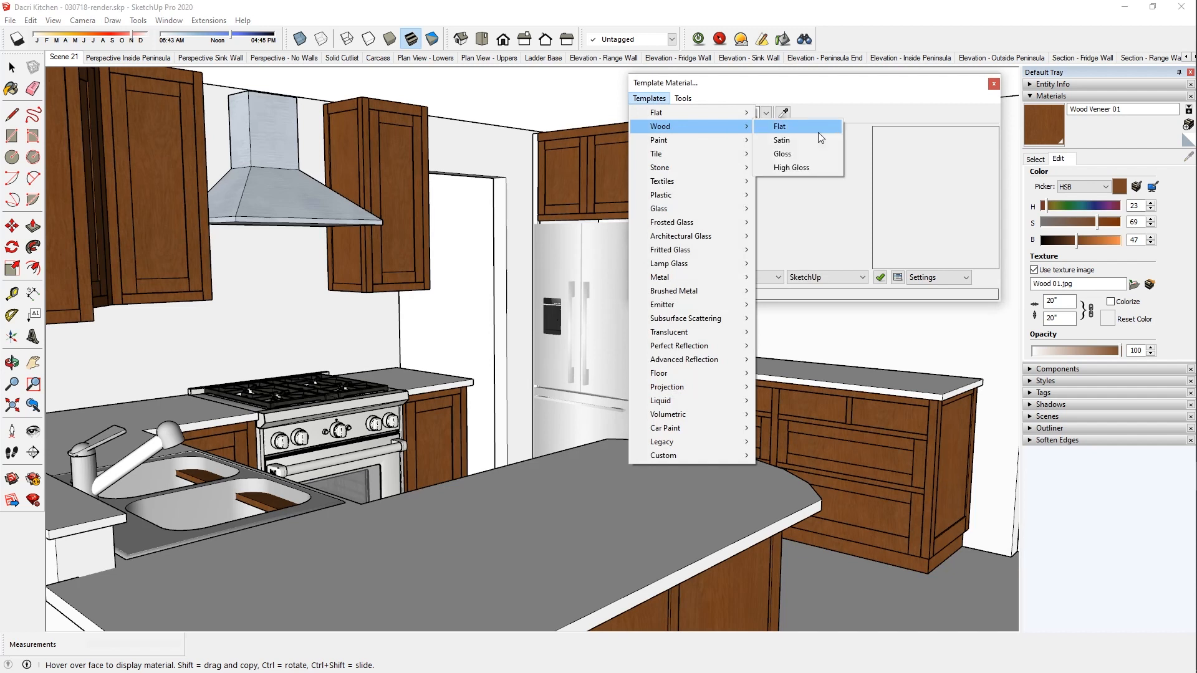
{"action": "left_click", "coordinate": [804, 145]}
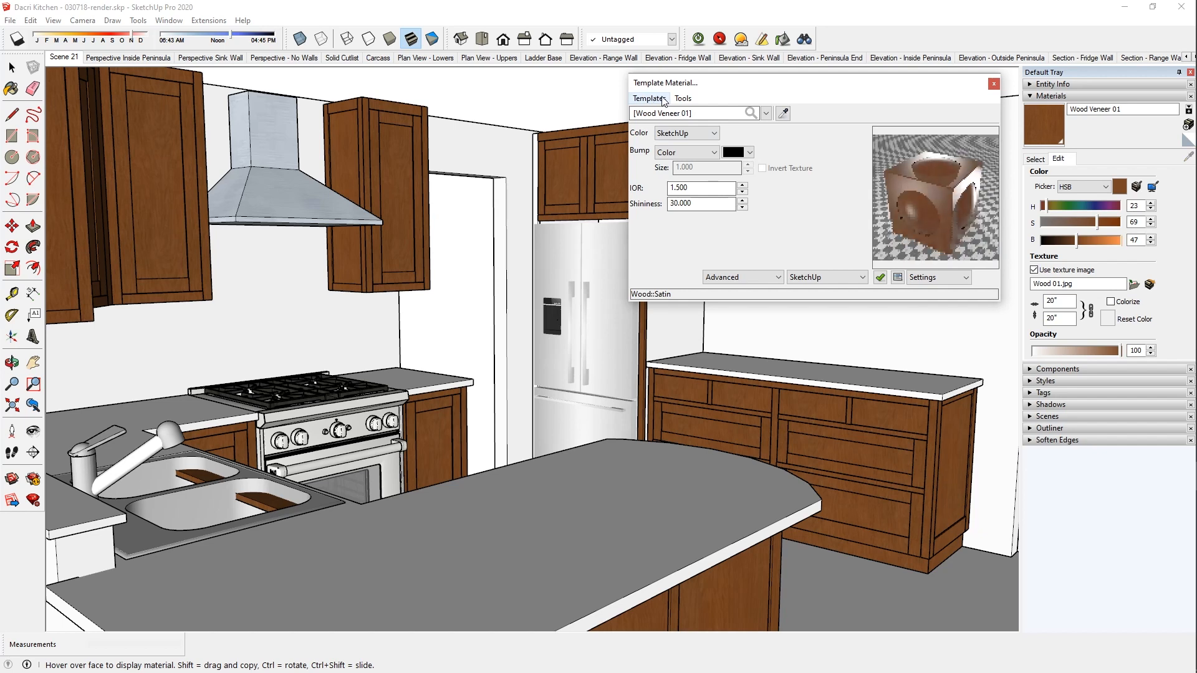
Change the Wood Veneer 01 render template to Wood Gloss and close the material editor.
{"action": "left_click", "coordinate": [661, 101]}
{"action": "mouse_move", "coordinate": [690, 140]}
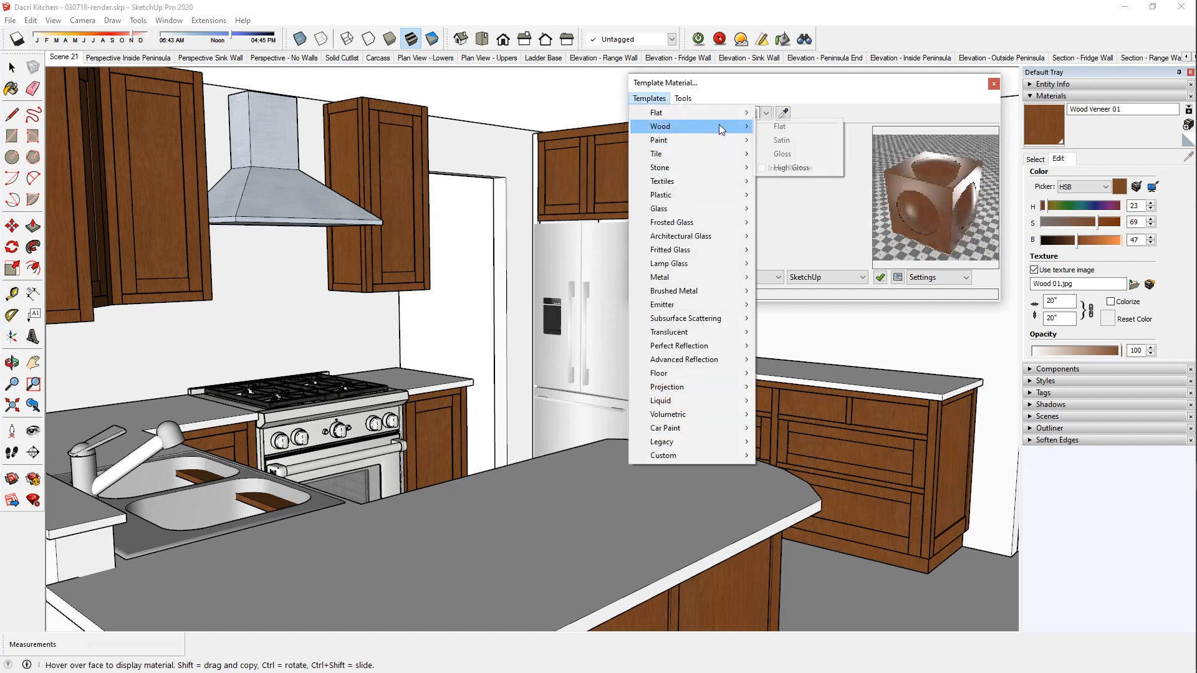
{"action": "left_click", "coordinate": [805, 153]}
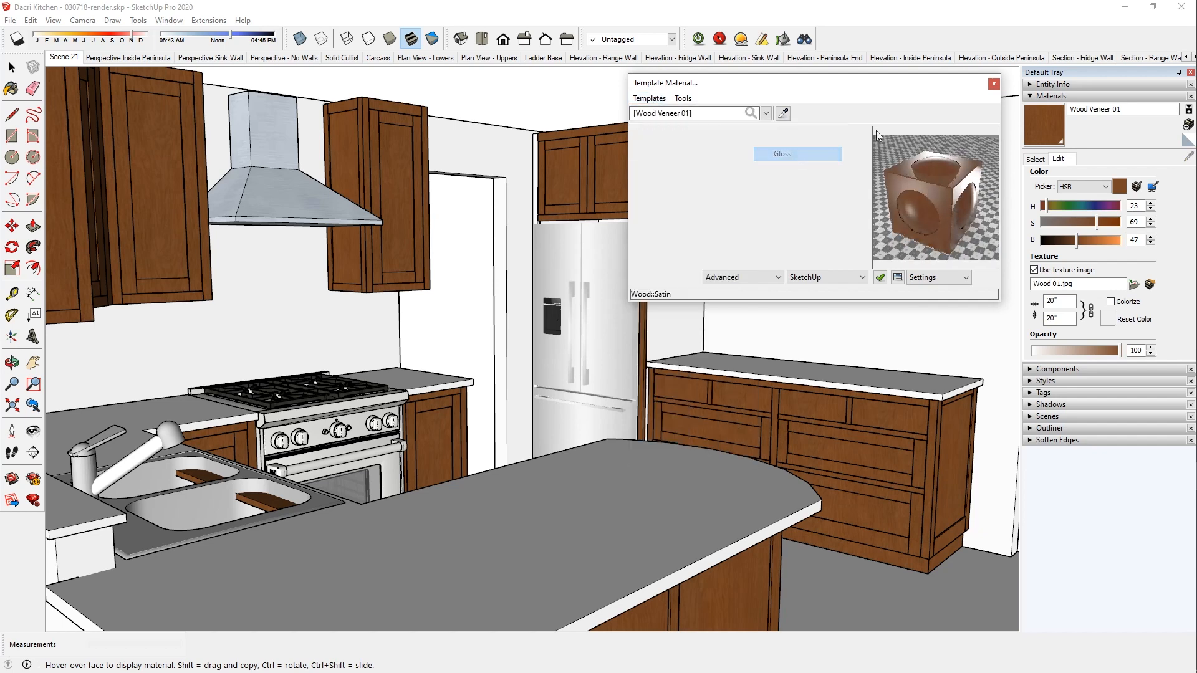
{"action": "left_click", "coordinate": [994, 83]}
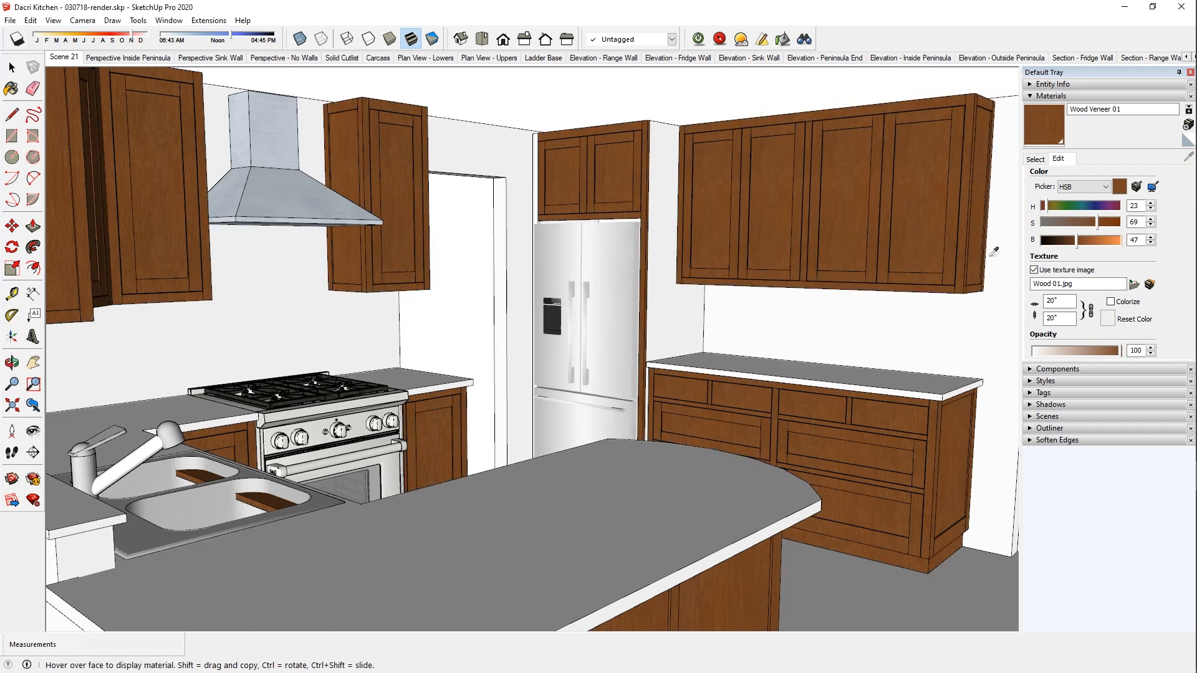
Paint the peninsula, range-side and fridge wall countertops with Stone Vein Gray from the Stone collection, and clear the selection.
{"action": "left_click", "coordinate": [1036, 160]}
{"action": "left_click", "coordinate": [1125, 177]}
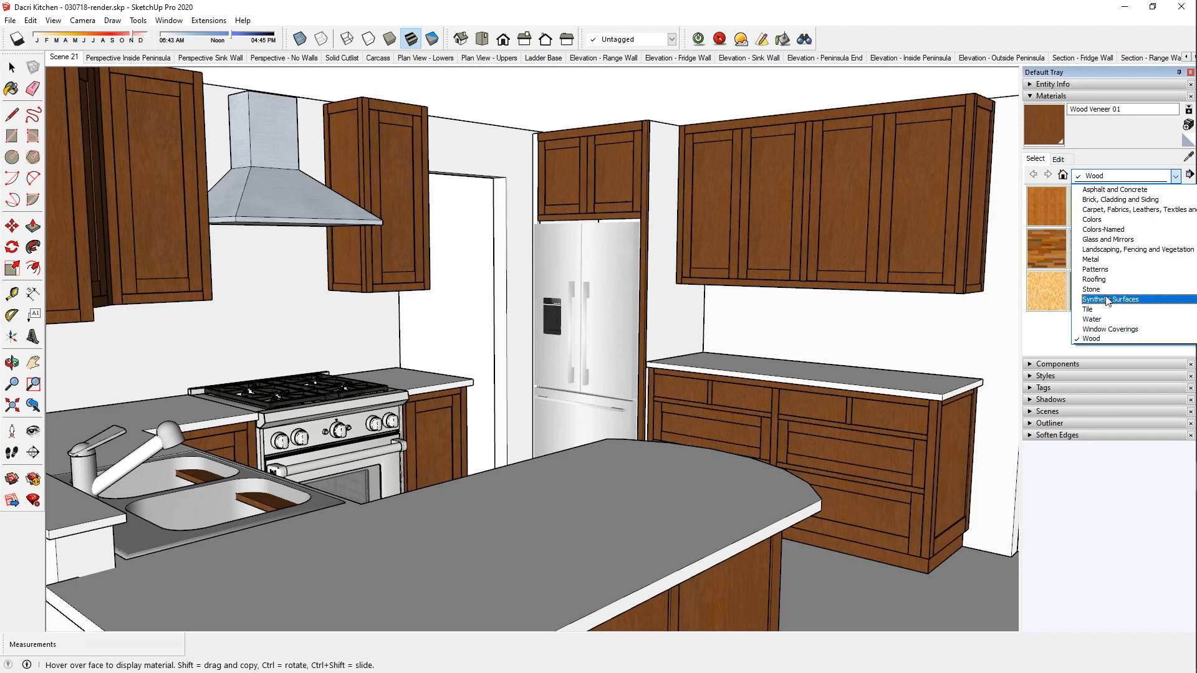
{"action": "left_click", "coordinate": [1135, 302]}
{"action": "left_click", "coordinate": [1172, 249]}
{"action": "key", "text": "space"}
{"action": "left_click", "coordinate": [685, 476]}
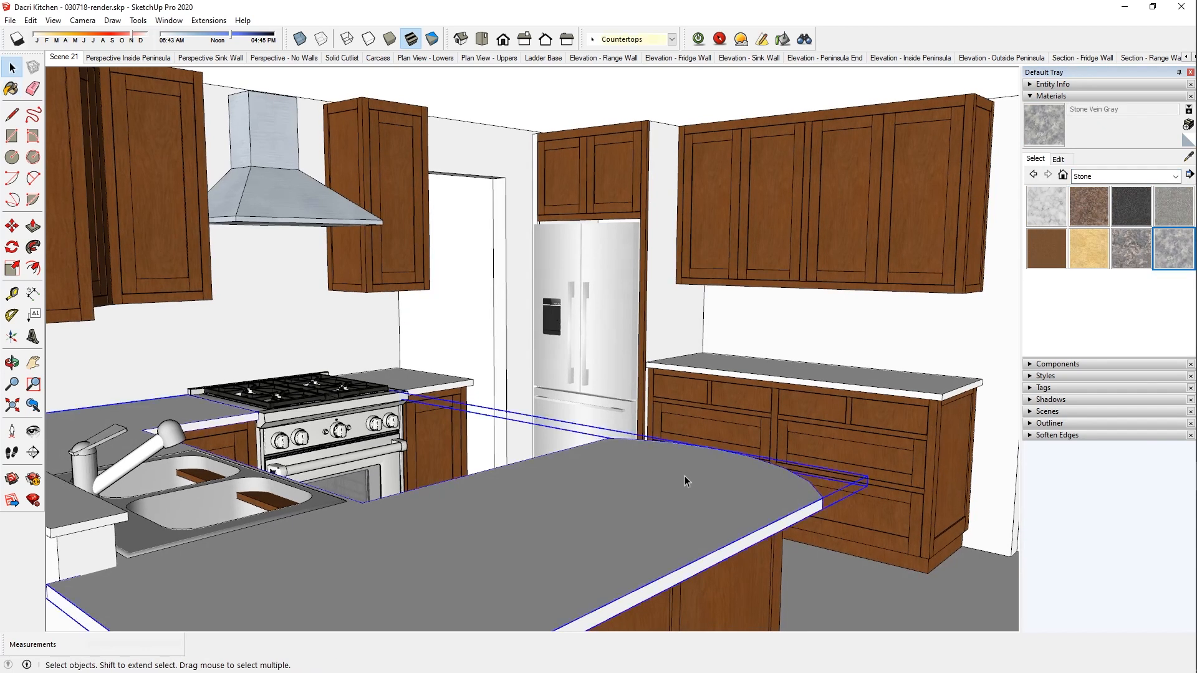
{"action": "left_click", "coordinate": [428, 389], "text": "shift"}
{"action": "left_click", "coordinate": [774, 368], "text": "shift"}
{"action": "key", "text": "b"}
{"action": "left_click", "coordinate": [774, 368]}
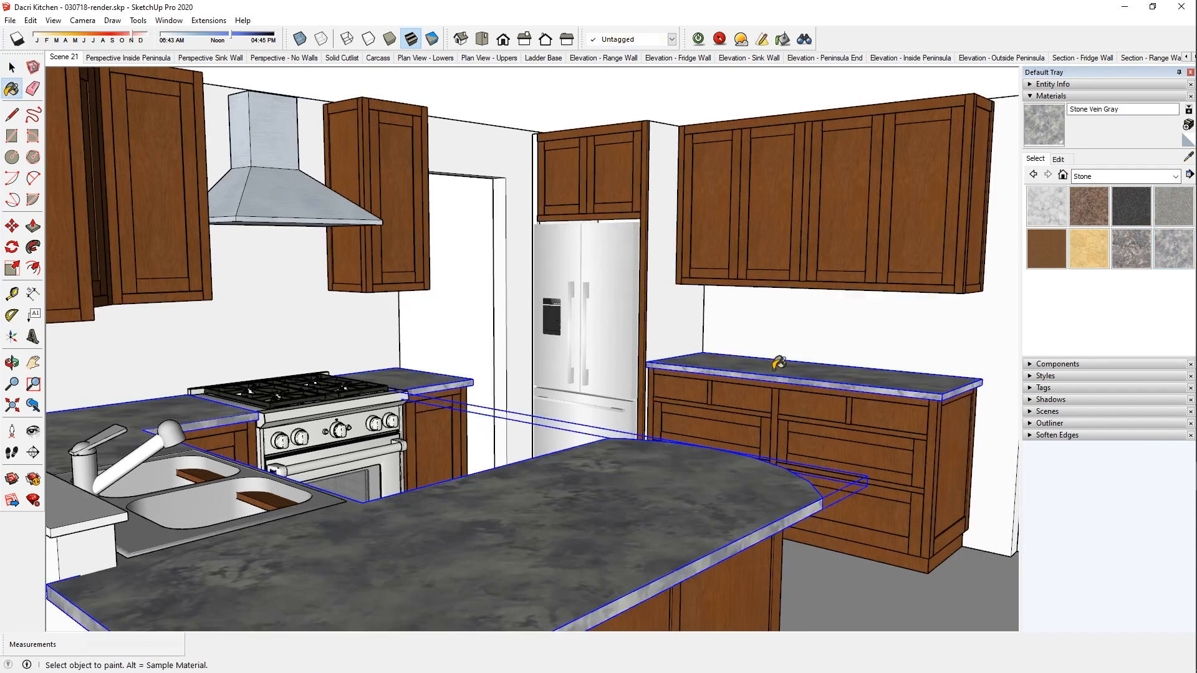
{"action": "key", "text": "ctrl+t"}
{"action": "key", "text": "space"}
Reposition the camera to look across the peninsula toward the refrigerator wall, and update Scene 21 with this view.
{"action": "middle_click_drag", "start_coordinate": [624, 464], "coordinate": [664, 418]}
{"action": "left_click", "coordinate": [12, 453]}
{"action": "left_click_drag", "start_coordinate": [561, 380], "coordinate": [600, 342], "text": "shift"}
{"action": "right_click", "coordinate": [64, 59]}
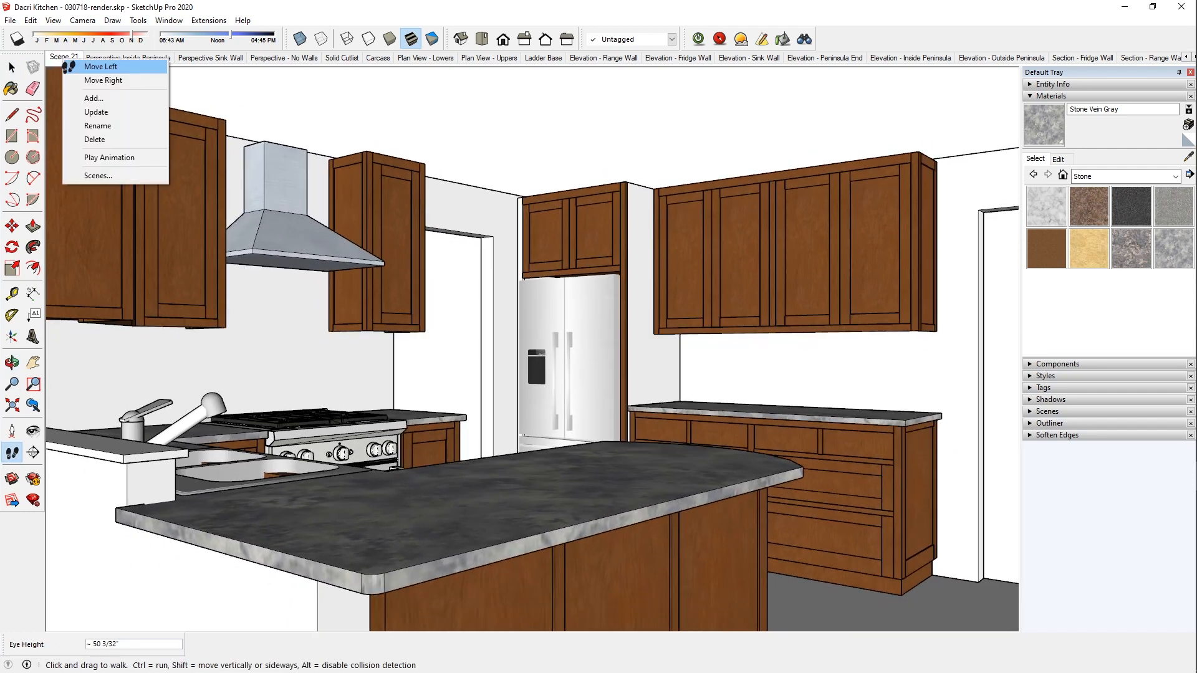
{"action": "left_click", "coordinate": [95, 112]}
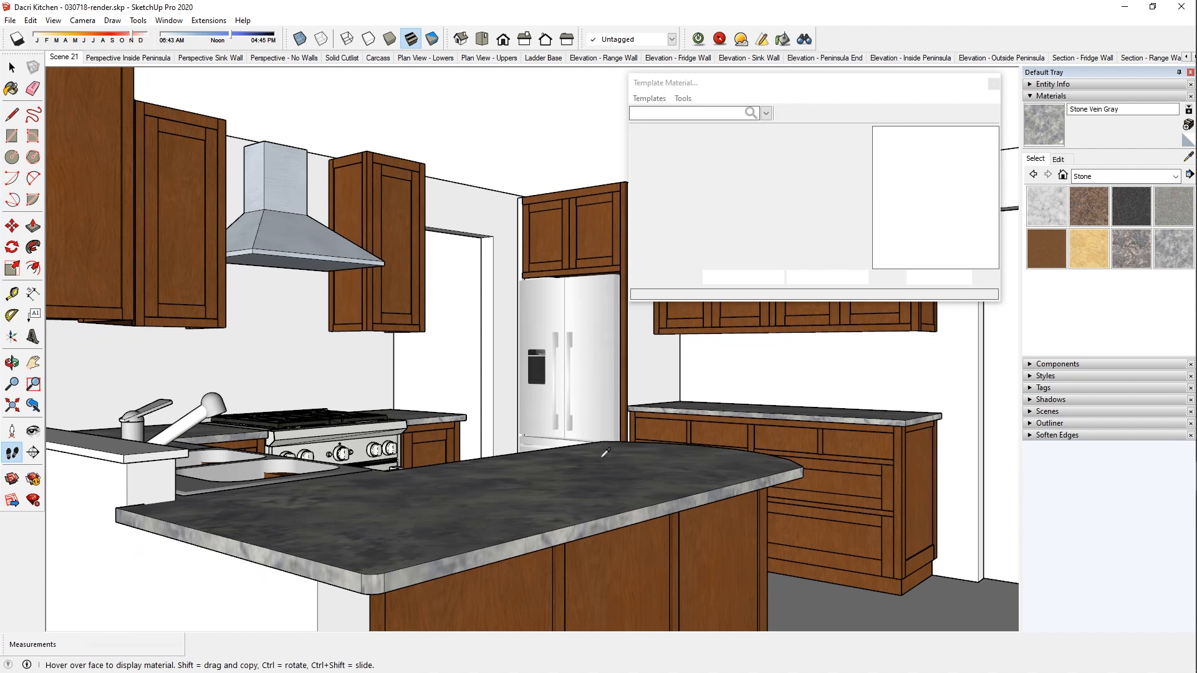
Assign the Perfect Reflection High template to the countertops' Stone Vein Gray material.
{"action": "left_click", "coordinate": [657, 99]}
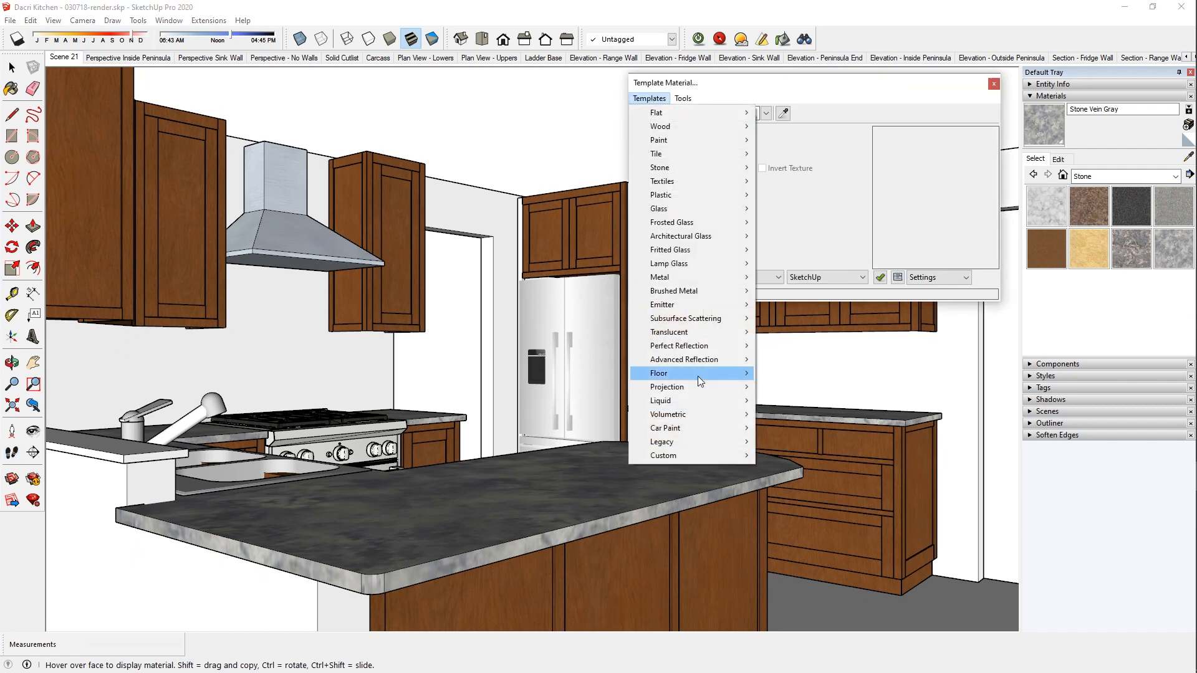
{"action": "mouse_move", "coordinate": [717, 359]}
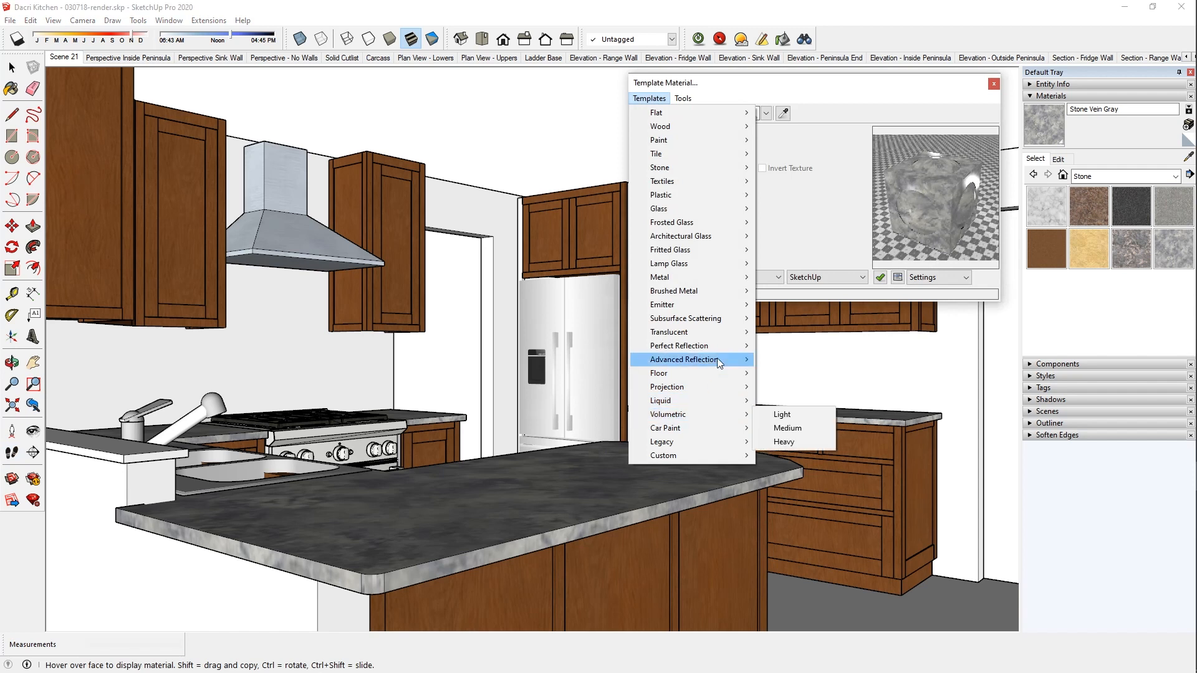
{"action": "left_click", "coordinate": [758, 345]}
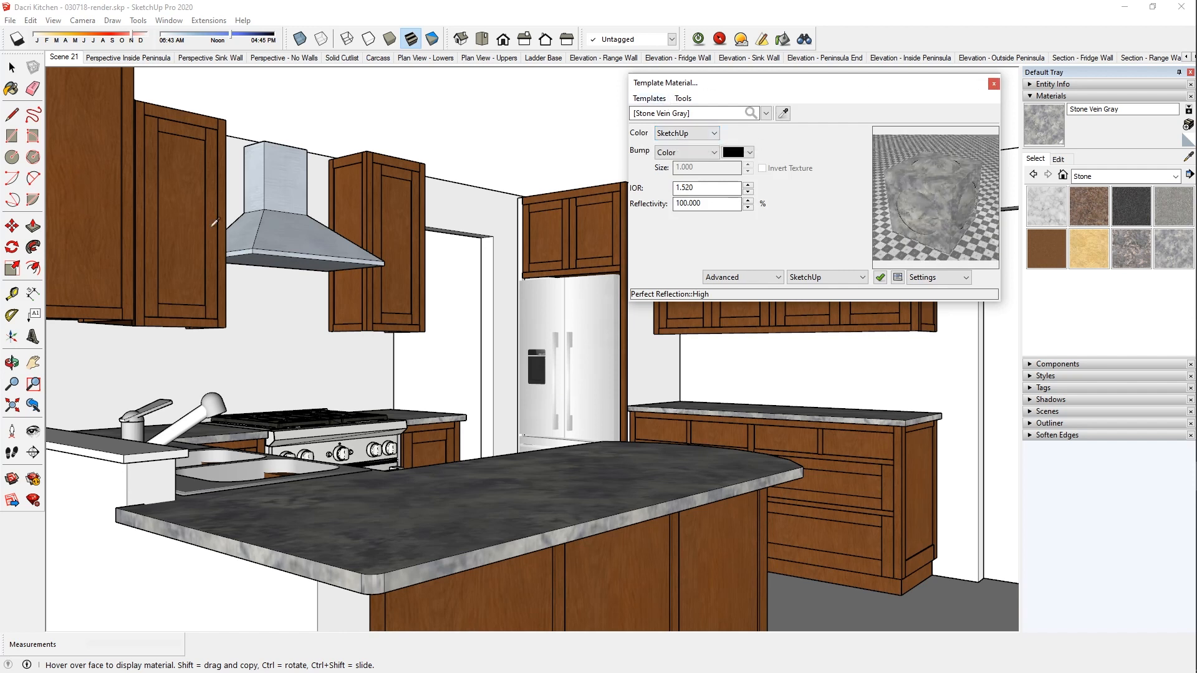
Sample the range hood's Metal_Aluminum_Anodized material and assign it the Metal Aluminum template.
{"action": "left_click", "coordinate": [300, 173]}
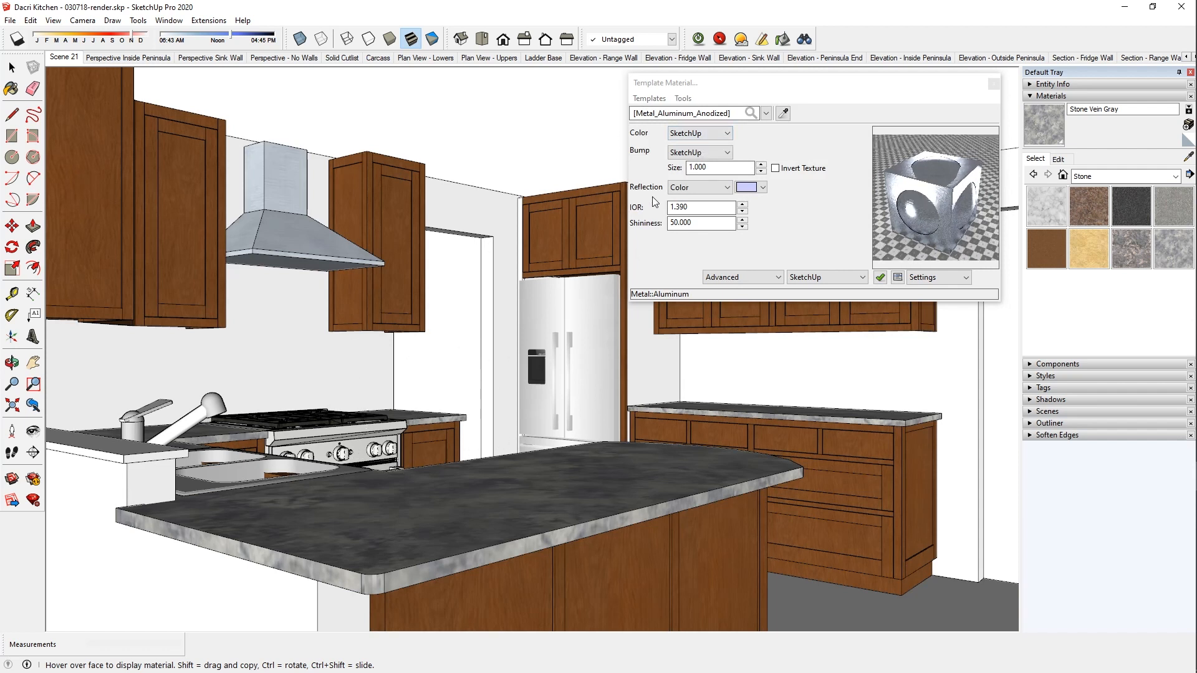
{"action": "left_click", "coordinate": [651, 99]}
{"action": "mouse_move", "coordinate": [697, 276]}
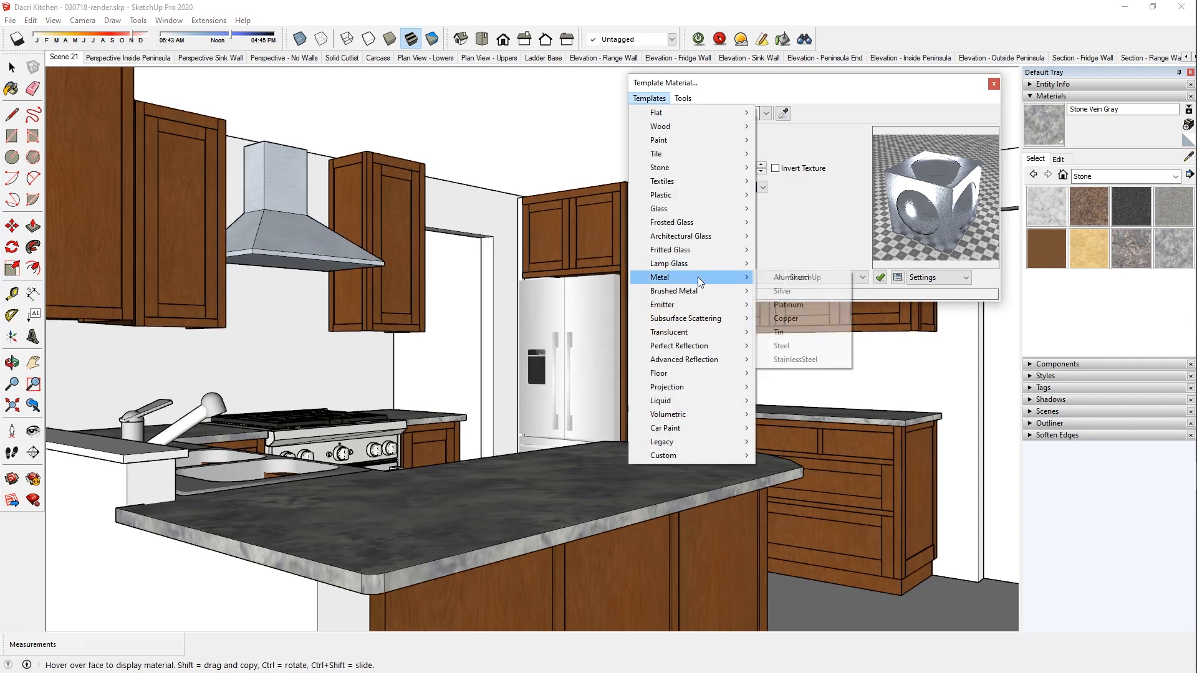
{"action": "left_click", "coordinate": [791, 277]}
{"action": "left_click", "coordinate": [662, 98]}
{"action": "mouse_move", "coordinate": [713, 275]}
{"action": "left_click", "coordinate": [775, 278]}
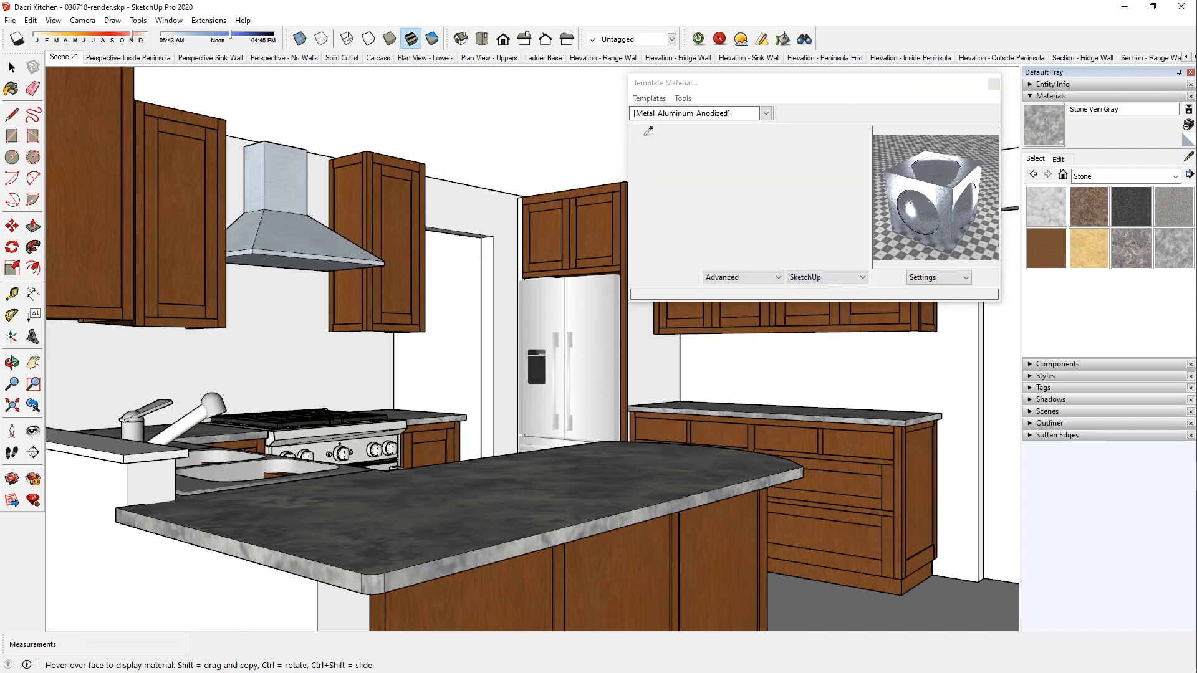
Assign the Metal StainlessSteel template to the Metal_Corrogated_Shiny, <auto>1 and 0131_Silver materials.
{"action": "left_click", "coordinate": [656, 98]}
{"action": "mouse_move", "coordinate": [709, 282]}
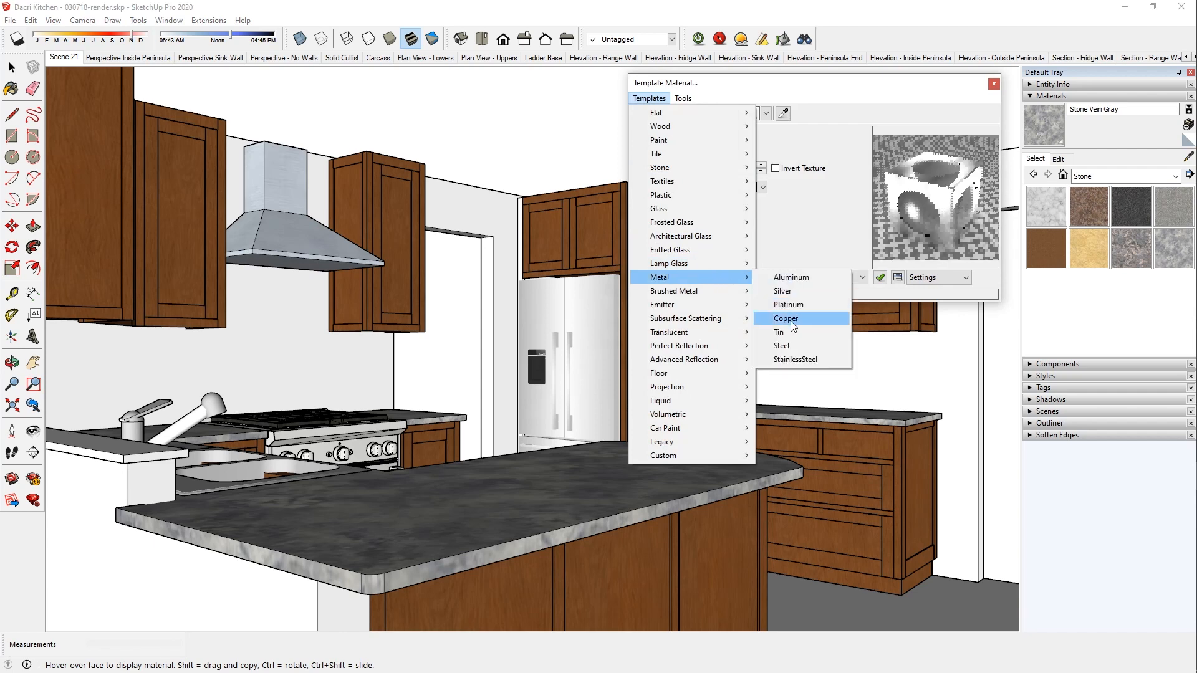
{"action": "left_click", "coordinate": [792, 361]}
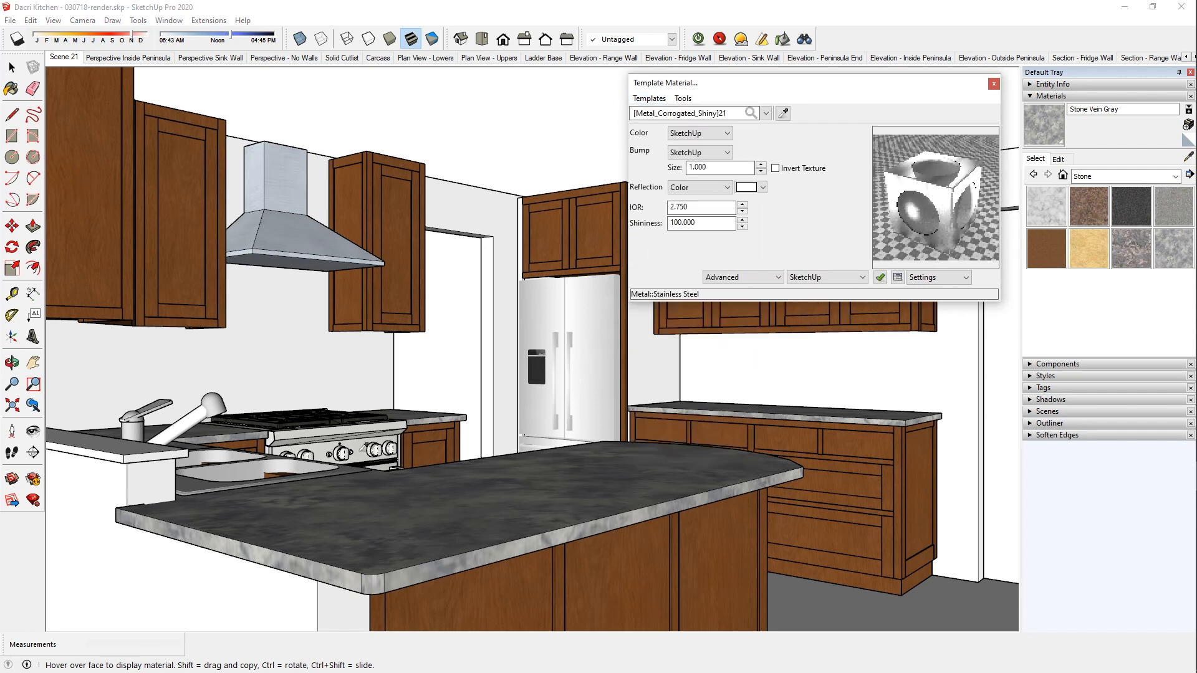
{"action": "left_click", "coordinate": [649, 99]}
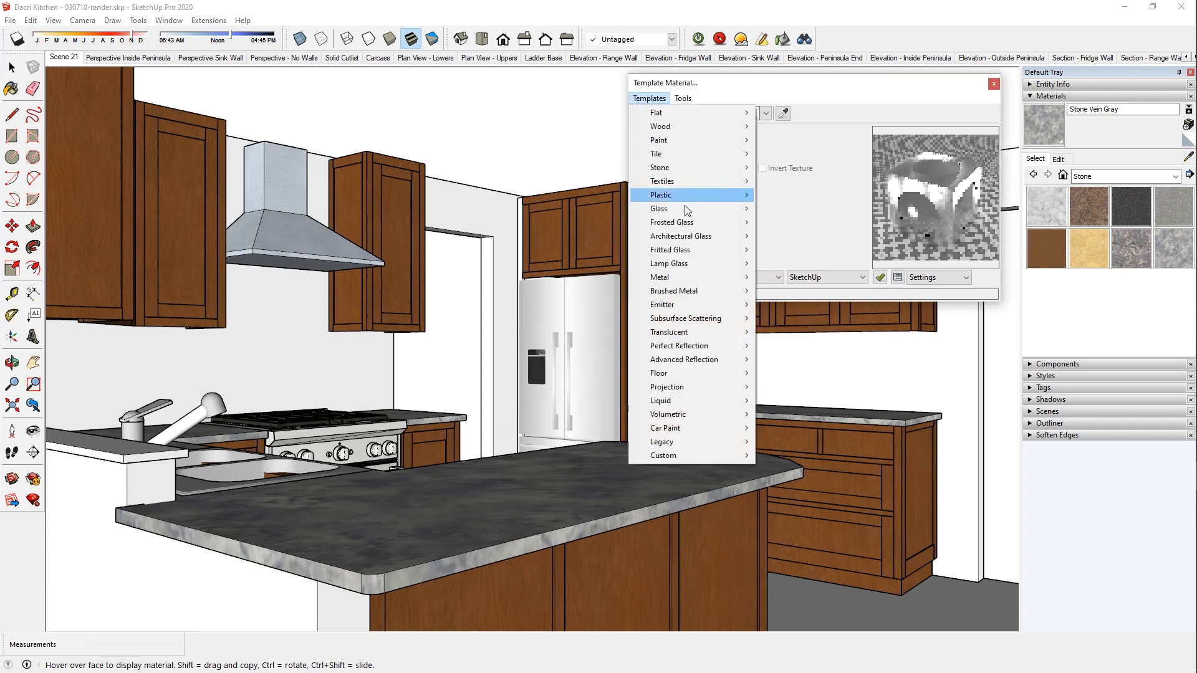
{"action": "mouse_move", "coordinate": [710, 272]}
{"action": "left_click", "coordinate": [779, 359]}
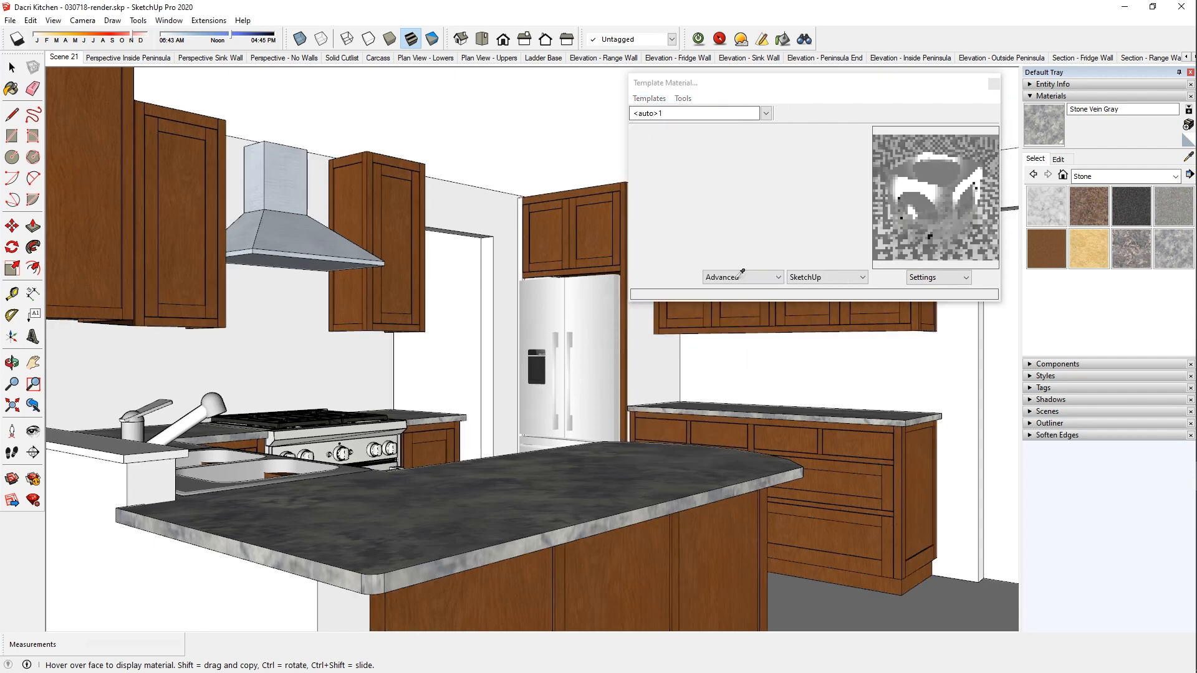
{"action": "left_click", "coordinate": [664, 99]}
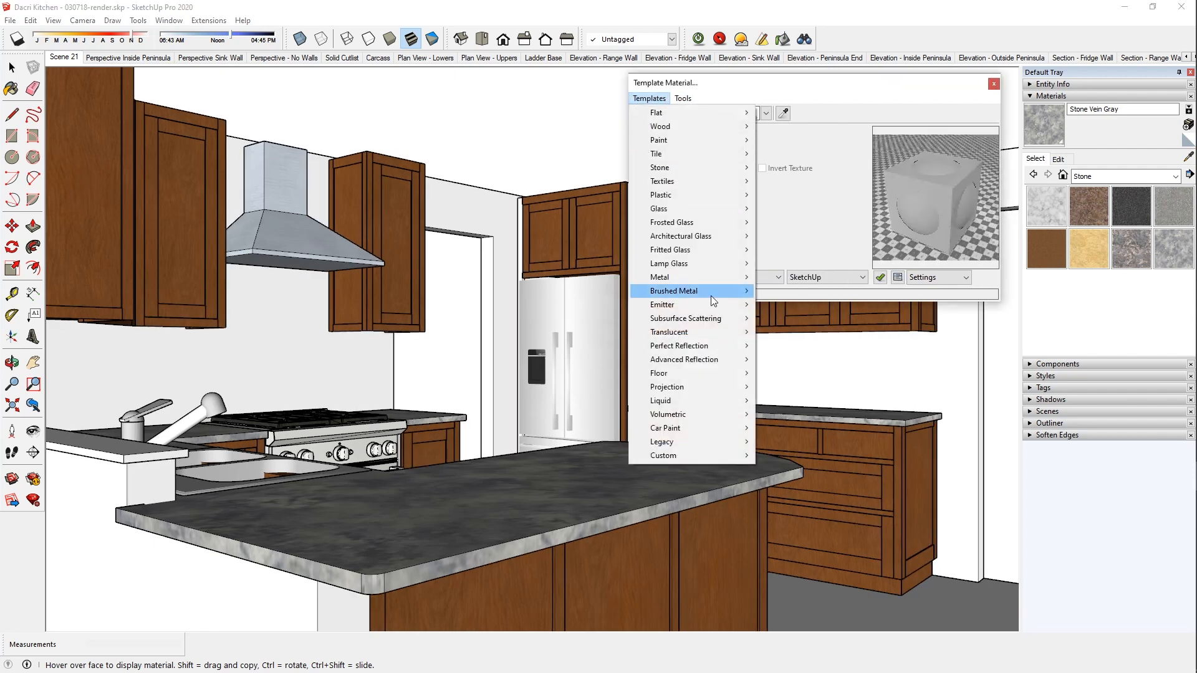
{"action": "mouse_move", "coordinate": [711, 278]}
{"action": "left_click", "coordinate": [808, 358]}
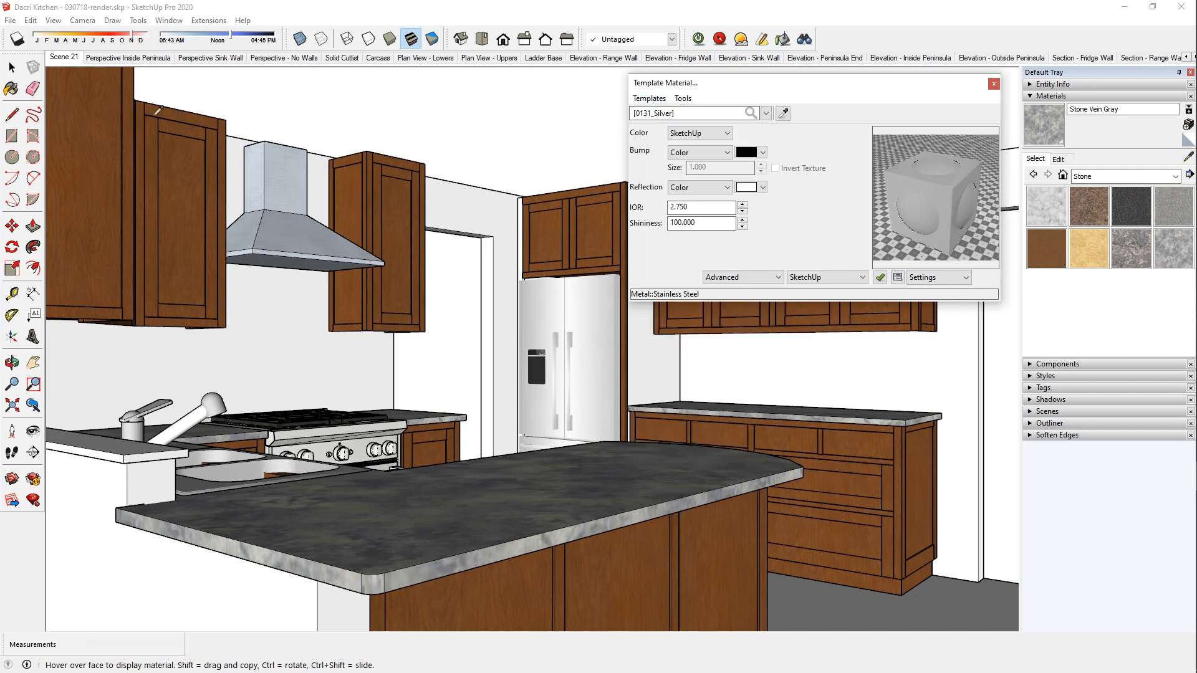
Paint the wall behind the range and around the doorway with Color C01 from the Colors collection.
{"action": "left_click", "coordinate": [10, 90]}
{"action": "left_click", "coordinate": [1175, 177]}
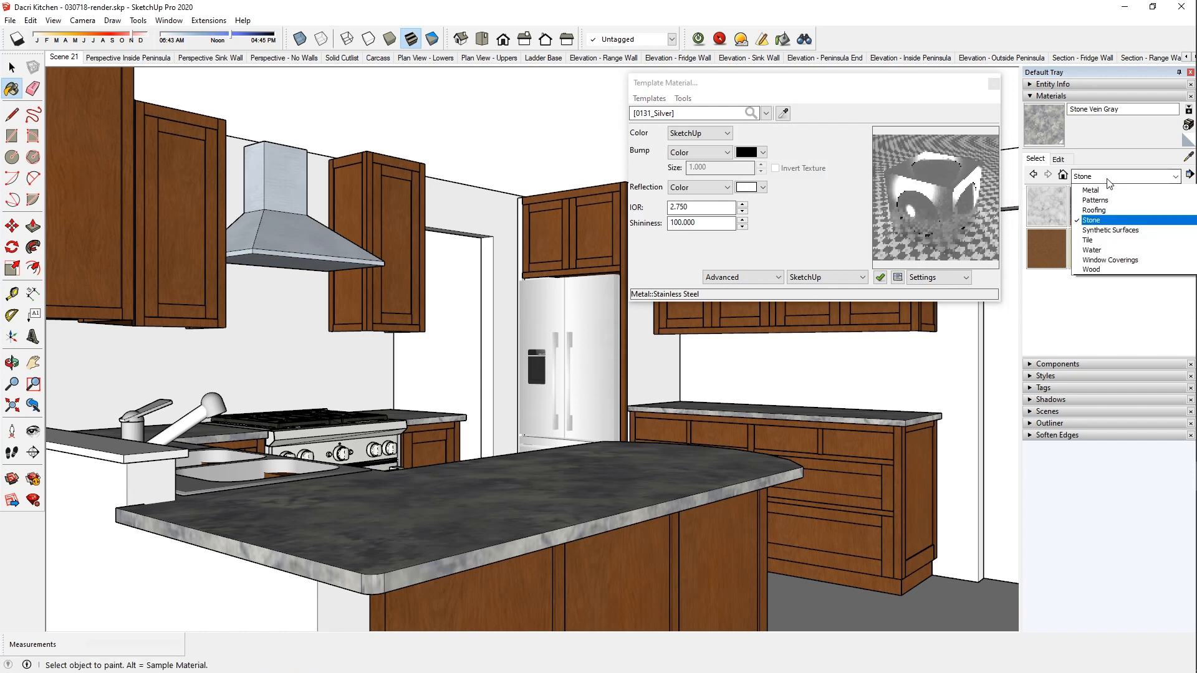
{"action": "left_click", "coordinate": [1099, 222]}
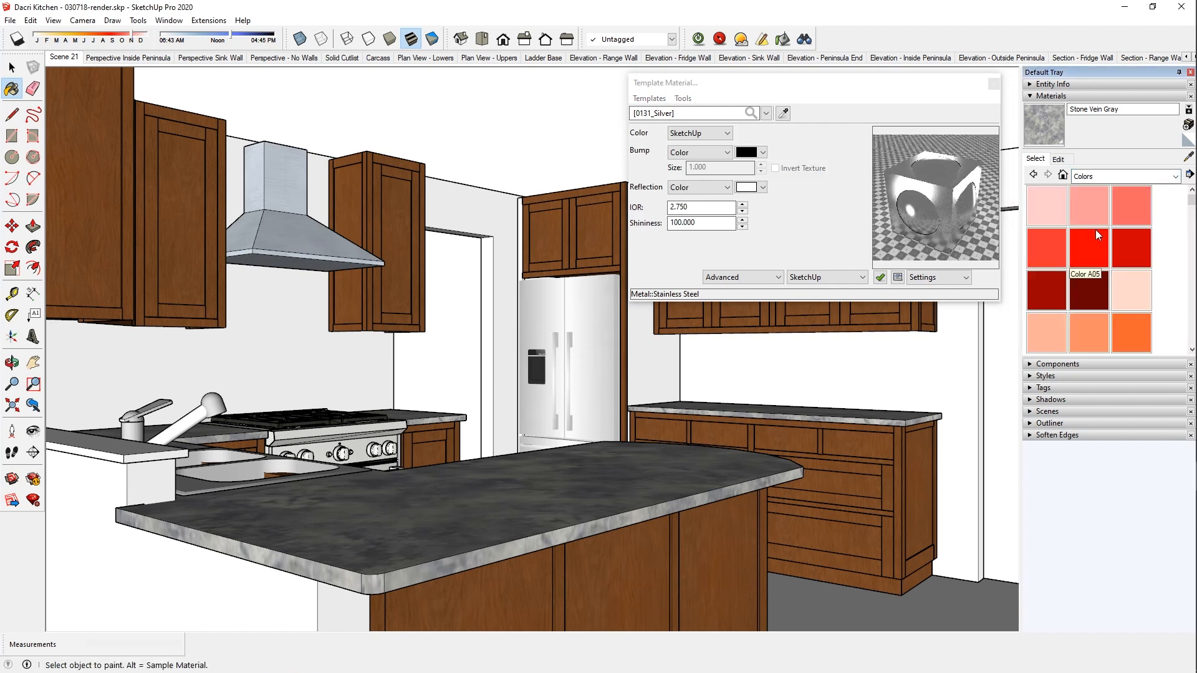
{"action": "scroll", "coordinate": [1093, 231], "scroll_direction": "down", "scroll_amount": 2}
{"action": "left_click", "coordinate": [1092, 211]}
{"action": "left_click", "coordinate": [1059, 160]}
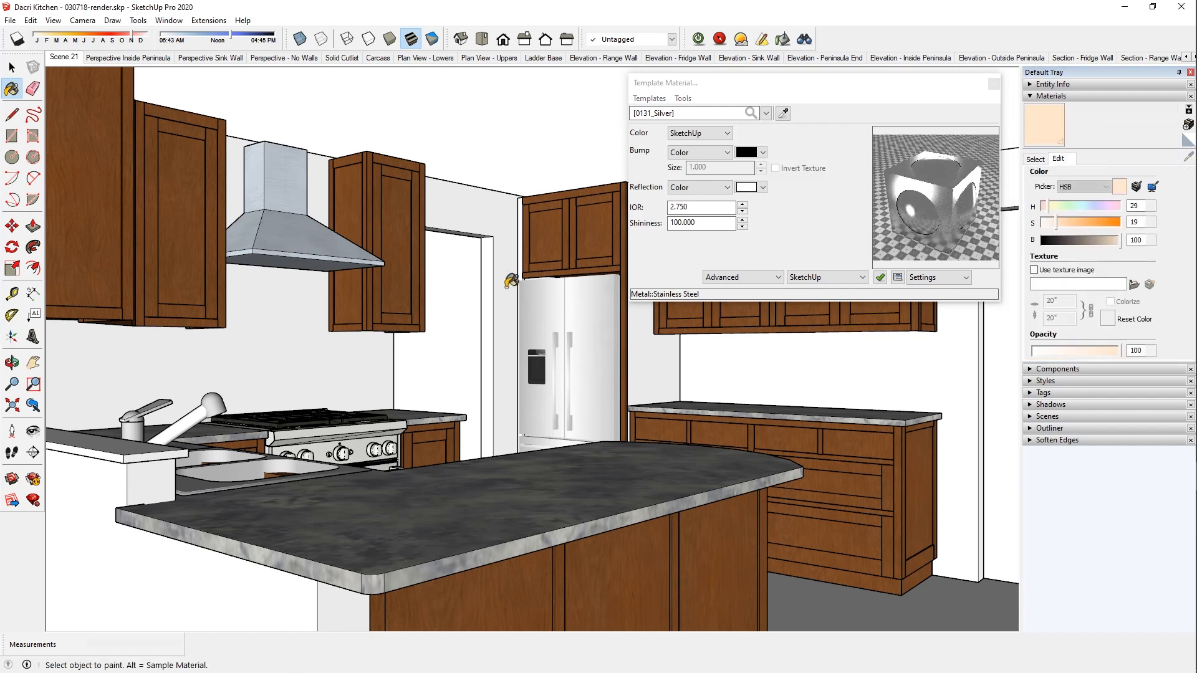
{"action": "left_click", "coordinate": [510, 282]}
Adjust Color C01 to hue 45, saturation 6 and brightness 88, and restore the Scene 21 view.
{"action": "left_click", "coordinate": [1051, 226]}
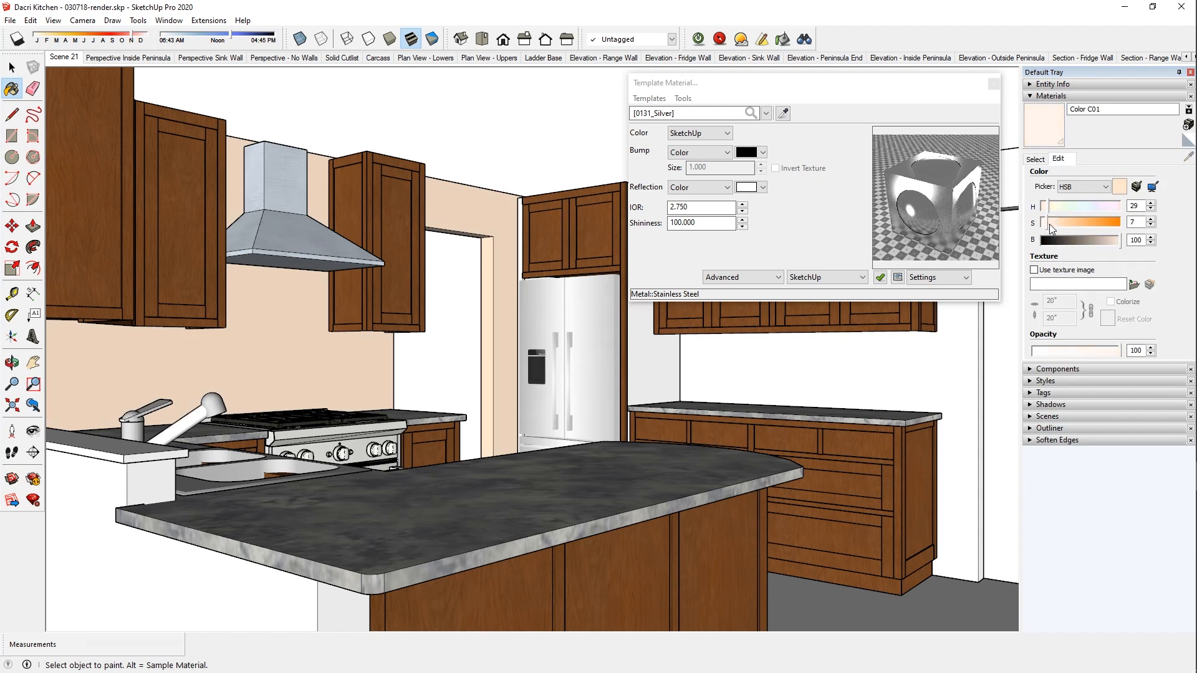
{"action": "left_click_drag", "start_coordinate": [1119, 243], "coordinate": [1112, 251]}
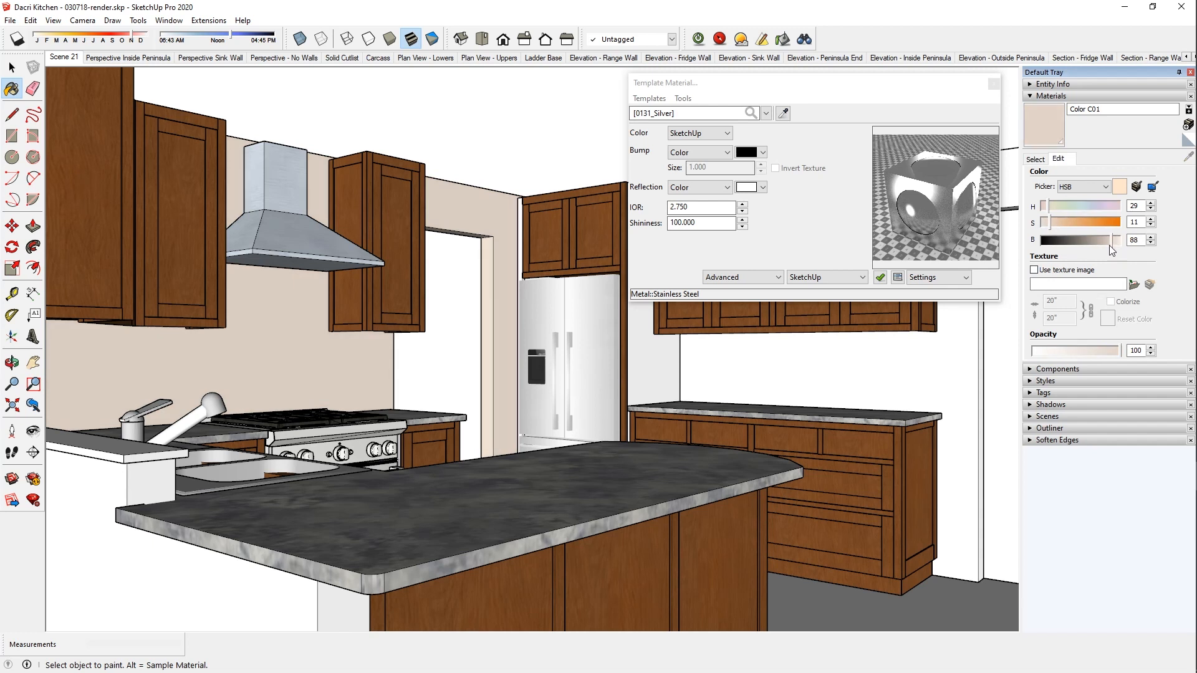
{"action": "left_click", "coordinate": [1051, 209]}
{"action": "left_click", "coordinate": [1151, 225]}
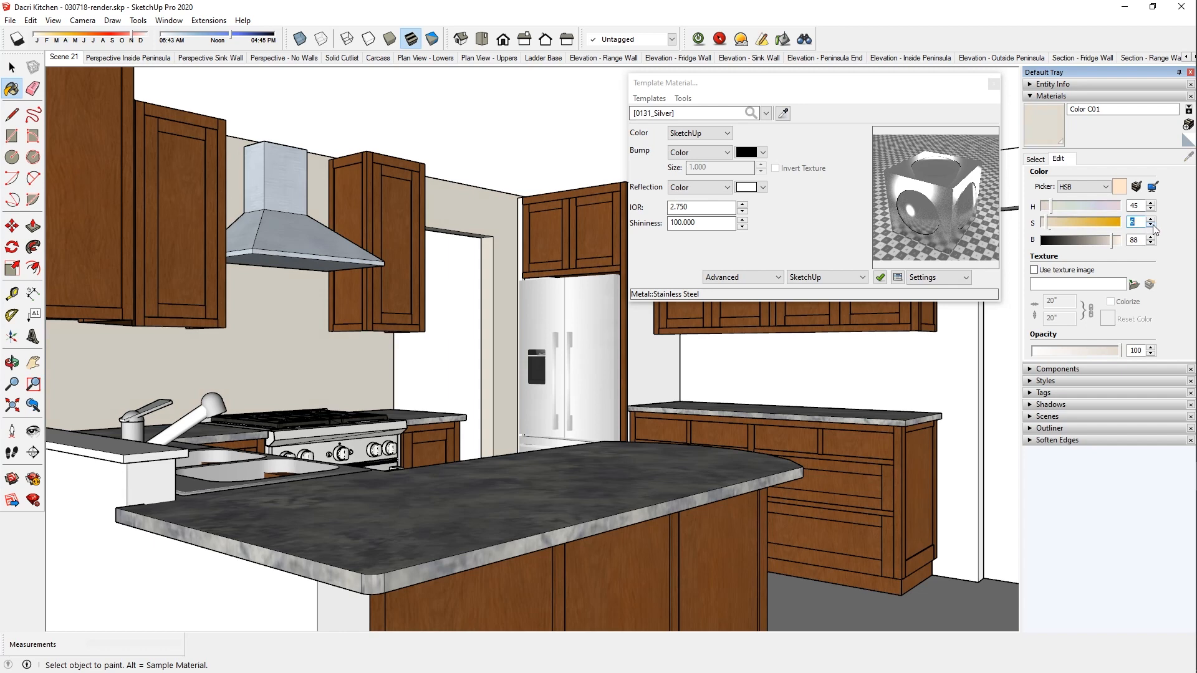
{"action": "key", "text": "space"}
{"action": "middle_click_drag", "start_coordinate": [545, 124], "coordinate": [592, 352]}
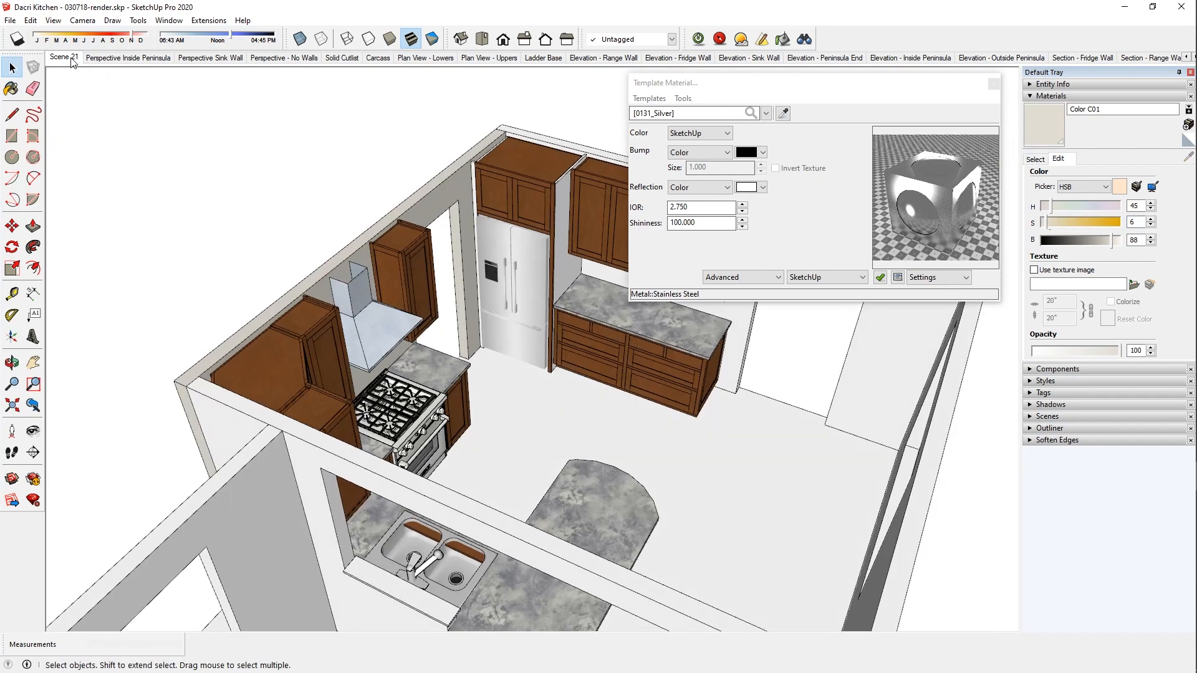
{"action": "left_click", "coordinate": [72, 58]}
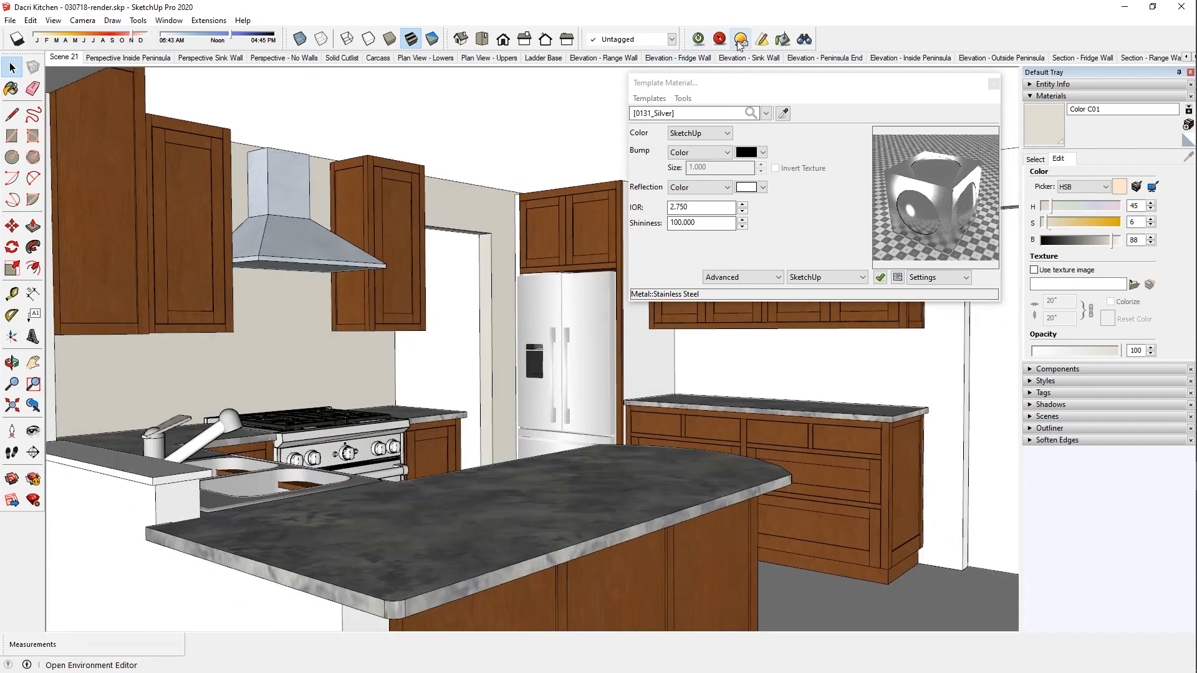
Set the render environment to Sky Color with a light gray background and the sun disabled, and open the Exploration Render window.
{"action": "left_click", "coordinate": [740, 41]}
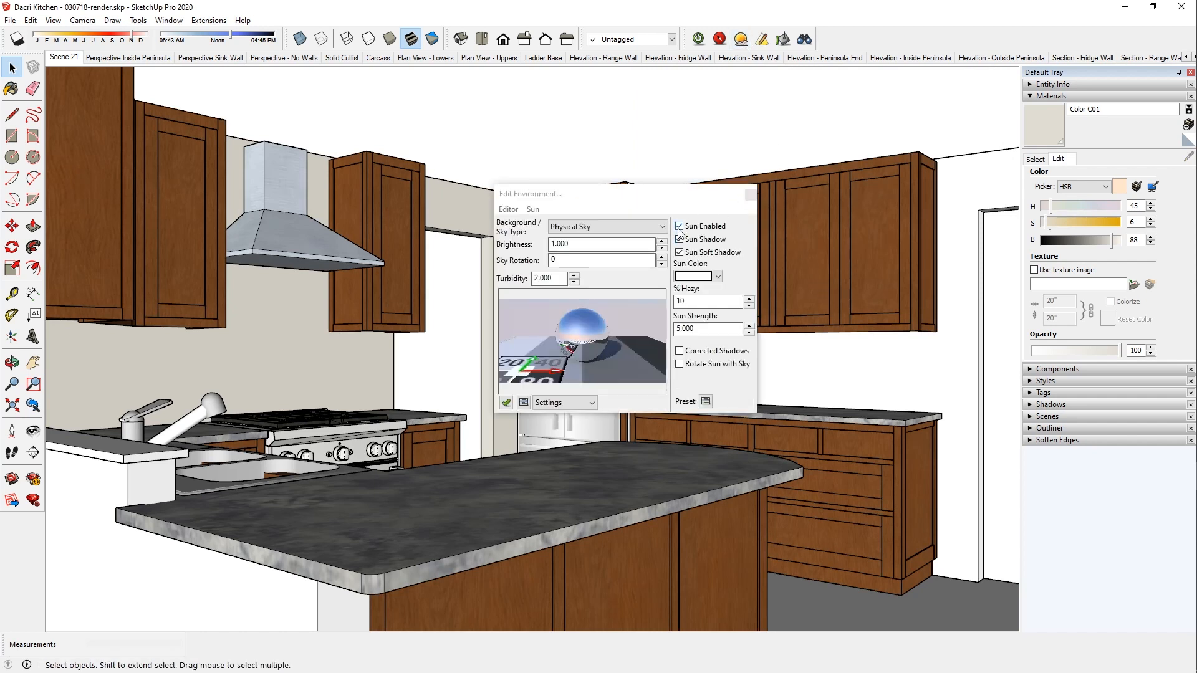
{"action": "left_click", "coordinate": [679, 226]}
{"action": "left_click", "coordinate": [661, 229]}
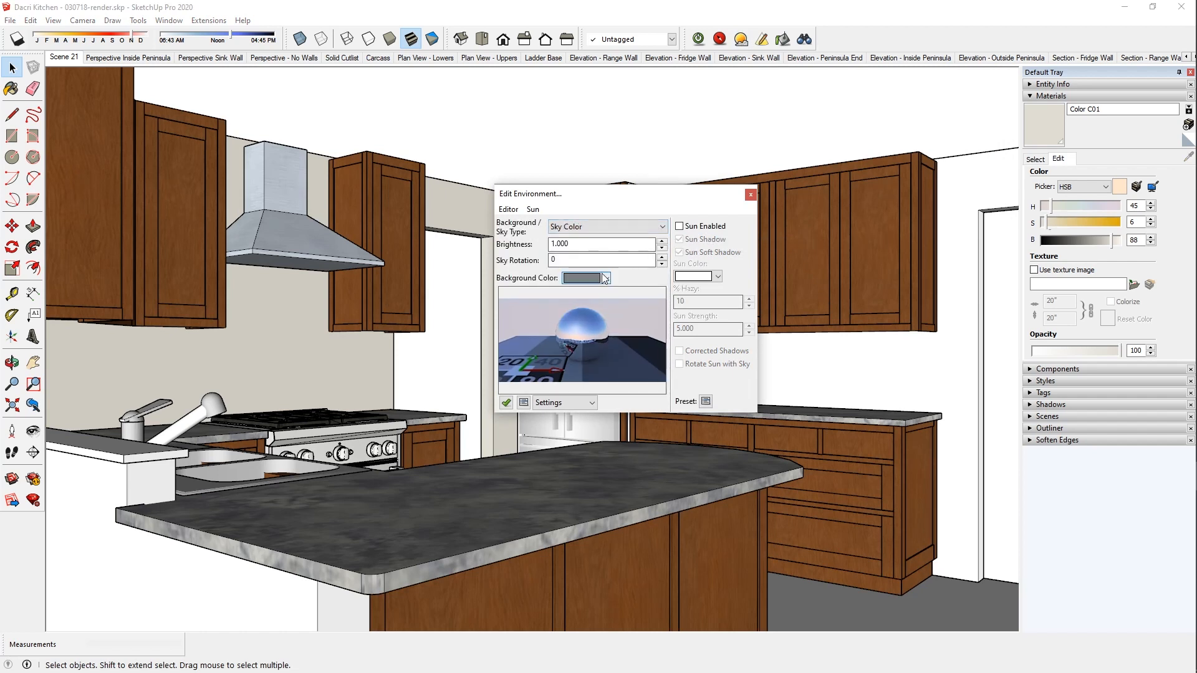
{"action": "left_click", "coordinate": [604, 278]}
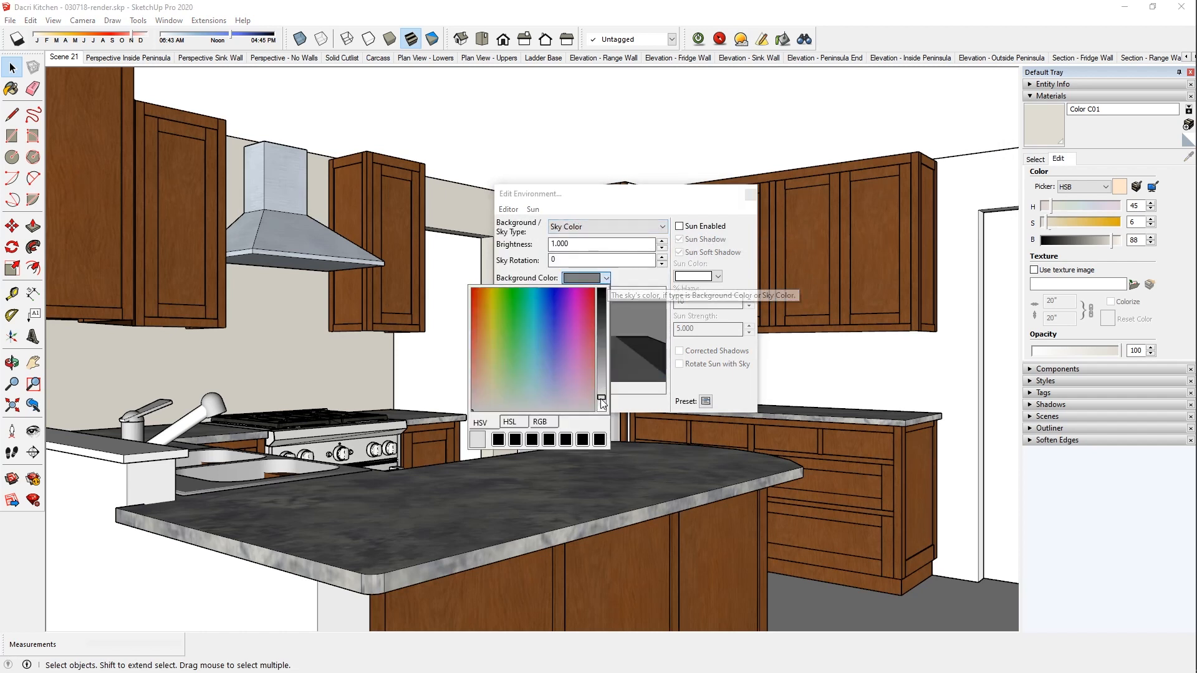
{"action": "left_click", "coordinate": [638, 210]}
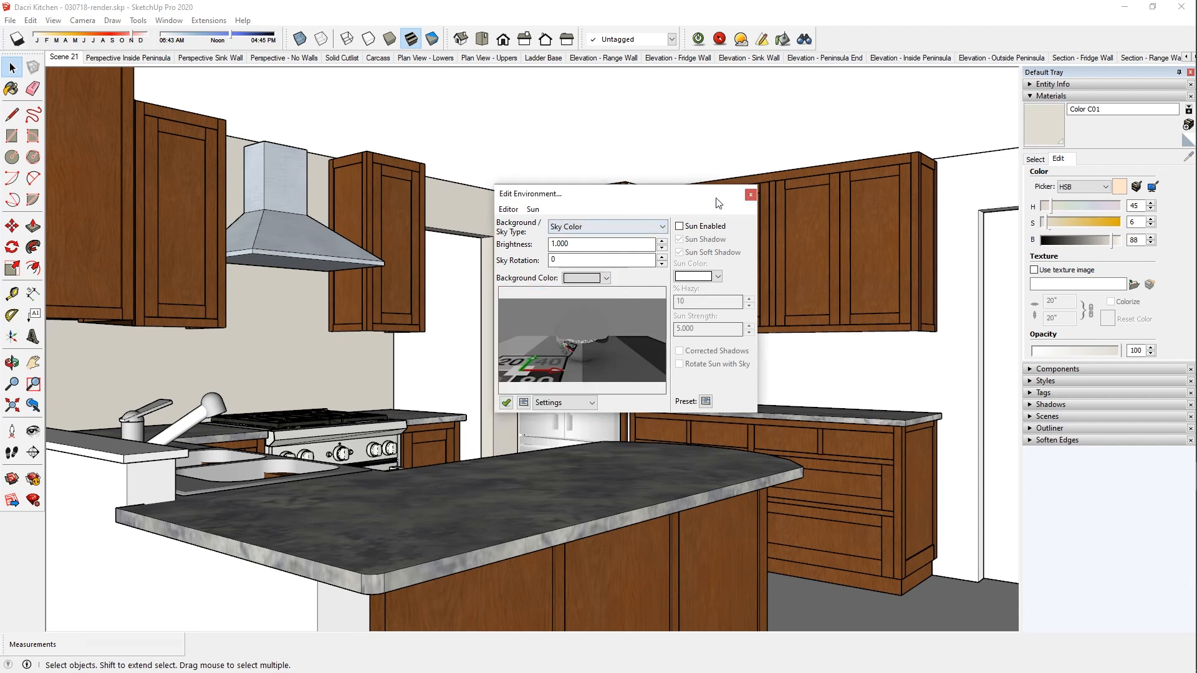
{"action": "left_click", "coordinate": [605, 278]}
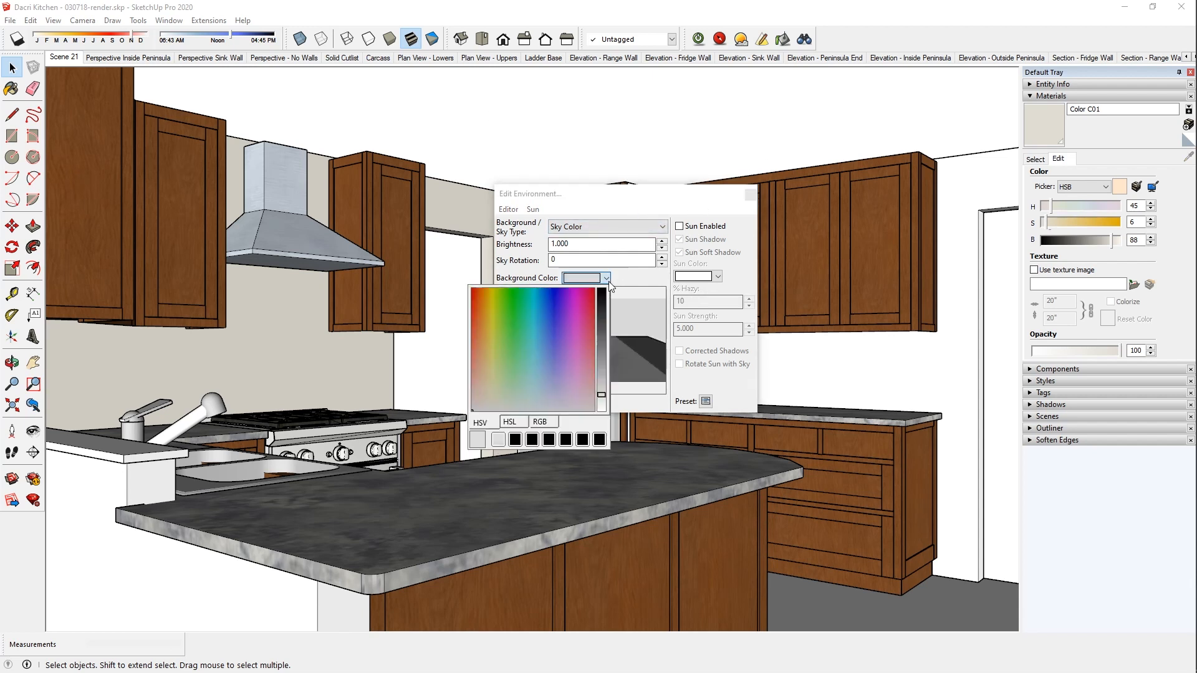
{"action": "left_click", "coordinate": [731, 217]}
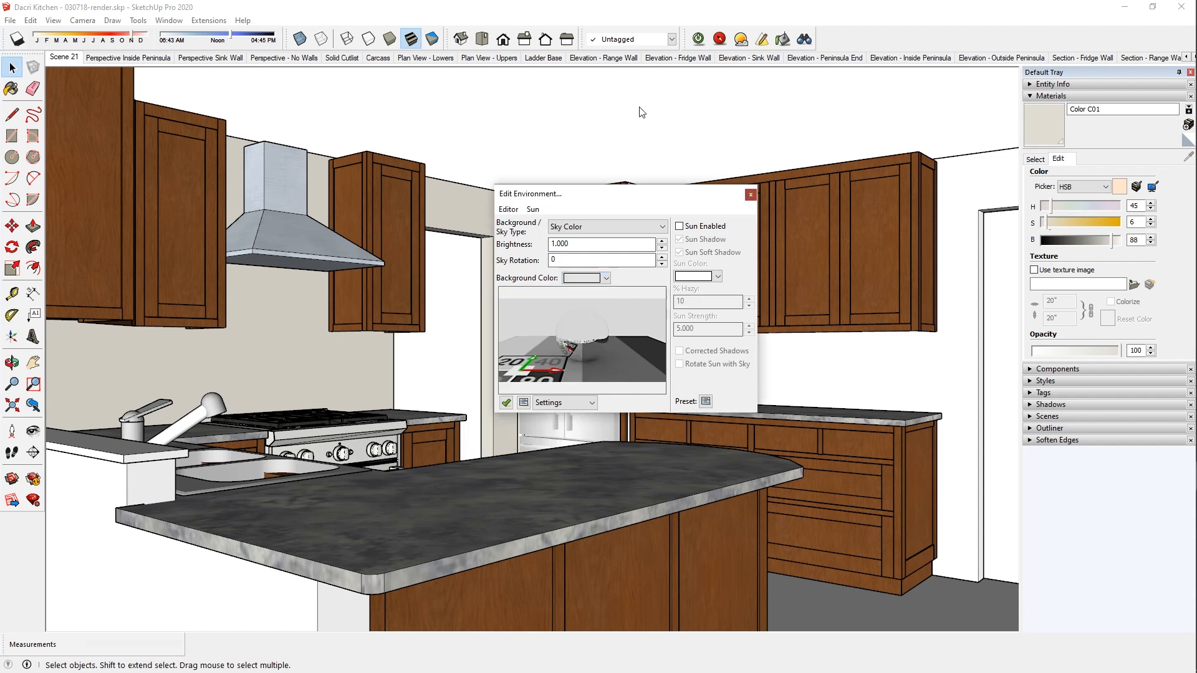
{"action": "left_click", "coordinate": [751, 195]}
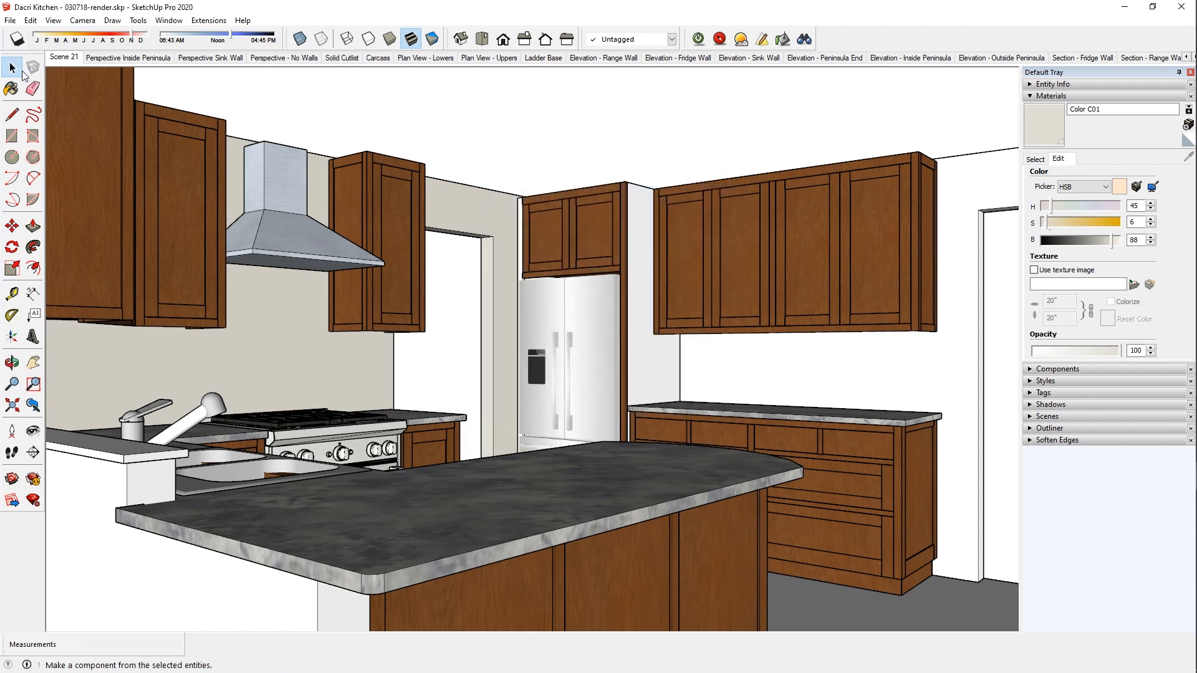
{"action": "left_click", "coordinate": [719, 38]}
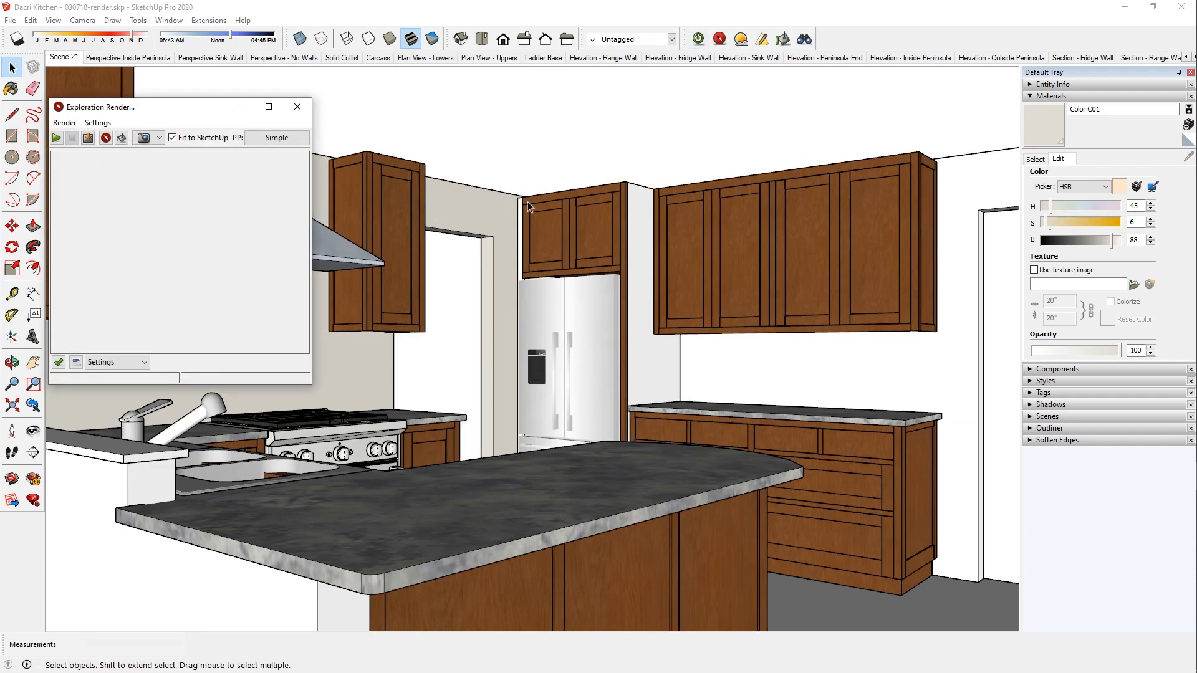
Sample Wood Veneer 01 and paint it on the side edge and left door panel of the cabinet above the refrigerator.
{"action": "key", "text": "b"}
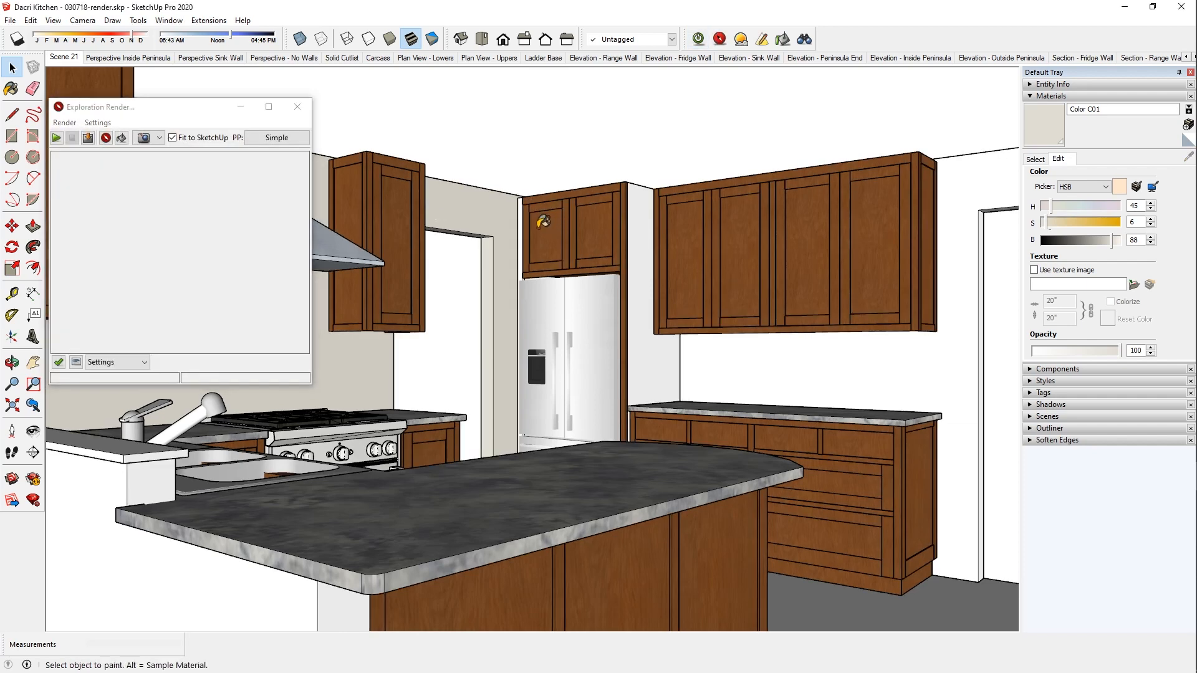
{"action": "left_click", "coordinate": [539, 227]}
{"action": "key", "text": "space"}
{"action": "scroll", "coordinate": [533, 231], "scroll_direction": "up", "scroll_amount": 5}
{"action": "key", "text": "b"}
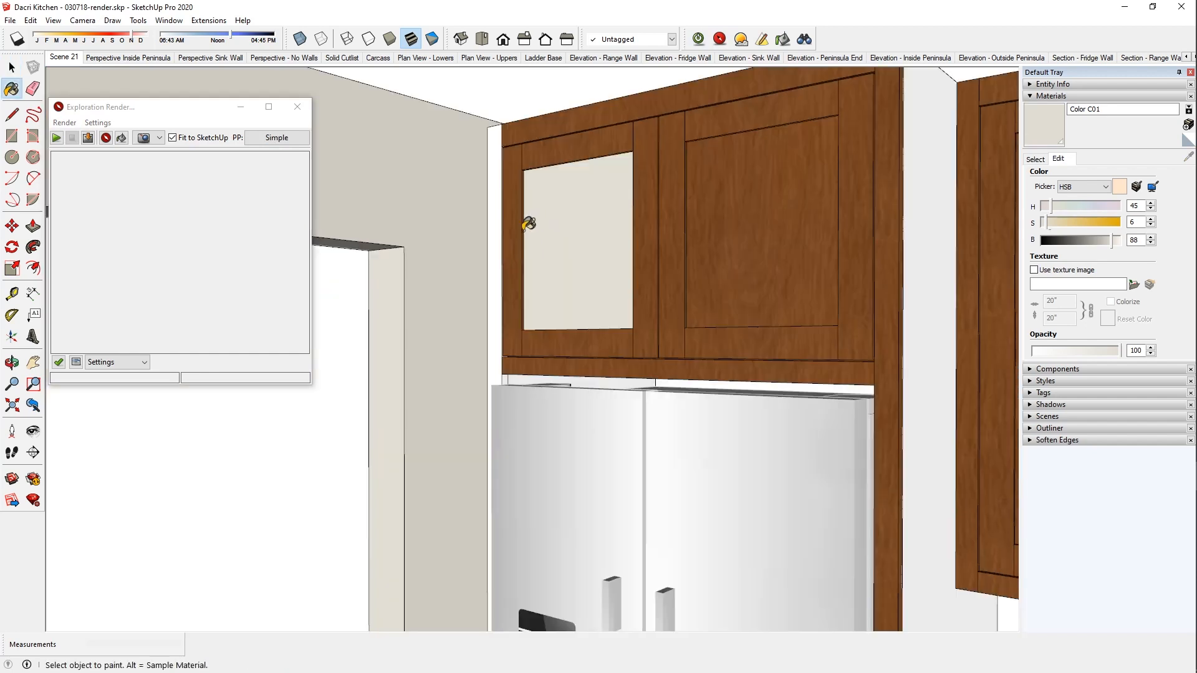
{"action": "left_click", "coordinate": [513, 240], "text": "alt"}
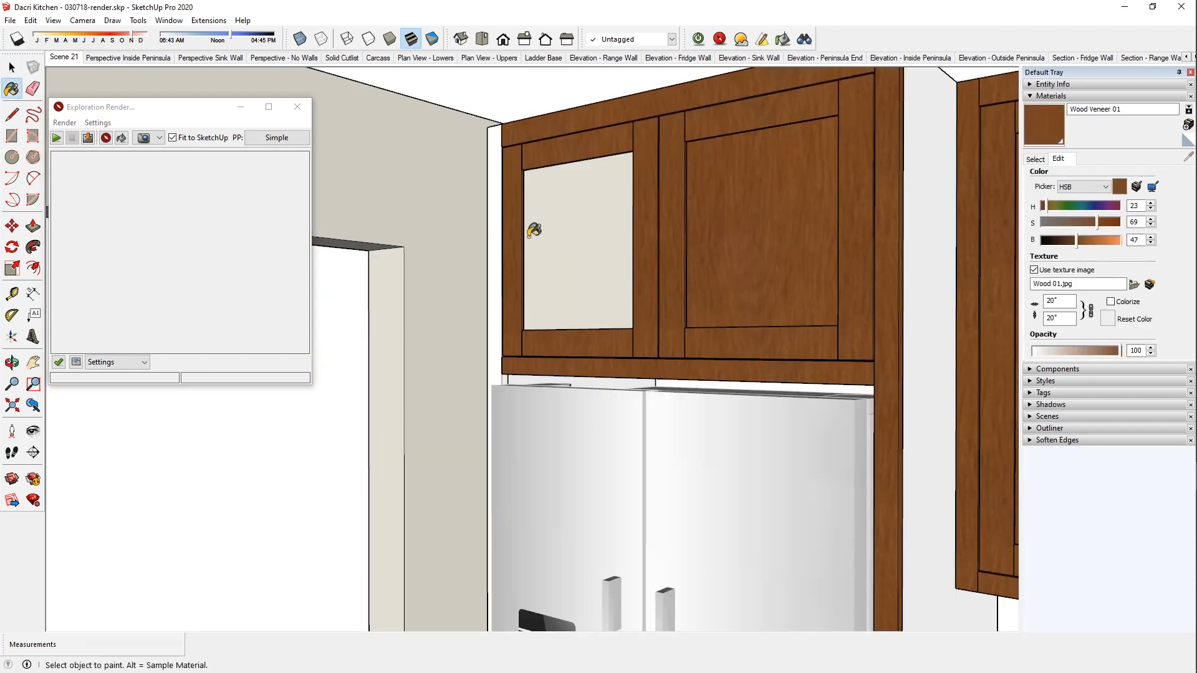
{"action": "left_click", "coordinate": [564, 232]}
{"action": "key", "text": "space"}
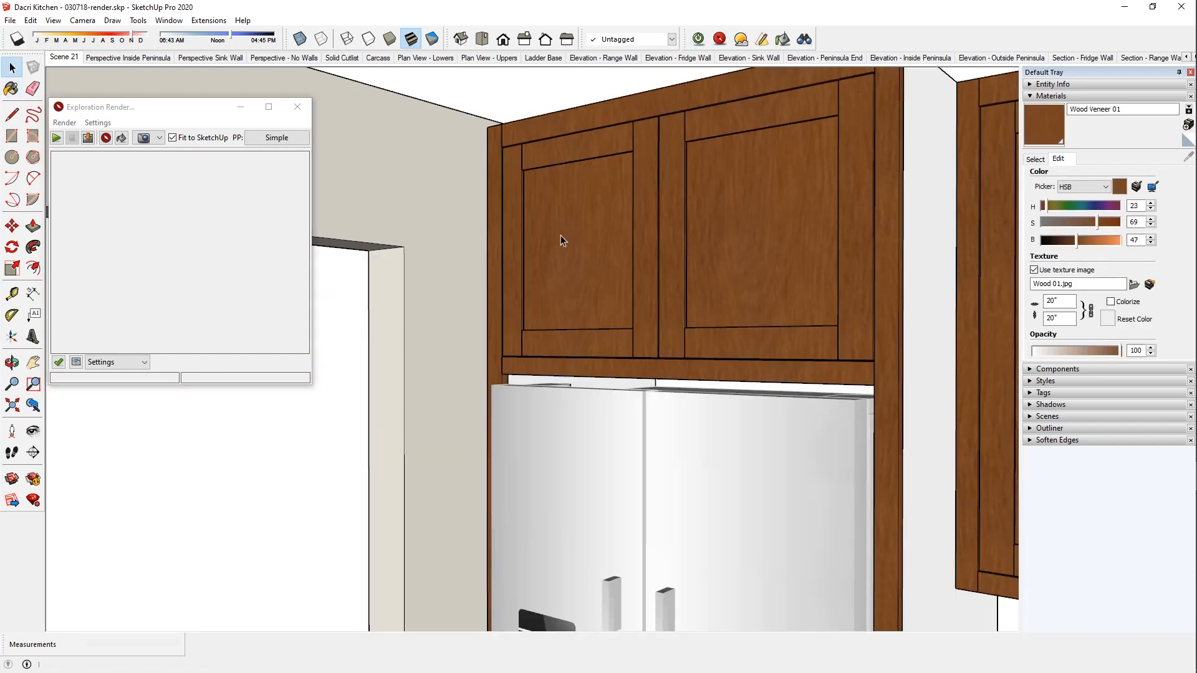
Return to Scene 21, turn on Section Cut Rendering and start the exploration render.
{"action": "left_click", "coordinate": [70, 57]}
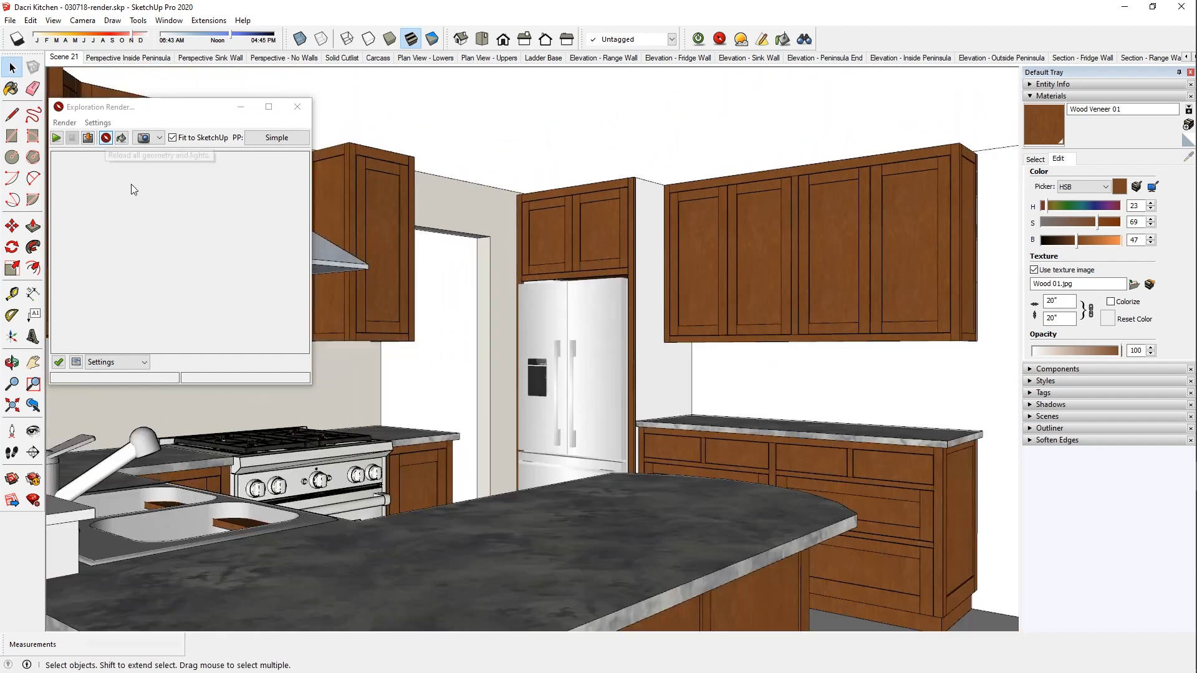
{"action": "left_click", "coordinate": [98, 123]}
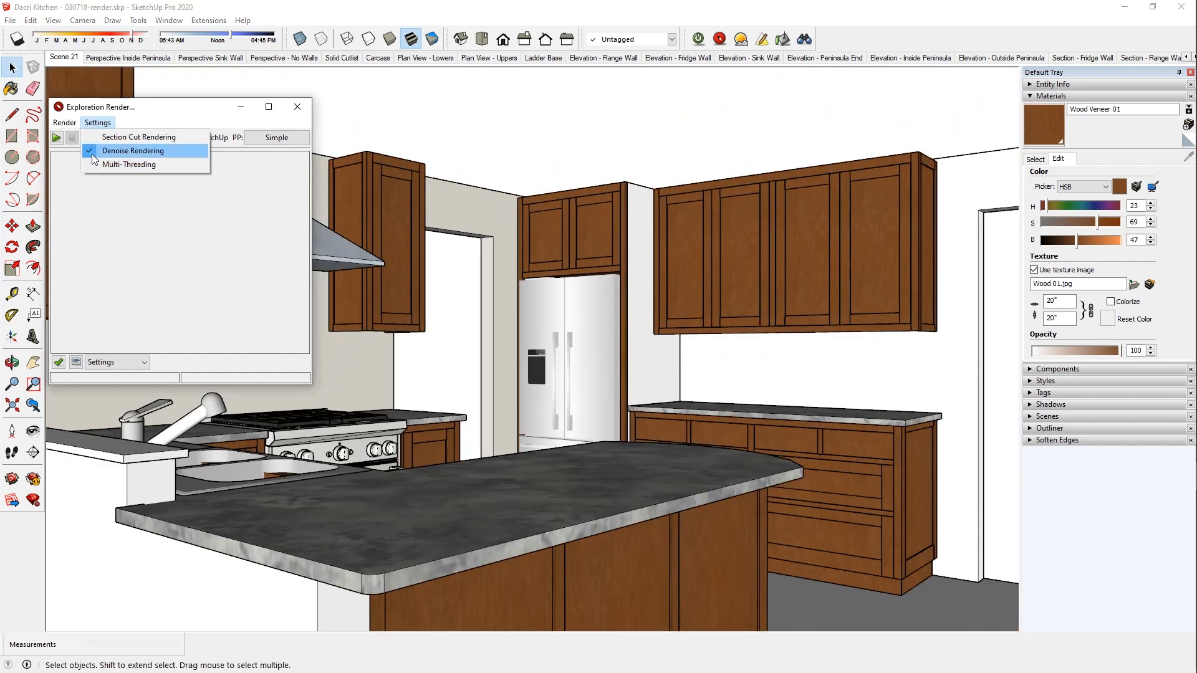
{"action": "left_click", "coordinate": [98, 140]}
{"action": "left_click", "coordinate": [56, 137]}
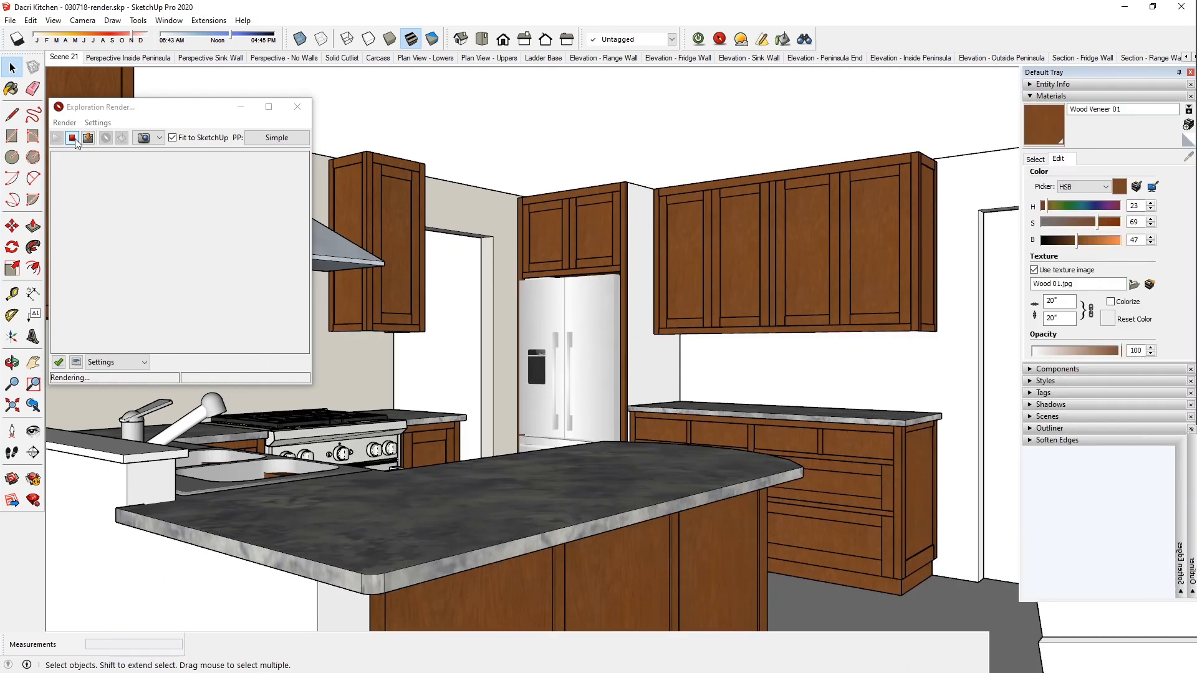
Stop the running exploration render and sample Color C01 from the painted wall beside the refrigerator doorway.
{"action": "left_click", "coordinate": [76, 139]}
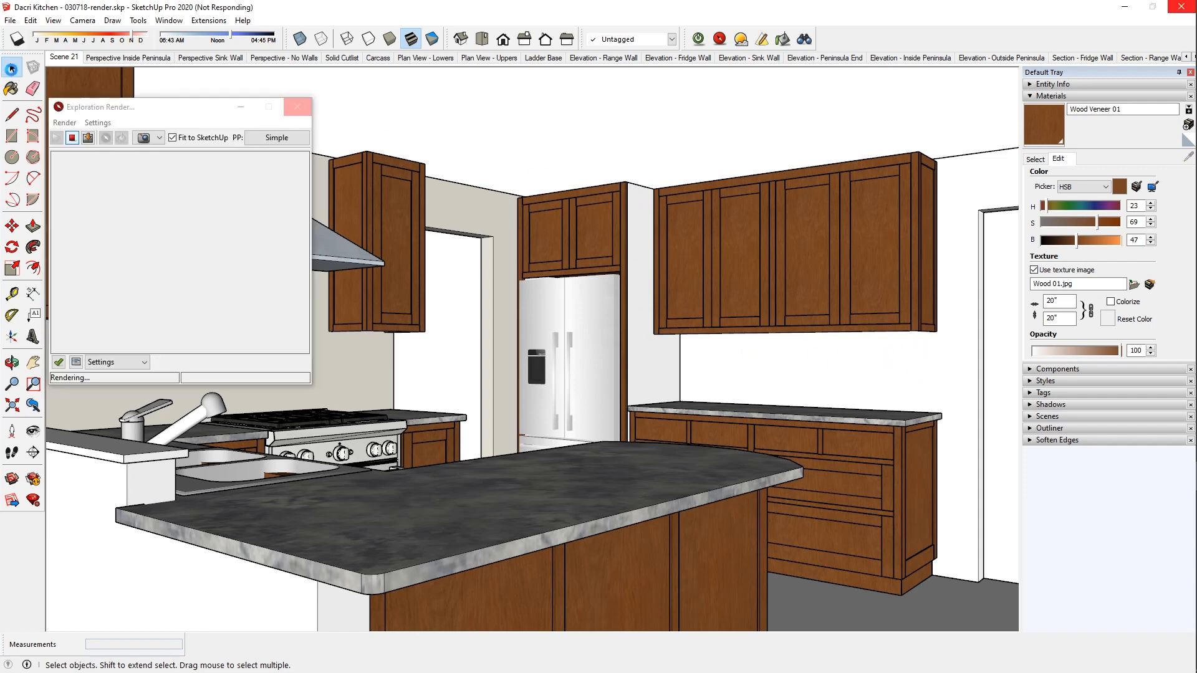
{"action": "key", "text": "b"}
{"action": "left_click", "coordinate": [506, 281], "text": "alt"}
{"action": "middle_click_drag", "start_coordinate": [838, 349], "coordinate": [844, 355]}
{"action": "key", "text": "space"}
{"action": "left_click", "coordinate": [845, 354]}
{"action": "left_click", "coordinate": [628, 109]}
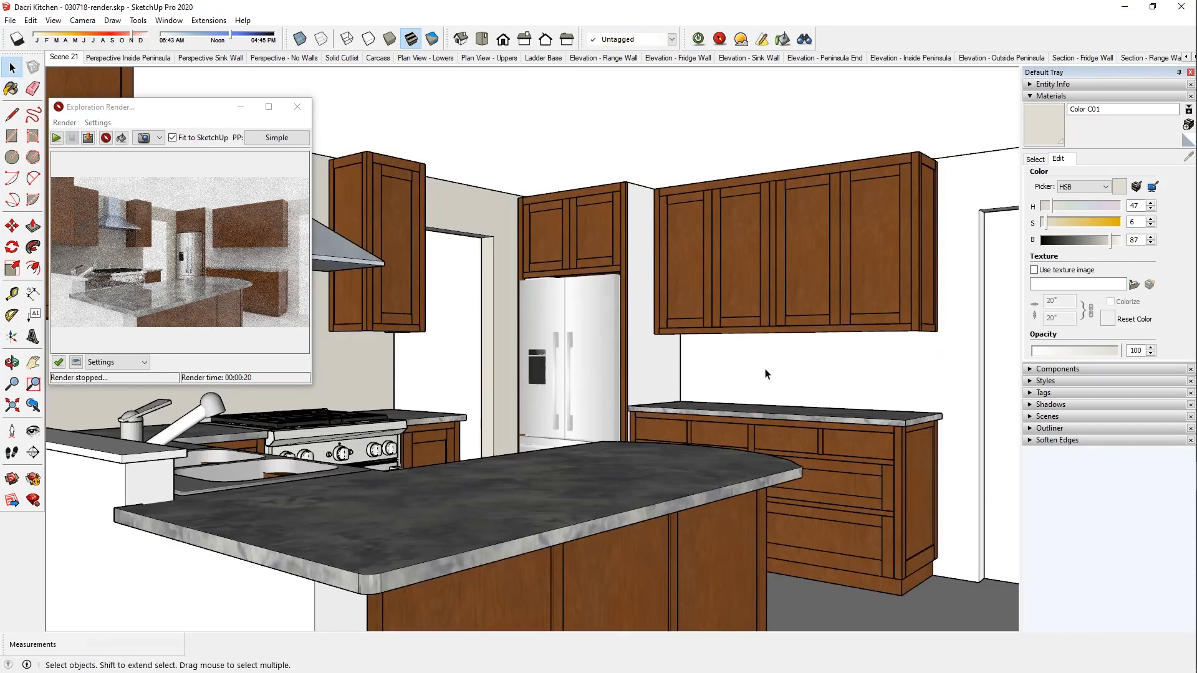
Paint the wall behind the dresser-style base cabinets with Color C01 and the tall refrigerator side panel with Wood Veneer 01.
{"action": "key", "text": "b"}
{"action": "left_click", "coordinate": [803, 368]}
{"action": "left_click", "coordinate": [646, 349], "text": "alt"}
{"action": "left_click", "coordinate": [647, 349]}
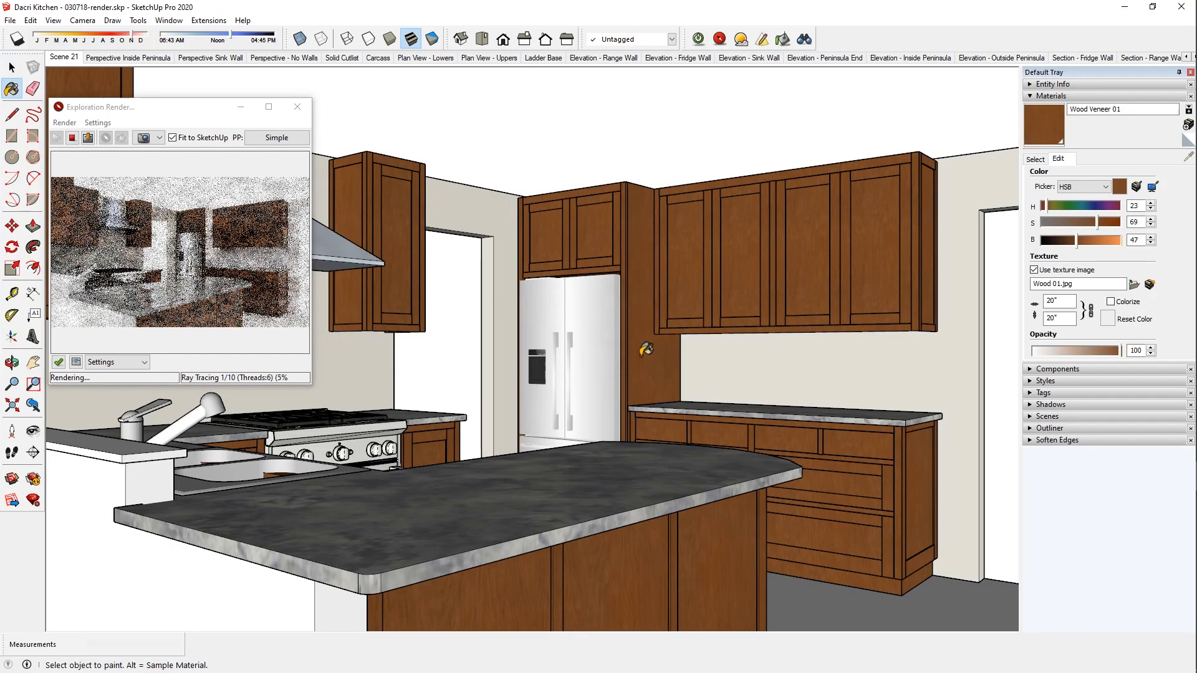
Paint the peninsula's low wall with Color C01 and restore Stone Vein Gray on the countertops by undoing the stray paint.
{"action": "left_click", "coordinate": [505, 374], "text": "alt"}
{"action": "left_click", "coordinate": [163, 600]}
{"action": "left_click", "coordinate": [129, 444]}
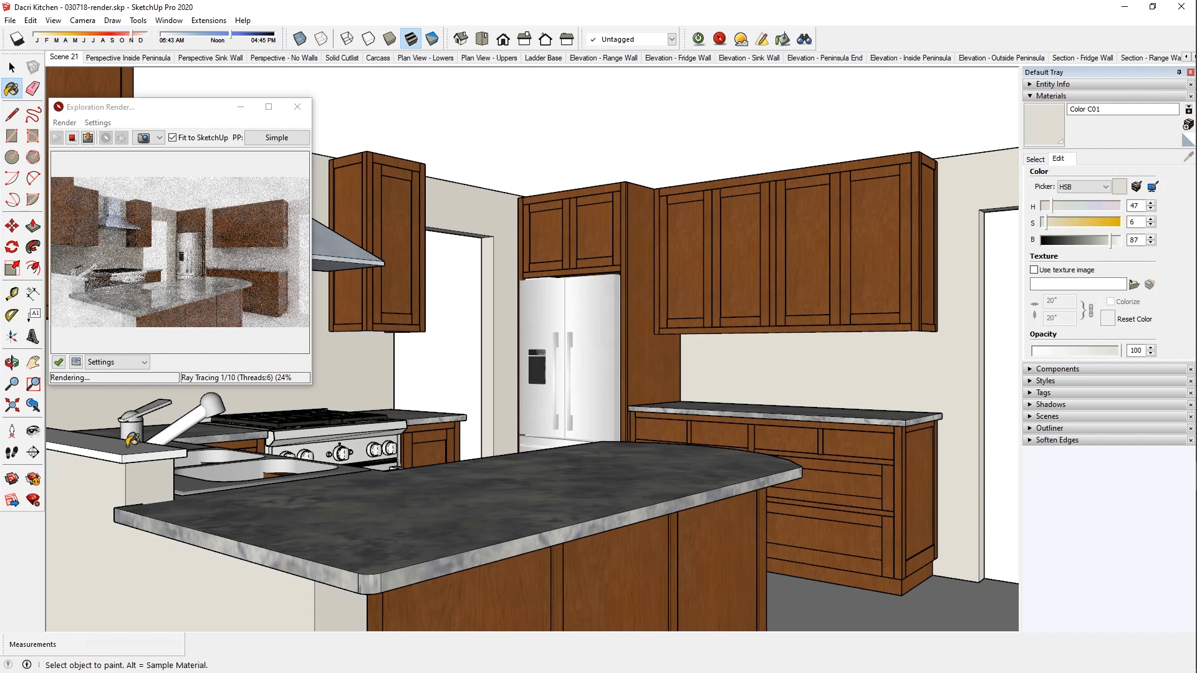
{"action": "key", "text": "ctrl+z"}
{"action": "key", "text": "ctrl+z"}
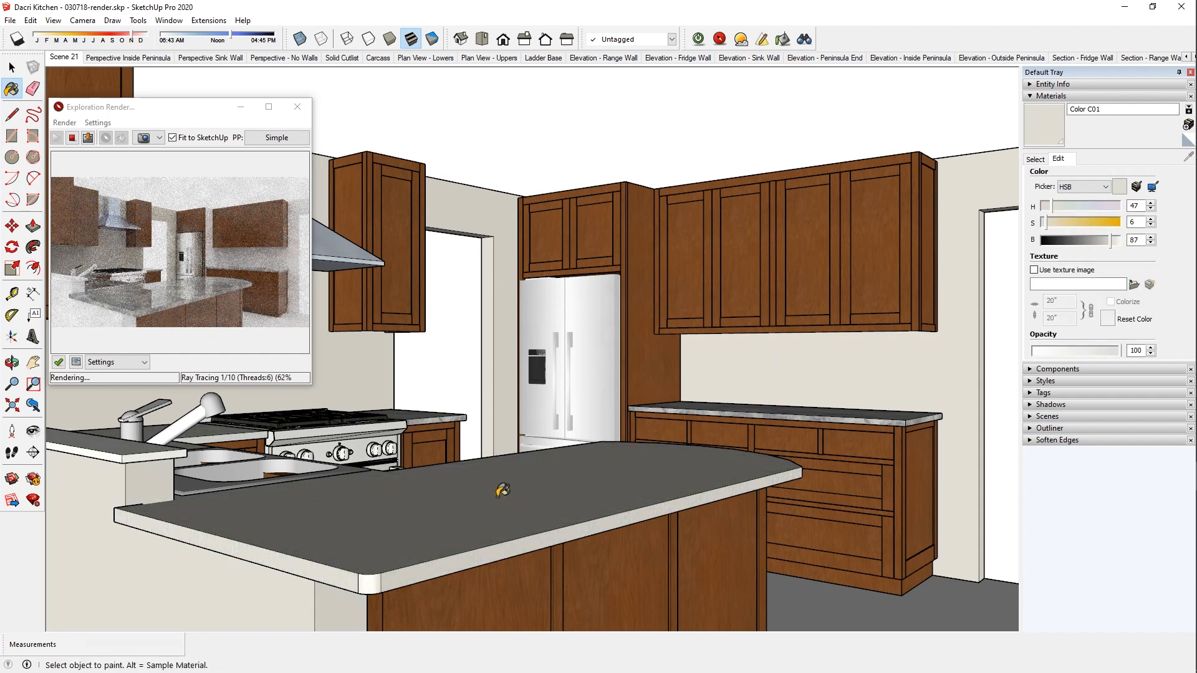
{"action": "left_click", "coordinate": [301, 514], "text": "alt"}
Restart the exploration render, check its quality presets with Interior Preview kept active, and resize the render window.
{"action": "left_click", "coordinate": [72, 139]}
{"action": "left_click", "coordinate": [88, 137]}
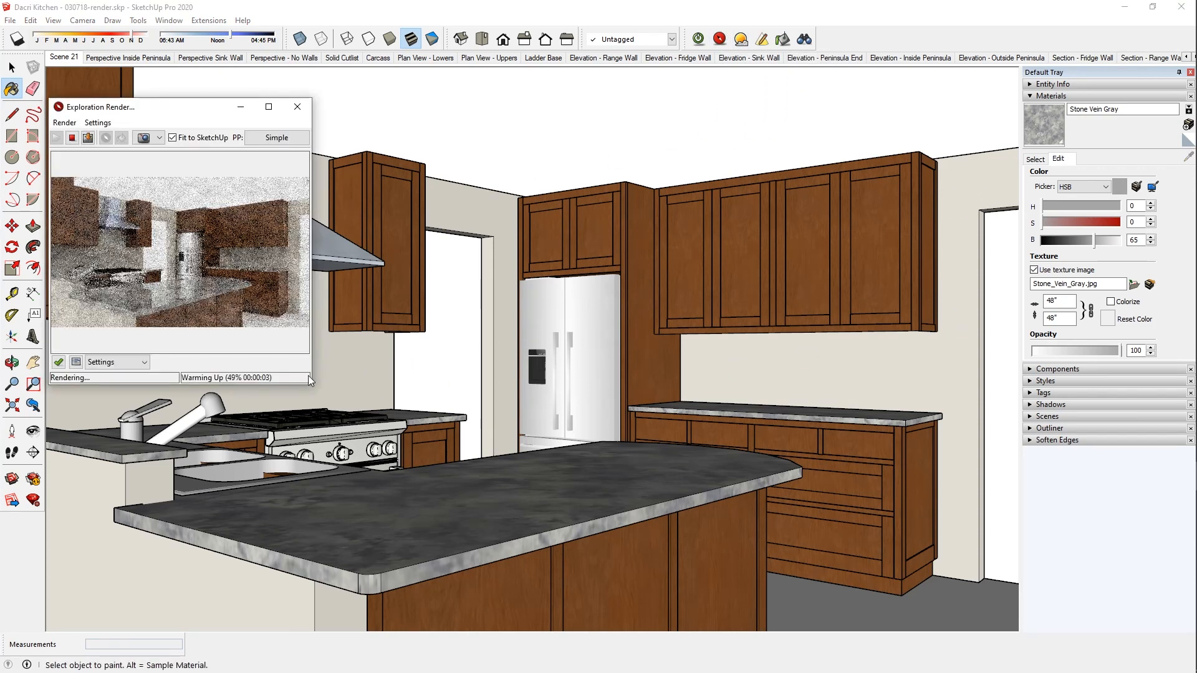
{"action": "left_click", "coordinate": [76, 362]}
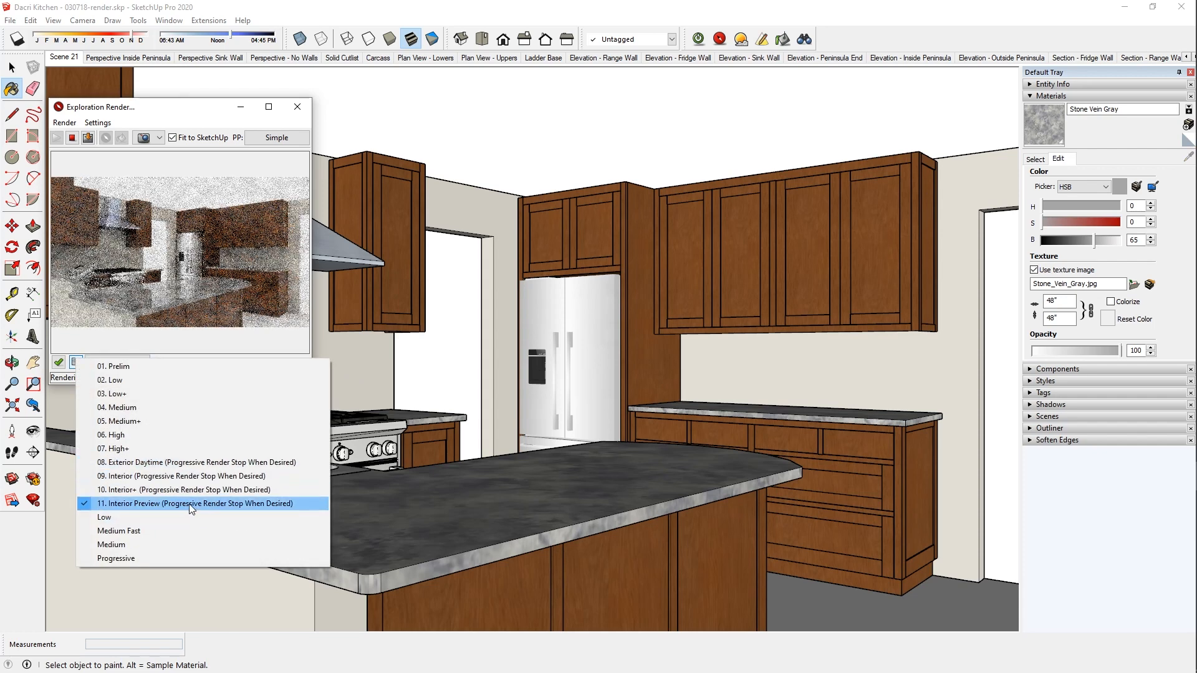
{"action": "left_click", "coordinate": [185, 112]}
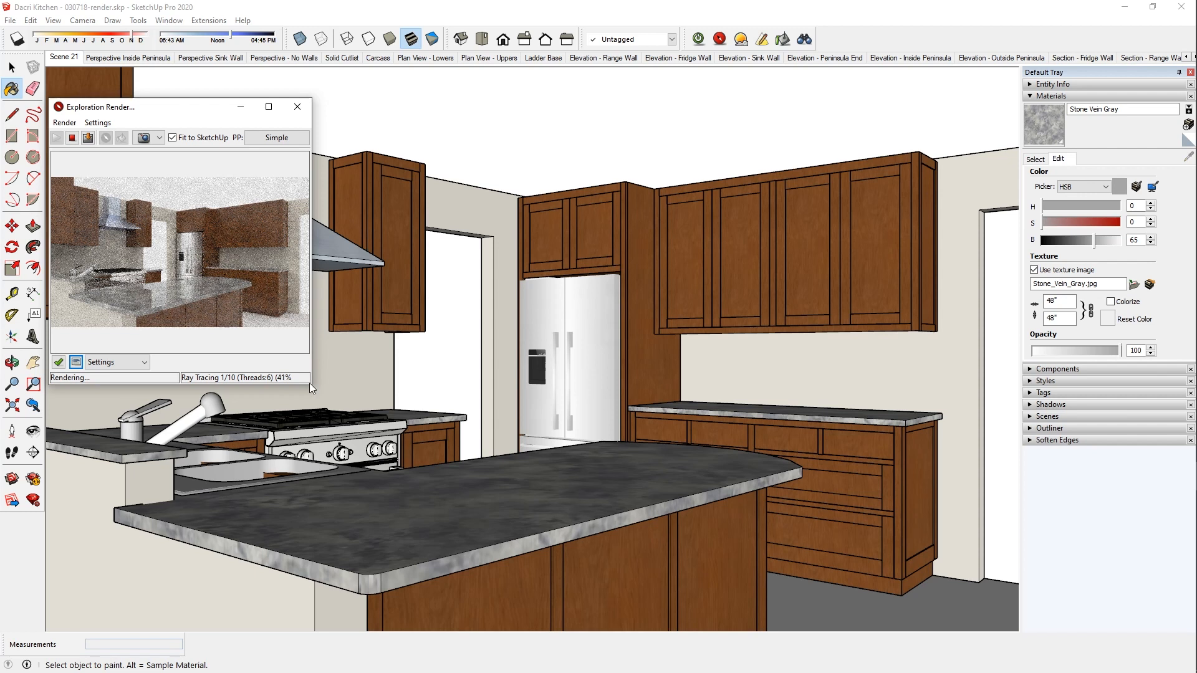
{"action": "left_click_drag", "start_coordinate": [309, 386], "coordinate": [319, 350]}
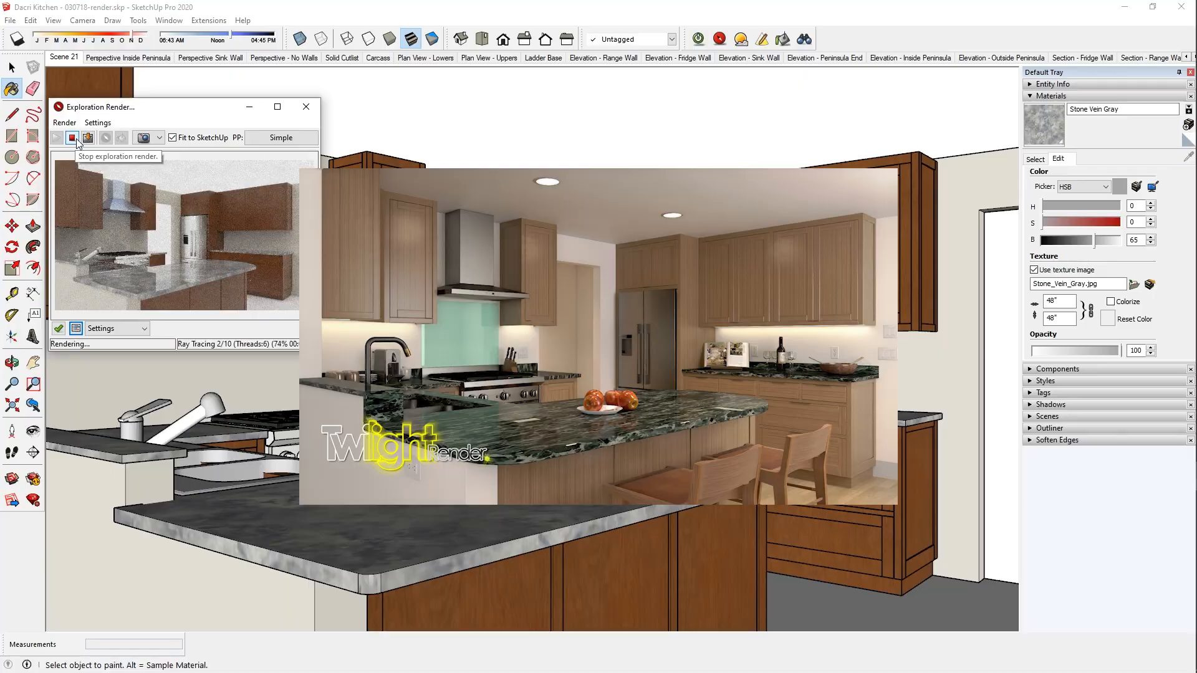
Stop the exploration render, close its window and return to the Select tool.
{"action": "left_click", "coordinate": [73, 138]}
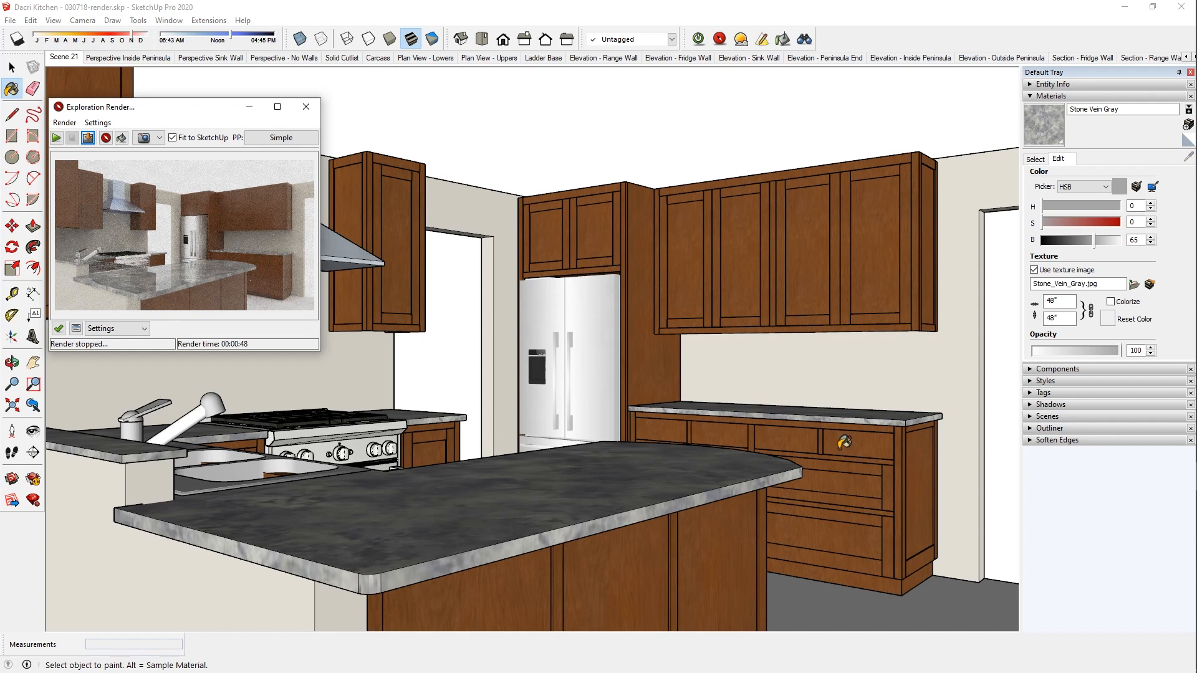
{"action": "left_click", "coordinate": [306, 106]}
{"action": "left_click", "coordinate": [11, 69]}
{"action": "left_click", "coordinate": [10, 69]}
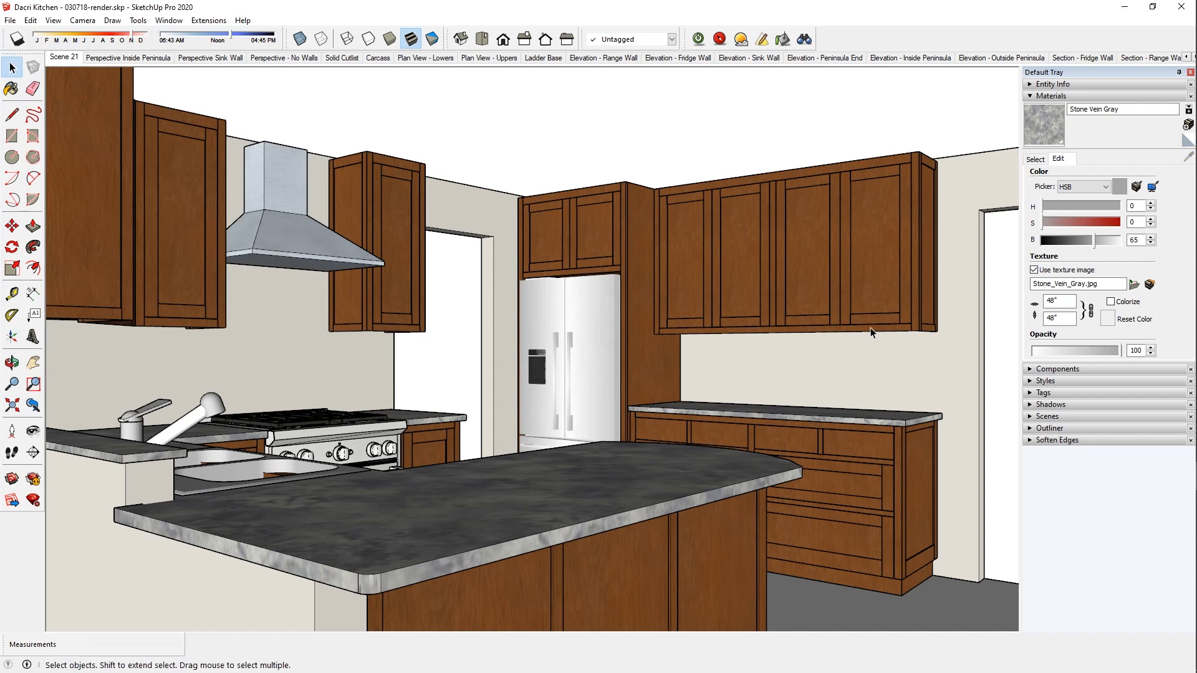
Examine the door edges and rails of the upper cabinets beside the refrigerator up close.
{"action": "scroll", "coordinate": [871, 329], "scroll_direction": "up", "scroll_amount": 5}
{"action": "scroll", "coordinate": [871, 273], "scroll_direction": "up", "scroll_amount": 3}
{"action": "middle_click_drag", "start_coordinate": [872, 271], "coordinate": [670, 501]}
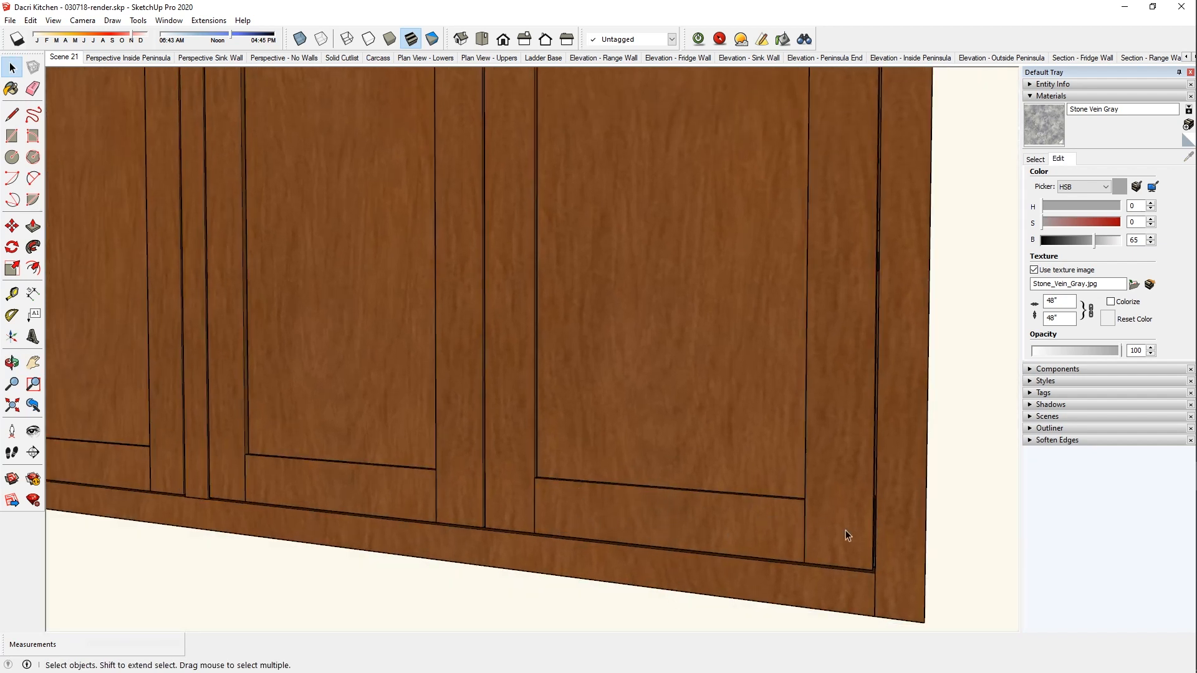
{"action": "scroll", "coordinate": [630, 567], "scroll_direction": "down", "scroll_amount": 3}
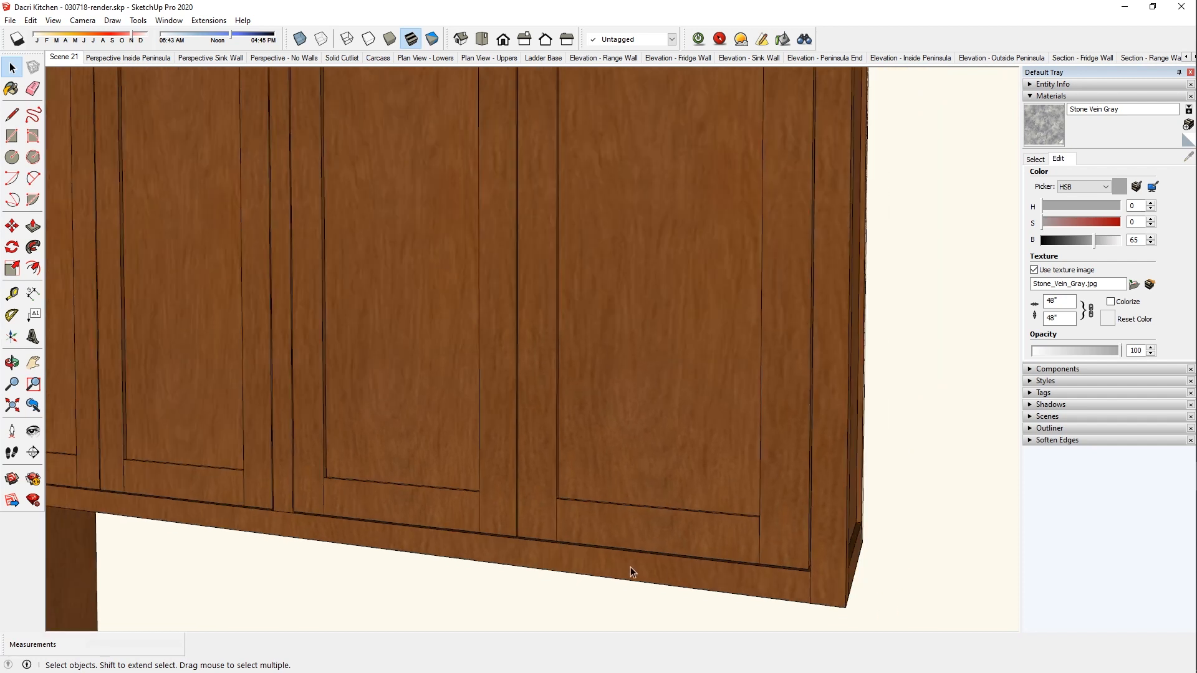
{"action": "middle_click_drag", "start_coordinate": [661, 361], "coordinate": [562, 518]}
{"action": "left_click", "coordinate": [567, 524]}
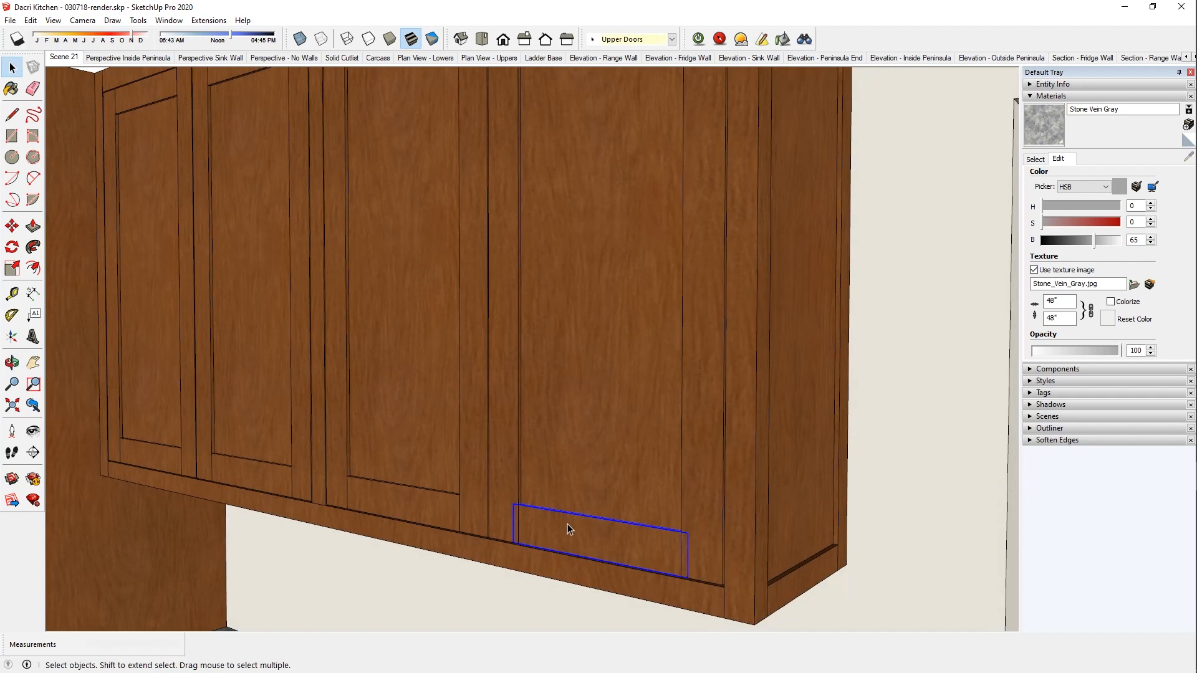
{"action": "scroll", "coordinate": [623, 453], "scroll_direction": "down", "scroll_amount": 2}
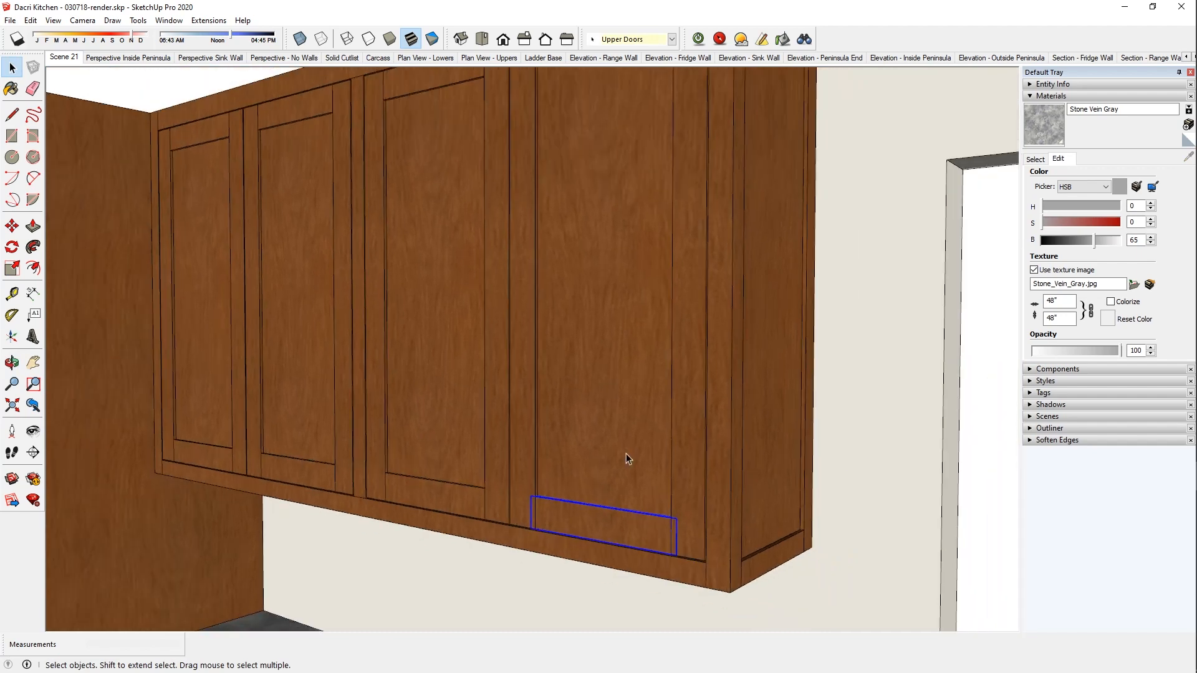
{"action": "scroll", "coordinate": [626, 453], "scroll_direction": "down", "scroll_amount": 1}
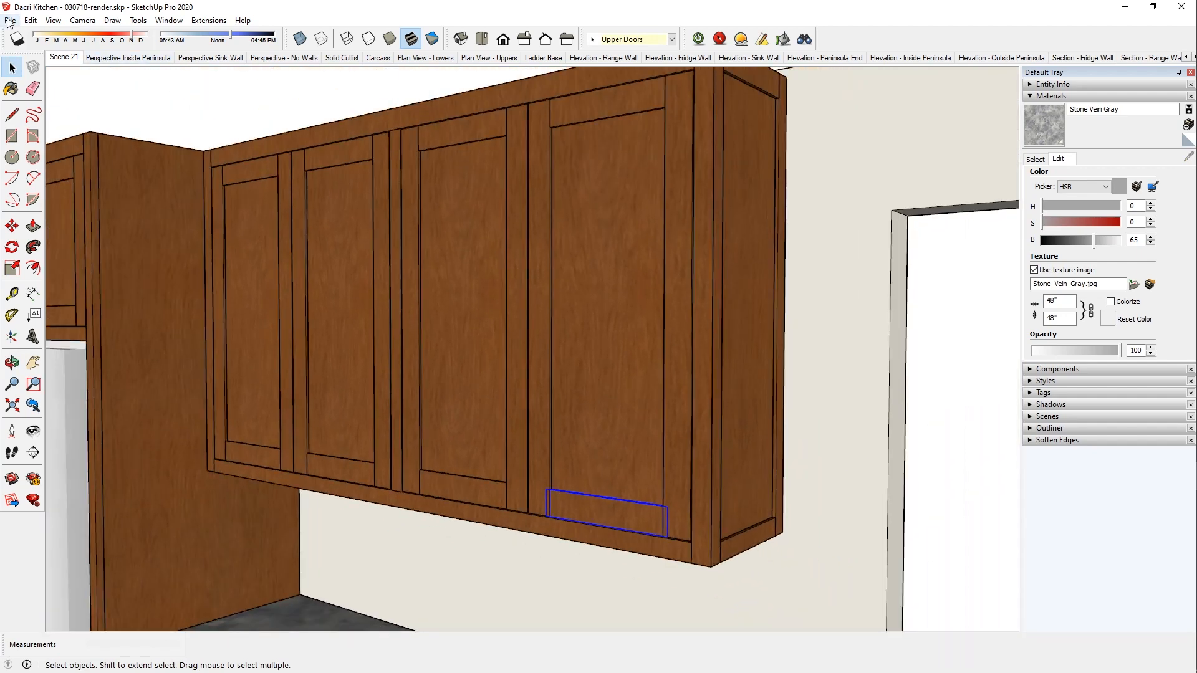
Open the model file Dacri Kitchen01 - 030718.skp.
{"action": "left_click", "coordinate": [10, 20]}
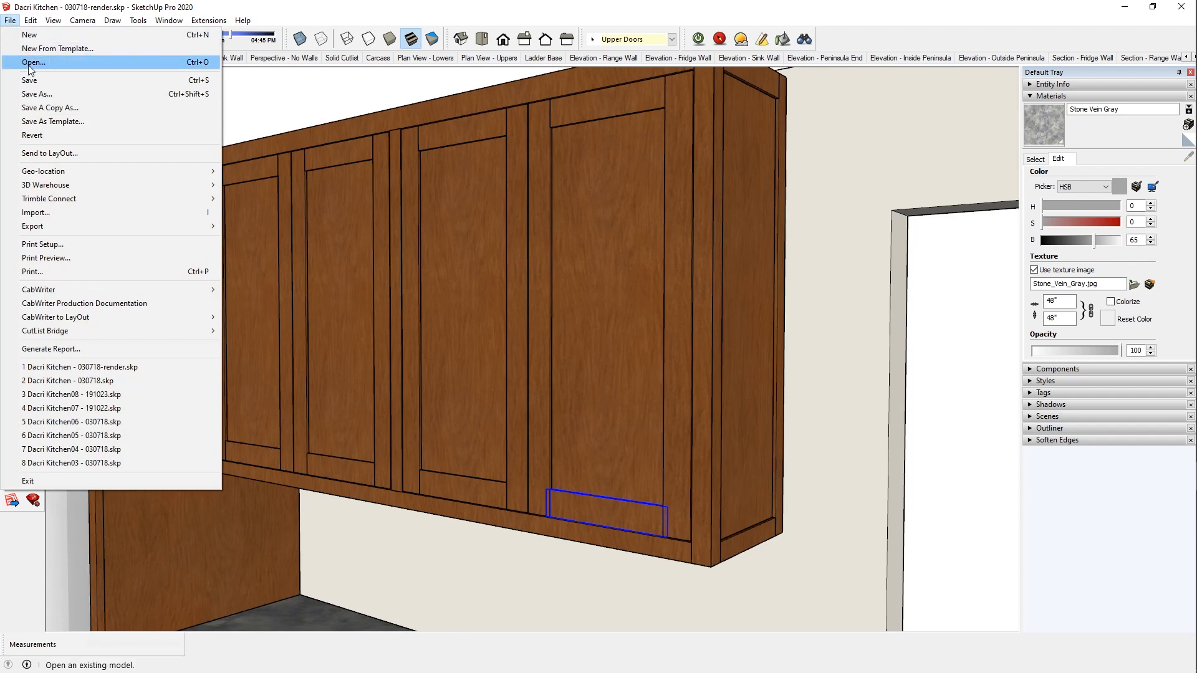
{"action": "left_click", "coordinate": [555, 266]}
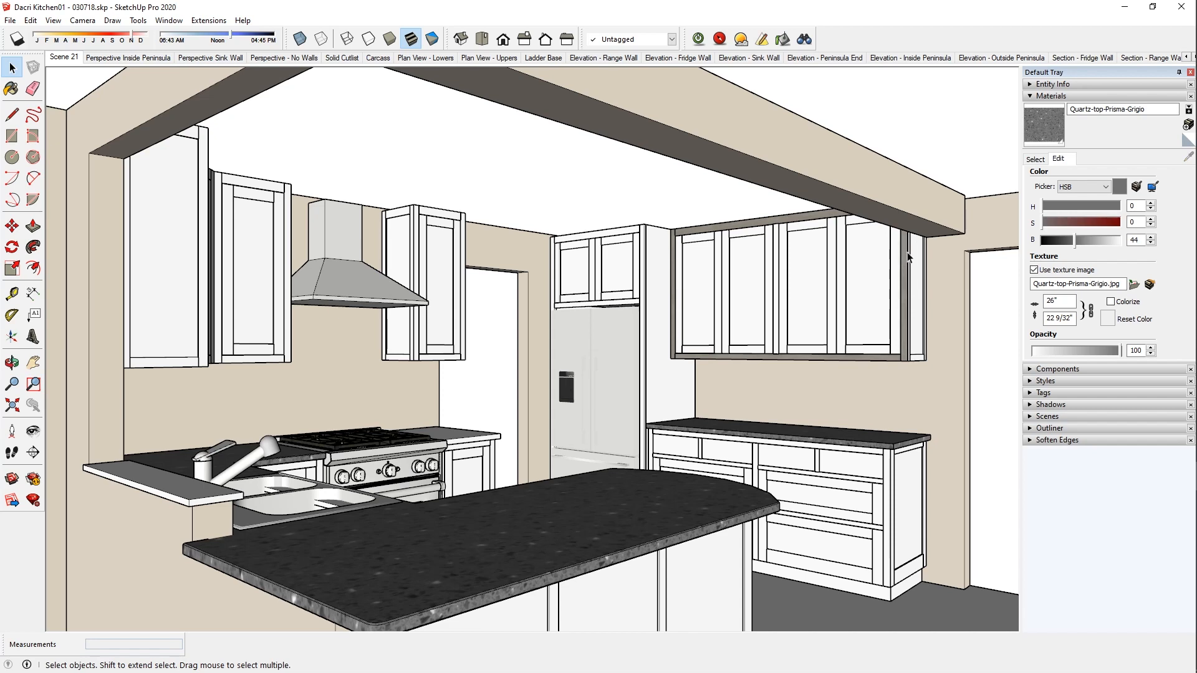
{"action": "middle_click_drag", "start_coordinate": [889, 353], "coordinate": [923, 225]}
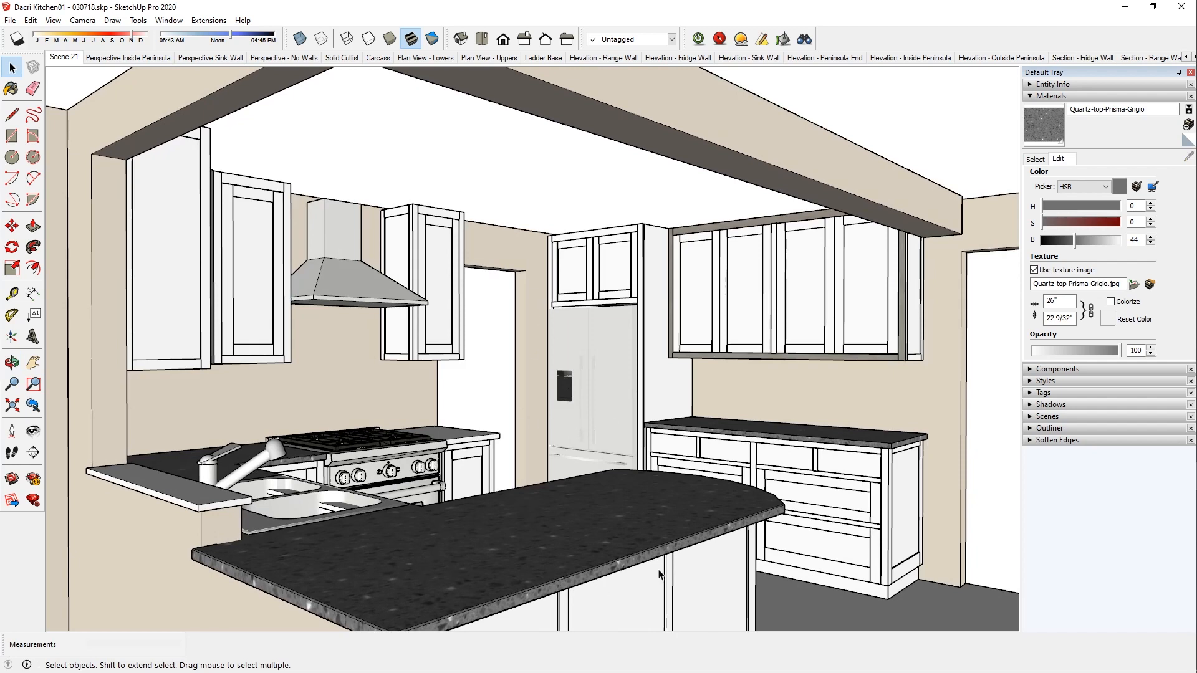
Examine the edges and rounded corners of the peninsula's quartz countertop from several sides.
{"action": "scroll", "coordinate": [659, 573], "scroll_direction": "up", "scroll_amount": 8}
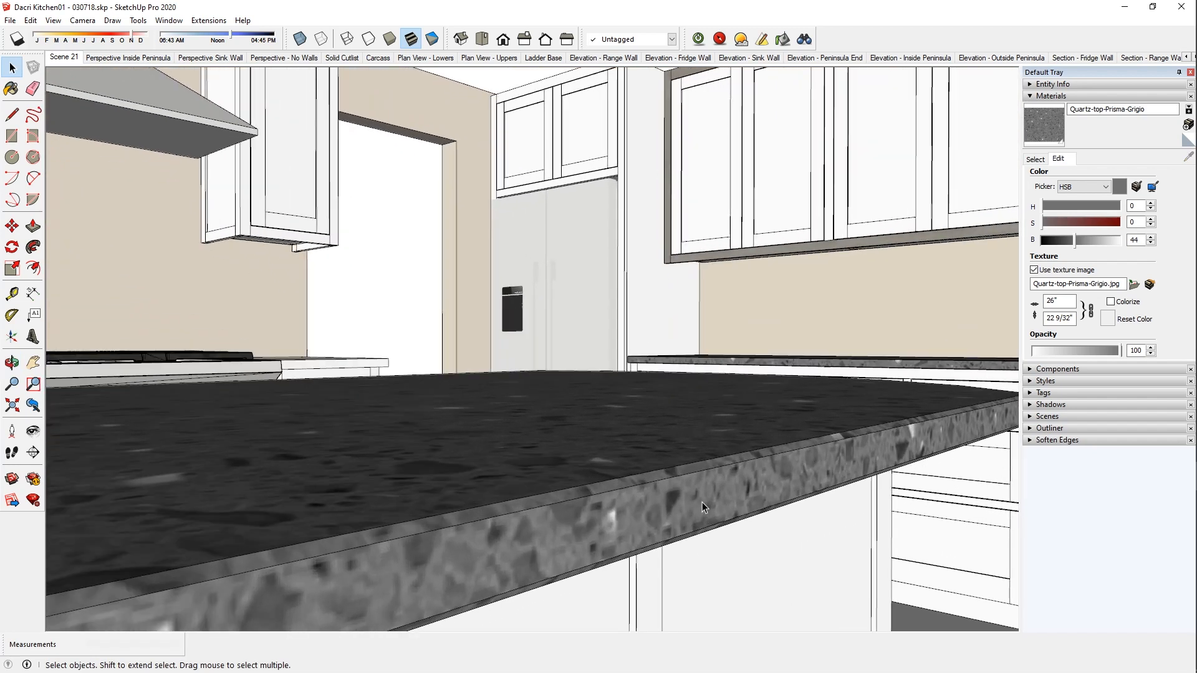
{"action": "scroll", "coordinate": [702, 502], "scroll_direction": "up", "scroll_amount": 2}
{"action": "middle_click_drag", "start_coordinate": [760, 450], "coordinate": [818, 447]}
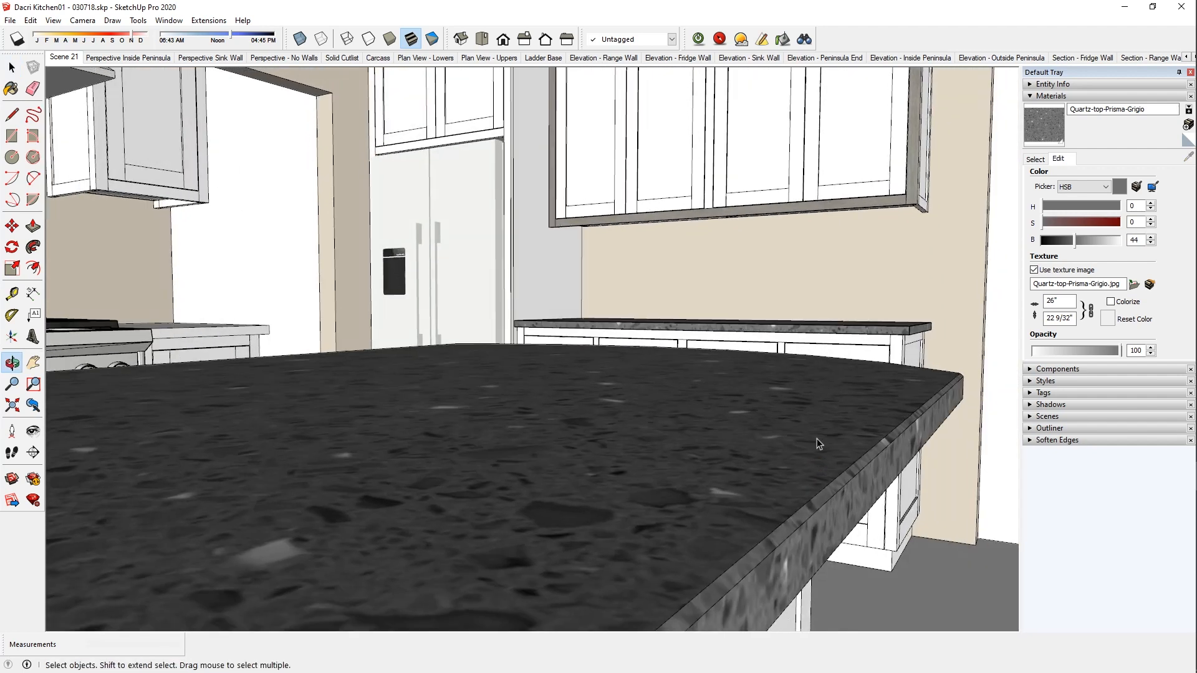
{"action": "scroll", "coordinate": [806, 404], "scroll_direction": "down", "scroll_amount": 2}
{"action": "scroll", "coordinate": [804, 403], "scroll_direction": "up", "scroll_amount": 1}
{"action": "scroll", "coordinate": [805, 409], "scroll_direction": "down", "scroll_amount": 2}
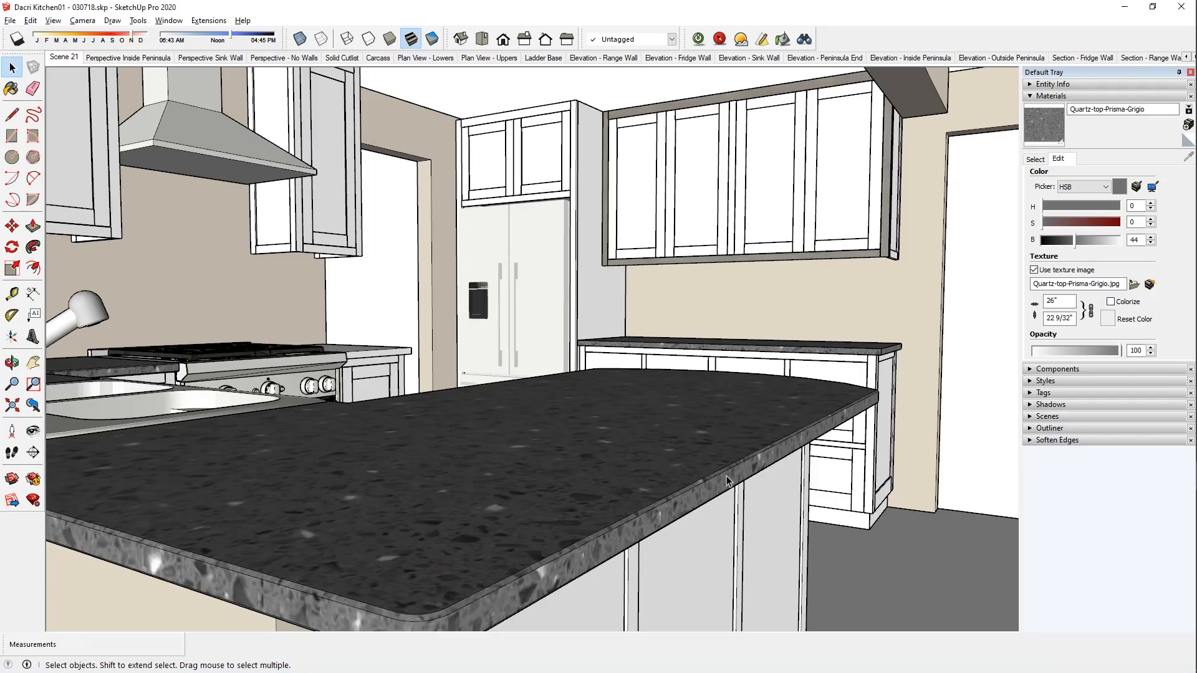
{"action": "left_click", "coordinate": [727, 480]}
{"action": "middle_click_drag", "start_coordinate": [735, 480], "coordinate": [481, 296]}
{"action": "left_click", "coordinate": [480, 296]}
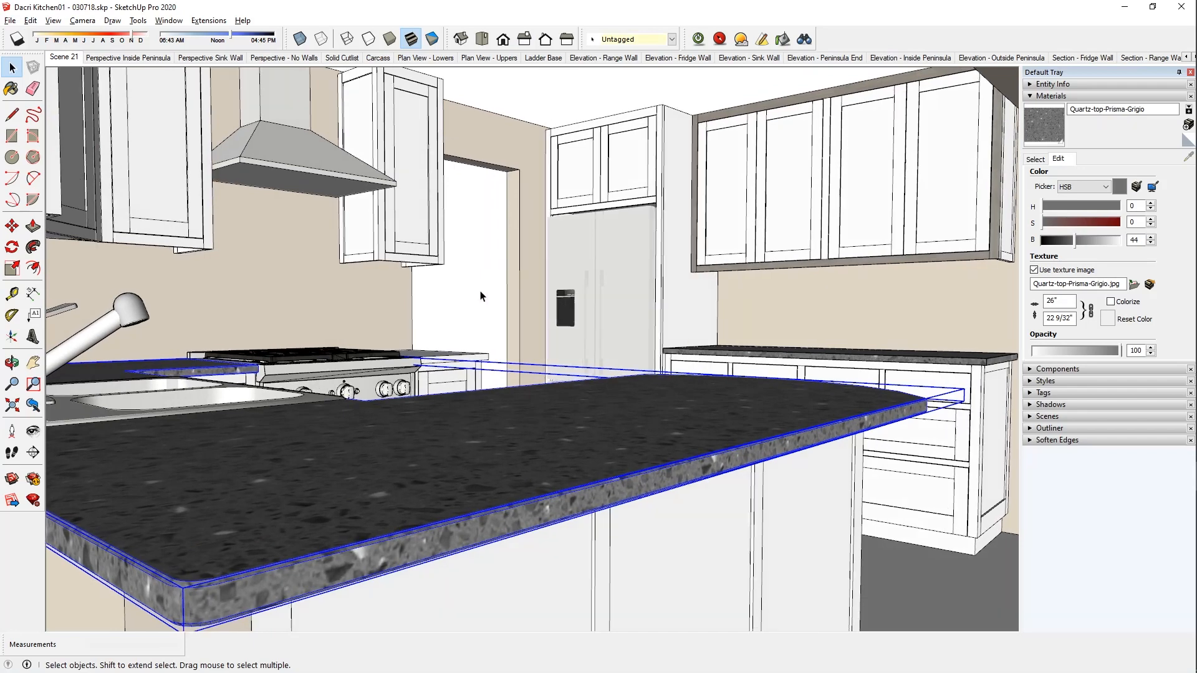
{"action": "middle_click_drag", "start_coordinate": [893, 426], "coordinate": [461, 526]}
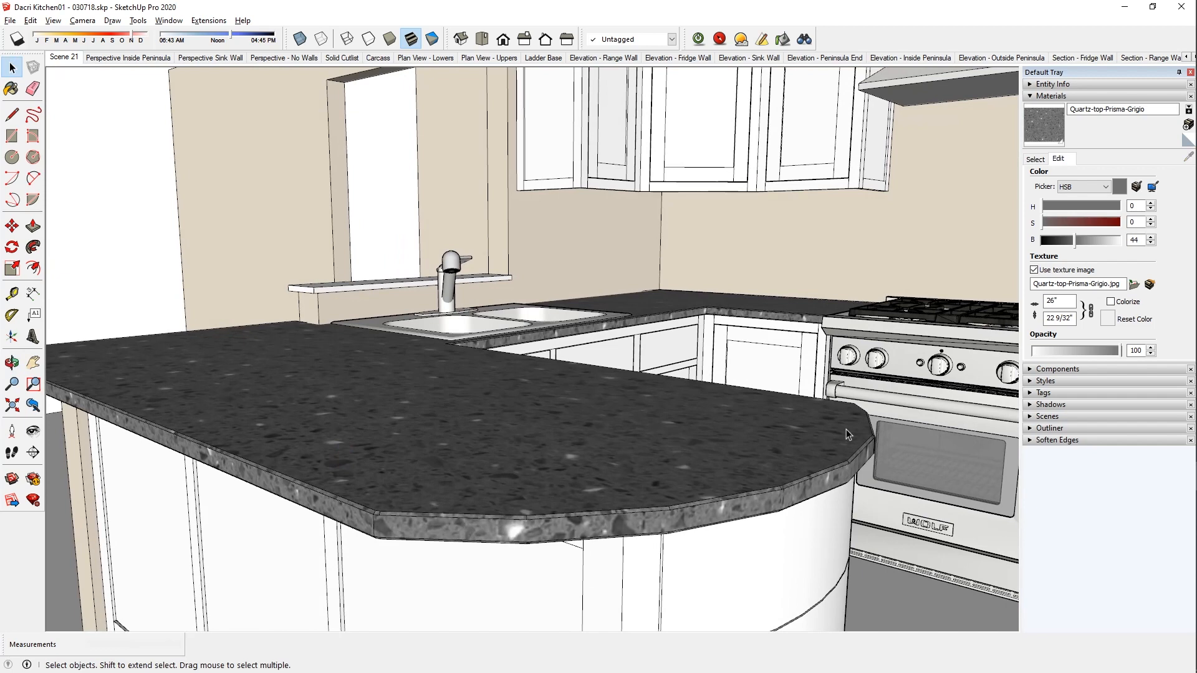
{"action": "mouse_move", "coordinate": [865, 415]}
{"action": "middle_mouse_down"}
{"action": "mouse_move", "coordinate": [842, 405]}
{"action": "mouse_move", "coordinate": [874, 413]}
{"action": "middle_mouse_up"}
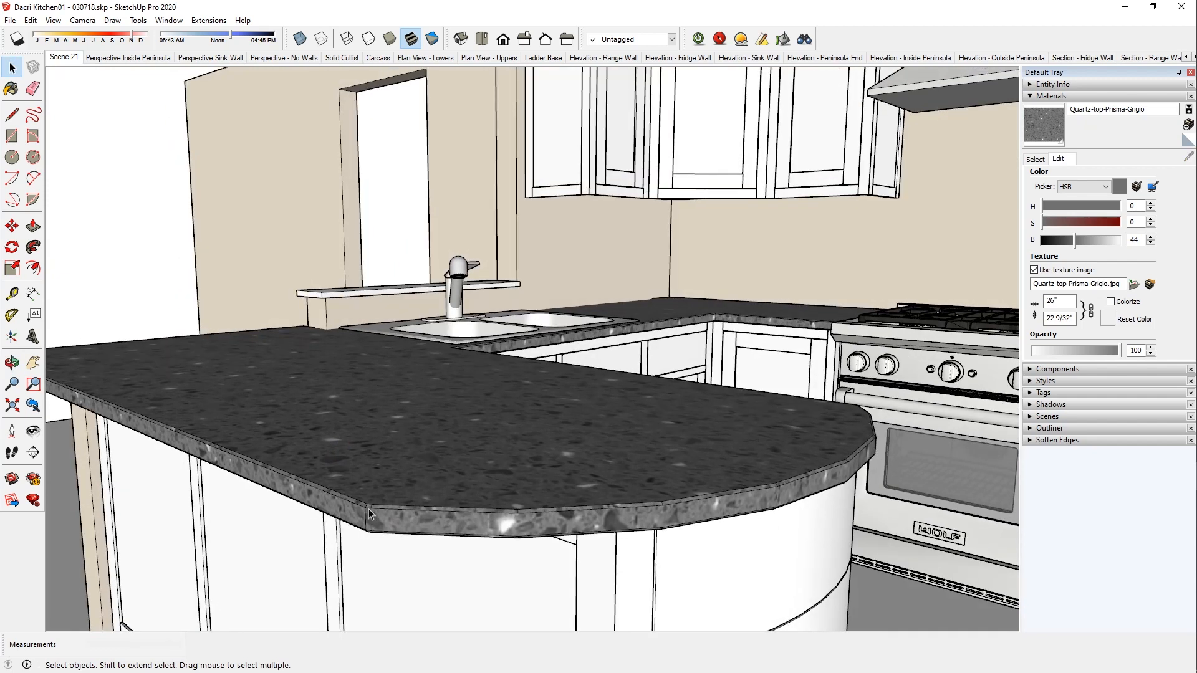
Show the hidden geometry and inspect the segments of the curved drawer fronts at the peninsula's end.
{"action": "middle_click_drag", "start_coordinate": [738, 465], "coordinate": [645, 281]}
{"action": "key", "text": "alt+h"}
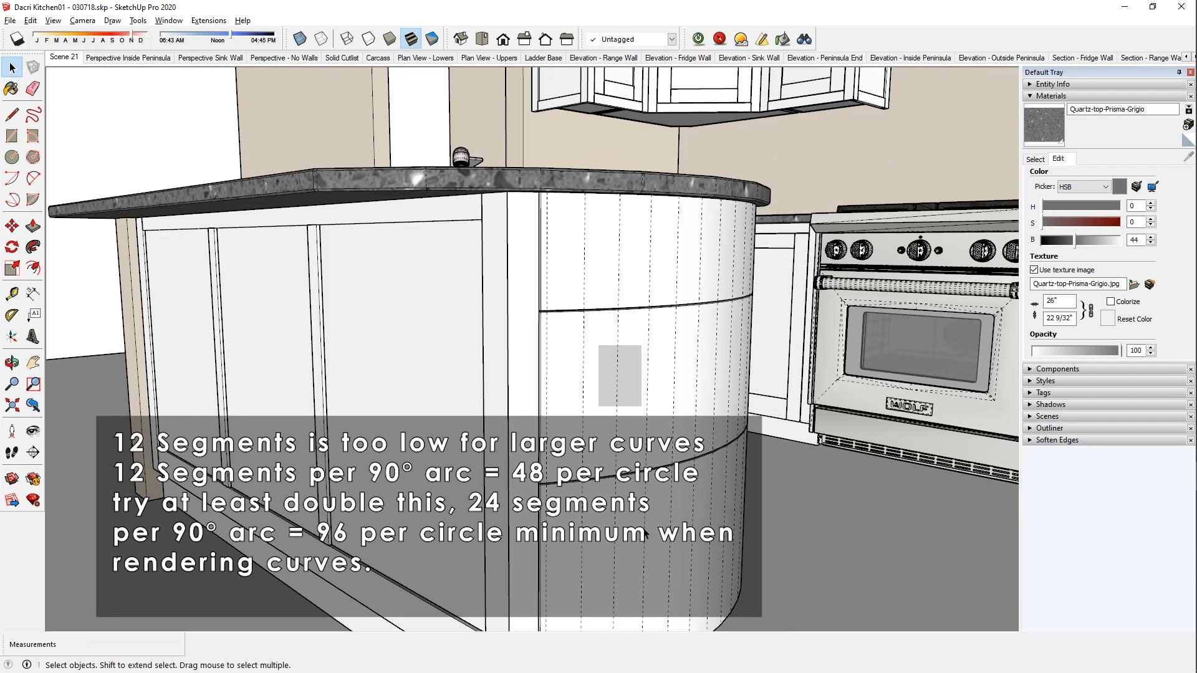
{"action": "middle_click_drag", "start_coordinate": [576, 543], "coordinate": [595, 552]}
{"action": "middle_click_drag", "start_coordinate": [544, 386], "coordinate": [548, 379]}
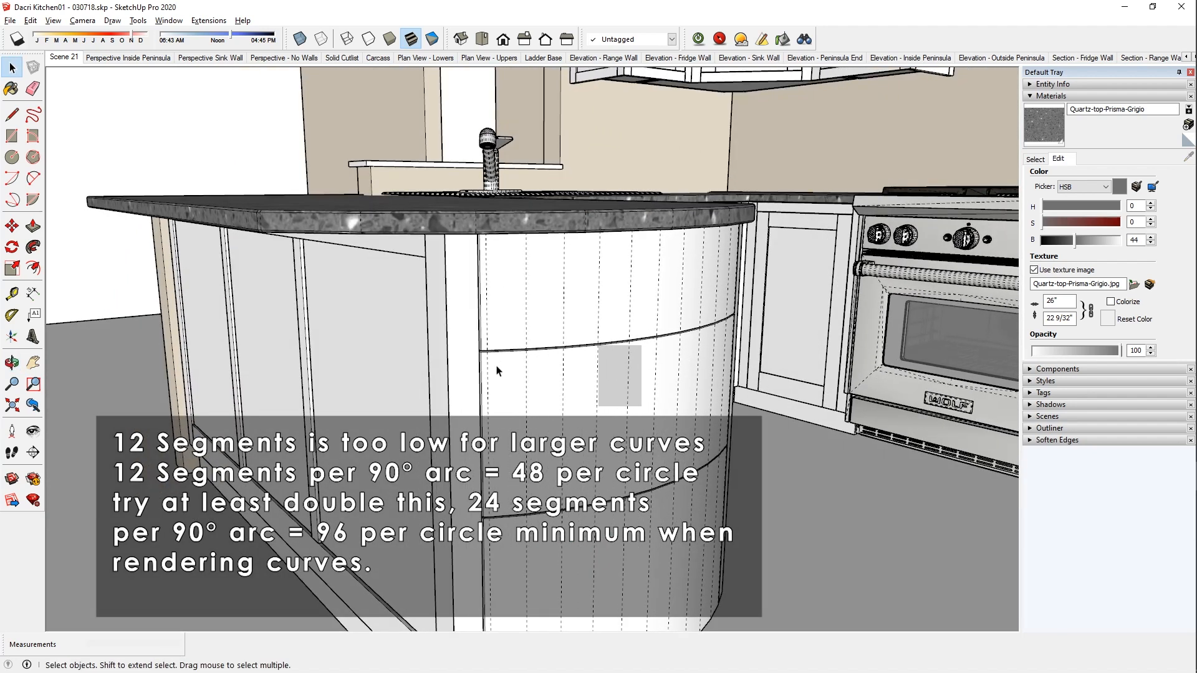
{"action": "scroll", "coordinate": [492, 368], "scroll_direction": "up", "scroll_amount": 5}
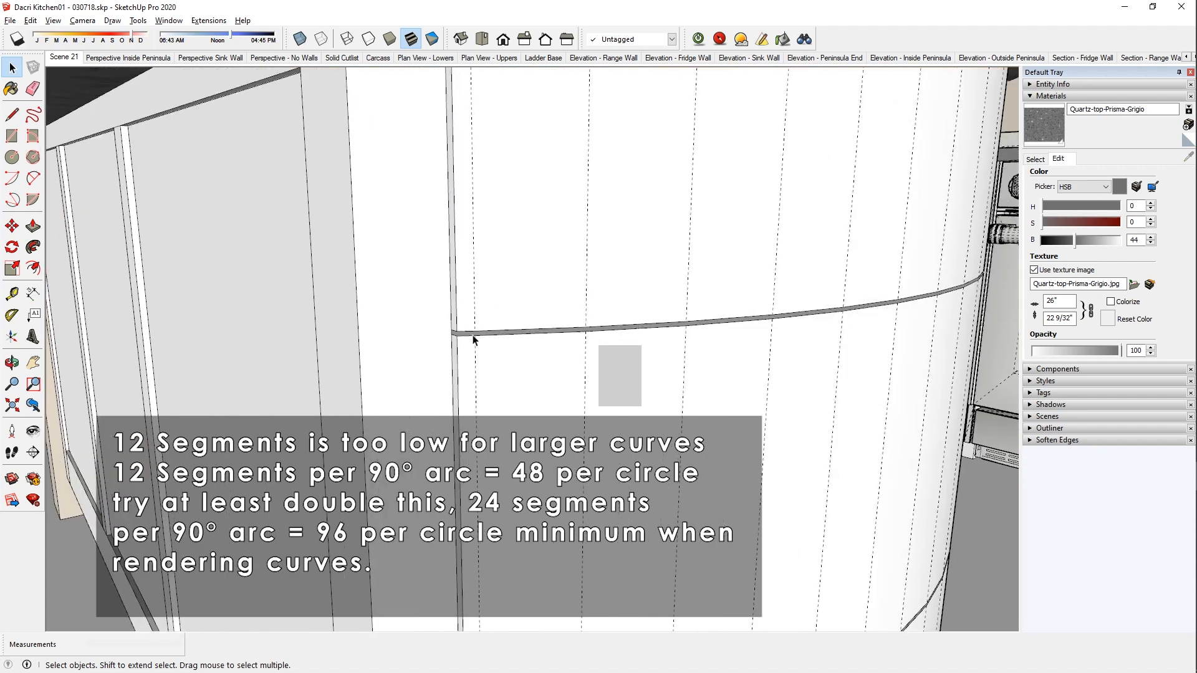
{"action": "scroll", "coordinate": [603, 370], "scroll_direction": "down", "scroll_amount": 4}
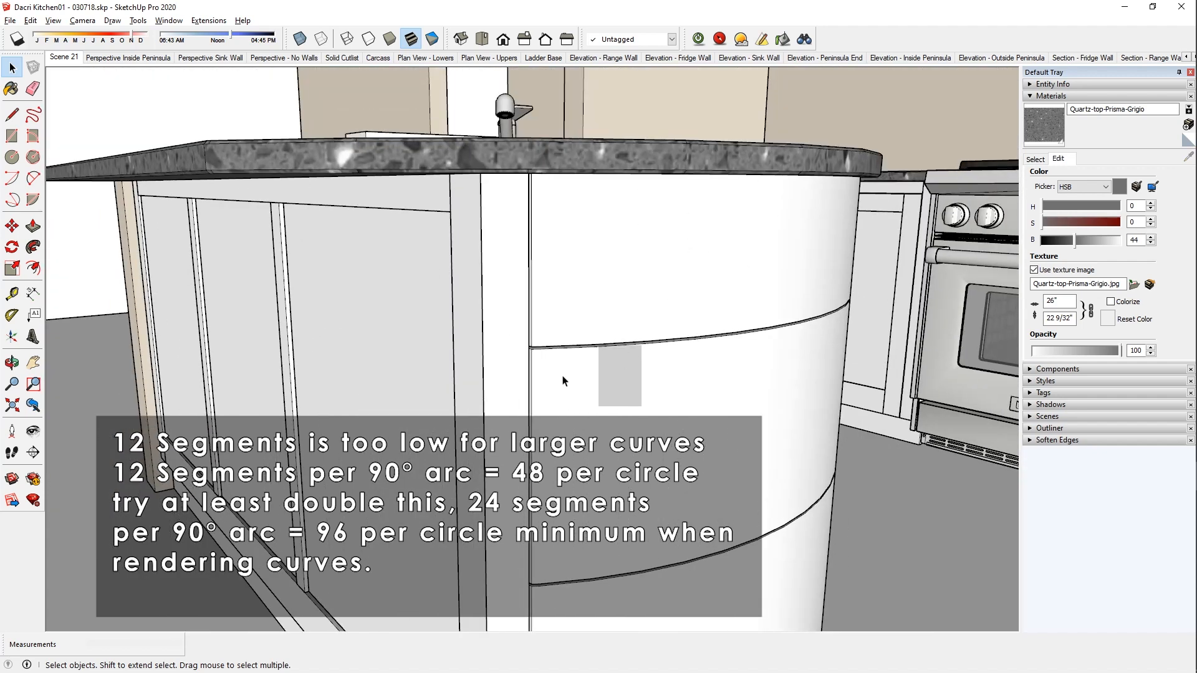
Open the vertical stile beside the peninsula's curved drawers for editing, select its front face and isolate it from the model.
{"action": "middle_click_drag", "start_coordinate": [466, 199], "coordinate": [492, 212]}
{"action": "double_click", "coordinate": [492, 212]}
{"action": "triple_click", "coordinate": [492, 214]}
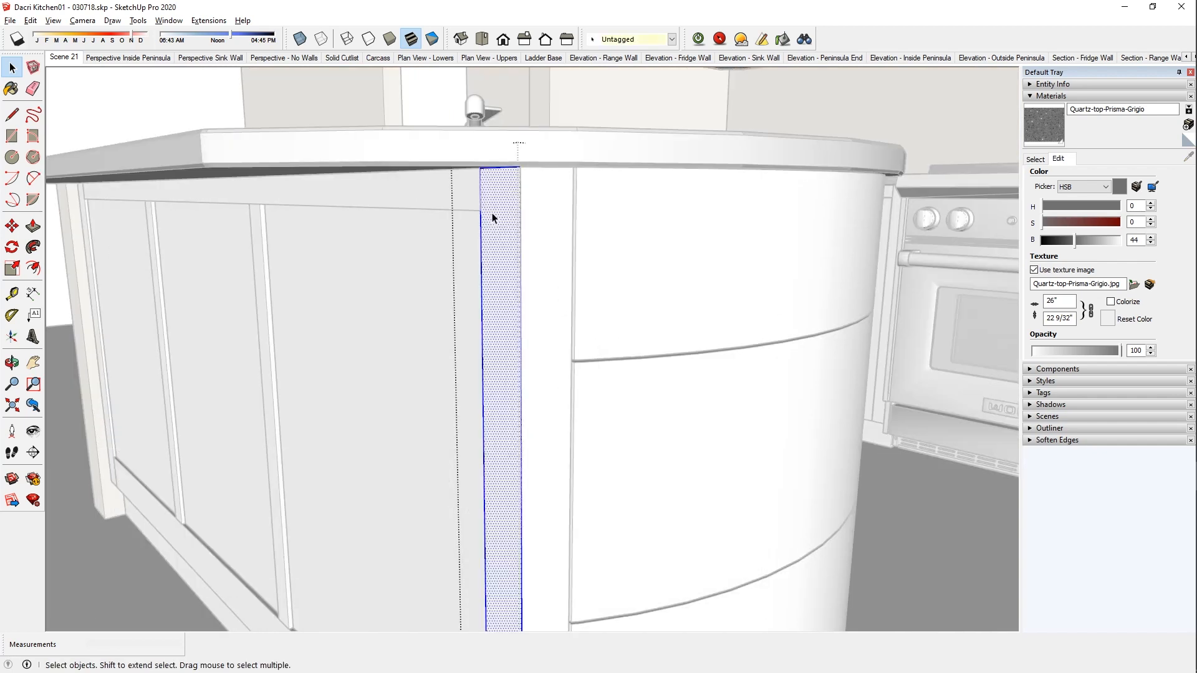
{"action": "key", "text": "h"}
{"action": "left_click", "coordinate": [501, 262]}
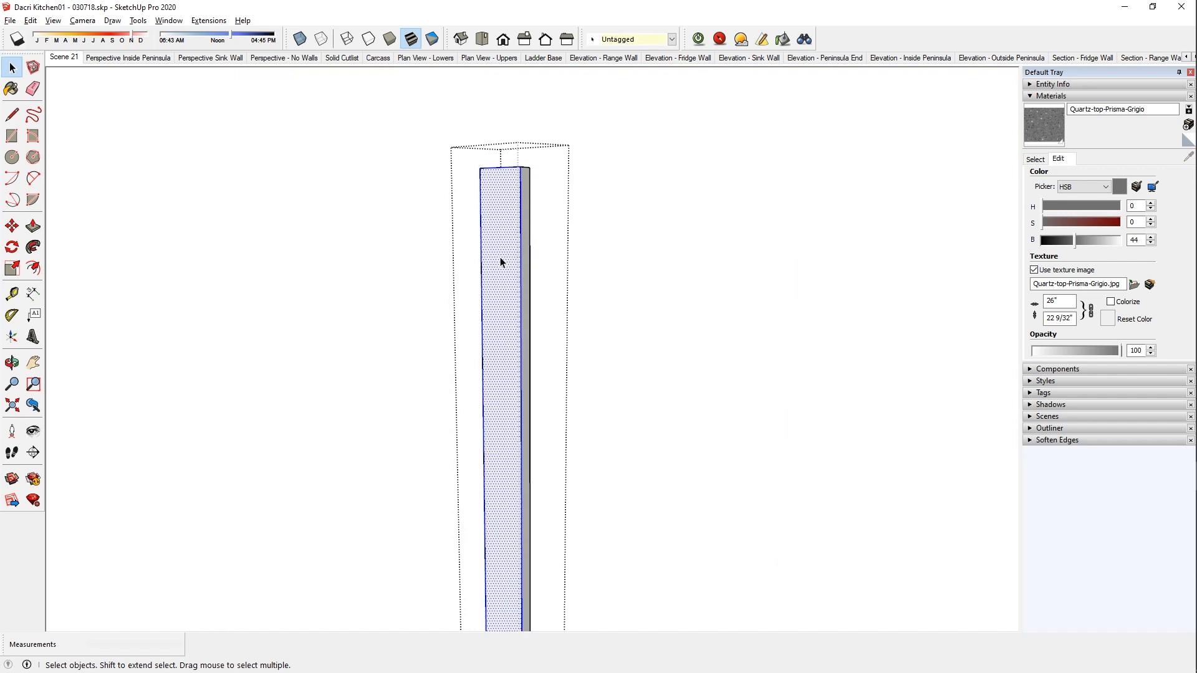
Bevel the edges of the stile's selected front face by about 3/32" with Twilight Render's Bevel Edges.
{"action": "right_click", "coordinate": [500, 262]}
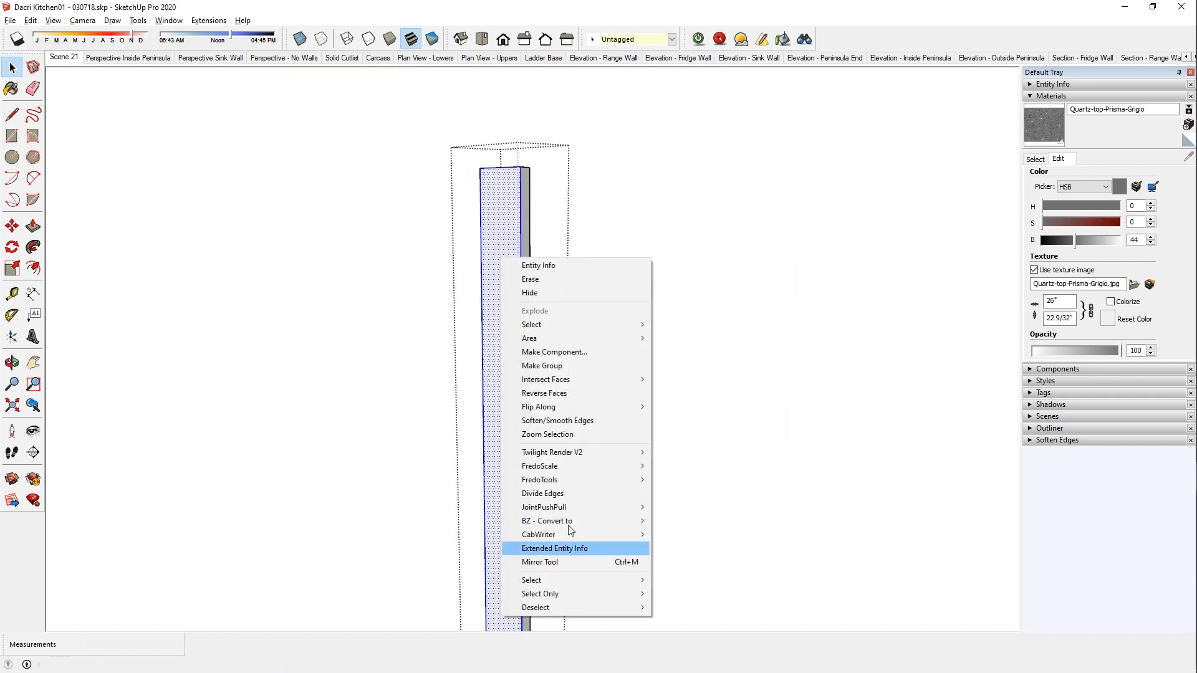
{"action": "mouse_move", "coordinate": [600, 452]}
{"action": "mouse_move", "coordinate": [679, 453]}
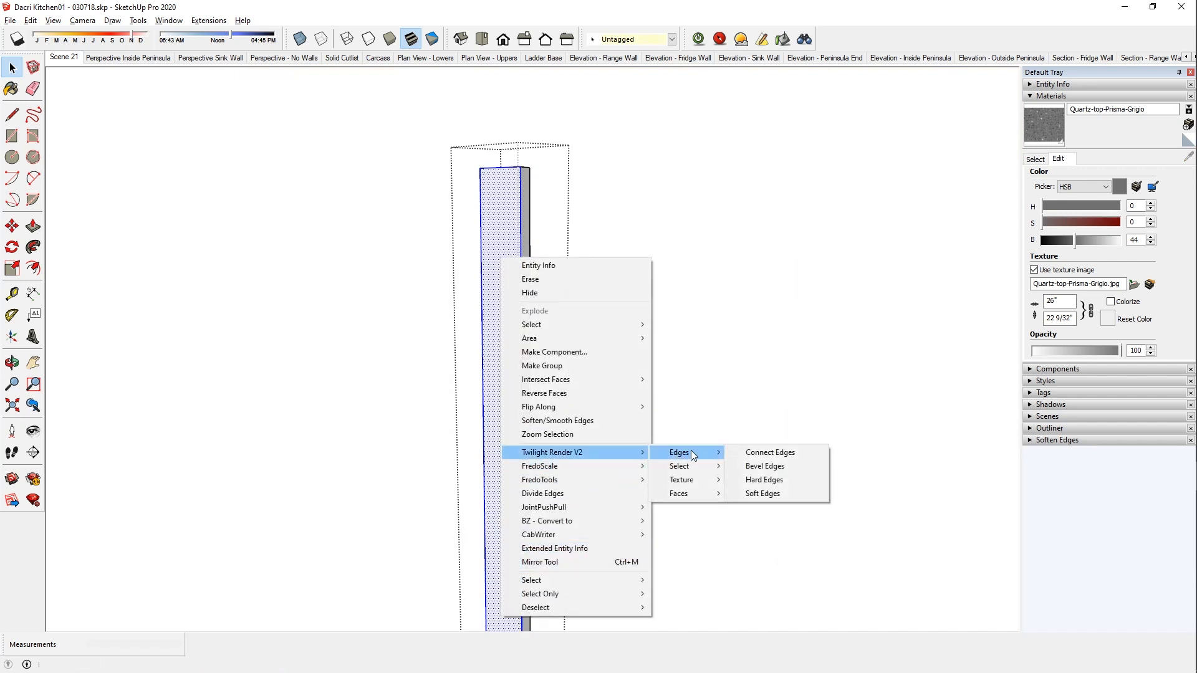
{"action": "left_click", "coordinate": [774, 466]}
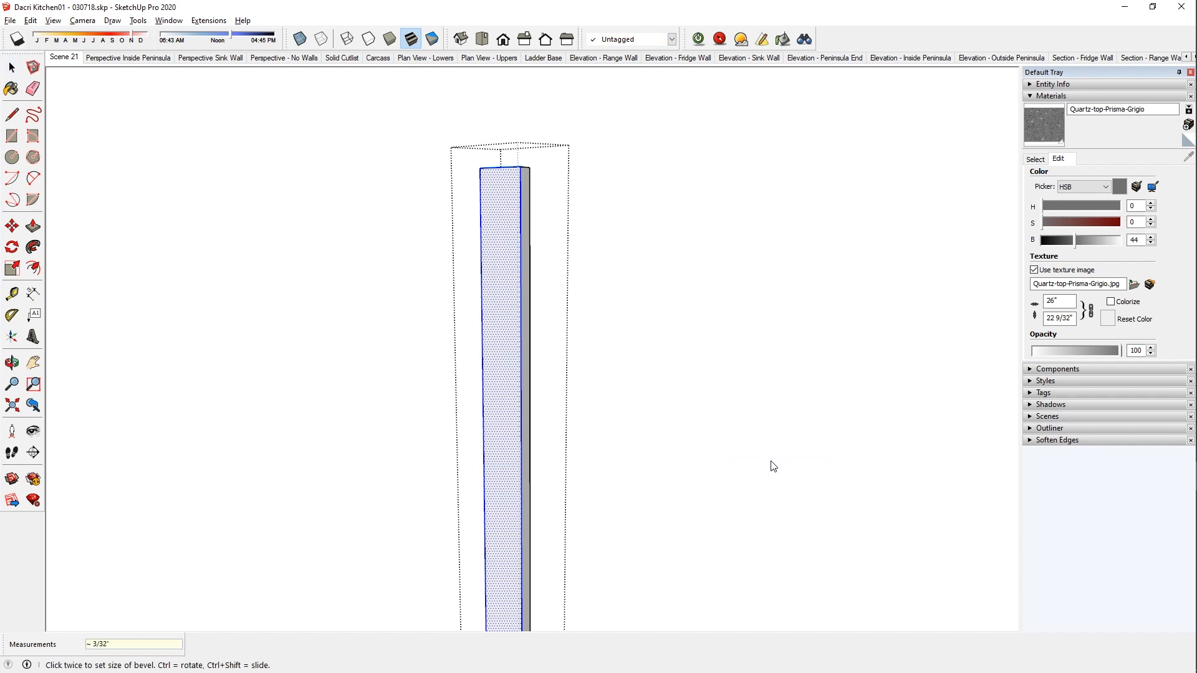
{"action": "key", "text": "Return"}
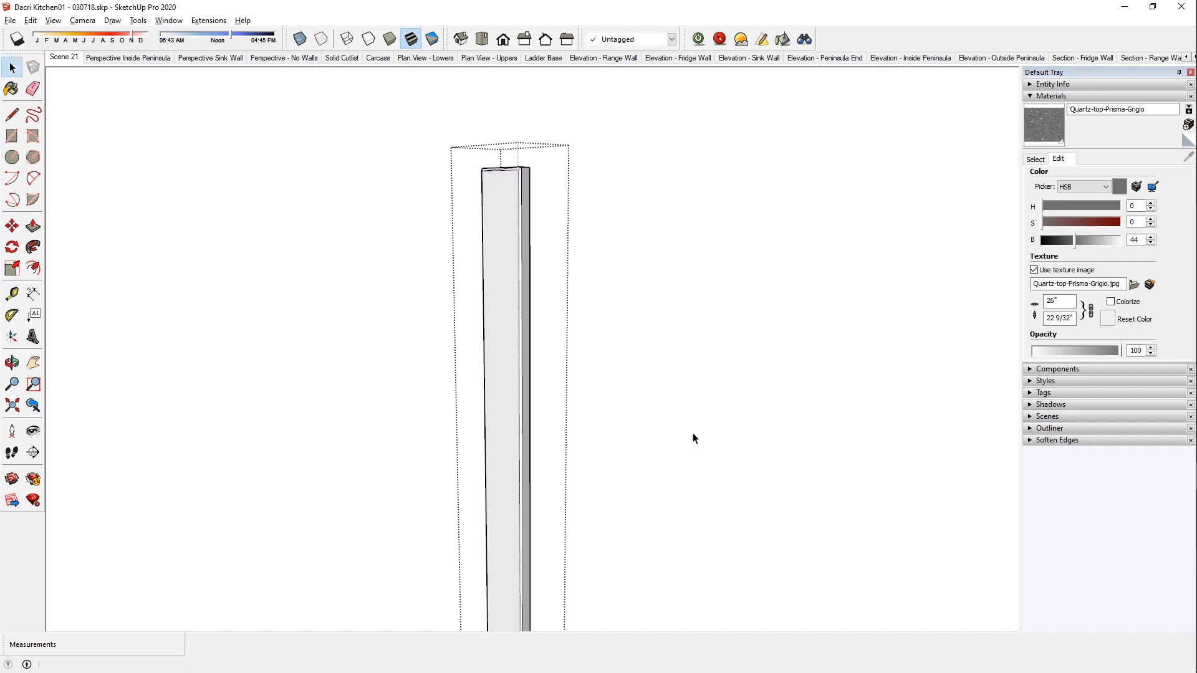
Select the front face of the next frame member and bevel its edges by 0.1" with Twilight Render's Bevel Edges.
{"action": "scroll", "coordinate": [661, 399], "scroll_direction": "down", "scroll_amount": 1}
{"action": "middle_click_drag", "start_coordinate": [530, 252], "coordinate": [593, 312]}
{"action": "scroll", "coordinate": [510, 213], "scroll_direction": "up", "scroll_amount": 2}
{"action": "middle_click_drag", "start_coordinate": [513, 213], "coordinate": [505, 190]}
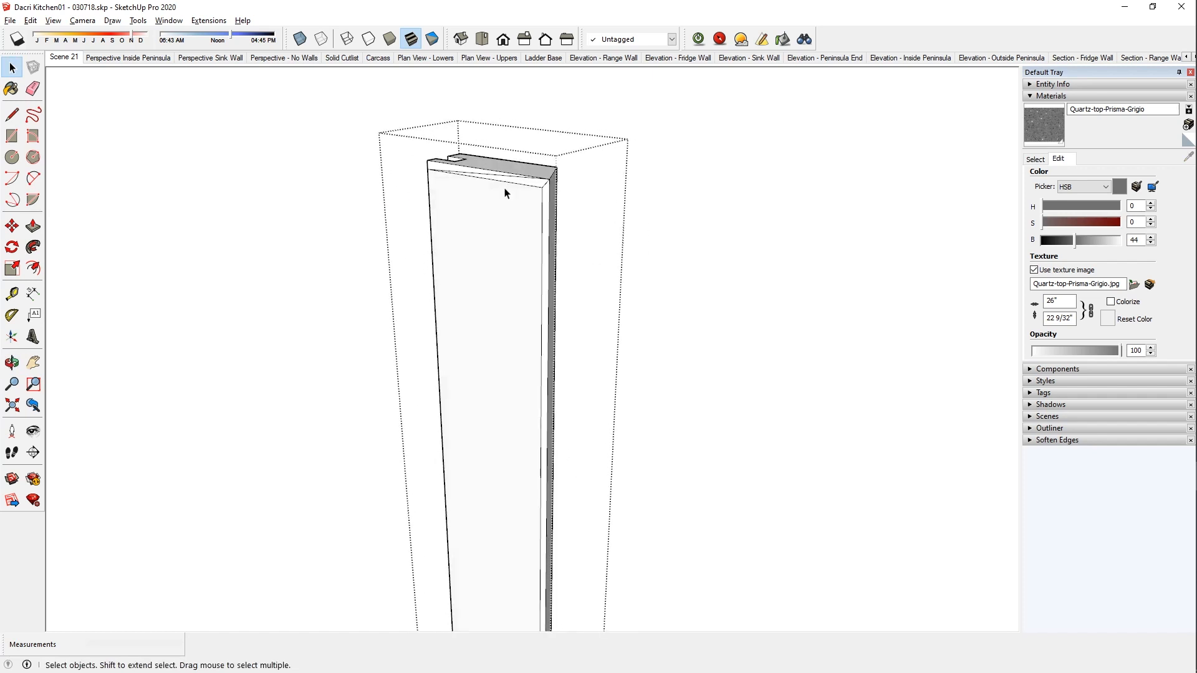
{"action": "scroll", "coordinate": [540, 194], "scroll_direction": "up", "scroll_amount": 5}
{"action": "middle_click_drag", "start_coordinate": [567, 296], "coordinate": [395, 139]}
{"action": "left_click", "coordinate": [395, 139]}
{"action": "middle_click_drag", "start_coordinate": [490, 354], "coordinate": [409, 217]}
{"action": "left_click", "coordinate": [392, 147]}
{"action": "left_click", "coordinate": [393, 148]}
{"action": "double_click", "coordinate": [393, 146]}
{"action": "right_click", "coordinate": [392, 143]}
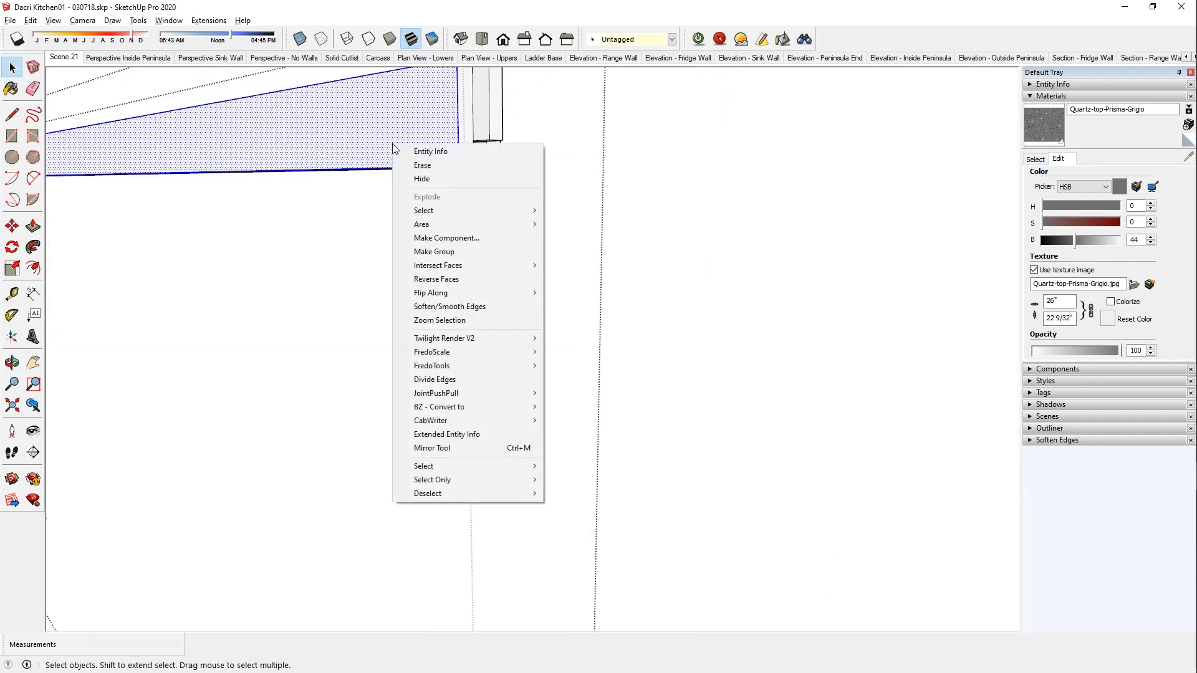
{"action": "mouse_move", "coordinate": [515, 338]}
{"action": "mouse_move", "coordinate": [580, 337]}
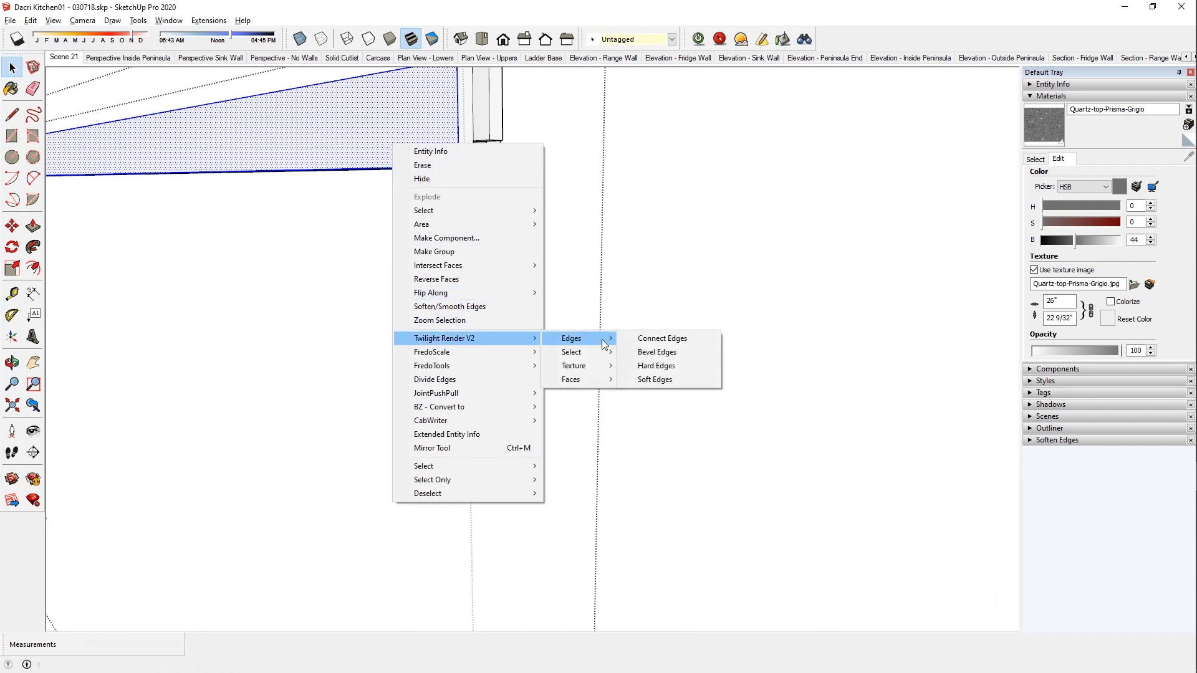
{"action": "left_click", "coordinate": [664, 357]}
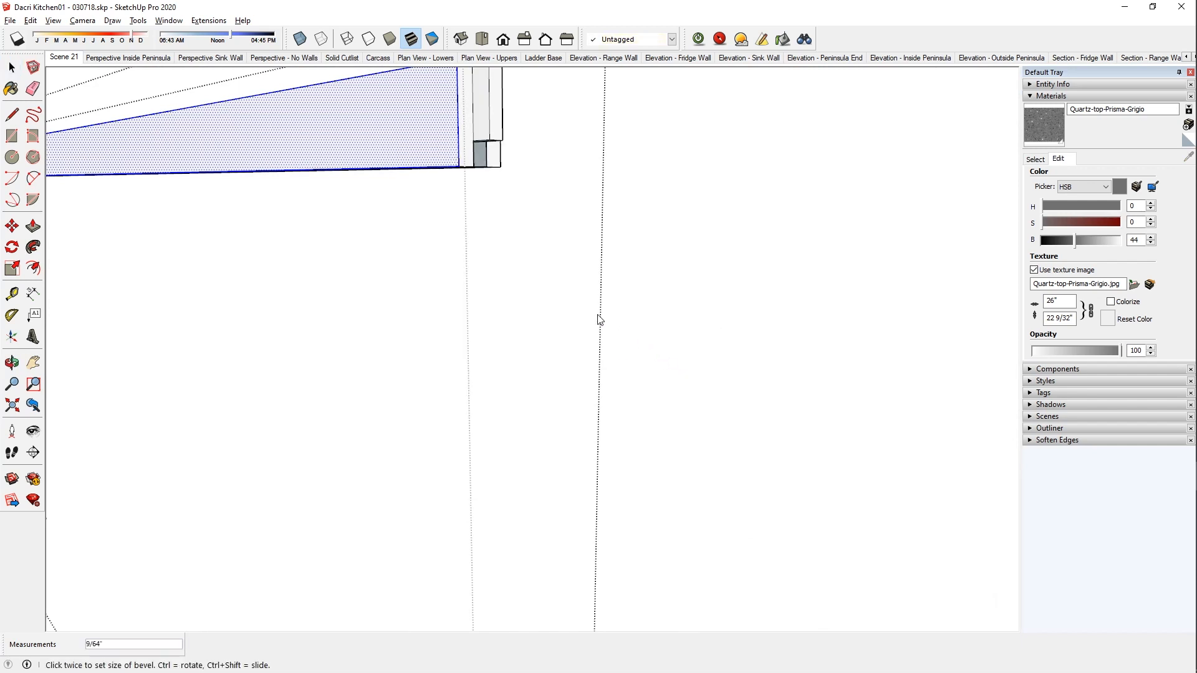
{"action": "type", "text": ".1"}
{"action": "key", "text": "Return"}
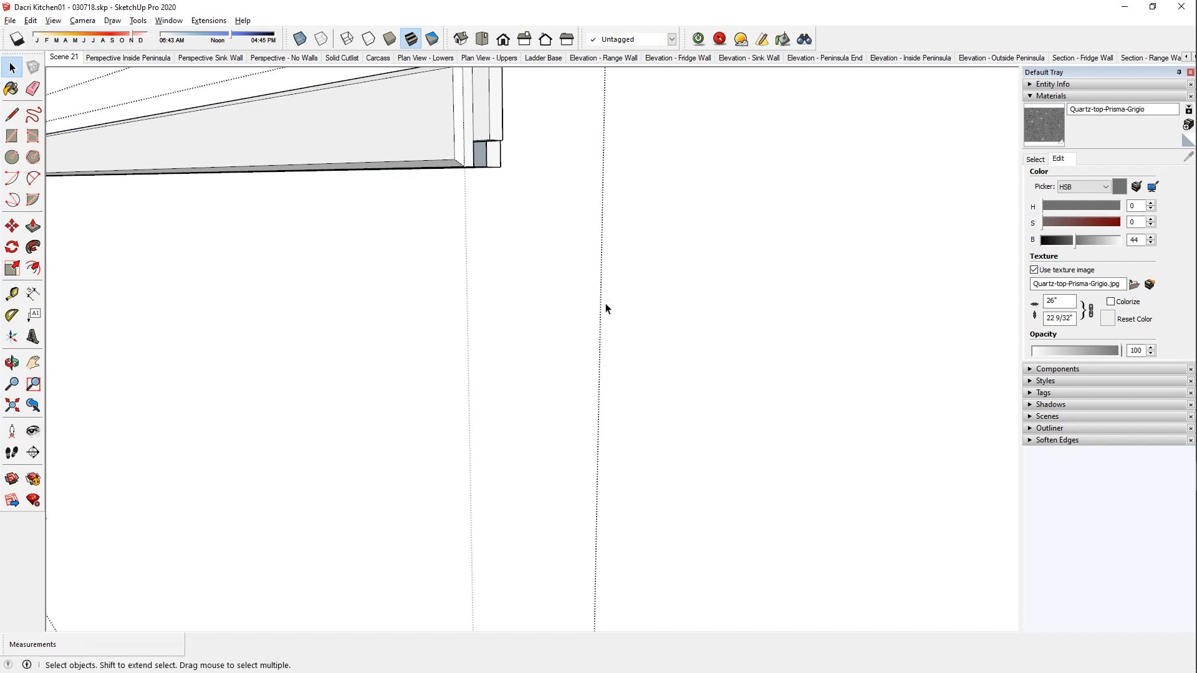
Select the front face of the narrow vertical stile and bevel its edges with Twilight Render's Bevel Edges.
{"action": "scroll", "coordinate": [617, 323], "scroll_direction": "down", "scroll_amount": 3}
{"action": "middle_click_drag", "start_coordinate": [503, 320], "coordinate": [441, 238]}
{"action": "middle_click_drag", "start_coordinate": [551, 159], "coordinate": [686, 93], "text": "shift"}
{"action": "middle_click_drag", "start_coordinate": [292, 357], "coordinate": [447, 339]}
{"action": "scroll", "coordinate": [448, 339], "scroll_direction": "up", "scroll_amount": 2}
{"action": "triple_click", "coordinate": [501, 263]}
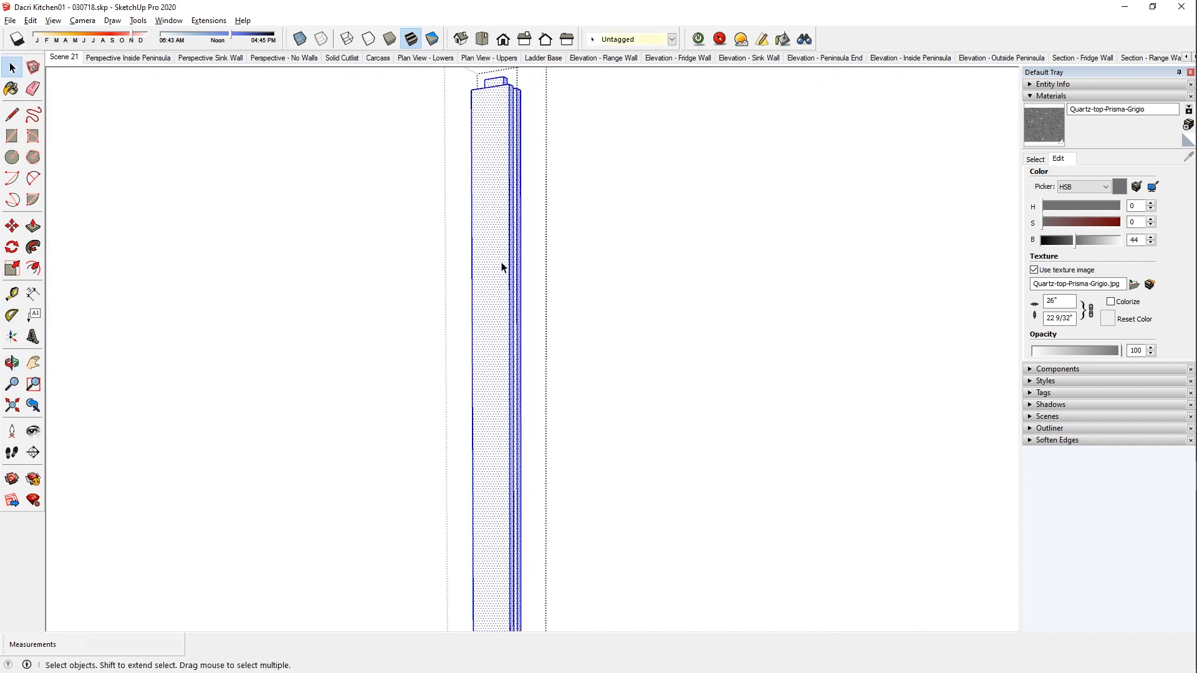
{"action": "left_click", "coordinate": [495, 260]}
{"action": "middle_click_drag", "start_coordinate": [495, 265], "coordinate": [509, 334]}
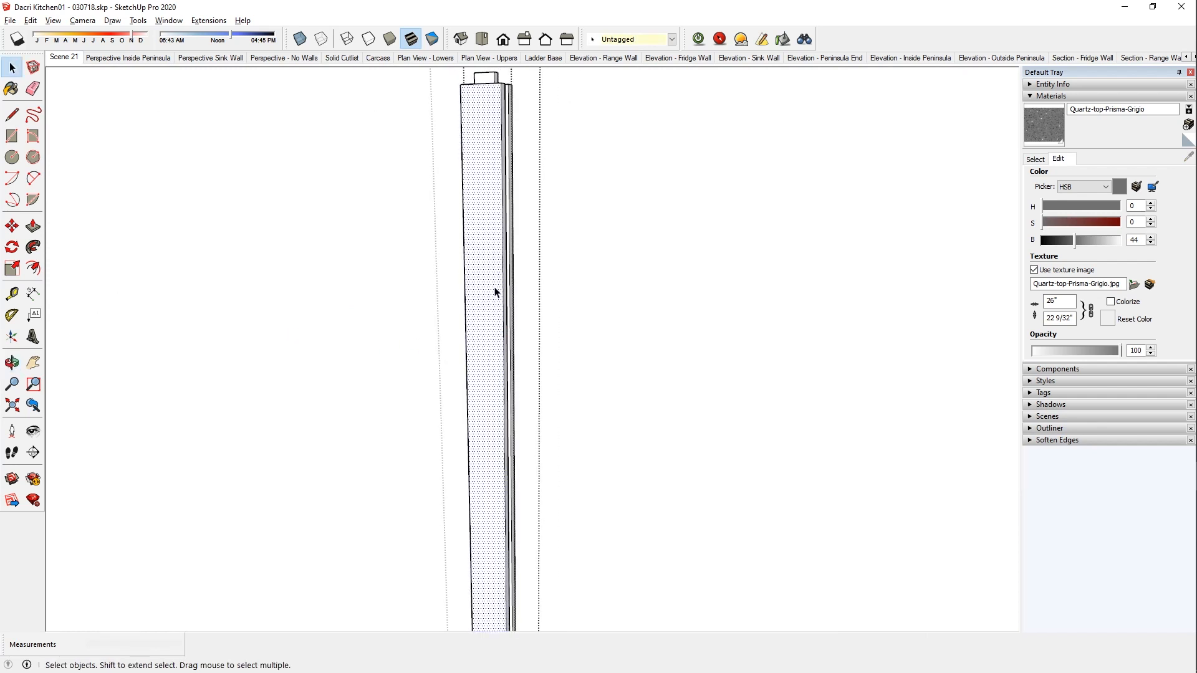
{"action": "right_click", "coordinate": [493, 289]}
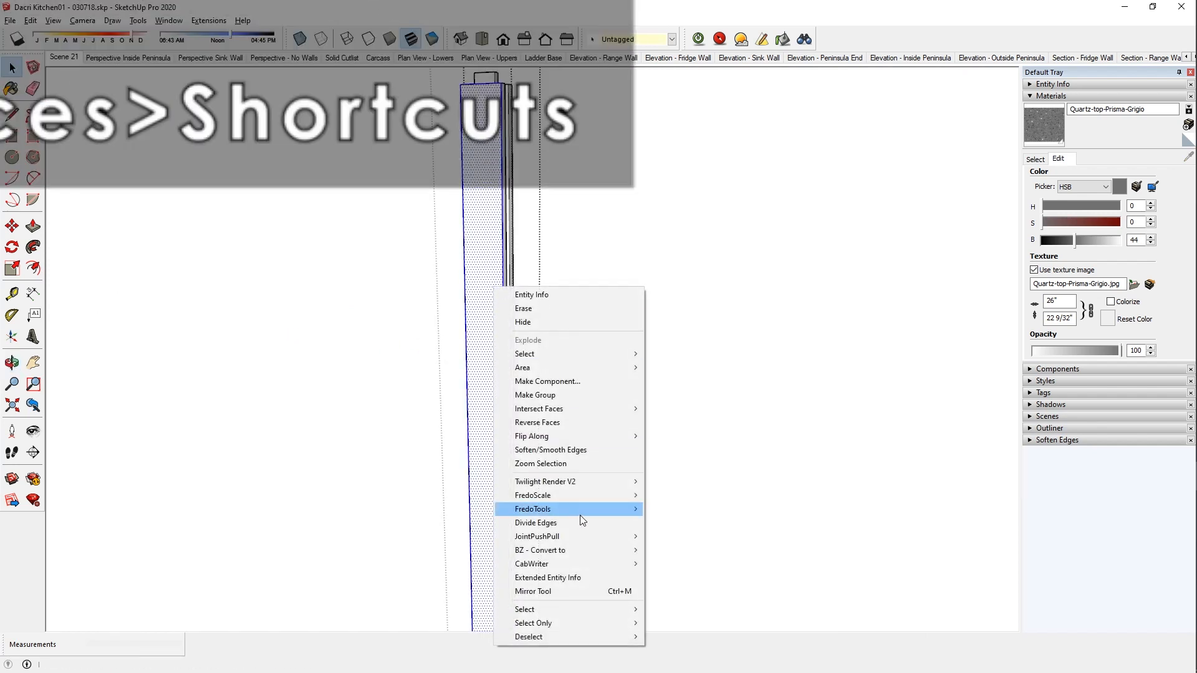
{"action": "mouse_move", "coordinate": [629, 480]}
{"action": "mouse_move", "coordinate": [676, 482]}
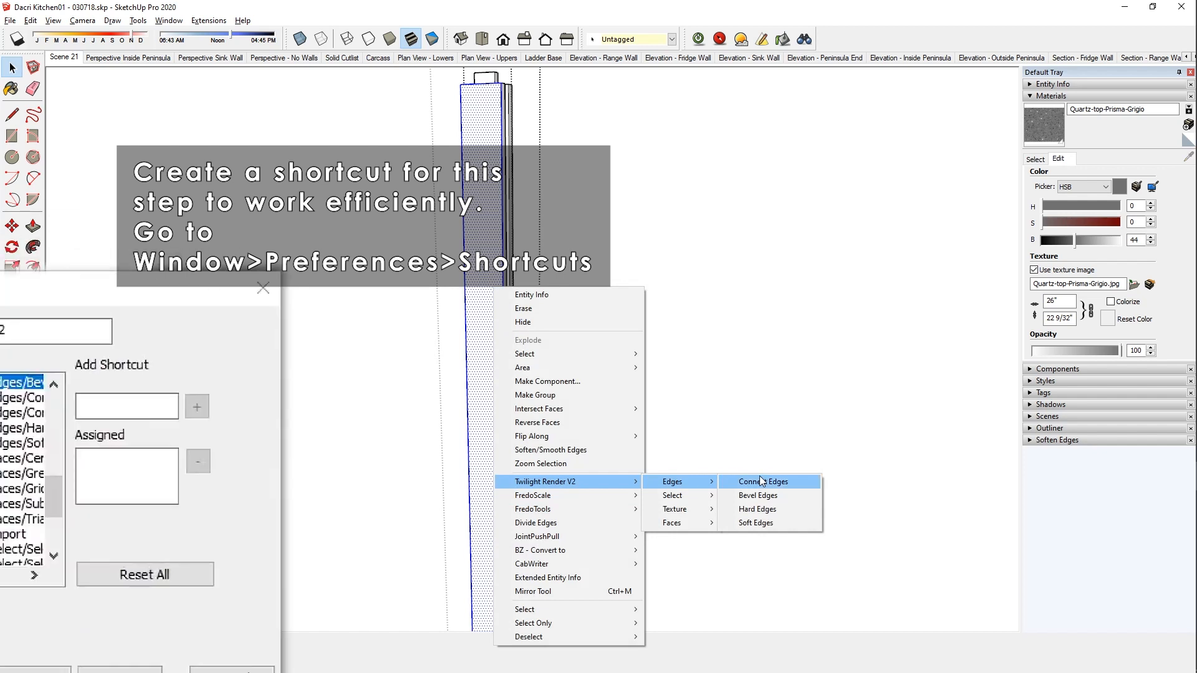
{"action": "left_click", "coordinate": [757, 497]}
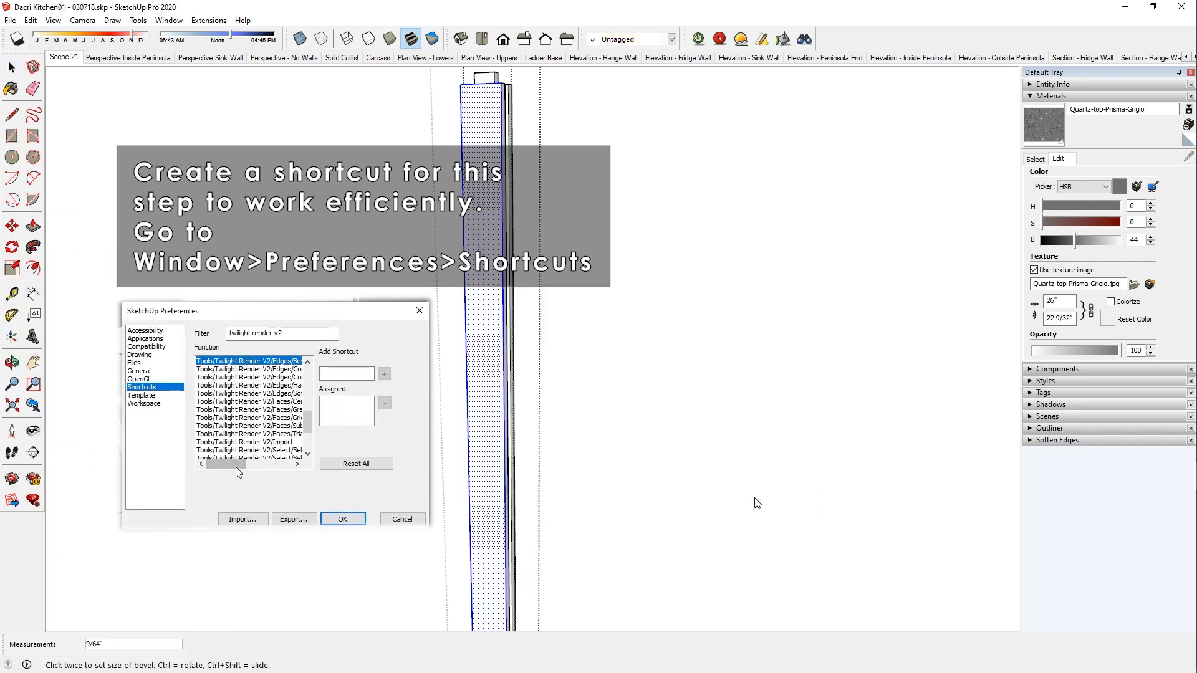
{"action": "left_click", "coordinate": [753, 502]}
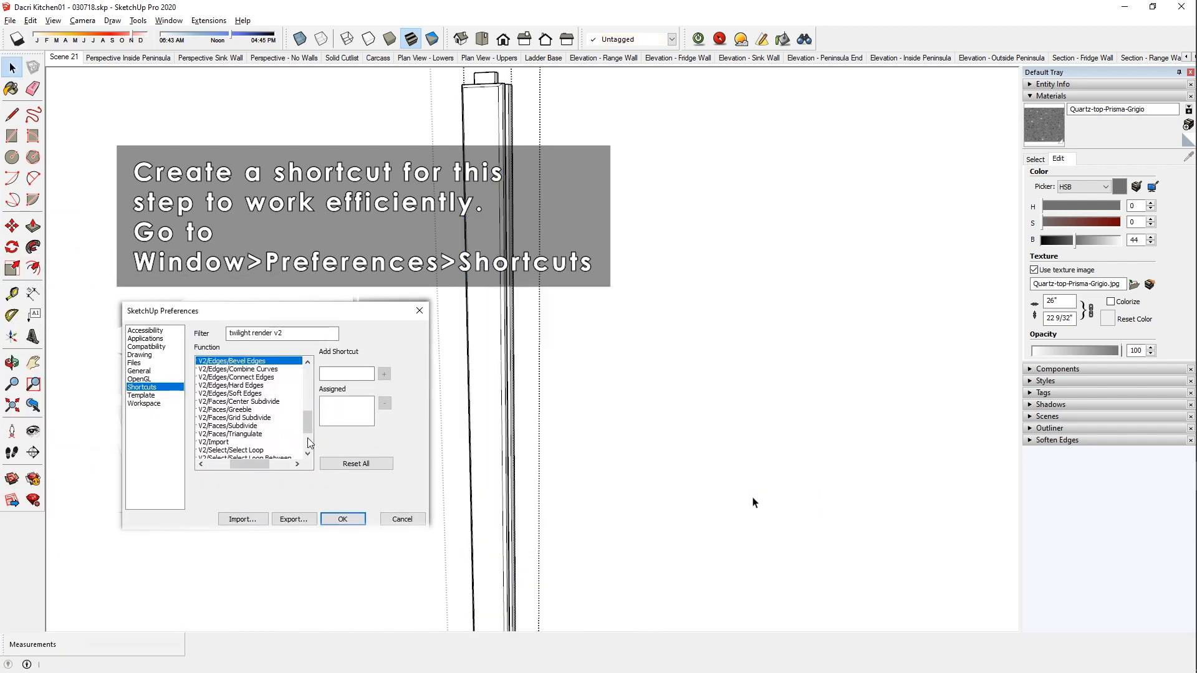
Select the front face of the long horizontal rail and bevel its edges with Twilight Render's Bevel Edges.
{"action": "middle_click_drag", "start_coordinate": [478, 306], "coordinate": [844, 393]}
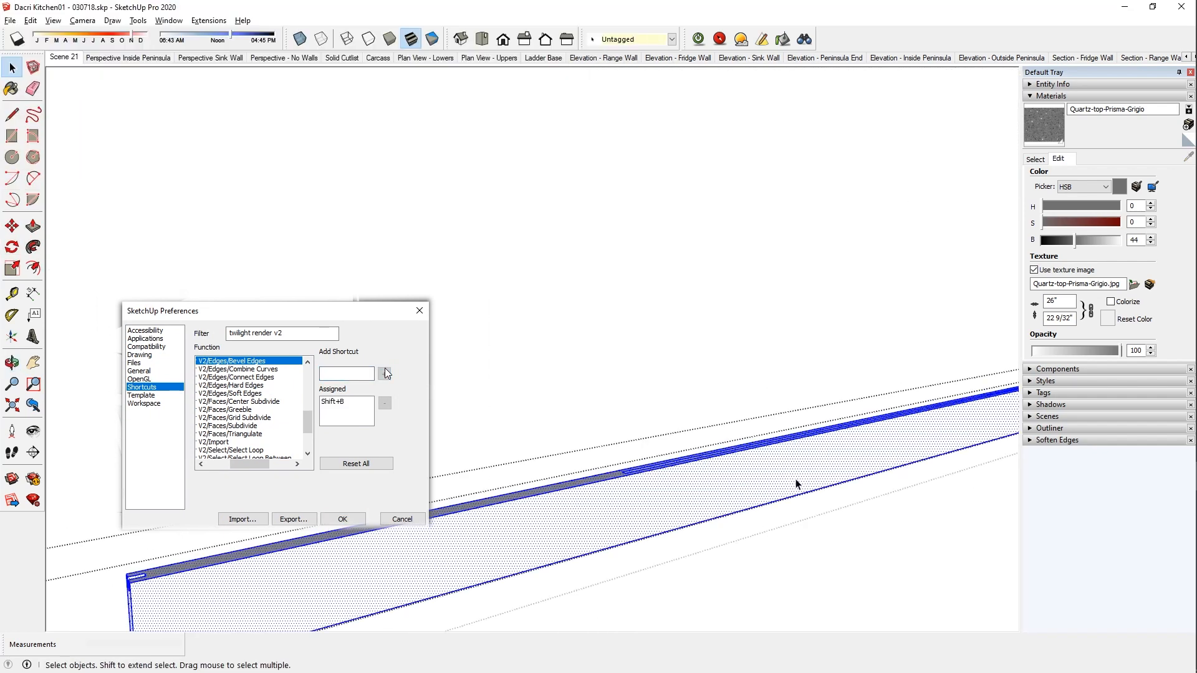
{"action": "right_click", "coordinate": [797, 482]}
{"action": "right_click", "coordinate": [764, 481]}
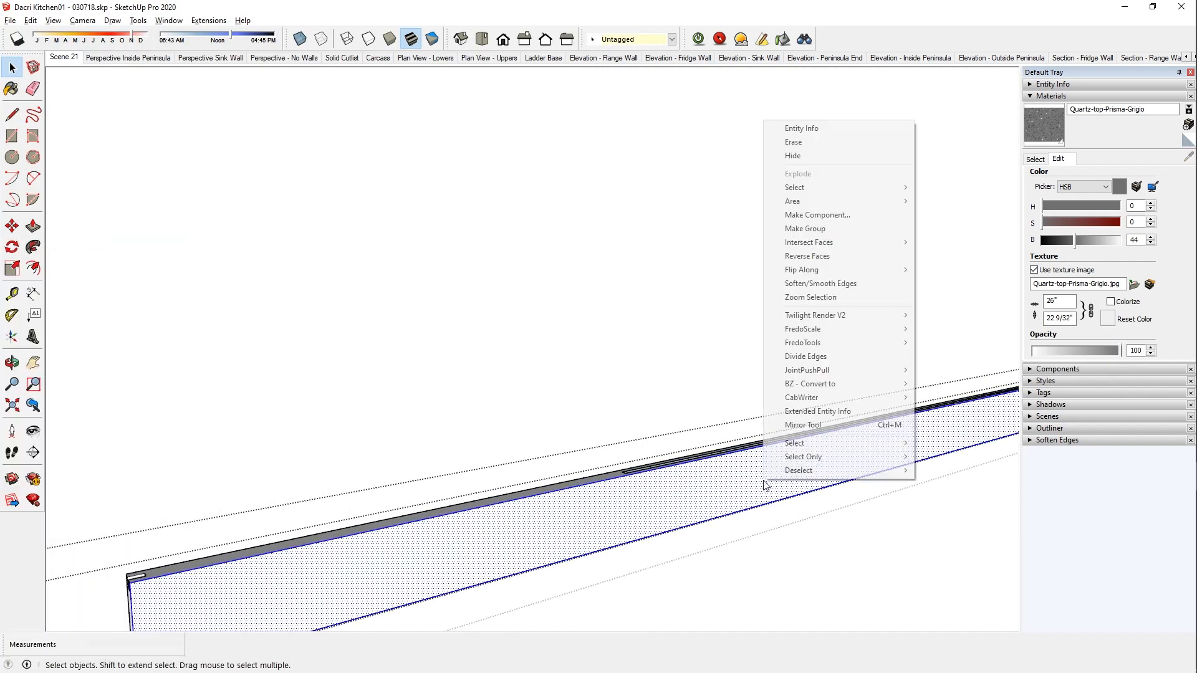
{"action": "mouse_move", "coordinate": [813, 314]}
{"action": "mouse_move", "coordinate": [942, 315]}
{"action": "left_click", "coordinate": [999, 321]}
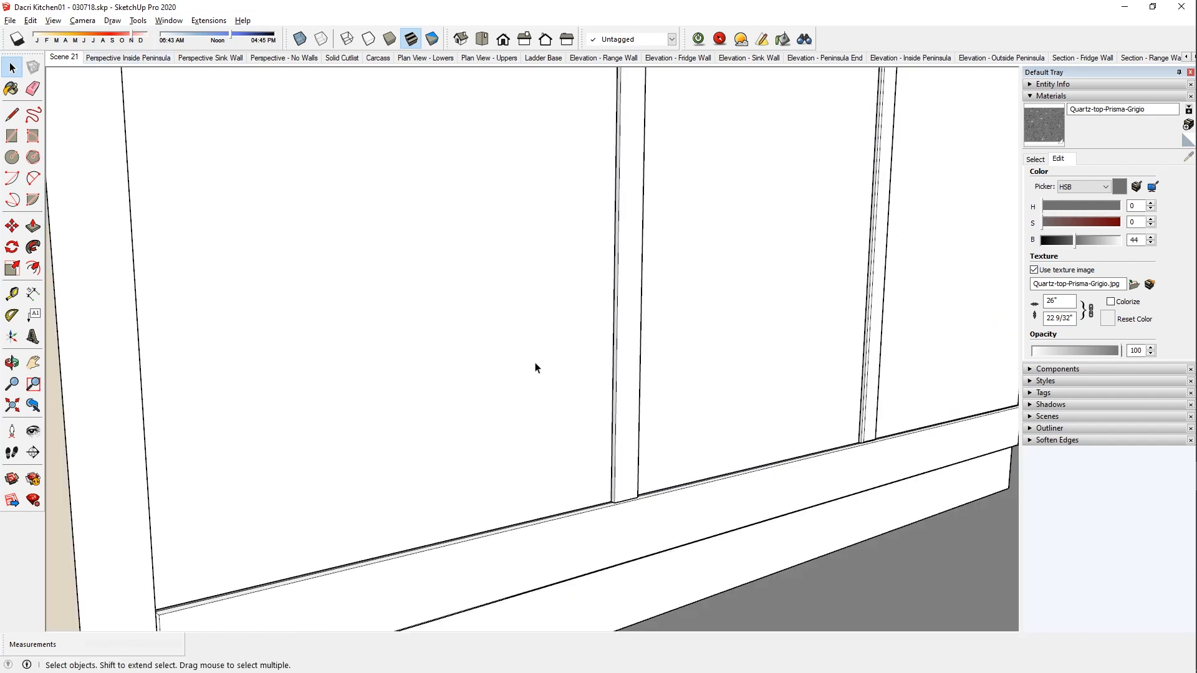
Unlock the bottom rail of the upper cabinet door nearest the frame's end stile, and clear the selection.
{"action": "scroll", "coordinate": [537, 368], "scroll_direction": "down", "scroll_amount": 10}
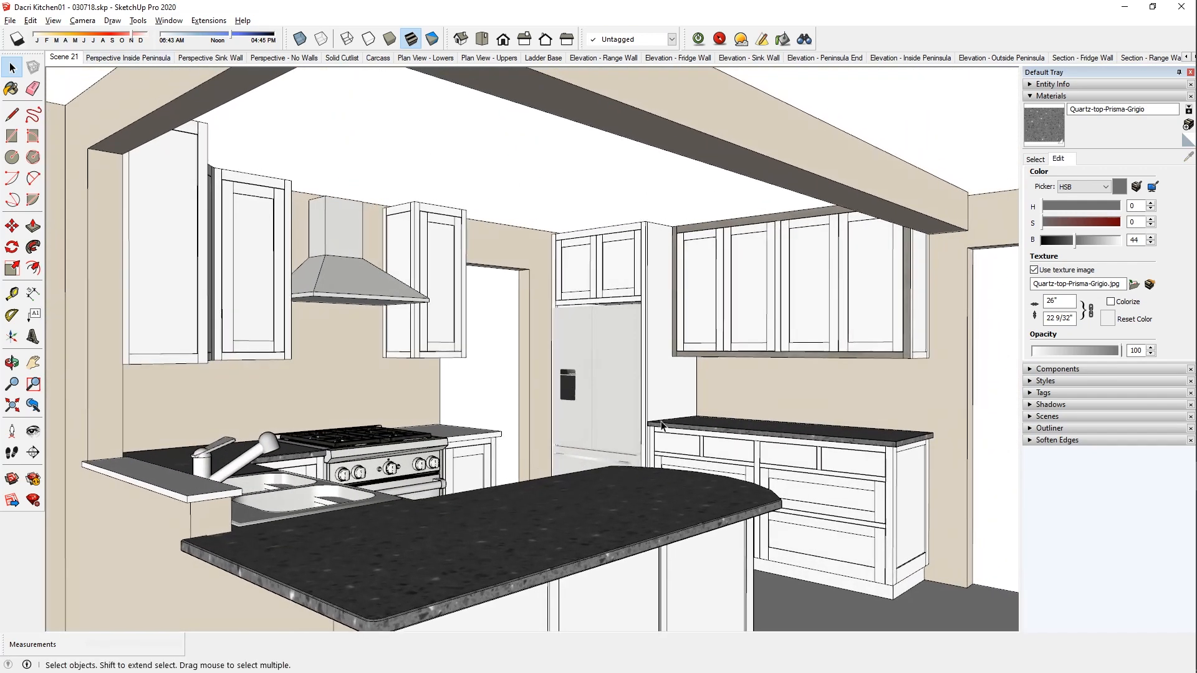
{"action": "scroll", "coordinate": [892, 329], "scroll_direction": "up", "scroll_amount": 10}
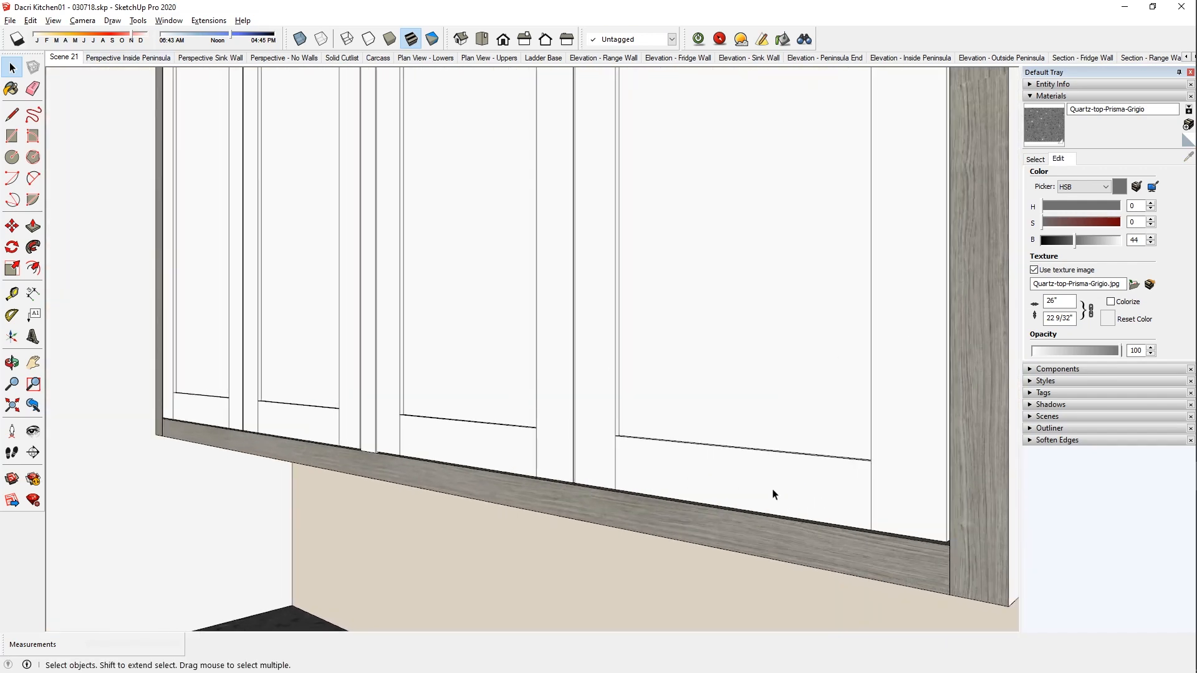
{"action": "left_click", "coordinate": [792, 489]}
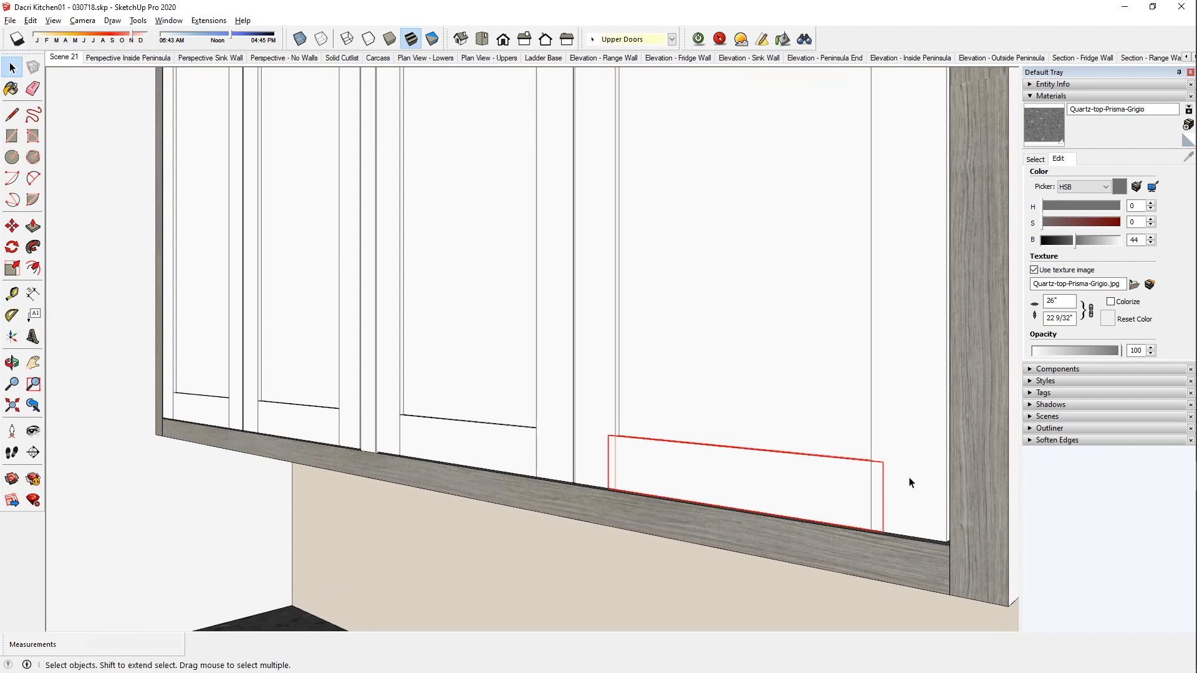
{"action": "right_click", "coordinate": [715, 483]}
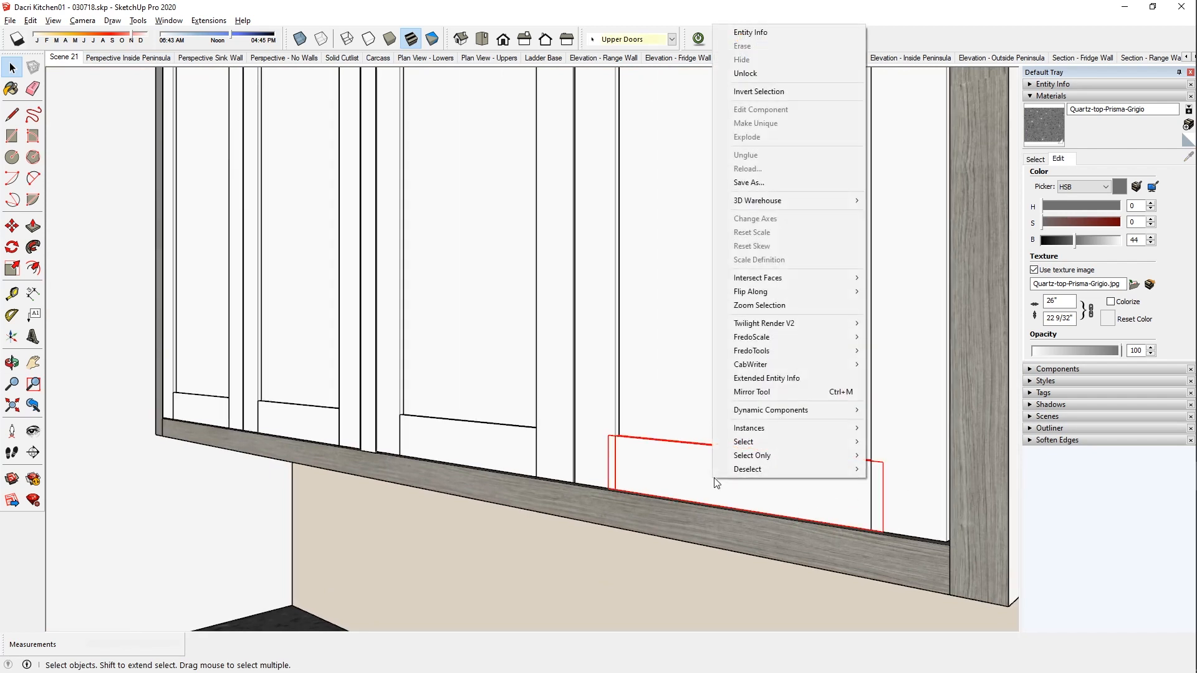
{"action": "left_click", "coordinate": [741, 72]}
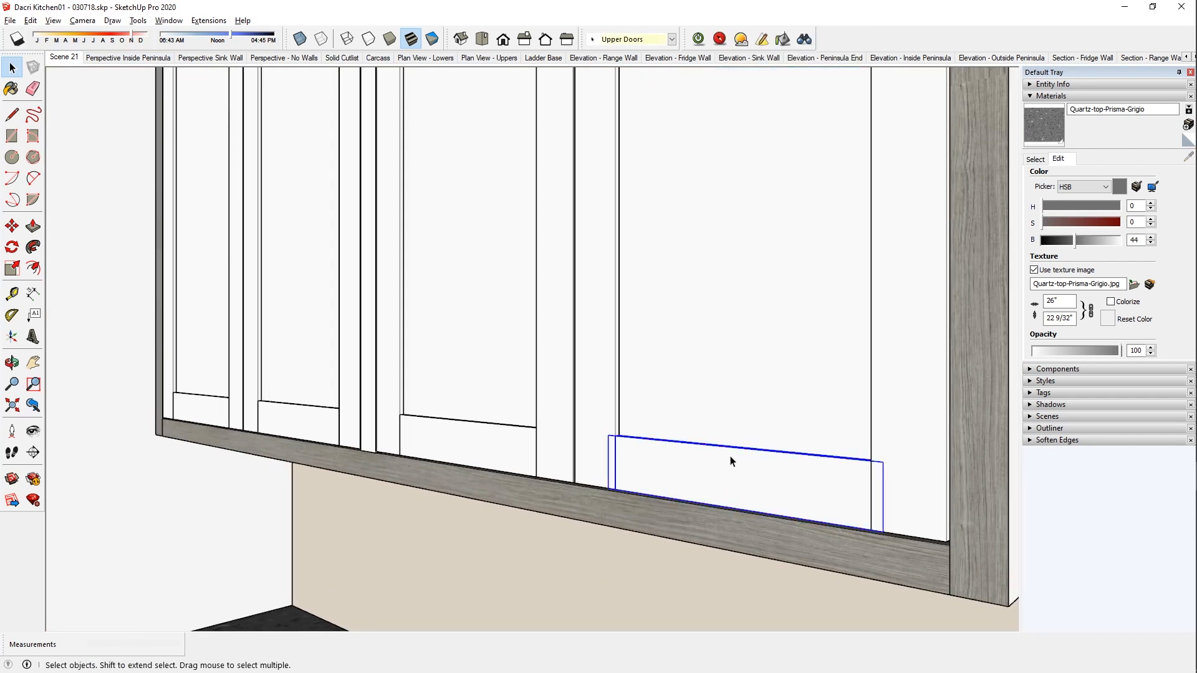
{"action": "scroll", "coordinate": [698, 497], "scroll_direction": "up", "scroll_amount": 2}
{"action": "key", "text": "ctrl+t"}
Sample the walnut material from the upper cabinet frame's bottom rail, open that rail for editing and select its front face.
{"action": "key", "text": "b"}
{"action": "mouse_move", "coordinate": [935, 564]}
{"action": "middle_mouse_down"}
{"action": "mouse_move", "coordinate": [953, 569]}
{"action": "mouse_move", "coordinate": [849, 572]}
{"action": "middle_mouse_up"}
{"action": "mouse_move", "coordinate": [663, 527]}
{"action": "middle_mouse_down"}
{"action": "mouse_move", "coordinate": [690, 492]}
{"action": "mouse_move", "coordinate": [627, 489]}
{"action": "mouse_move", "coordinate": [713, 558]}
{"action": "mouse_move", "coordinate": [691, 430]}
{"action": "middle_mouse_up"}
{"action": "scroll", "coordinate": [673, 501], "scroll_direction": "up", "scroll_amount": 5}
{"action": "scroll", "coordinate": [689, 429], "scroll_direction": "down", "scroll_amount": 2}
{"action": "key", "text": "space"}
{"action": "middle_click_drag", "start_coordinate": [764, 469], "coordinate": [607, 393]}
{"action": "scroll", "coordinate": [618, 405], "scroll_direction": "up", "scroll_amount": 2}
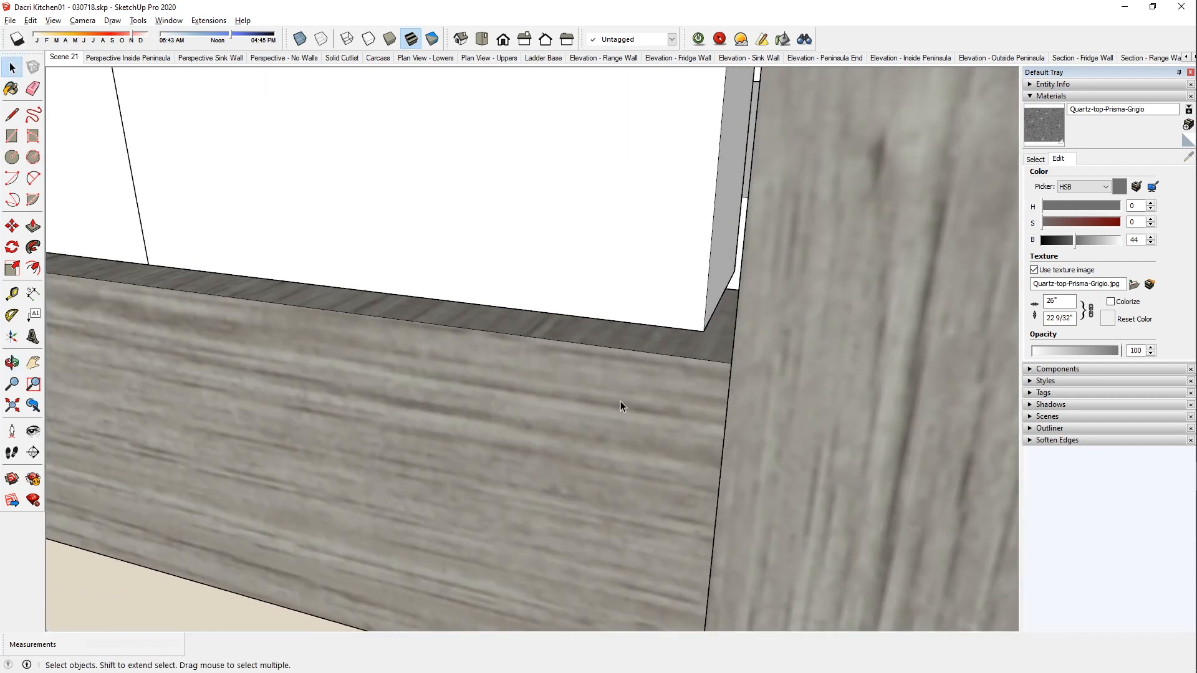
{"action": "key", "text": "b"}
{"action": "left_click", "coordinate": [620, 402], "text": "alt"}
{"action": "key", "text": "space"}
{"action": "middle_click_drag", "start_coordinate": [620, 401], "coordinate": [609, 399]}
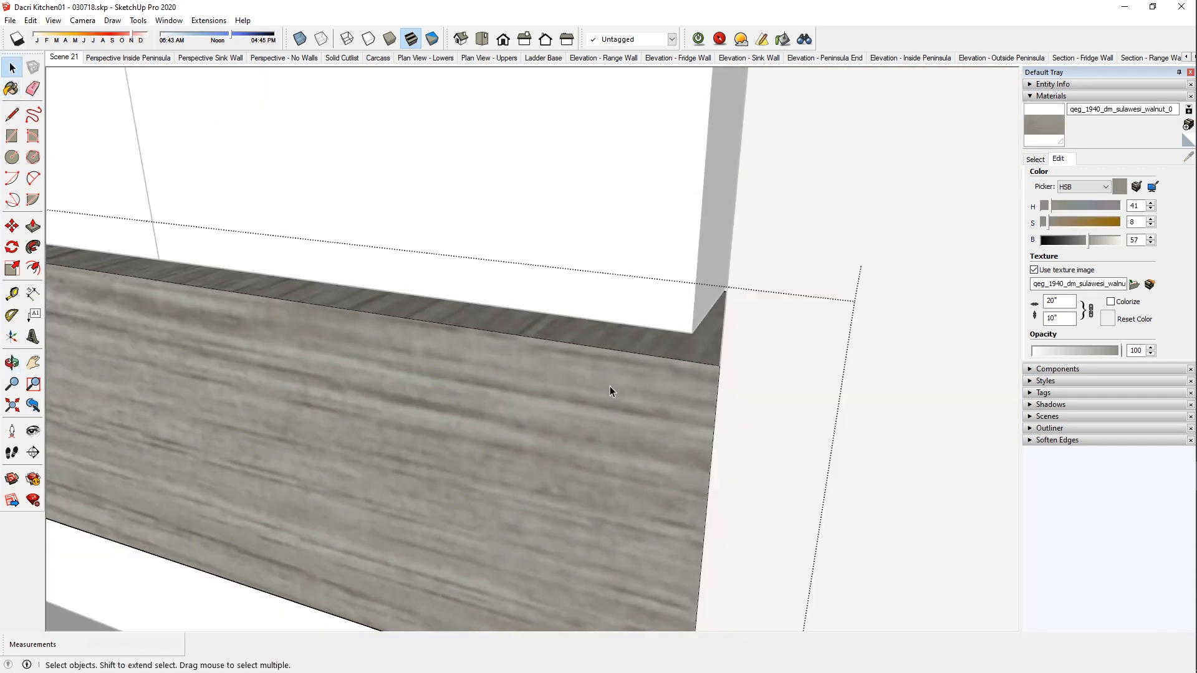
{"action": "double_click", "coordinate": [611, 402]}
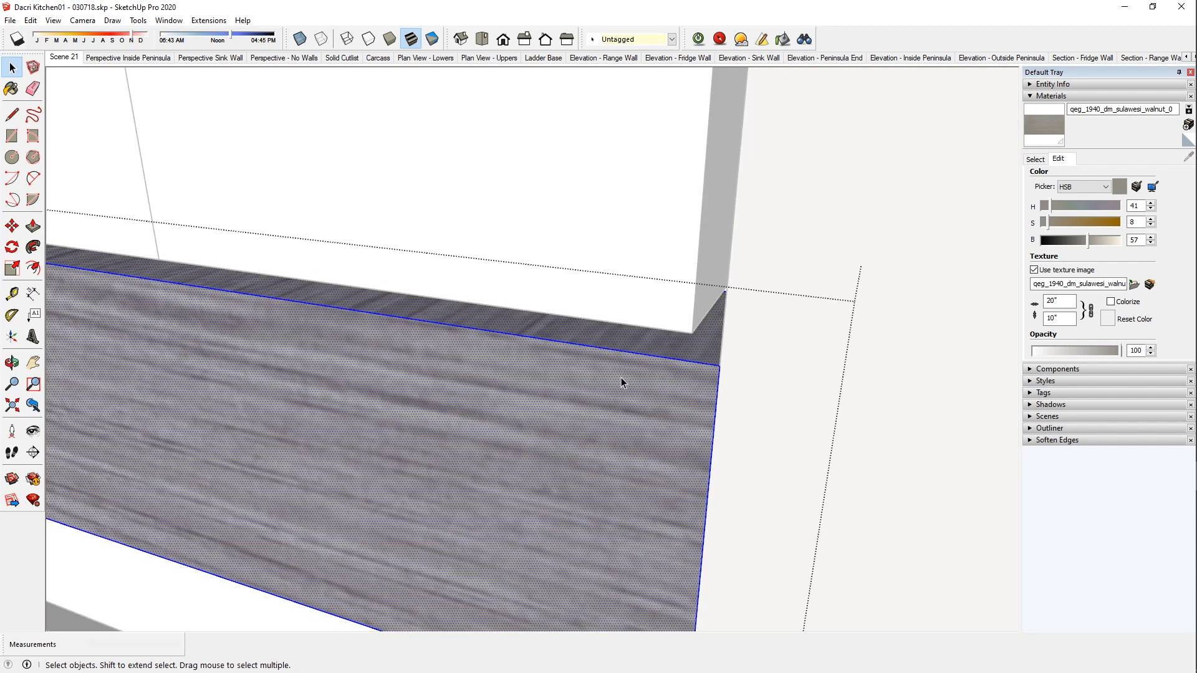
Repaint the rail's narrow upper face with the sampled walnut material so its grain follows the rail's length.
{"action": "left_click", "coordinate": [627, 375]}
{"action": "key", "text": "Escape"}
{"action": "key", "text": "b"}
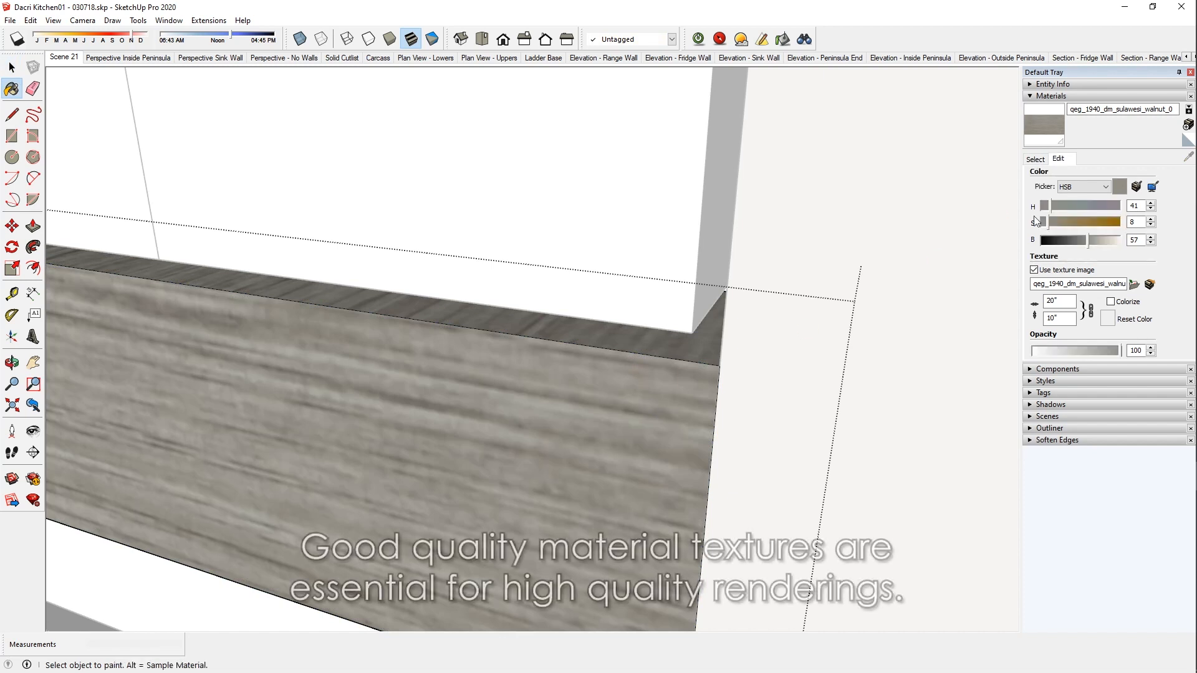
{"action": "middle_click_drag", "start_coordinate": [665, 404], "coordinate": [658, 402]}
{"action": "key", "text": "shift"}
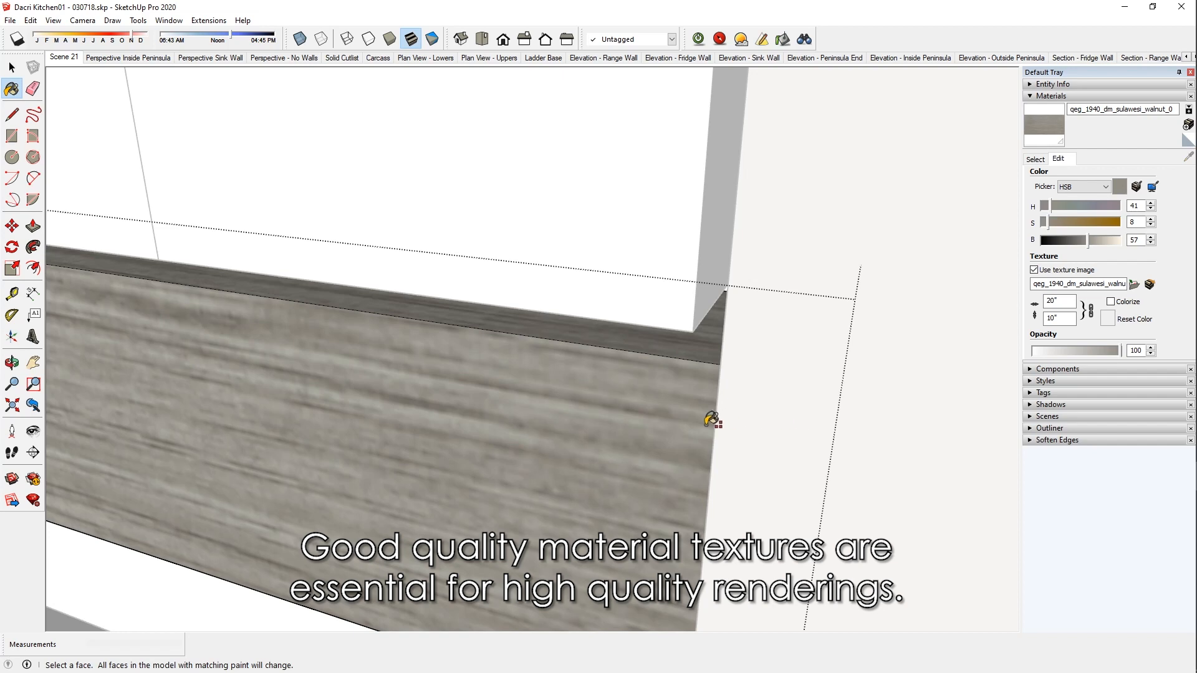
{"action": "mouse_move", "coordinate": [655, 430]}
{"action": "middle_mouse_down"}
{"action": "mouse_move", "coordinate": [601, 441]}
{"action": "mouse_move", "coordinate": [663, 449]}
{"action": "middle_mouse_up"}
Reposition the walnut texture on the rail's front face, rotating it by 90° so the grain runs vertically.
{"action": "key", "text": "space"}
{"action": "right_click", "coordinate": [624, 406]}
{"action": "mouse_move", "coordinate": [698, 222]}
{"action": "left_click", "coordinate": [793, 220]}
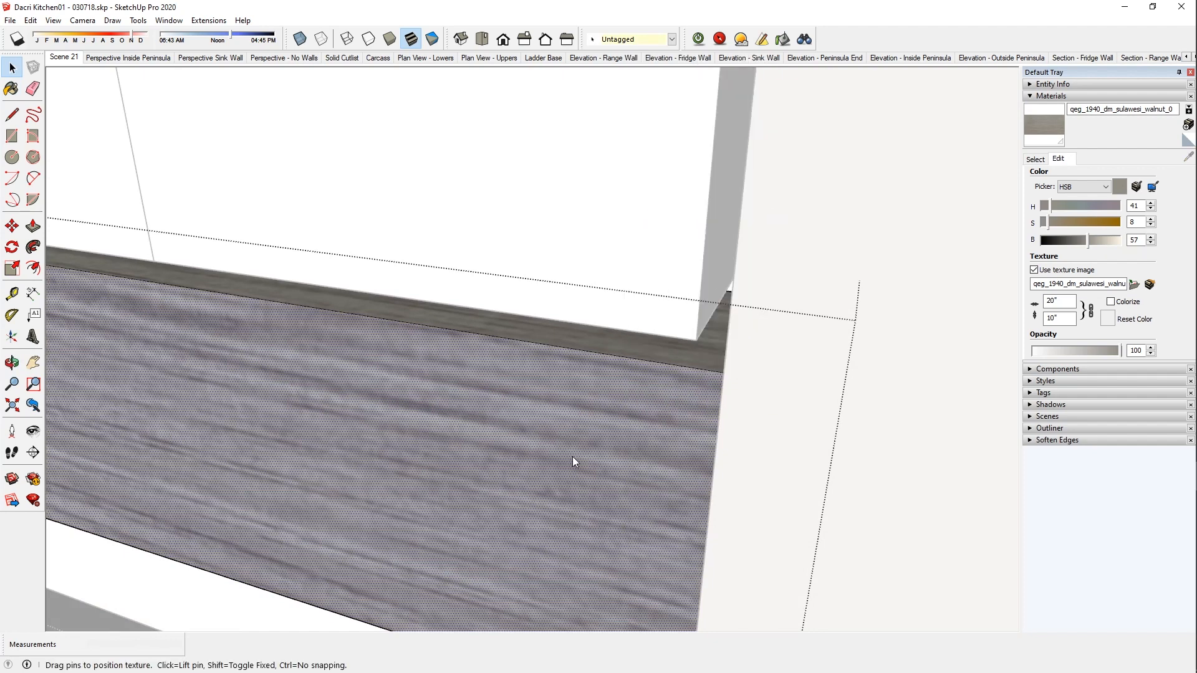
{"action": "right_click", "coordinate": [572, 457]}
{"action": "mouse_move", "coordinate": [605, 508]}
{"action": "left_click", "coordinate": [676, 506]}
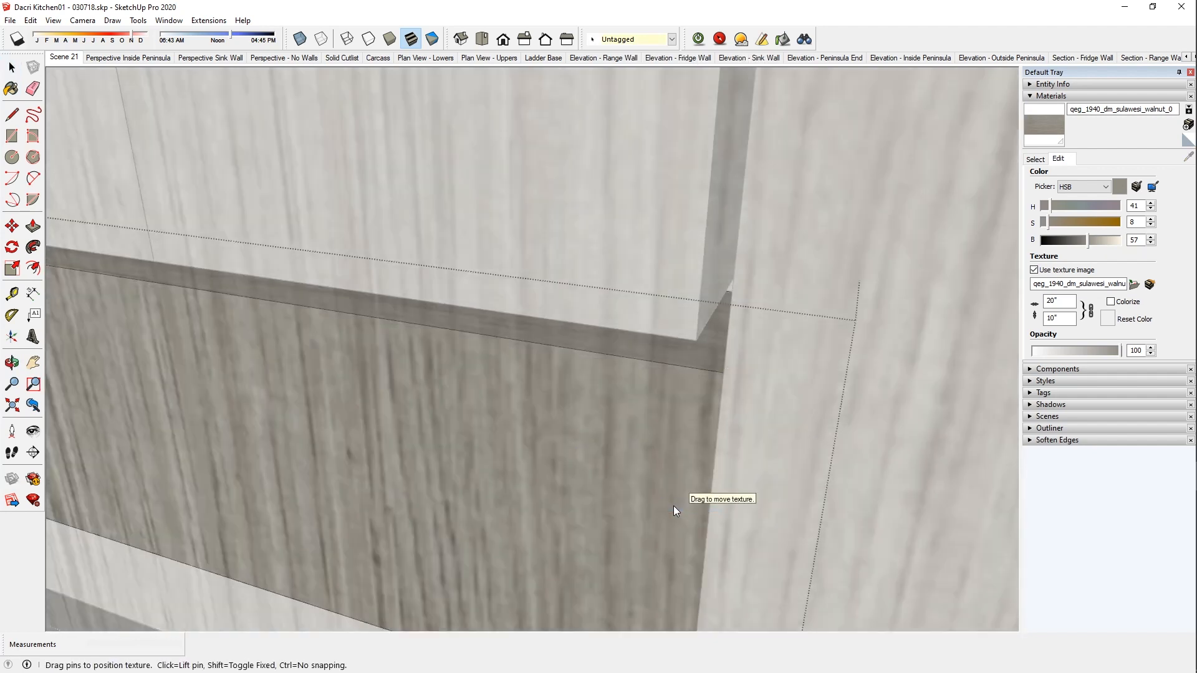
{"action": "key", "text": "Return"}
Rotate the front face's walnut texture by another 90° so the grain runs along the rail again.
{"action": "mouse_move", "coordinate": [660, 470]}
{"action": "middle_mouse_down"}
{"action": "mouse_move", "coordinate": [543, 452]}
{"action": "mouse_move", "coordinate": [644, 444]}
{"action": "mouse_move", "coordinate": [582, 420]}
{"action": "middle_mouse_up"}
{"action": "right_click", "coordinate": [578, 417]}
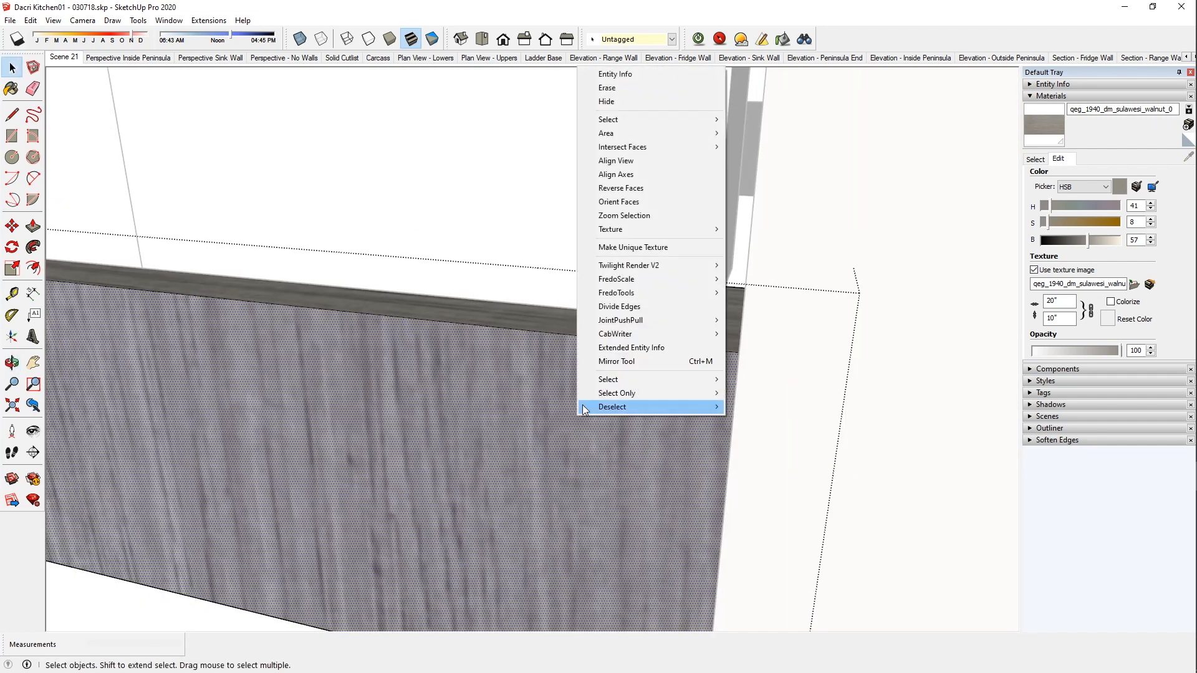
{"action": "mouse_move", "coordinate": [658, 229]}
{"action": "left_click", "coordinate": [754, 228]}
{"action": "right_click", "coordinate": [577, 428]}
{"action": "mouse_move", "coordinate": [638, 475]}
{"action": "left_click", "coordinate": [692, 477]}
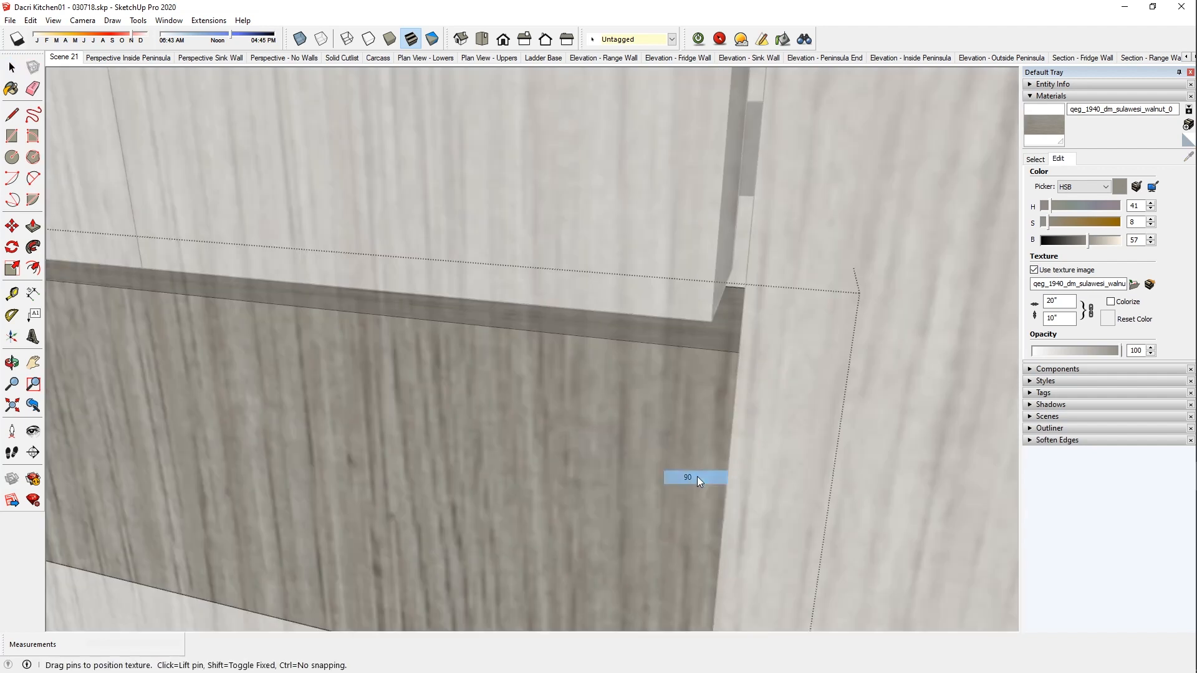
{"action": "key", "text": "Return"}
Sample the walnut texture from the rail's front face and paint the end face so the grain wraps around the corner.
{"action": "middle_click_drag", "start_coordinate": [612, 367], "coordinate": [551, 372]}
{"action": "key", "text": "b"}
{"action": "key", "text": "alt"}
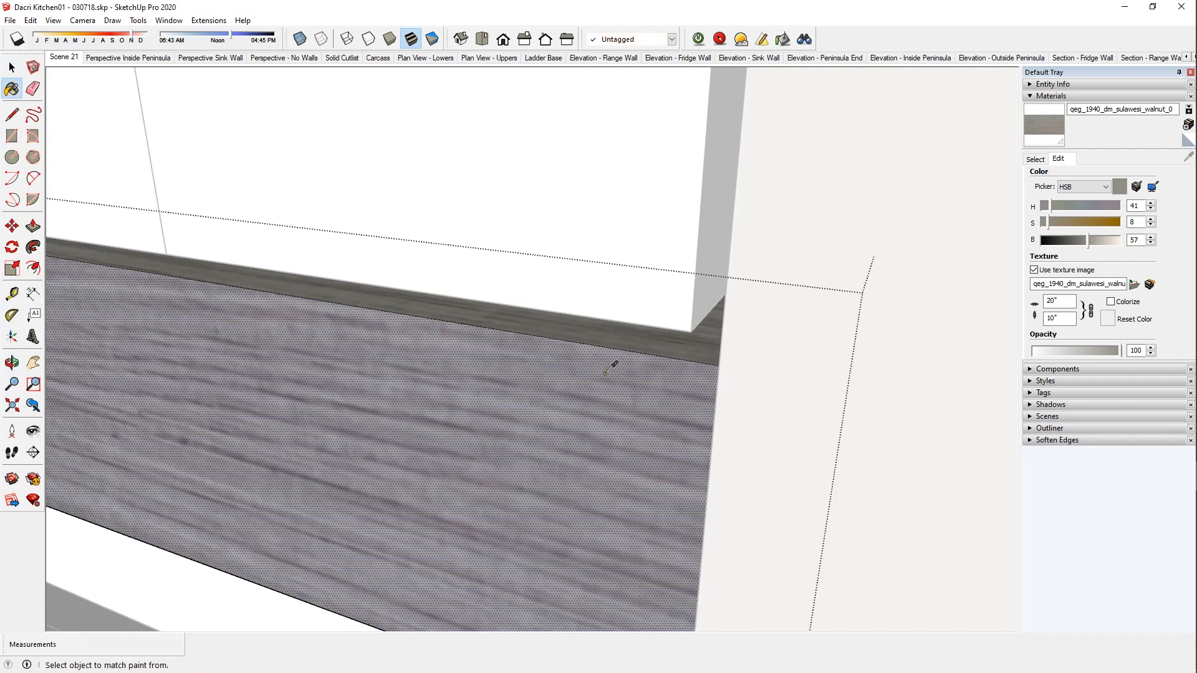
{"action": "key", "text": "alt"}
{"action": "left_click", "coordinate": [610, 372]}
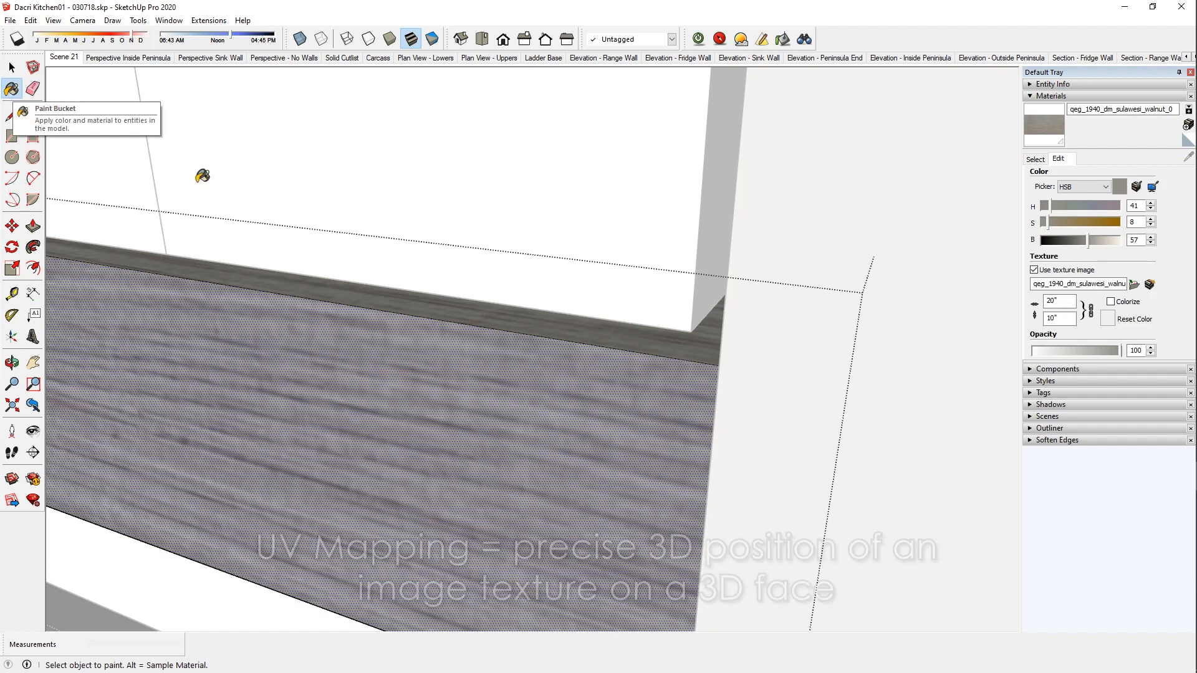
{"action": "key", "text": "alt"}
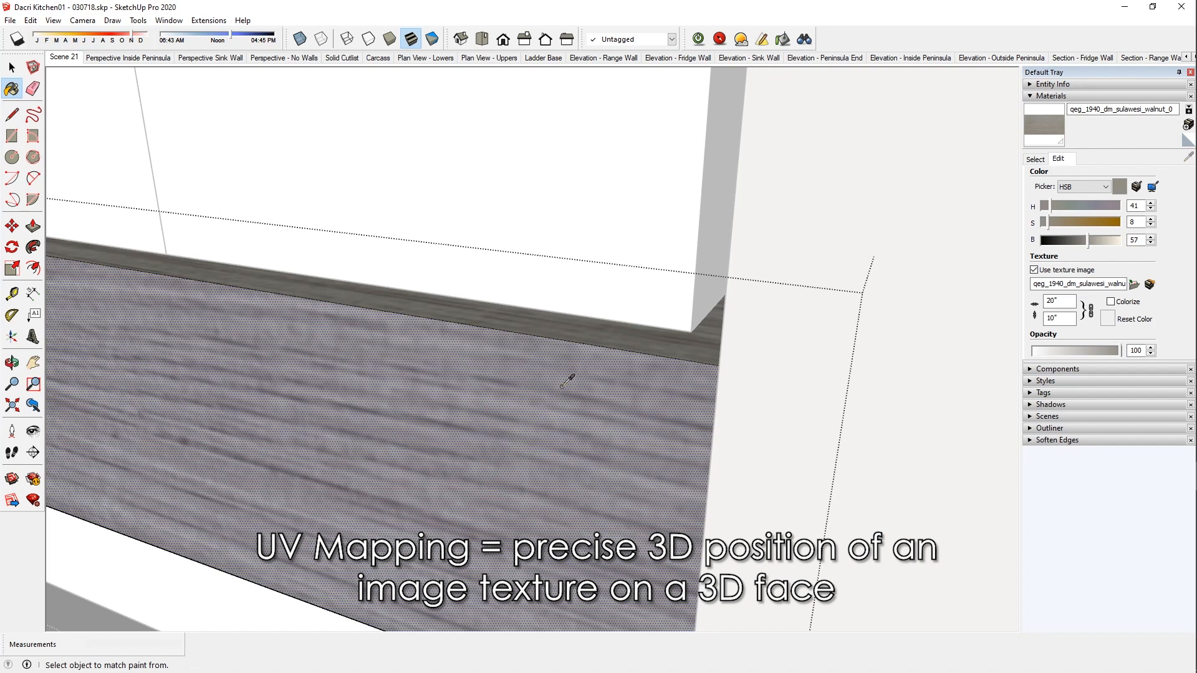
{"action": "mouse_move", "coordinate": [561, 376]}
{"action": "middle_mouse_down"}
{"action": "mouse_move", "coordinate": [526, 406]}
{"action": "mouse_move", "coordinate": [593, 299]}
{"action": "mouse_move", "coordinate": [689, 331]}
{"action": "mouse_move", "coordinate": [704, 380]}
{"action": "mouse_move", "coordinate": [631, 387]}
{"action": "mouse_move", "coordinate": [700, 376]}
{"action": "middle_mouse_up"}
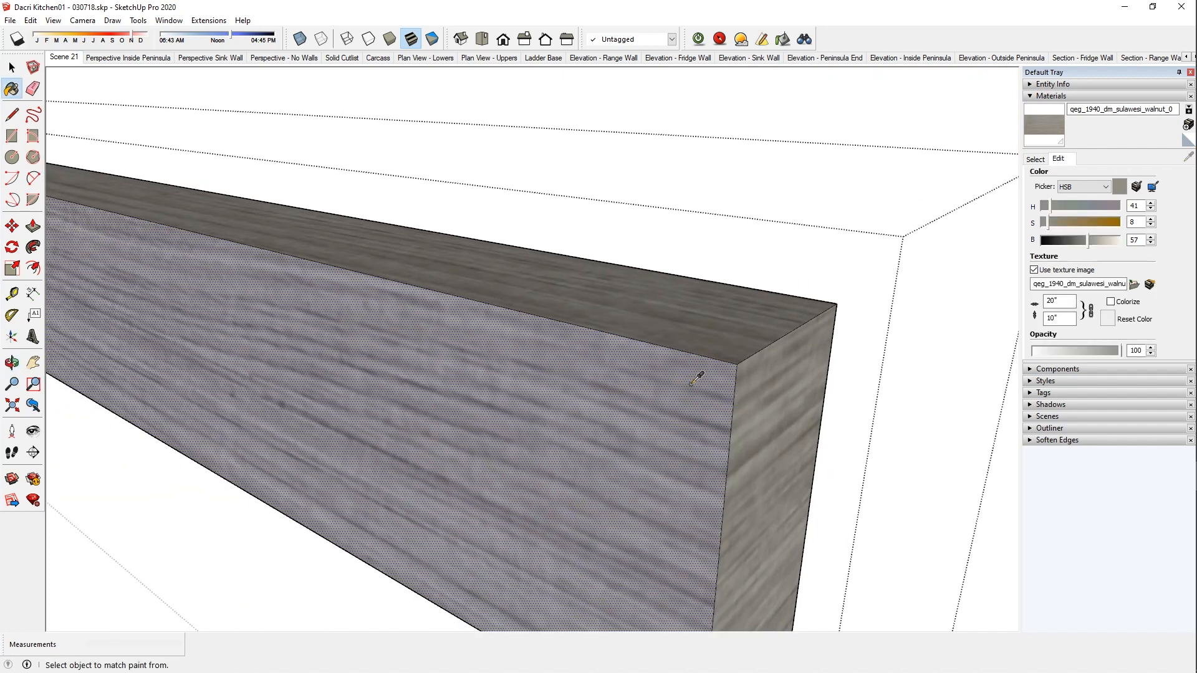
{"action": "left_click", "coordinate": [760, 373]}
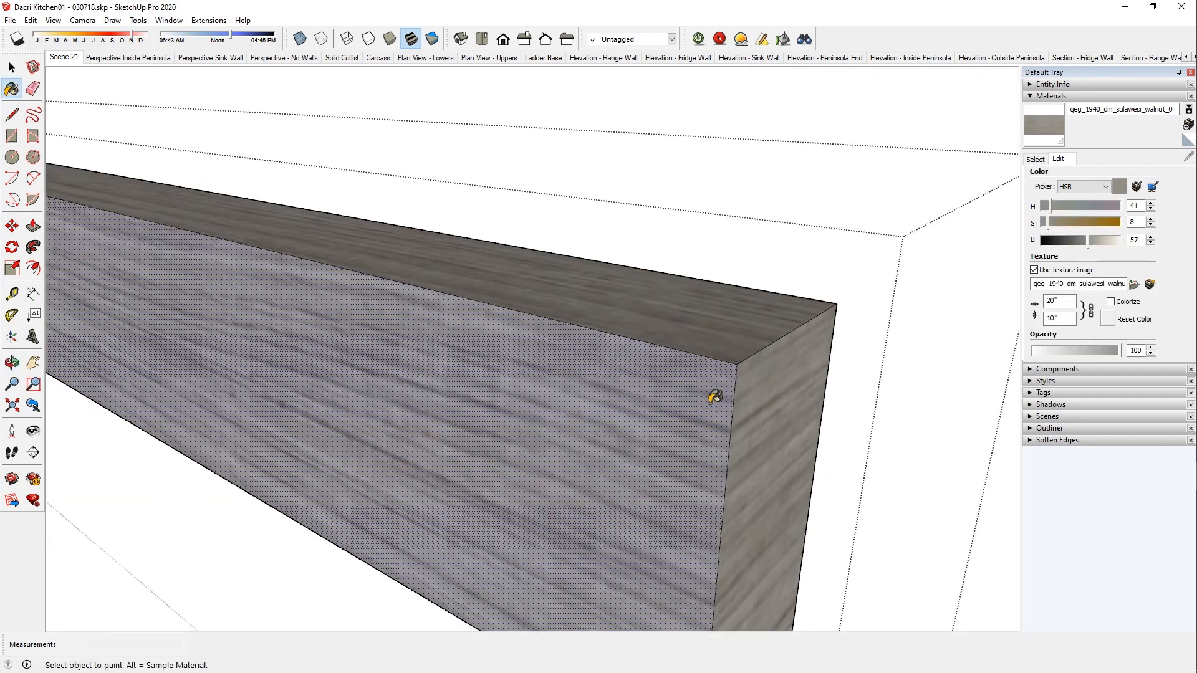
Sample the front face's walnut texture again and paint the rail's underside so the grain continues from the front.
{"action": "mouse_move", "coordinate": [681, 421]}
{"action": "middle_mouse_down"}
{"action": "mouse_move", "coordinate": [601, 414]}
{"action": "mouse_move", "coordinate": [727, 401]}
{"action": "middle_mouse_up"}
{"action": "key", "text": "space"}
{"action": "middle_click_drag", "start_coordinate": [580, 445], "coordinate": [561, 409]}
{"action": "mouse_move", "coordinate": [572, 227]}
{"action": "middle_mouse_down"}
{"action": "mouse_move", "coordinate": [569, 401]}
{"action": "mouse_move", "coordinate": [561, 305]}
{"action": "mouse_move", "coordinate": [505, 195]}
{"action": "mouse_move", "coordinate": [561, 328]}
{"action": "middle_mouse_up"}
{"action": "key", "text": "b"}
{"action": "key", "text": "alt"}
{"action": "left_click", "coordinate": [598, 352], "text": "alt"}
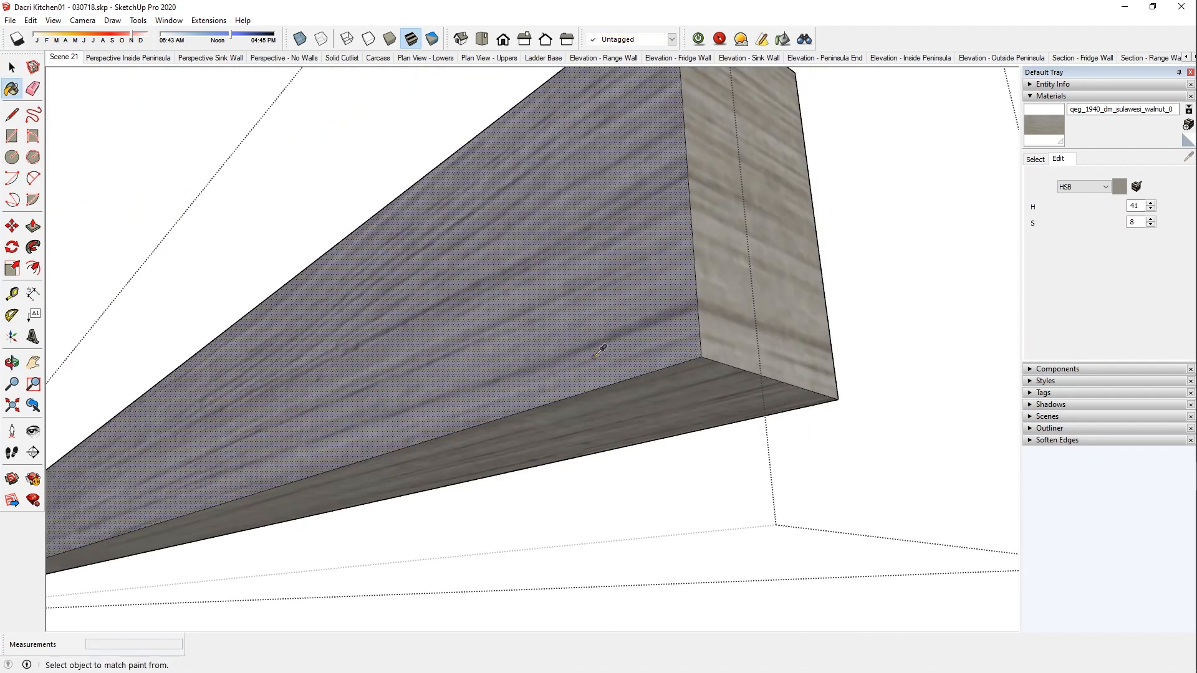
{"action": "left_click", "coordinate": [617, 414]}
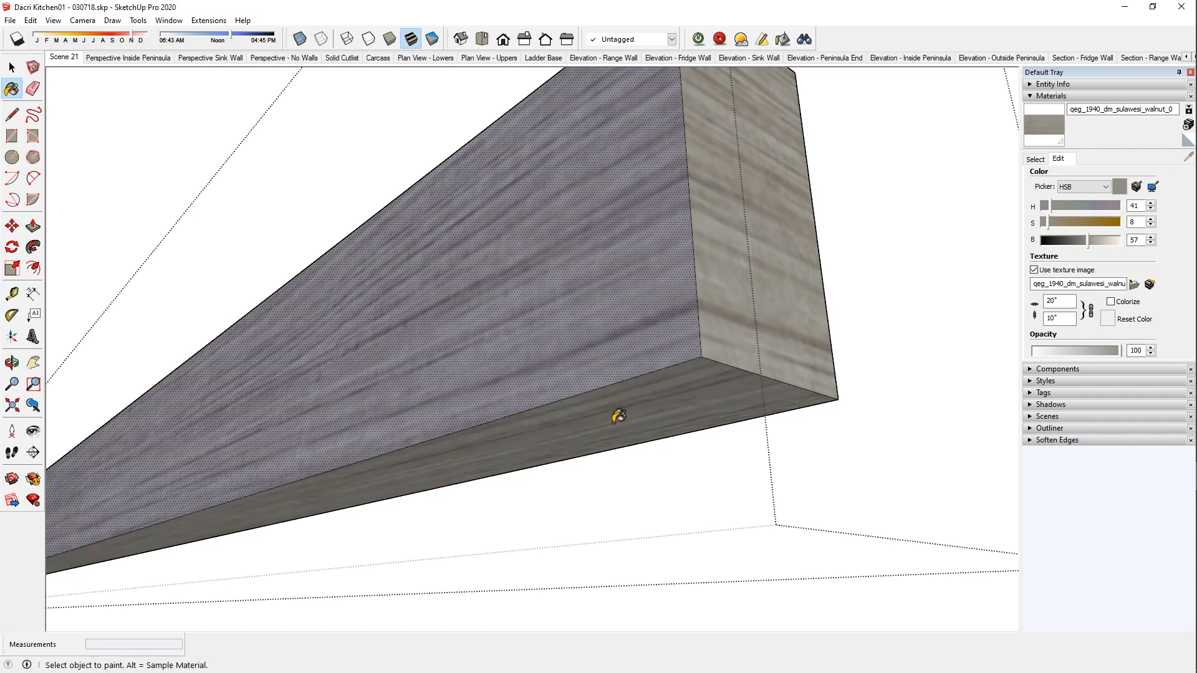
Bevel the edges around the rail's front face with the Twilight Render bevel tool.
{"action": "mouse_move", "coordinate": [668, 402]}
{"action": "middle_mouse_down"}
{"action": "mouse_move", "coordinate": [649, 406]}
{"action": "mouse_move", "coordinate": [667, 409]}
{"action": "mouse_move", "coordinate": [561, 323]}
{"action": "middle_mouse_up"}
{"action": "key", "text": "space"}
{"action": "double_click", "coordinate": [563, 320]}
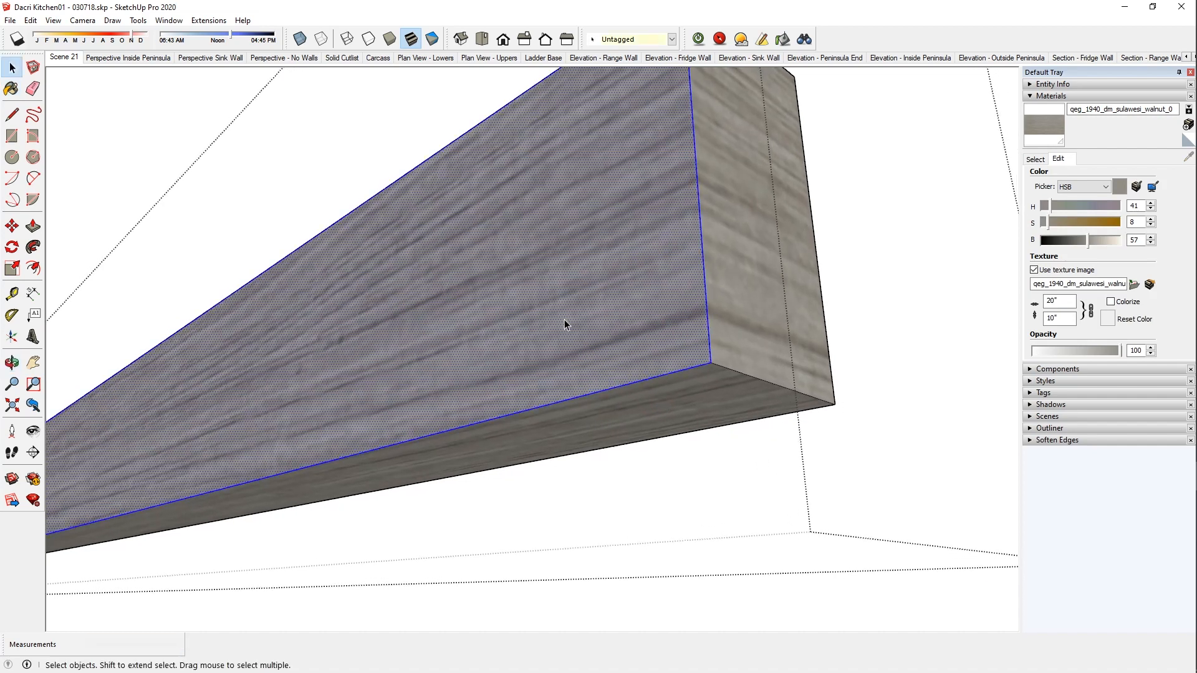
{"action": "right_click", "coordinate": [564, 320]}
{"action": "mouse_move", "coordinate": [649, 508]}
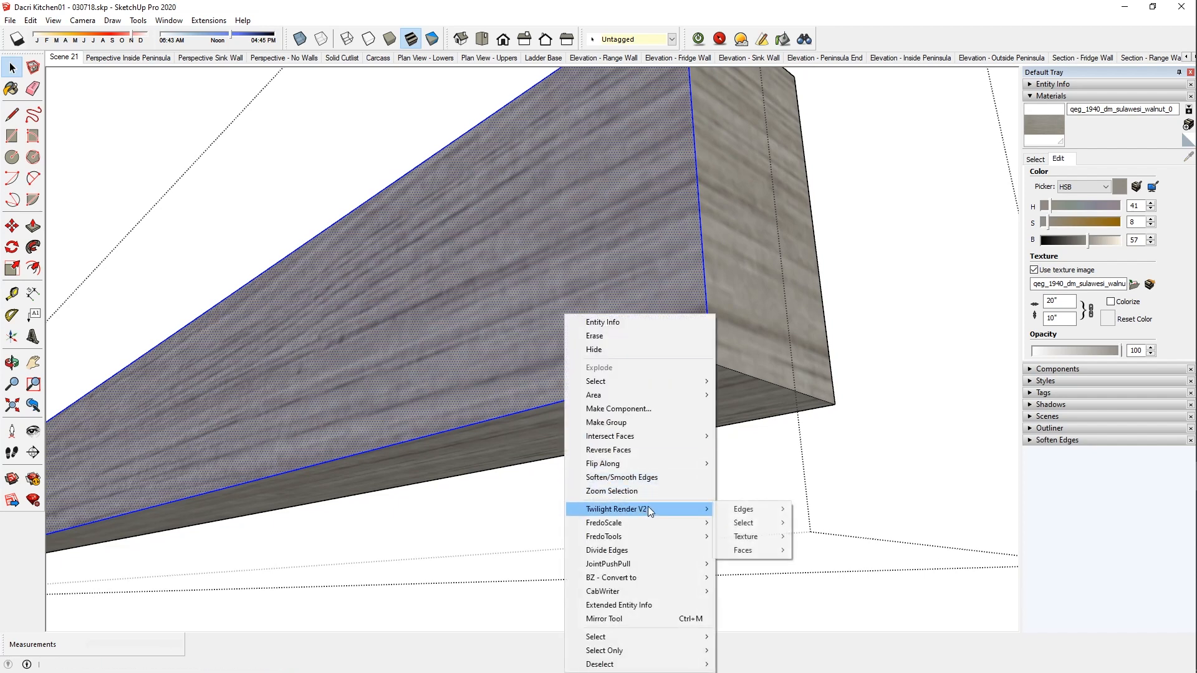
{"action": "mouse_move", "coordinate": [765, 513]}
{"action": "left_click", "coordinate": [825, 522]}
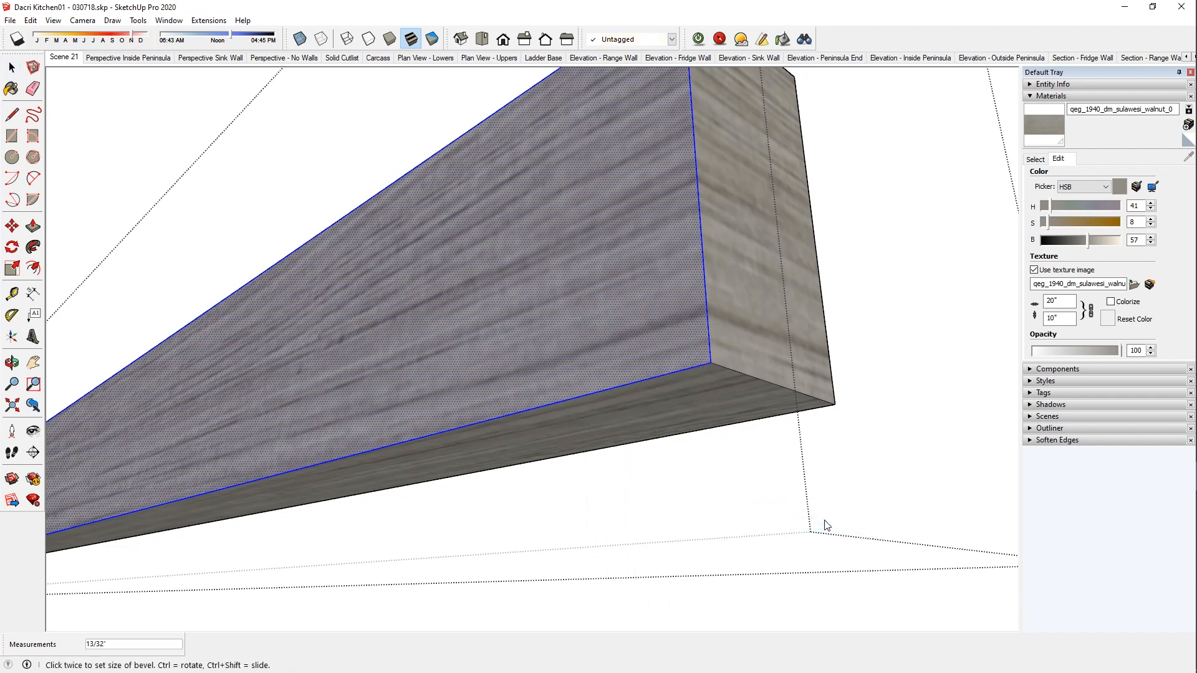
{"action": "left_click", "coordinate": [825, 526]}
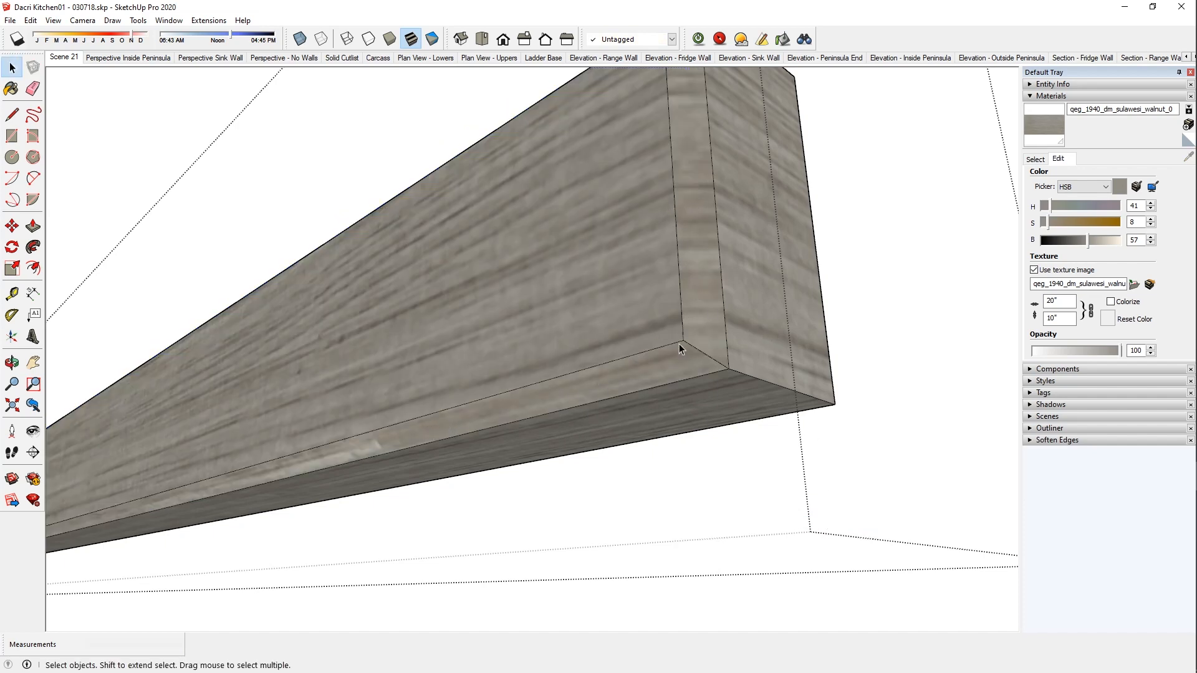
Sample the walnut texture from the rail's front face and paint the end, upper and lower bevel faces so the grain continues.
{"action": "middle_click_drag", "start_coordinate": [679, 122], "coordinate": [654, 189]}
{"action": "mouse_move", "coordinate": [584, 354]}
{"action": "middle_mouse_down"}
{"action": "mouse_move", "coordinate": [567, 406]}
{"action": "mouse_move", "coordinate": [606, 299]}
{"action": "mouse_move", "coordinate": [620, 361]}
{"action": "mouse_move", "coordinate": [615, 265]}
{"action": "middle_mouse_up"}
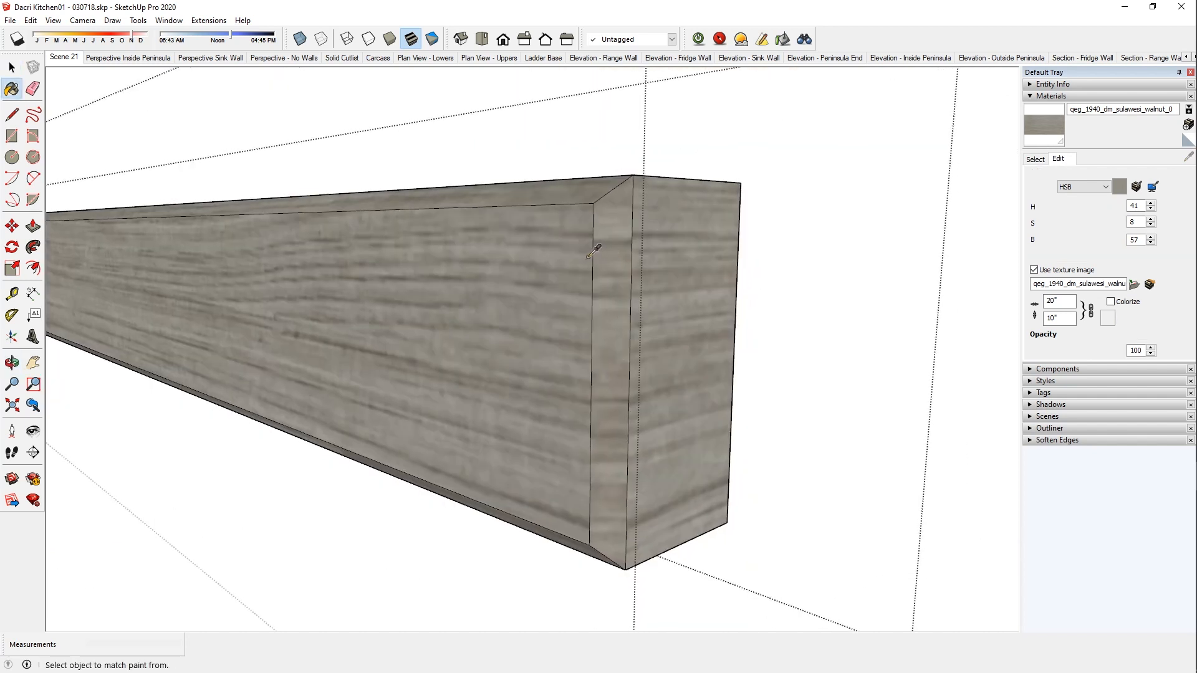
{"action": "left_click", "coordinate": [572, 215], "text": "alt"}
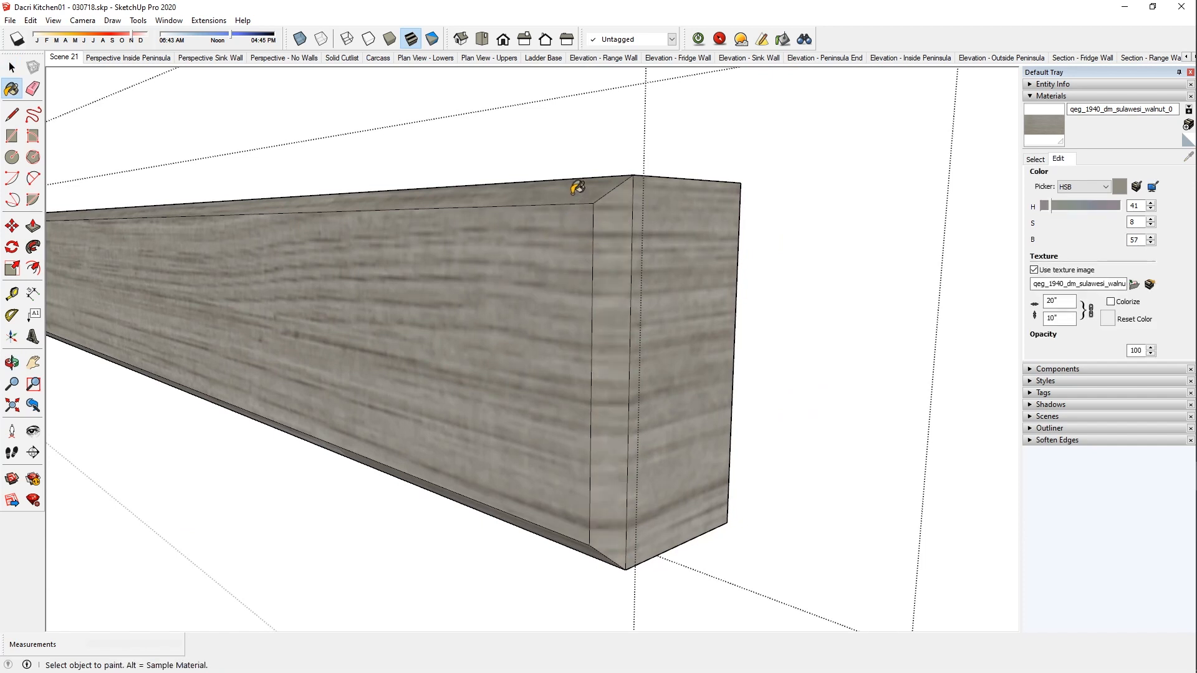
{"action": "middle_click_drag", "start_coordinate": [574, 414], "coordinate": [587, 269]}
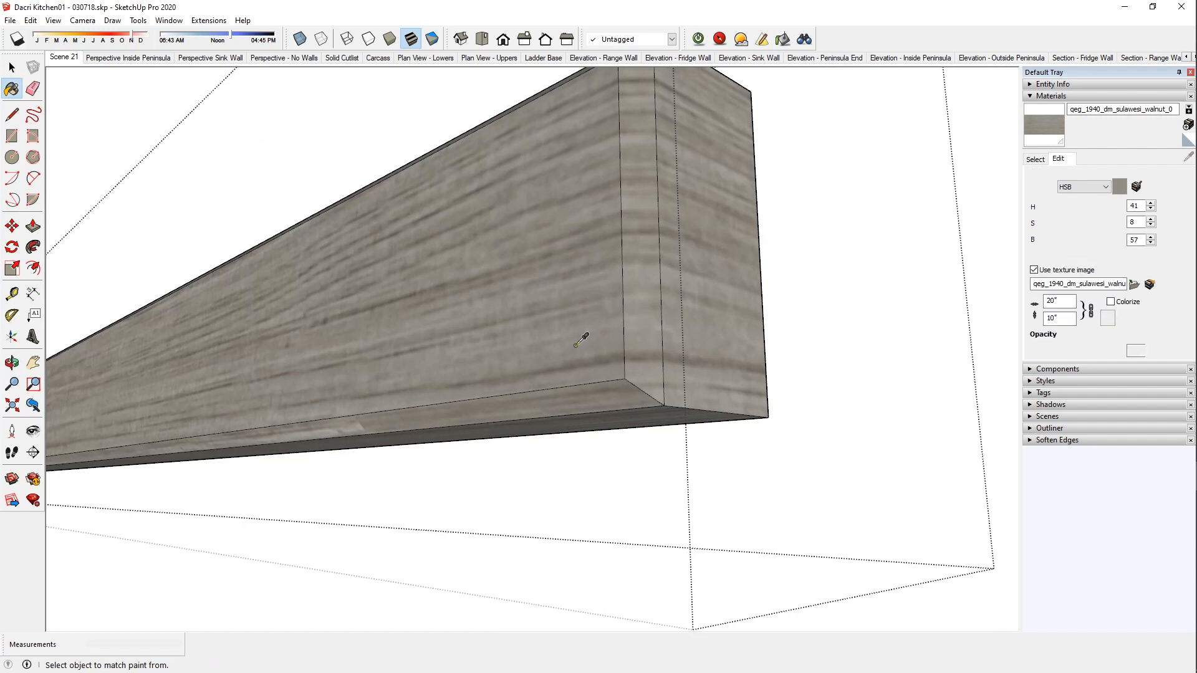
{"action": "left_click", "coordinate": [602, 382]}
{"action": "middle_click_drag", "start_coordinate": [602, 383], "coordinate": [606, 398]}
{"action": "key", "text": "space"}
{"action": "scroll", "coordinate": [616, 397], "scroll_direction": "down", "scroll_amount": 2}
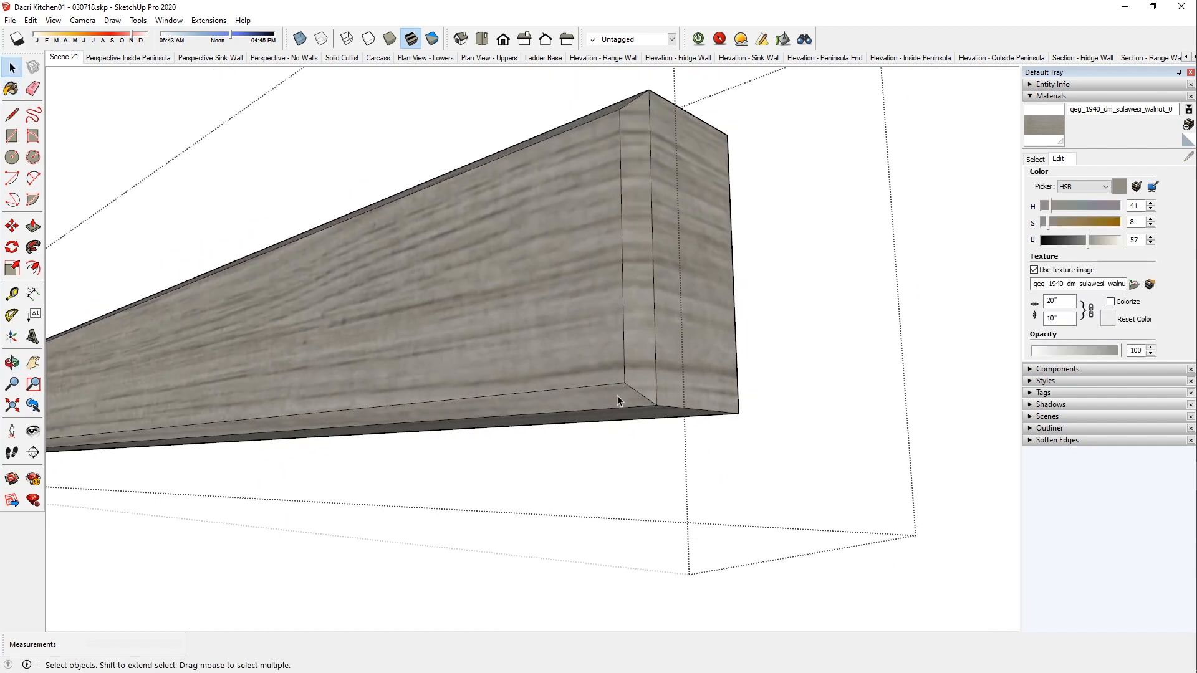
{"action": "key", "text": "Escape"}
Examine the grain and bevel where the rail meets the vertical stile, and return to the Scene 21 view.
{"action": "middle_click_drag", "start_coordinate": [619, 290], "coordinate": [642, 324]}
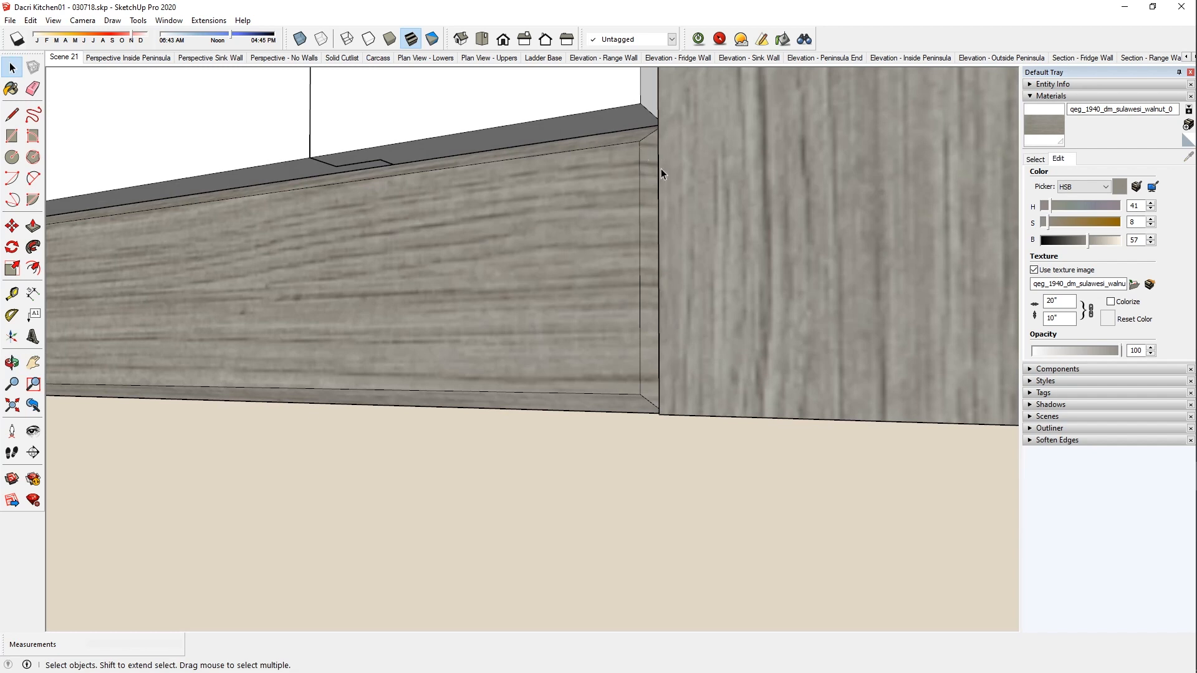
{"action": "scroll", "coordinate": [658, 250], "scroll_direction": "down", "scroll_amount": 4}
{"action": "middle_click_drag", "start_coordinate": [663, 267], "coordinate": [548, 253]}
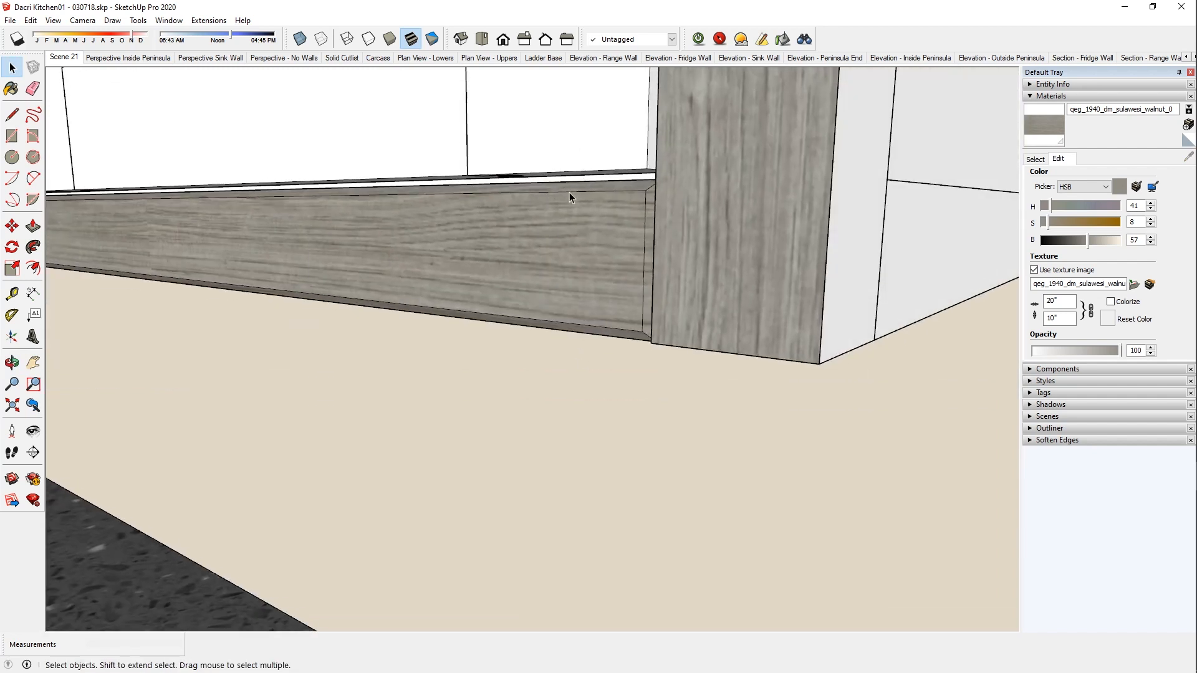
{"action": "middle_click_drag", "start_coordinate": [570, 222], "coordinate": [696, 357]}
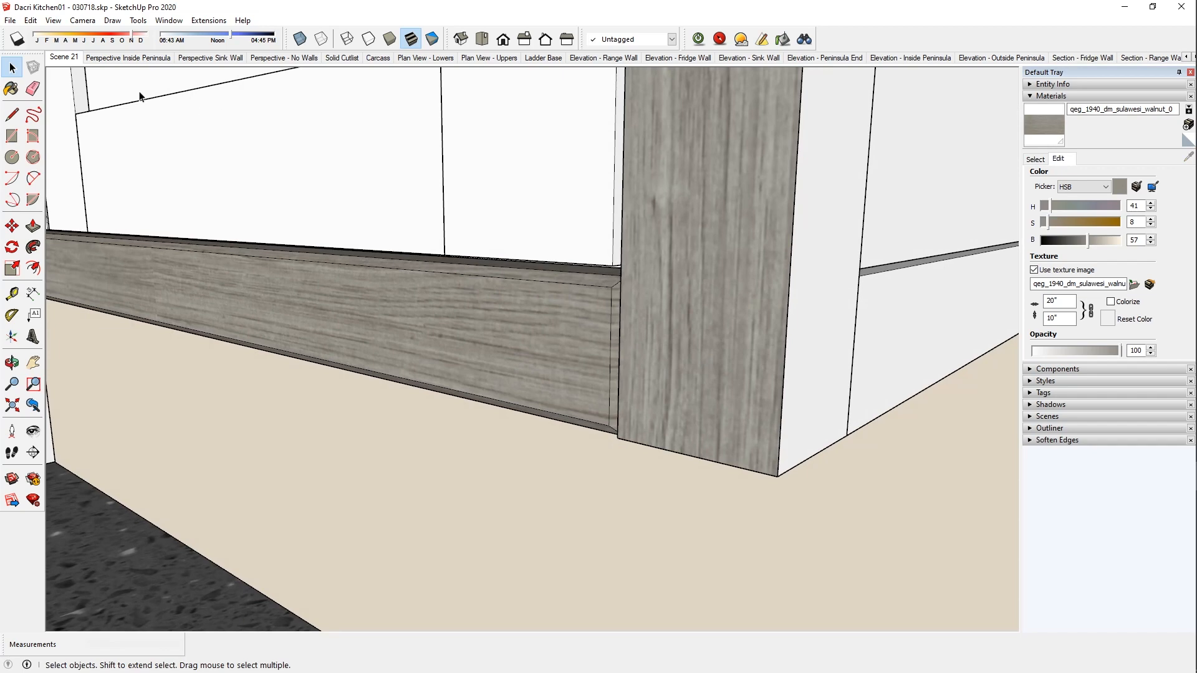
{"action": "mouse_move", "coordinate": [484, 309]}
{"action": "middle_mouse_down"}
{"action": "mouse_move", "coordinate": [483, 323]}
{"action": "mouse_move", "coordinate": [489, 306]}
{"action": "middle_mouse_up"}
{"action": "scroll", "coordinate": [489, 307], "scroll_direction": "down", "scroll_amount": 6}
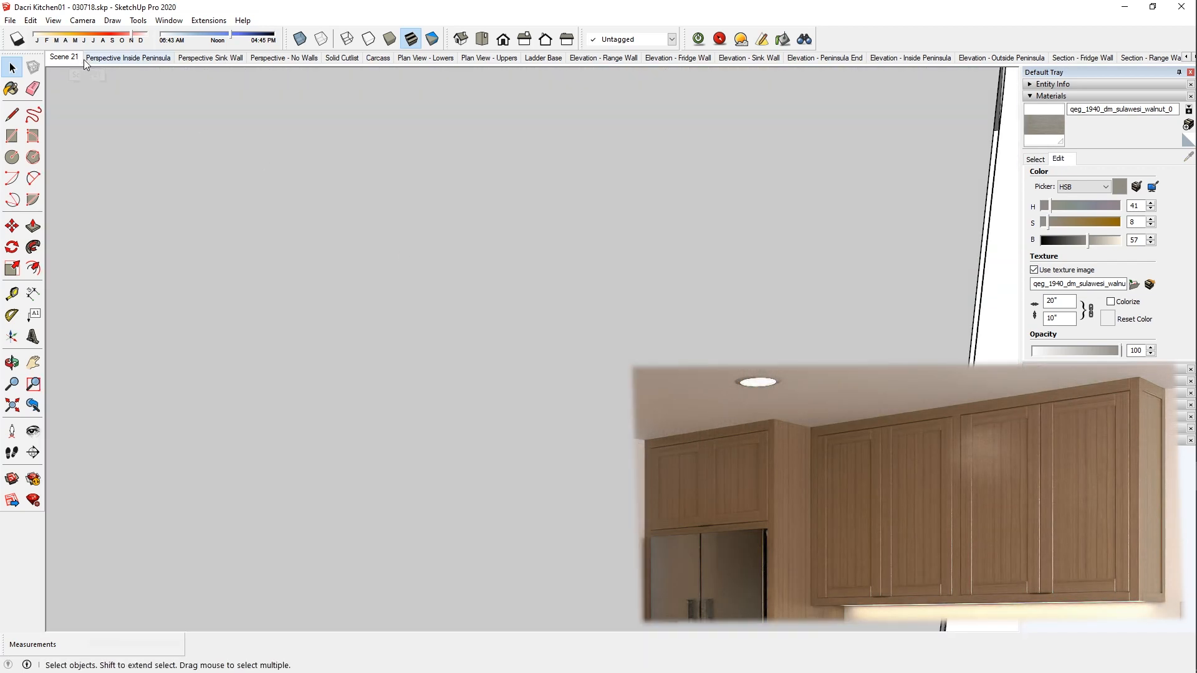
{"action": "left_click", "coordinate": [73, 60]}
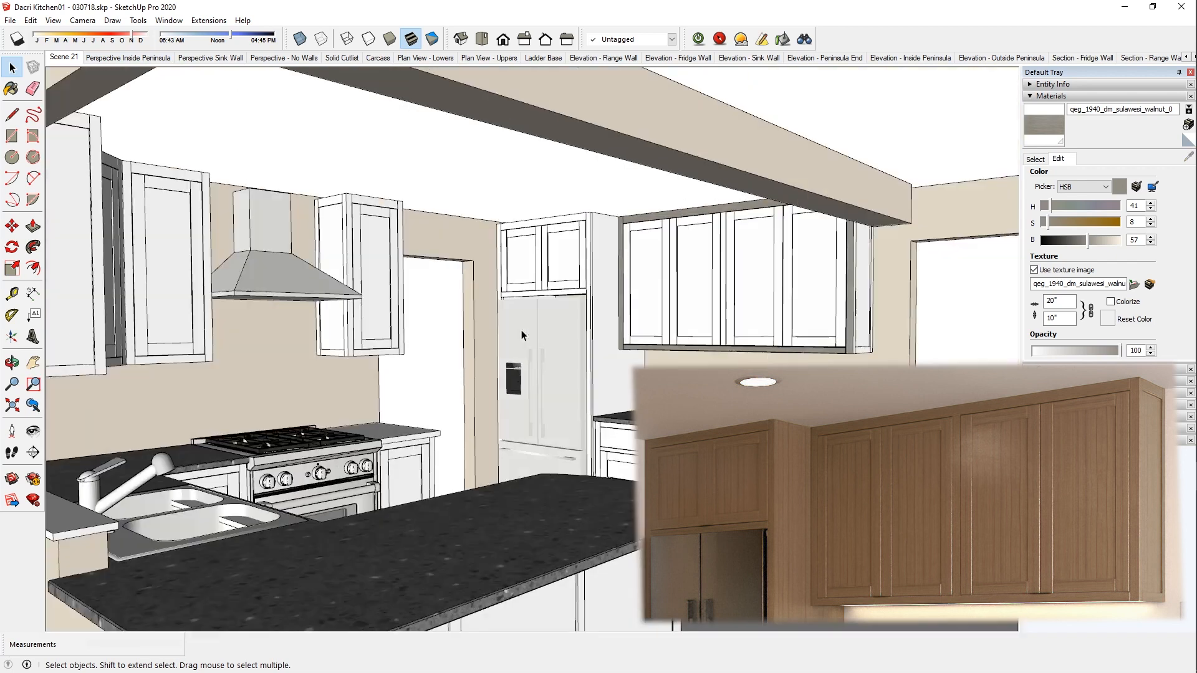
Select all instances of the last upper door's outer stile beside the walnut frame and unlock them.
{"action": "scroll", "coordinate": [858, 366], "scroll_direction": "up", "scroll_amount": 3}
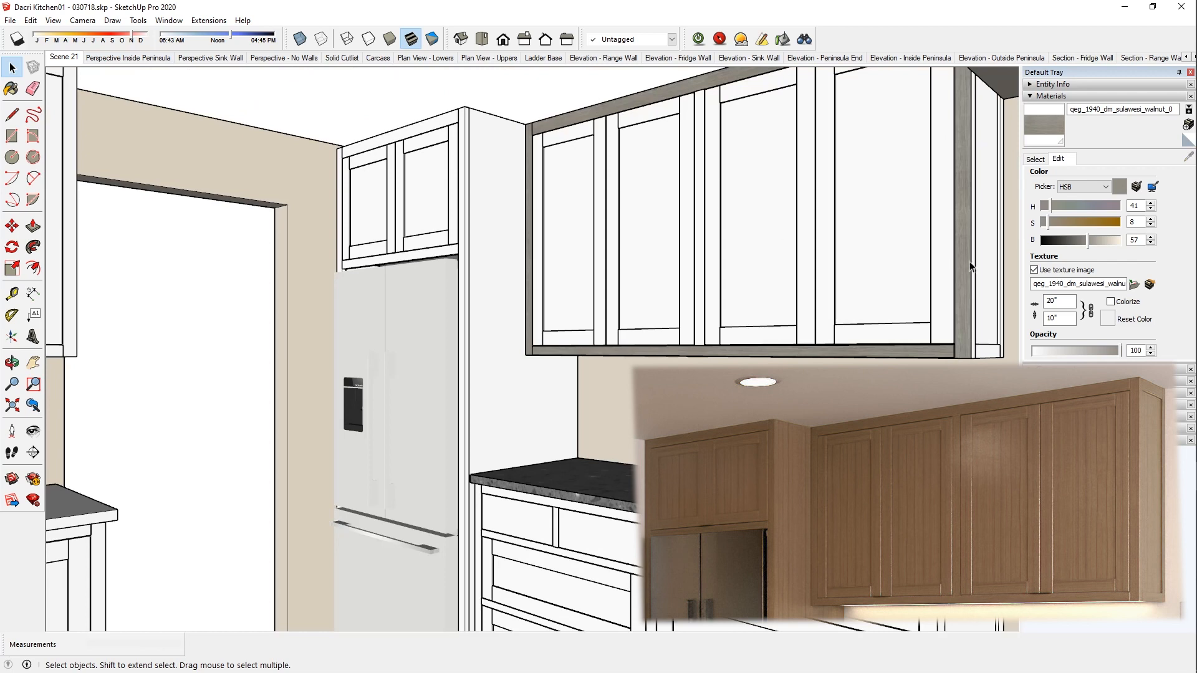
{"action": "scroll", "coordinate": [970, 262], "scroll_direction": "up", "scroll_amount": 6}
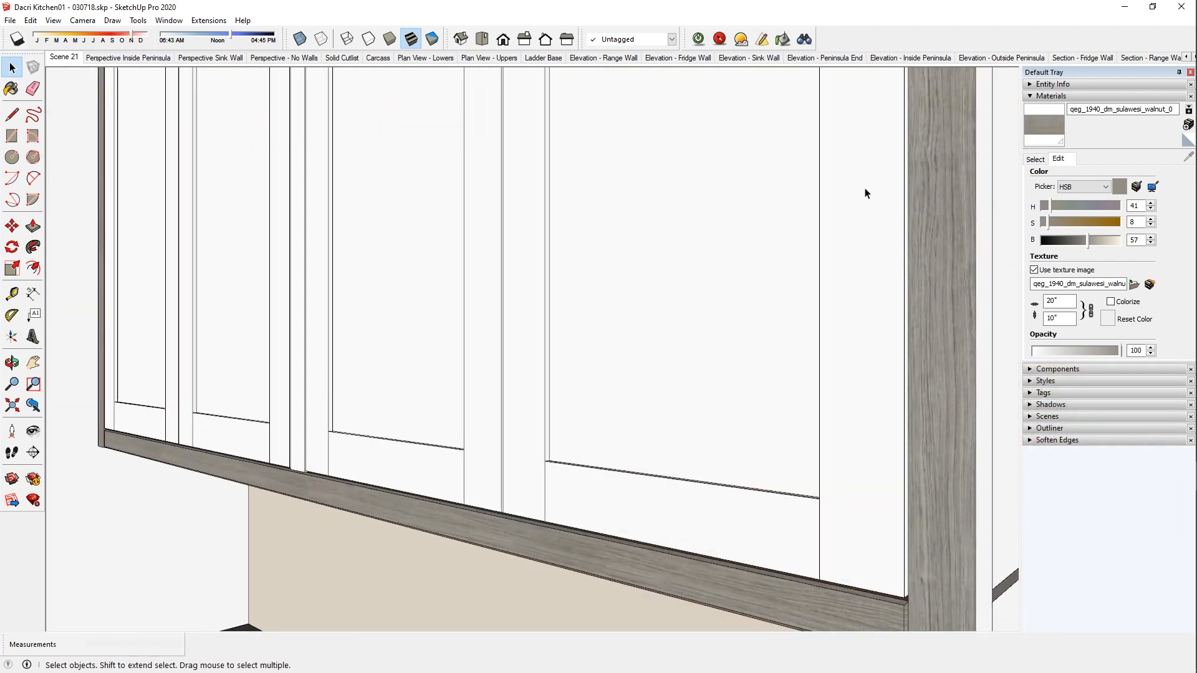
{"action": "left_click", "coordinate": [876, 318]}
{"action": "right_click", "coordinate": [872, 310]}
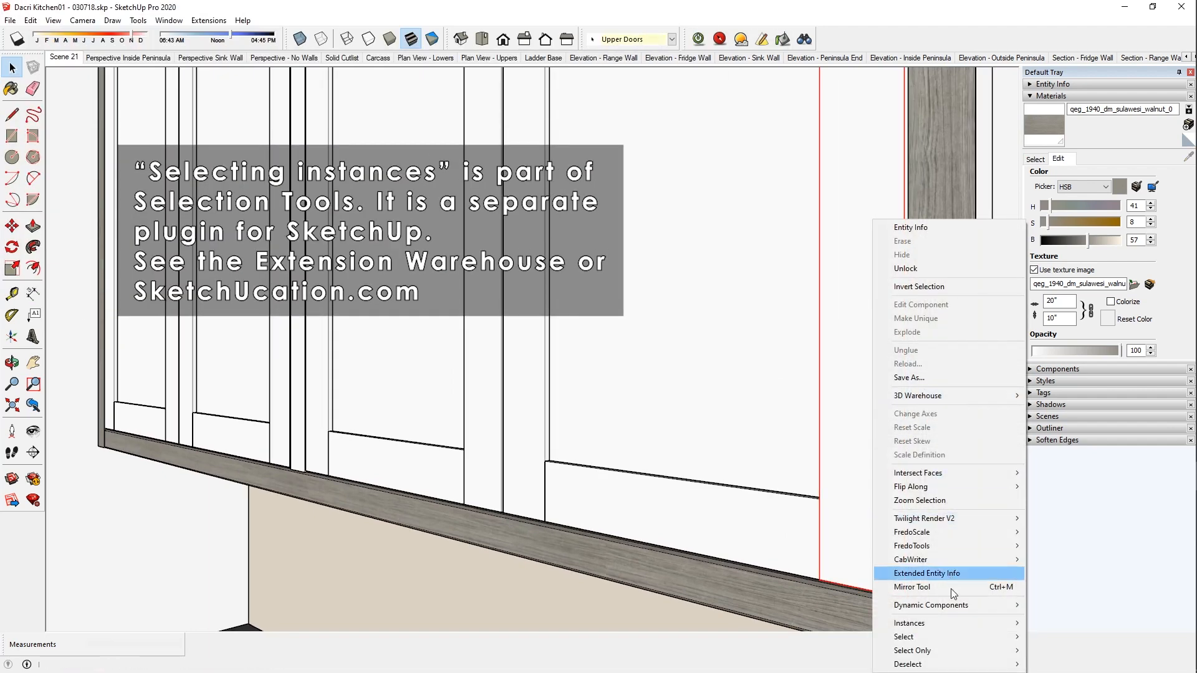
{"action": "mouse_move", "coordinate": [952, 623]}
{"action": "left_click", "coordinate": [1079, 631]}
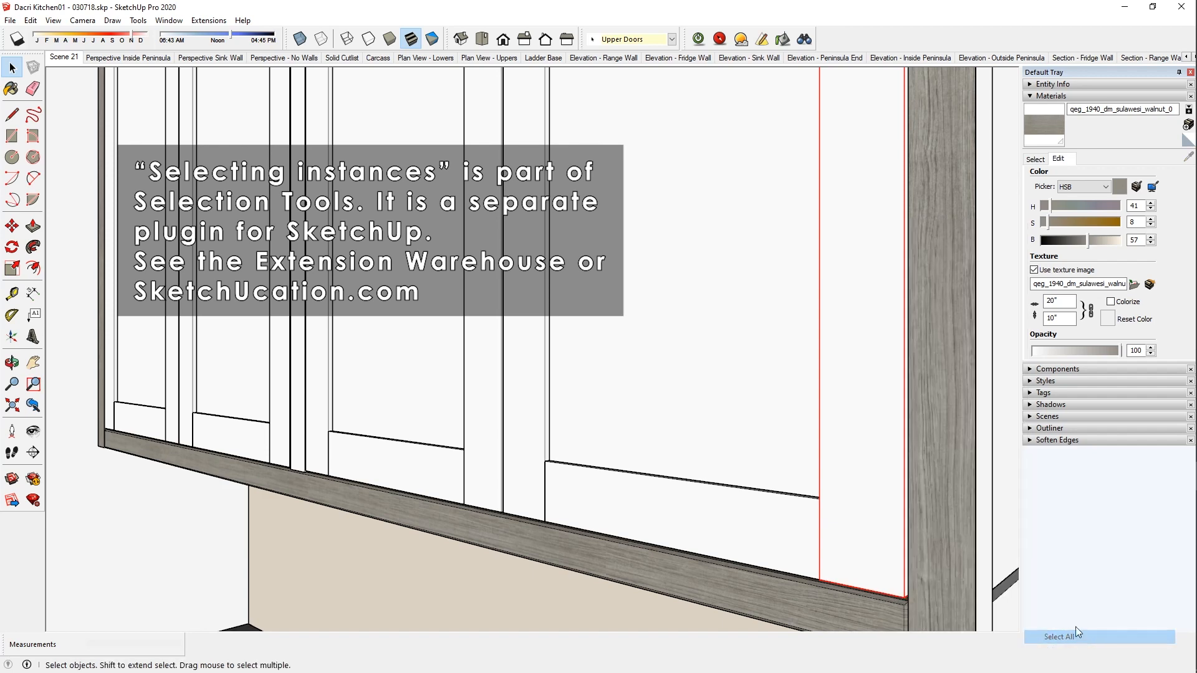
{"action": "right_click", "coordinate": [870, 394]}
{"action": "left_click", "coordinate": [900, 120]}
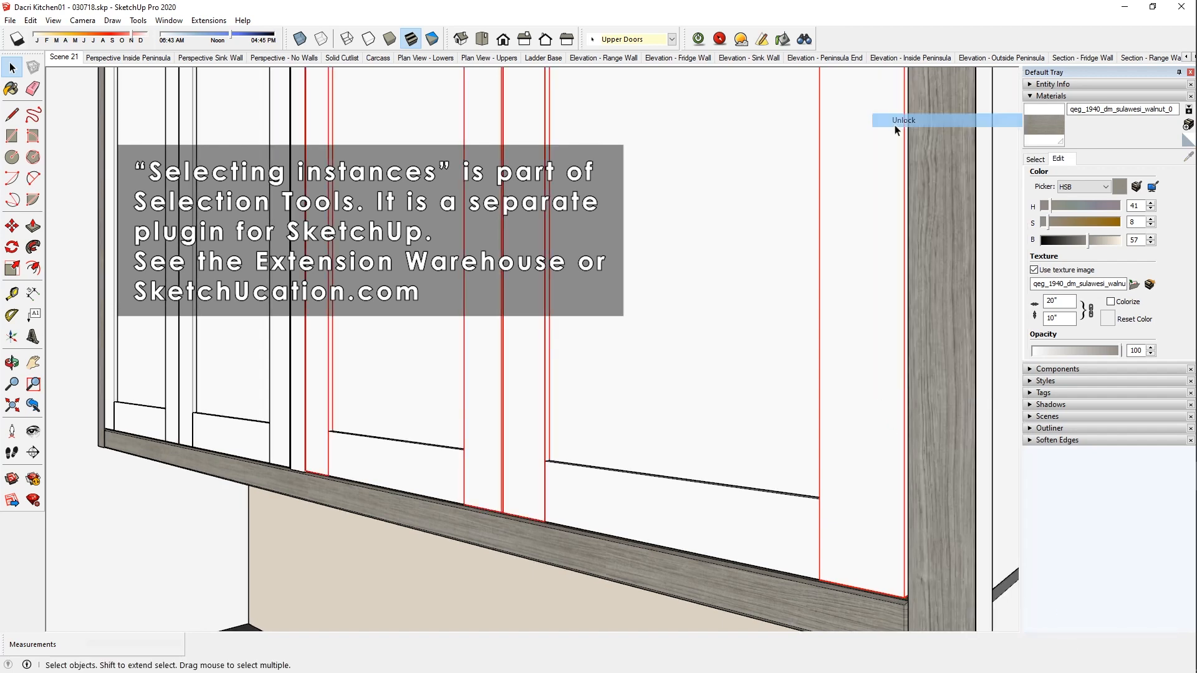
Sample the walnut from the cabinet frame's vertical member, paint all matching faces of the door stile, and hide the rest of the model.
{"action": "left_click", "coordinate": [851, 300]}
{"action": "key", "text": "b"}
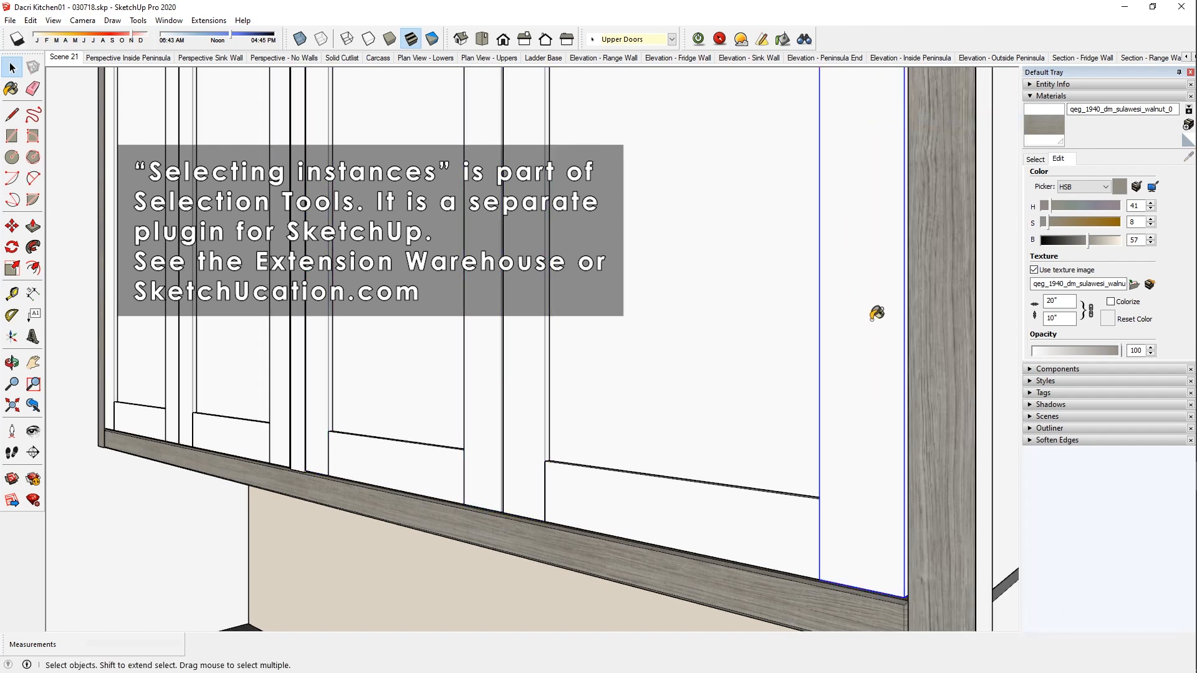
{"action": "key", "text": "alt"}
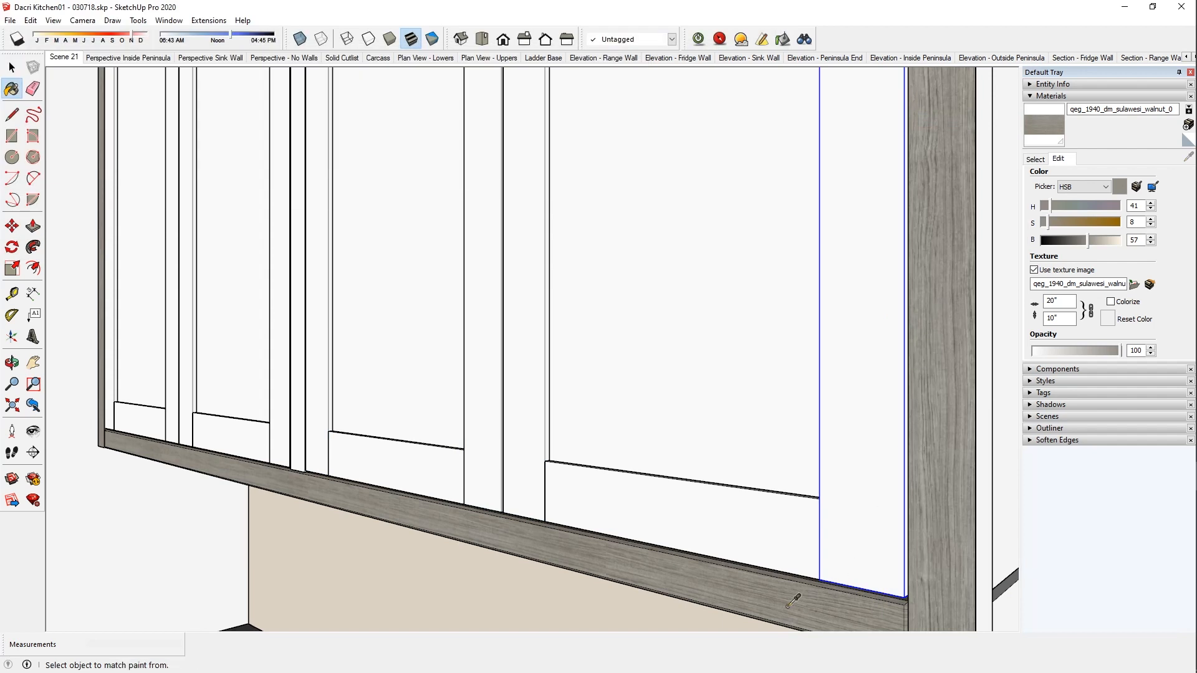
{"action": "left_click", "coordinate": [950, 307], "text": "alt"}
{"action": "key", "text": "space"}
{"action": "double_click", "coordinate": [879, 305]}
{"action": "key", "text": "b"}
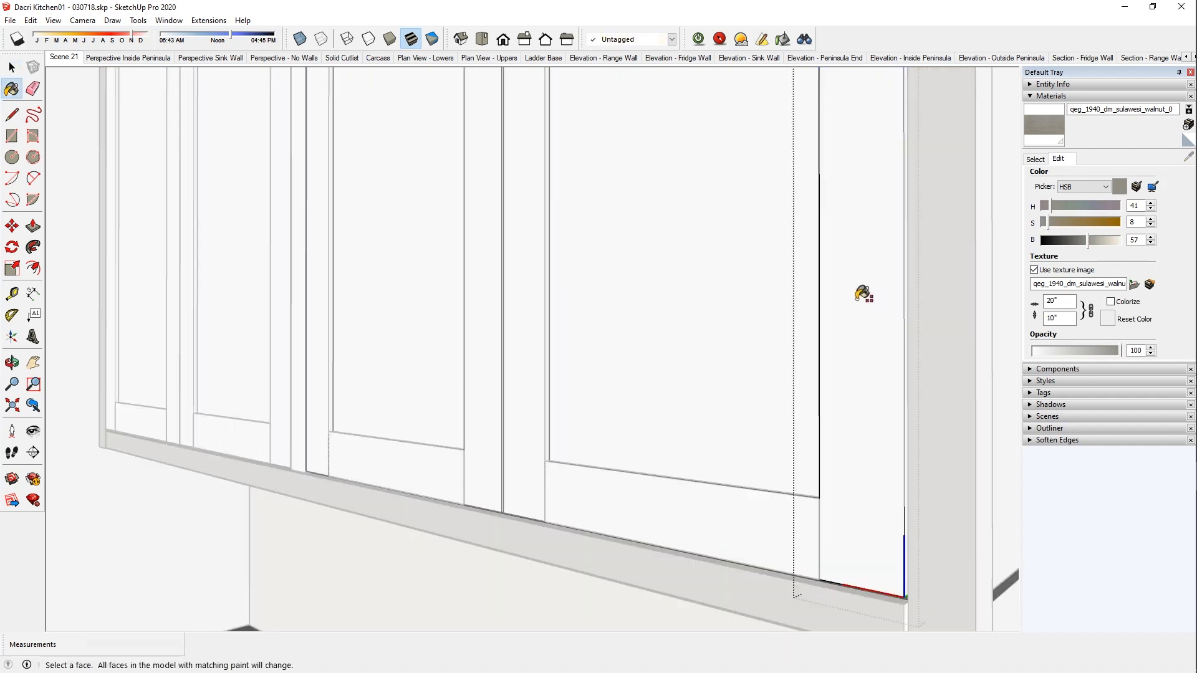
{"action": "left_click", "coordinate": [857, 299], "text": "shift"}
{"action": "key", "text": "i"}
{"action": "middle_click_drag", "start_coordinate": [858, 299], "coordinate": [818, 305]}
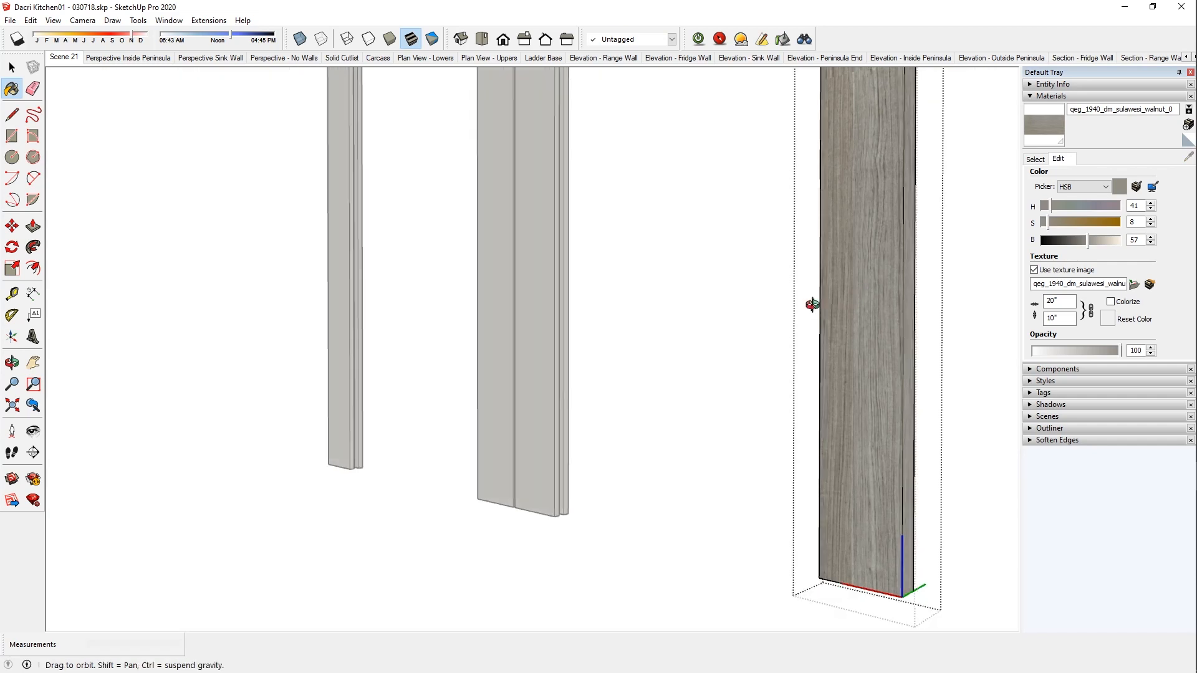
Bevel the front face edges of the end upper door's outer stile by 1/8" using Twilight Render's edge bevel.
{"action": "middle_click_drag", "start_coordinate": [679, 319], "coordinate": [687, 322]}
{"action": "middle_click_drag", "start_coordinate": [830, 324], "coordinate": [900, 307]}
{"action": "key", "text": "space"}
{"action": "double_click", "coordinate": [869, 294]}
{"action": "right_click", "coordinate": [866, 294]}
{"action": "triple_click", "coordinate": [844, 270]}
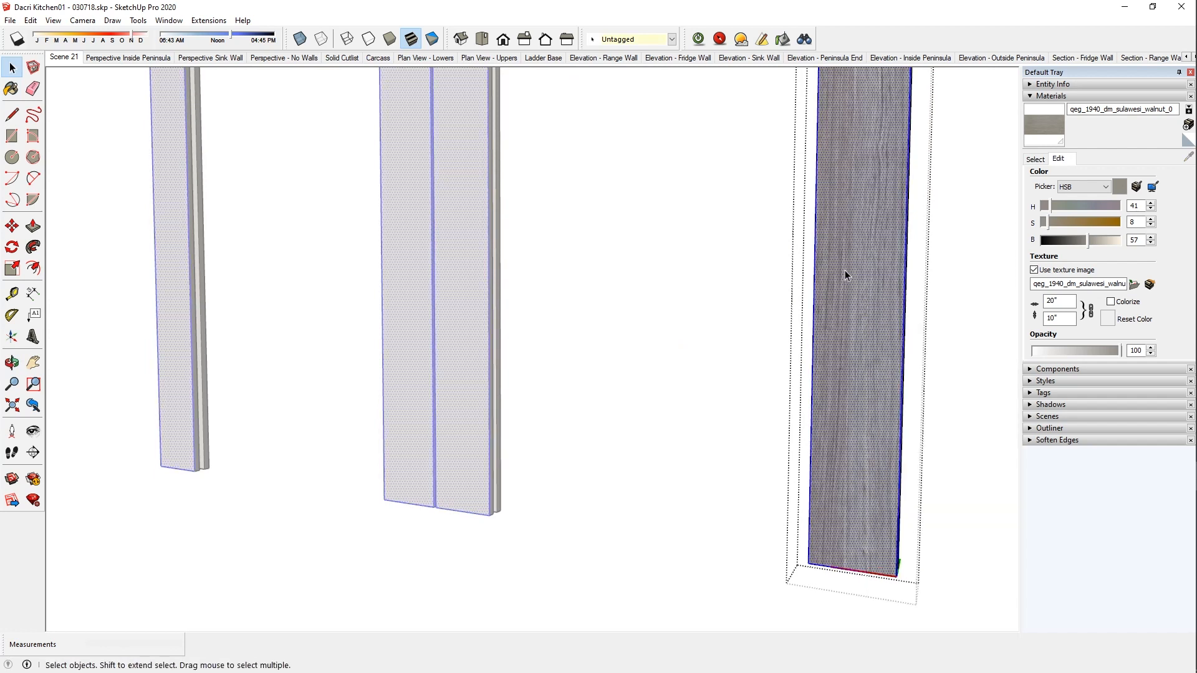
{"action": "right_click", "coordinate": [844, 270]}
{"action": "mouse_move", "coordinate": [918, 466]}
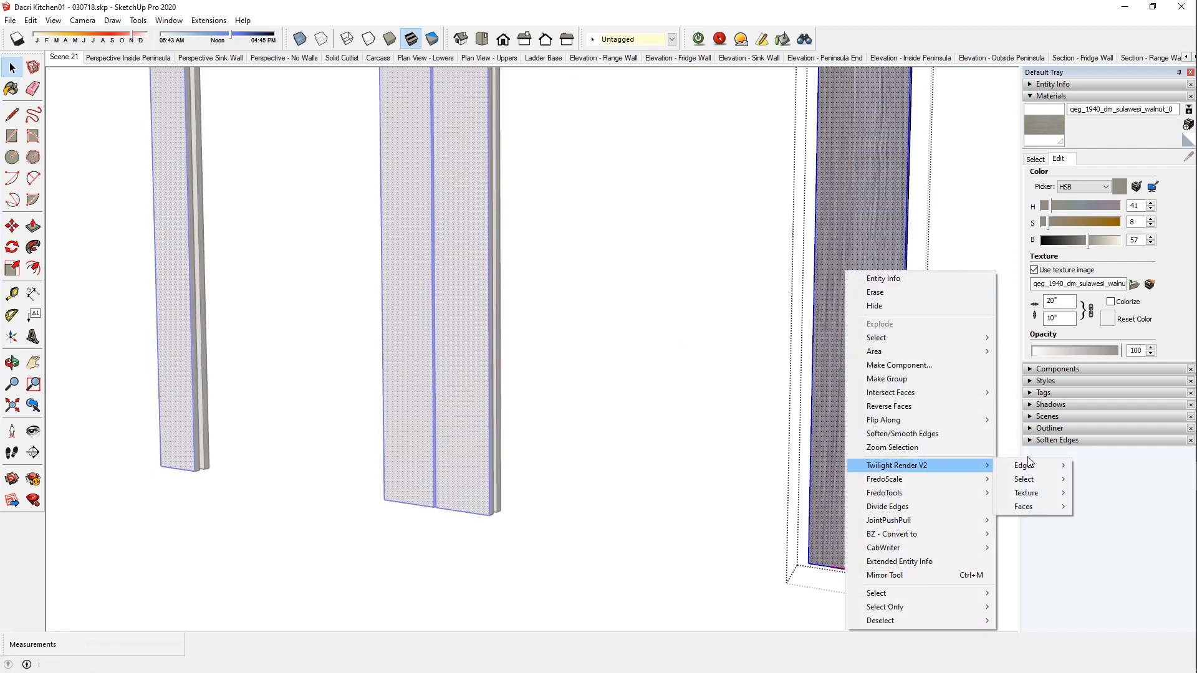
{"action": "mouse_move", "coordinate": [1034, 464]}
{"action": "left_click", "coordinate": [1097, 479]}
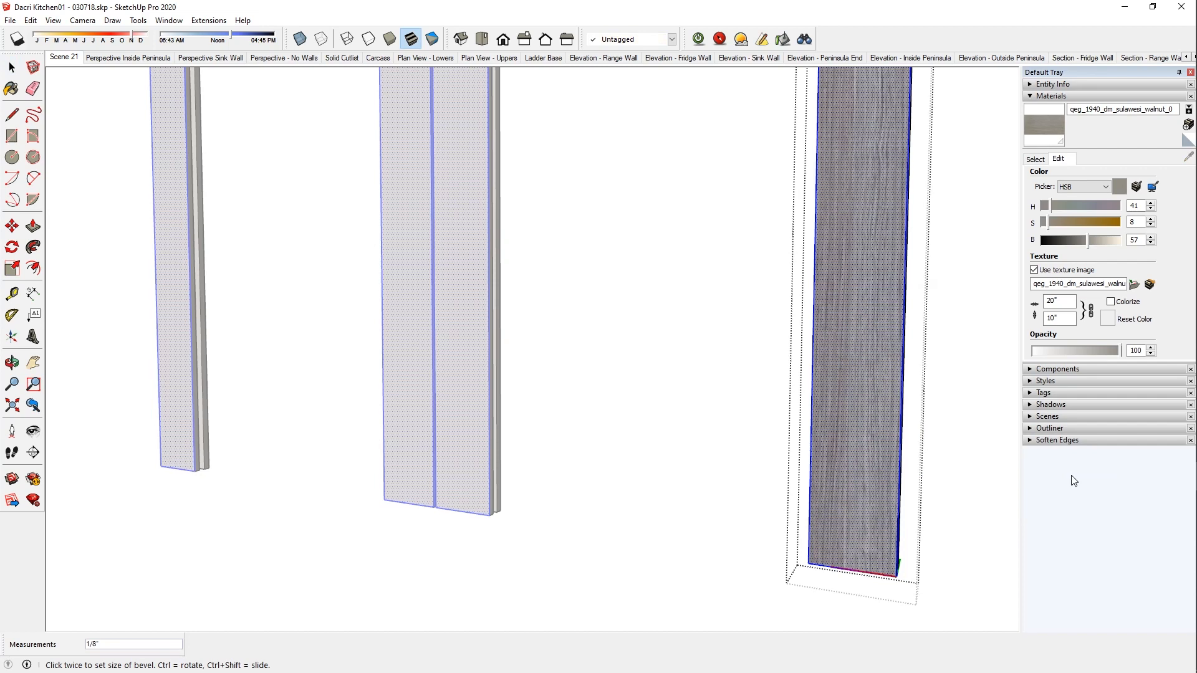
{"action": "key", "text": "Return"}
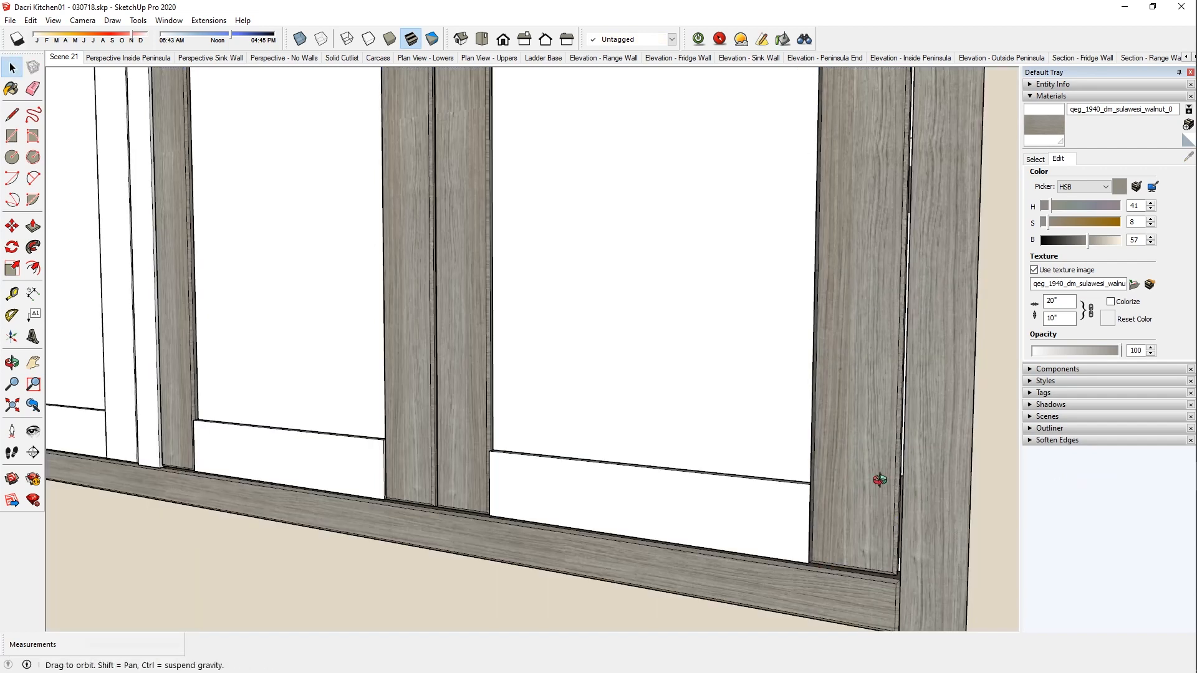
Open the bottom rail of the end upper door for editing, unlocking all instances of the component.
{"action": "middle_click_drag", "start_coordinate": [876, 484], "coordinate": [806, 443]}
{"action": "middle_click_drag", "start_coordinate": [425, 338], "coordinate": [368, 367], "text": "shift"}
{"action": "middle_click_drag", "start_coordinate": [521, 449], "coordinate": [660, 540]}
{"action": "key", "text": "b"}
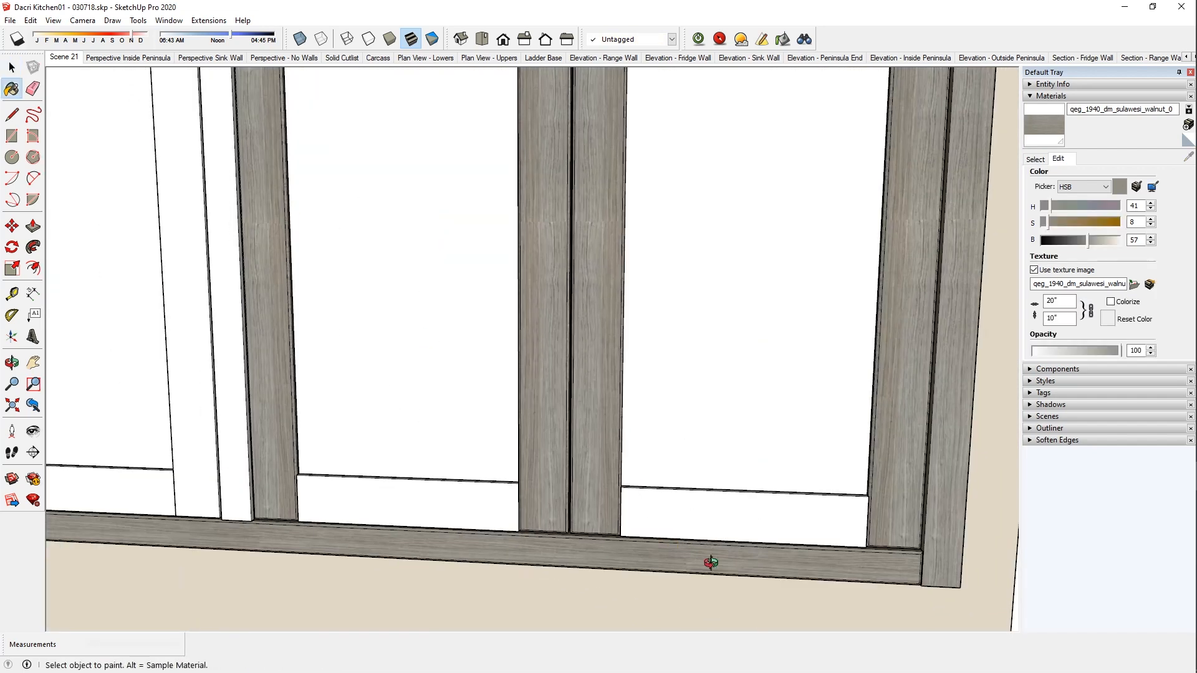
{"action": "middle_click_drag", "start_coordinate": [711, 563], "coordinate": [716, 547]}
{"action": "key", "text": "space"}
{"action": "double_click", "coordinate": [715, 538]}
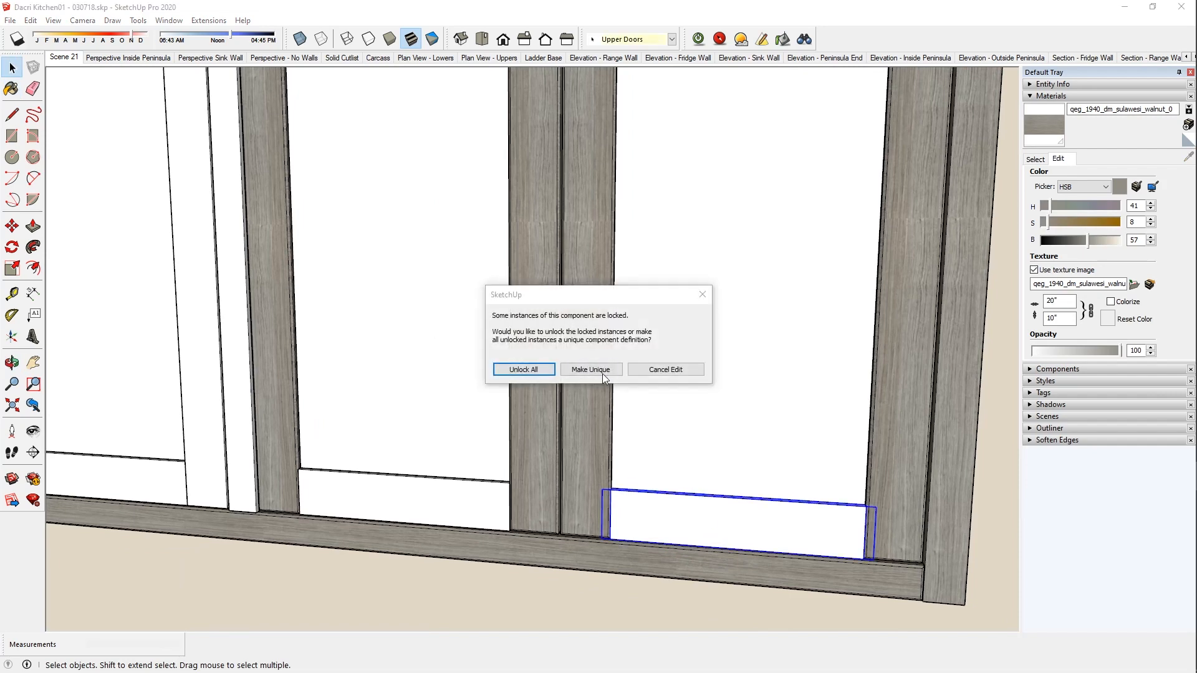
{"action": "left_click", "coordinate": [538, 370]}
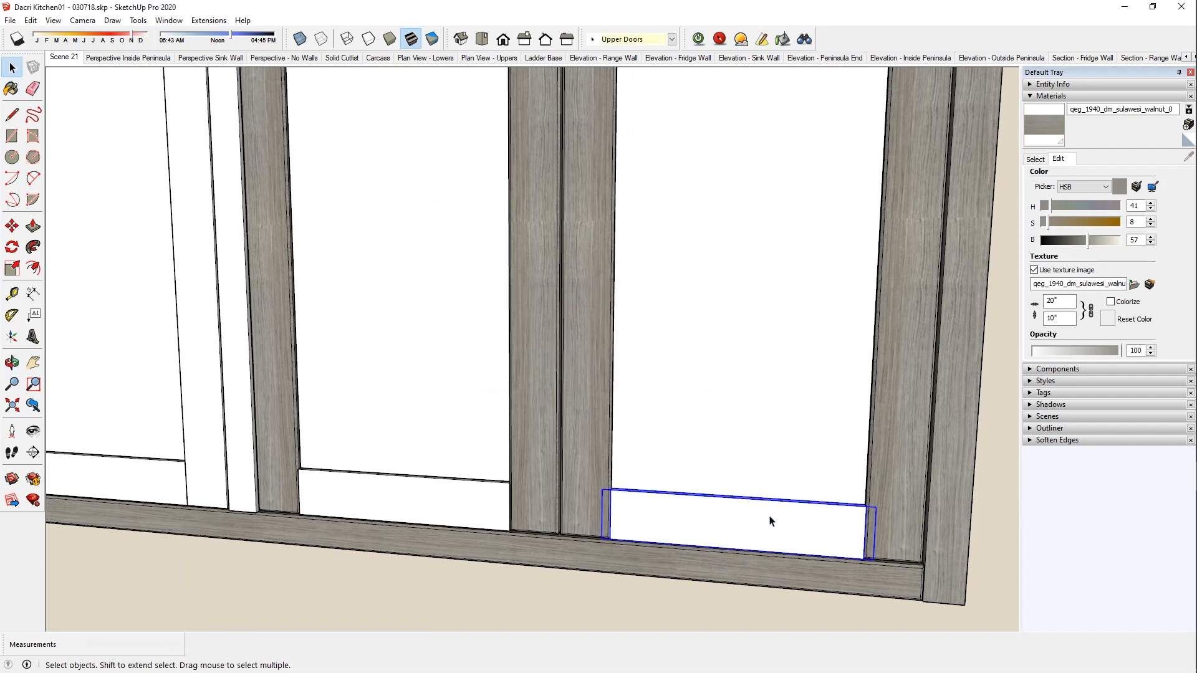
{"action": "triple_click", "coordinate": [760, 533]}
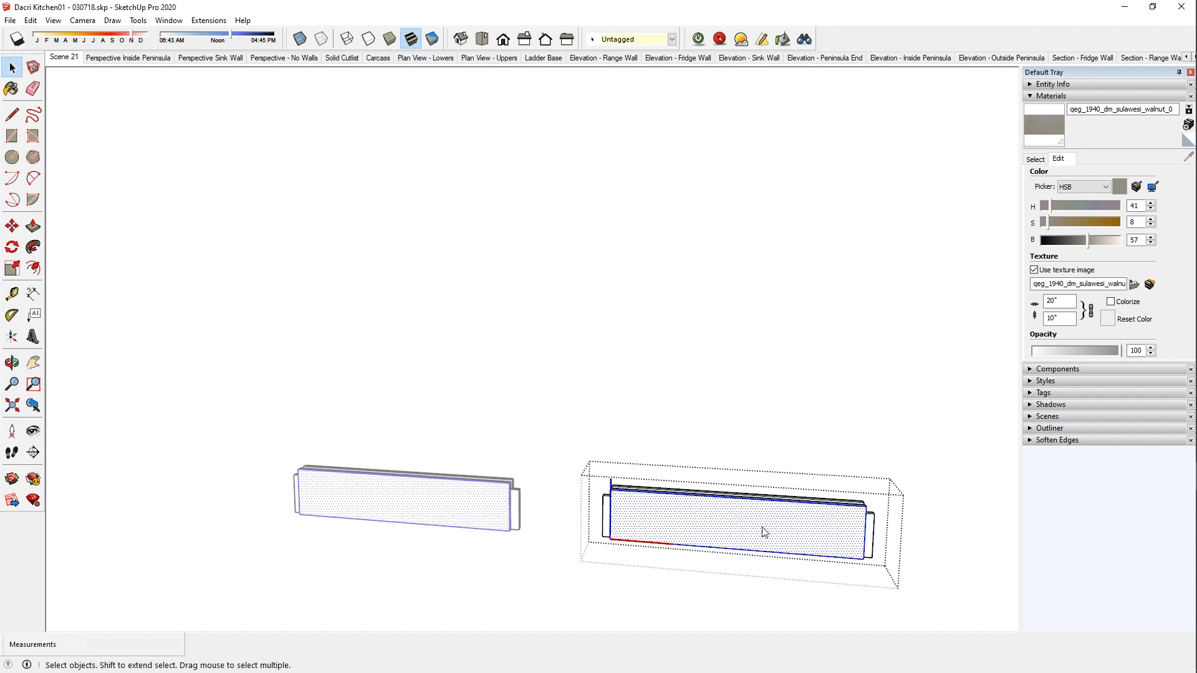
Paint all matching faces of the bottom rail with the qeg_1940_dm_sulawesi_walnut_0 material.
{"action": "right_click", "coordinate": [761, 530]}
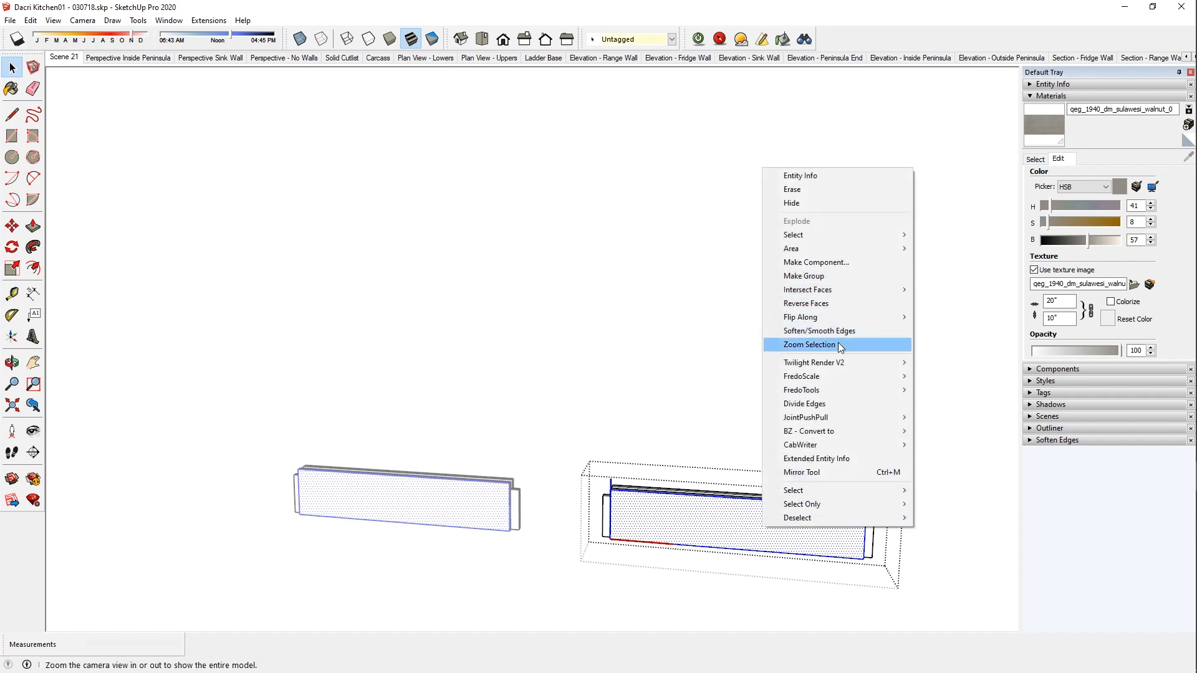
{"action": "mouse_move", "coordinate": [845, 363]}
{"action": "left_click", "coordinate": [690, 533]}
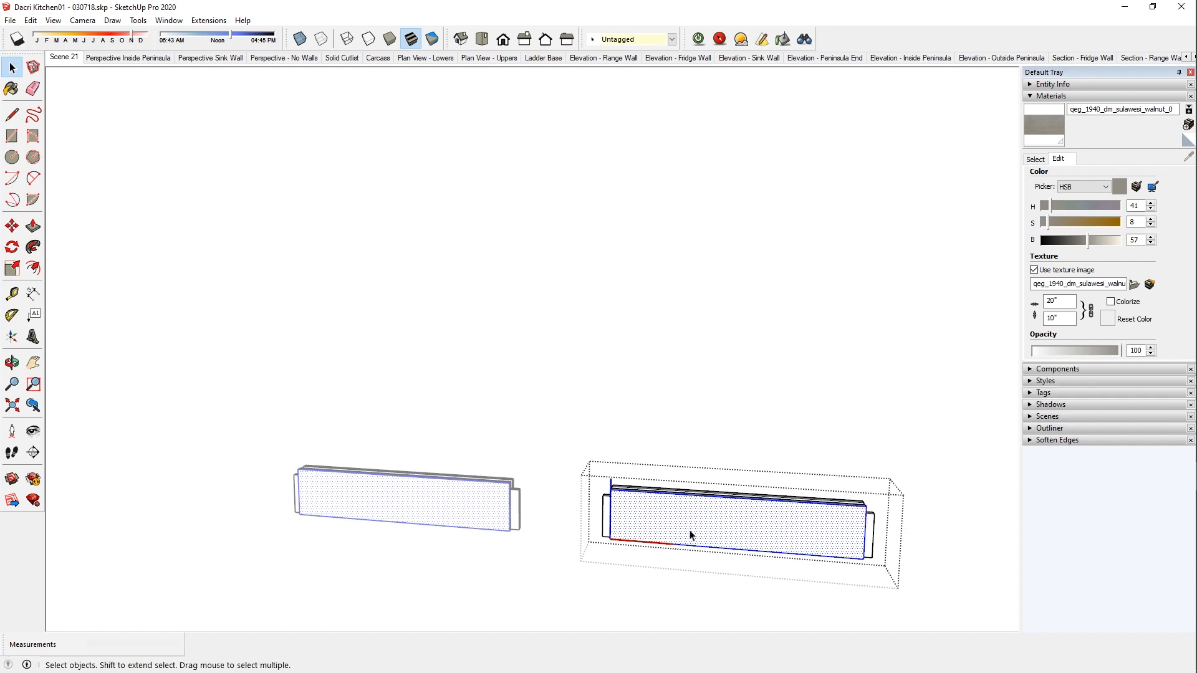
{"action": "key", "text": "b"}
{"action": "key", "text": "shift"}
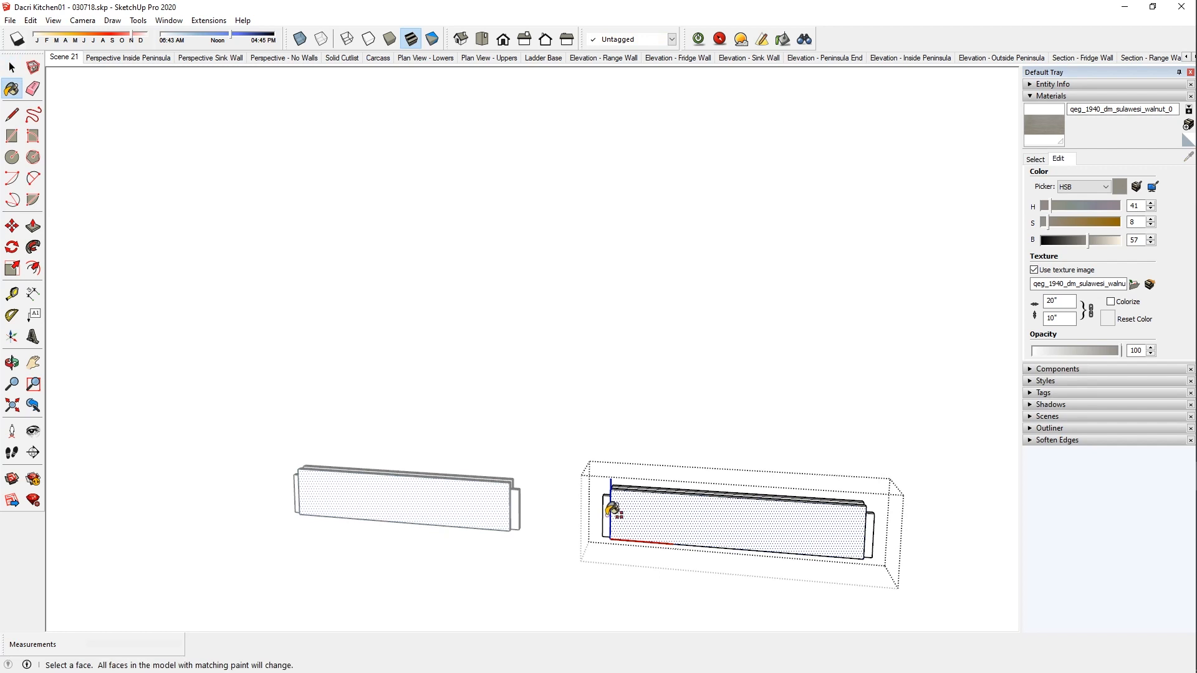
{"action": "left_click", "coordinate": [737, 513], "text": "shift"}
{"action": "key", "text": "space"}
Bevel the edges of the bottom rail's front face using Twilight Render's edge bevel.
{"action": "right_click", "coordinate": [743, 526]}
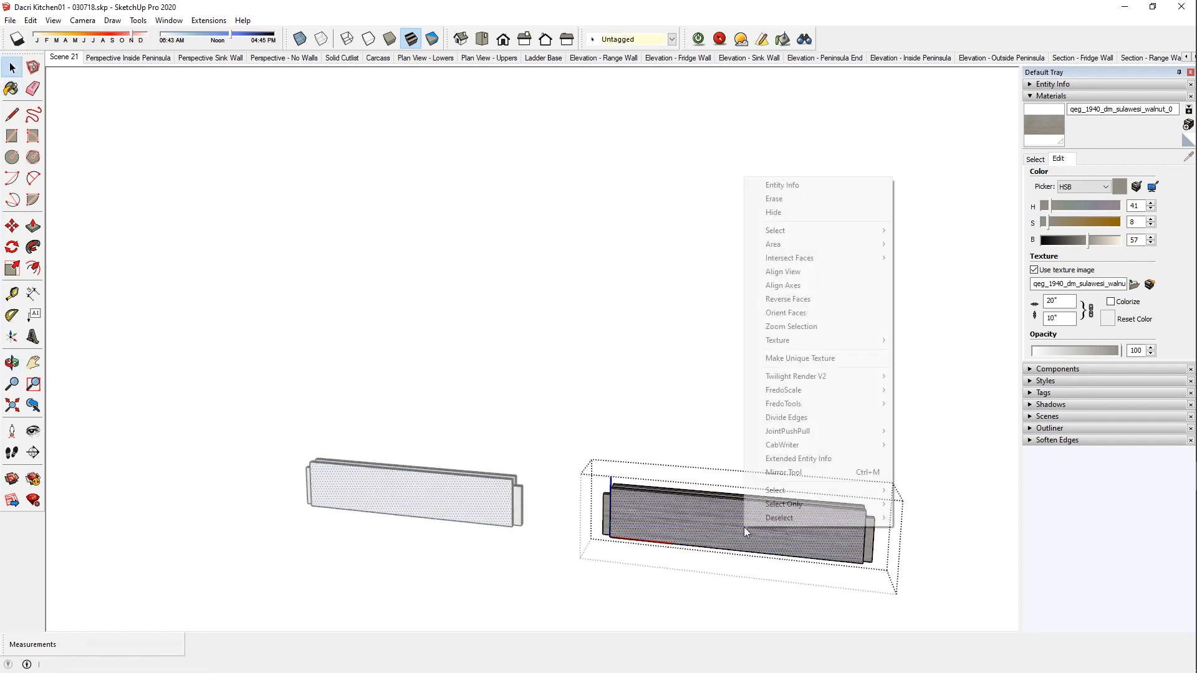
{"action": "left_click", "coordinate": [682, 529]}
{"action": "right_click", "coordinate": [726, 529]}
{"action": "mouse_move", "coordinate": [840, 367]}
{"action": "mouse_move", "coordinate": [912, 365]}
{"action": "left_click", "coordinate": [991, 364]}
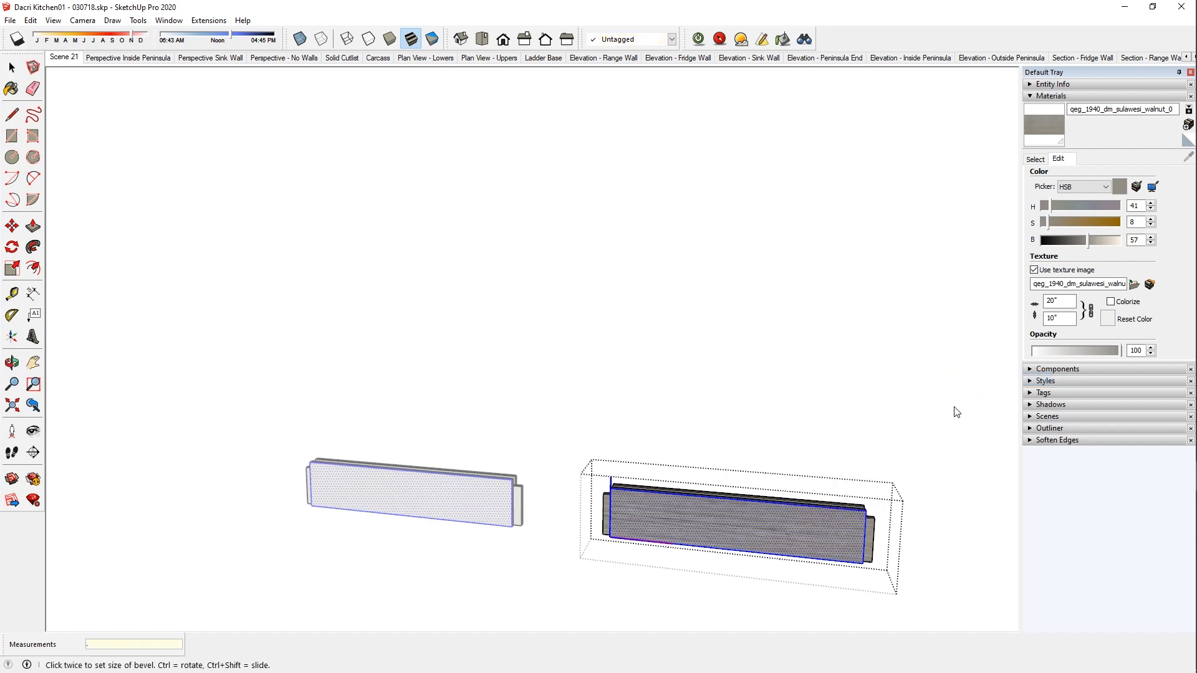
{"action": "key", "text": "Return"}
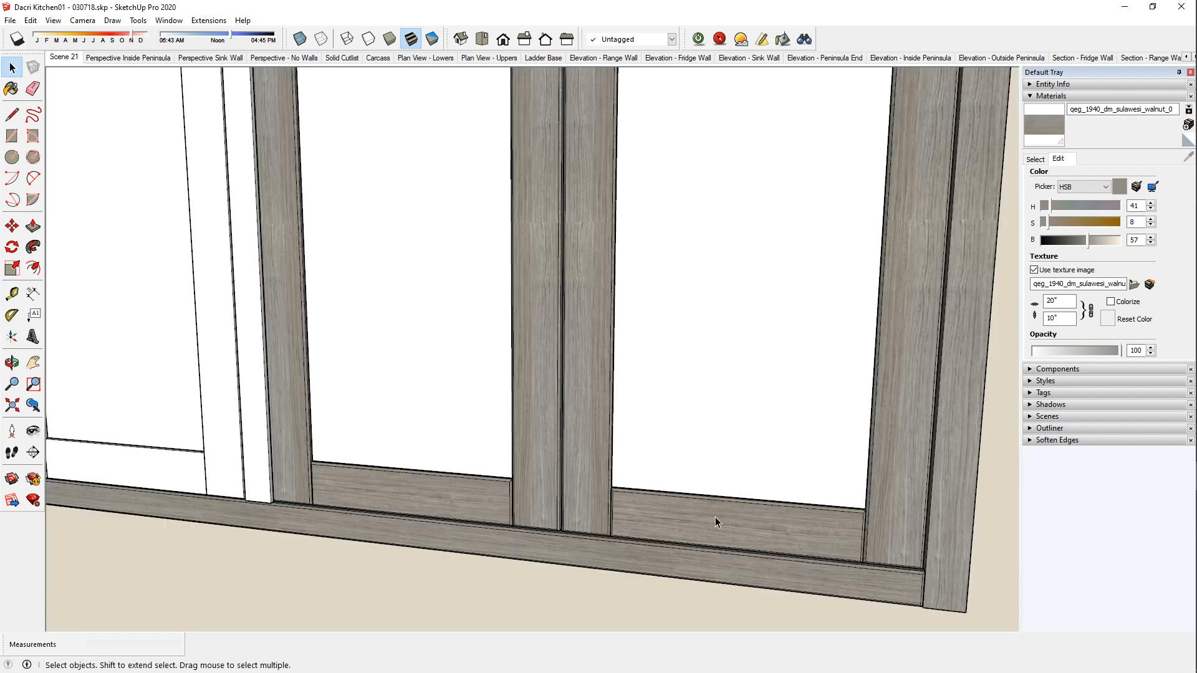
Select the whole upper cabinet above the black countertop and unlock all its locked parts.
{"action": "middle_click_drag", "start_coordinate": [715, 518], "coordinate": [672, 400]}
{"action": "key", "text": "b"}
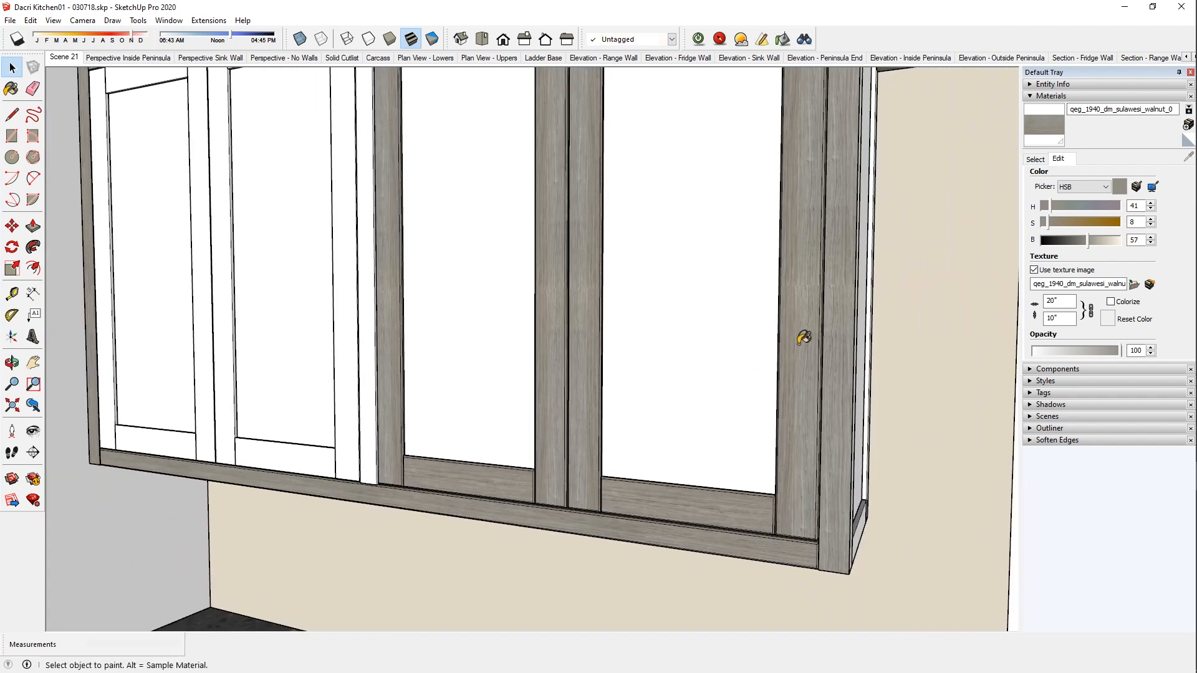
{"action": "key", "text": "space"}
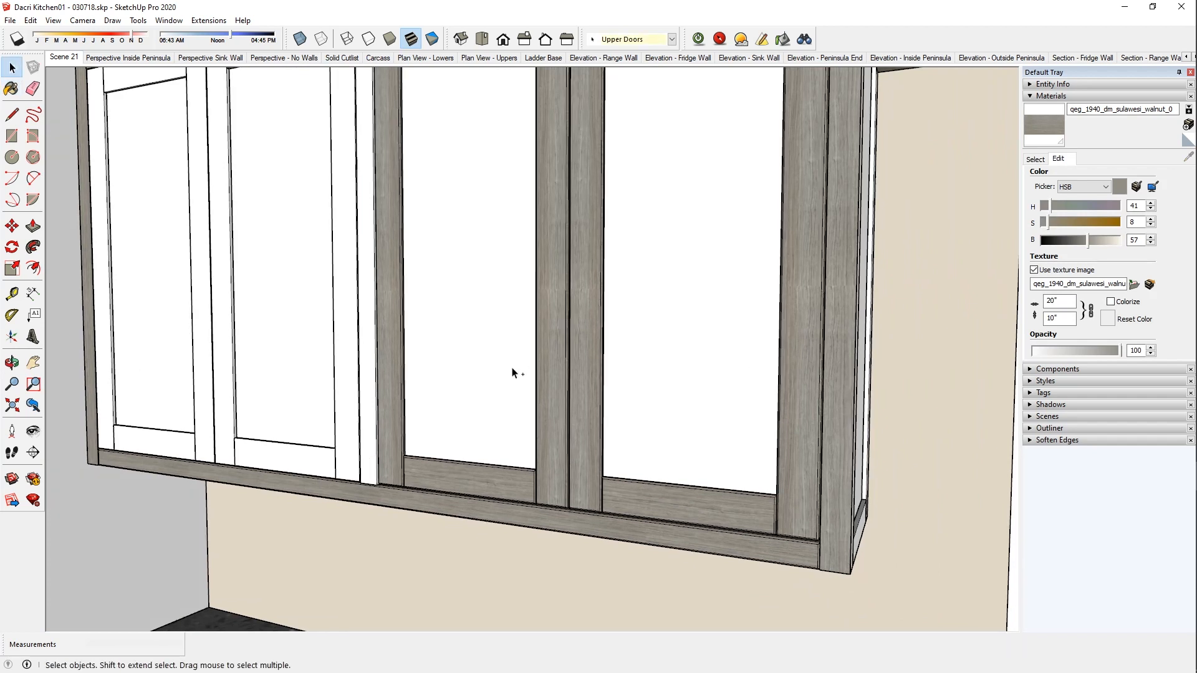
{"action": "scroll", "coordinate": [349, 399], "scroll_direction": "down", "scroll_amount": 4}
{"action": "middle_click_drag", "start_coordinate": [422, 419], "coordinate": [446, 293]}
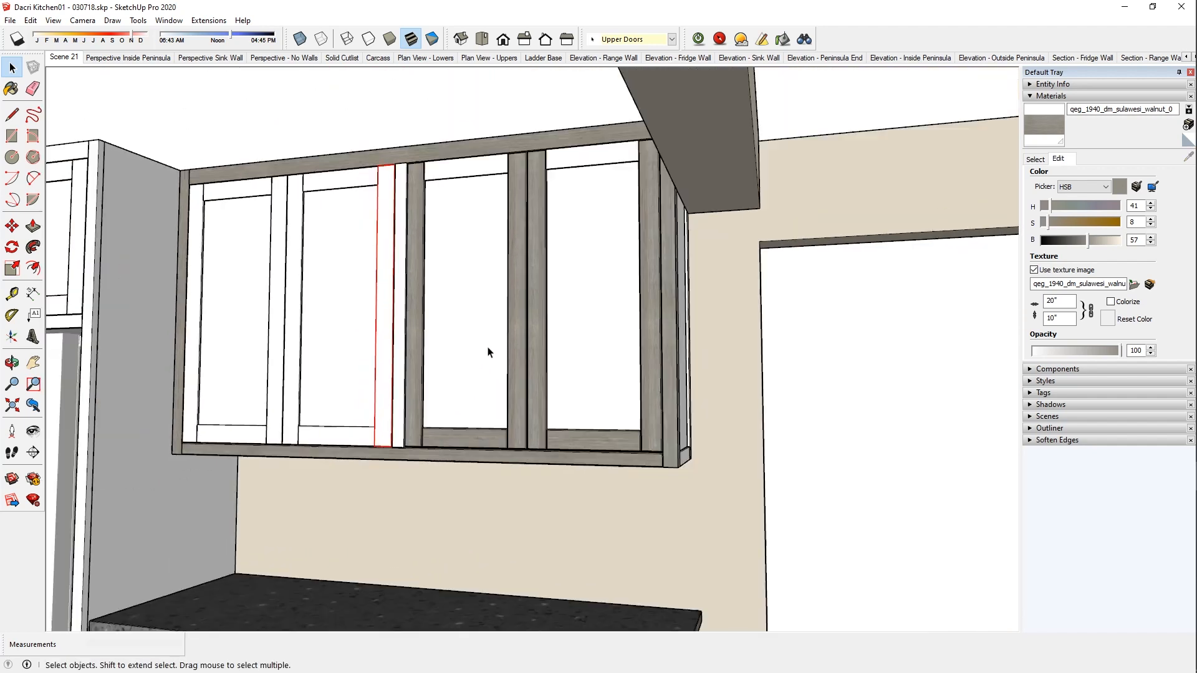
{"action": "scroll", "coordinate": [446, 294], "scroll_direction": "down", "scroll_amount": 2}
{"action": "left_click_drag", "start_coordinate": [203, 107], "coordinate": [693, 499]}
{"action": "right_click", "coordinate": [569, 286]}
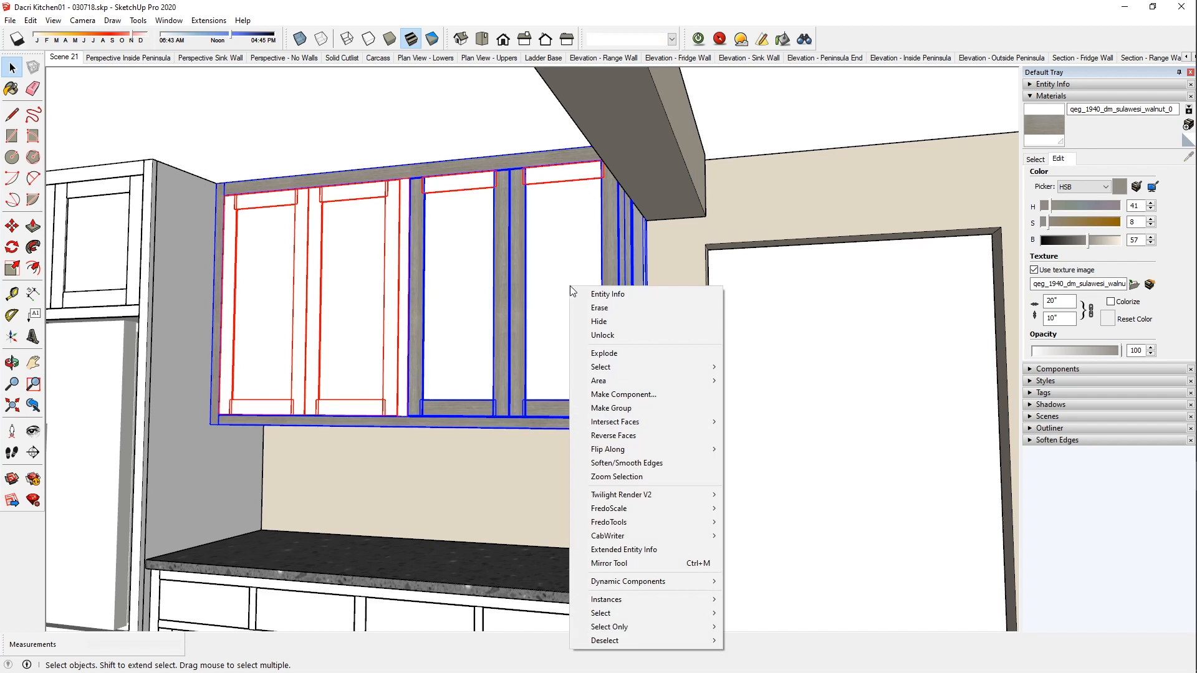
{"action": "left_click", "coordinate": [616, 334]}
{"action": "left_click", "coordinate": [563, 304]}
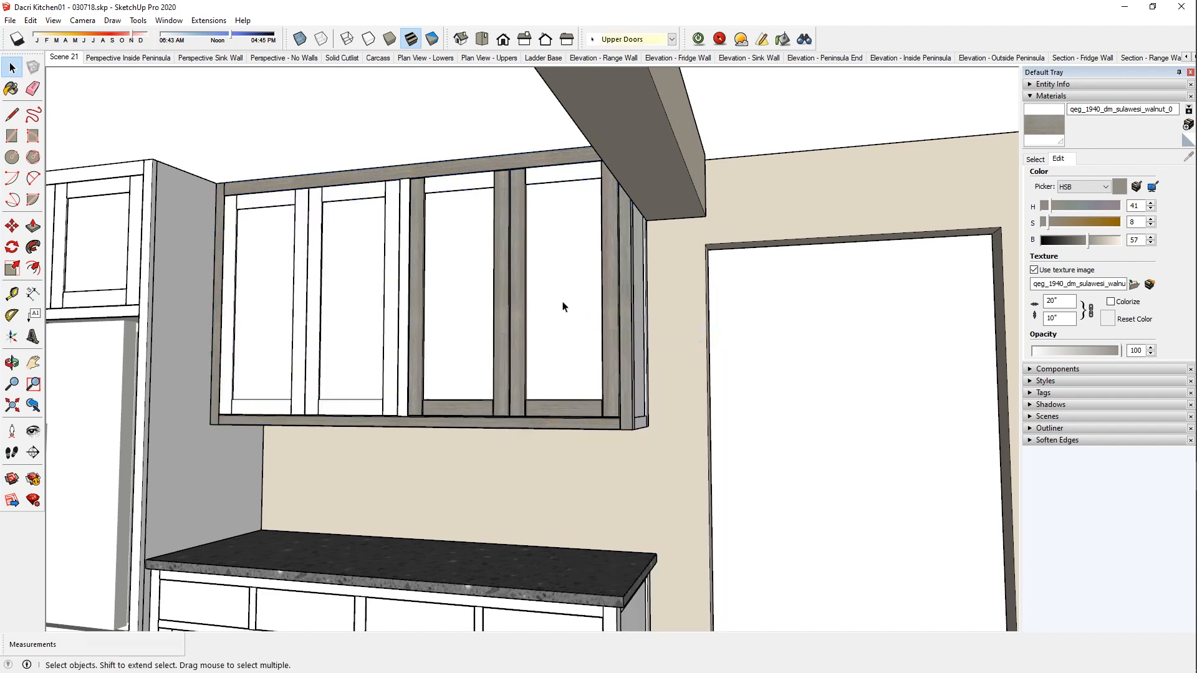
Paint the center panel of the end upper door with the sulawesi walnut material.
{"action": "scroll", "coordinate": [563, 304], "scroll_direction": "up", "scroll_amount": 2}
{"action": "double_click", "coordinate": [563, 305]}
{"action": "key", "text": "b"}
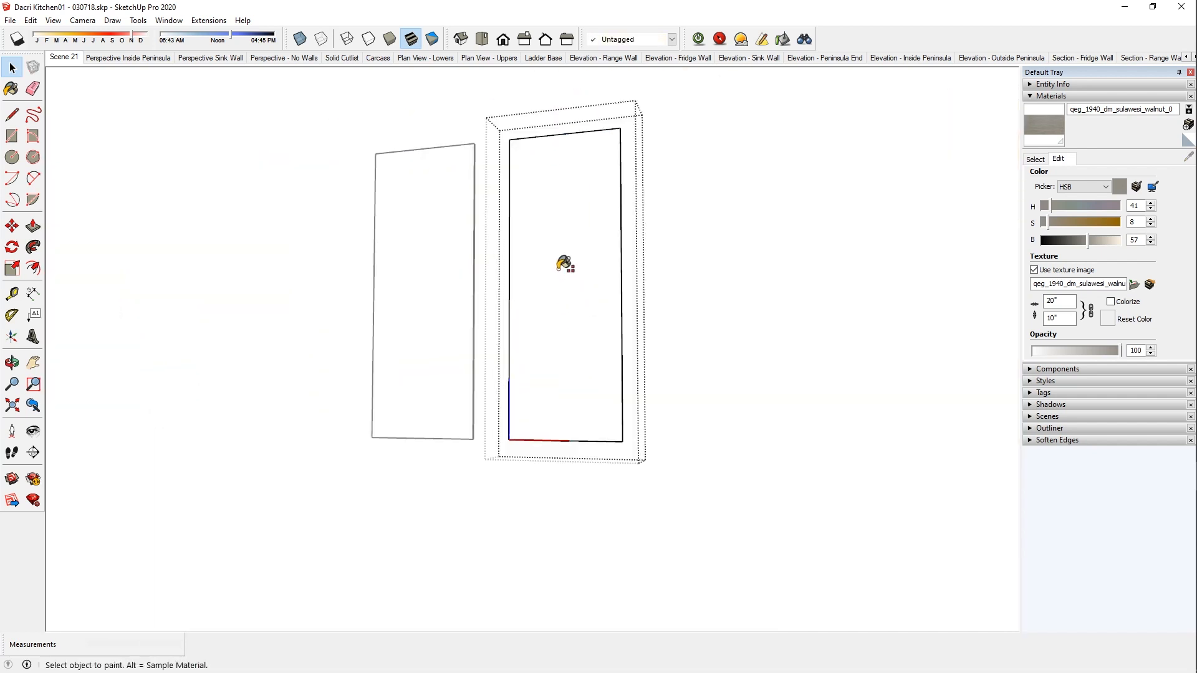
{"action": "left_click", "coordinate": [582, 315]}
{"action": "key", "text": "space"}
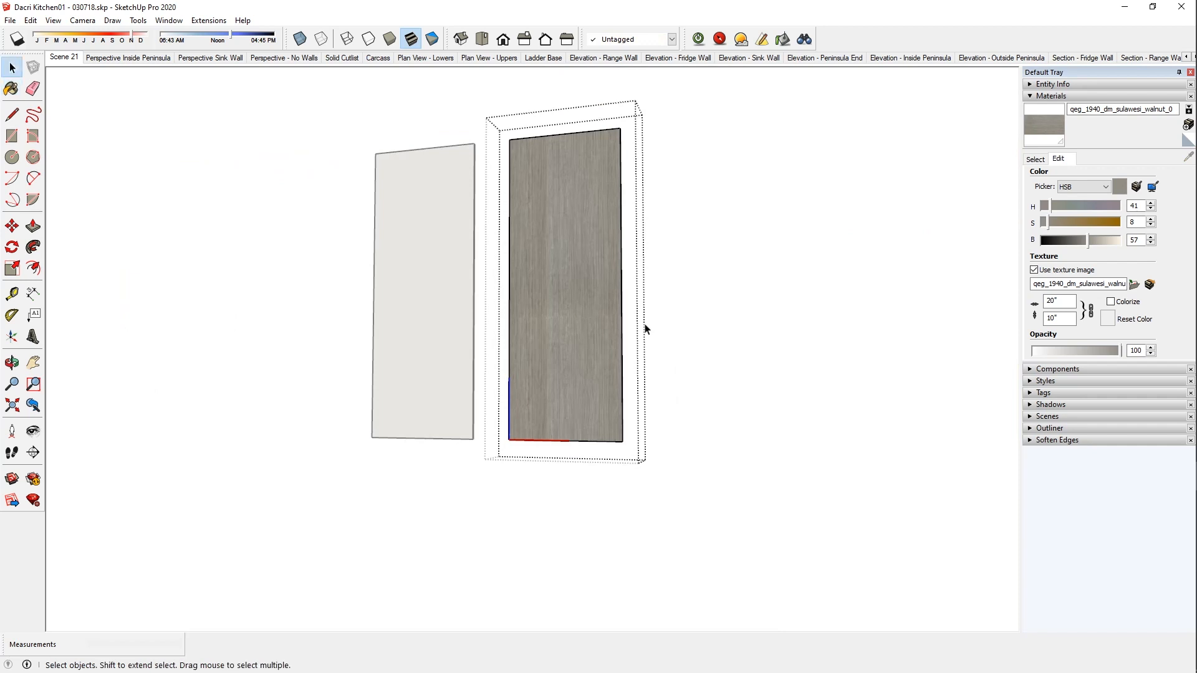
{"action": "key", "text": "Escape"}
Open the end upper door's top rail for editing and paint all its faces with the sulawesi walnut material.
{"action": "scroll", "coordinate": [484, 184], "scroll_direction": "up", "scroll_amount": 3}
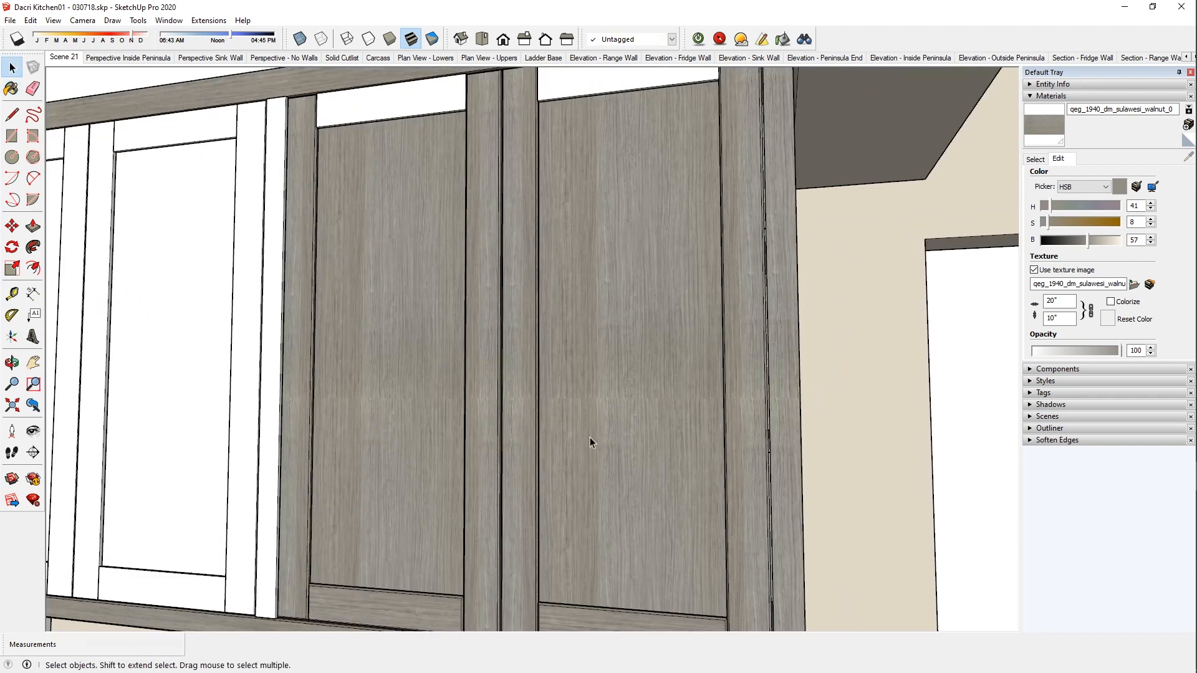
{"action": "key", "text": "b"}
{"action": "mouse_move", "coordinate": [559, 387]}
{"action": "middle_mouse_down", "text": "shift"}
{"action": "mouse_move", "coordinate": [558, 347]}
{"action": "mouse_move", "coordinate": [560, 358]}
{"action": "middle_mouse_up", "text": "shift"}
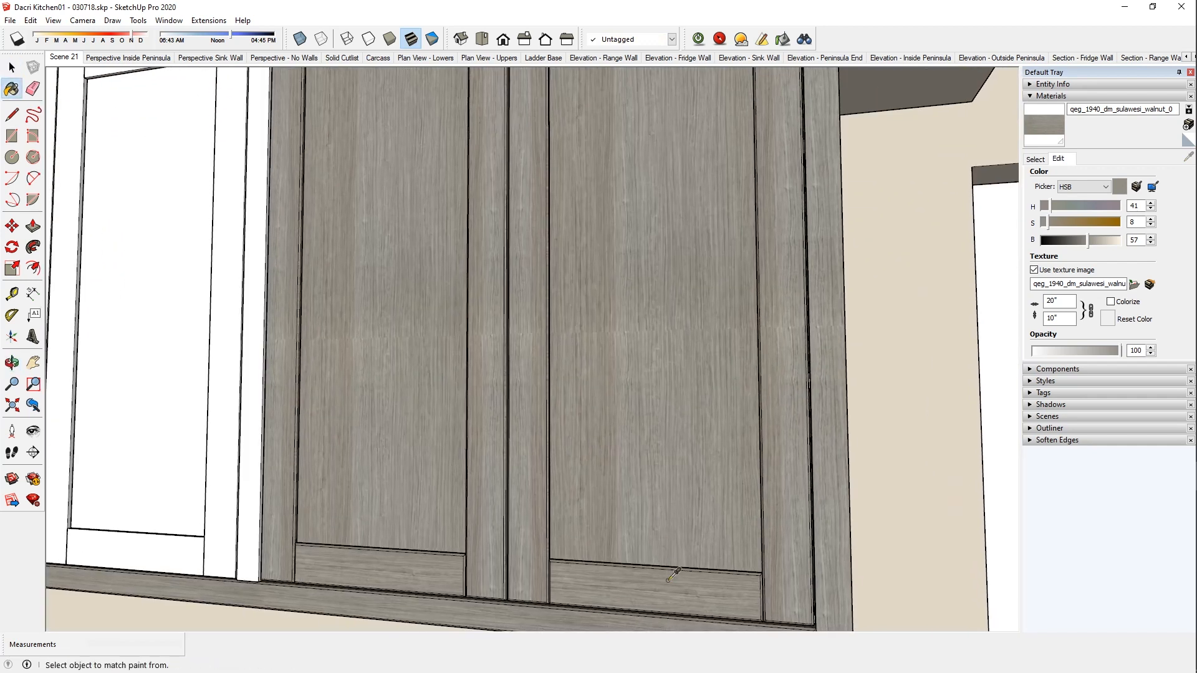
{"action": "middle_click_drag", "start_coordinate": [638, 233], "coordinate": [612, 339], "text": "shift"}
{"action": "middle_click_drag", "start_coordinate": [581, 453], "coordinate": [567, 490], "text": "shift"}
{"action": "key", "text": "space"}
{"action": "triple_click", "coordinate": [581, 261]}
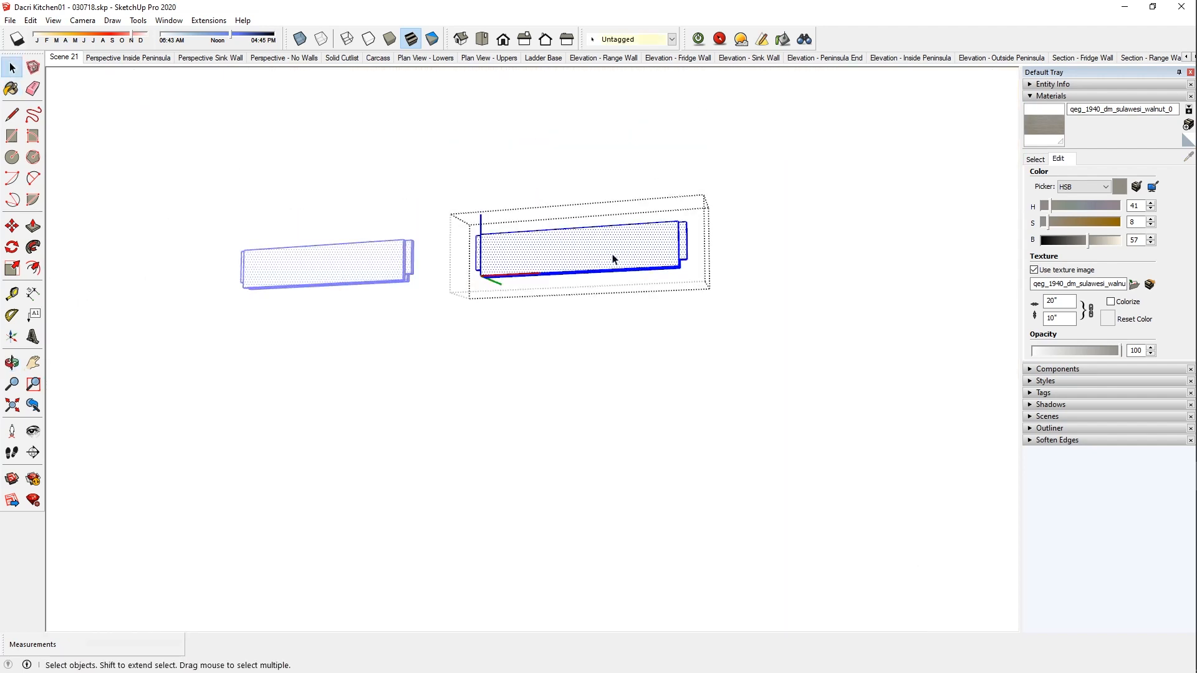
{"action": "left_click", "coordinate": [620, 251]}
{"action": "triple_click", "coordinate": [620, 251]}
{"action": "key", "text": "b"}
{"action": "left_click", "coordinate": [627, 246]}
{"action": "key", "text": "space"}
{"action": "key", "text": "ctrl+t"}
Bevel the edges of the top rail's front face using Twilight Render's edge bevel.
{"action": "right_click", "coordinate": [625, 247]}
{"action": "left_click", "coordinate": [598, 247]}
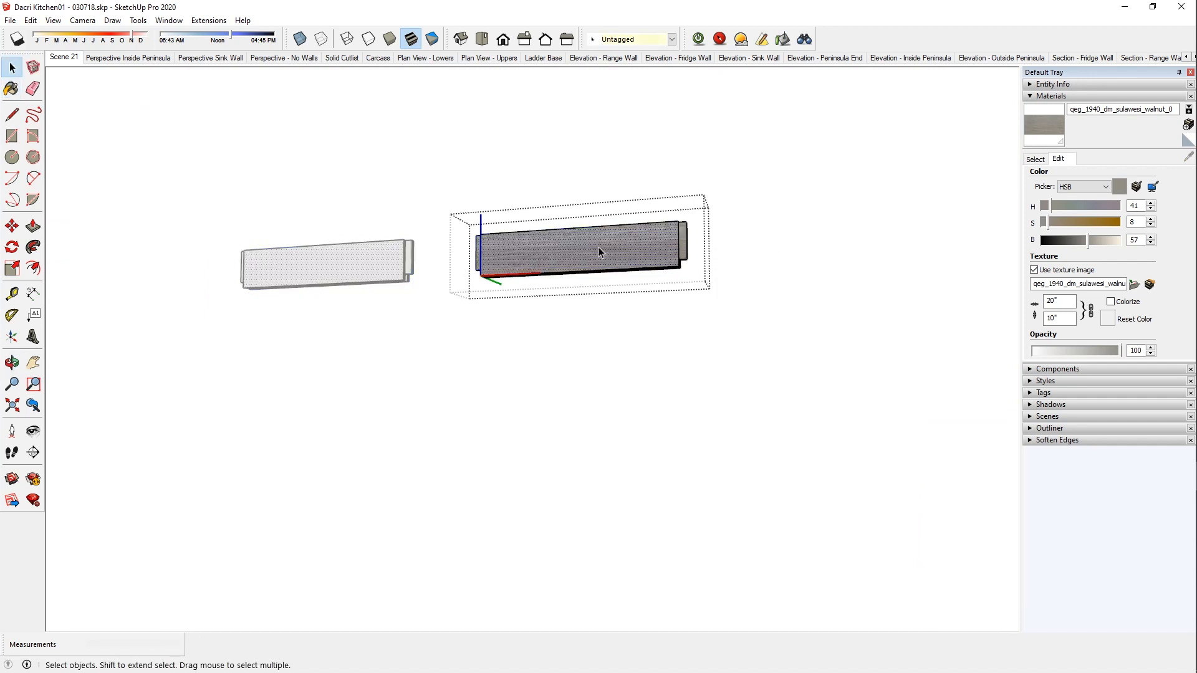
{"action": "right_click", "coordinate": [599, 247]}
{"action": "mouse_move", "coordinate": [692, 441]}
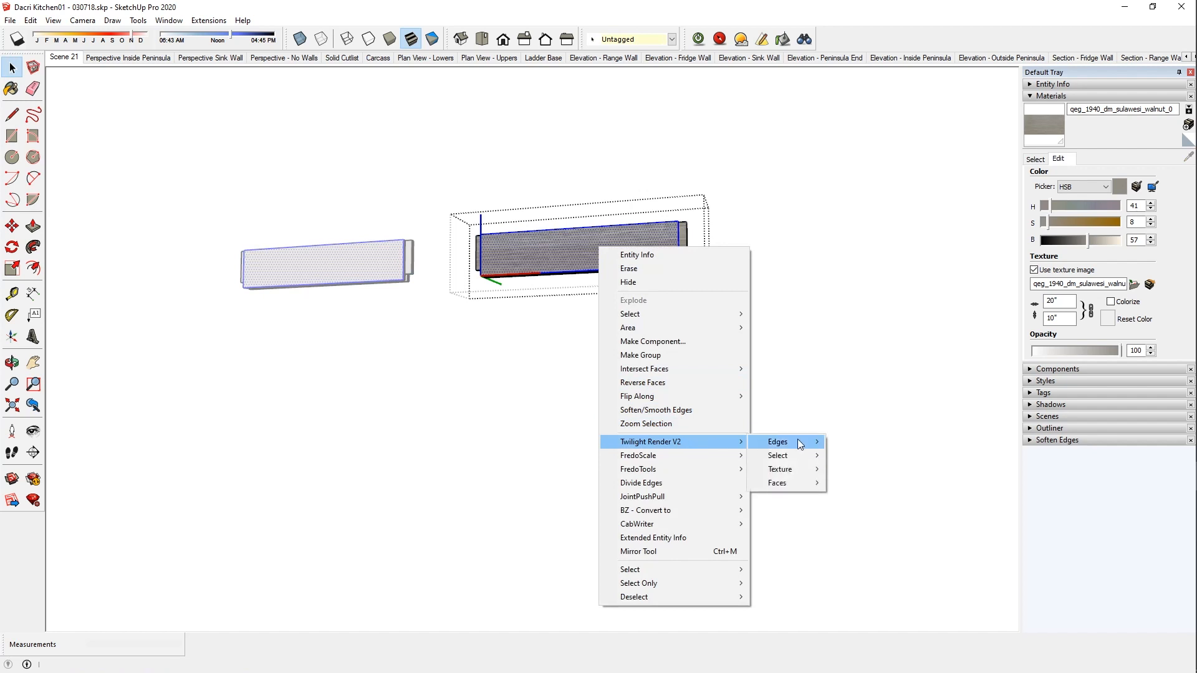
{"action": "mouse_move", "coordinate": [799, 440]}
{"action": "left_click", "coordinate": [865, 453]}
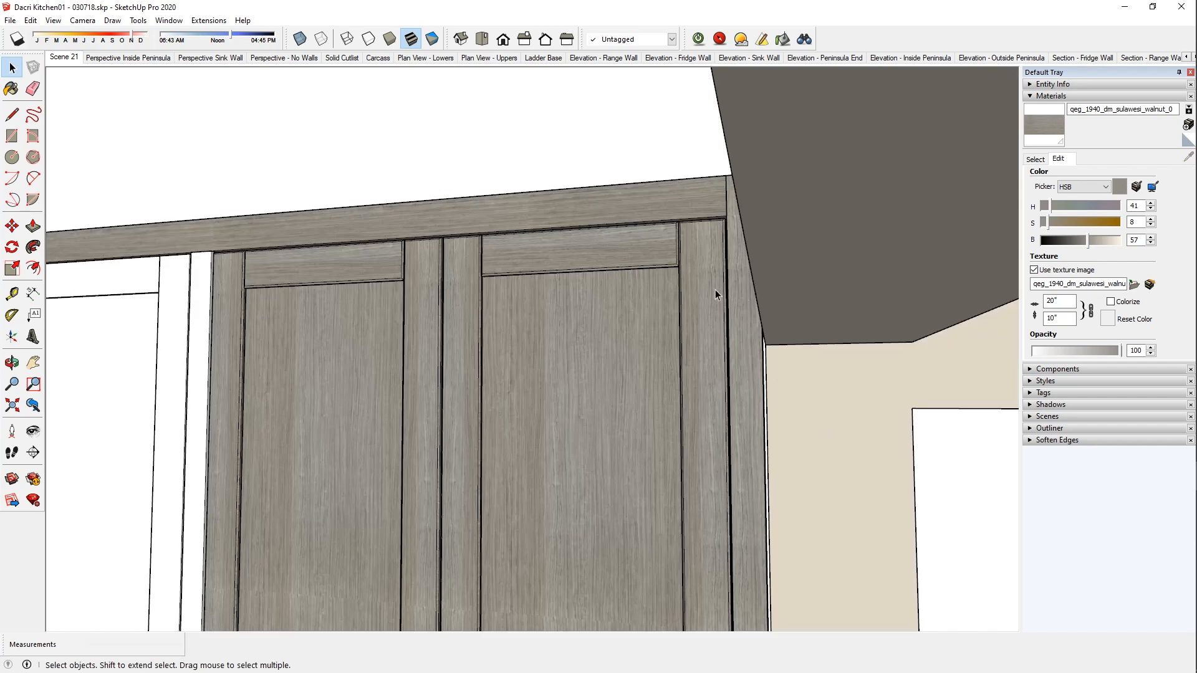
{"action": "middle_click_drag", "start_coordinate": [716, 289], "coordinate": [730, 169]}
{"action": "scroll", "coordinate": [710, 216], "scroll_direction": "down", "scroll_amount": 5}
{"action": "scroll", "coordinate": [708, 220], "scroll_direction": "down", "scroll_amount": 3}
{"action": "middle_click_drag", "start_coordinate": [676, 272], "coordinate": [590, 262]}
{"action": "scroll", "coordinate": [628, 245], "scroll_direction": "down", "scroll_amount": 6}
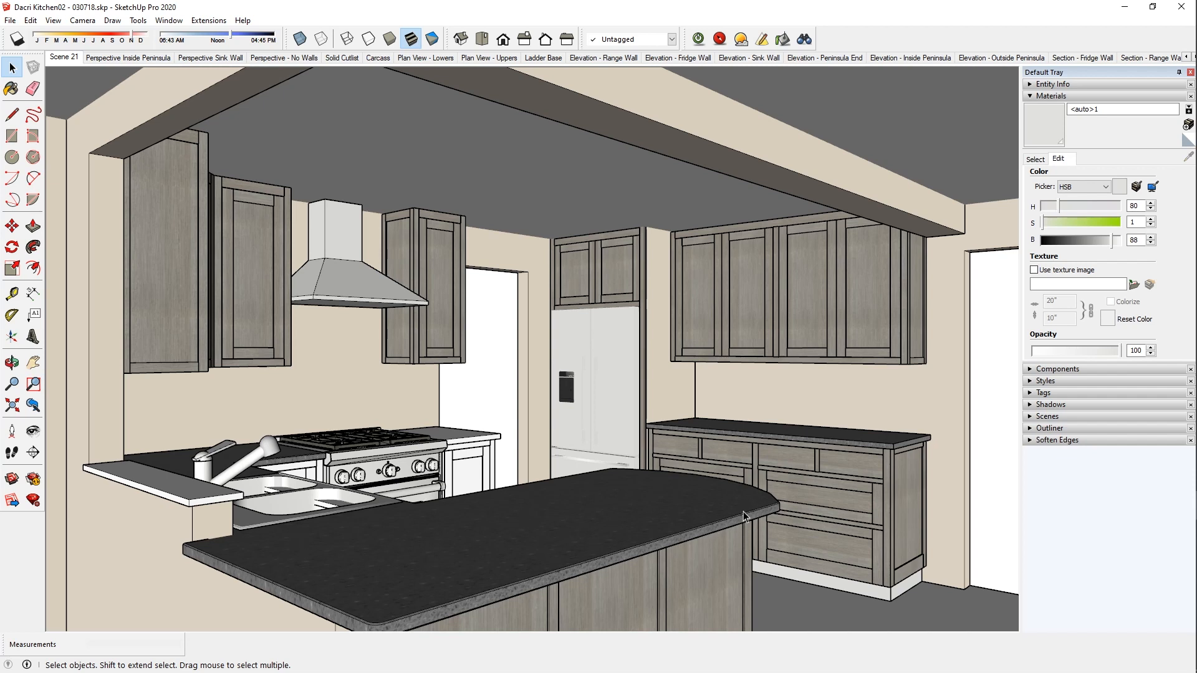
Sample the Quartz-top-Prisma-Grigio material from the countertop.
{"action": "key", "text": "b"}
{"action": "key", "text": "alt"}
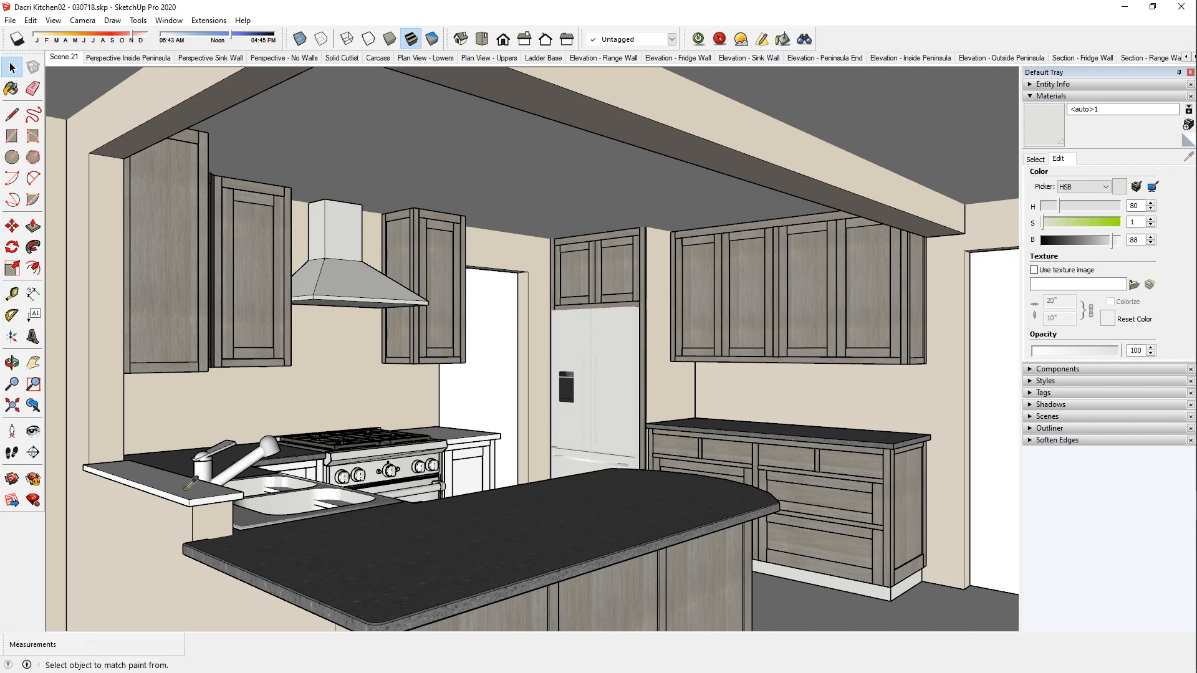
{"action": "left_click", "coordinate": [404, 505], "text": "alt"}
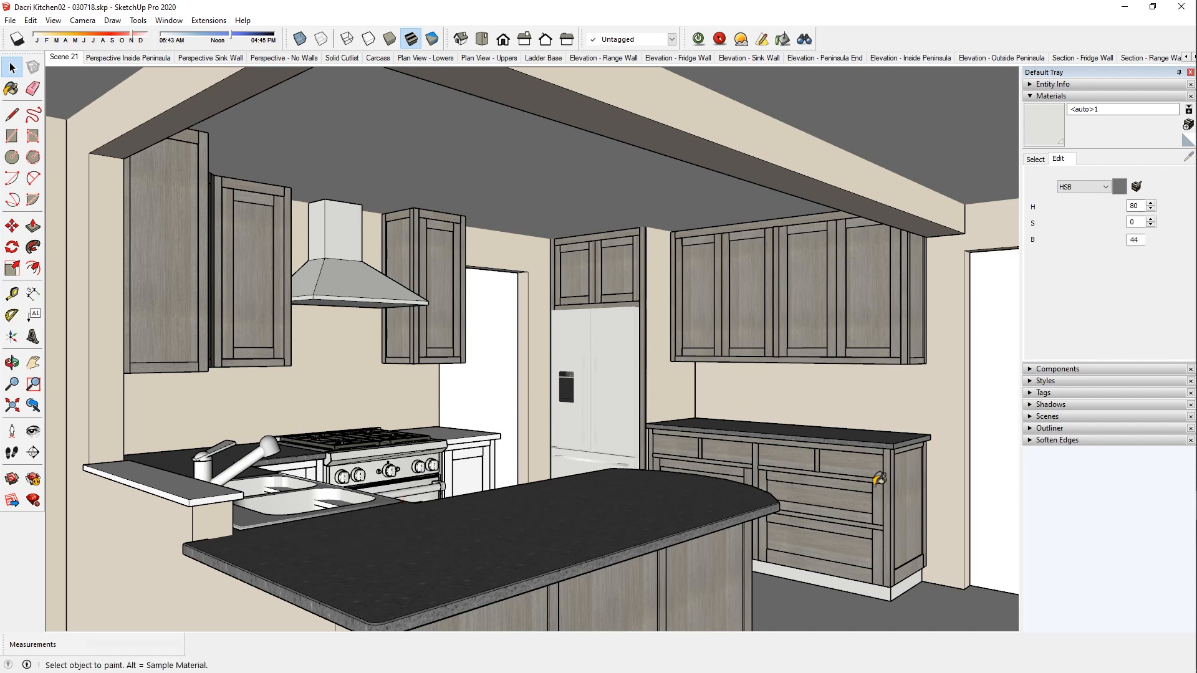
{"action": "key", "text": "space"}
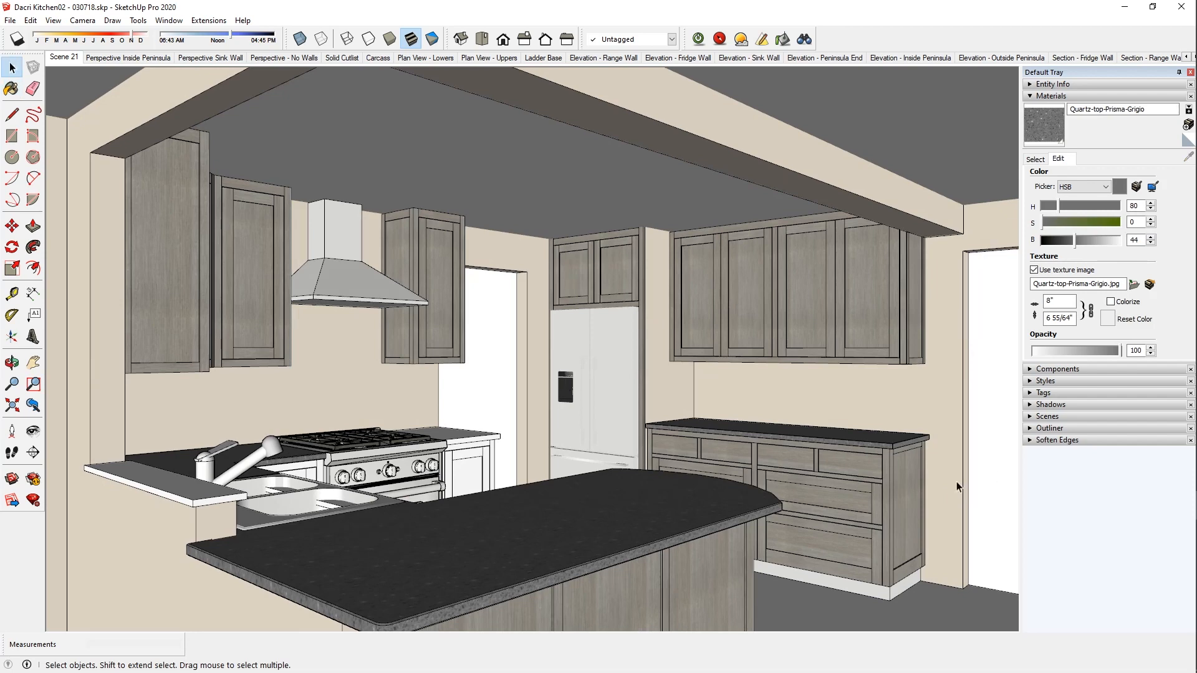
Open the floor slab beneath the exterior walls for editing from outside the building.
{"action": "scroll", "coordinate": [502, 411], "scroll_direction": "up", "scroll_amount": 3}
{"action": "middle_click_drag", "start_coordinate": [488, 397], "coordinate": [718, 399]}
{"action": "middle_click_drag", "start_coordinate": [892, 431], "coordinate": [411, 374]}
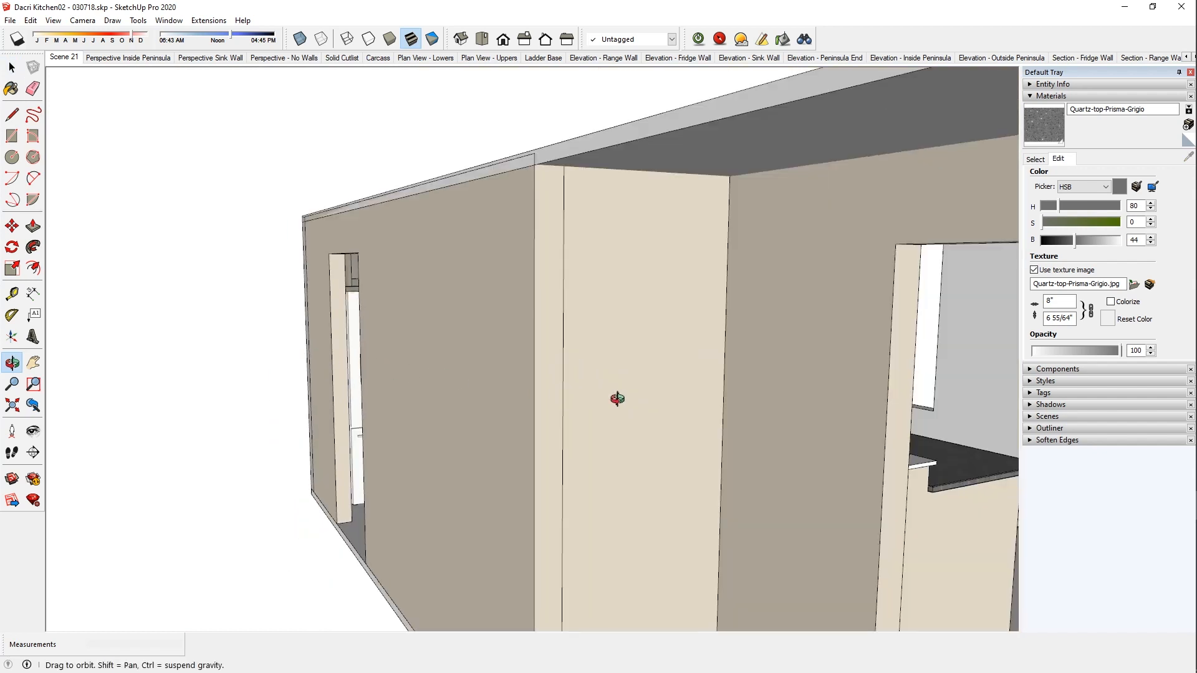
{"action": "scroll", "coordinate": [617, 399], "scroll_direction": "down", "scroll_amount": 10}
{"action": "middle_click_drag", "start_coordinate": [434, 392], "coordinate": [702, 477]}
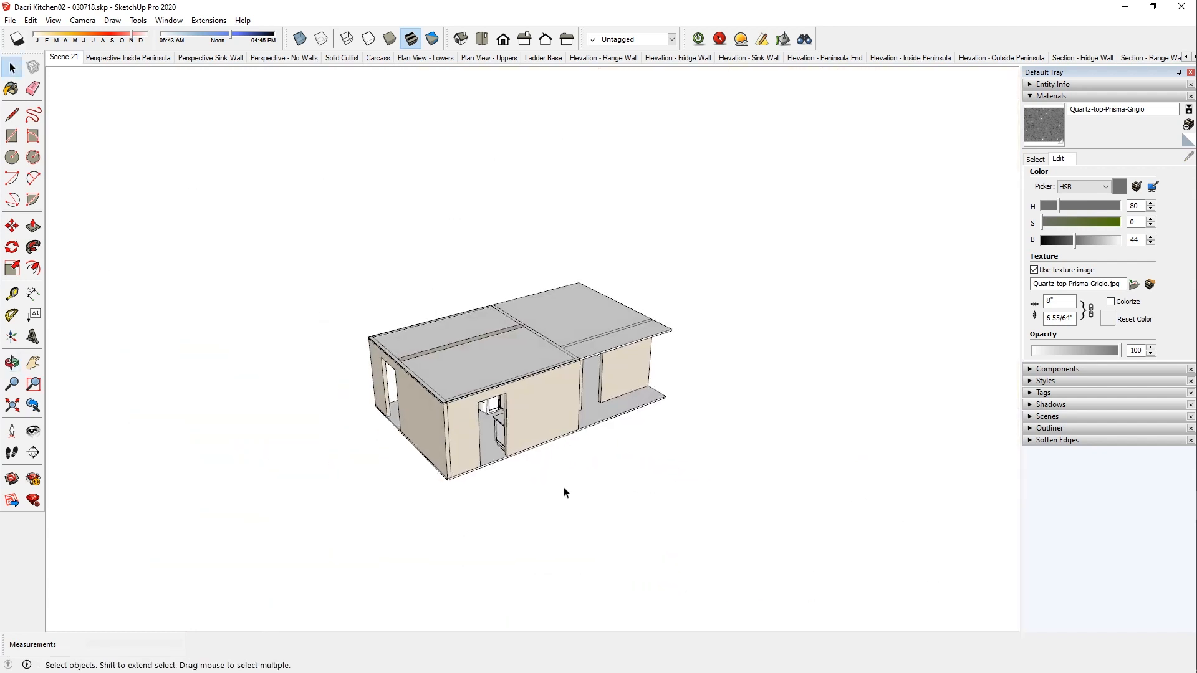
{"action": "scroll", "coordinate": [455, 494], "scroll_direction": "up", "scroll_amount": 2}
{"action": "key", "text": "r"}
{"action": "key", "text": "p"}
{"action": "scroll", "coordinate": [450, 480], "scroll_direction": "up", "scroll_amount": 8}
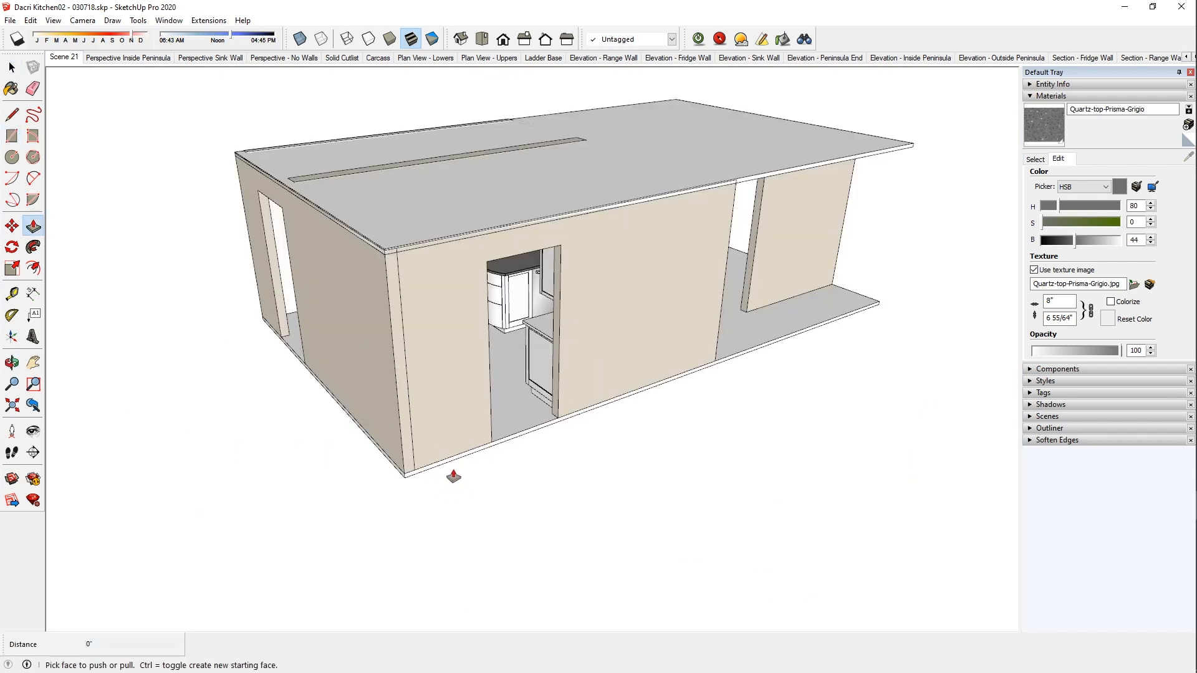
{"action": "key", "text": "space"}
{"action": "double_click", "coordinate": [462, 459]}
{"action": "scroll", "coordinate": [468, 460], "scroll_direction": "down", "scroll_amount": 1}
Push/Pull the floor slab's edge face below the exterior doorway outward by 4.
{"action": "key", "text": "p"}
{"action": "left_click_drag", "start_coordinate": [486, 454], "coordinate": [612, 515]}
{"action": "type", "text": "4"}
{"action": "key", "text": "Return"}
{"action": "scroll", "coordinate": [613, 515], "scroll_direction": "down", "scroll_amount": 7}
{"action": "middle_click_drag", "start_coordinate": [515, 548], "coordinate": [647, 482]}
{"action": "scroll", "coordinate": [692, 483], "scroll_direction": "up", "scroll_amount": 1}
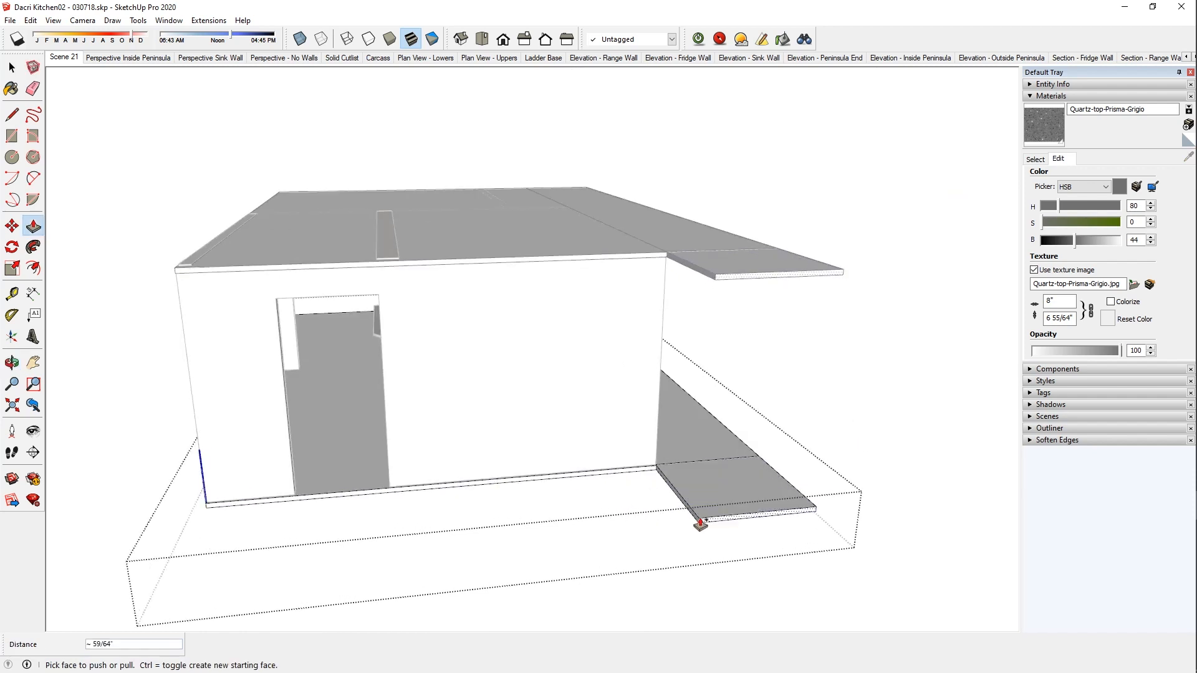
Push/Pull the floor slab's other outer edge face to line up with the ceiling slab.
{"action": "left_click", "coordinate": [633, 473]}
{"action": "left_click", "coordinate": [700, 519]}
{"action": "key", "text": "space"}
Draw a vertical rectangle about 91 by 358 inches across the room's open side, between the ceiling and floor slabs' outer corners.
{"action": "middle_click_drag", "start_coordinate": [648, 565], "coordinate": [467, 543]}
{"action": "left_click", "coordinate": [767, 212]}
{"action": "key", "text": "r"}
{"action": "left_click", "coordinate": [742, 191]}
{"action": "left_click", "coordinate": [652, 571]}
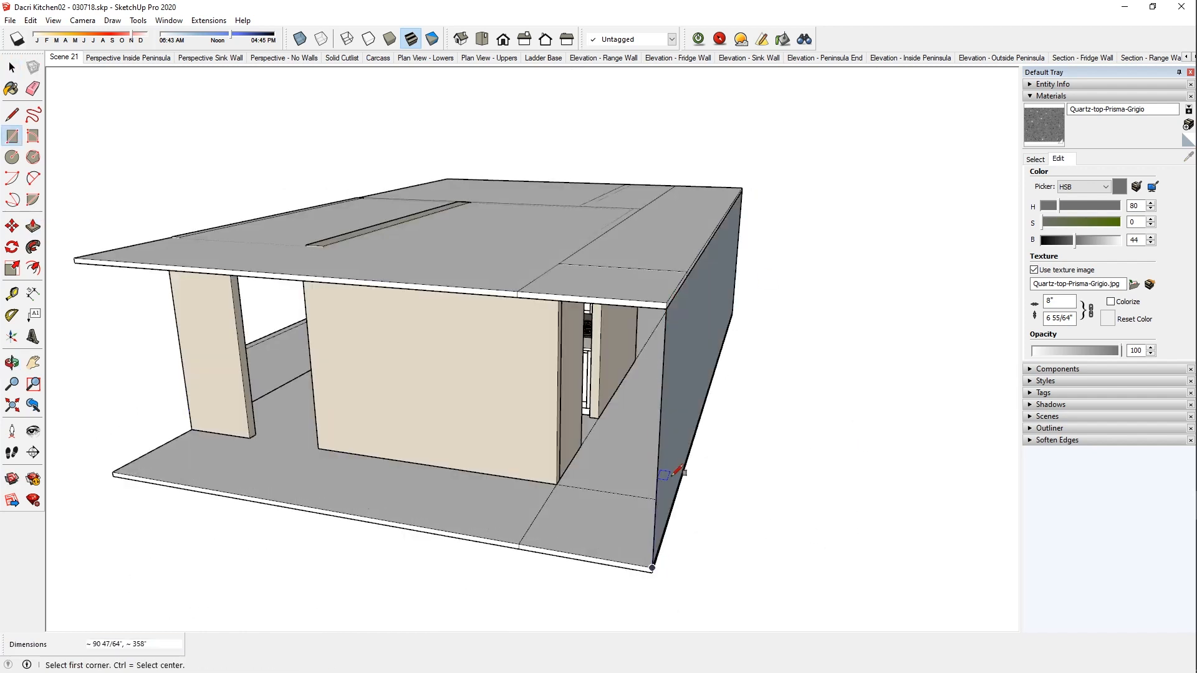
Push/Pull the vertical rectangle 12 inches to form a solid exterior wall.
{"action": "key", "text": "p"}
{"action": "left_click", "coordinate": [684, 465]}
{"action": "type", "text": "12"}
{"action": "key", "text": "Return"}
{"action": "left_click", "coordinate": [686, 486]}
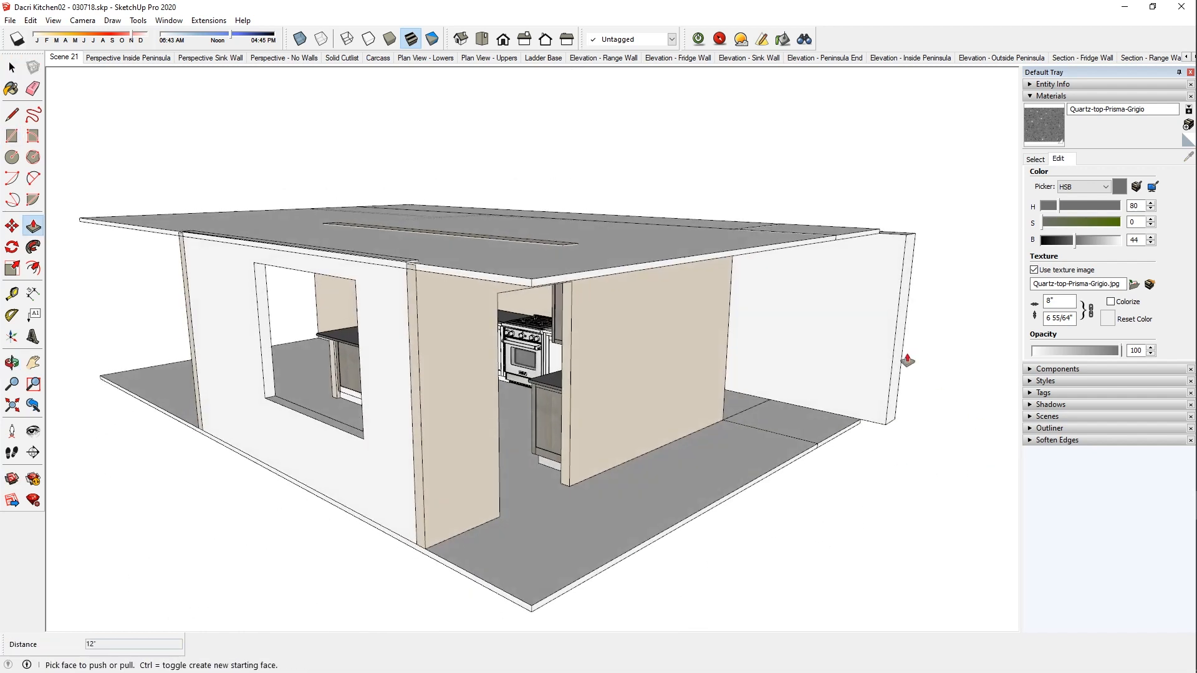
Push/Pull the new wall's narrow end face 232 inches to enclose the adjacent open side of the room.
{"action": "key", "text": "m"}
{"action": "key", "text": "p"}
{"action": "left_click", "coordinate": [882, 364]}
{"action": "type", "text": "232"}
{"action": "key", "text": "Return"}
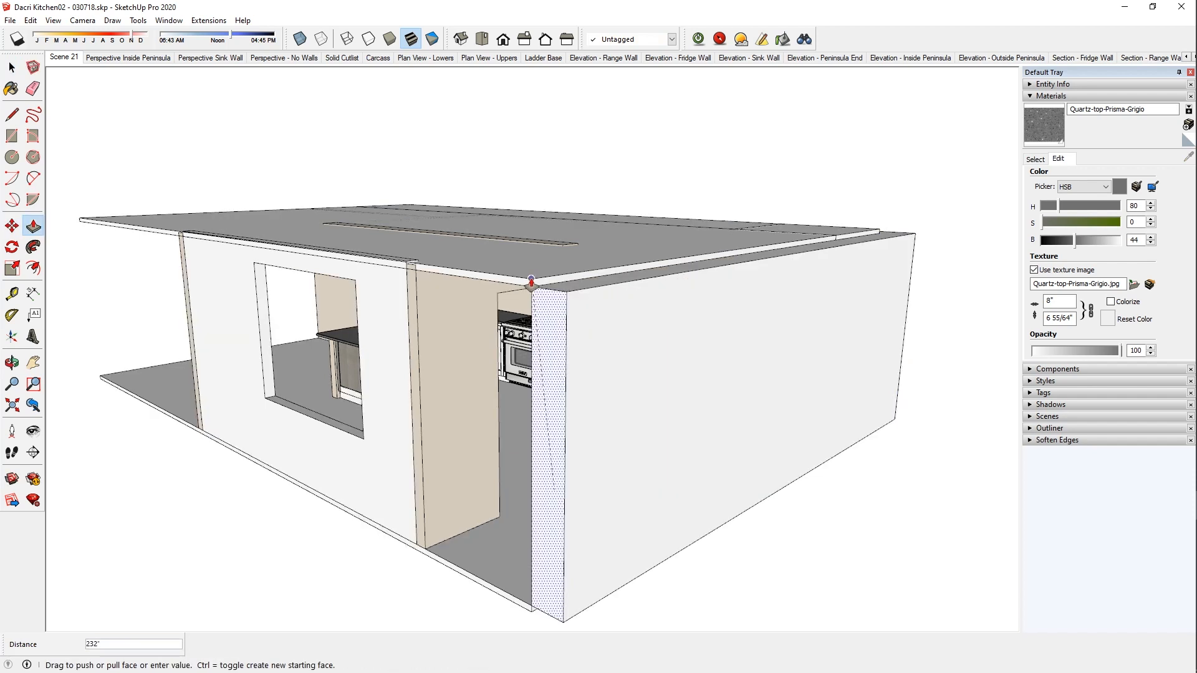
{"action": "middle_click_drag", "start_coordinate": [570, 290], "coordinate": [737, 401]}
{"action": "left_click", "coordinate": [738, 401]}
Select the entire new enclosing wall, move it 6 inches, and return to the Scene 21 camera.
{"action": "middle_click_drag", "start_coordinate": [943, 340], "coordinate": [634, 343]}
{"action": "key", "text": "space"}
{"action": "triple_click", "coordinate": [632, 371]}
{"action": "key", "text": "m"}
{"action": "left_click", "coordinate": [807, 525]}
{"action": "type", "text": "6"}
{"action": "key", "text": "Return"}
{"action": "middle_click_drag", "start_coordinate": [727, 530], "coordinate": [443, 569]}
{"action": "key", "text": "space"}
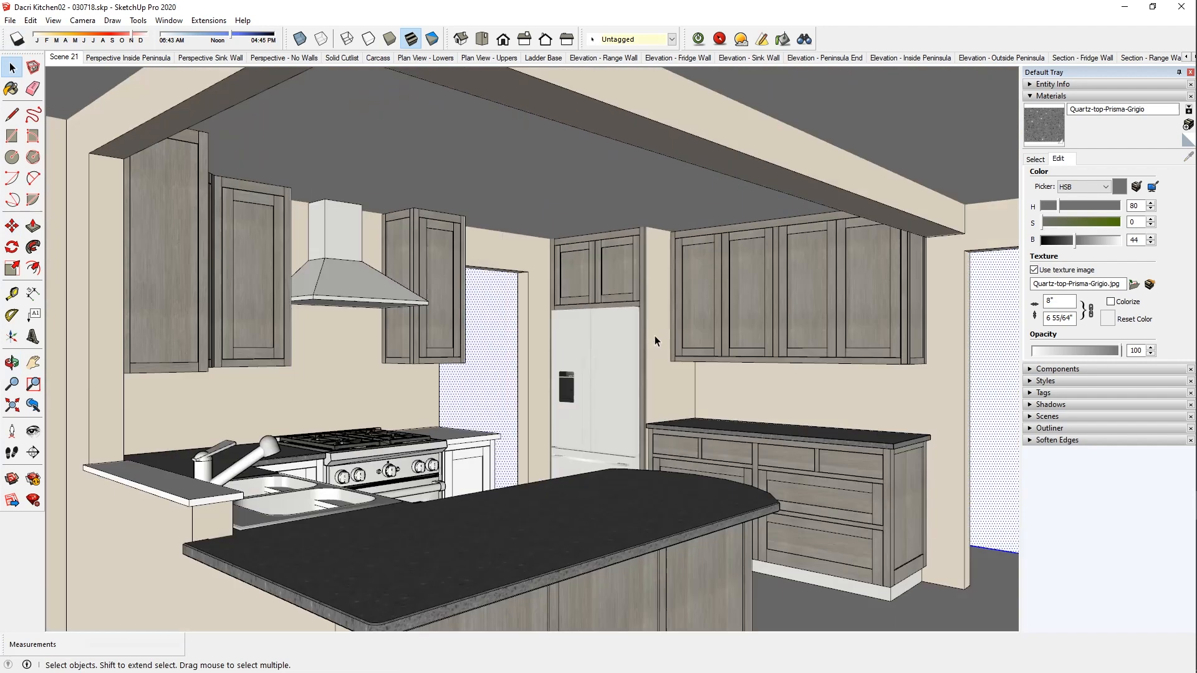
{"action": "left_click", "coordinate": [736, 383]}
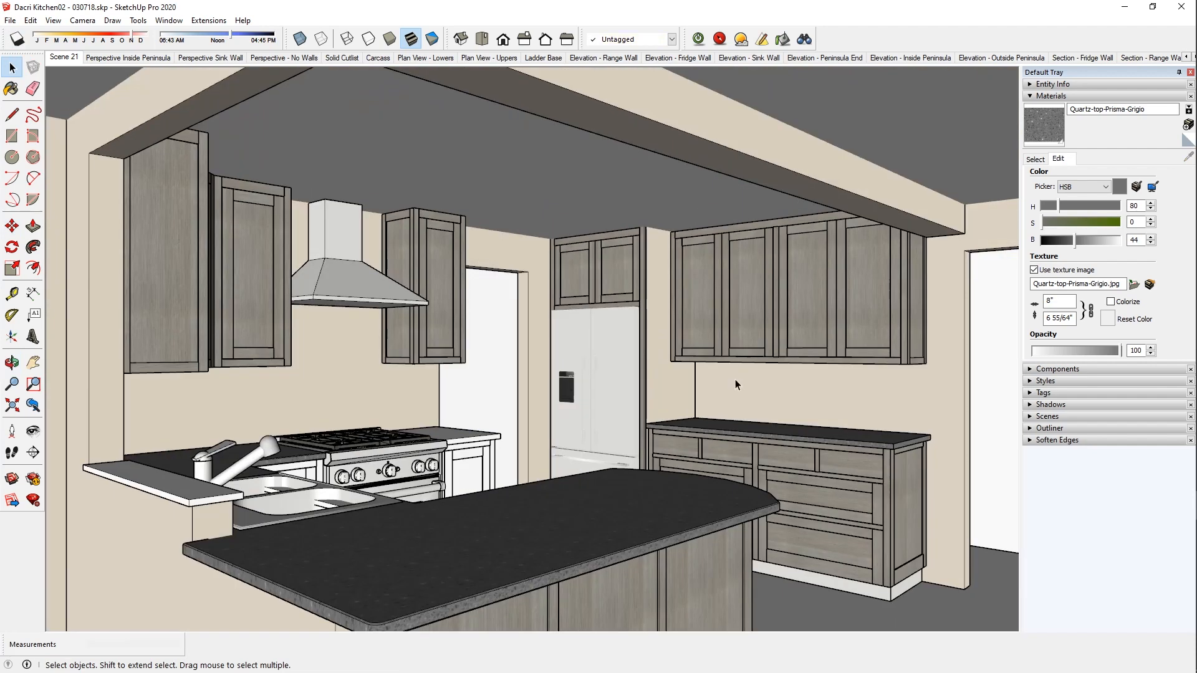
{"action": "left_click", "coordinate": [65, 58]}
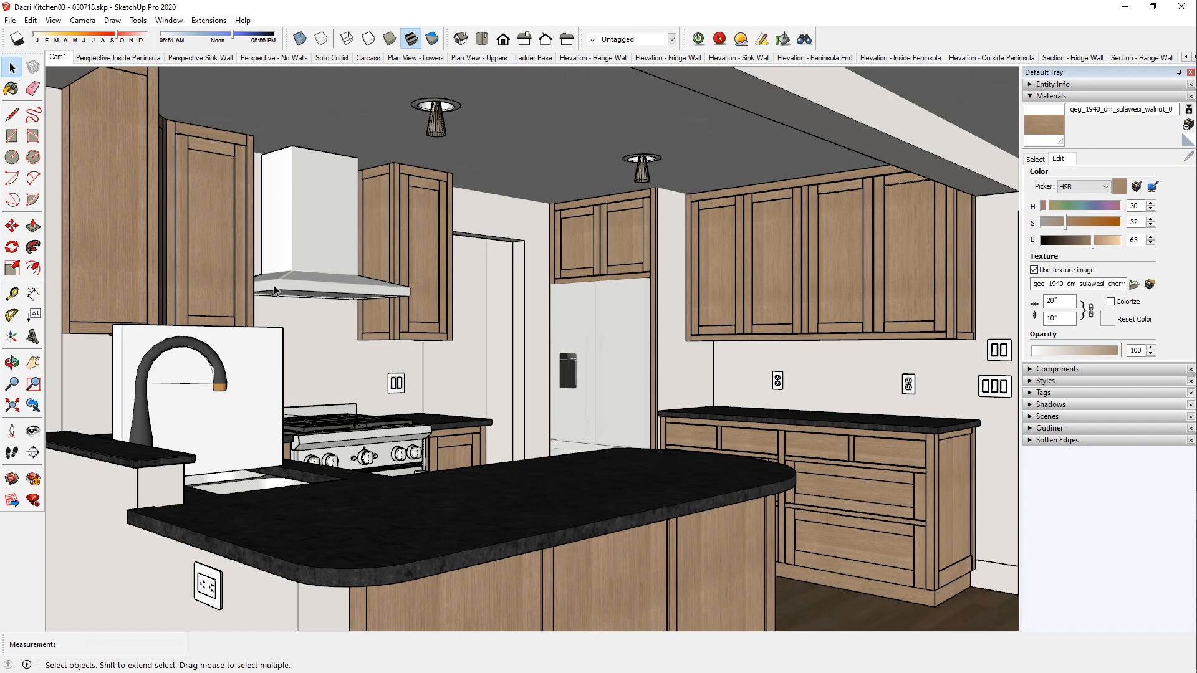
Examine the range hood and the refrigerator's doors and handles up close.
{"action": "scroll", "coordinate": [274, 290], "scroll_direction": "up", "scroll_amount": 5}
{"action": "scroll", "coordinate": [305, 264], "scroll_direction": "down", "scroll_amount": 4}
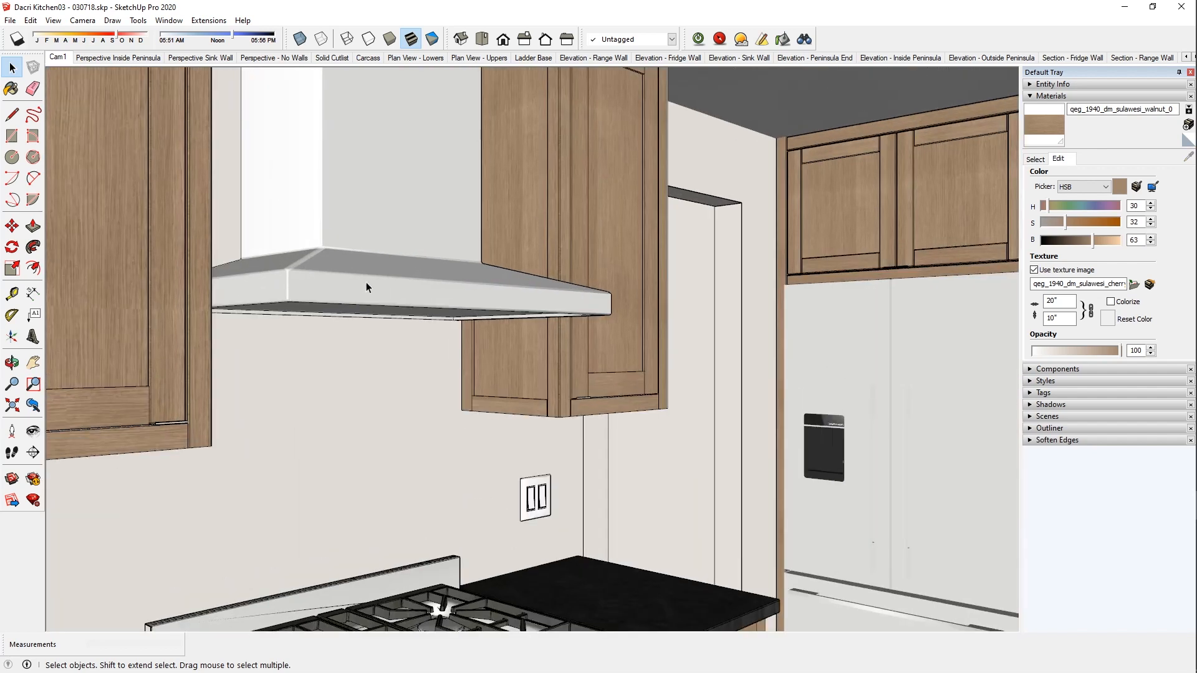
{"action": "middle_click_drag", "start_coordinate": [873, 527], "coordinate": [617, 446]}
{"action": "scroll", "coordinate": [701, 454], "scroll_direction": "up", "scroll_amount": 3}
{"action": "scroll", "coordinate": [626, 447], "scroll_direction": "down", "scroll_amount": 3}
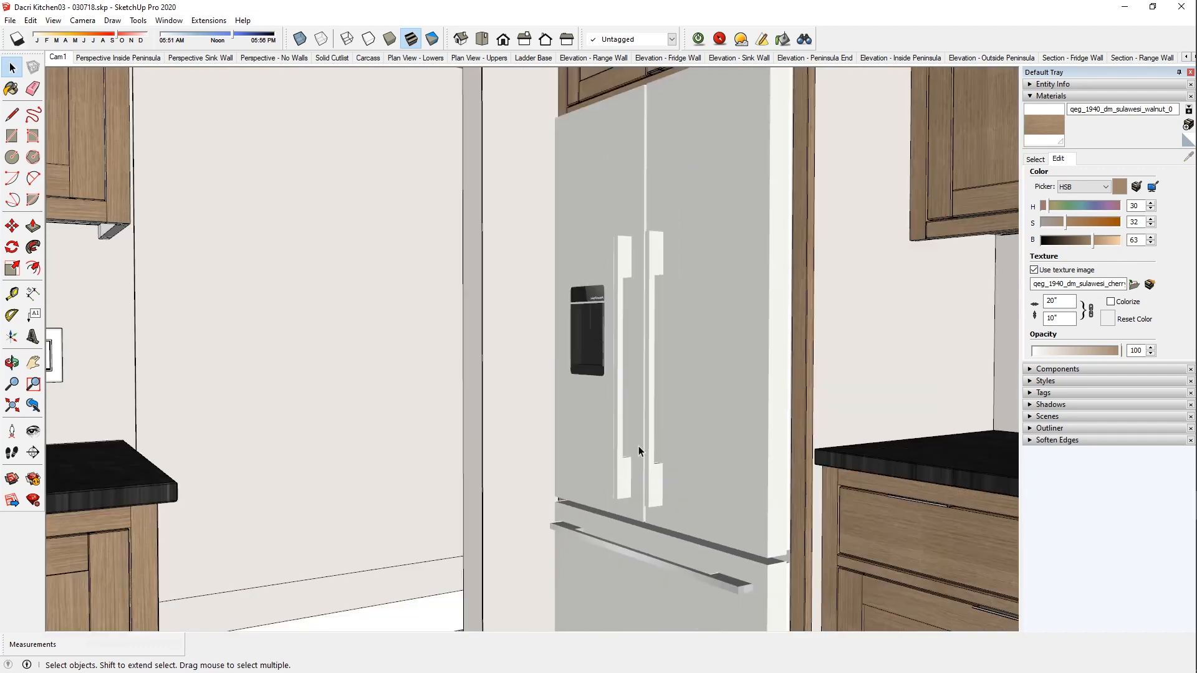
{"action": "middle_click_drag", "start_coordinate": [694, 431], "coordinate": [713, 484]}
{"action": "middle_click_drag", "start_coordinate": [713, 484], "coordinate": [736, 311]}
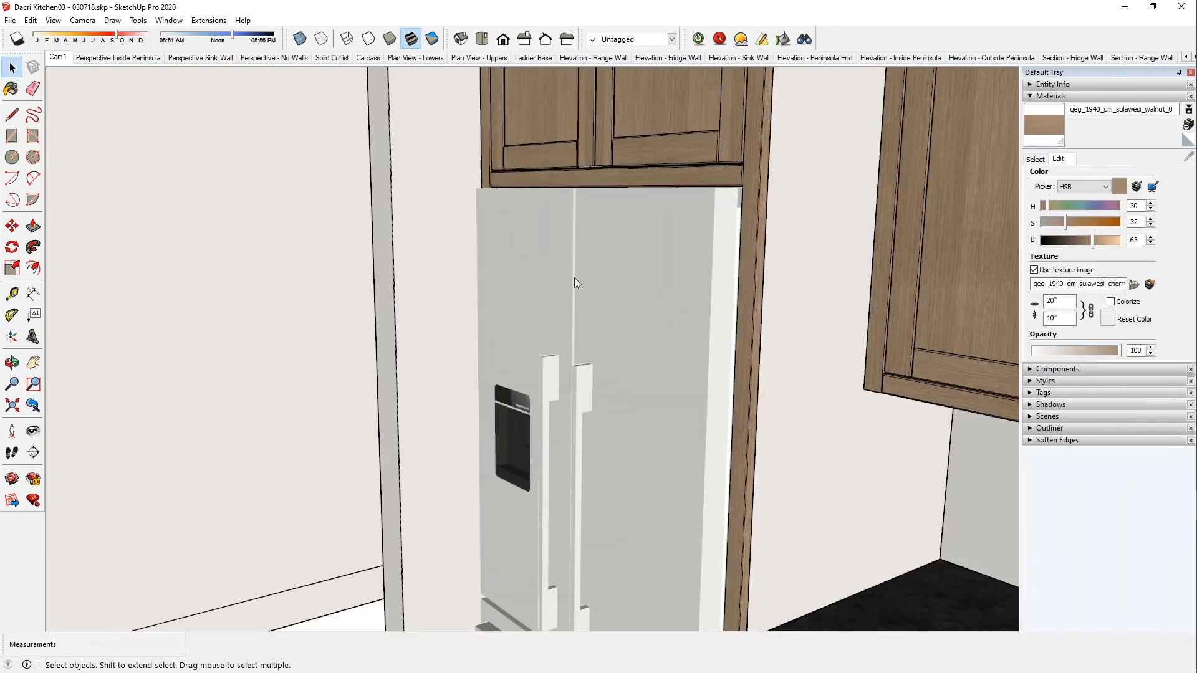
{"action": "scroll", "coordinate": [574, 282], "scroll_direction": "down", "scroll_amount": 5}
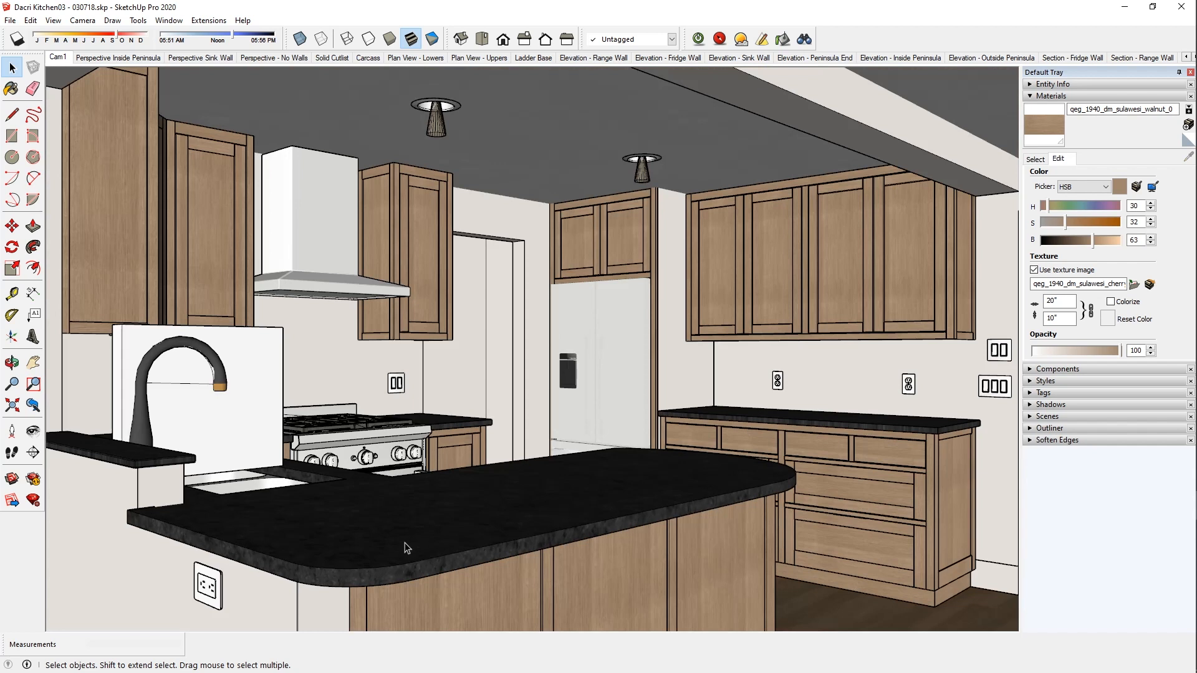
Inspect the outlets and light switches on the back wall and peninsula, then clear the selection.
{"action": "left_click", "coordinate": [779, 386]}
{"action": "left_click", "coordinate": [911, 390]}
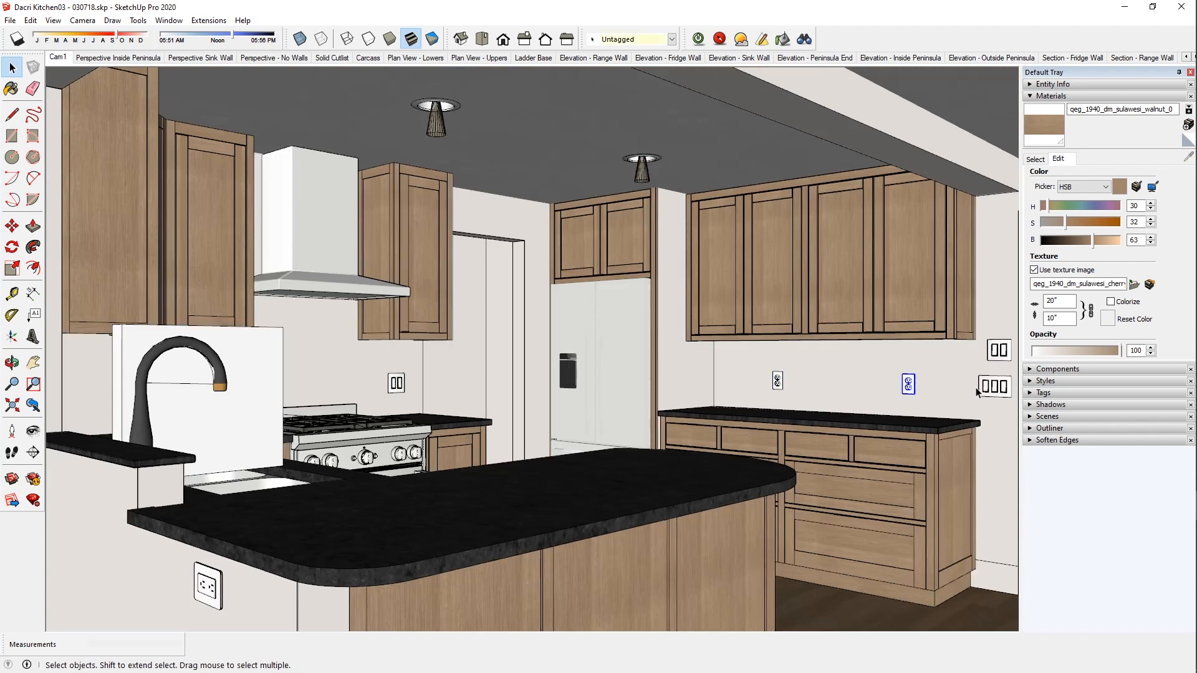
{"action": "left_click", "coordinate": [987, 391]}
{"action": "left_click", "coordinate": [998, 351]}
{"action": "left_click", "coordinate": [207, 586]}
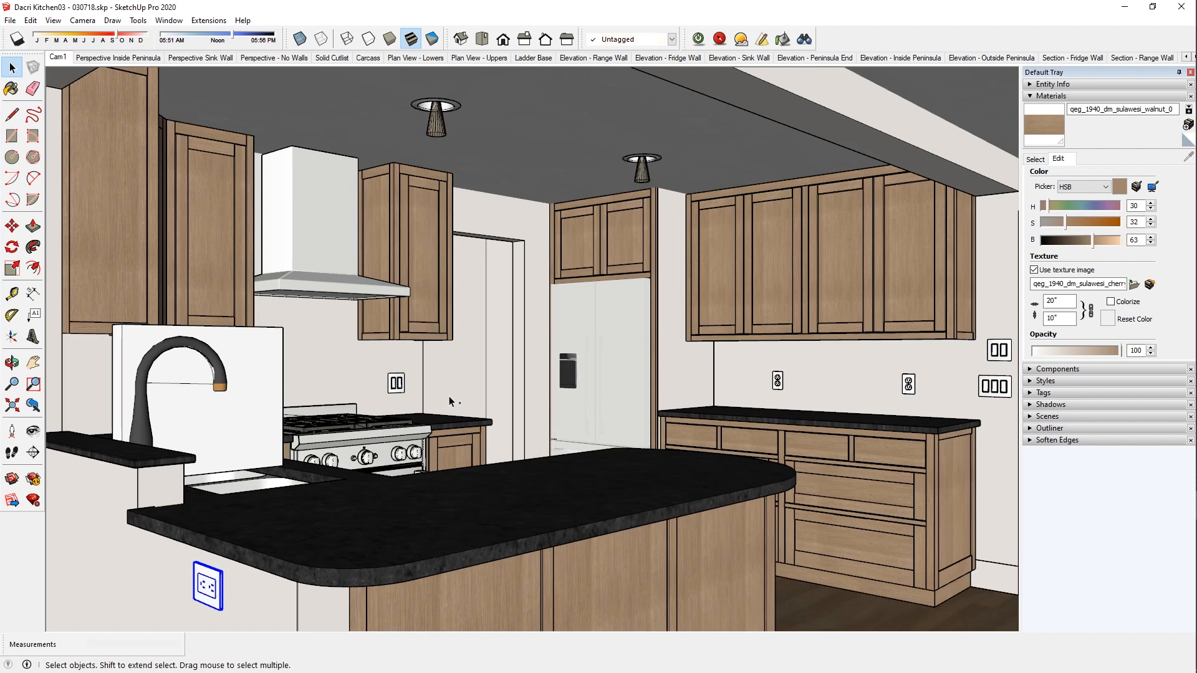
{"action": "key", "text": "ctrl+t"}
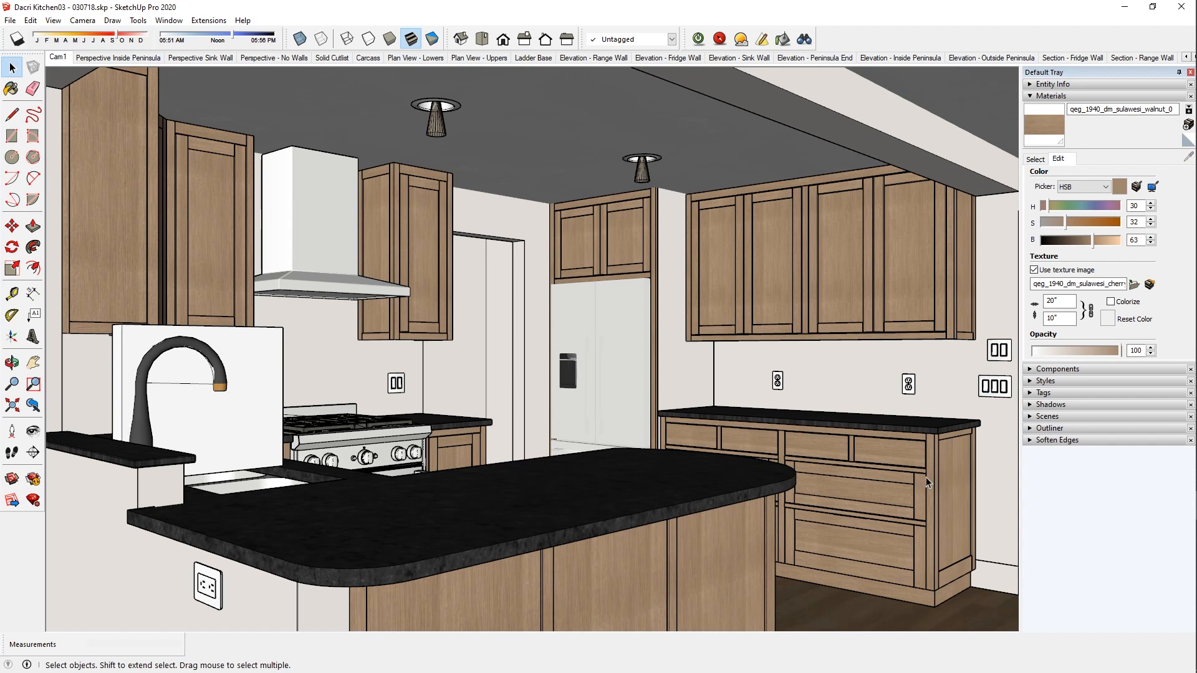
Examine the baseboard along the wall beside the lower drawer cabinets, then return to the Cam1 scene.
{"action": "left_click", "coordinate": [998, 584]}
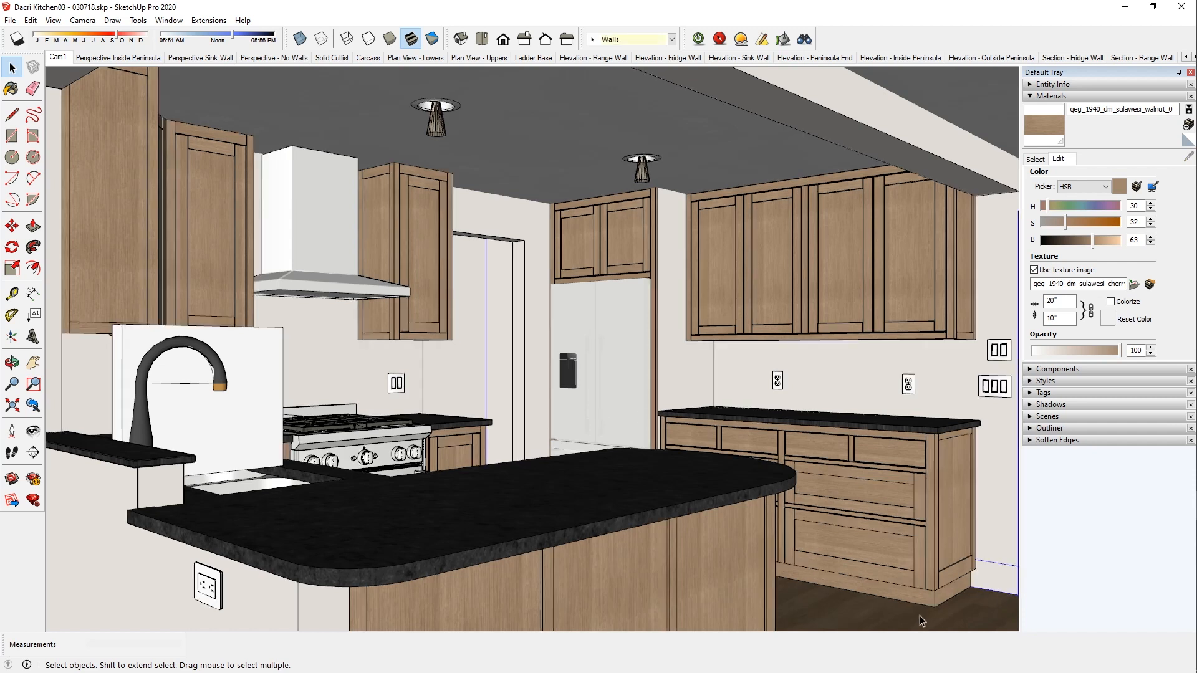
{"action": "key", "text": "ctrl+t"}
{"action": "scroll", "coordinate": [998, 588], "scroll_direction": "up", "scroll_amount": 10}
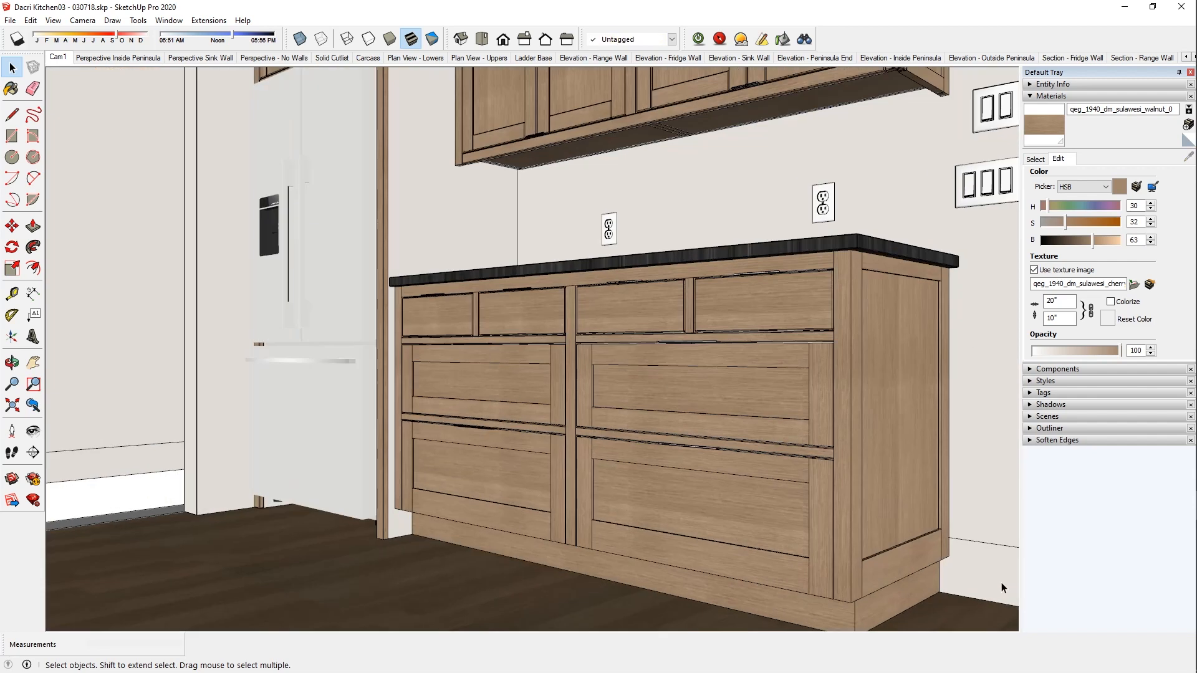
{"action": "middle_click_drag", "start_coordinate": [564, 561], "coordinate": [682, 485]}
{"action": "scroll", "coordinate": [772, 516], "scroll_direction": "up", "scroll_amount": 5}
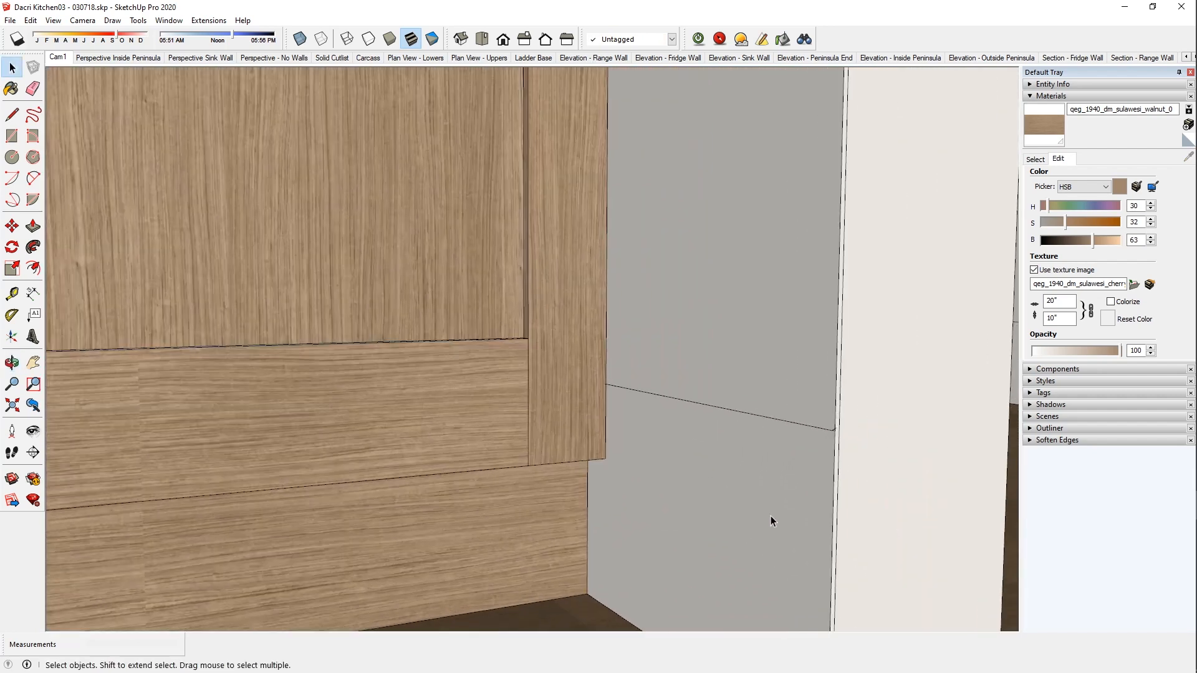
{"action": "scroll", "coordinate": [832, 437], "scroll_direction": "up", "scroll_amount": 3}
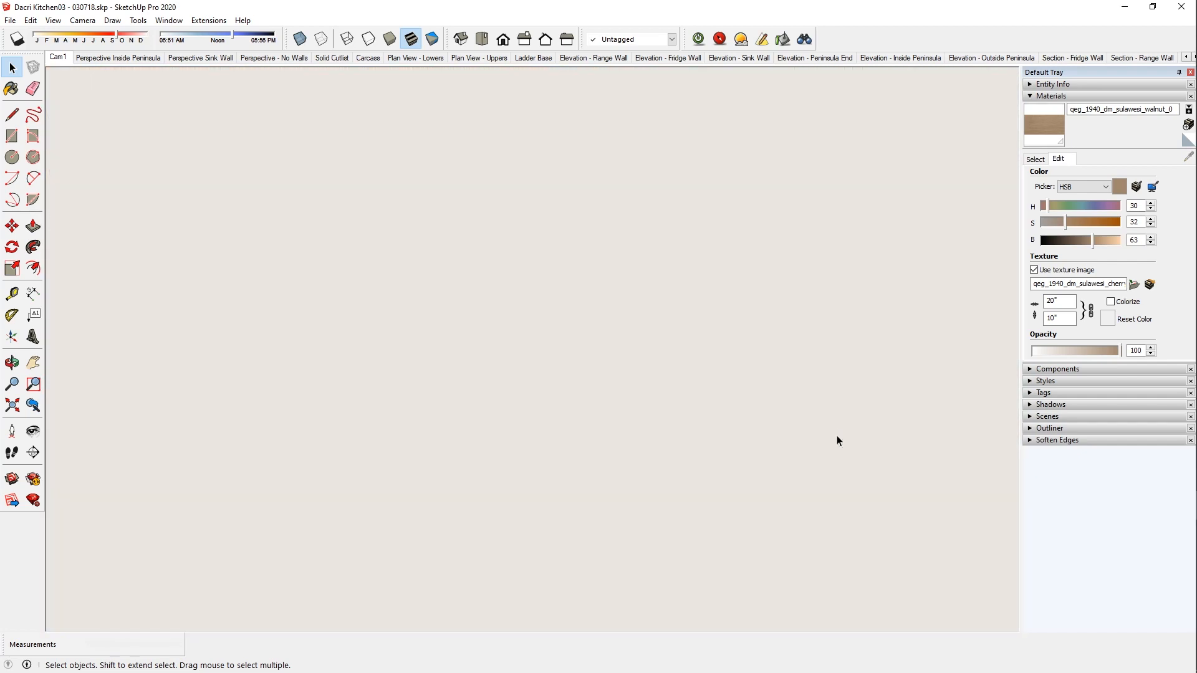
{"action": "left_click", "coordinate": [58, 58]}
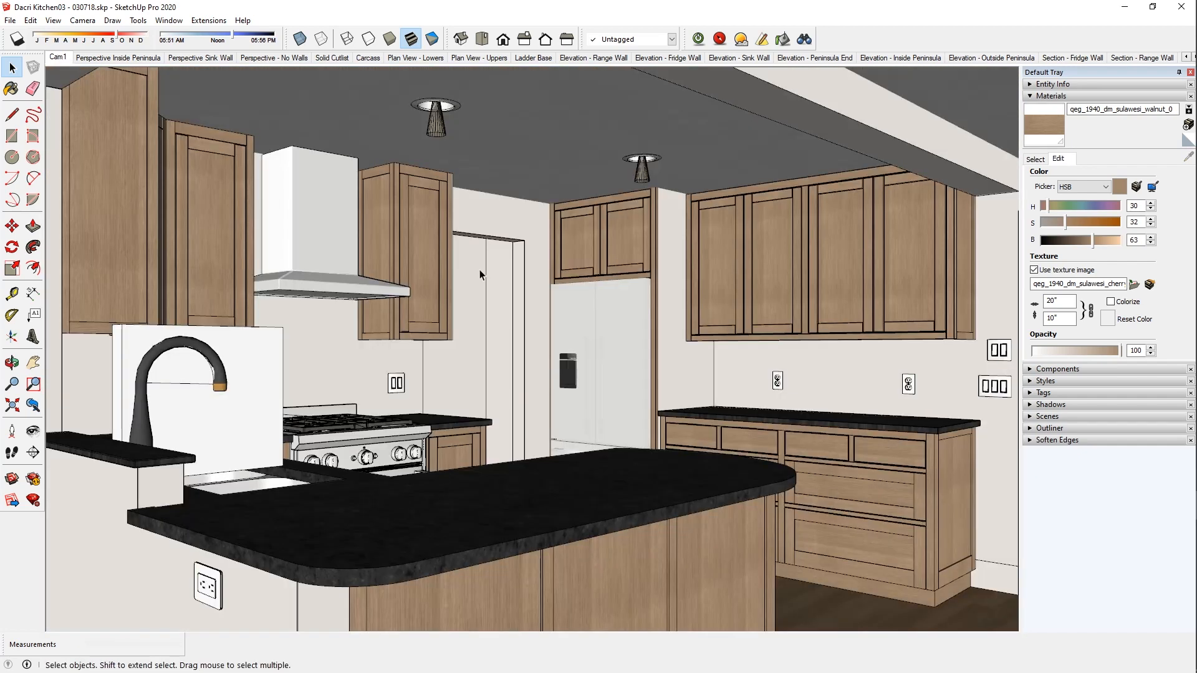
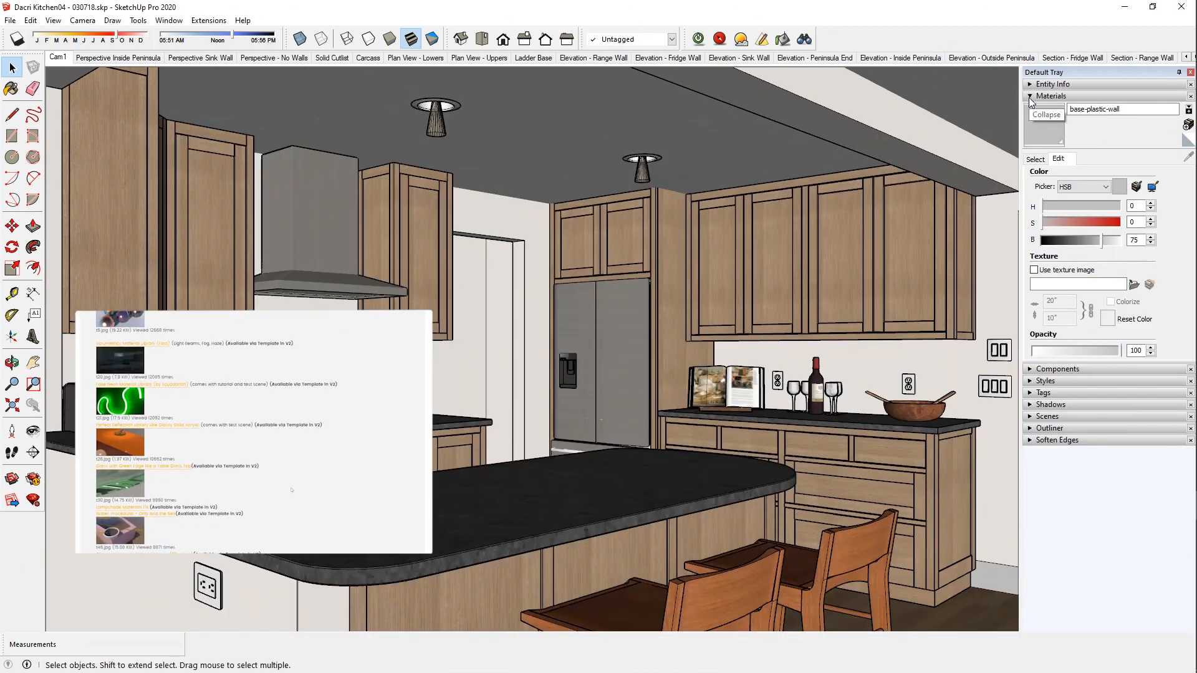
Browse the Twilight2 component library to the downlights in the Indoor folder of Twilight2_Lights.
{"action": "left_click", "coordinate": [1030, 98]}
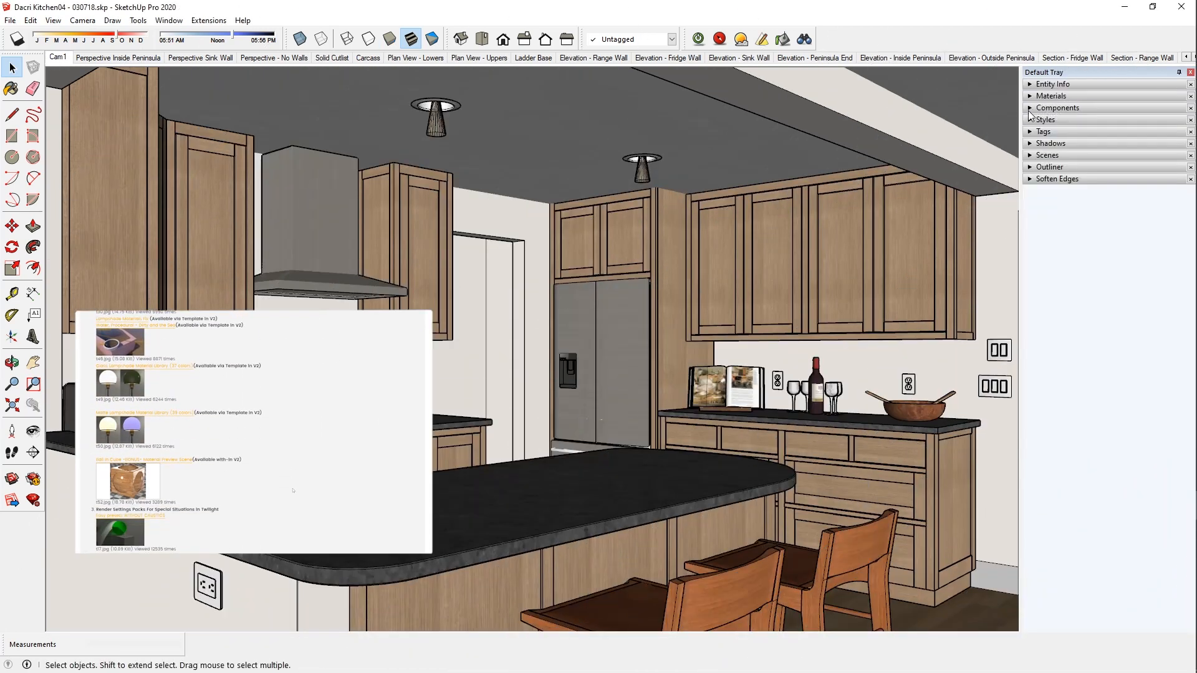
{"action": "left_click", "coordinate": [1030, 110]}
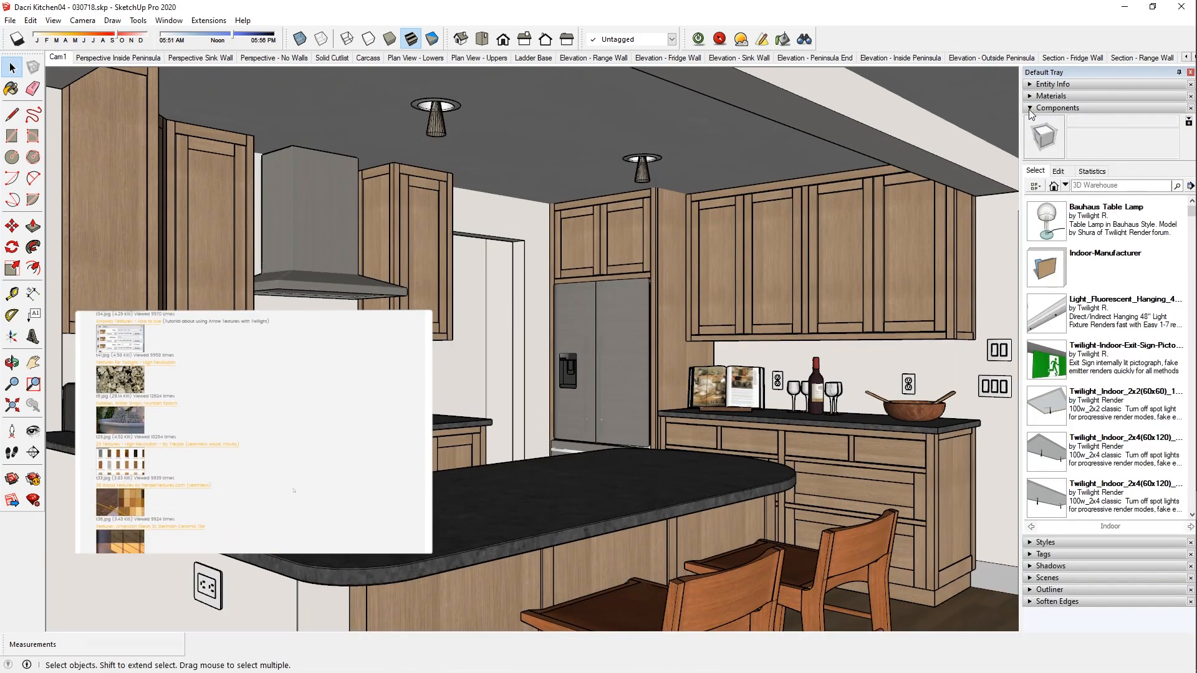
{"action": "left_click", "coordinate": [1065, 186]}
{"action": "left_click", "coordinate": [1085, 466]}
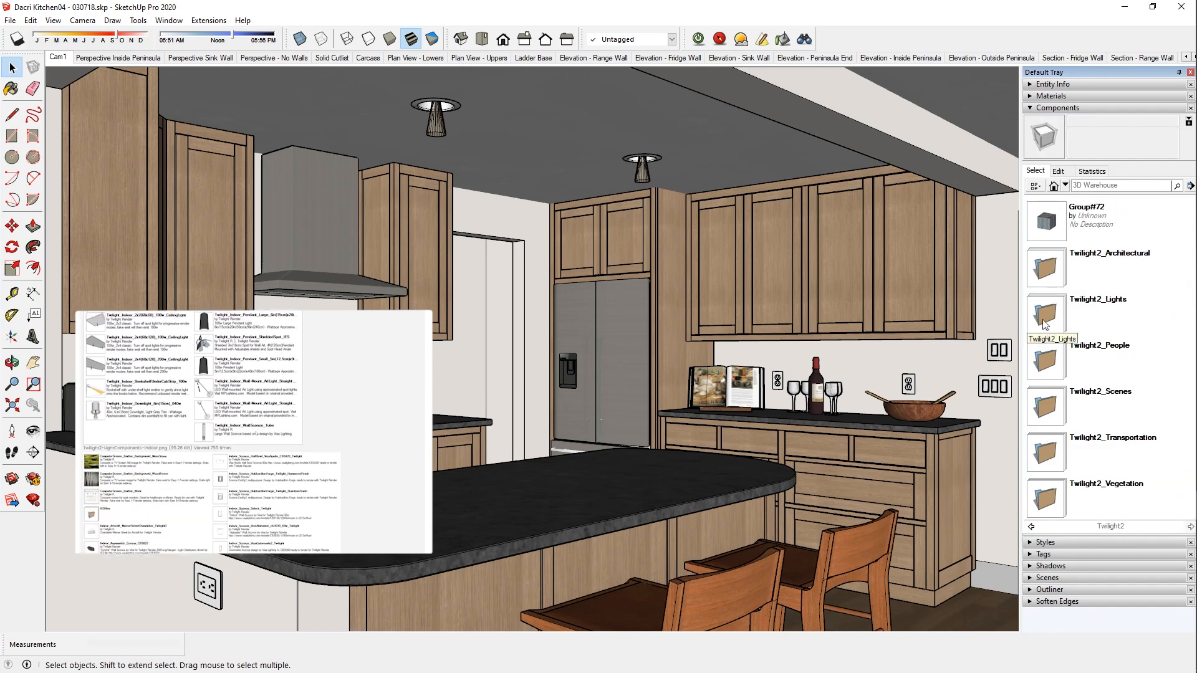
{"action": "left_click", "coordinate": [1045, 318]}
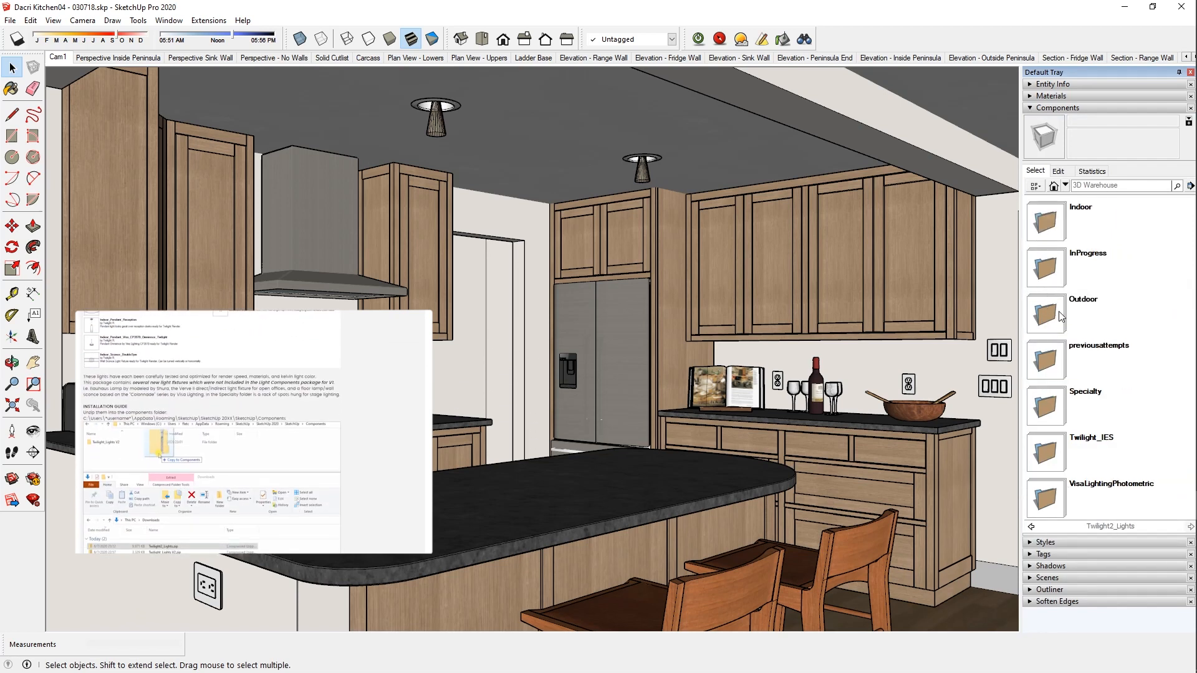
{"action": "left_click", "coordinate": [1054, 222]}
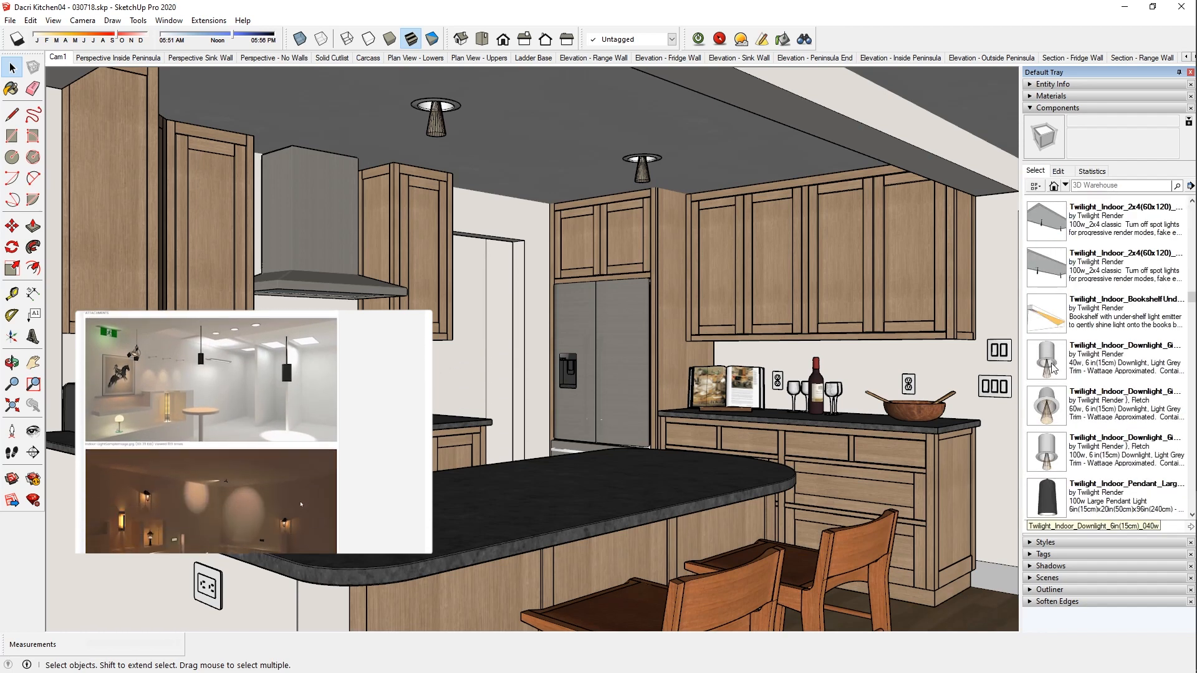
{"action": "scroll", "coordinate": [1048, 455], "scroll_direction": "down", "scroll_amount": 2}
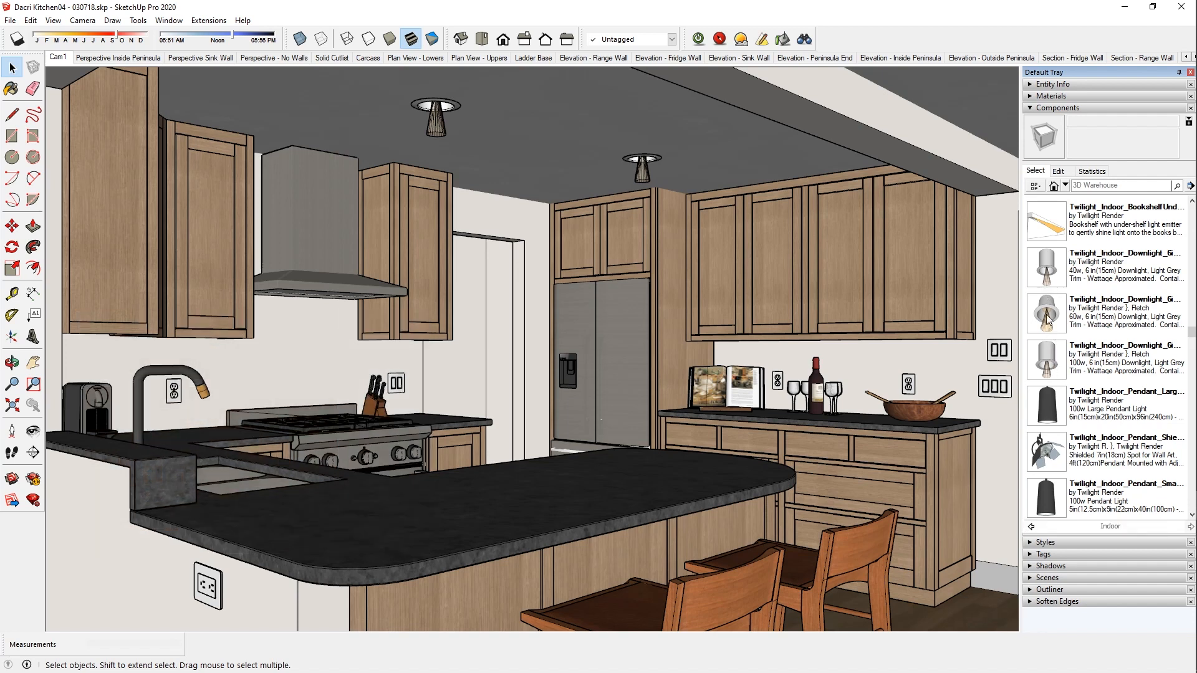
Place a 100w, 6-inch Twilight indoor downlight on the ceiling between the two existing downlights.
{"action": "left_click", "coordinate": [1047, 355]}
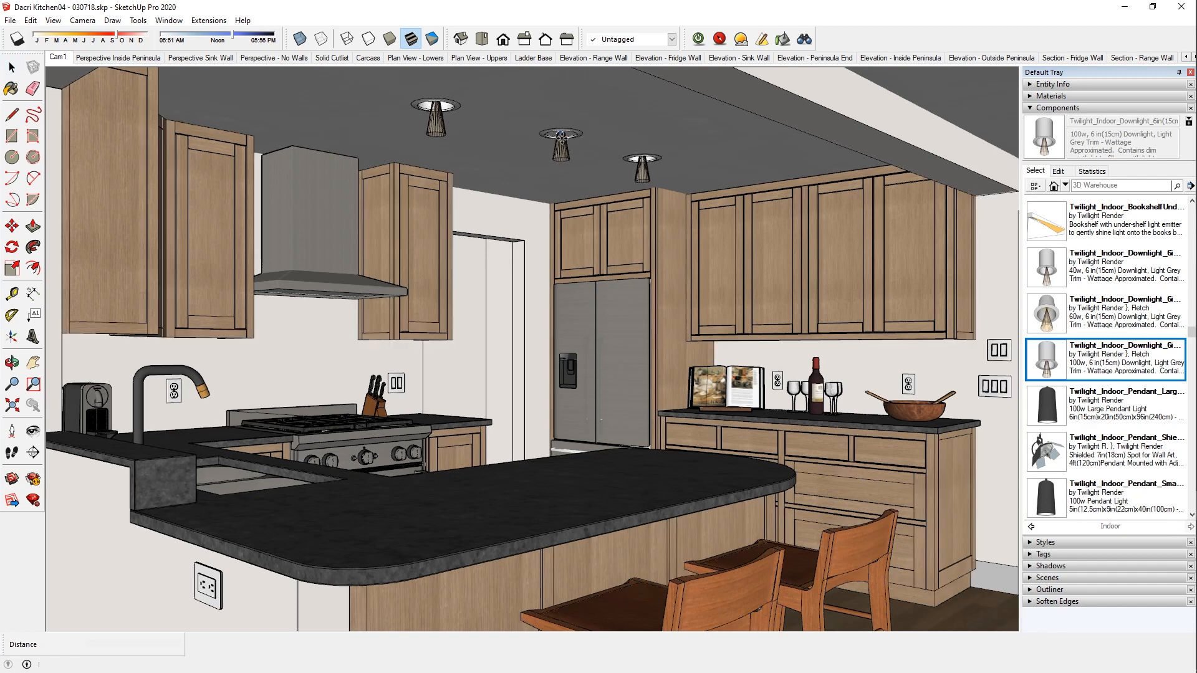
{"action": "left_click", "coordinate": [562, 134]}
{"action": "scroll", "coordinate": [561, 138], "scroll_direction": "up", "scroll_amount": 3}
{"action": "key", "text": "space"}
{"action": "left_click", "coordinate": [683, 125]}
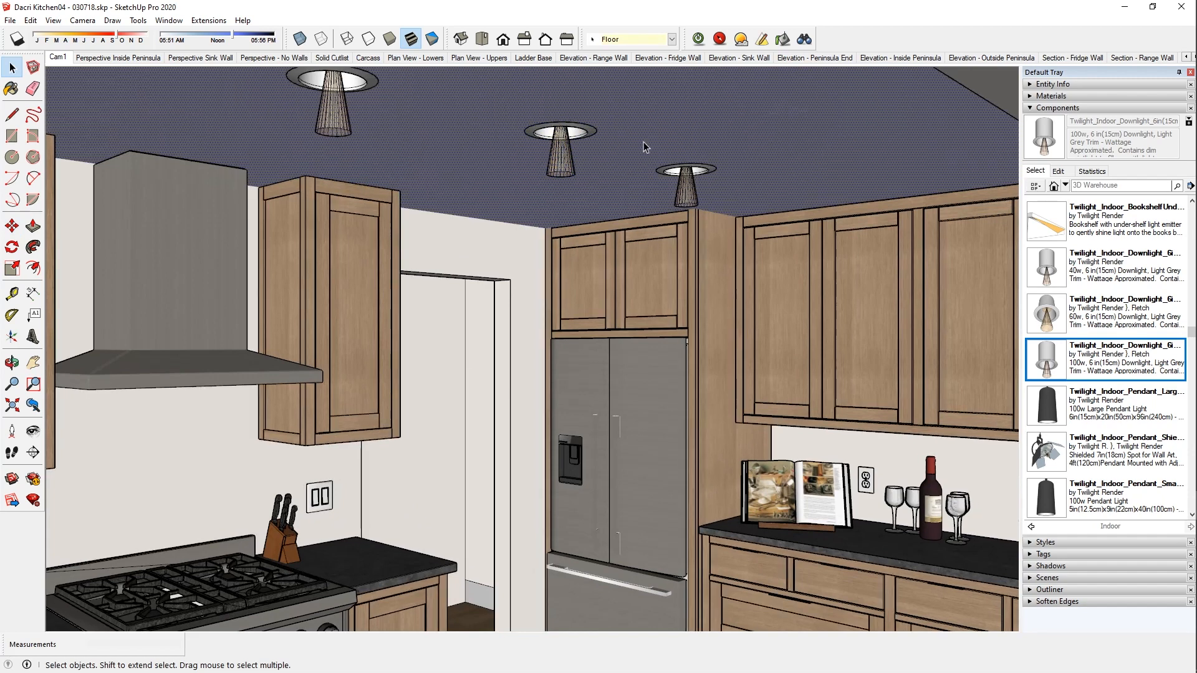
Delete the middle ceiling downlight and restore the Cam1 scene.
{"action": "left_click", "coordinate": [567, 160]}
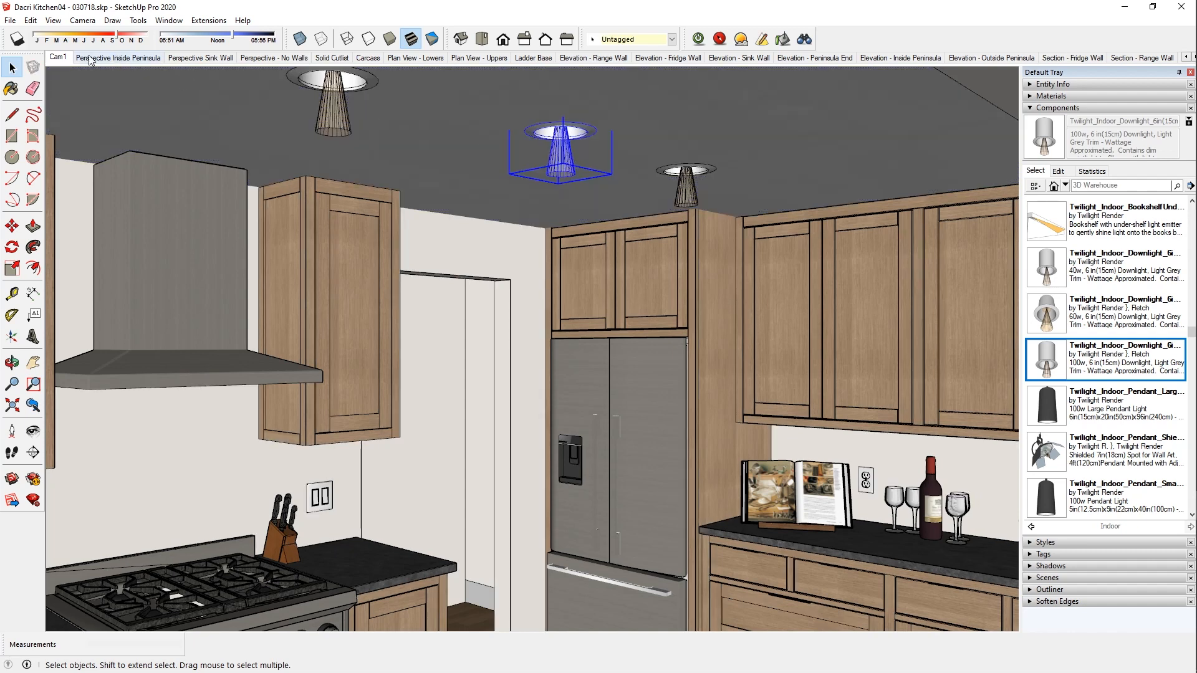
{"action": "left_click", "coordinate": [57, 57]}
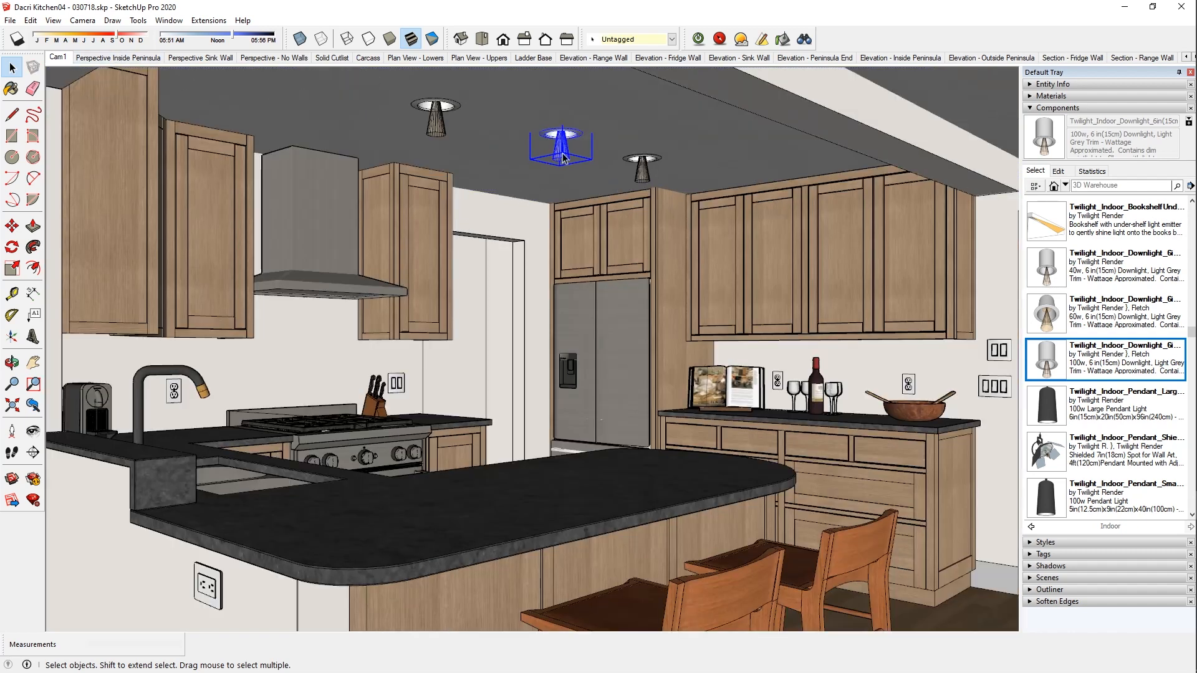
{"action": "key", "text": "Delete"}
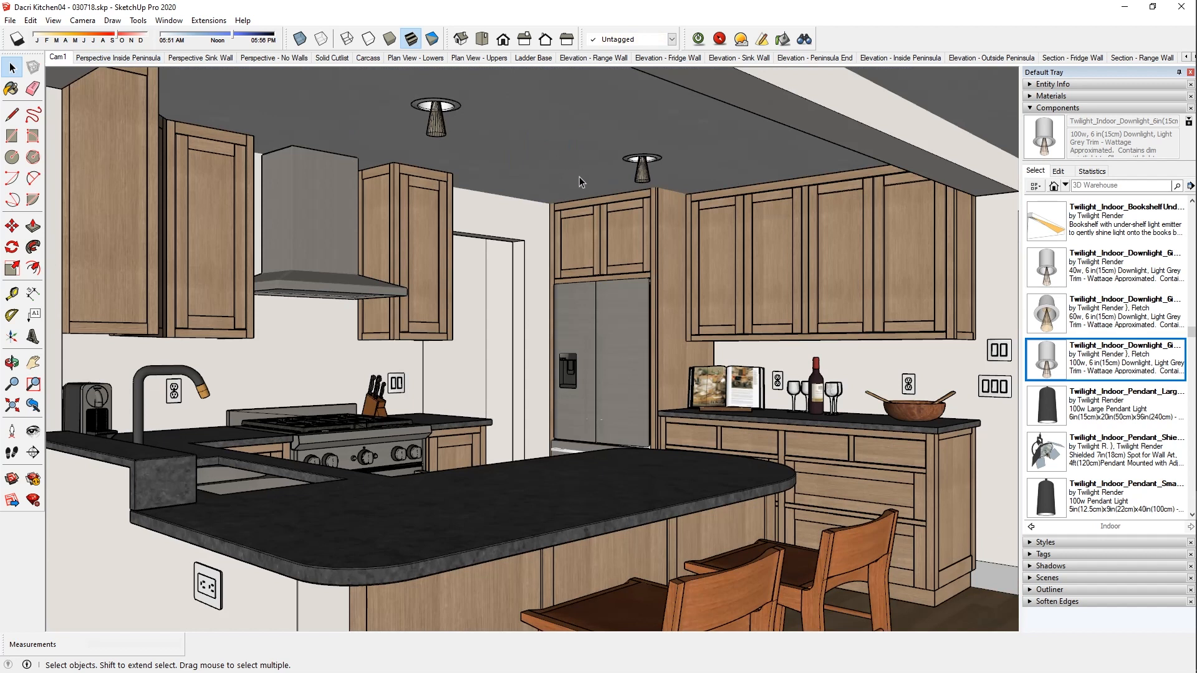
Inspect the countertop accessories: the salad bowl, cookbook, coffee machine, knife block, and wine bottle with glasses.
{"action": "left_click", "coordinate": [922, 411]}
{"action": "left_click", "coordinate": [736, 402]}
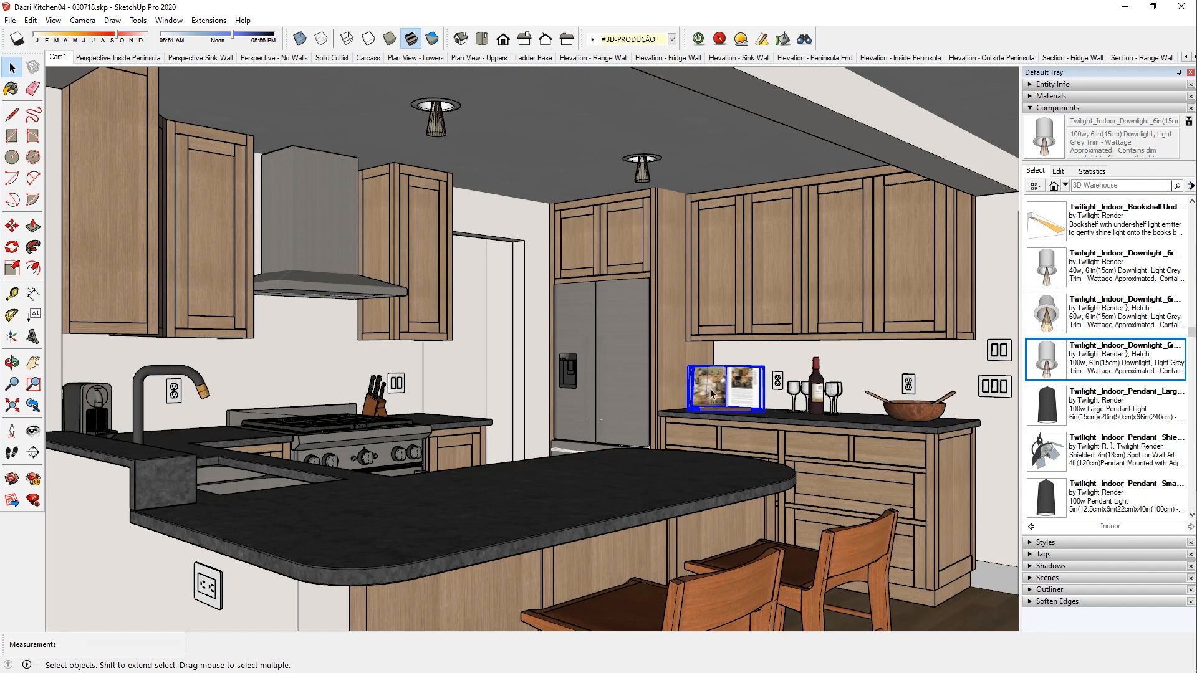
{"action": "left_click", "coordinate": [108, 408]}
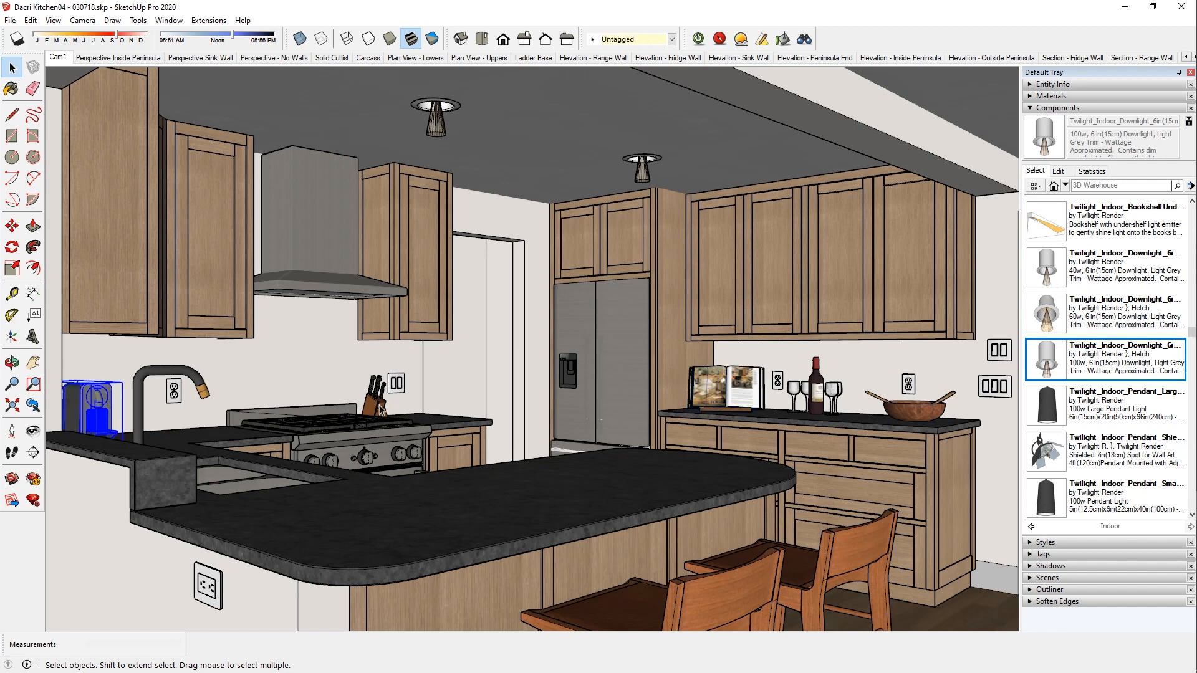
{"action": "left_click", "coordinate": [381, 409]}
{"action": "left_click", "coordinate": [742, 399]}
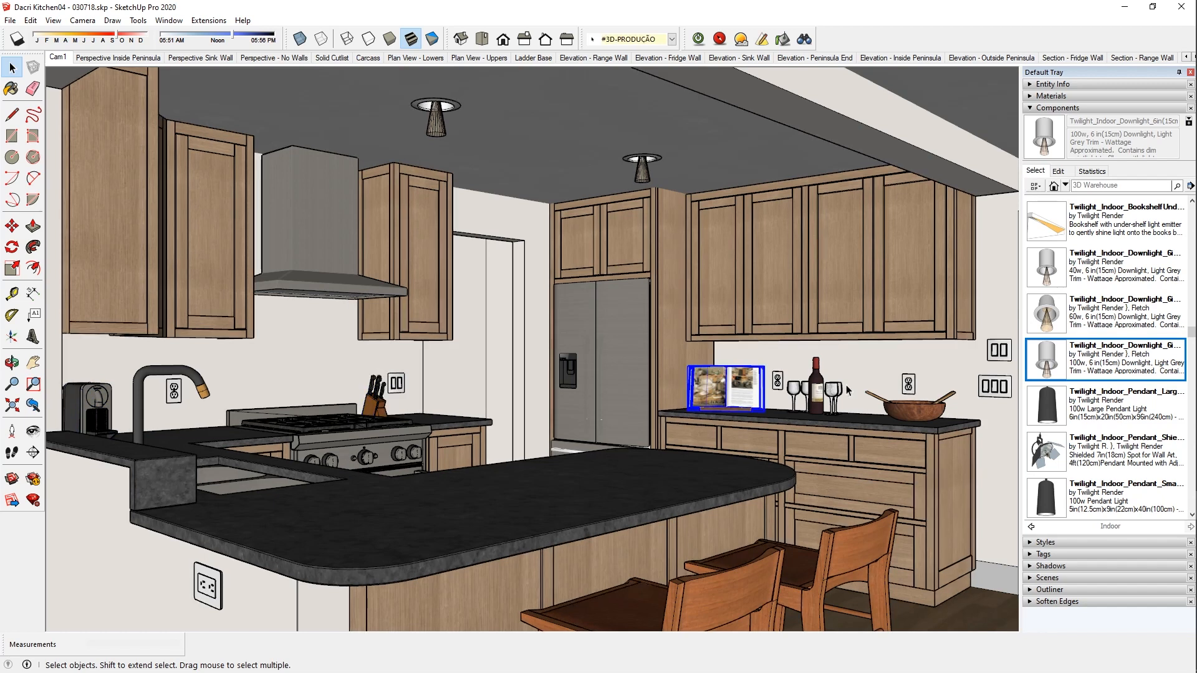
{"action": "left_click", "coordinate": [818, 404]}
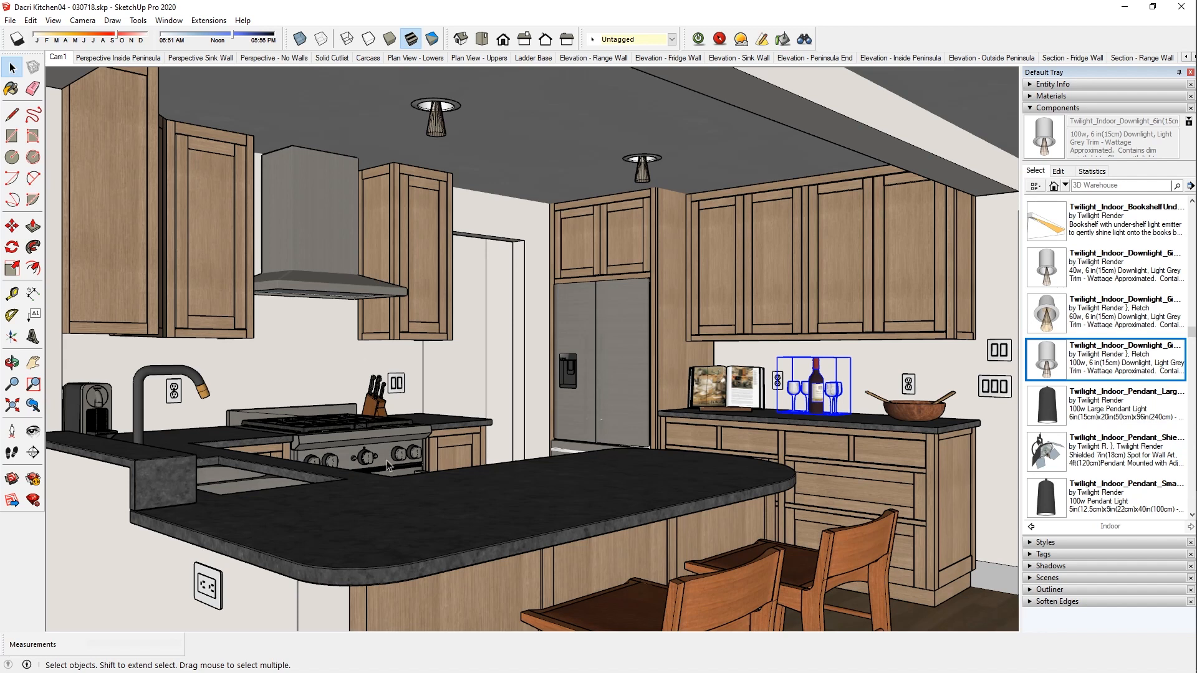
{"action": "middle_click_drag", "start_coordinate": [359, 459], "coordinate": [354, 462]}
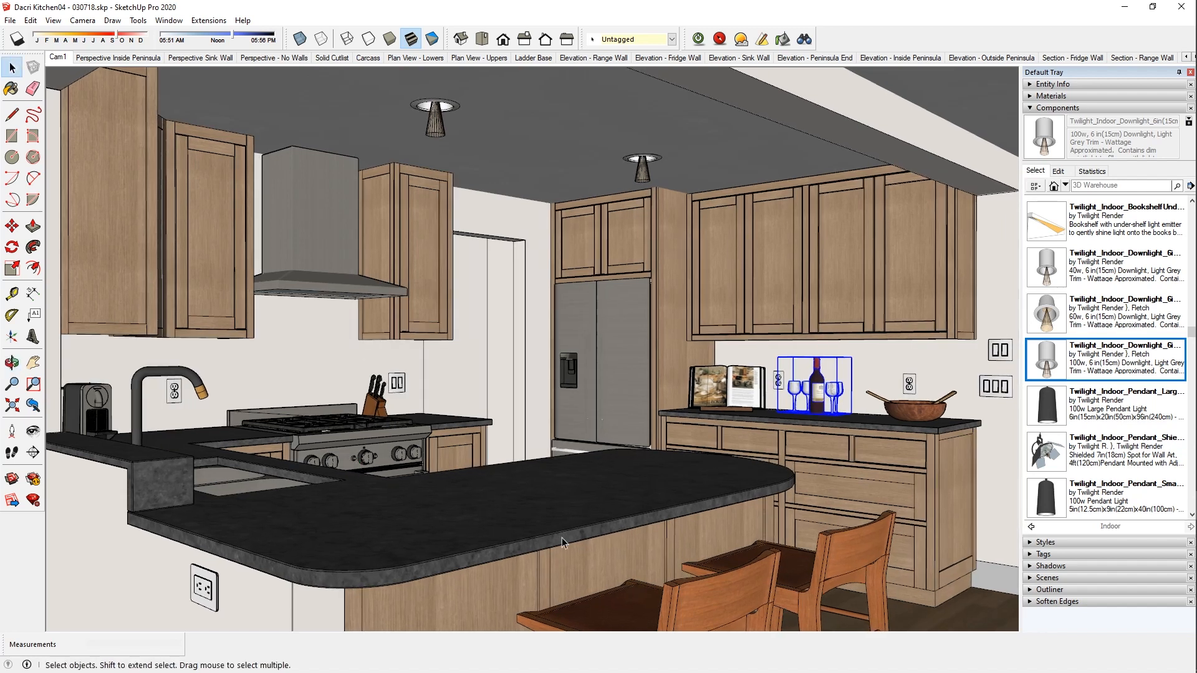
Inspect the range wall: the knife block, the wall outlets and the underside of the upper cabinets, finishing in the Cam1 scene.
{"action": "scroll", "coordinate": [416, 483], "scroll_direction": "up", "scroll_amount": 1}
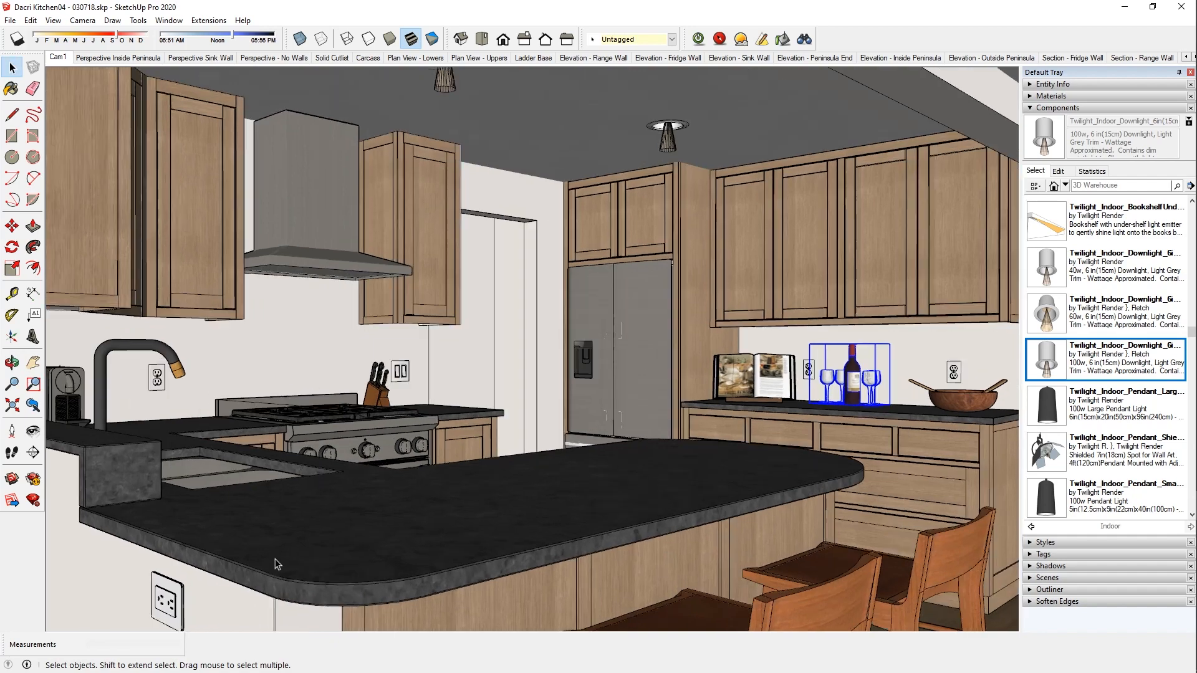
{"action": "middle_click_drag", "start_coordinate": [275, 612], "coordinate": [289, 573]}
{"action": "middle_click_drag", "start_coordinate": [409, 432], "coordinate": [335, 339]}
{"action": "scroll", "coordinate": [342, 287], "scroll_direction": "up", "scroll_amount": 5}
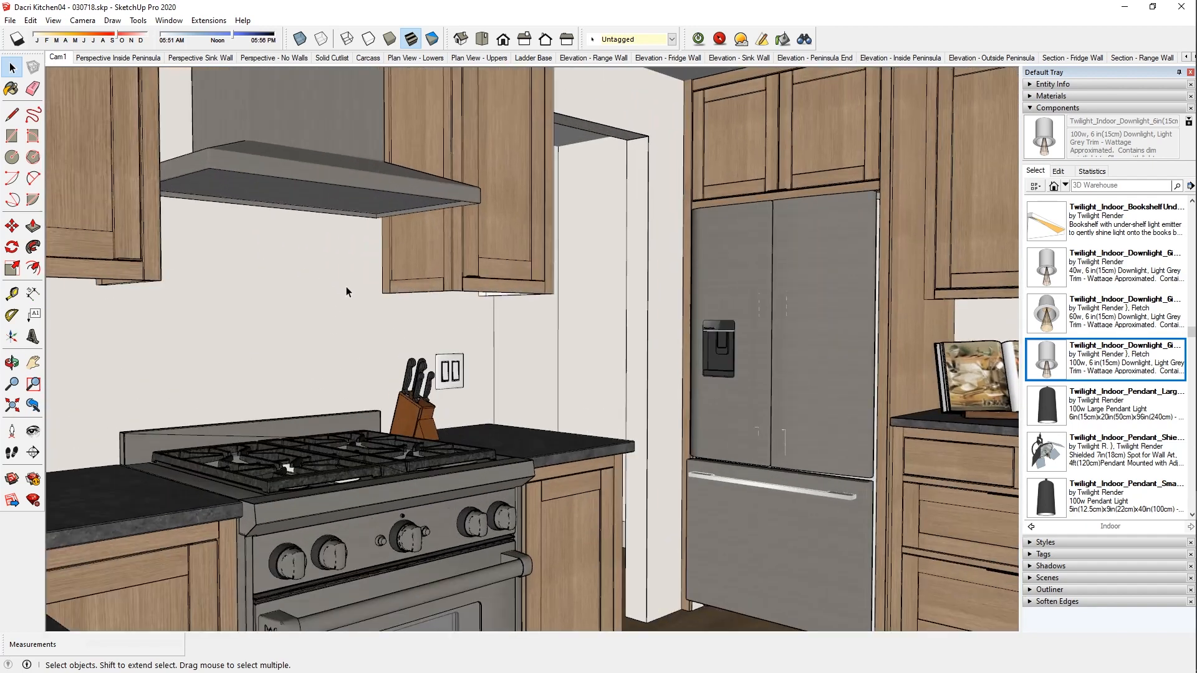
{"action": "middle_click_drag", "start_coordinate": [413, 256], "coordinate": [186, 193]}
{"action": "scroll", "coordinate": [254, 196], "scroll_direction": "up", "scroll_amount": 5}
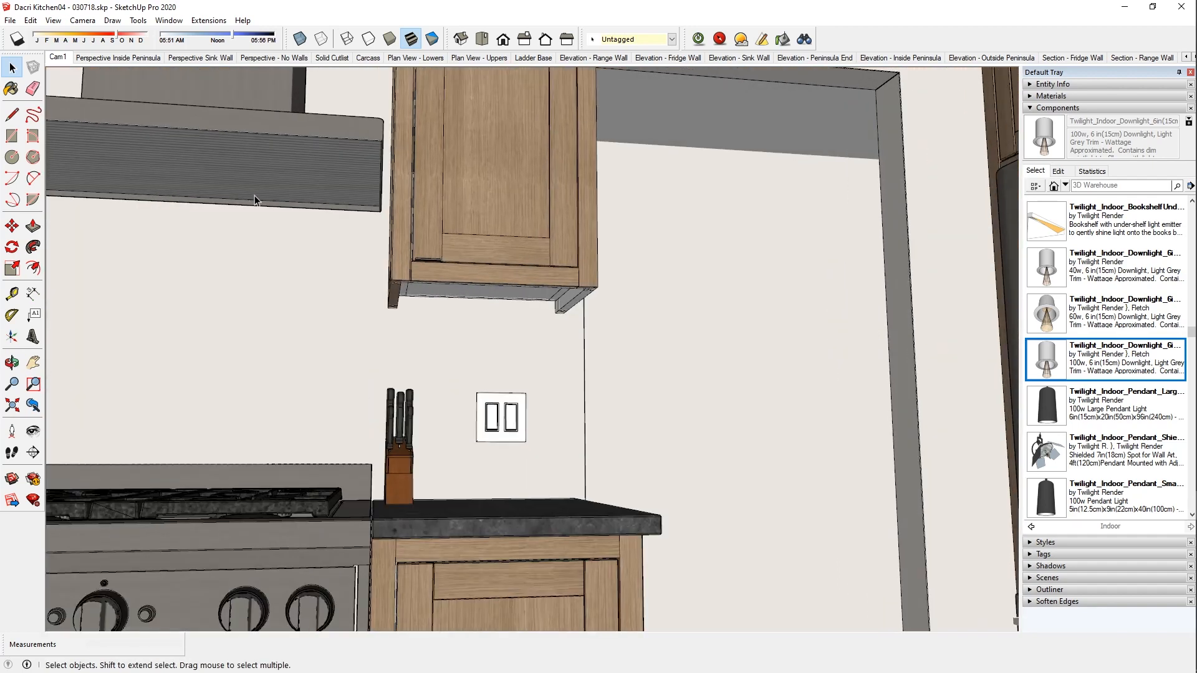
{"action": "middle_click_drag", "start_coordinate": [541, 340], "coordinate": [498, 356]}
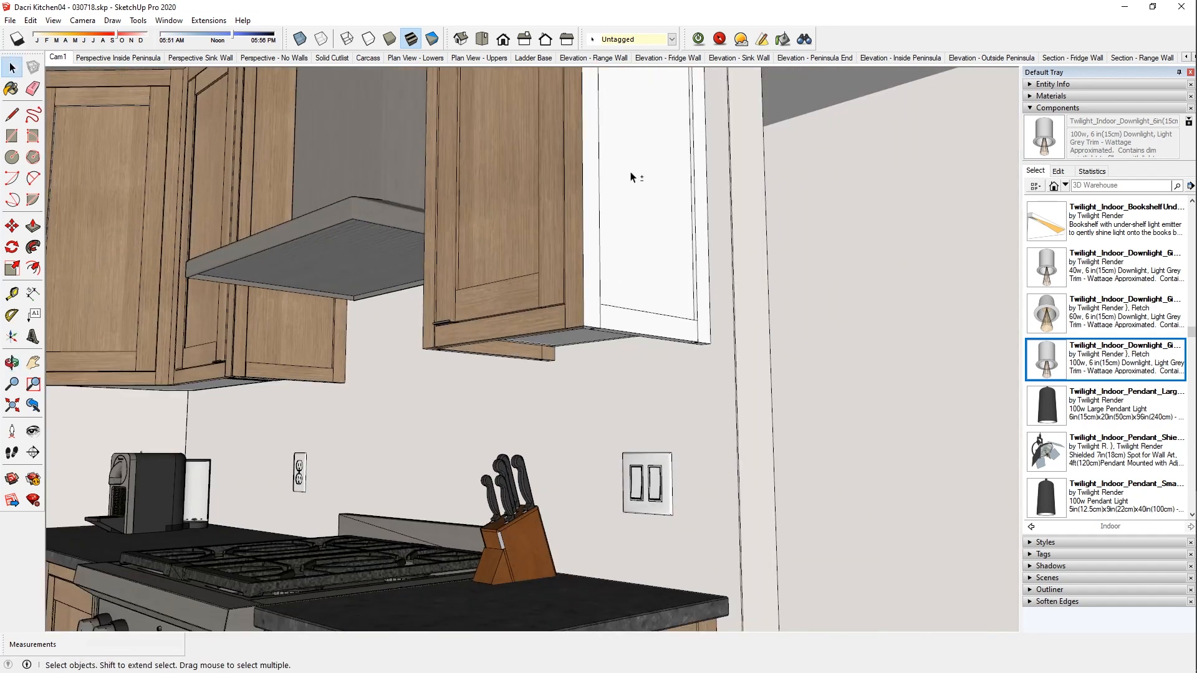
{"action": "middle_click_drag", "start_coordinate": [634, 177], "coordinate": [609, 166]}
{"action": "middle_click_drag", "start_coordinate": [693, 159], "coordinate": [570, 192]}
{"action": "left_click", "coordinate": [57, 61]}
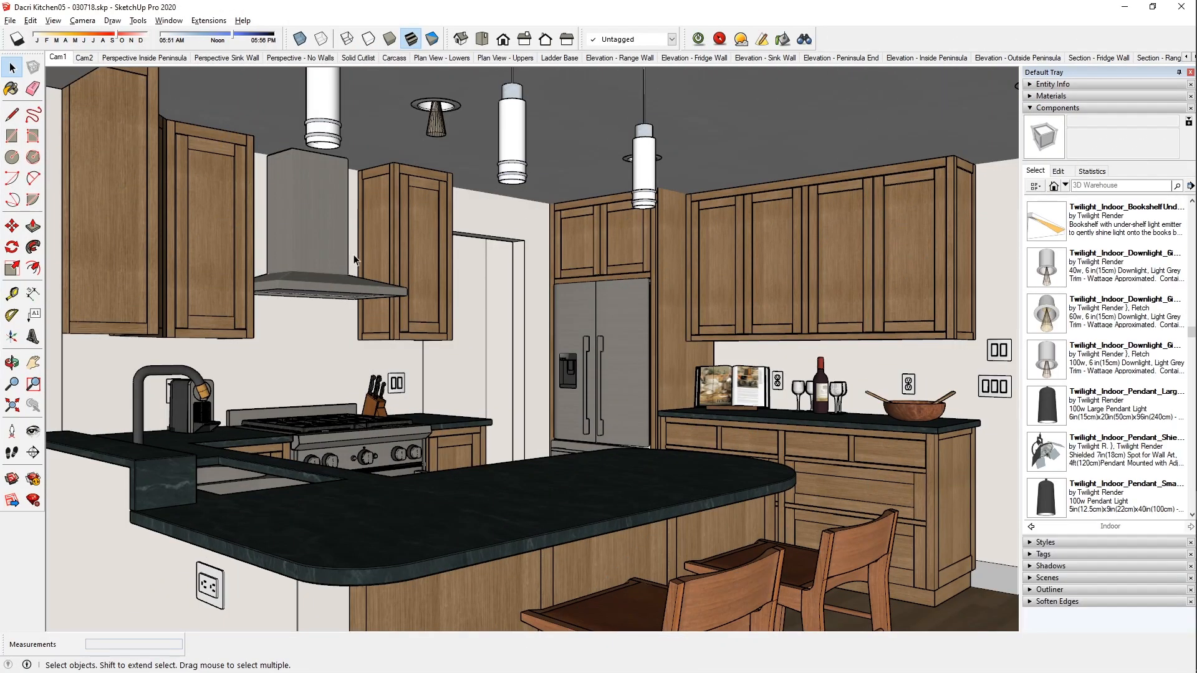
Delete the three cylindrical pendant lights hanging above the peninsula.
{"action": "left_click", "coordinate": [512, 131]}
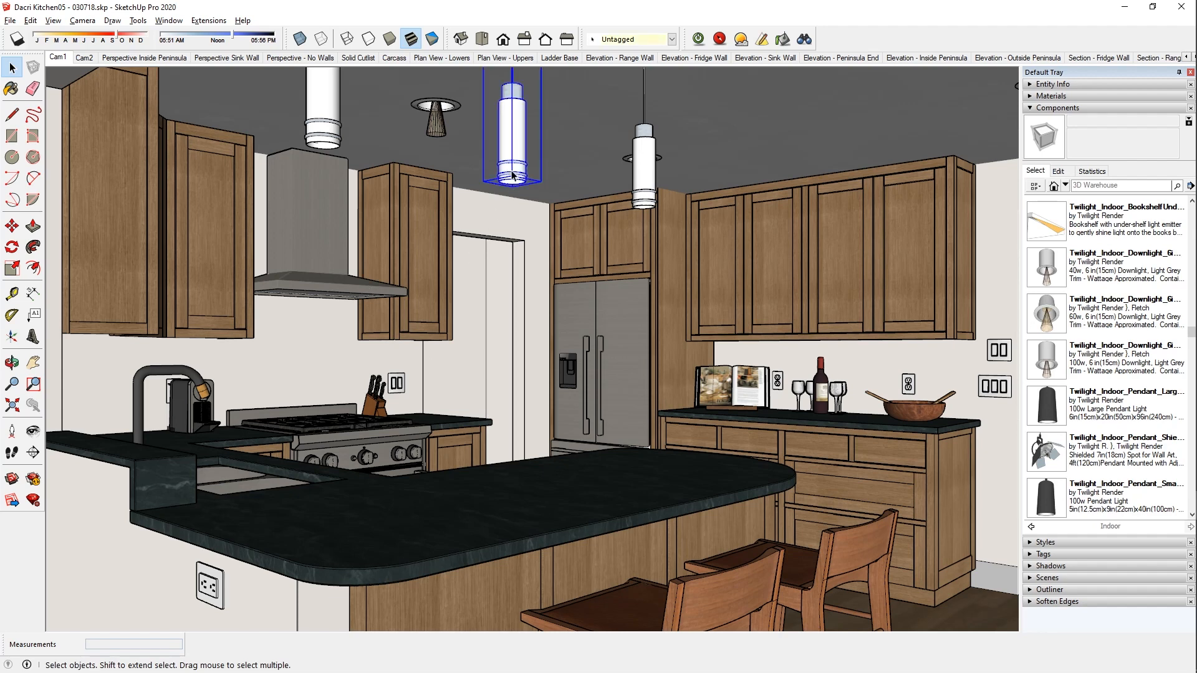
{"action": "left_click", "coordinate": [332, 125], "text": "shift"}
{"action": "left_click", "coordinate": [643, 190], "text": "shift"}
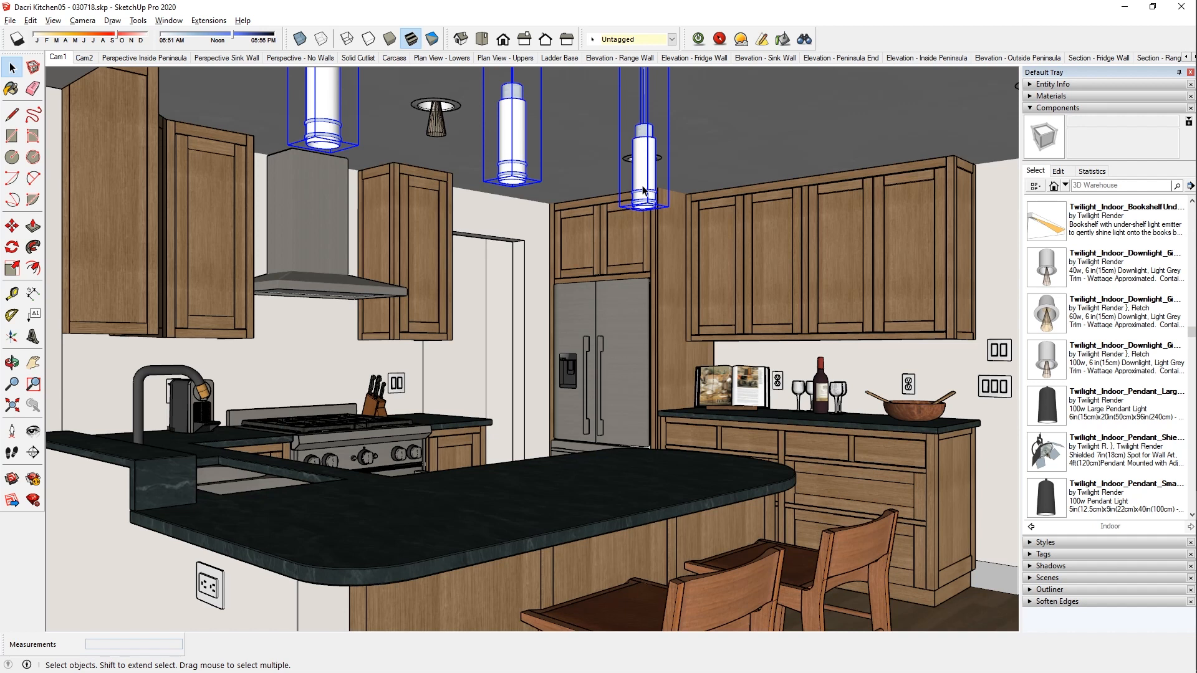
{"action": "key", "text": "Delete"}
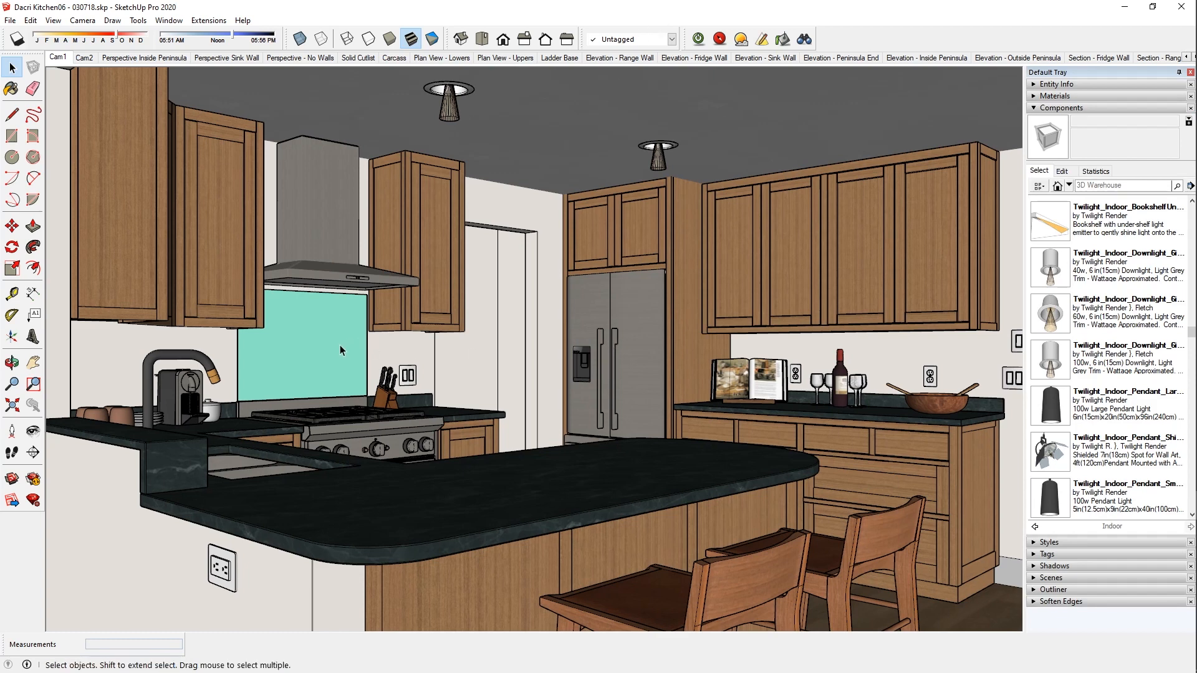
Open the aquamarine backsplash panel behind the range for editing.
{"action": "left_click", "coordinate": [317, 367]}
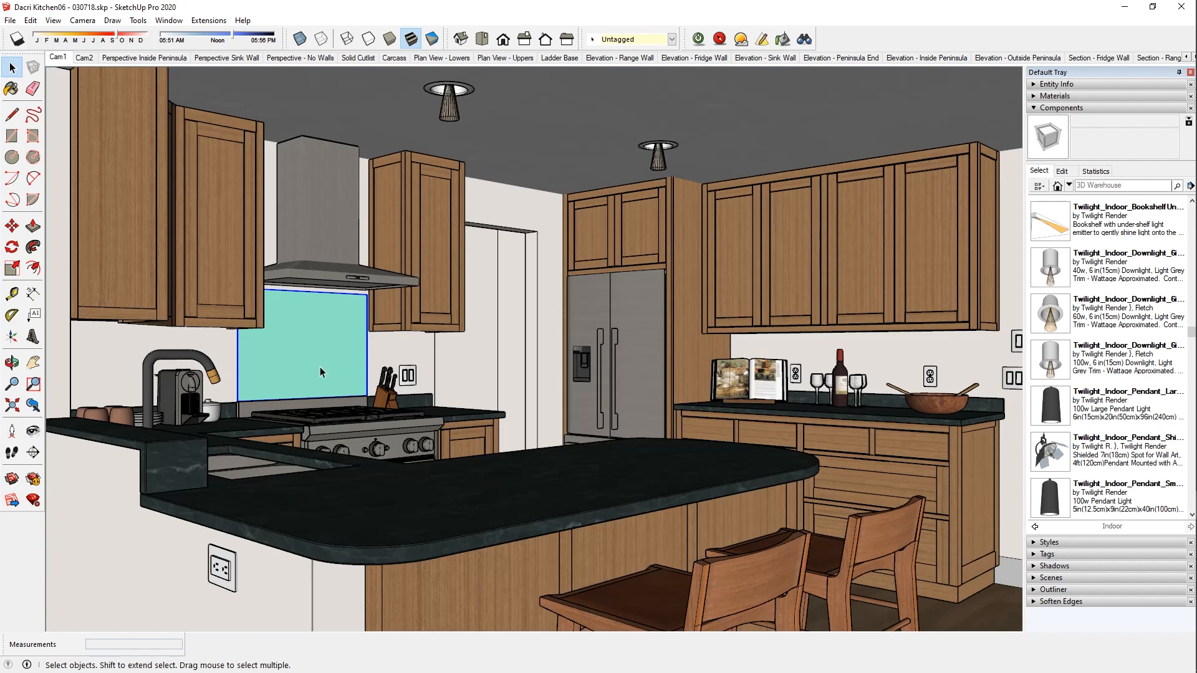
{"action": "scroll", "coordinate": [321, 370], "scroll_direction": "up", "scroll_amount": 8}
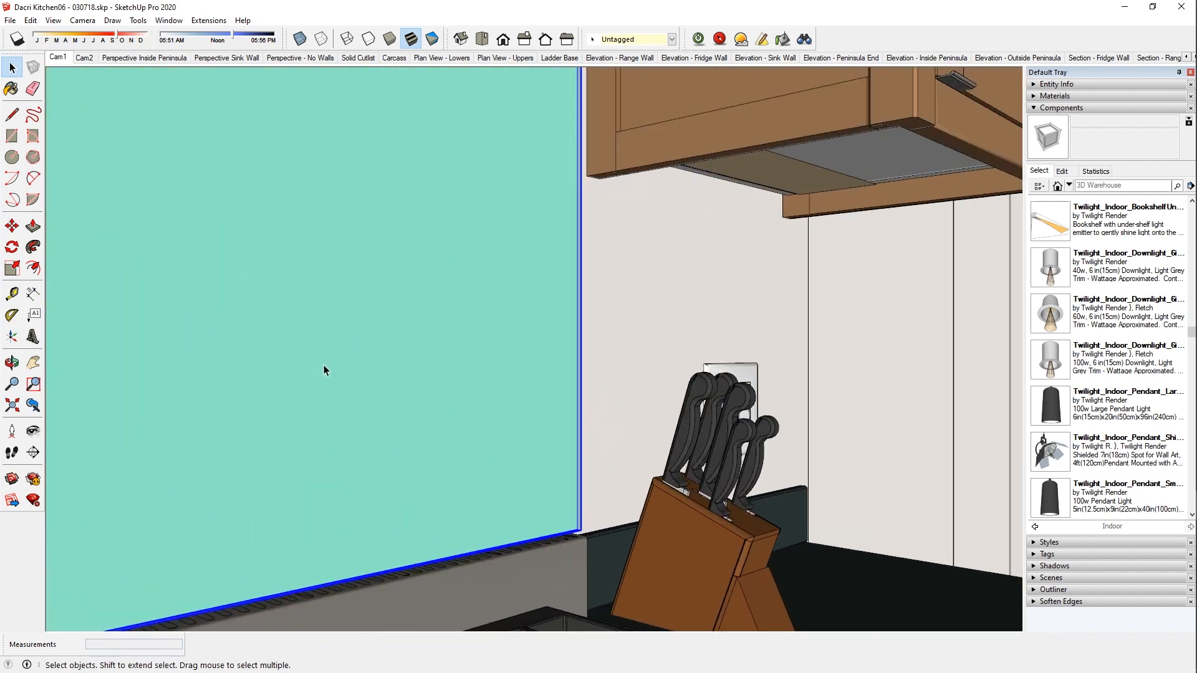
{"action": "middle_click_drag", "start_coordinate": [440, 395], "coordinate": [601, 347]}
{"action": "double_click", "coordinate": [495, 382]}
{"action": "scroll", "coordinate": [586, 376], "scroll_direction": "down", "scroll_amount": 6}
{"action": "middle_click_drag", "start_coordinate": [516, 299], "coordinate": [535, 368]}
{"action": "scroll", "coordinate": [295, 148], "scroll_direction": "up", "scroll_amount": 3}
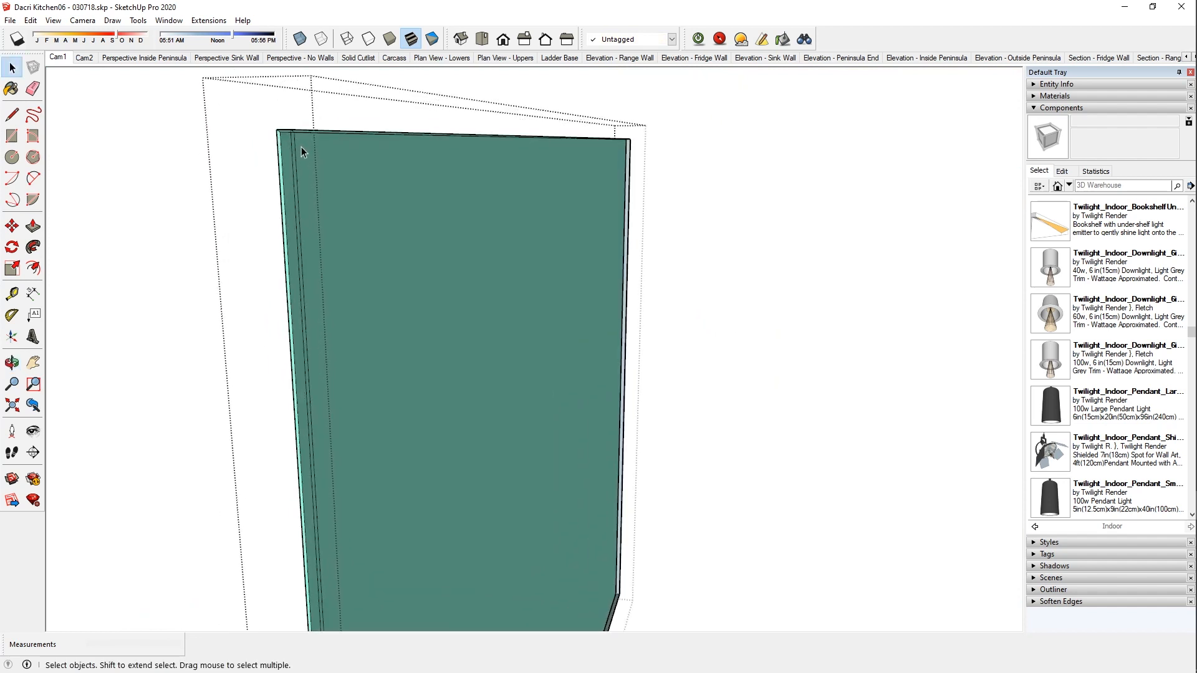
Examine the backsplash panel's thickness and layered faces at its upper corner, selecting the faces and clearing the selection.
{"action": "scroll", "coordinate": [300, 144], "scroll_direction": "up", "scroll_amount": 4}
{"action": "middle_click_drag", "start_coordinate": [288, 128], "coordinate": [408, 266]}
{"action": "middle_click_drag", "start_coordinate": [525, 278], "coordinate": [601, 261]}
{"action": "middle_click_drag", "start_coordinate": [383, 288], "coordinate": [350, 264]}
{"action": "middle_click_drag", "start_coordinate": [263, 252], "coordinate": [448, 269]}
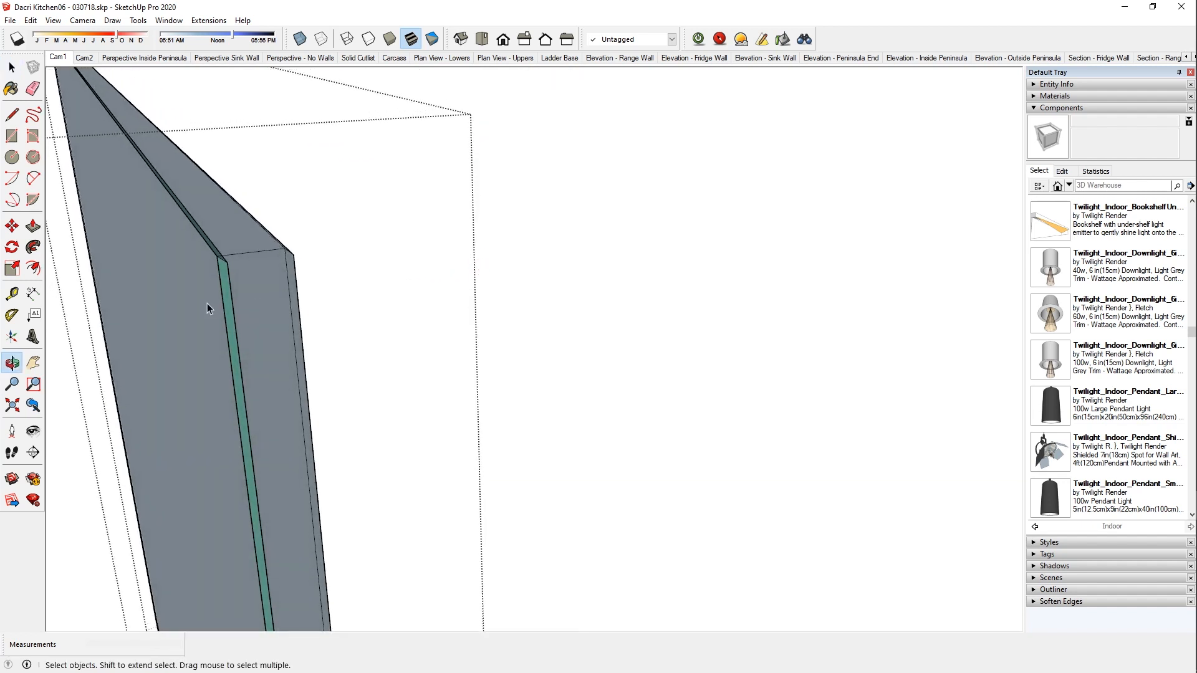
{"action": "middle_click_drag", "start_coordinate": [201, 311], "coordinate": [119, 316]}
{"action": "left_click", "coordinate": [330, 176]}
{"action": "left_click", "coordinate": [337, 238], "text": "shift"}
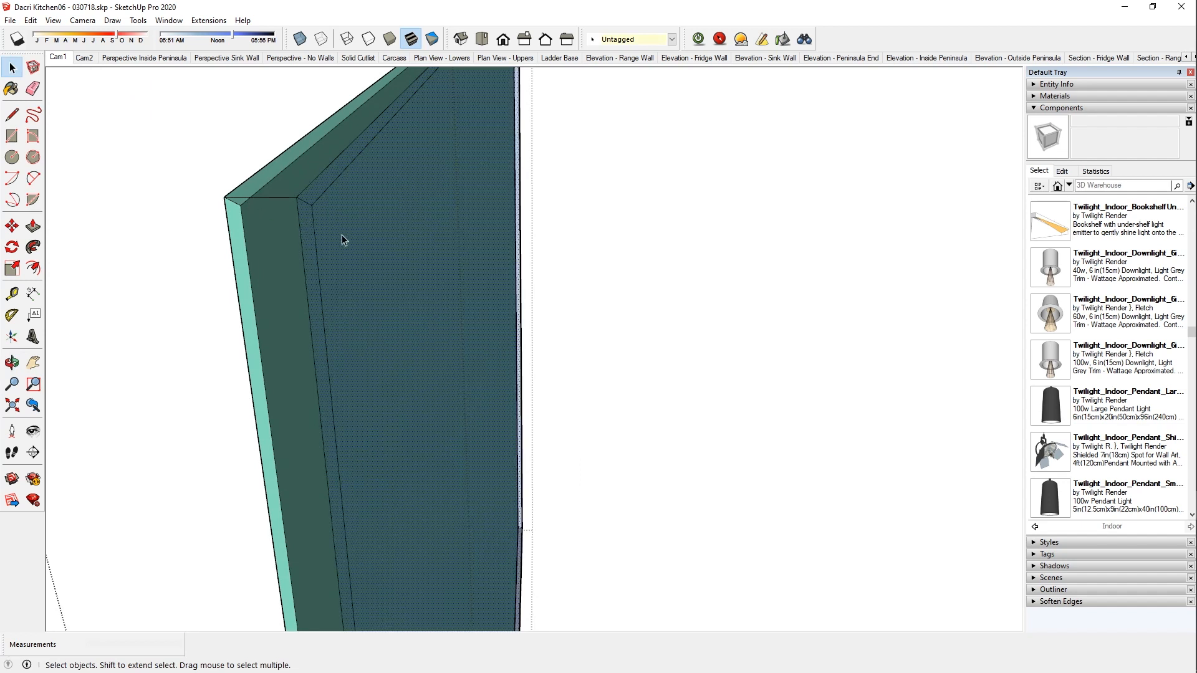
{"action": "key", "text": "ctrl+t"}
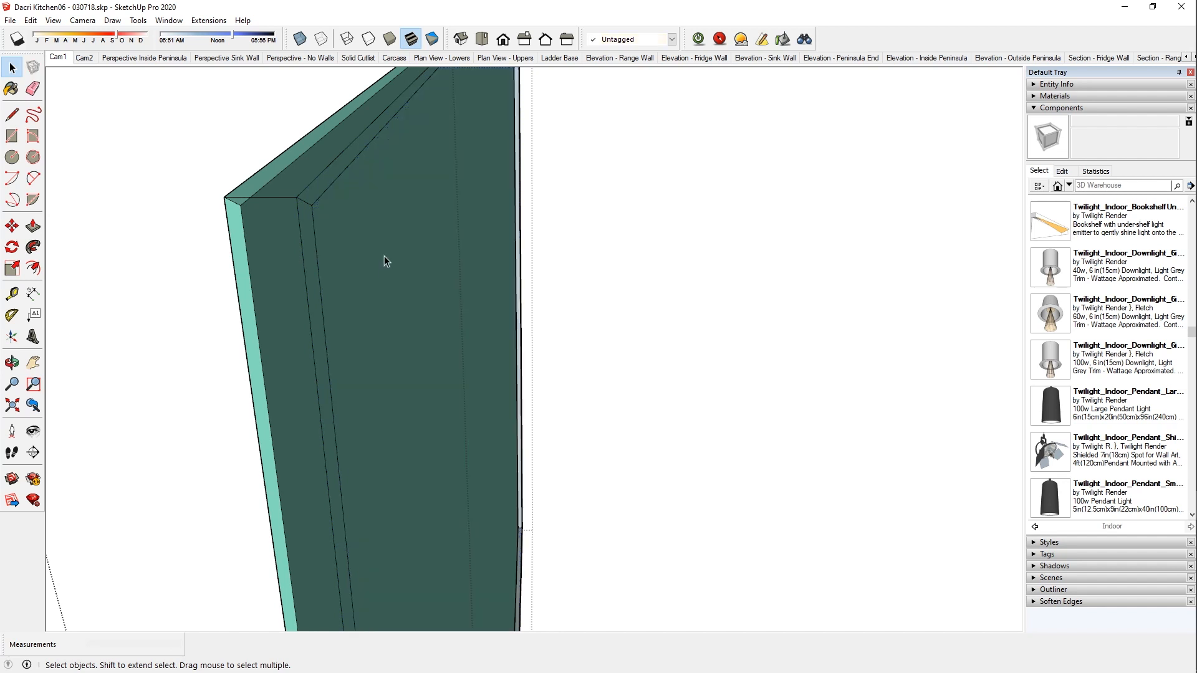
Sample the backsplash's coloured face and its glass face to check their material names.
{"action": "middle_click_drag", "start_coordinate": [407, 266], "coordinate": [398, 263]}
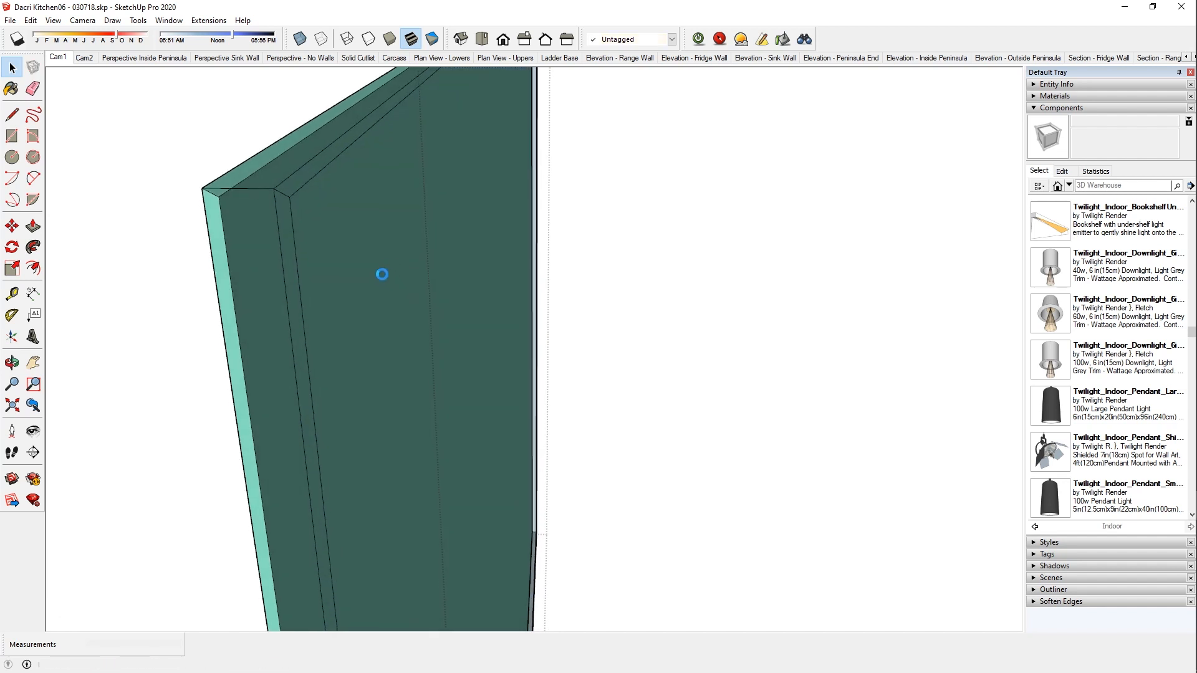
{"action": "key", "text": "b"}
{"action": "key", "text": "alt"}
{"action": "left_click", "coordinate": [394, 268], "text": "alt"}
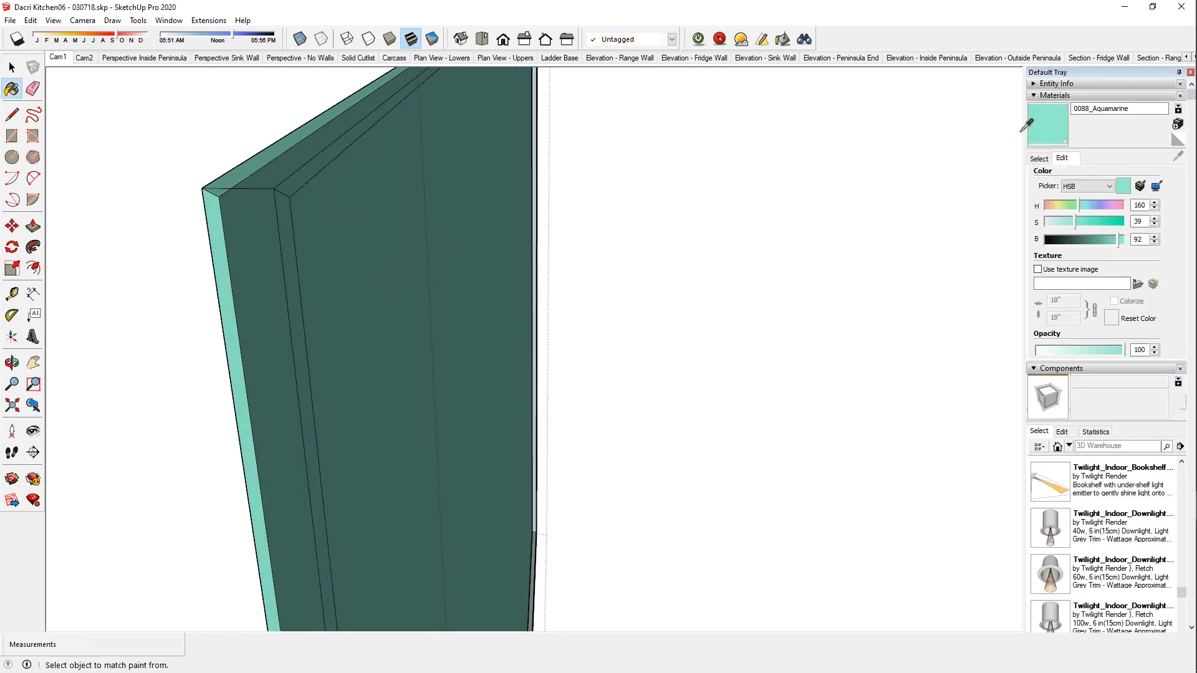
{"action": "left_click", "coordinate": [1085, 109]}
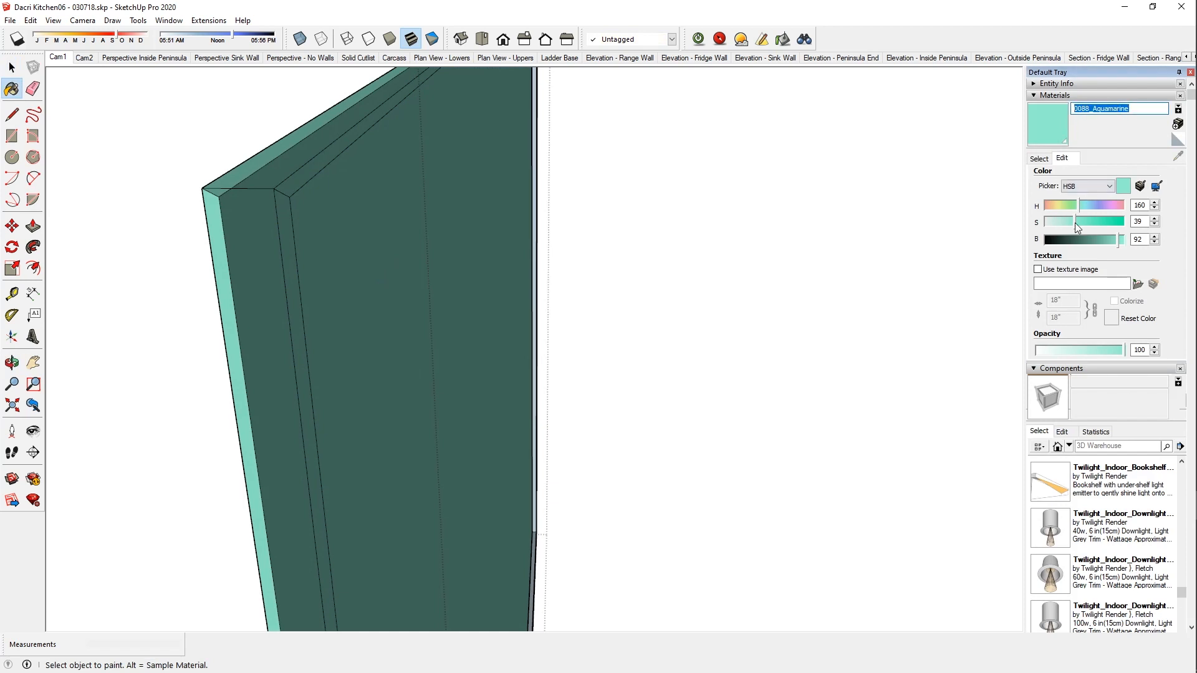
{"action": "middle_click_drag", "start_coordinate": [508, 265], "coordinate": [213, 275]}
{"action": "left_click", "coordinate": [204, 264], "text": "alt"}
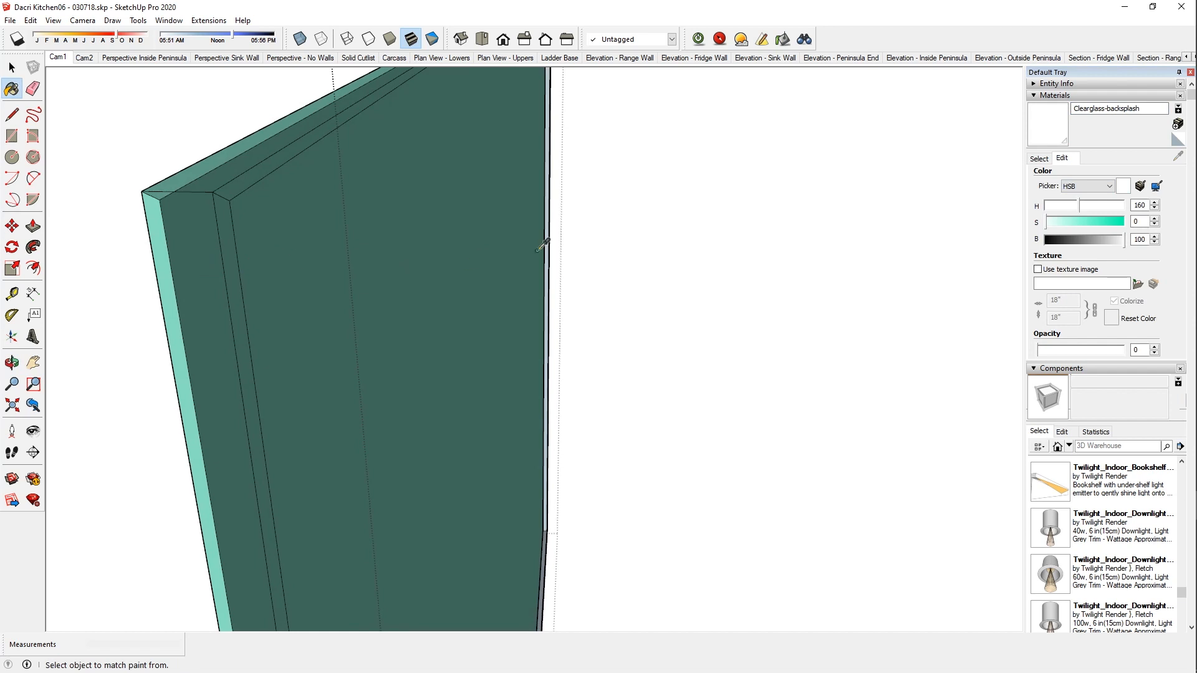
{"action": "double_click", "coordinate": [1093, 110]}
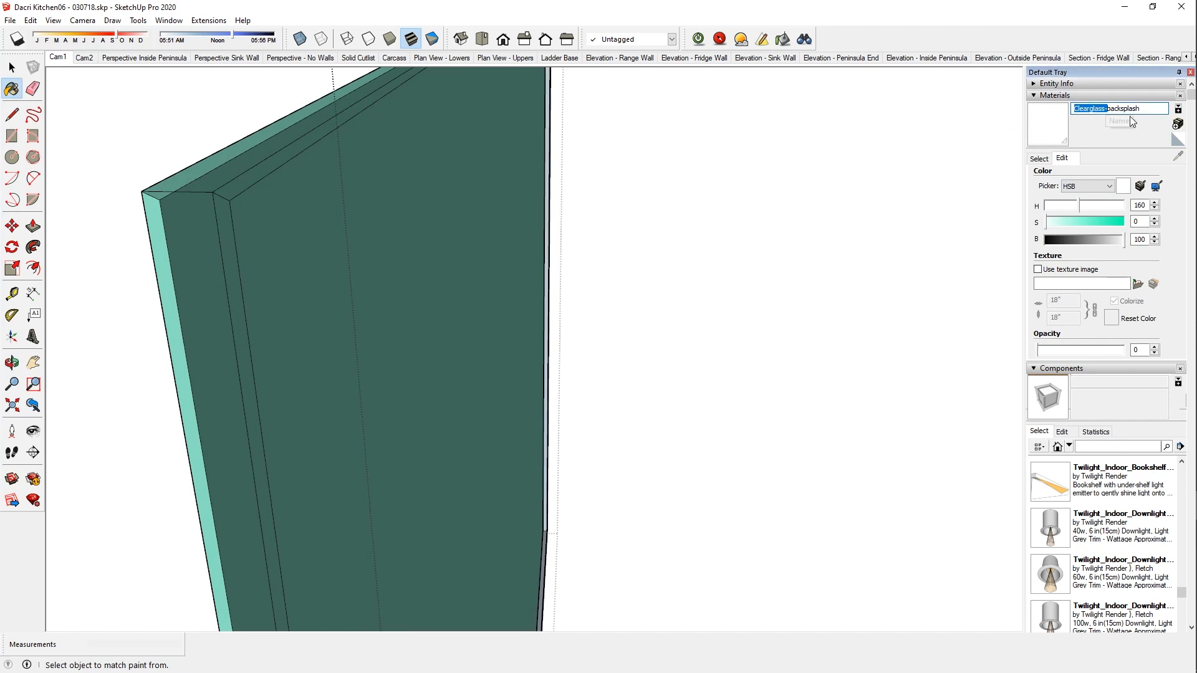
{"action": "middle_click_drag", "start_coordinate": [701, 254], "coordinate": [701, 252]}
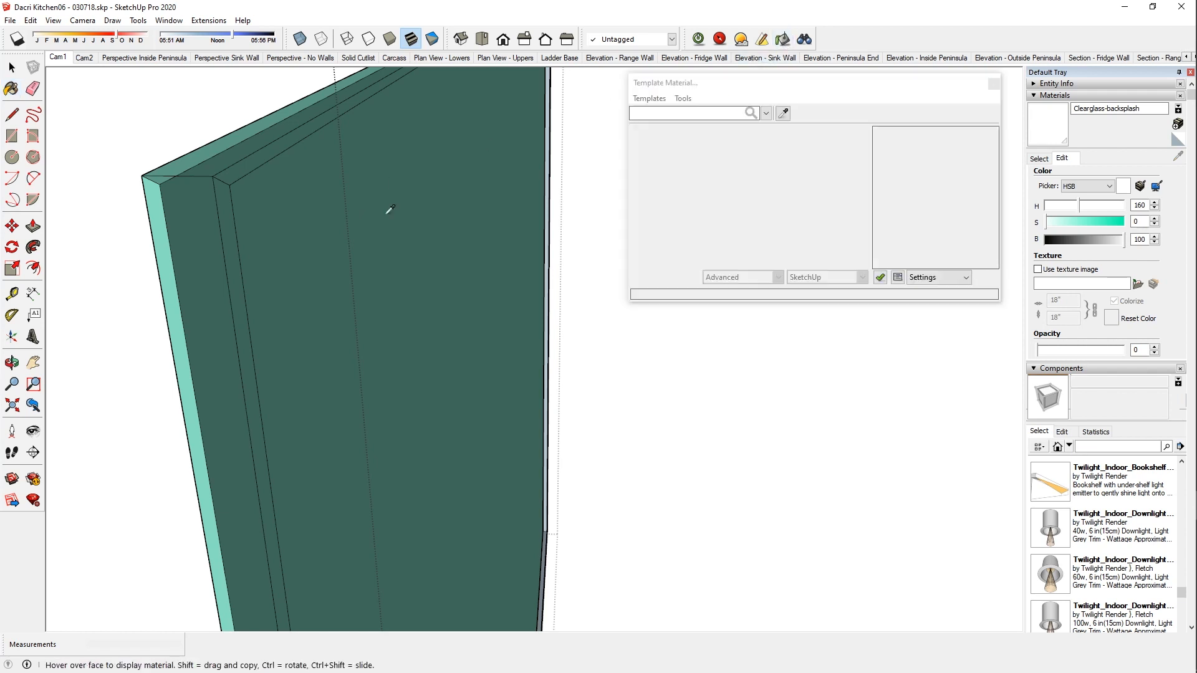
Load the Clearglass-backsplash material into the Twilight material editor and choose the Architectural Glass Common template.
{"action": "left_click", "coordinate": [783, 114]}
{"action": "left_click", "coordinate": [437, 196]}
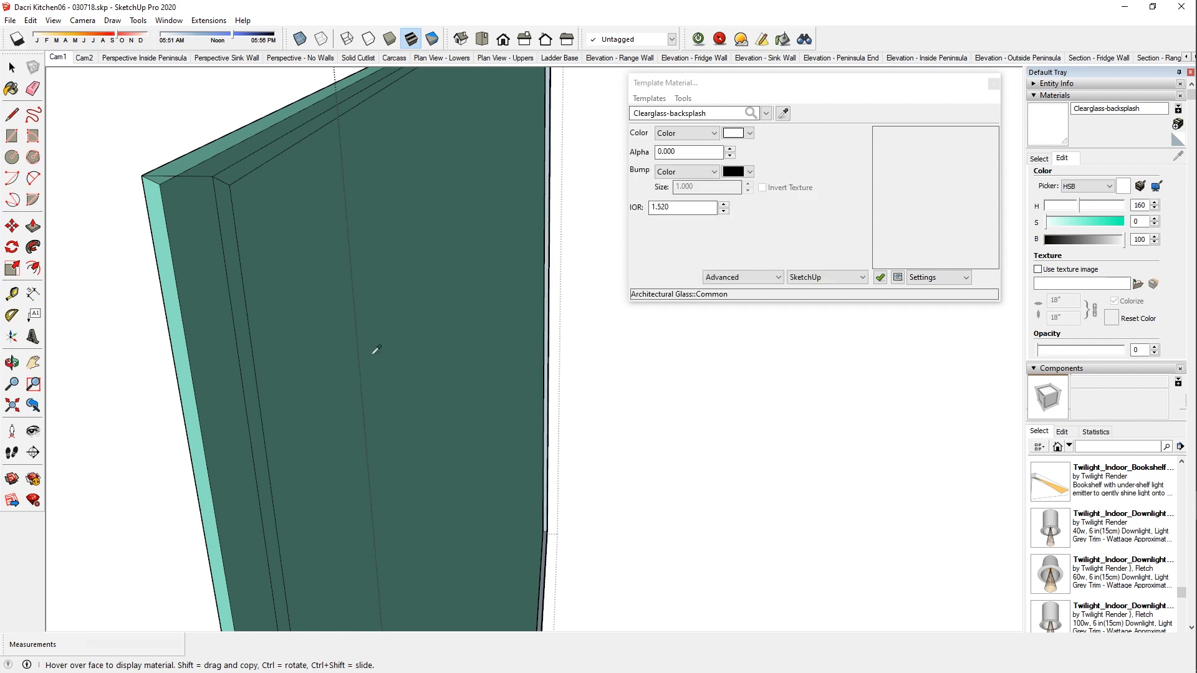
{"action": "left_click", "coordinate": [649, 98]}
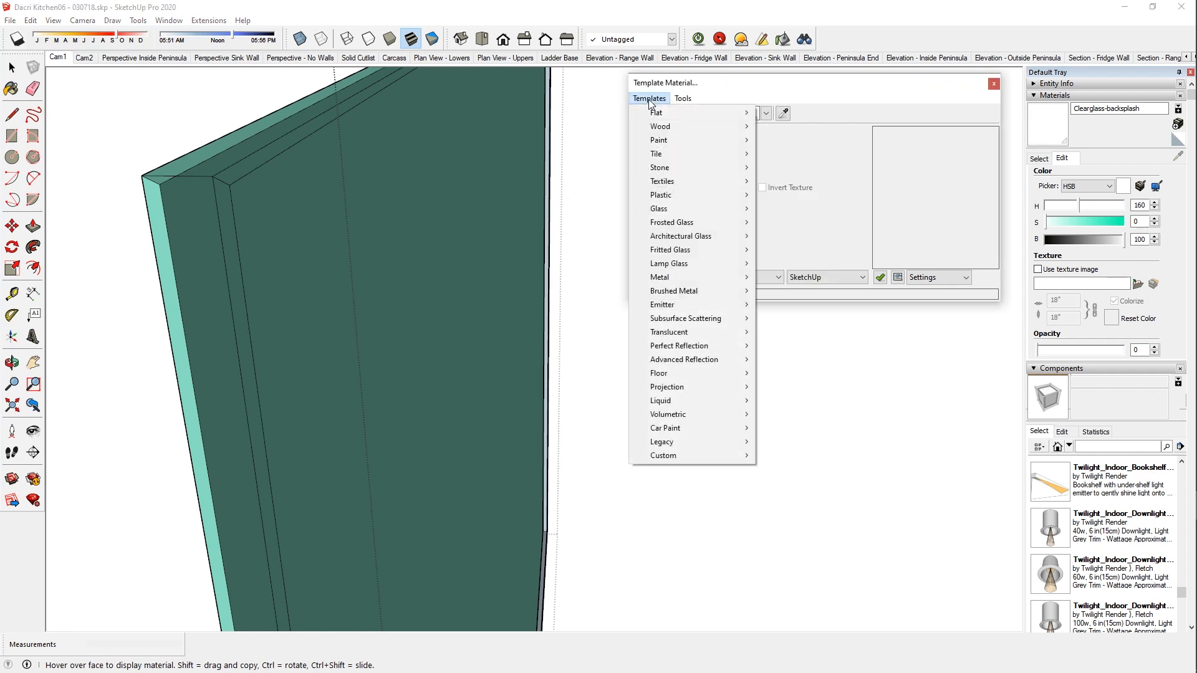
{"action": "mouse_move", "coordinate": [694, 236]}
{"action": "left_click", "coordinate": [789, 250]}
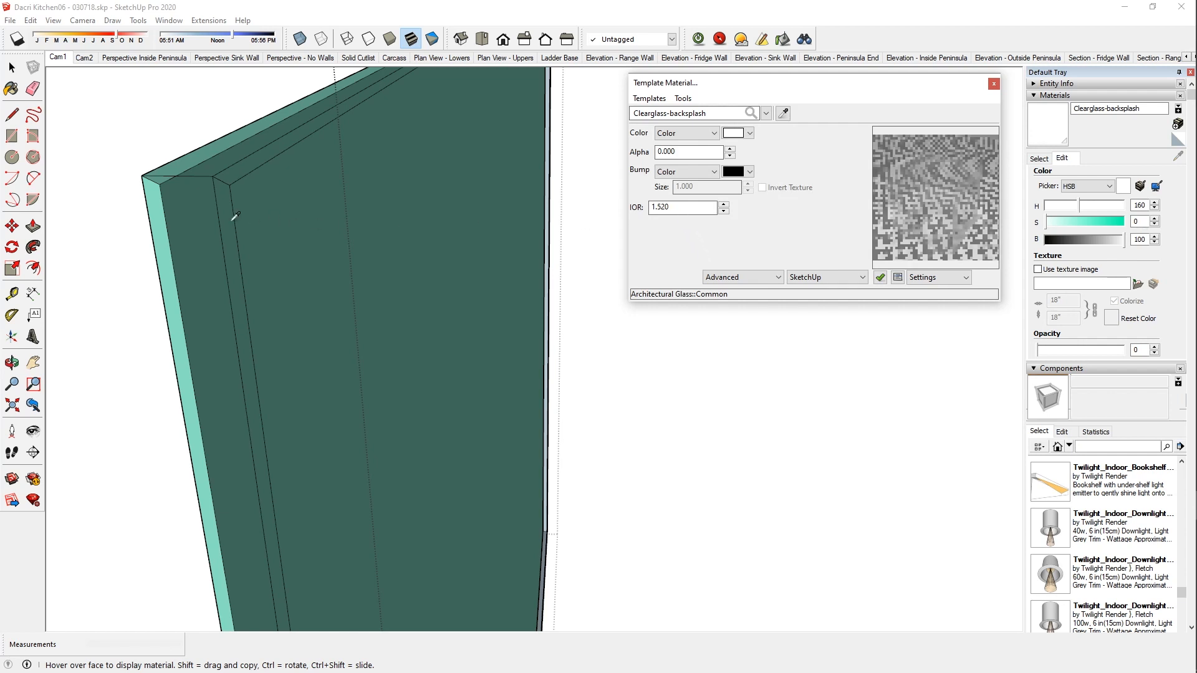
Load the backsplash's 0088_Aquamarine material into the Twilight material editor and review the Perfect Reflection template options.
{"action": "middle_click_drag", "start_coordinate": [381, 236], "coordinate": [436, 219]}
{"action": "key", "text": "space"}
{"action": "left_click", "coordinate": [376, 233]}
{"action": "left_click", "coordinate": [784, 114]}
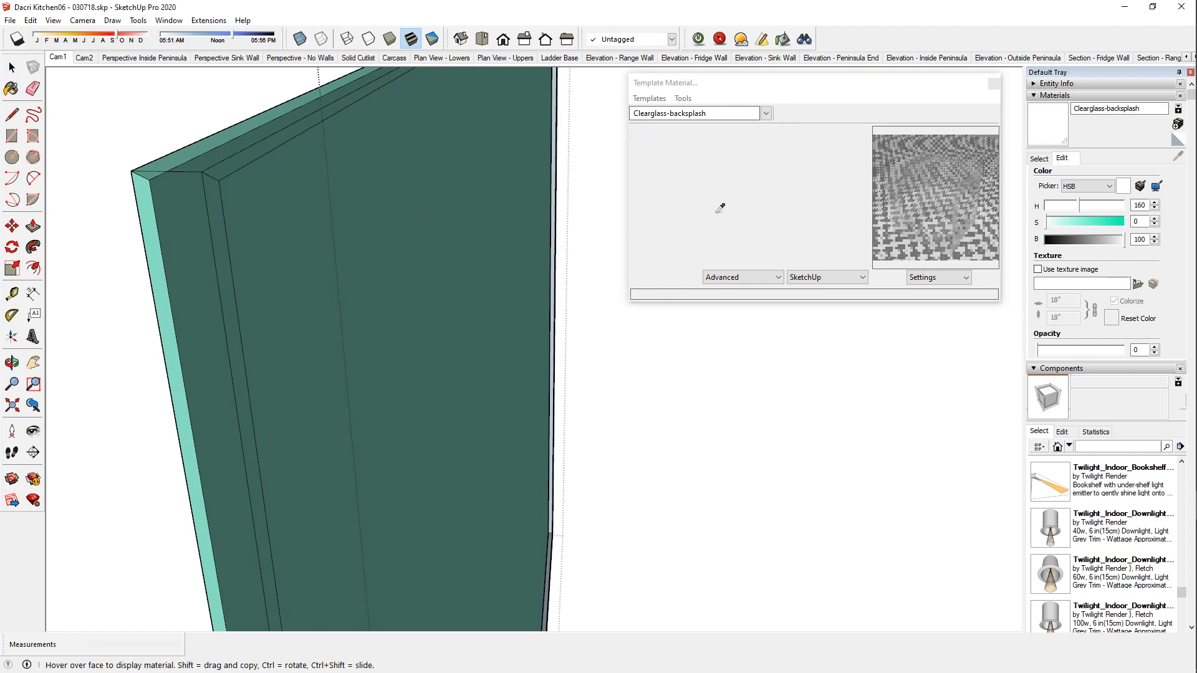
{"action": "left_click", "coordinate": [656, 102]}
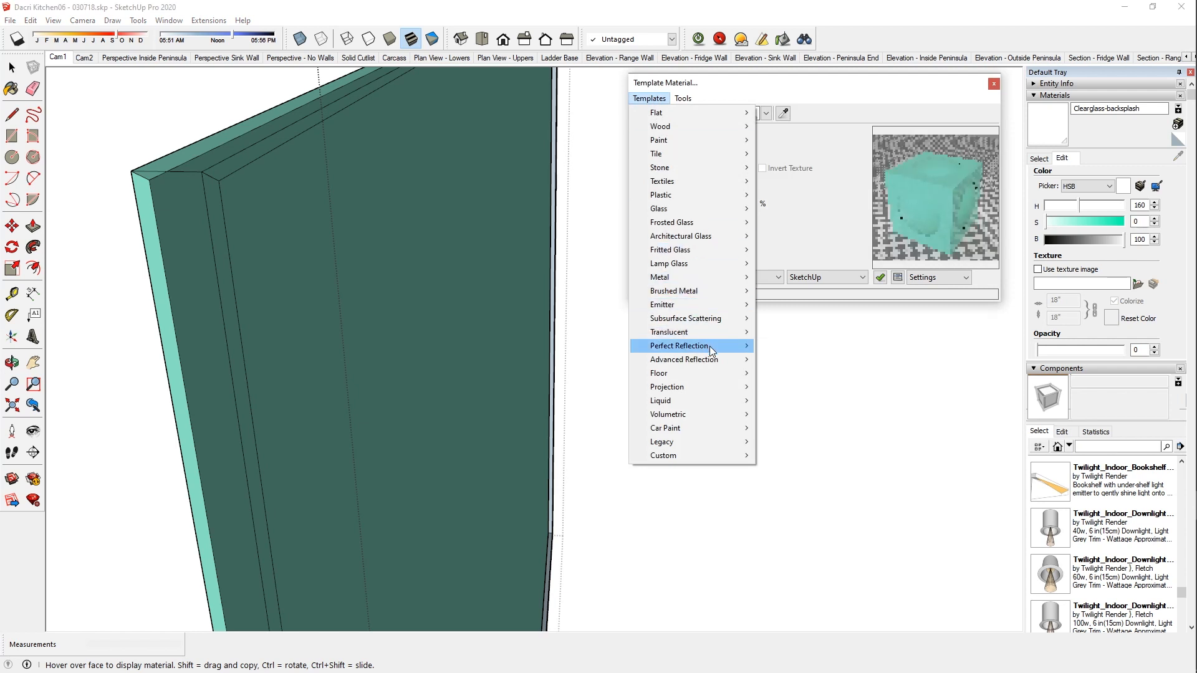
{"action": "mouse_move", "coordinate": [709, 346]}
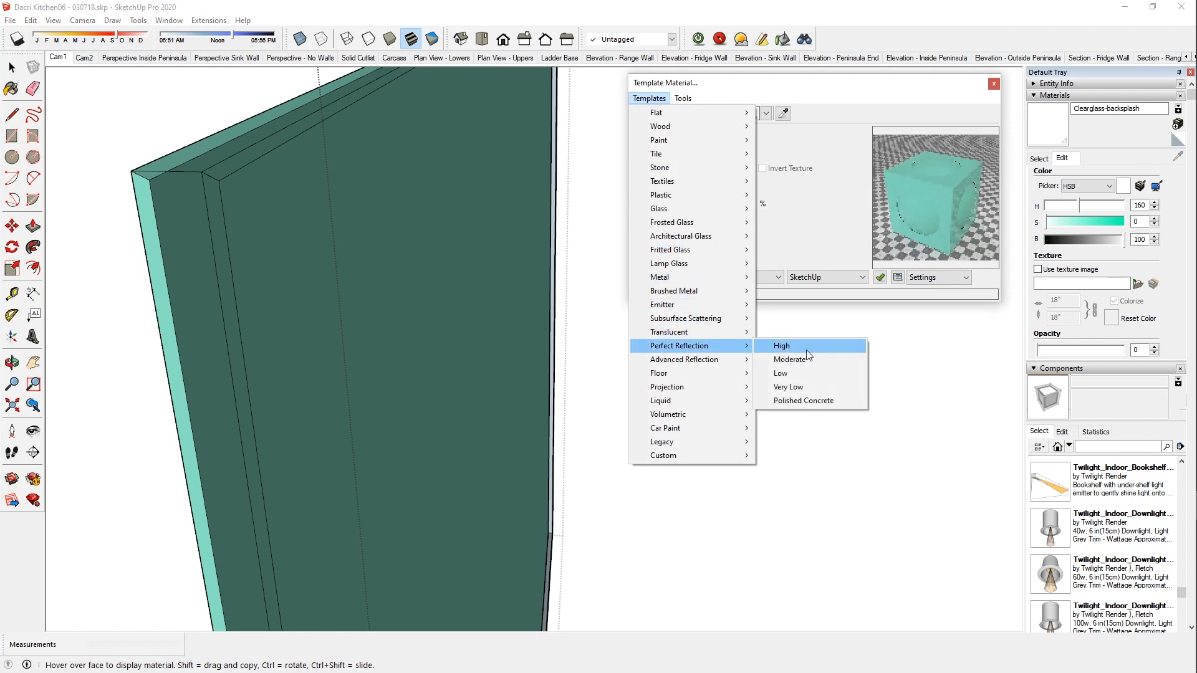
{"action": "left_click", "coordinate": [831, 92]}
Display the model in monochrome and select the large backsplash face to check its front and back orientation.
{"action": "scroll", "coordinate": [406, 250], "scroll_direction": "up", "scroll_amount": 2}
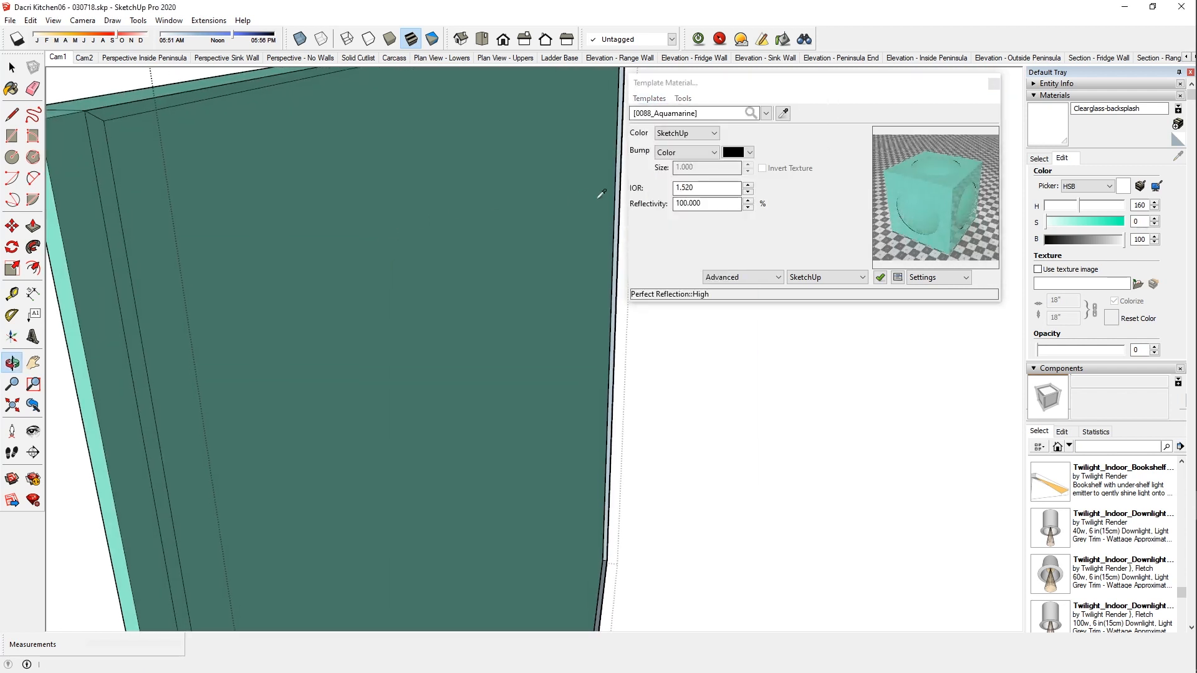
{"action": "scroll", "coordinate": [532, 233], "scroll_direction": "down", "scroll_amount": 3}
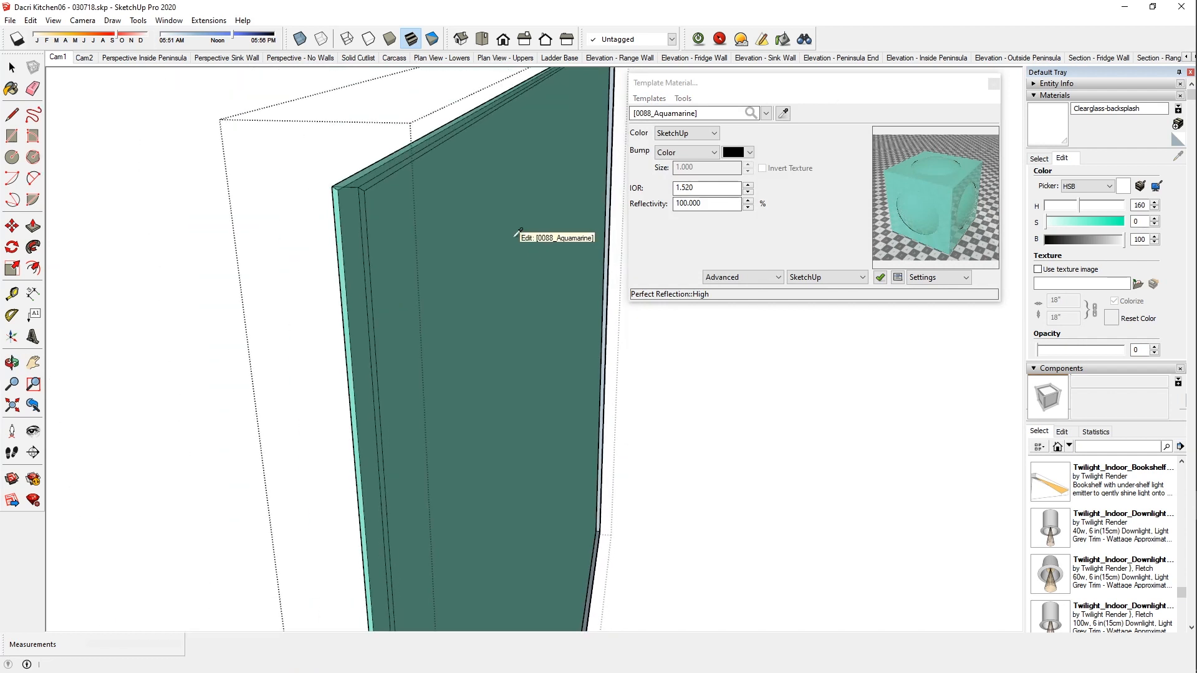
{"action": "middle_click_drag", "start_coordinate": [409, 238], "coordinate": [359, 243]}
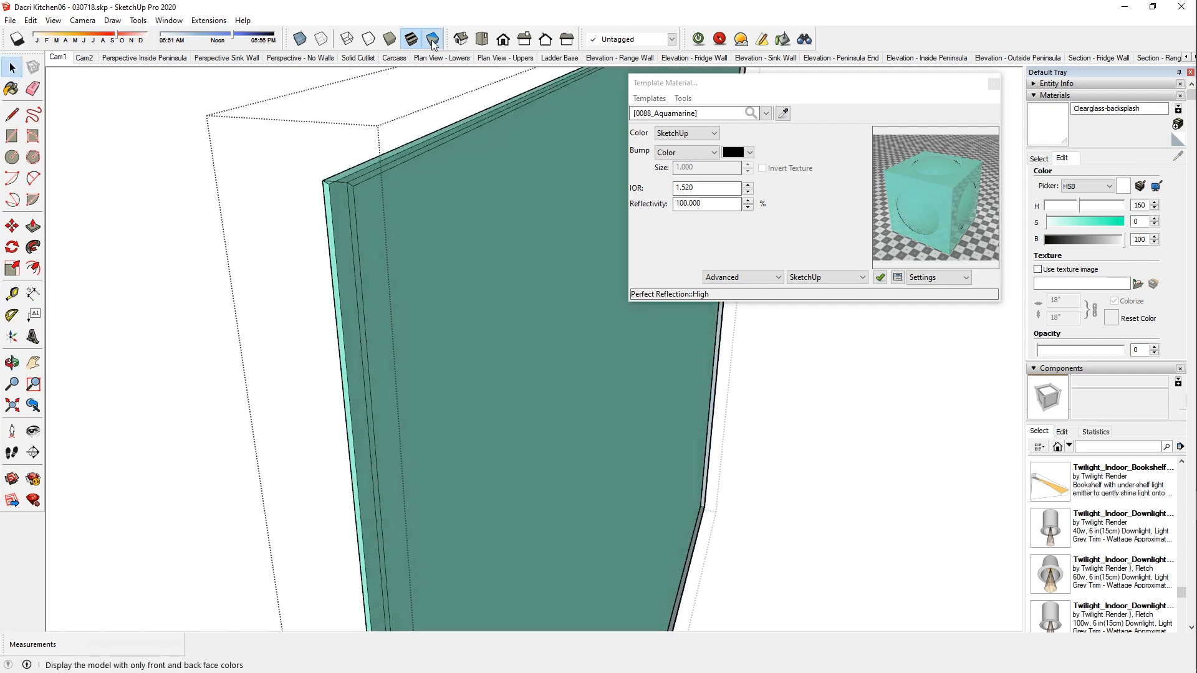
{"action": "left_click", "coordinate": [432, 41]}
{"action": "middle_click_drag", "start_coordinate": [458, 281], "coordinate": [397, 238]}
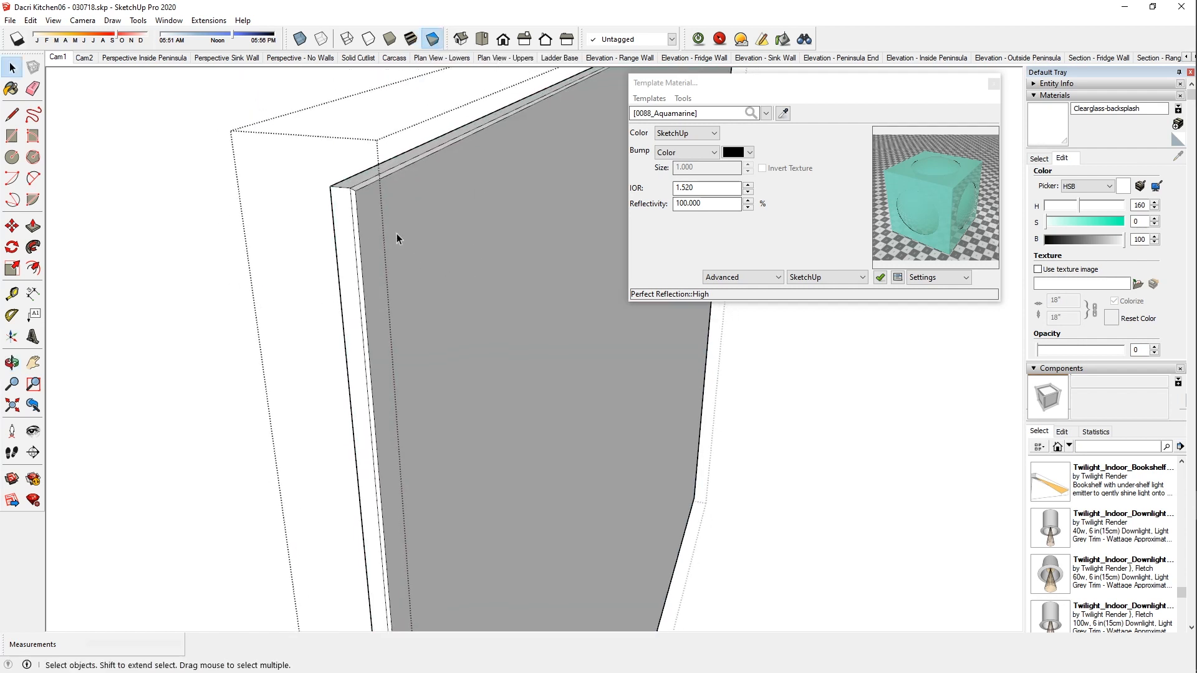
{"action": "left_click", "coordinate": [448, 267]}
{"action": "middle_click_drag", "start_coordinate": [484, 270], "coordinate": [440, 289]}
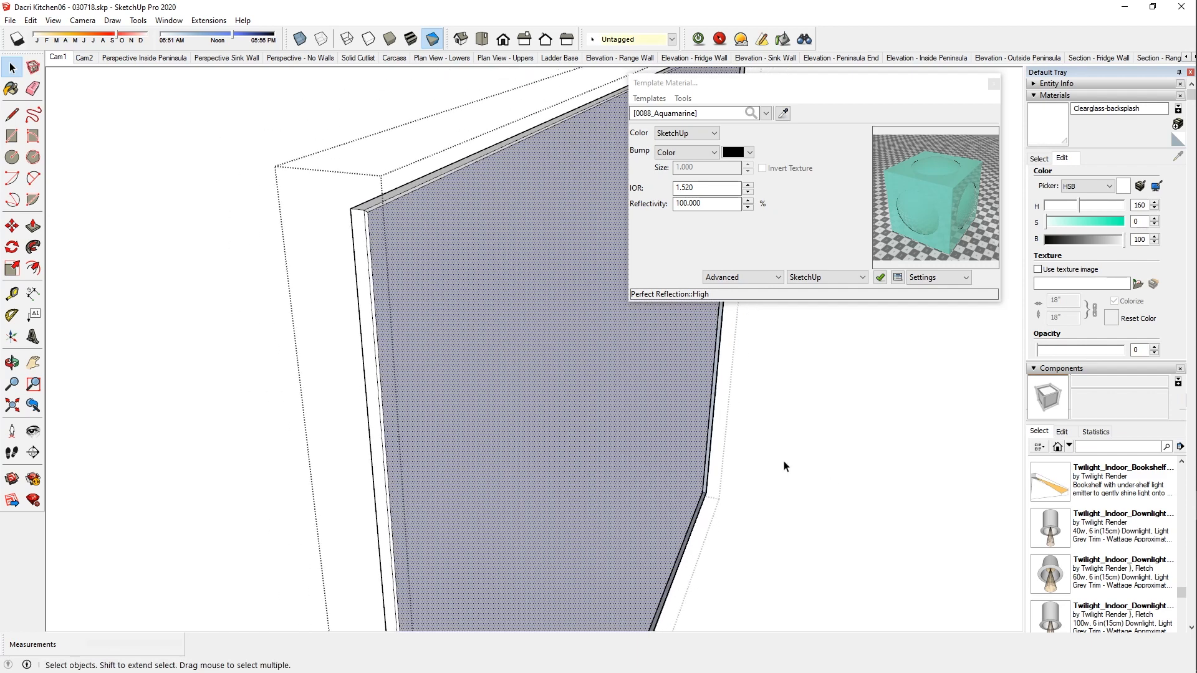
Restore the Cam1 scene, clear the selection and select the backsplash face behind the range.
{"action": "middle_click_drag", "start_coordinate": [549, 400], "coordinate": [336, 203]}
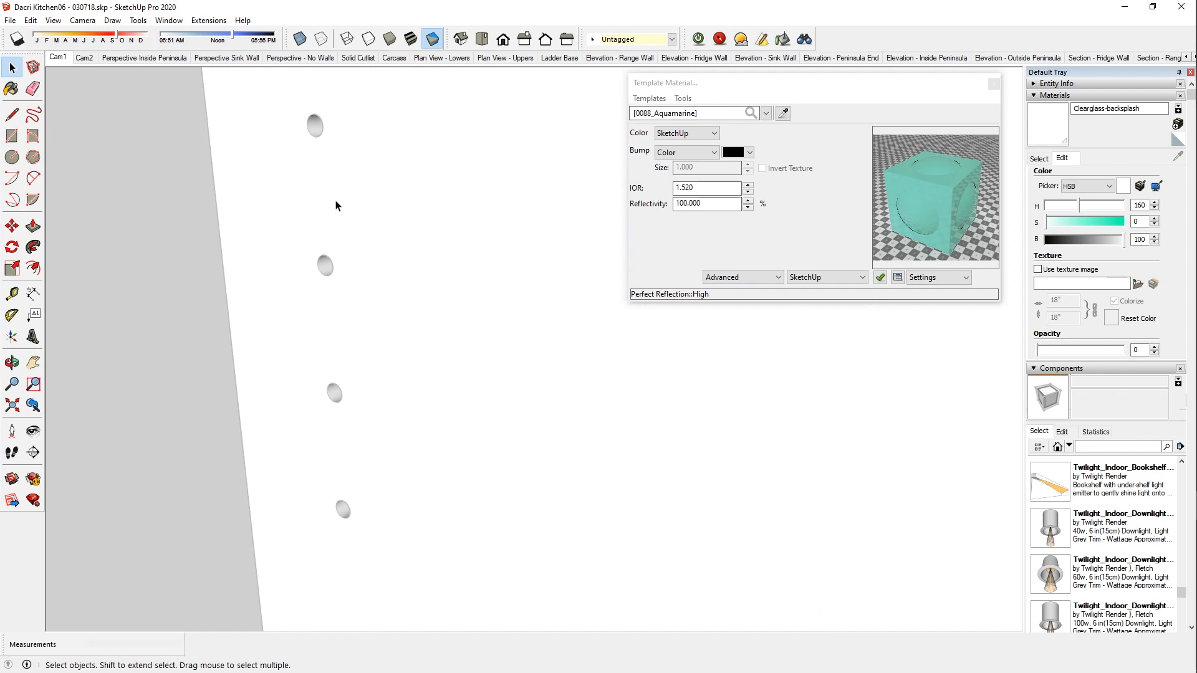
{"action": "left_click", "coordinate": [67, 59]}
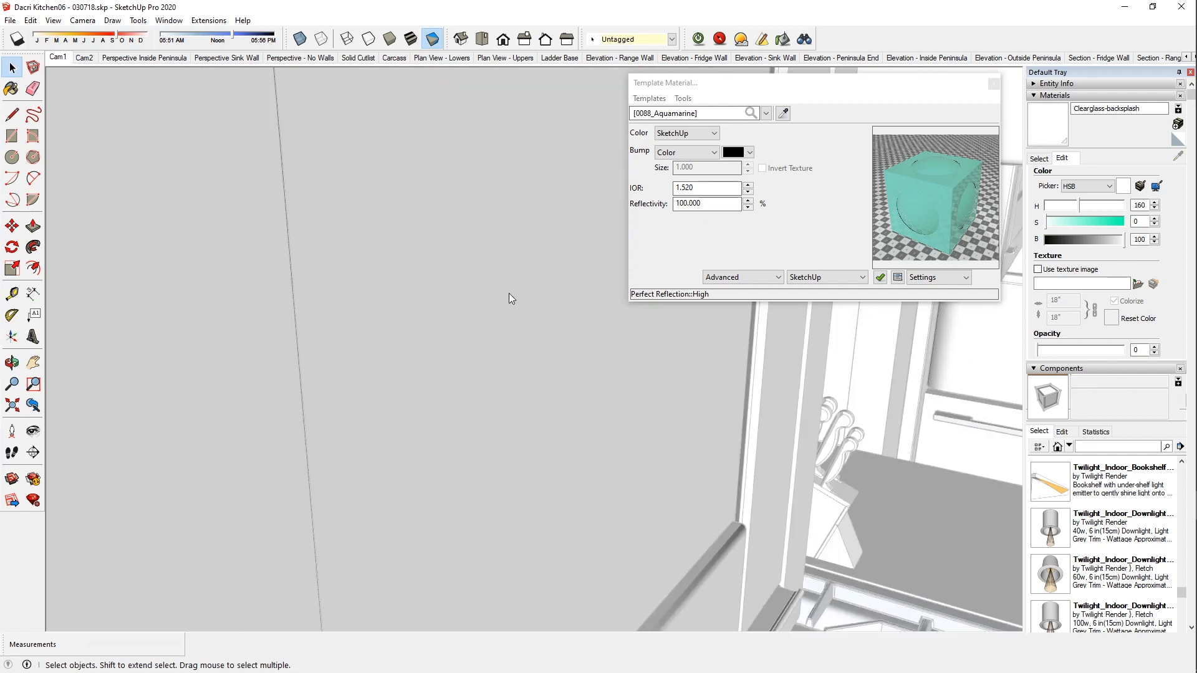
{"action": "key", "text": "ctrl+t"}
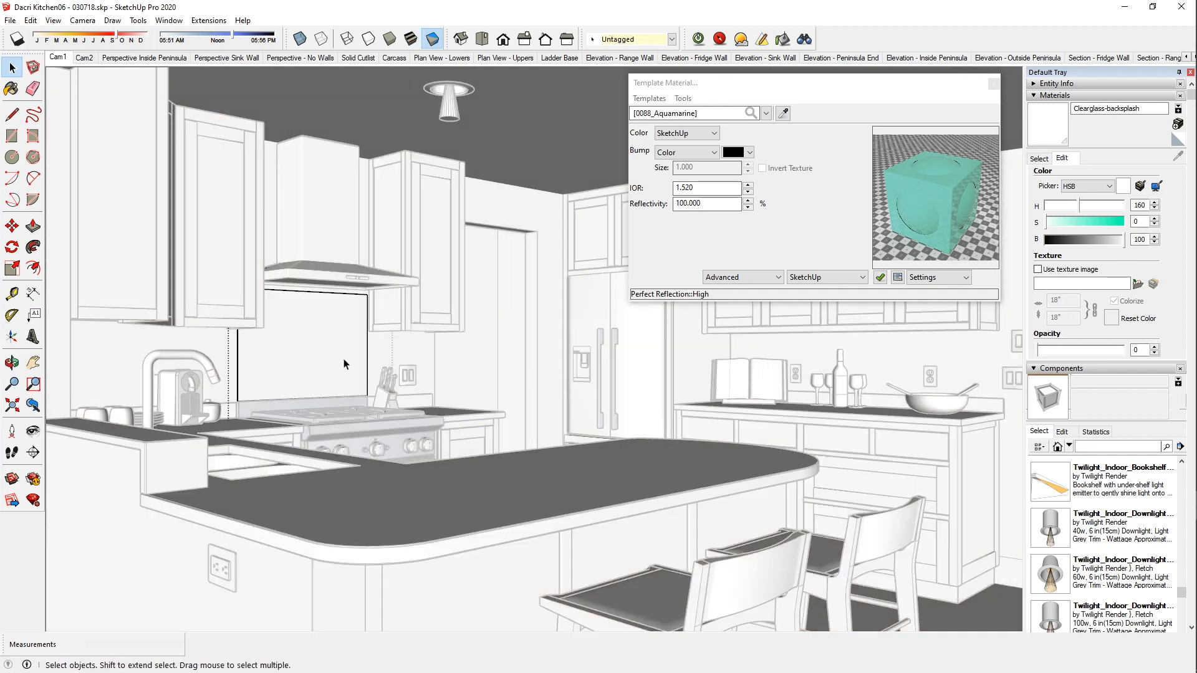
{"action": "left_click", "coordinate": [323, 345]}
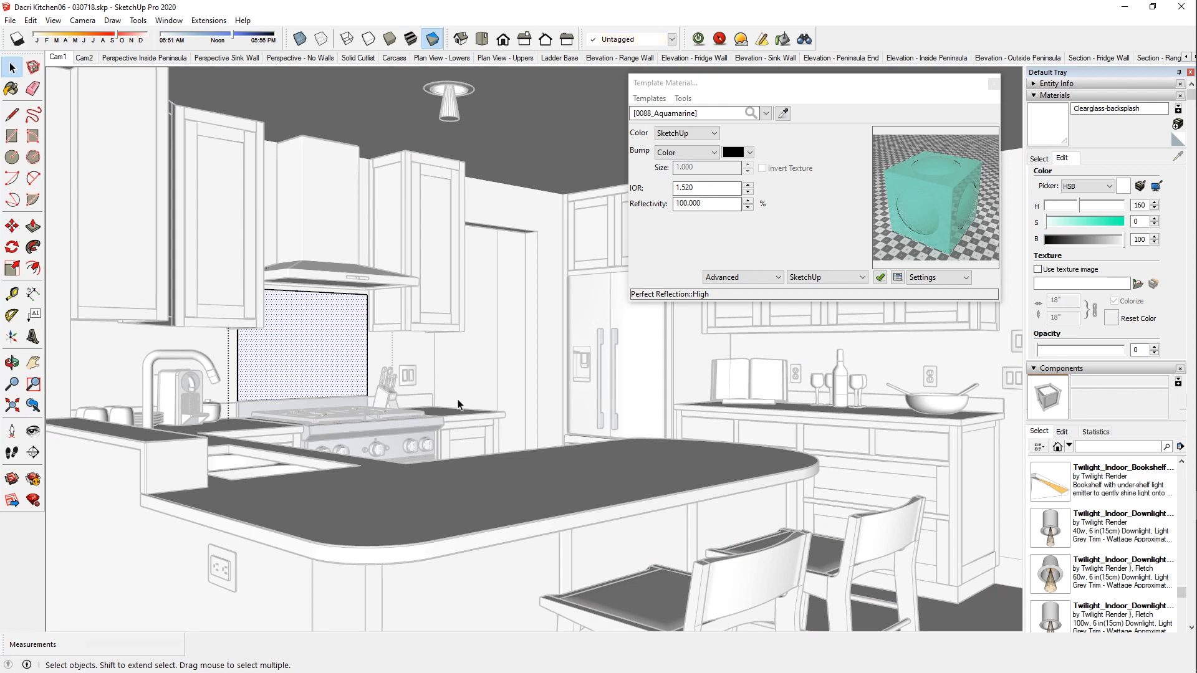
Clear the selection and inspect the back-facing surfaces on the range and the refrigerator door handles.
{"action": "left_click", "coordinate": [458, 399]}
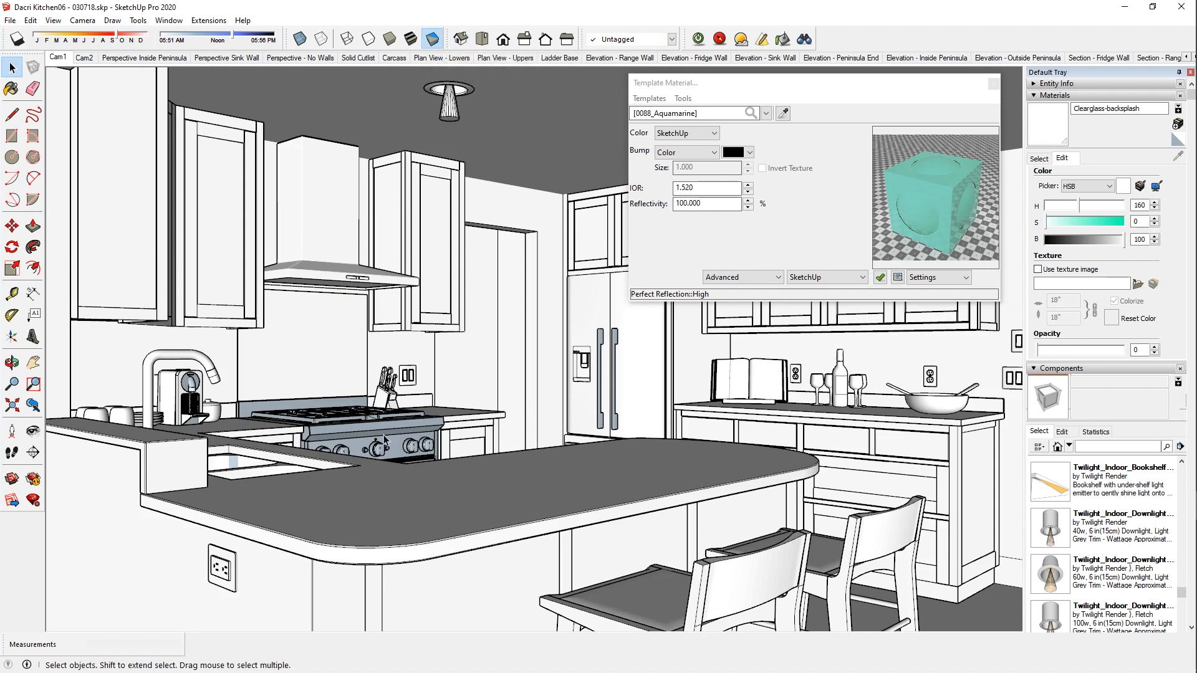
{"action": "scroll", "coordinate": [385, 440], "scroll_direction": "up", "scroll_amount": 5}
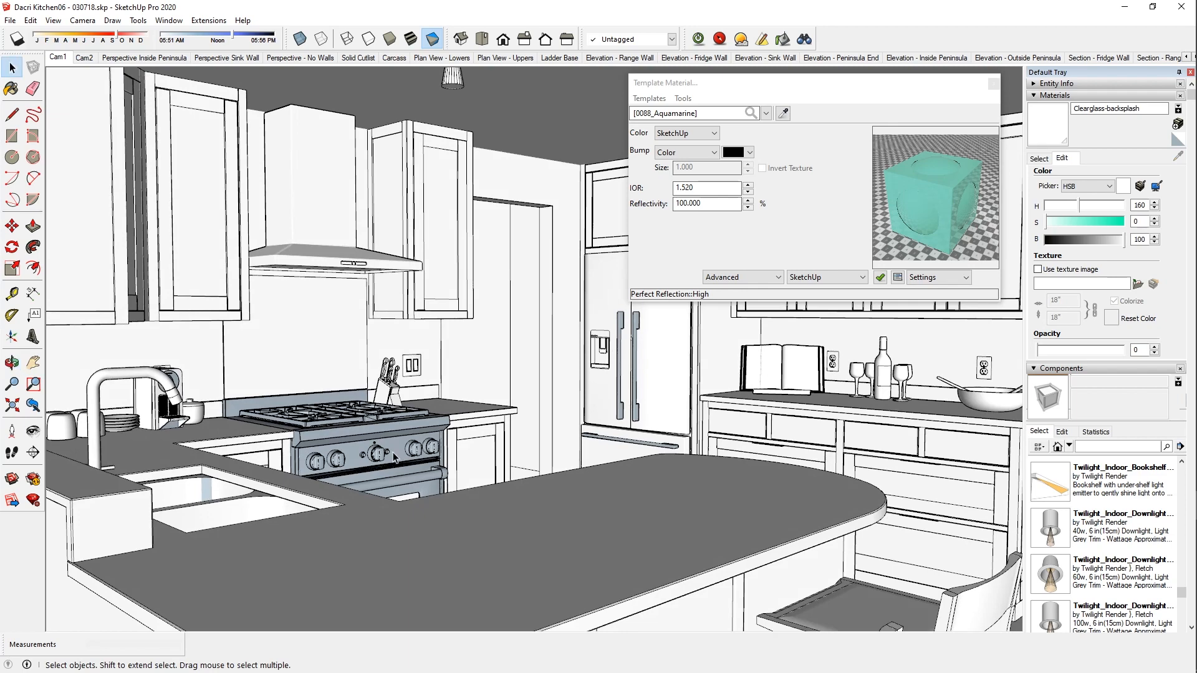
{"action": "scroll", "coordinate": [394, 458], "scroll_direction": "up", "scroll_amount": 3}
{"action": "scroll", "coordinate": [464, 500], "scroll_direction": "up", "scroll_amount": 5}
{"action": "middle_click_drag", "start_coordinate": [465, 501], "coordinate": [413, 476]}
{"action": "scroll", "coordinate": [586, 373], "scroll_direction": "up", "scroll_amount": 5}
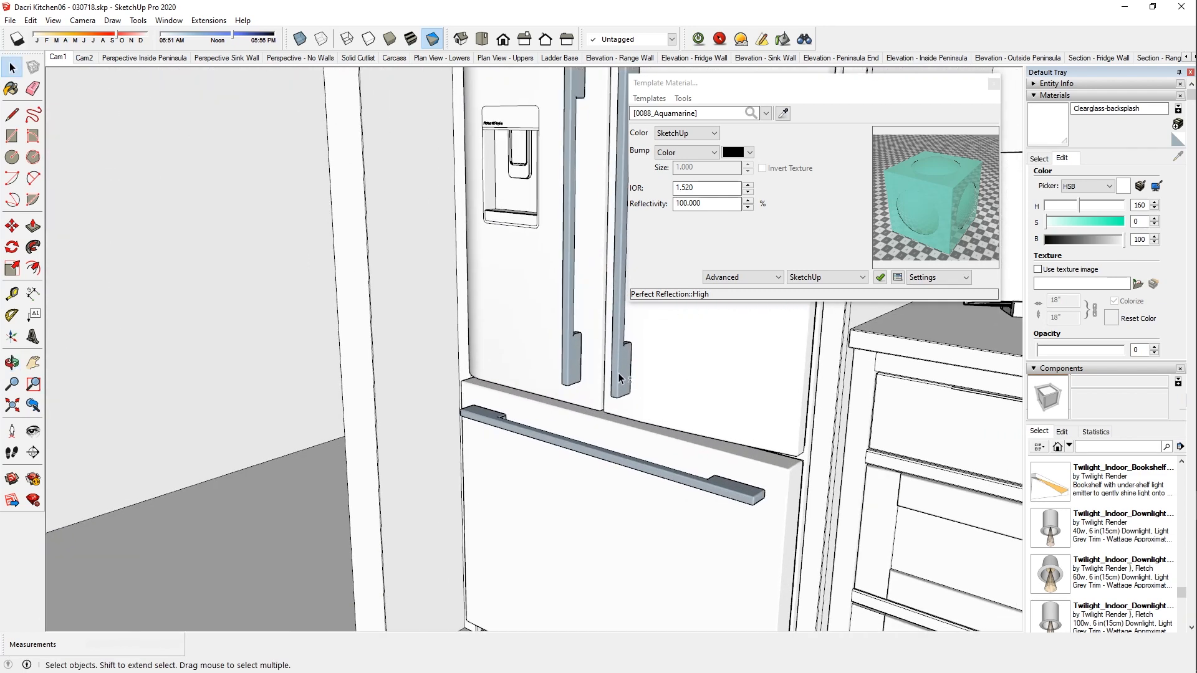
{"action": "middle_click_drag", "start_coordinate": [621, 377], "coordinate": [499, 399]}
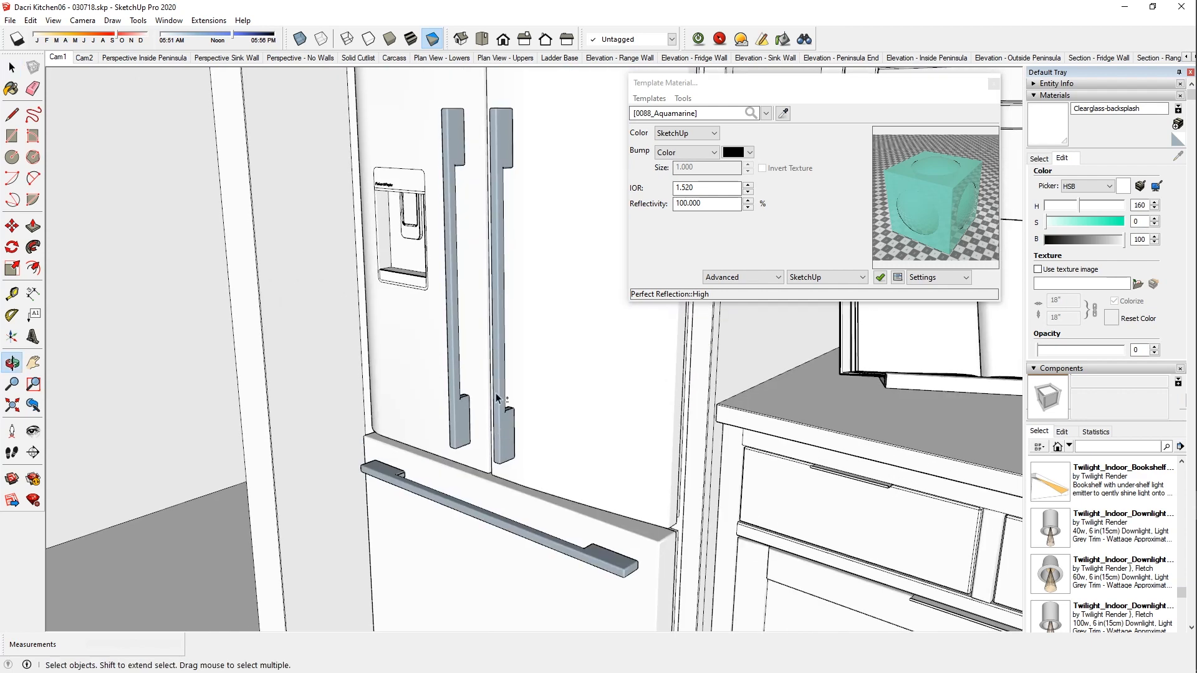
Reverse the faces of the refrigerator's upright door handles inside their nested component and leave the component.
{"action": "double_click", "coordinate": [501, 143]}
{"action": "double_click", "coordinate": [501, 143]}
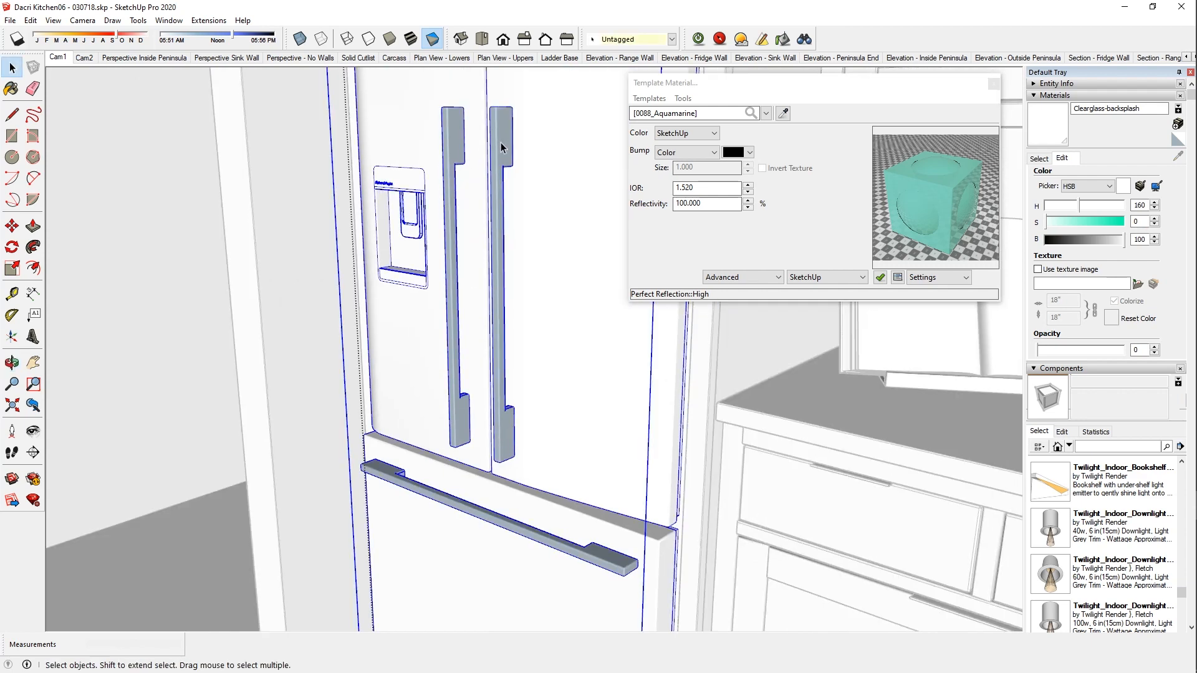
{"action": "double_click", "coordinate": [502, 143]}
{"action": "triple_click", "coordinate": [501, 143]}
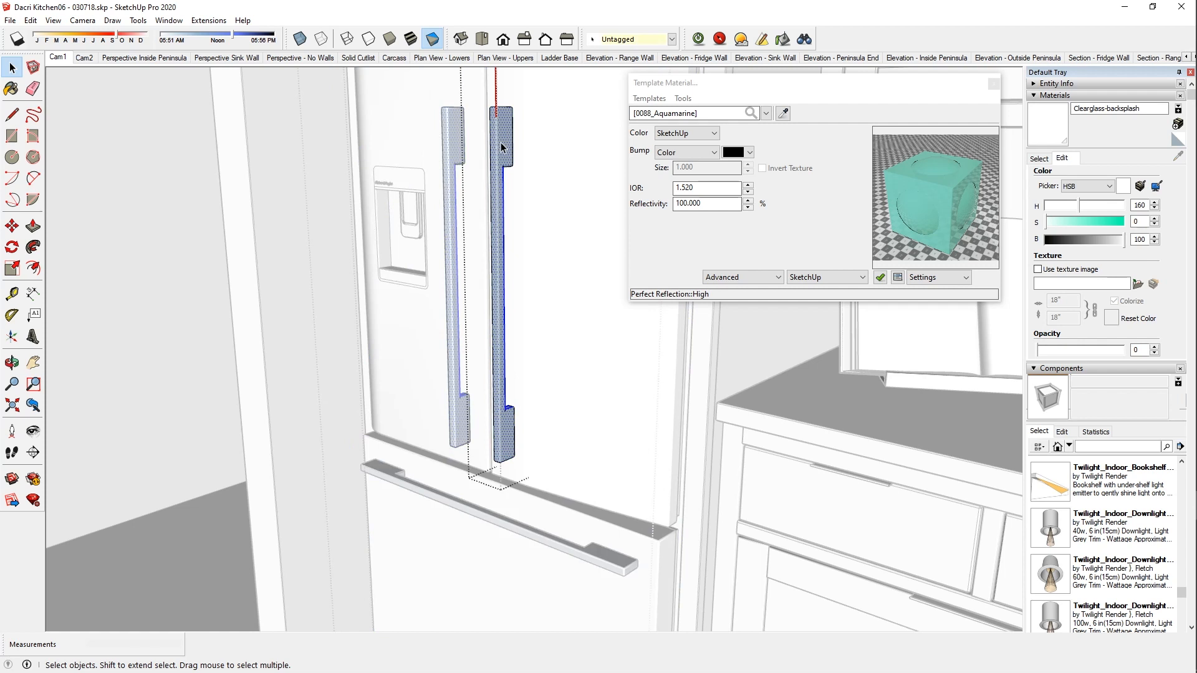
{"action": "right_click", "coordinate": [501, 147]}
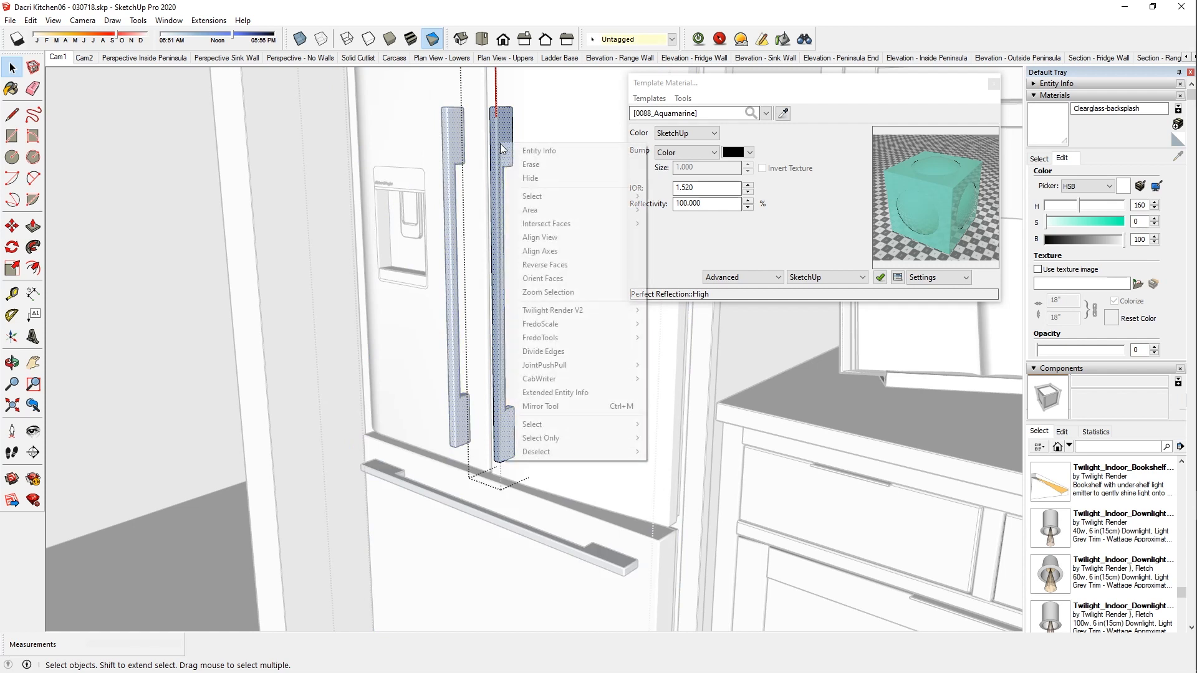
{"action": "left_click", "coordinate": [546, 267]}
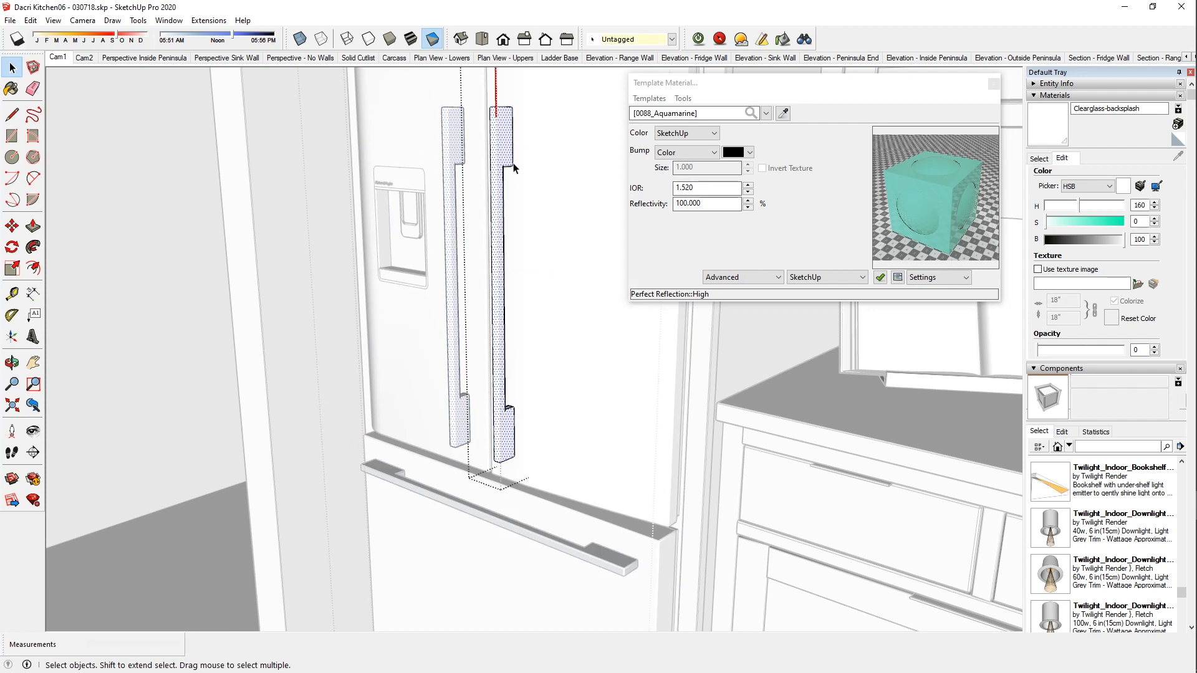
{"action": "key", "text": "Escape"}
{"action": "key", "text": "Escape"}
{"action": "key", "text": "Escape"}
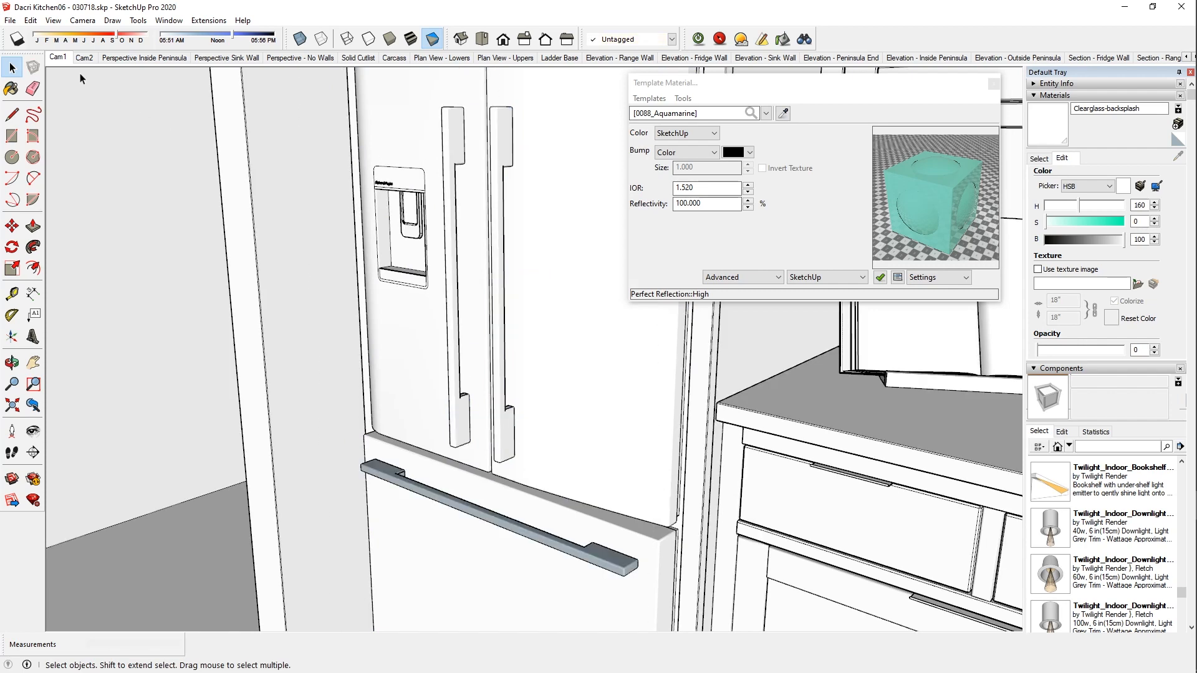
Restore the Cam1 scene and examine the light strips beneath the range hood and the neighbouring wall cabinet.
{"action": "left_click", "coordinate": [56, 58]}
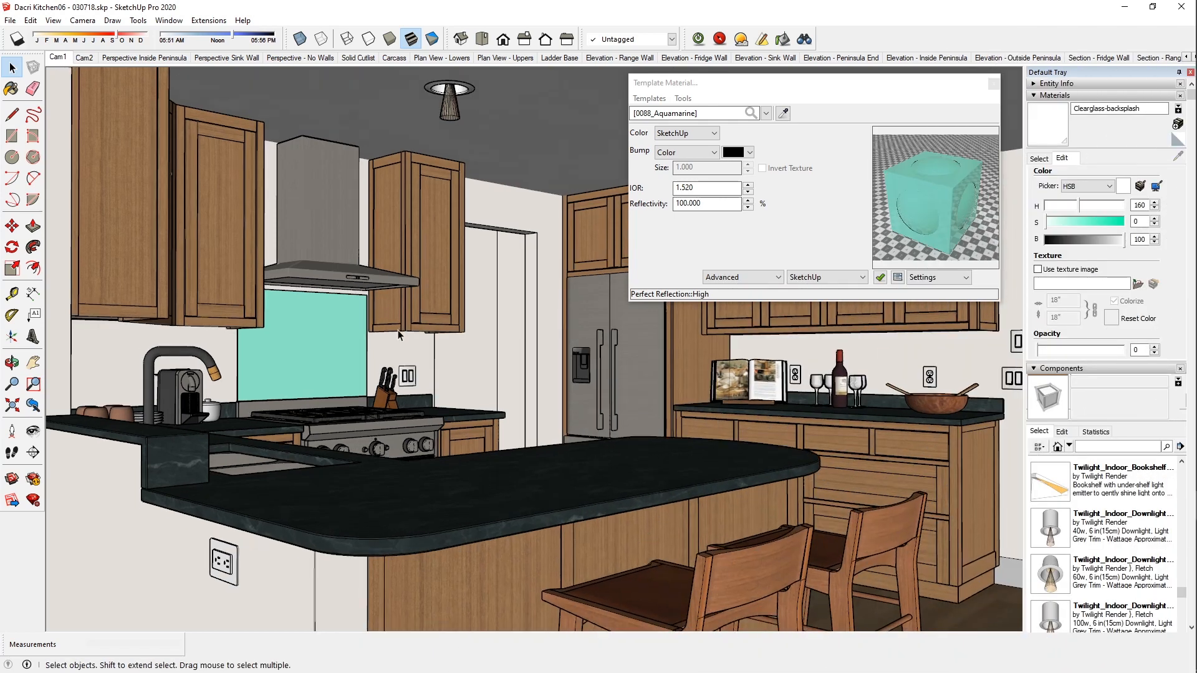
{"action": "scroll", "coordinate": [397, 334], "scroll_direction": "up", "scroll_amount": 6}
{"action": "middle_click_drag", "start_coordinate": [415, 327], "coordinate": [361, 233]}
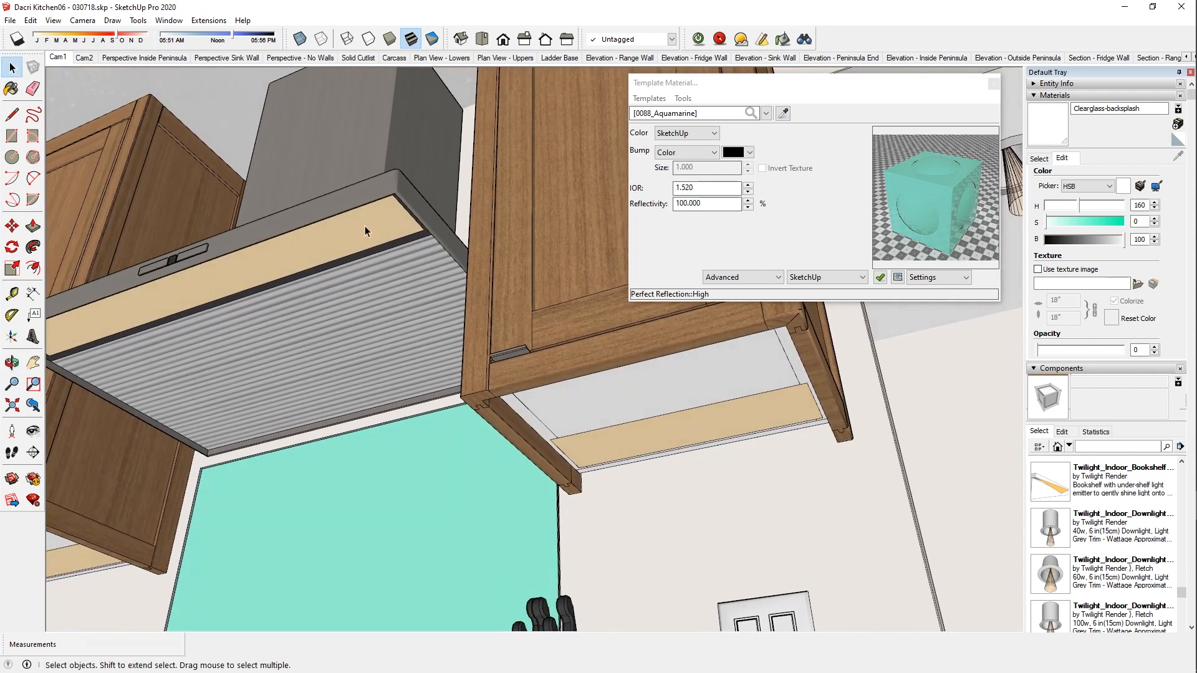
{"action": "left_click", "coordinate": [235, 288]}
{"action": "middle_click_drag", "start_coordinate": [340, 255], "coordinate": [778, 472]}
{"action": "left_click", "coordinate": [784, 419]}
{"action": "middle_click_drag", "start_coordinate": [781, 420], "coordinate": [640, 511], "text": "shift"}
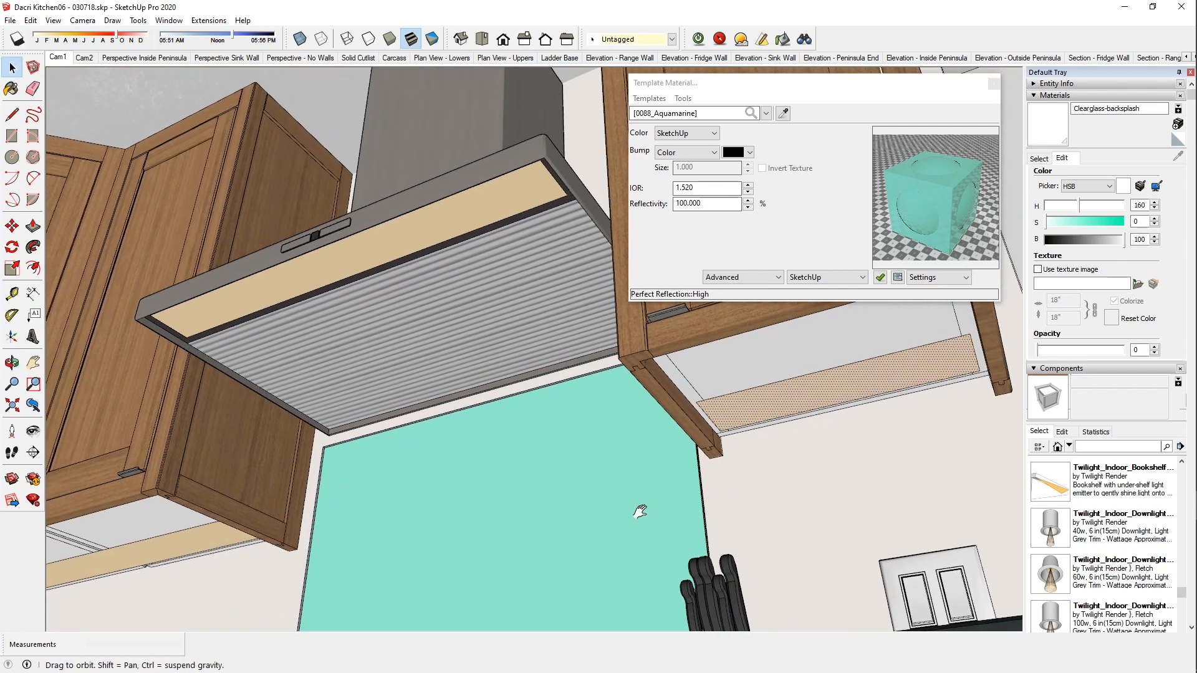
Sample the hood strip's Emit-undercab material, load it into the Twilight material editor and choose the Emitter Low Voltage 50W template.
{"action": "key", "text": "b"}
{"action": "left_click", "coordinate": [503, 198], "text": "alt"}
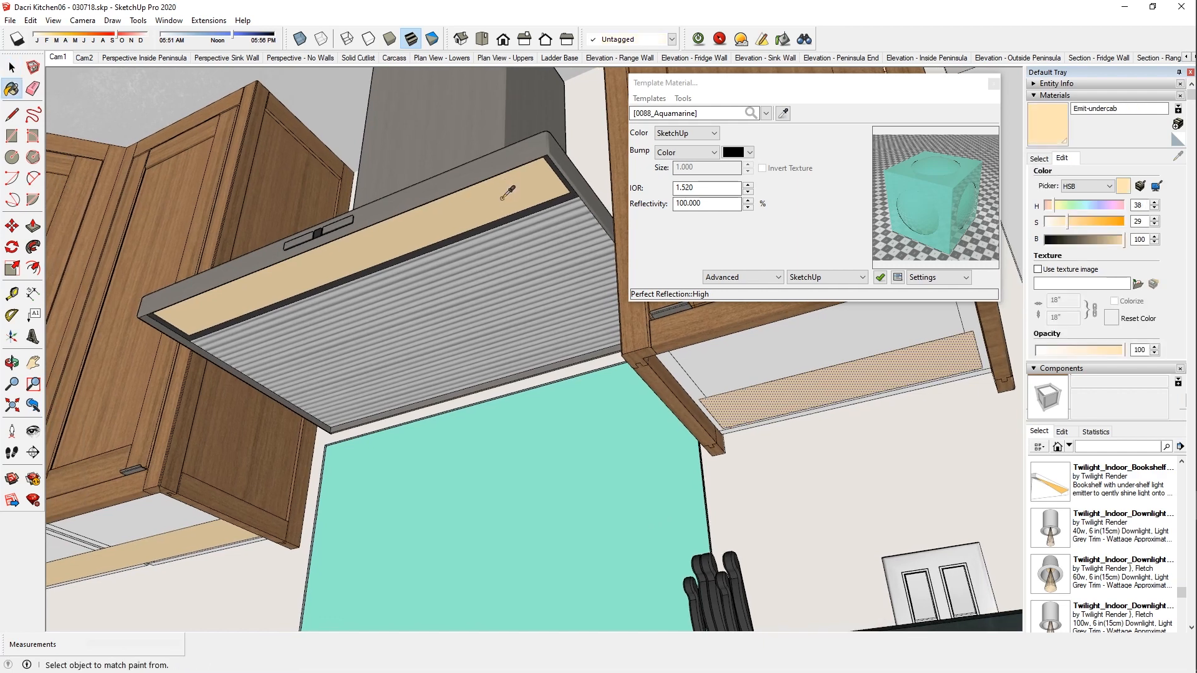
{"action": "left_click", "coordinate": [1116, 108]}
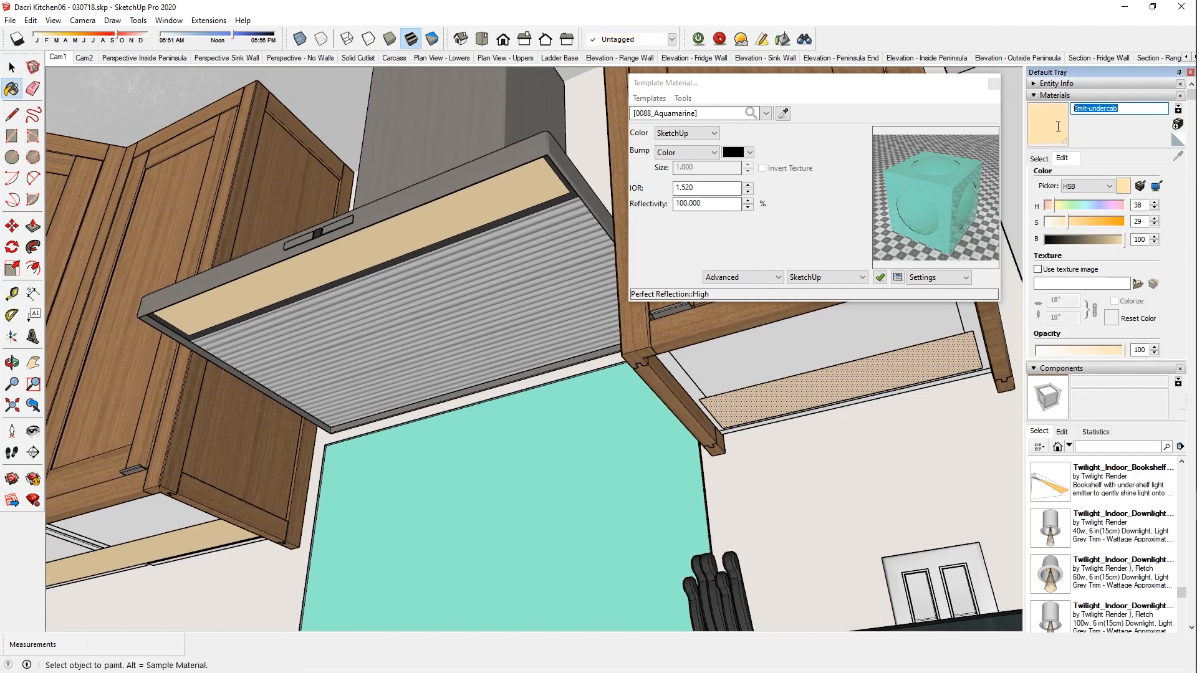
{"action": "left_click", "coordinate": [783, 113]}
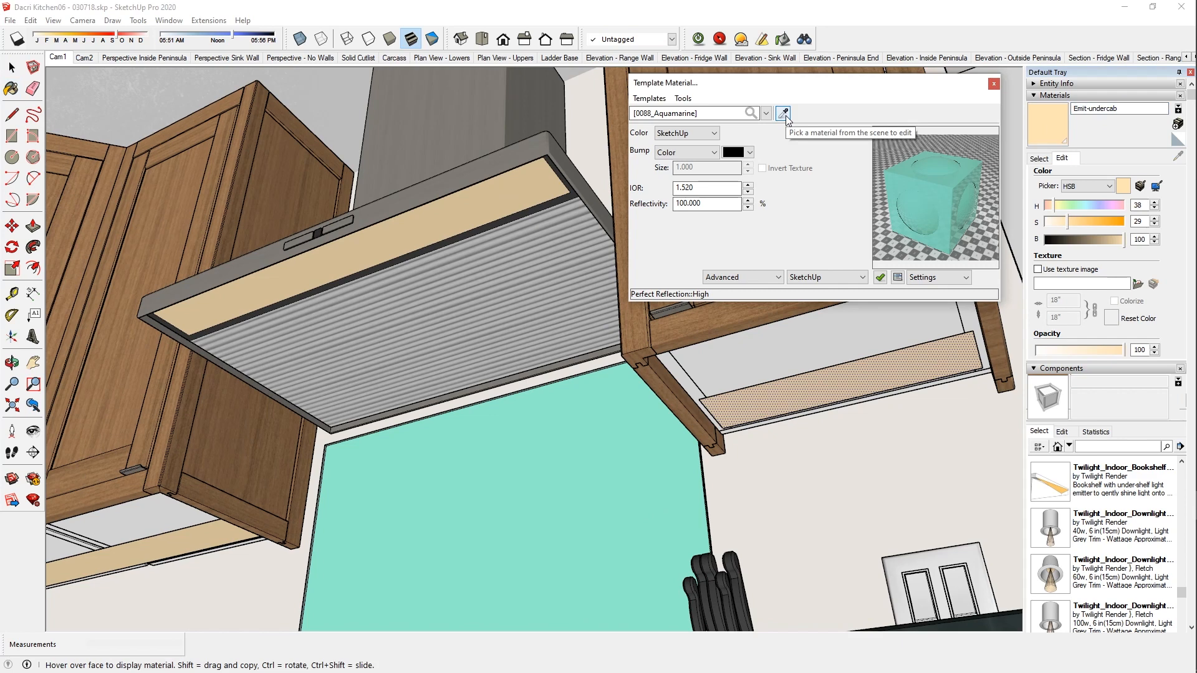
{"action": "left_click", "coordinate": [532, 197]}
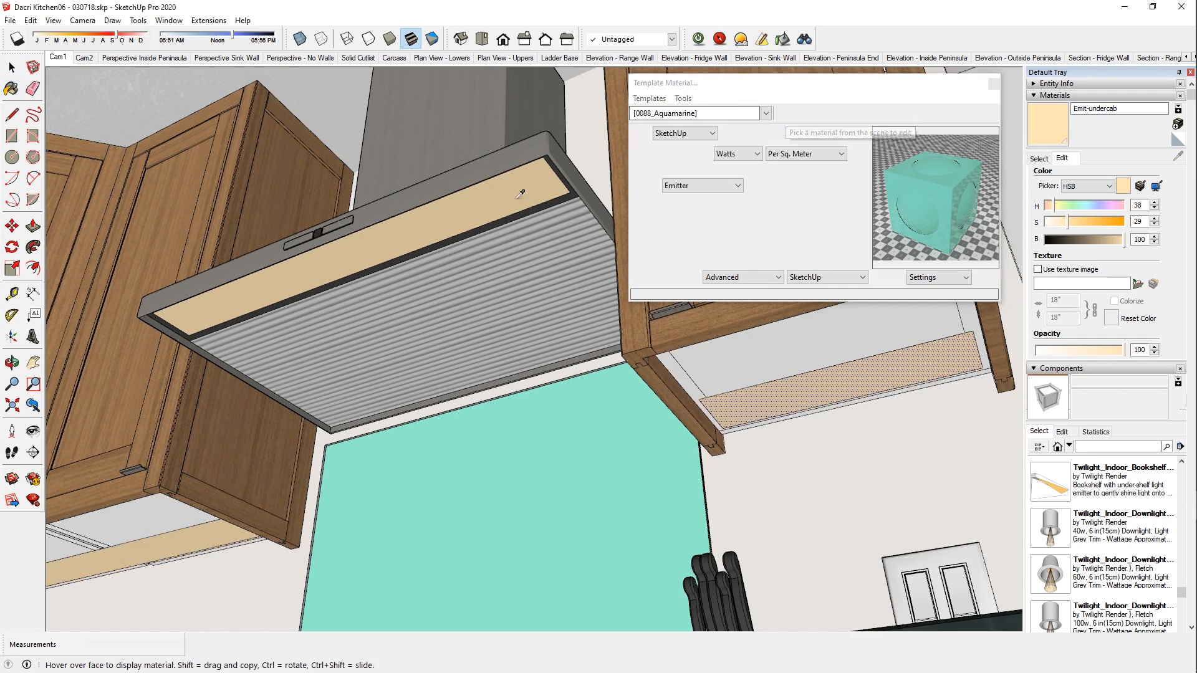
{"action": "left_click", "coordinate": [661, 100]}
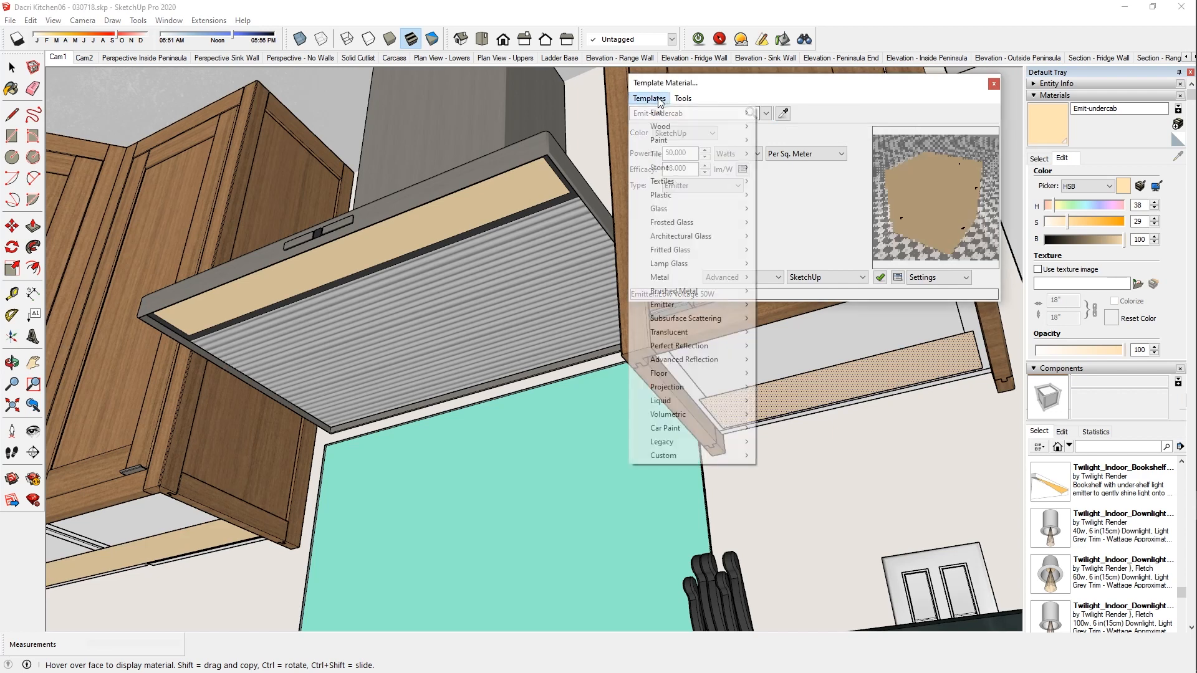
{"action": "mouse_move", "coordinate": [690, 304]}
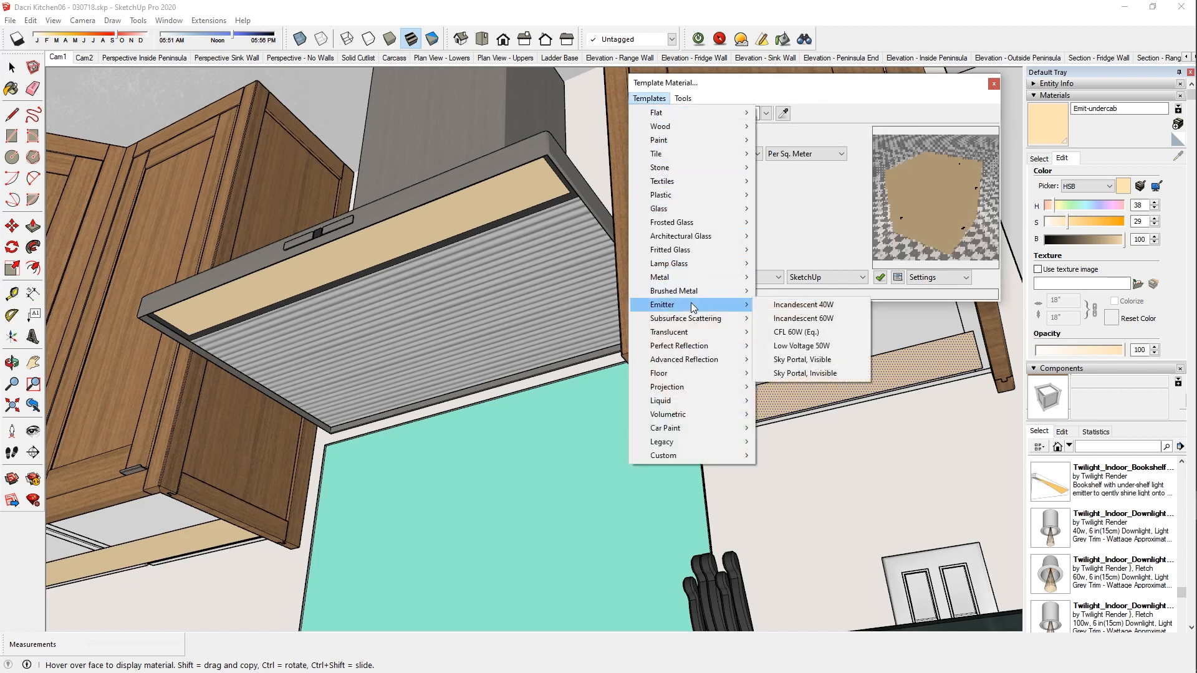
{"action": "left_click", "coordinate": [796, 346]}
Try raising the light strip beneath the corner wall cabinets by 1/8" toward the cabinet bottoms.
{"action": "middle_click_drag", "start_coordinate": [554, 378], "coordinate": [826, 337]}
{"action": "middle_click_drag", "start_coordinate": [751, 436], "coordinate": [515, 503]}
{"action": "key", "text": "space"}
{"action": "left_click", "coordinate": [516, 503]}
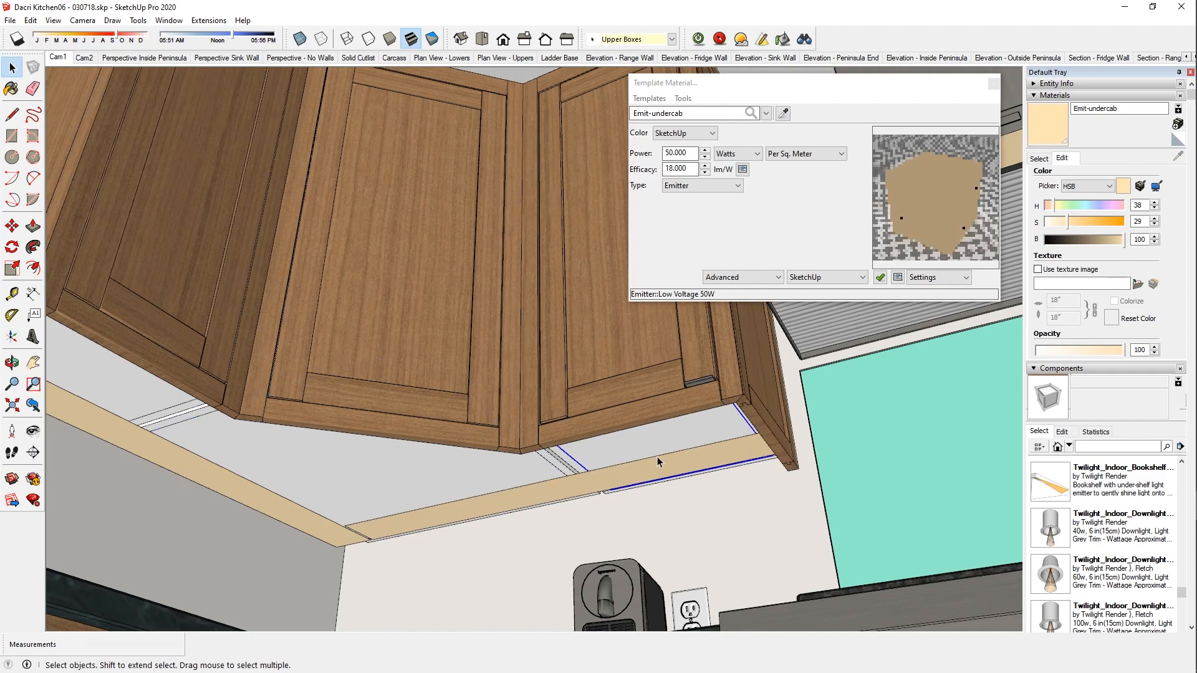
{"action": "scroll", "coordinate": [652, 467], "scroll_direction": "up", "scroll_amount": 3}
{"action": "left_click", "coordinate": [515, 495]}
{"action": "middle_click_drag", "start_coordinate": [516, 492], "coordinate": [562, 401]}
{"action": "key", "text": "m"}
{"action": "left_click", "coordinate": [523, 359]}
{"action": "left_click", "coordinate": [528, 358]}
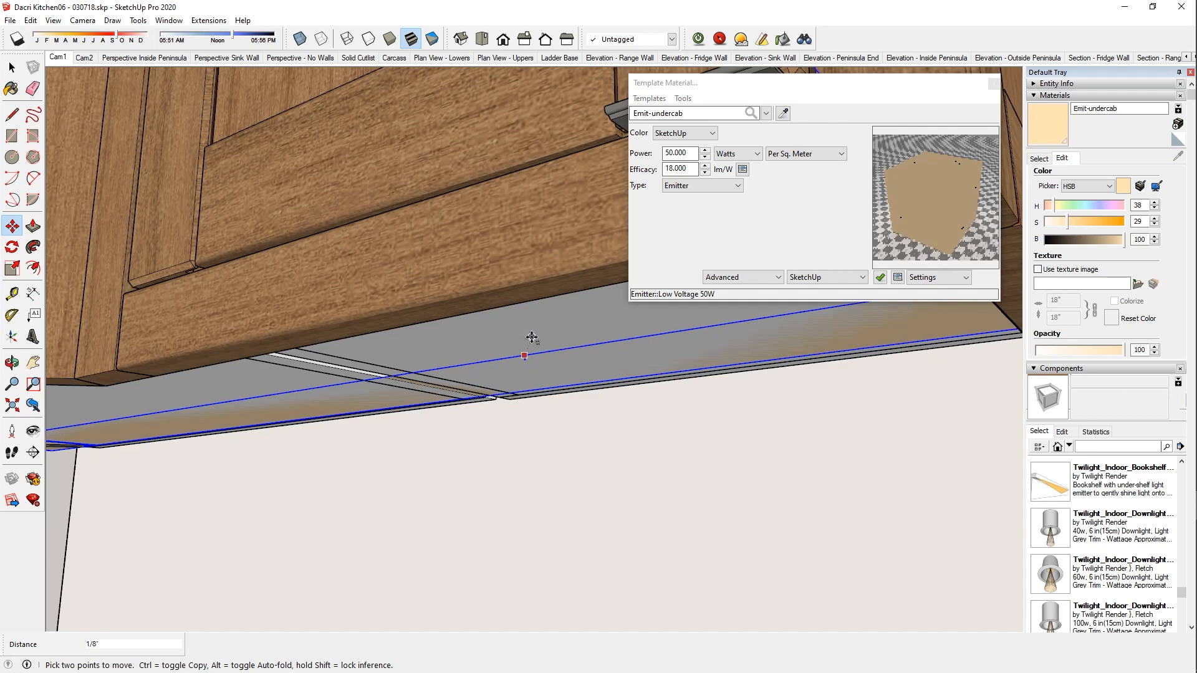
{"action": "key", "text": "space"}
{"action": "scroll", "coordinate": [549, 381], "scroll_direction": "down", "scroll_amount": 3}
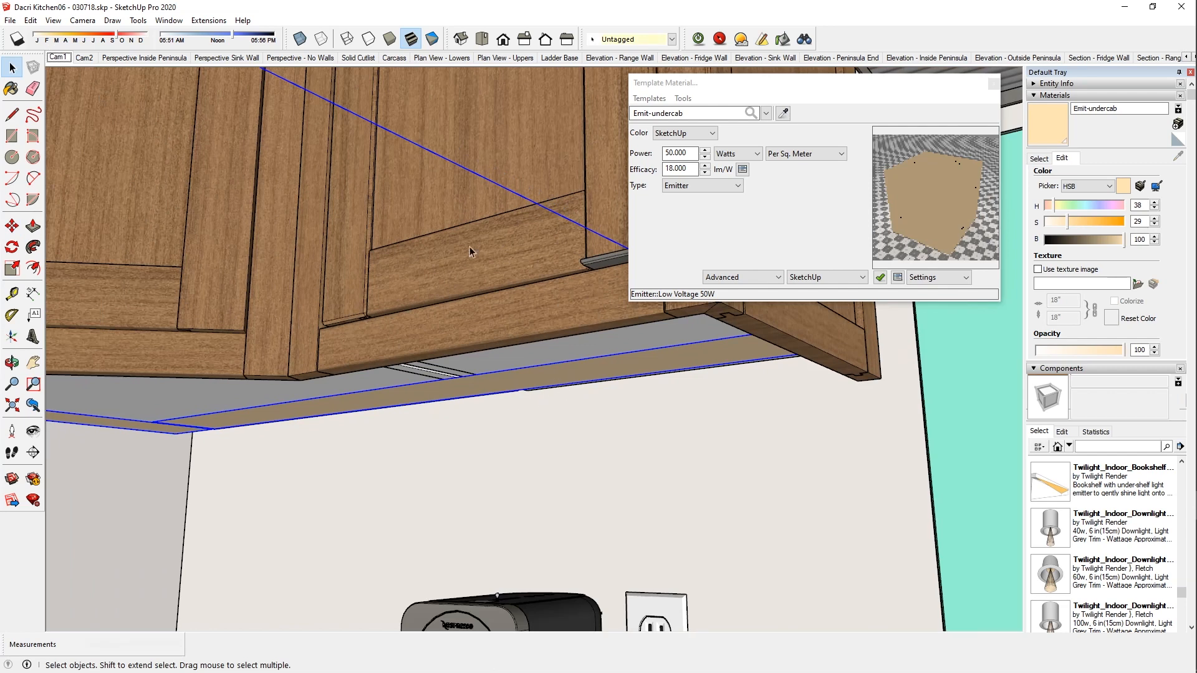
Select the light strip beneath the wall cabinets beside the refrigerator and check its glow in the rendered Cam1 image in Photo Gallery.
{"action": "scroll", "coordinate": [440, 452], "scroll_direction": "down", "scroll_amount": 5}
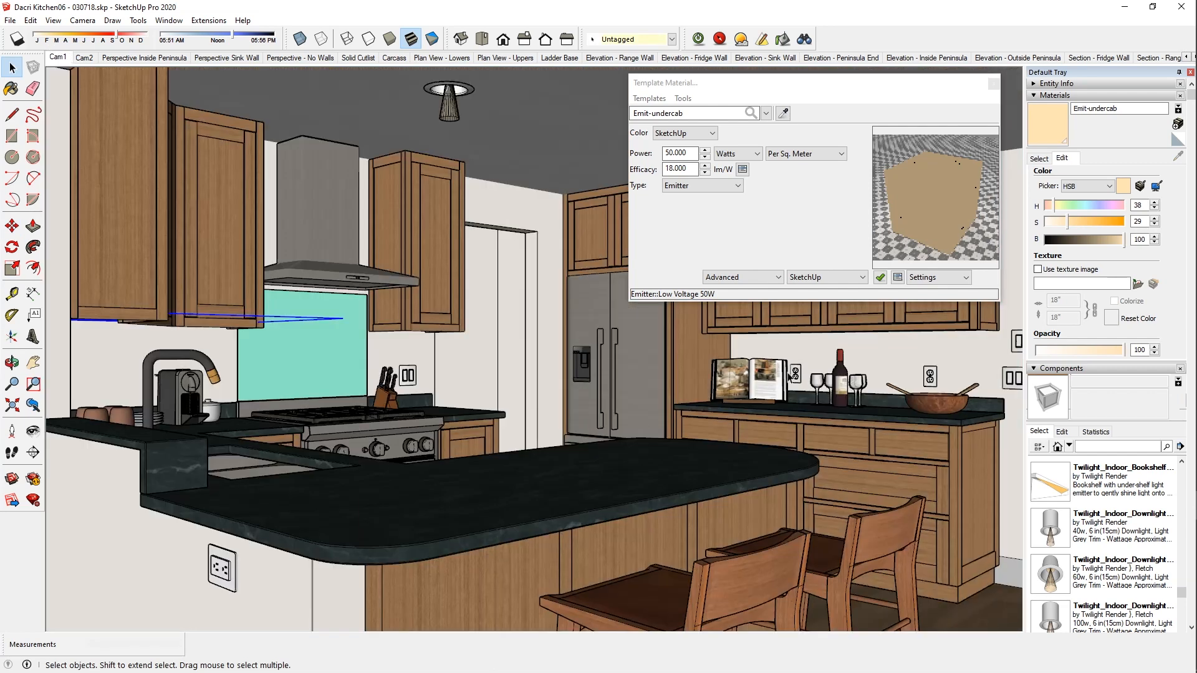
{"action": "scroll", "coordinate": [929, 345], "scroll_direction": "up", "scroll_amount": 3}
{"action": "middle_click_drag", "start_coordinate": [796, 368], "coordinate": [493, 323], "text": "shift"}
{"action": "key", "text": "space"}
{"action": "left_click", "coordinate": [513, 357]}
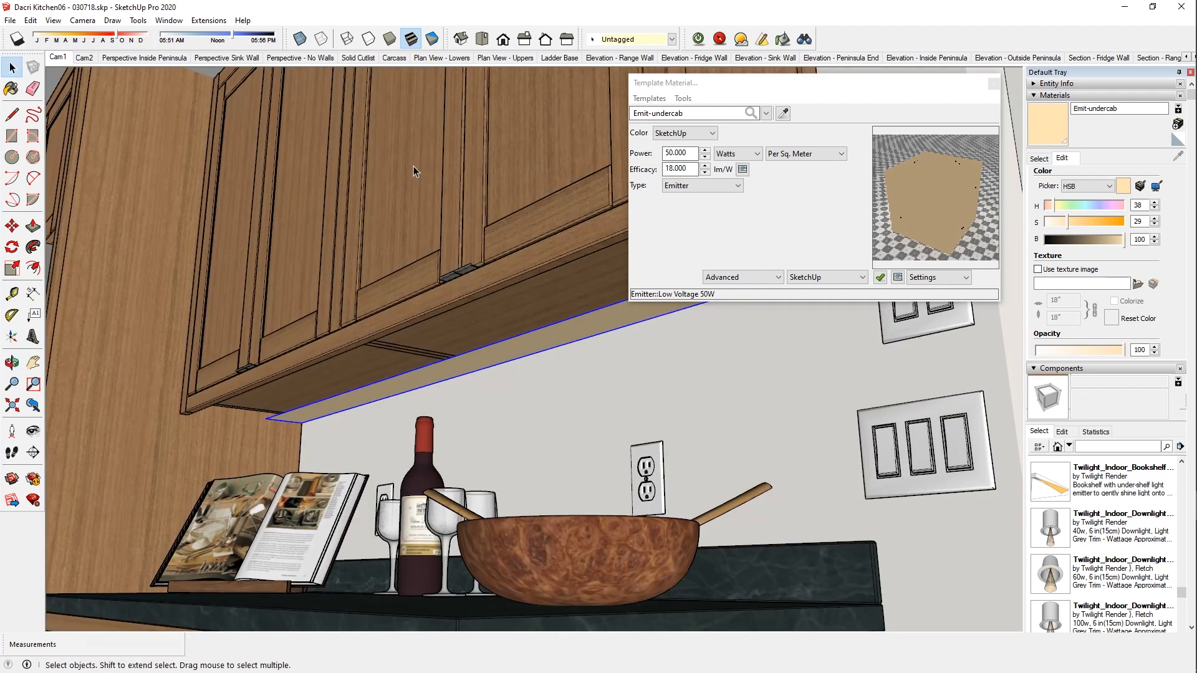
{"action": "key", "text": "alt+Tab"}
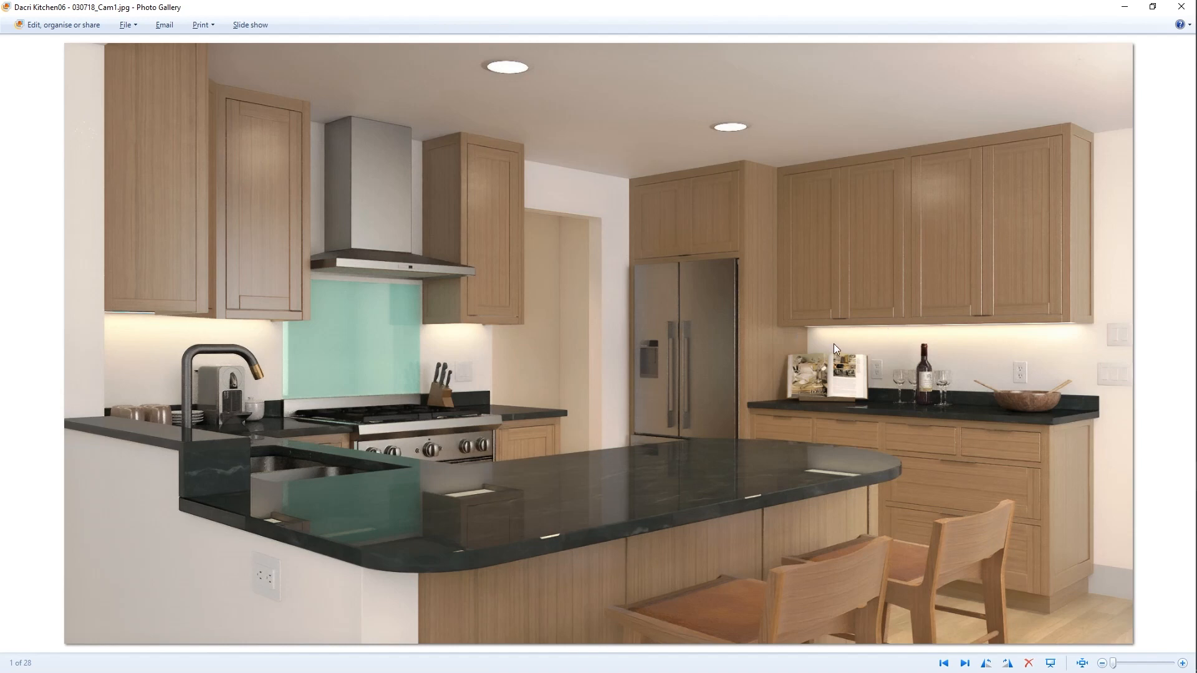
{"action": "key", "text": "alt+Tab"}
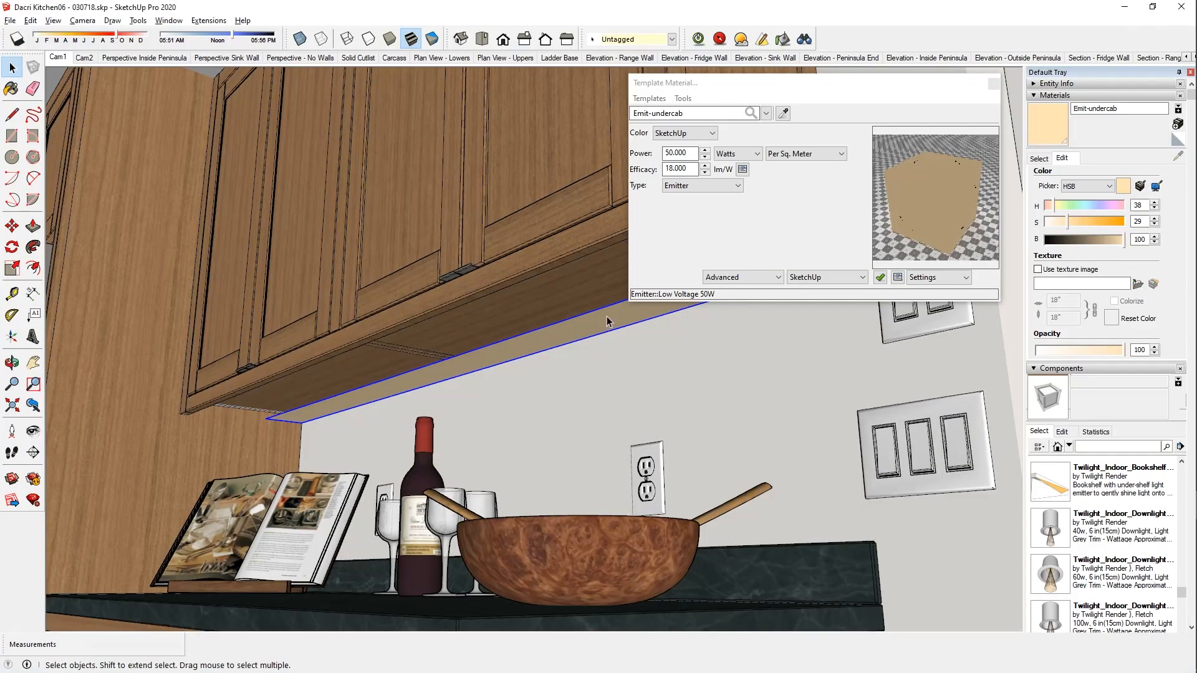
Move the selected under-cabinet light strip toward the front of the cabinets and restore the Cam1 scene.
{"action": "key", "text": "m"}
{"action": "left_click", "coordinate": [594, 315]}
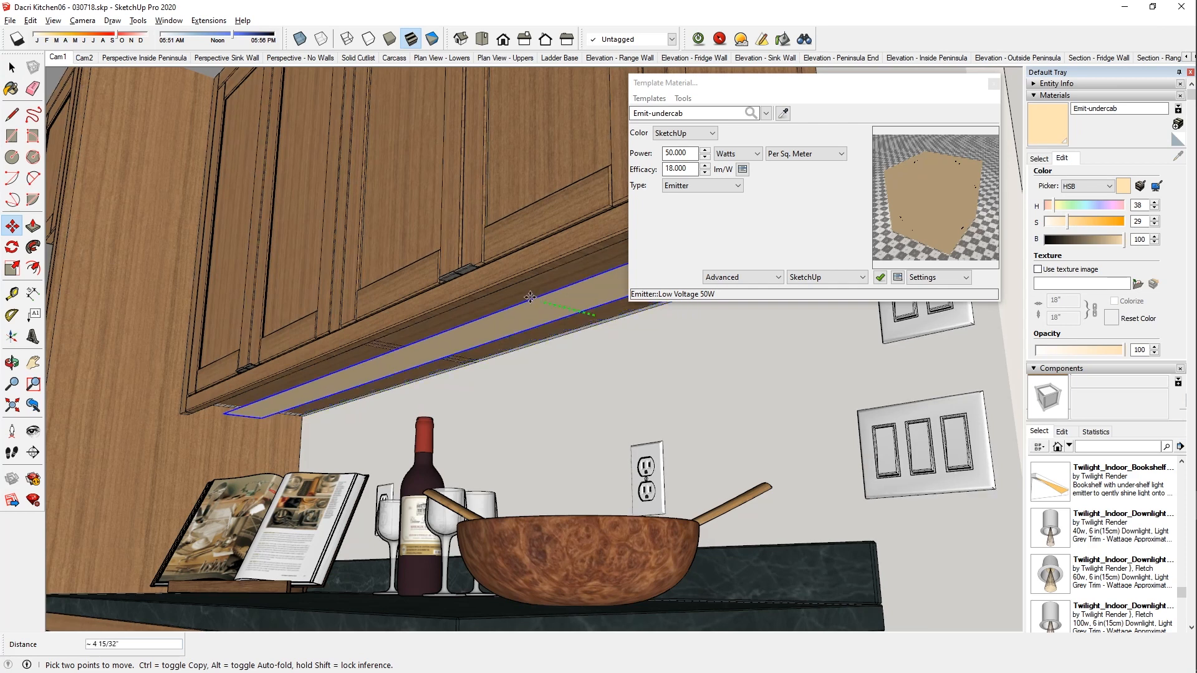
{"action": "left_click", "coordinate": [497, 292]}
{"action": "key", "text": "o"}
{"action": "left_click_drag", "start_coordinate": [351, 360], "coordinate": [289, 395]}
{"action": "middle_click_drag", "start_coordinate": [457, 413], "coordinate": [542, 401]}
{"action": "key", "text": "space"}
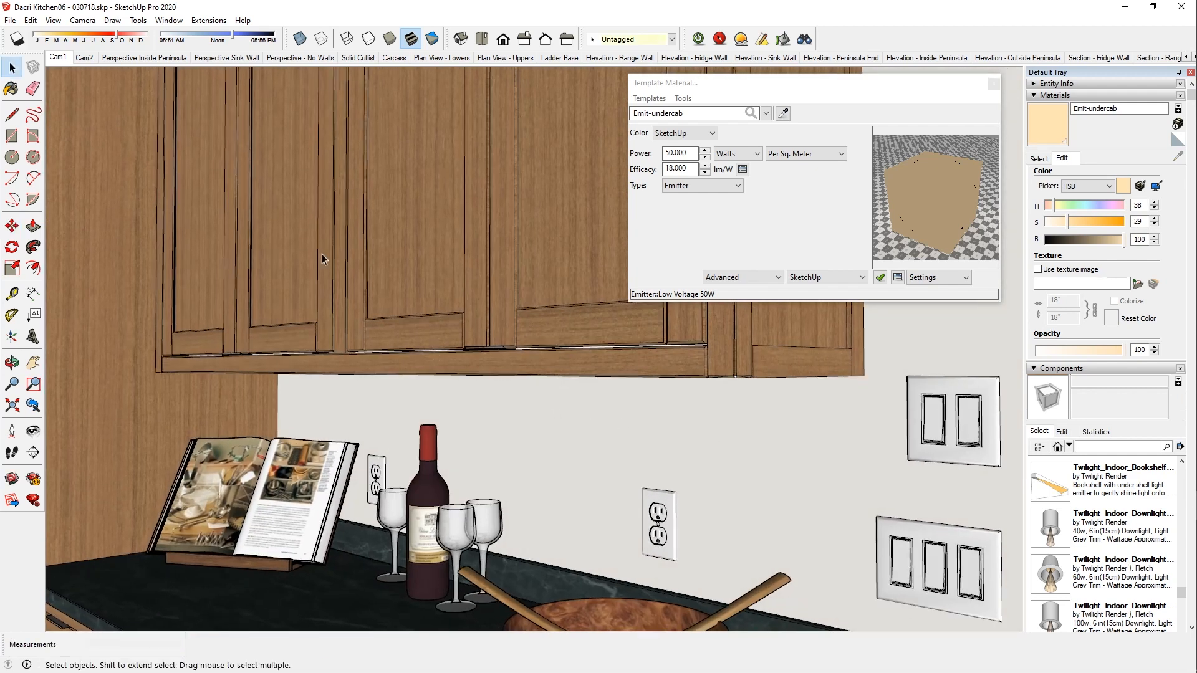
{"action": "left_click", "coordinate": [58, 57]}
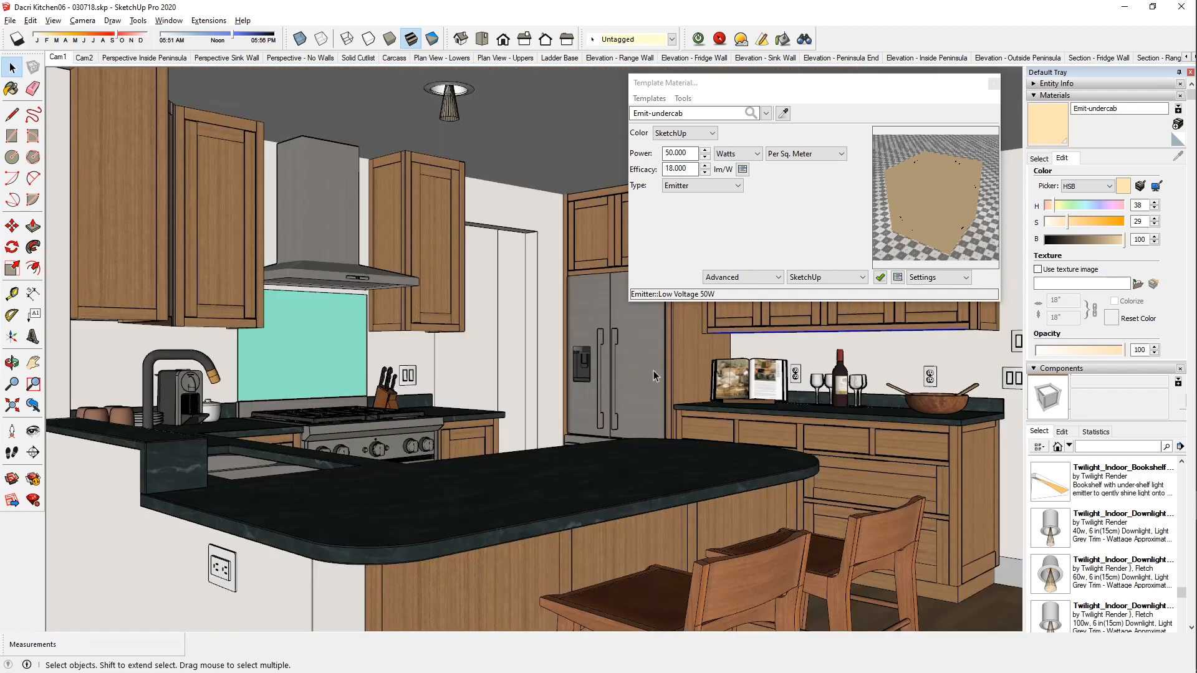
Review the under-cabinet lighting in the rendered Cam1 image in Photo Gallery and close the Twilight material editor.
{"action": "key", "text": "alt+Tab"}
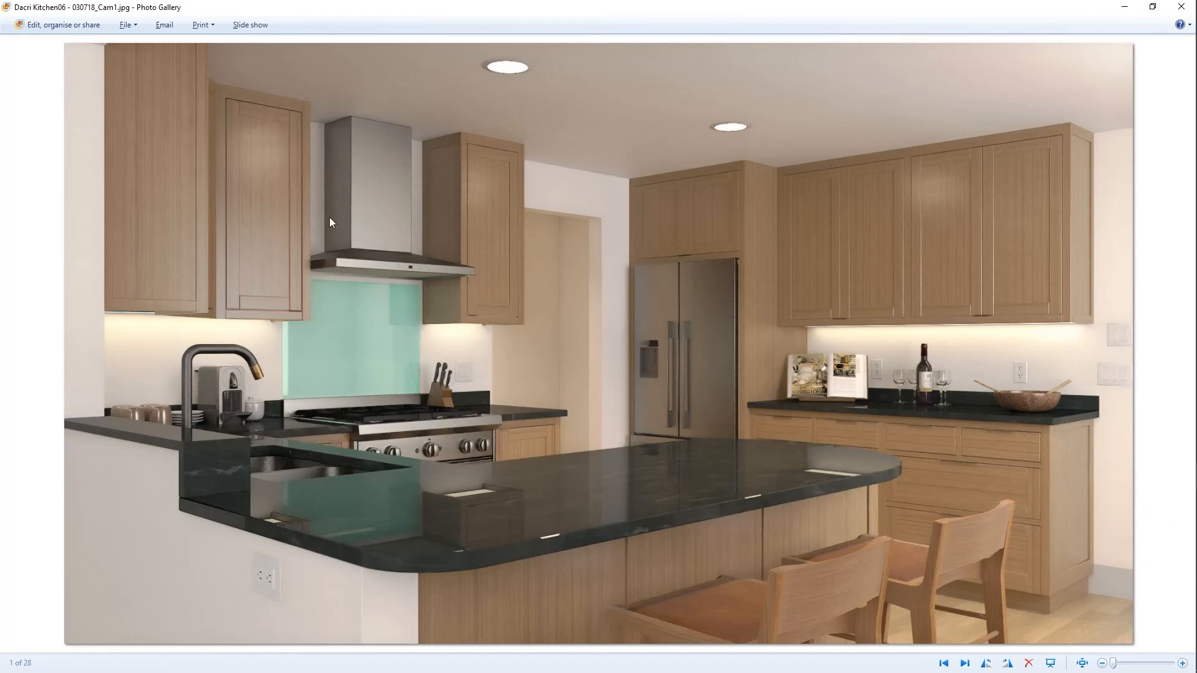
{"action": "key", "text": "alt+Tab"}
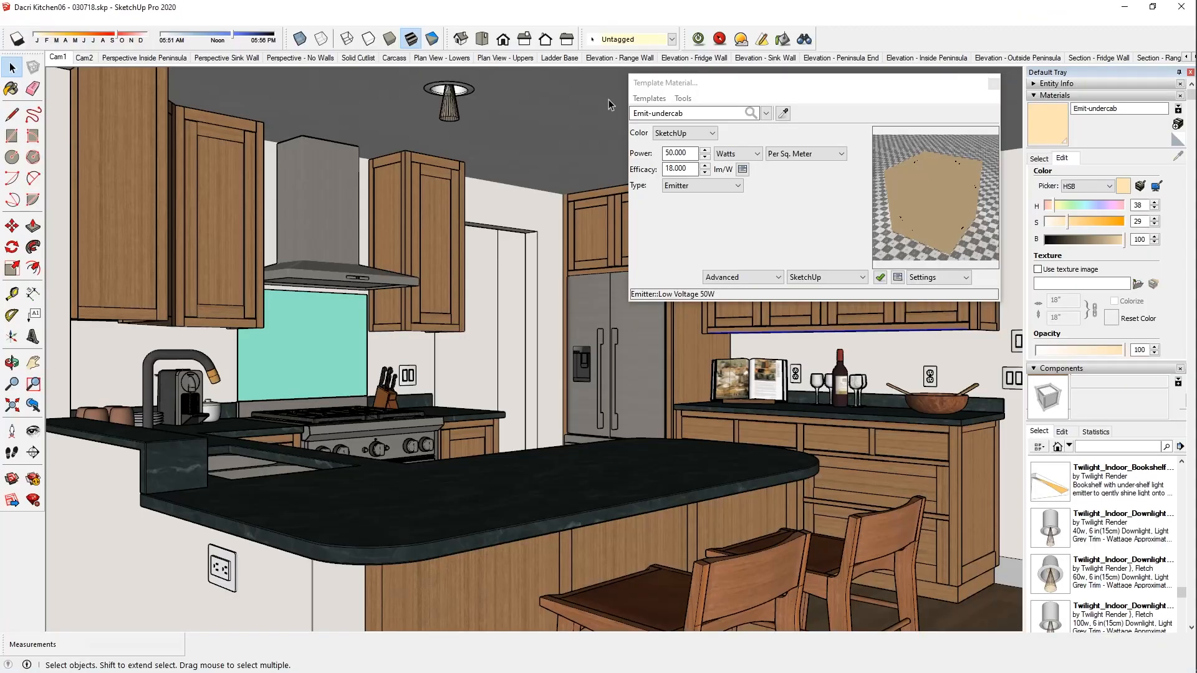
{"action": "left_click", "coordinate": [994, 83]}
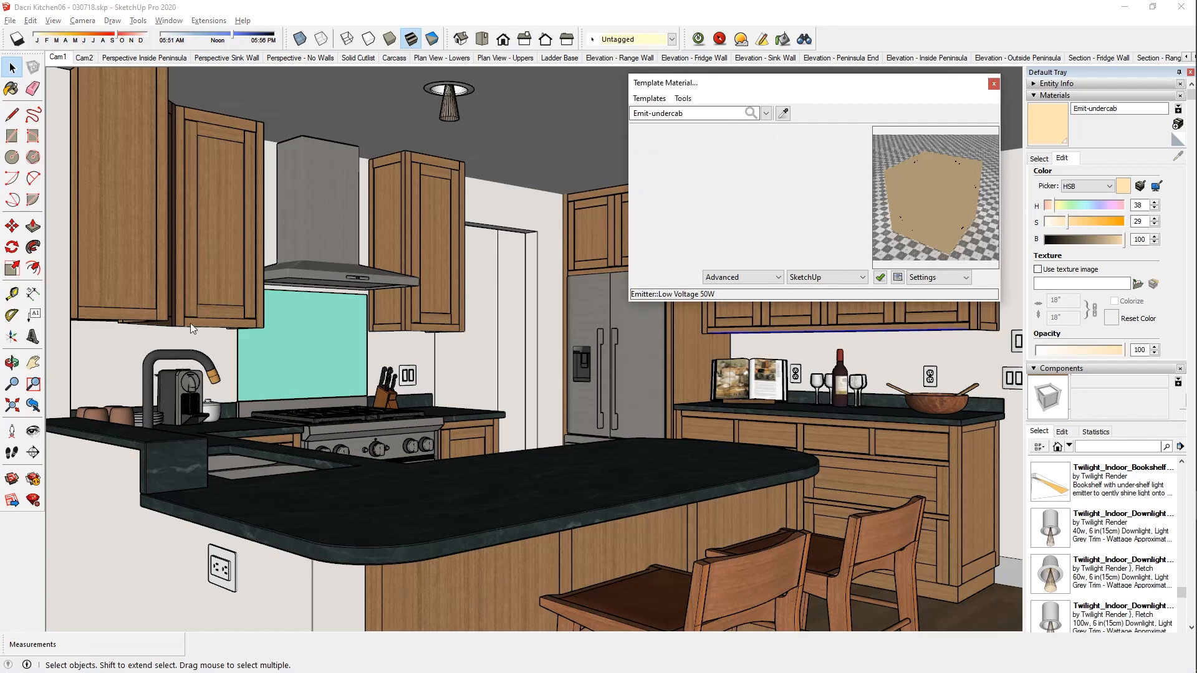
Look around from the Cam1 camera position up to the ceiling to view the recessed downlights.
{"action": "left_click", "coordinate": [33, 430]}
{"action": "left_click_drag", "start_coordinate": [564, 345], "coordinate": [575, 344]}
{"action": "left_click_drag", "start_coordinate": [677, 281], "coordinate": [383, 178]}
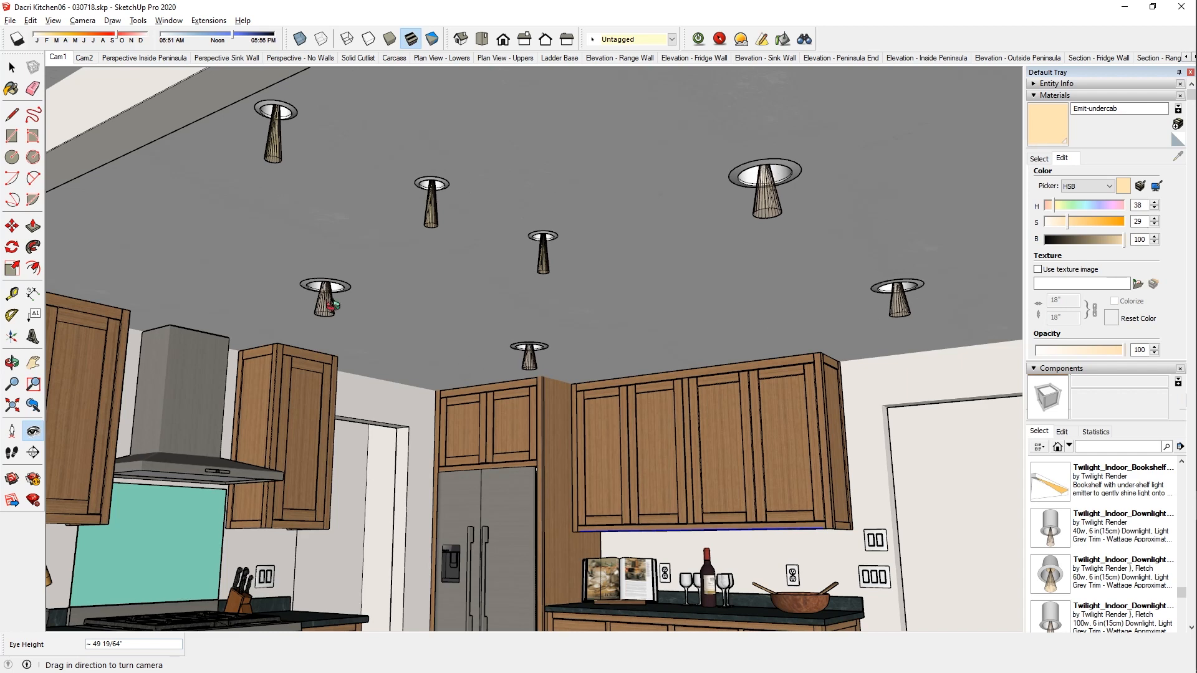
{"action": "middle_click_drag", "start_coordinate": [332, 306], "coordinate": [339, 299]}
Display the model as a wireframe from the top to examine the downlight layout across the kitchen.
{"action": "key", "text": "space"}
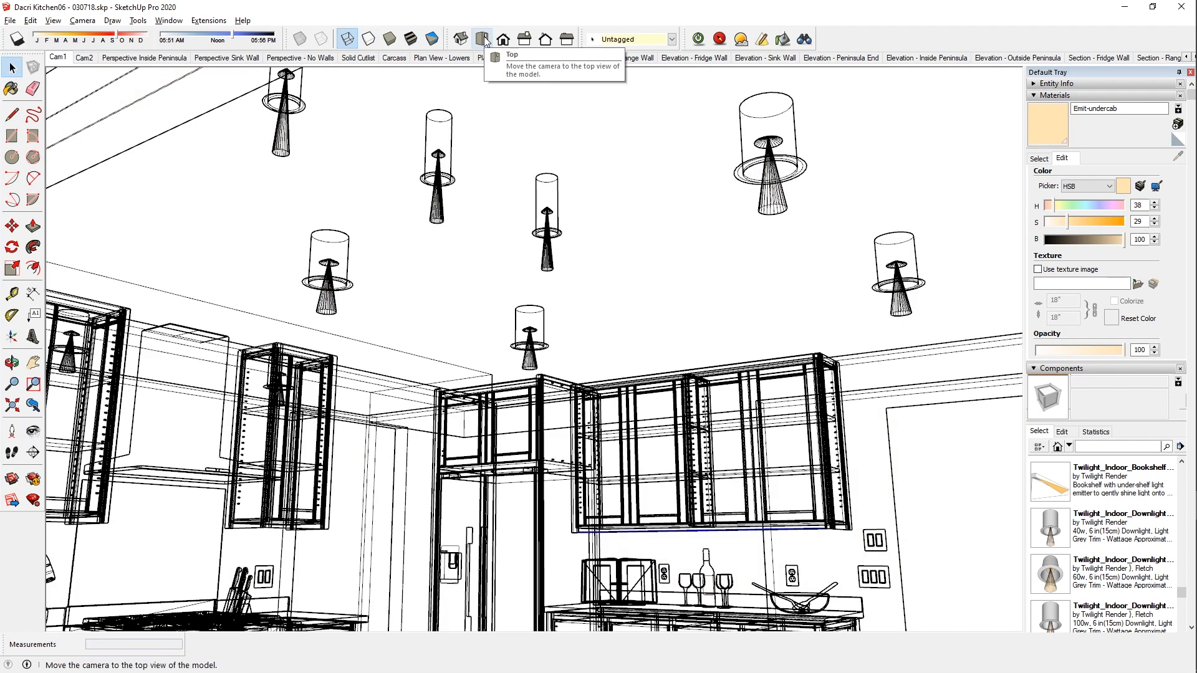
{"action": "left_click", "coordinate": [482, 39]}
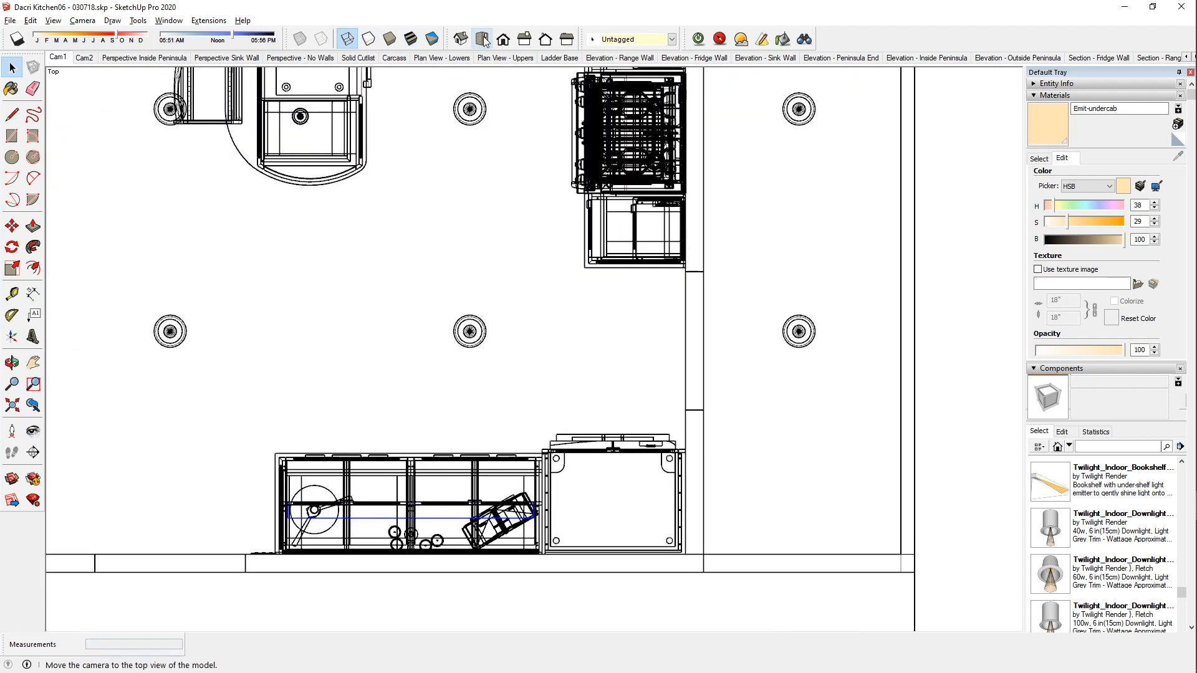
{"action": "middle_click_drag", "start_coordinate": [521, 264], "coordinate": [557, 360], "text": "shift"}
{"action": "scroll", "coordinate": [557, 359], "scroll_direction": "down", "scroll_amount": 2}
{"action": "scroll", "coordinate": [554, 357], "scroll_direction": "down", "scroll_amount": 2}
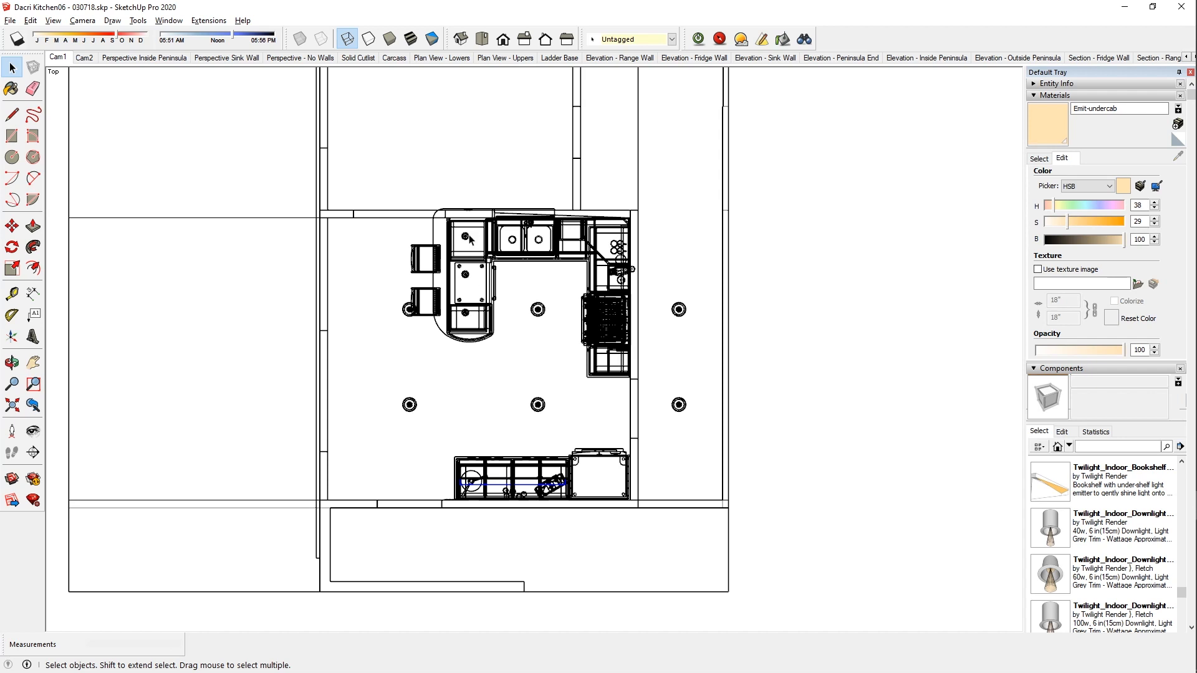
Restore the Cam1 scene and review the sky brightness and background color in the Twilight environment settings.
{"action": "scroll", "coordinate": [470, 254], "scroll_direction": "up", "scroll_amount": 5}
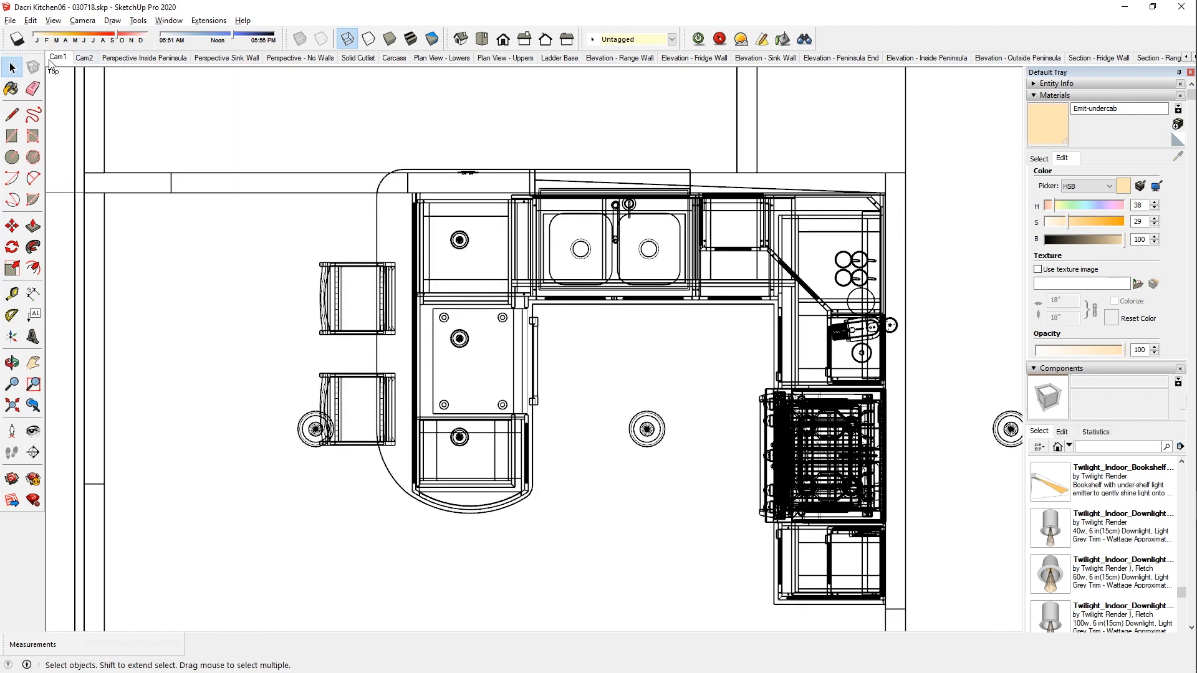
{"action": "left_click", "coordinate": [681, 59]}
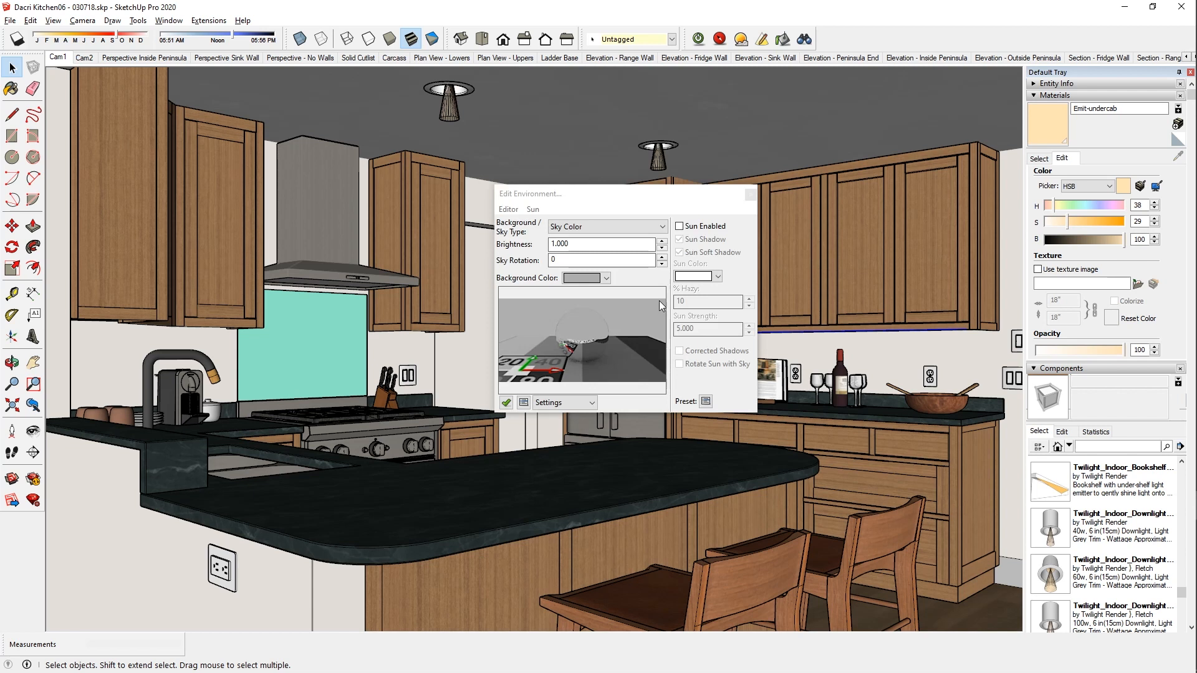
{"action": "left_click", "coordinate": [573, 243]}
{"action": "left_click", "coordinate": [589, 278]}
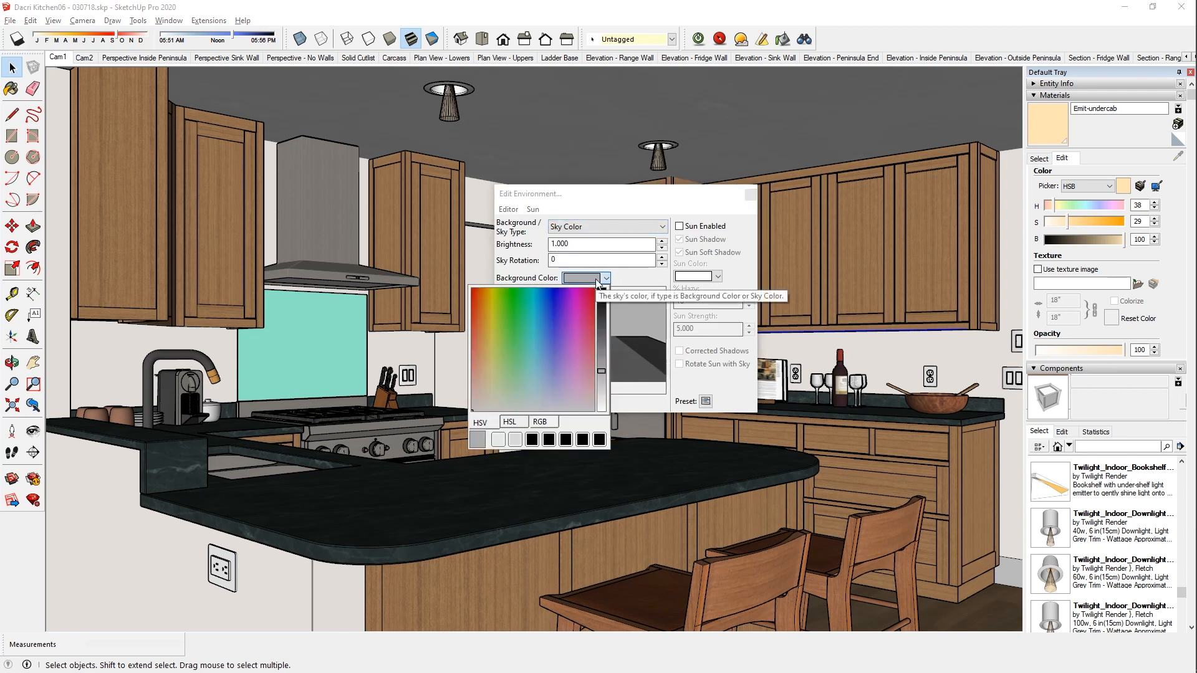
{"action": "left_click", "coordinate": [665, 205]}
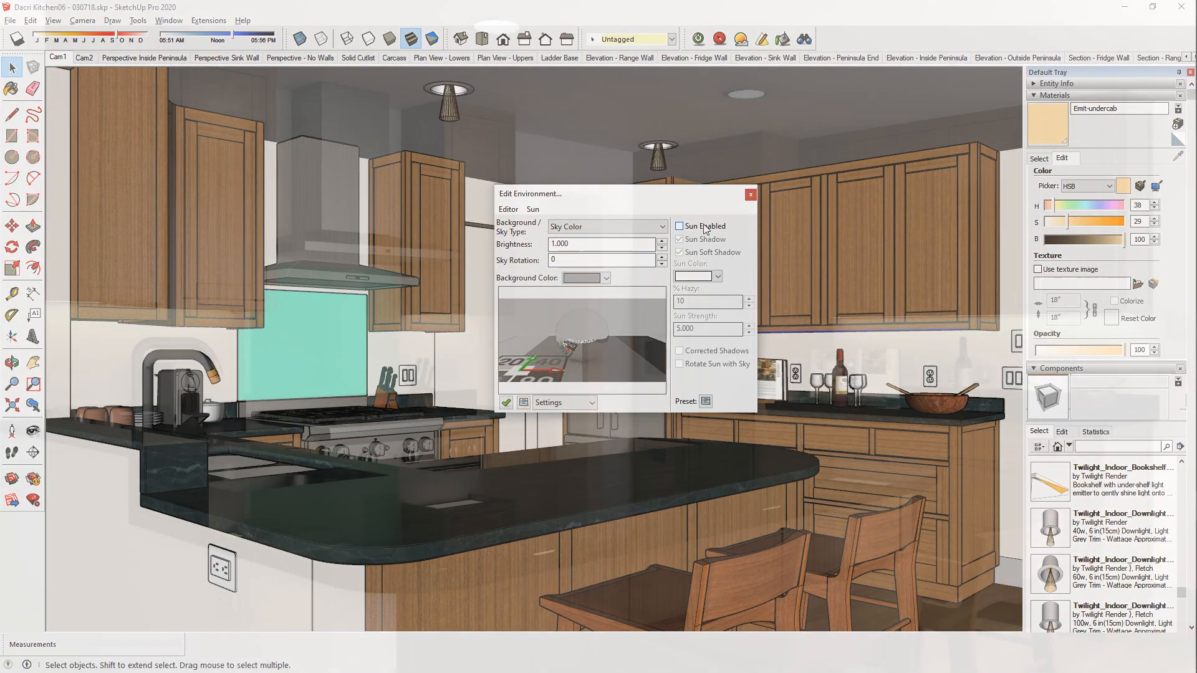
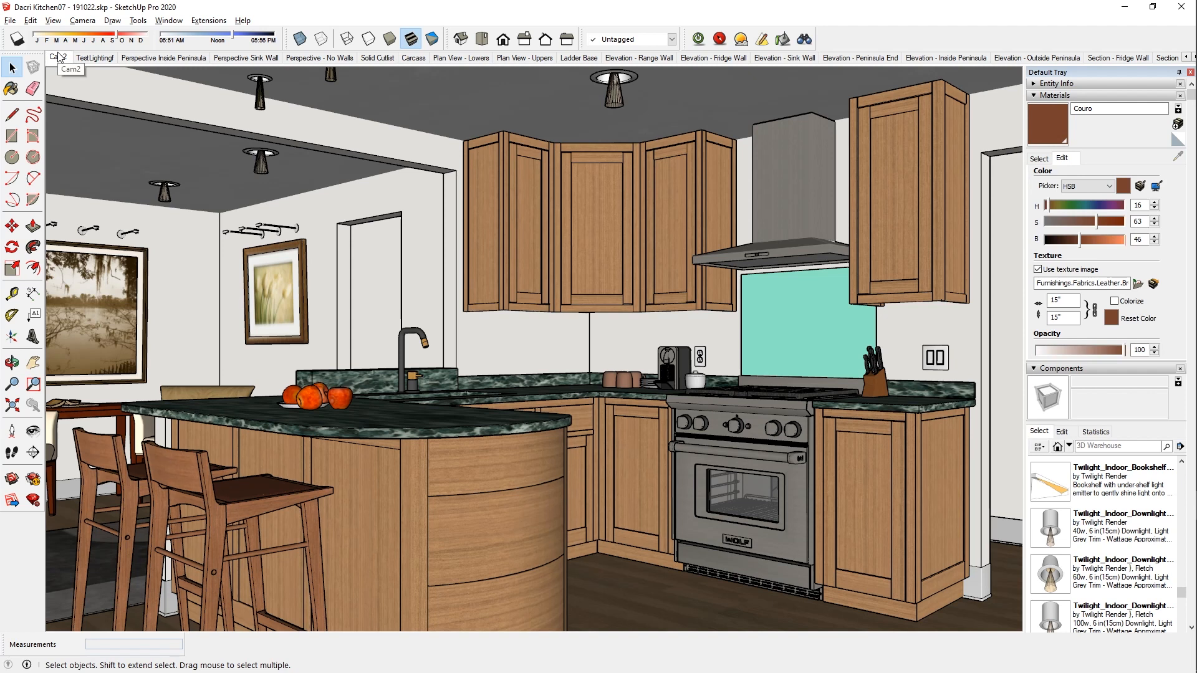
Restore the Cam1 scene and examine the IOR and shininess of the painted gypsum wall material in the Twilight material editor.
{"action": "key", "text": "Page_Up"}
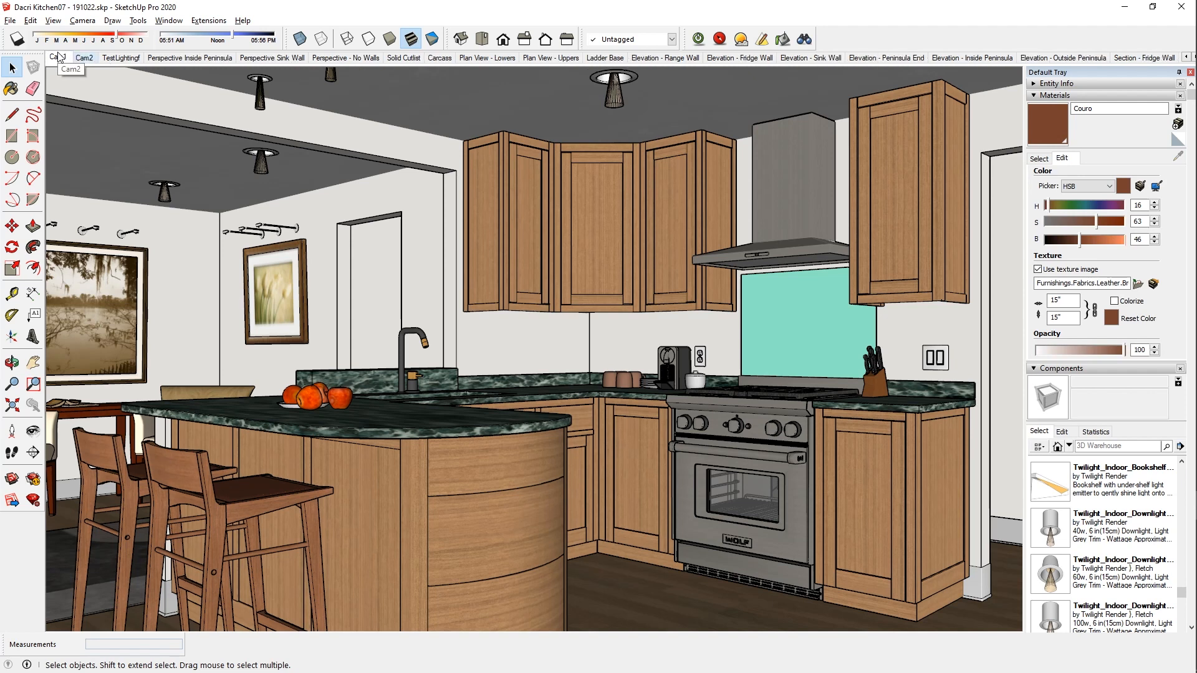
{"action": "left_click", "coordinate": [65, 58]}
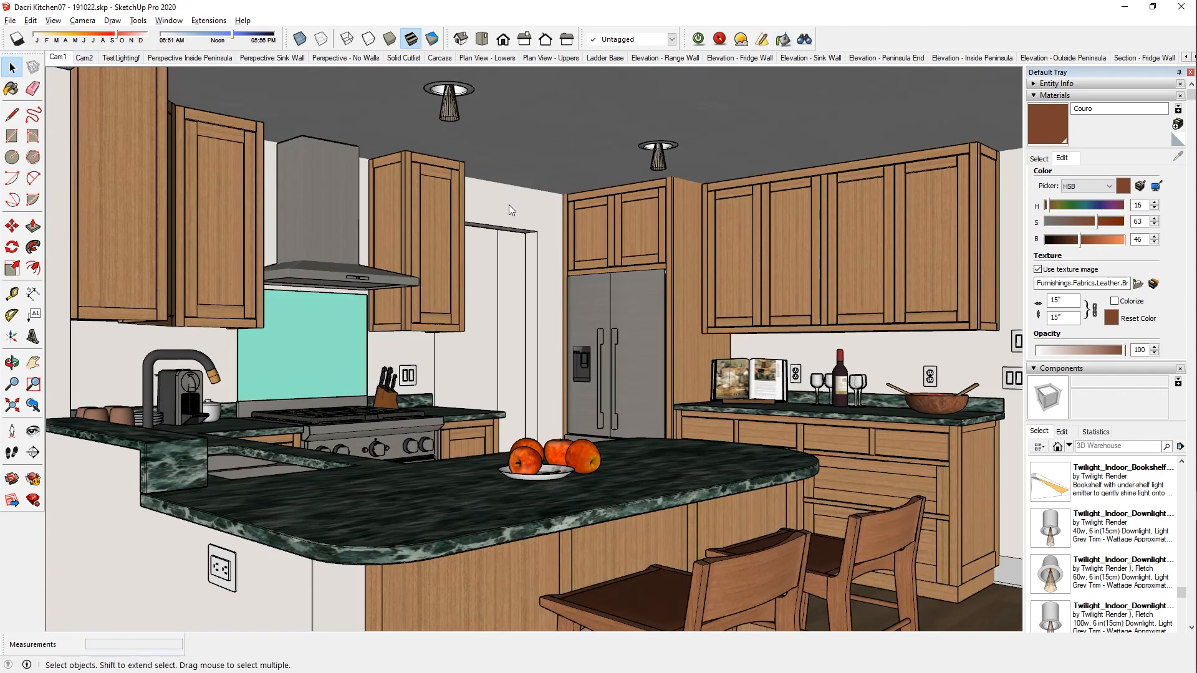
{"action": "key", "text": "shift+m"}
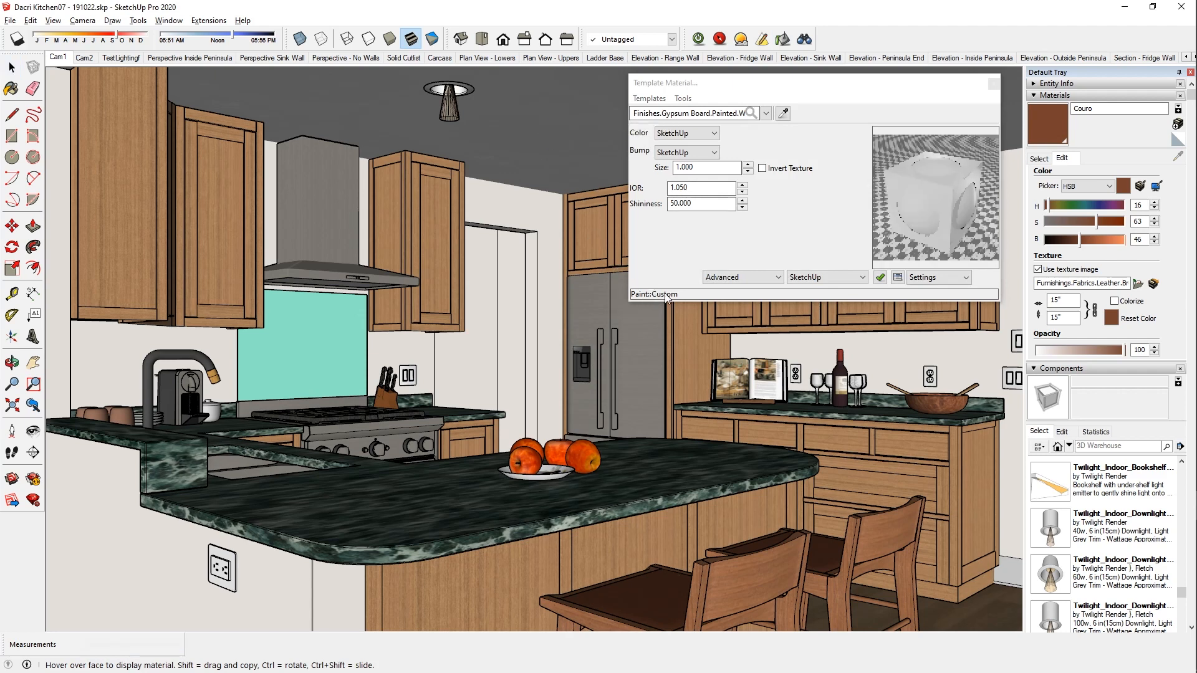
{"action": "left_click", "coordinate": [702, 189]}
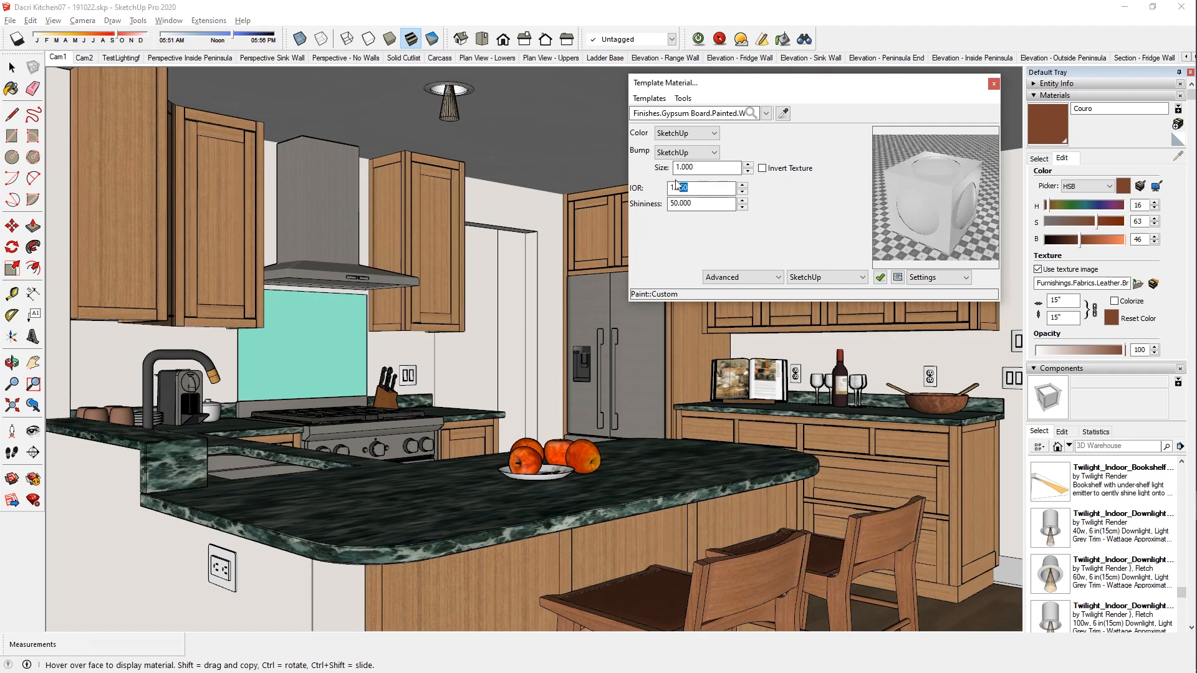
{"action": "left_click_drag", "start_coordinate": [679, 189], "coordinate": [689, 190]}
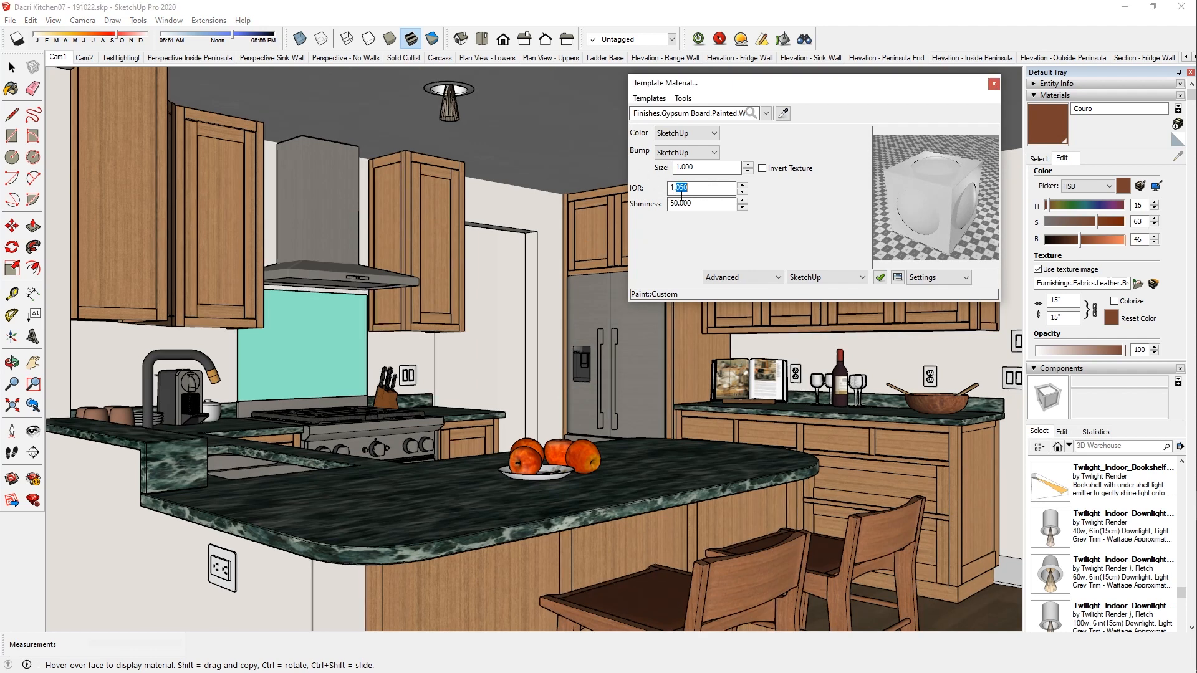
{"action": "left_click_drag", "start_coordinate": [692, 204], "coordinate": [673, 205]}
Try the Flat and Flat Enamel paint templates on the painted gypsum wall material.
{"action": "left_click", "coordinate": [659, 101]}
{"action": "mouse_move", "coordinate": [693, 131]}
{"action": "left_click", "coordinate": [786, 139]}
{"action": "left_click_drag", "start_coordinate": [712, 205], "coordinate": [622, 210]}
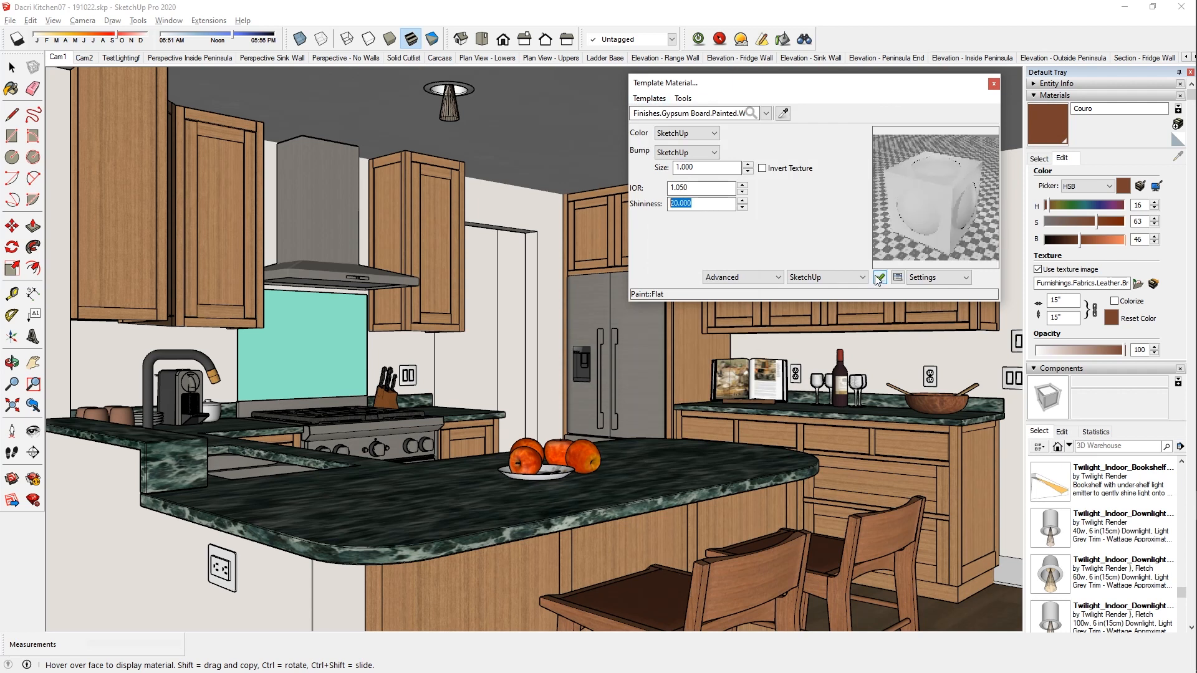
{"action": "left_click", "coordinate": [652, 99]}
{"action": "mouse_move", "coordinate": [717, 139]}
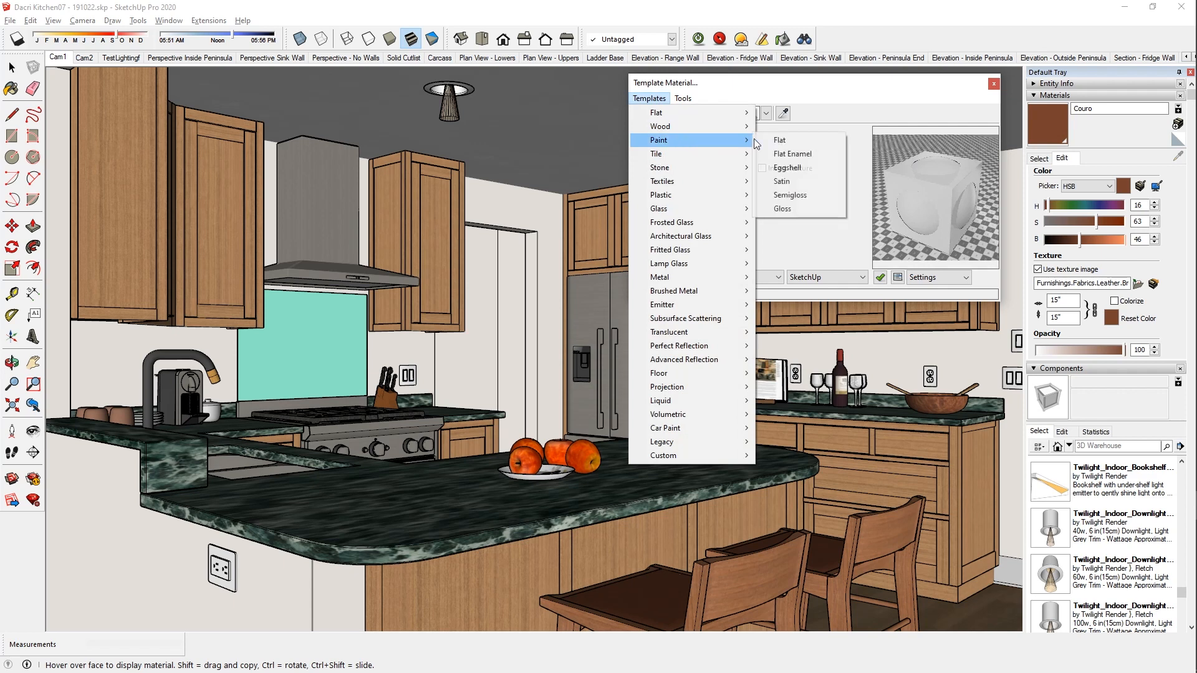
{"action": "left_click", "coordinate": [786, 154]}
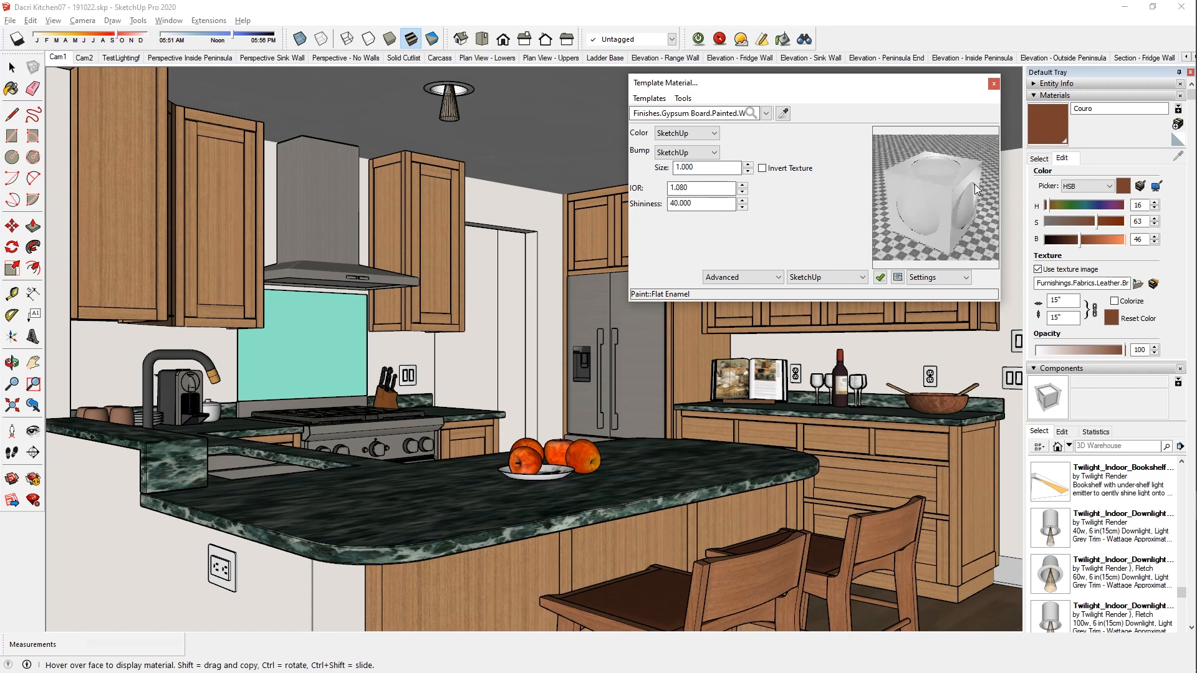
Set the painted gypsum wall material's shininess to 50 and its IOR to 1.05.
{"action": "left_click_drag", "start_coordinate": [672, 214], "coordinate": [629, 220]}
{"action": "type", "text": "50"}
{"action": "type", "text": "5"}
{"action": "key", "text": "Return"}
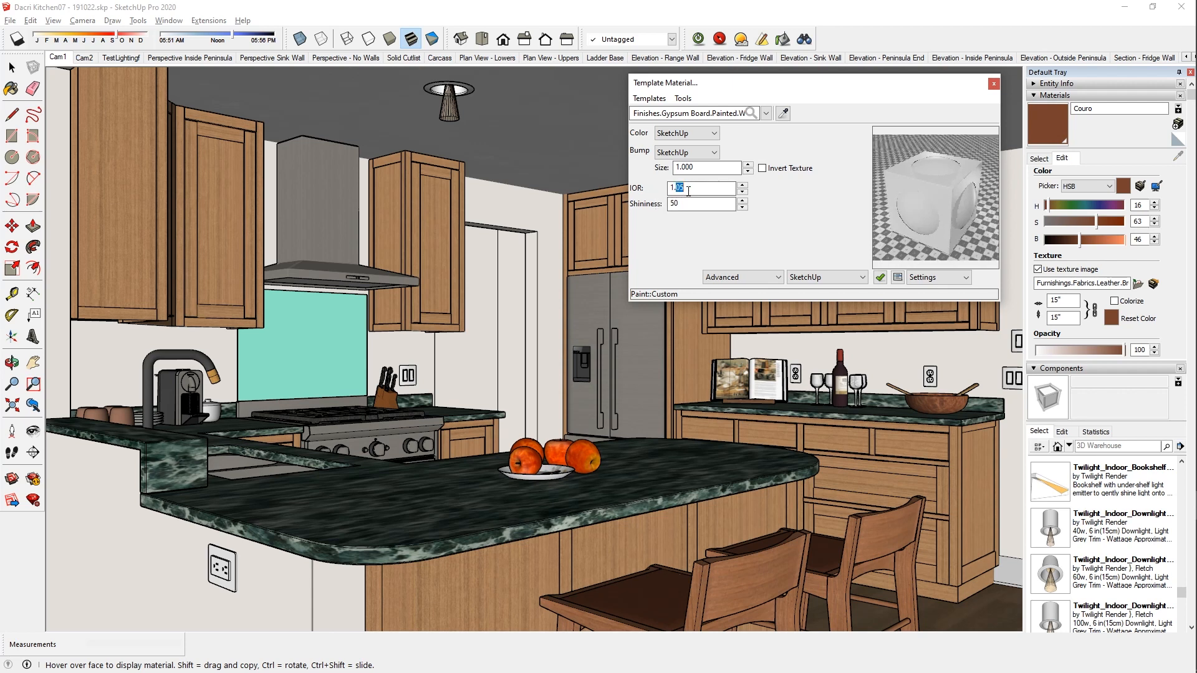
Try an IOR of 3 on the wall paint material and set it back to 1.05.
{"action": "left_click_drag", "start_coordinate": [694, 187], "coordinate": [650, 193]}
{"action": "type", "text": "3"}
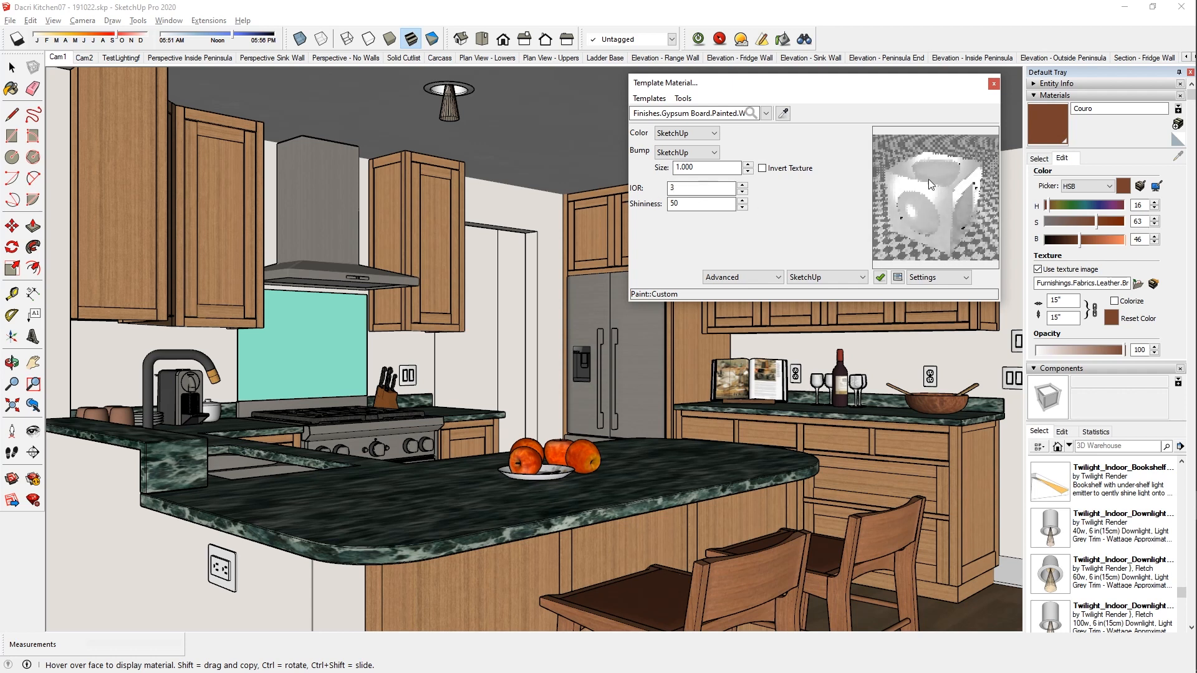
{"action": "left_click_drag", "start_coordinate": [705, 190], "coordinate": [615, 200]}
{"action": "type", "text": "1.05"}
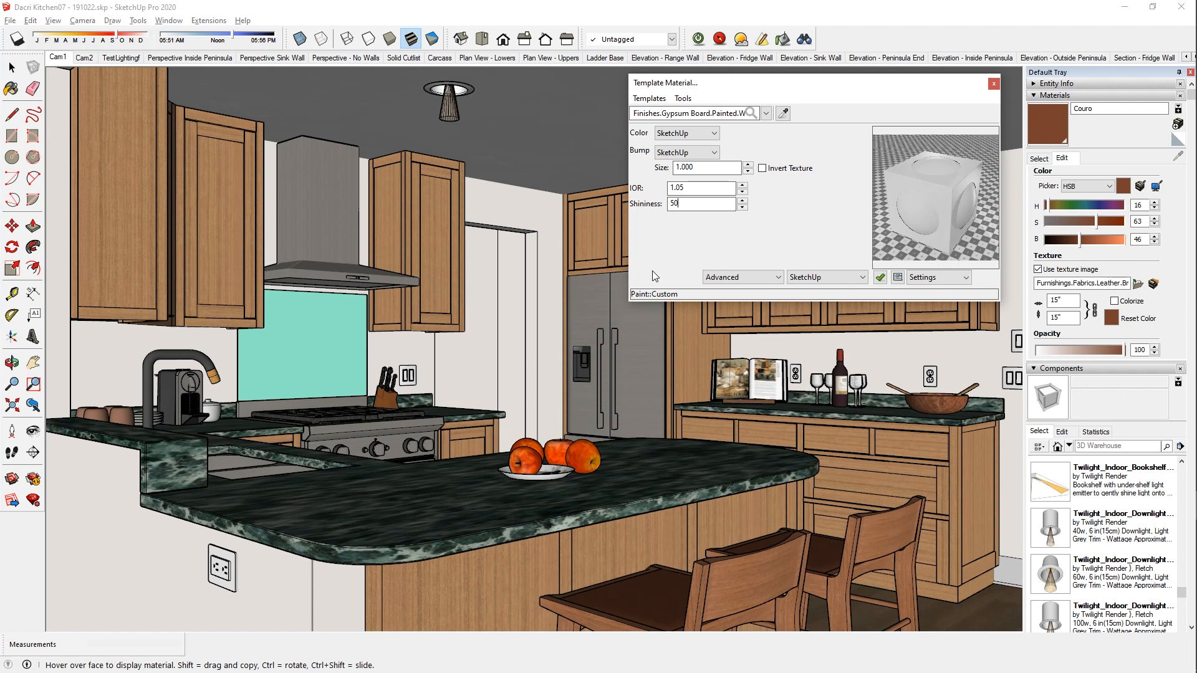
Load the outlet cover's Plastic-White material in the Twilight editor and sample it in SketchUp to check its color brightness.
{"action": "left_click", "coordinate": [221, 555]}
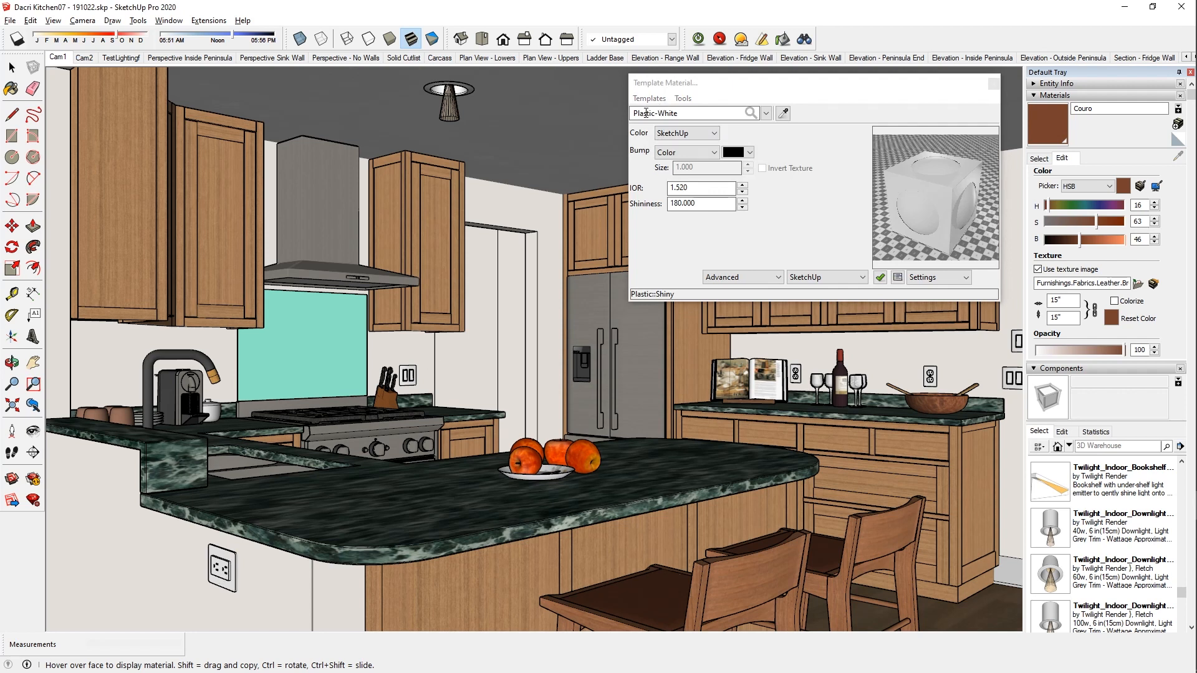
{"action": "left_click", "coordinate": [634, 114]}
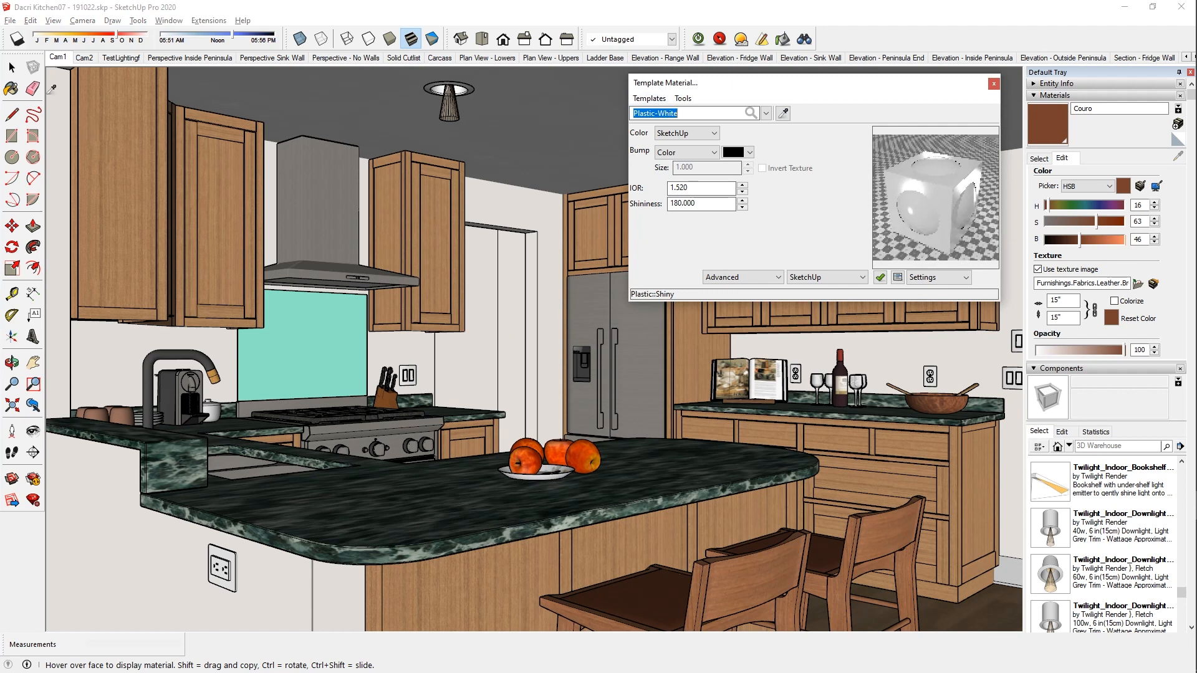
{"action": "left_click", "coordinate": [12, 88]}
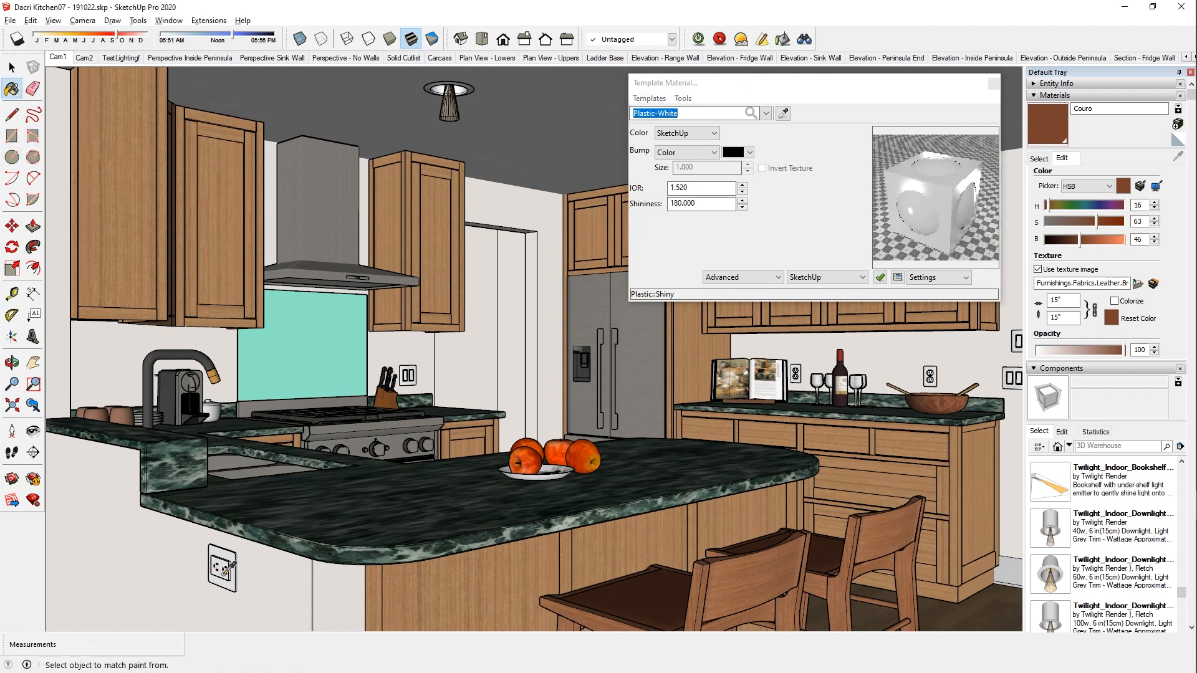
{"action": "left_click", "coordinate": [222, 558], "text": "alt"}
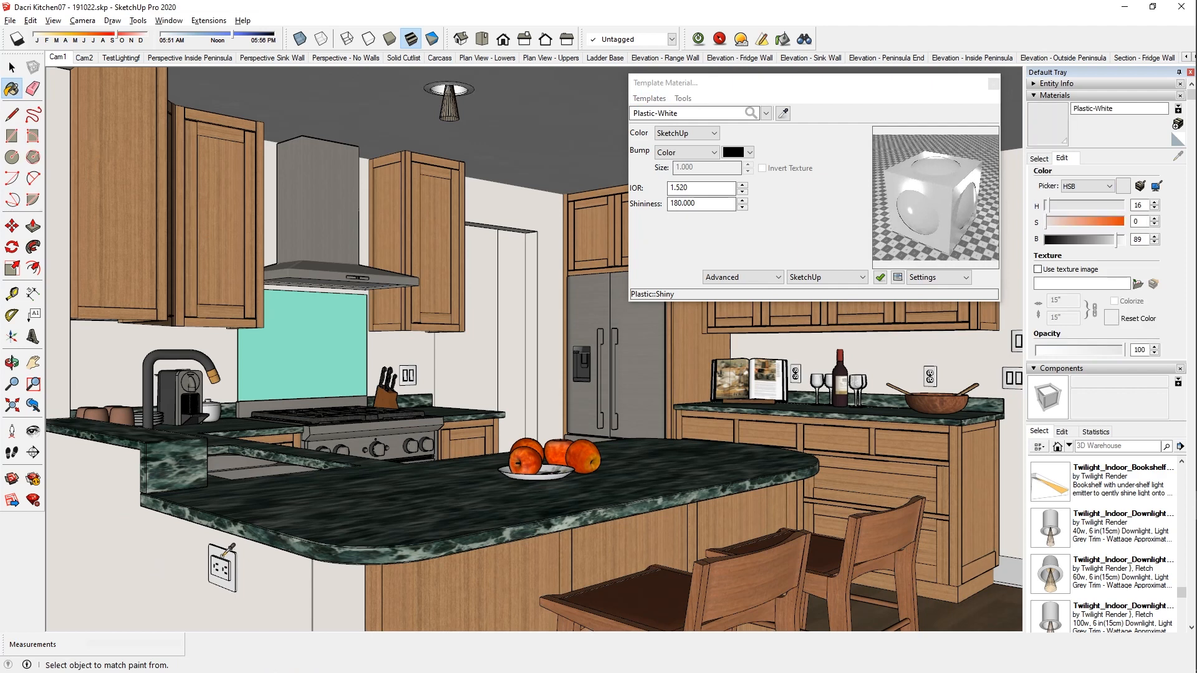
{"action": "double_click", "coordinate": [1143, 240]}
{"action": "left_click", "coordinate": [1146, 237]}
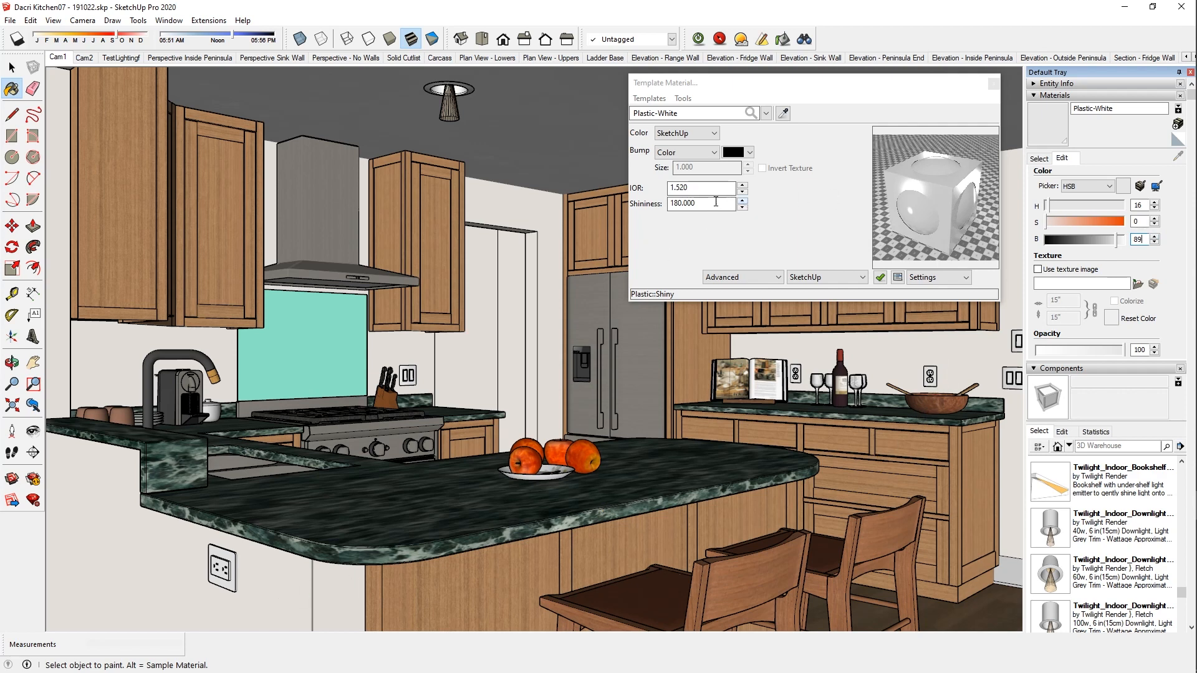
Apply the Shiny plastic template to the Plastic-White material.
{"action": "double_click", "coordinate": [708, 188]}
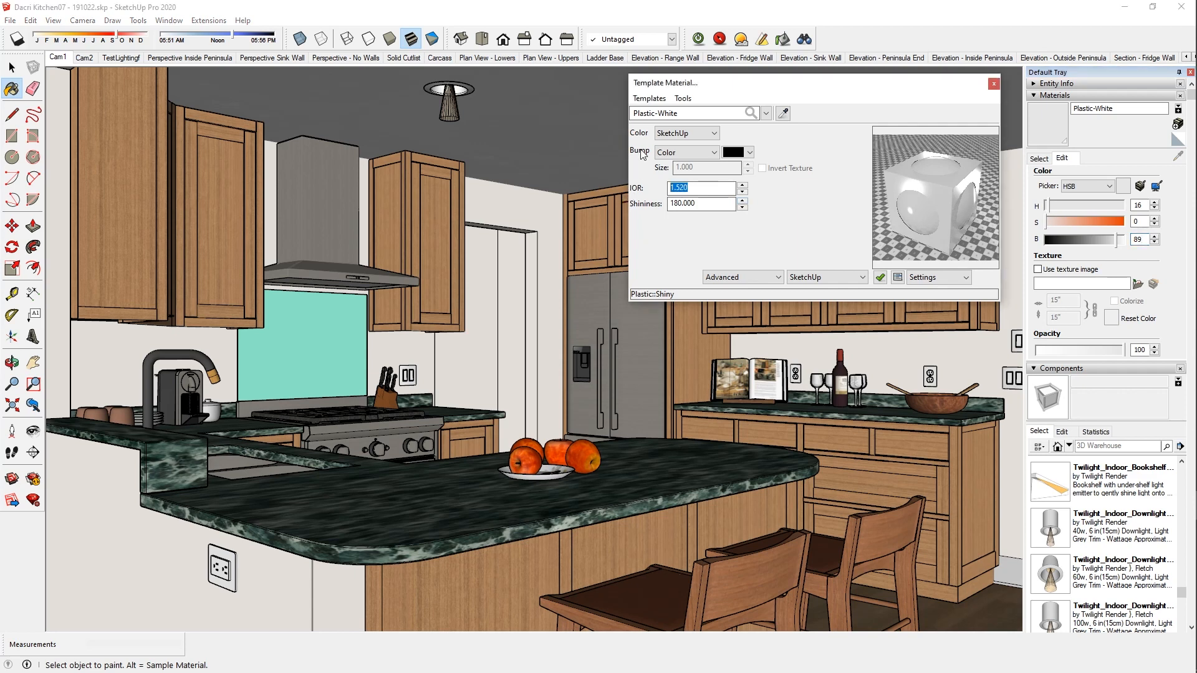
{"action": "left_click", "coordinate": [654, 101]}
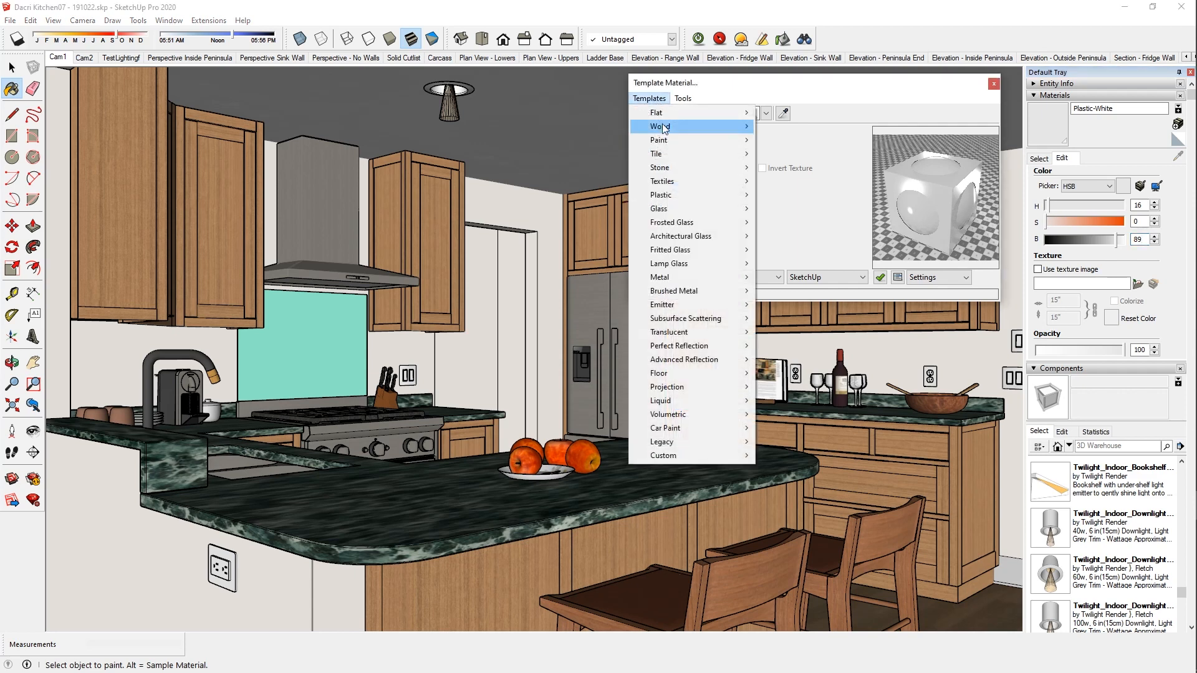
{"action": "mouse_move", "coordinate": [715, 199]}
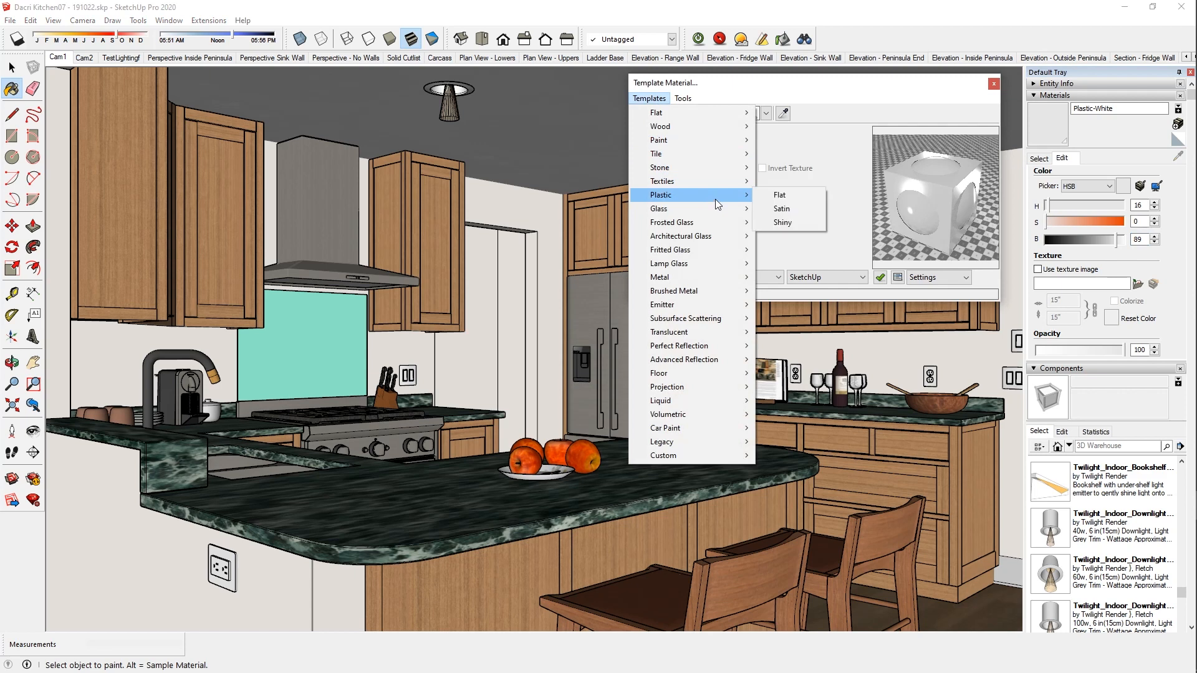
{"action": "left_click", "coordinate": [811, 225]}
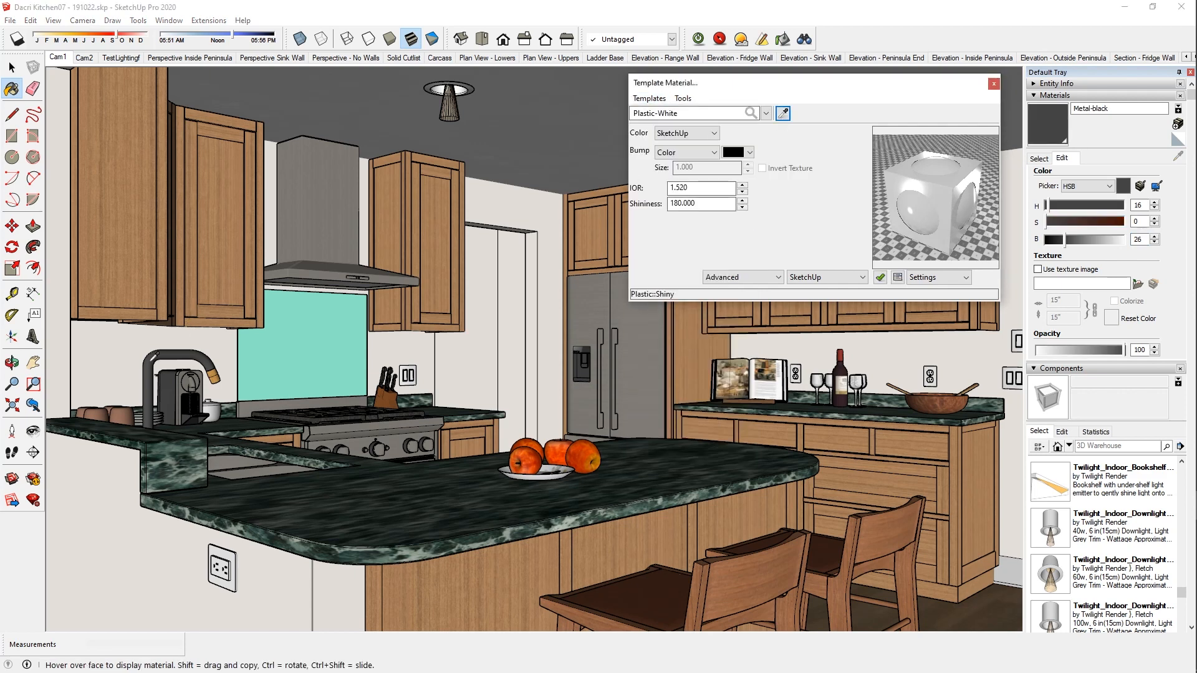
Load the faucet's Metal-black material in the Twilight editor and apply the Steel metal template.
{"action": "left_click", "coordinate": [150, 361]}
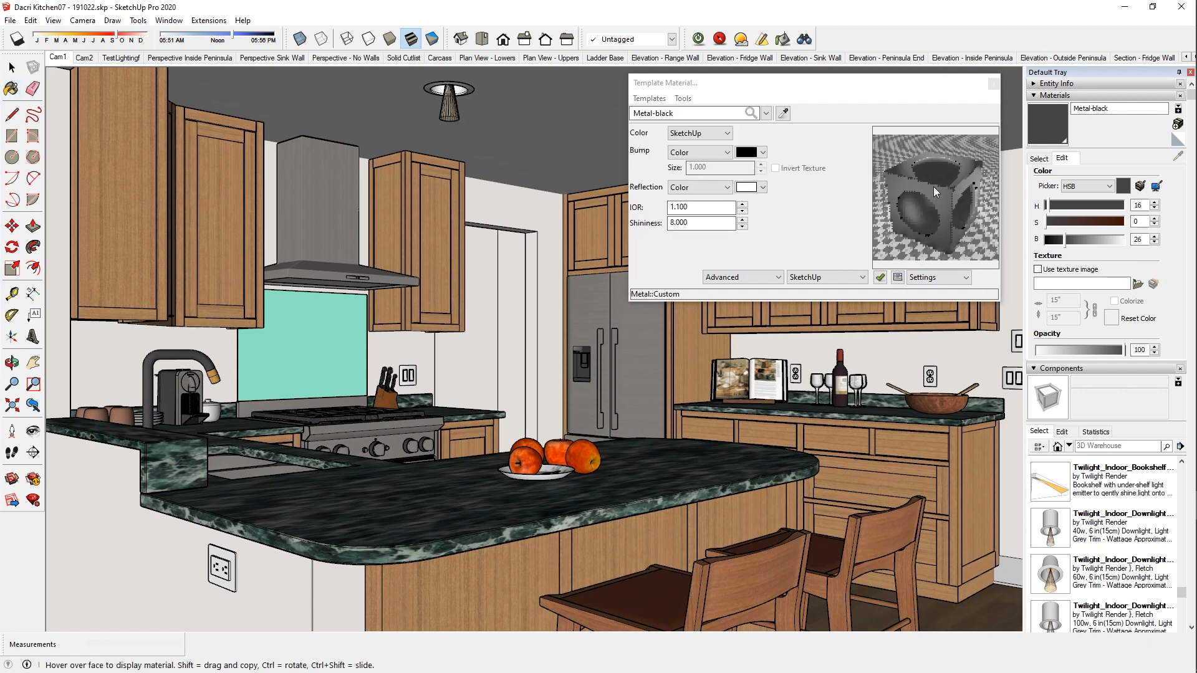
{"action": "left_click", "coordinate": [650, 99]}
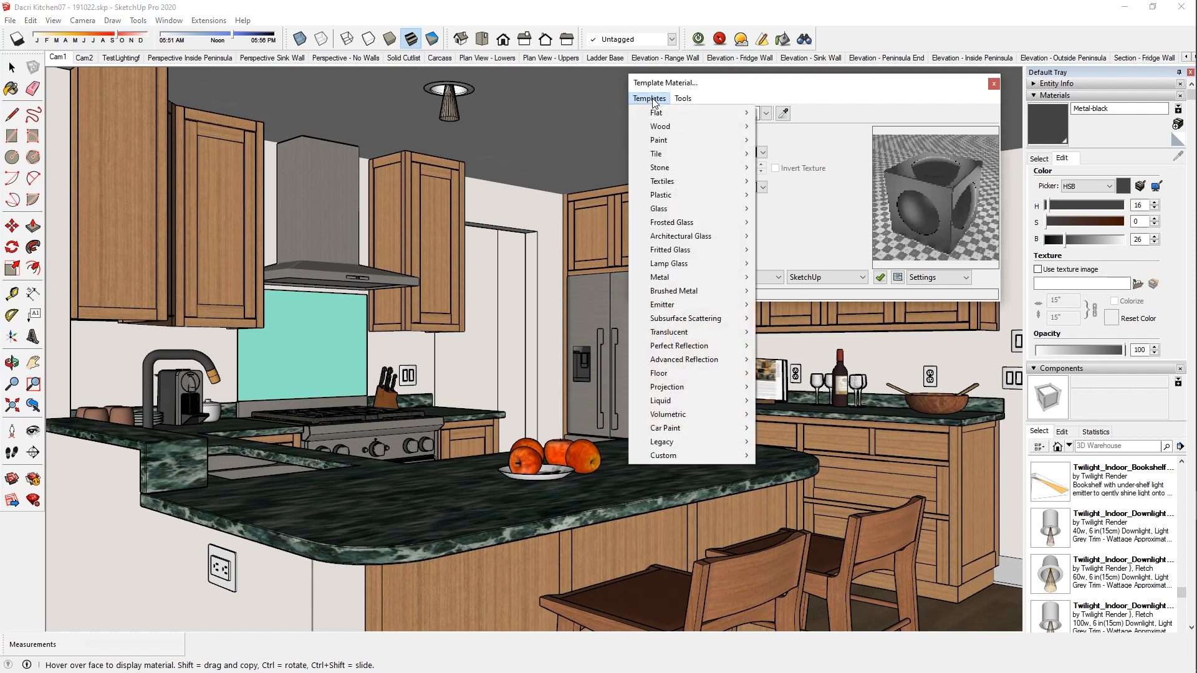
{"action": "left_click", "coordinate": [654, 123]}
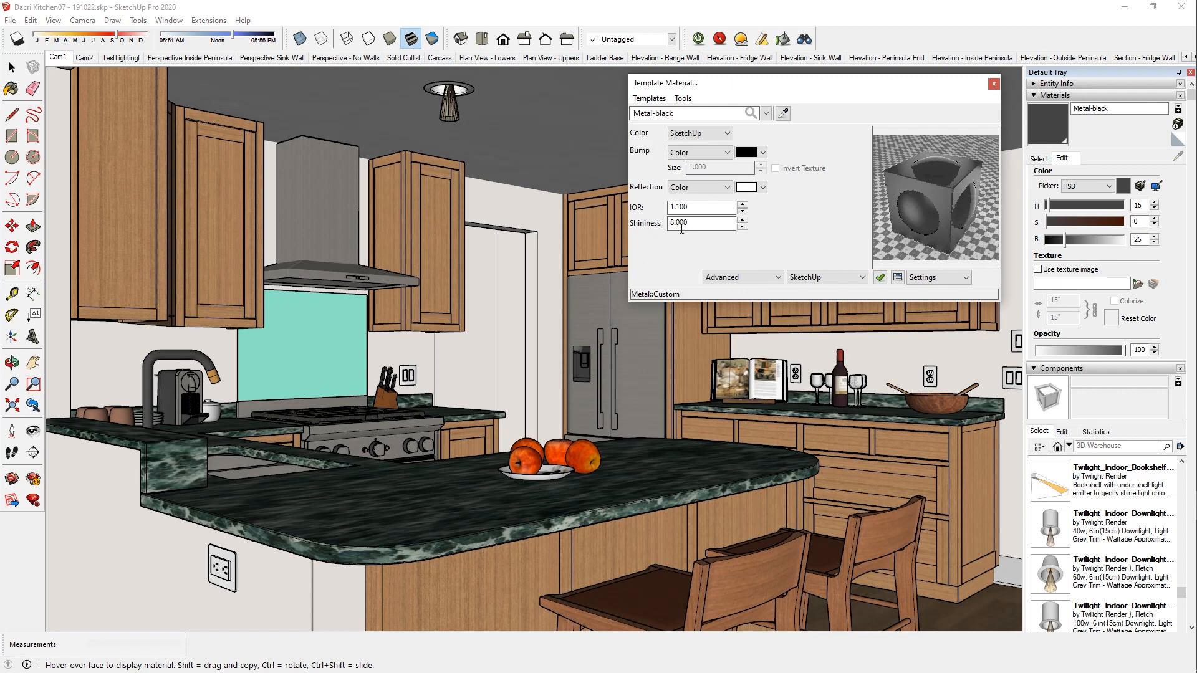
{"action": "left_click", "coordinate": [649, 98]}
{"action": "mouse_move", "coordinate": [701, 278]}
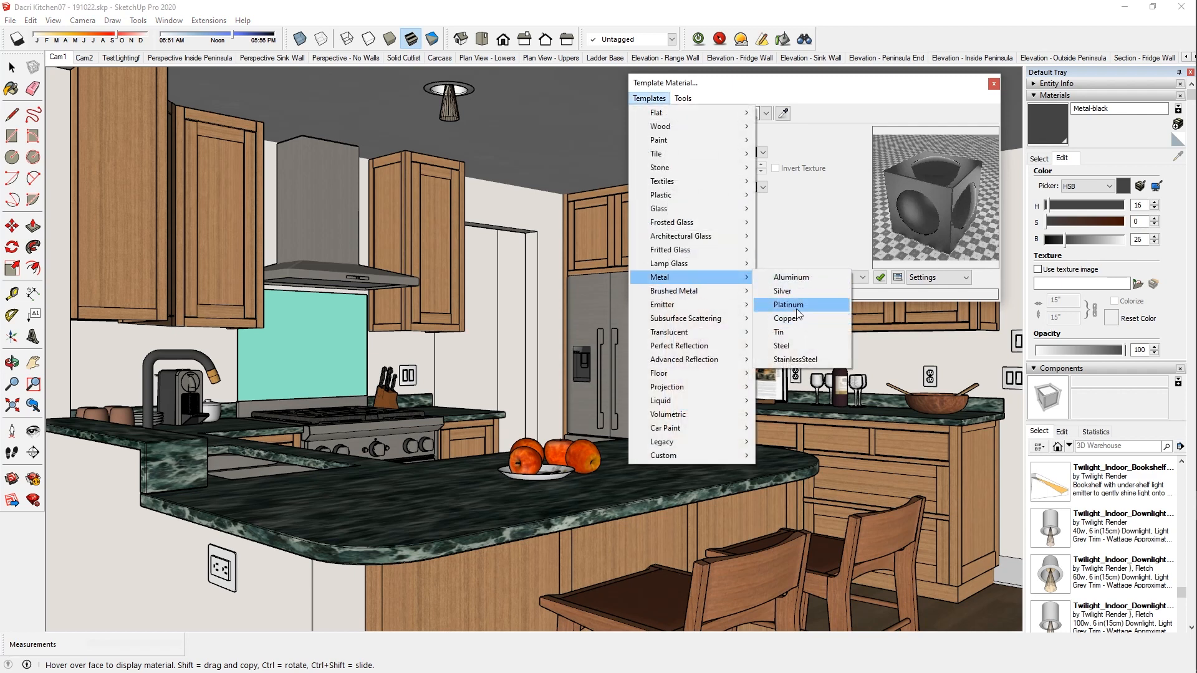
{"action": "left_click", "coordinate": [787, 345]}
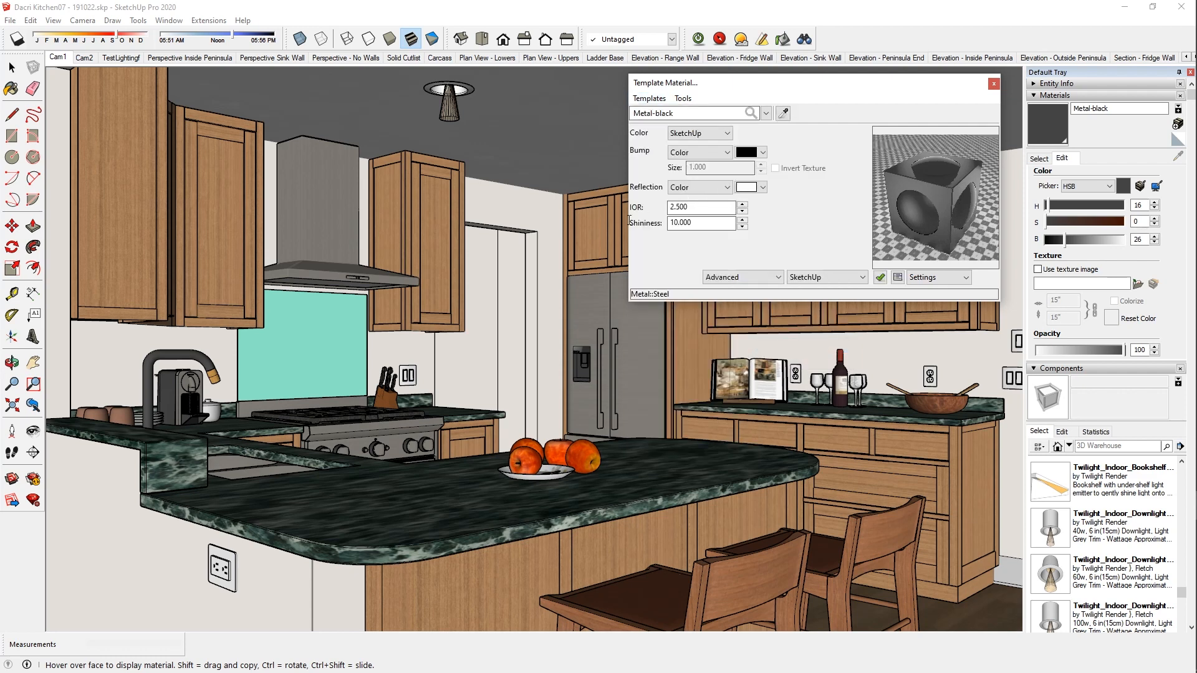
Set the Metal-black material's IOR to 1.1 and its shininess to 8.
{"action": "double_click", "coordinate": [679, 207]}
{"action": "type", "text": "1.1"}
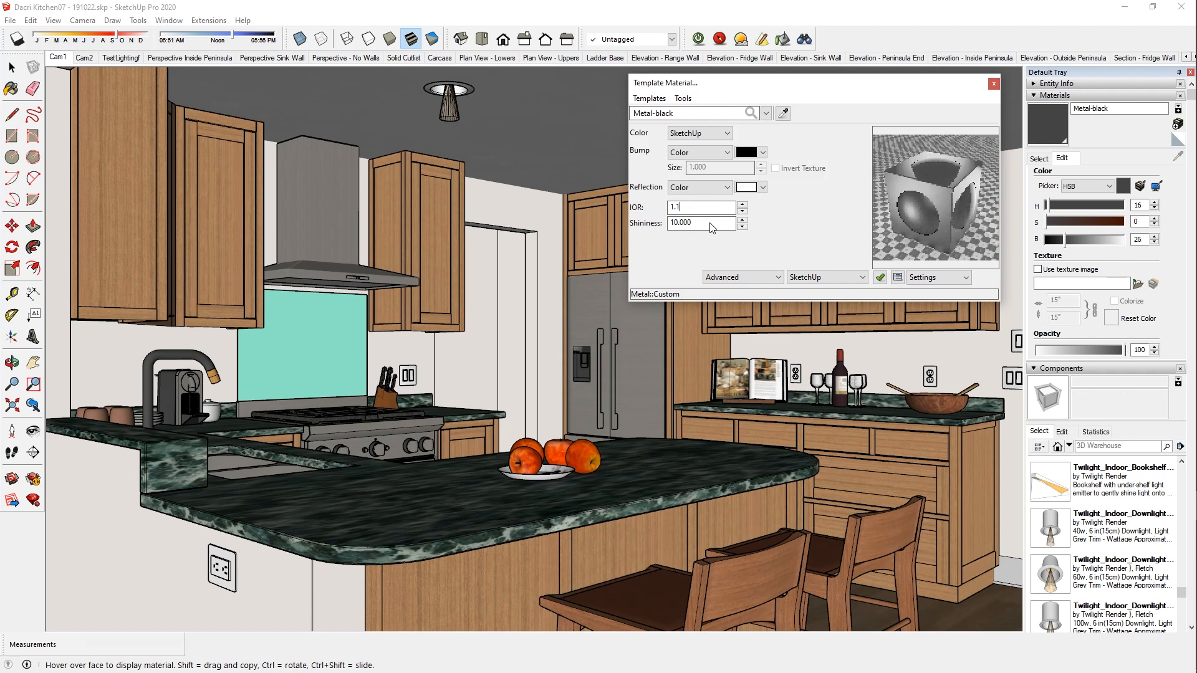
{"action": "key", "text": "Tab"}
{"action": "type", "text": "8"}
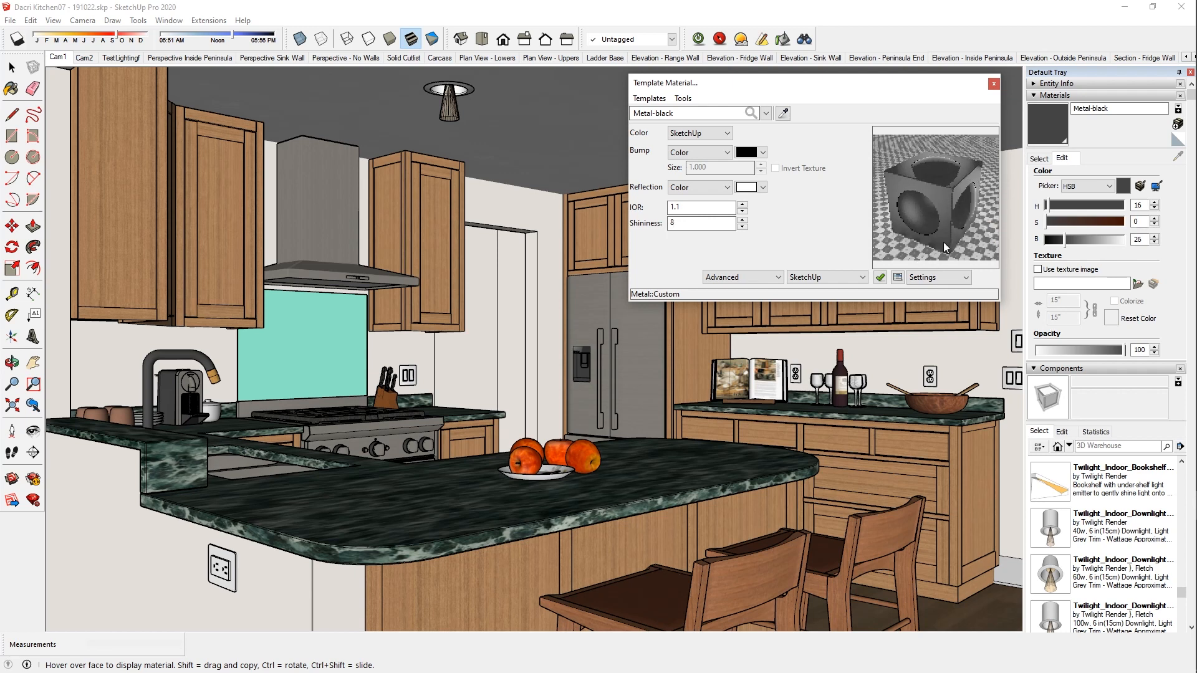
Load the upper cabinet's walnut material in the Twilight editor and review its IOR, shininess values and reflection color.
{"action": "left_click", "coordinate": [783, 113]}
{"action": "left_click", "coordinate": [219, 230]}
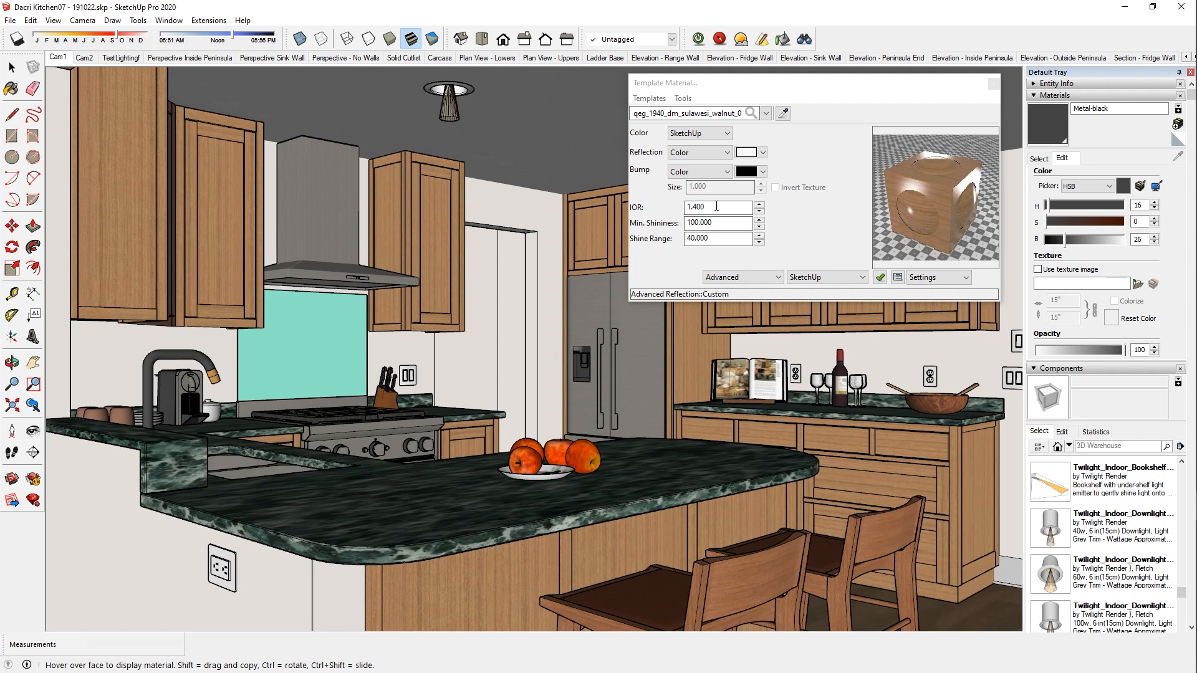
{"action": "left_click", "coordinate": [686, 209]}
{"action": "left_click", "coordinate": [724, 225]}
{"action": "left_click", "coordinate": [721, 240]}
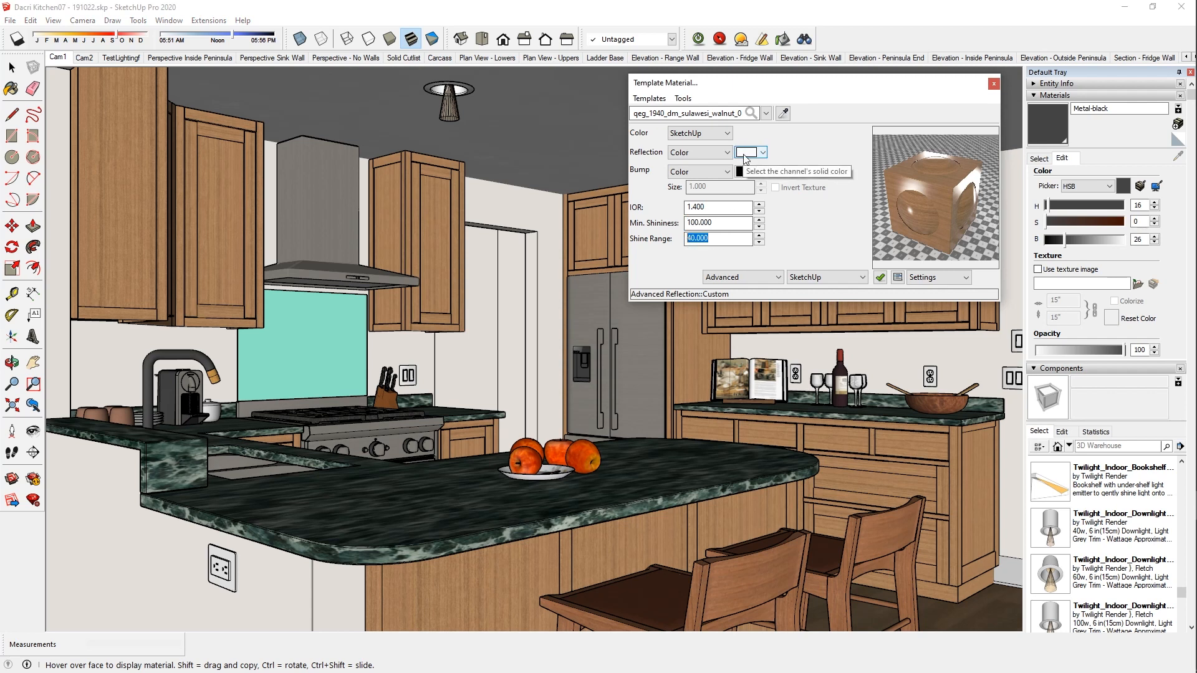
{"action": "left_click", "coordinate": [743, 154]}
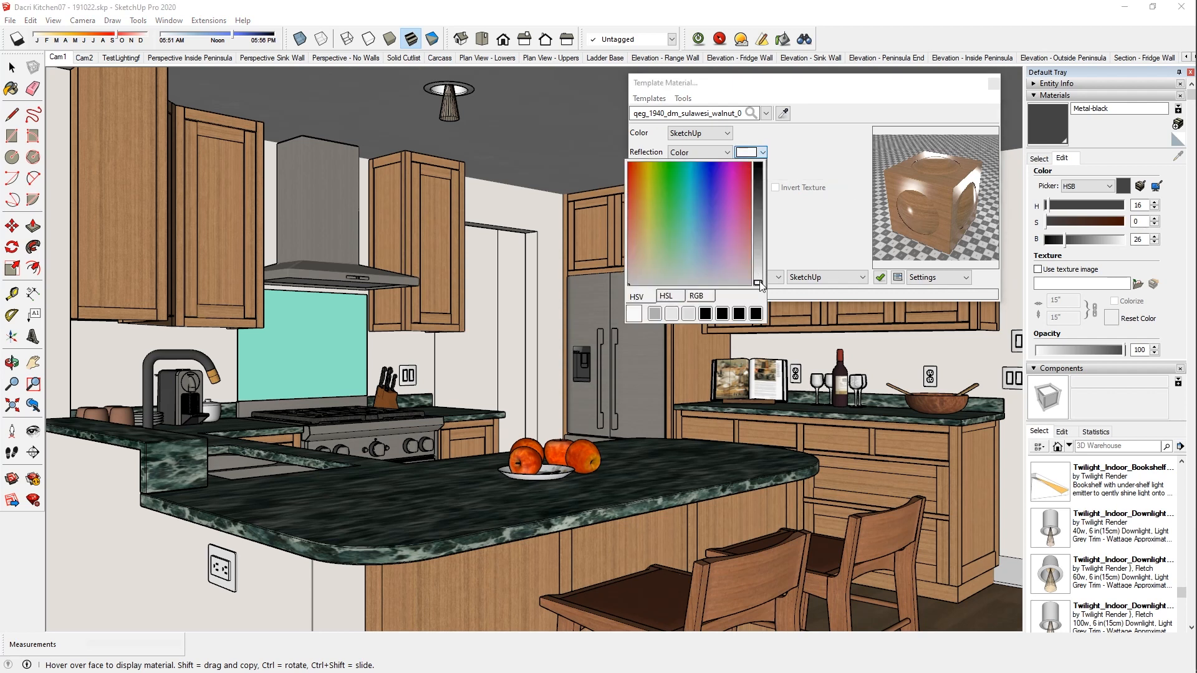
{"action": "left_click", "coordinate": [844, 94]}
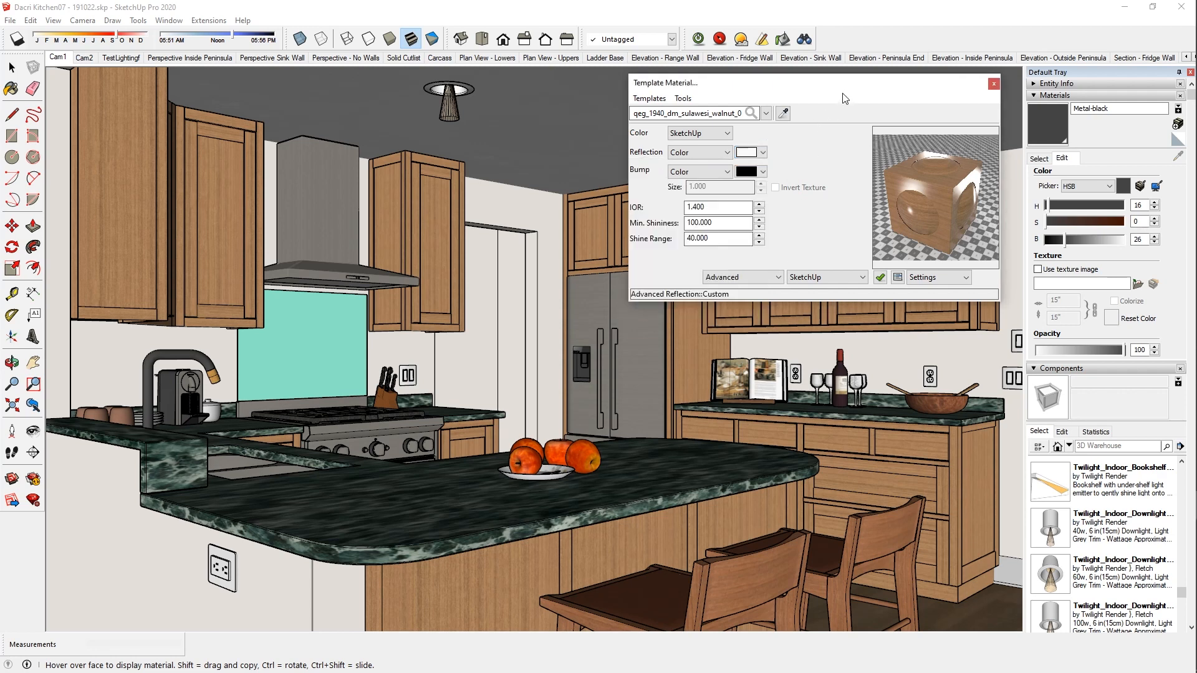
Apply the Advanced Reflection template Wood, Mapped to the walnut material and set its minimum shininess to 80.
{"action": "left_click", "coordinate": [649, 98]}
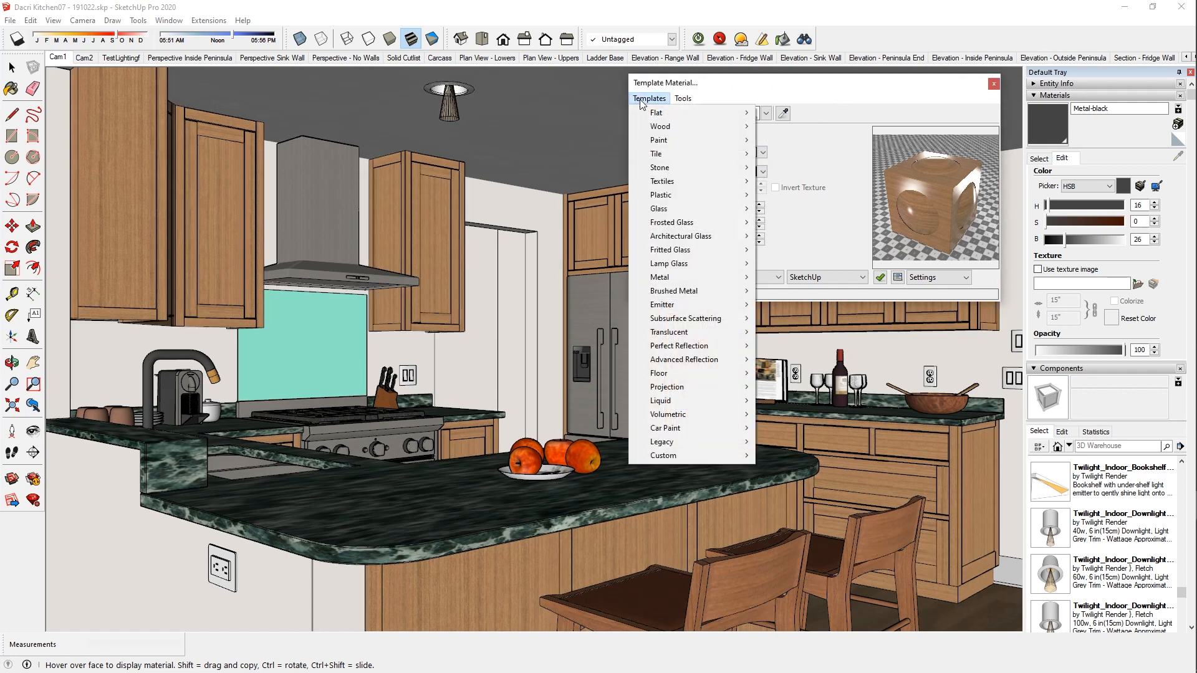
{"action": "mouse_move", "coordinate": [718, 361]}
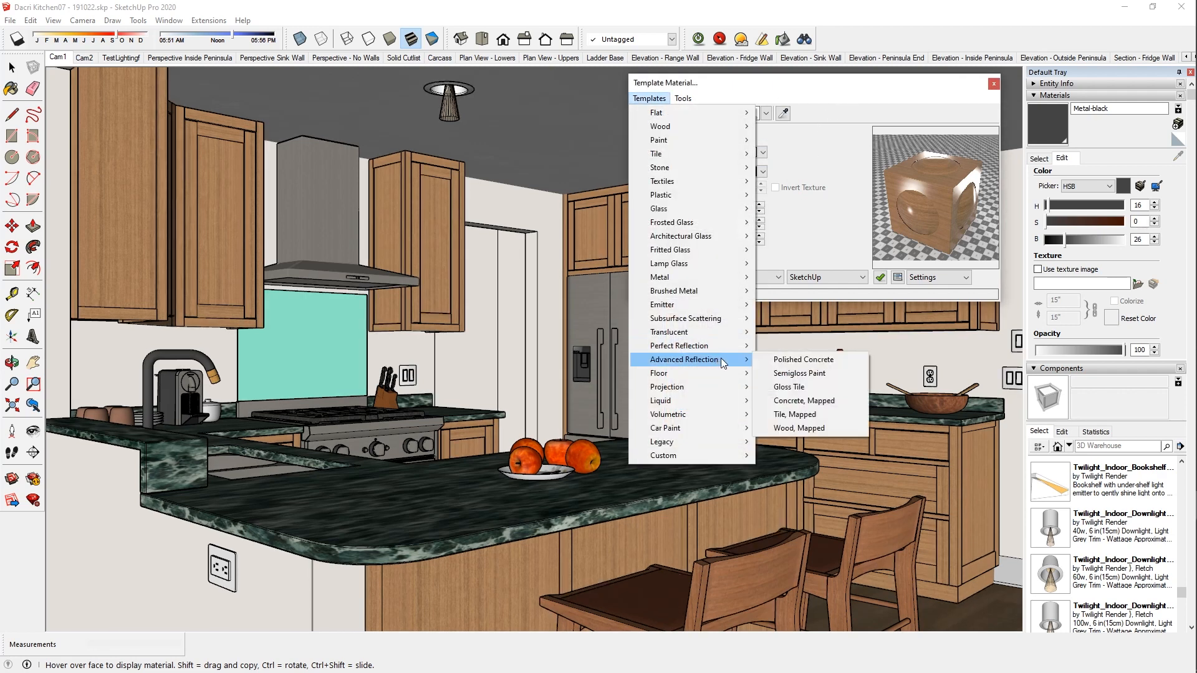
{"action": "left_click", "coordinate": [804, 428]}
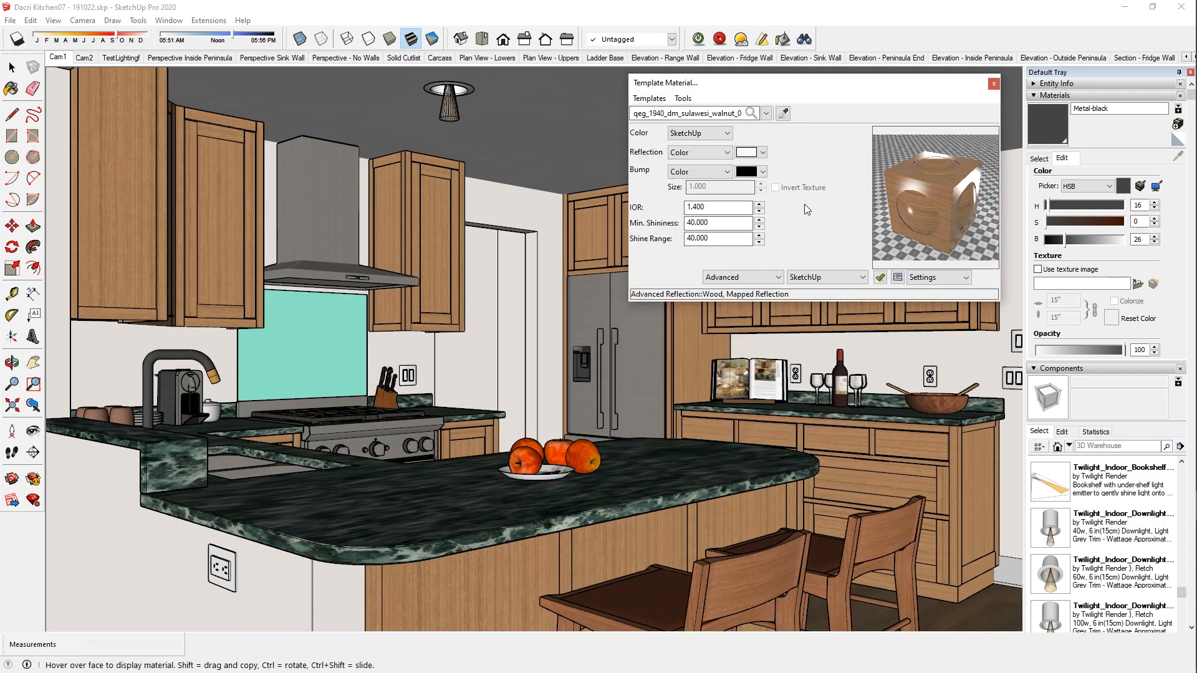
{"action": "double_click", "coordinate": [698, 222]}
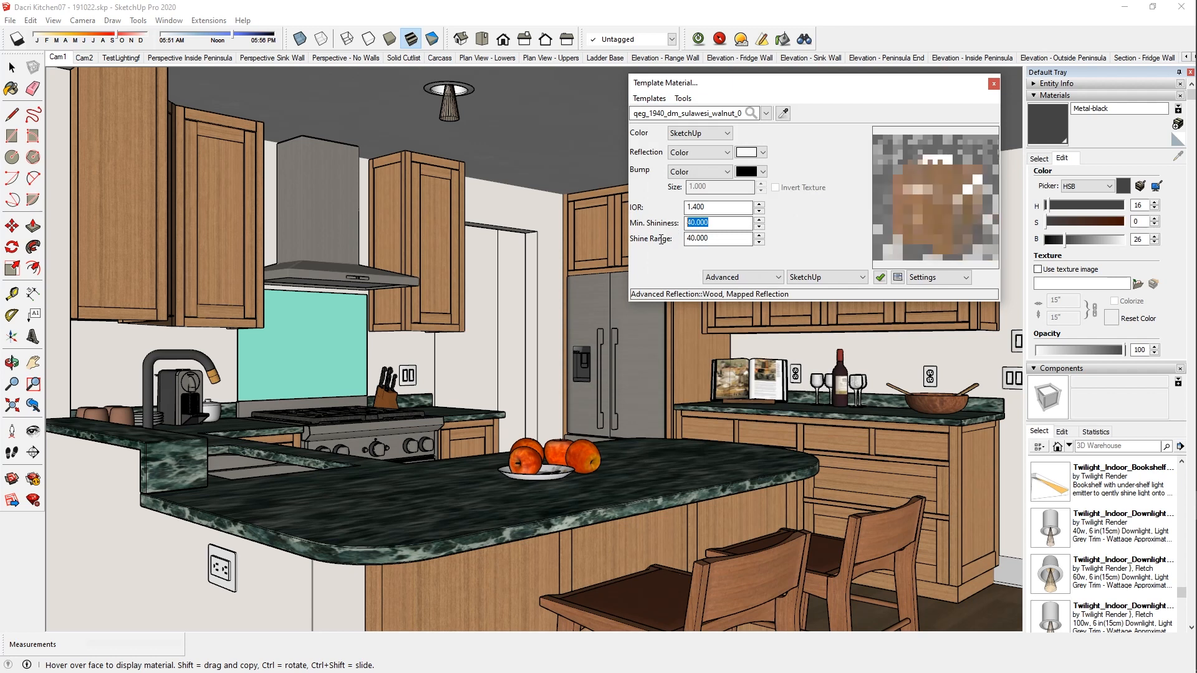
{"action": "type", "text": "80"}
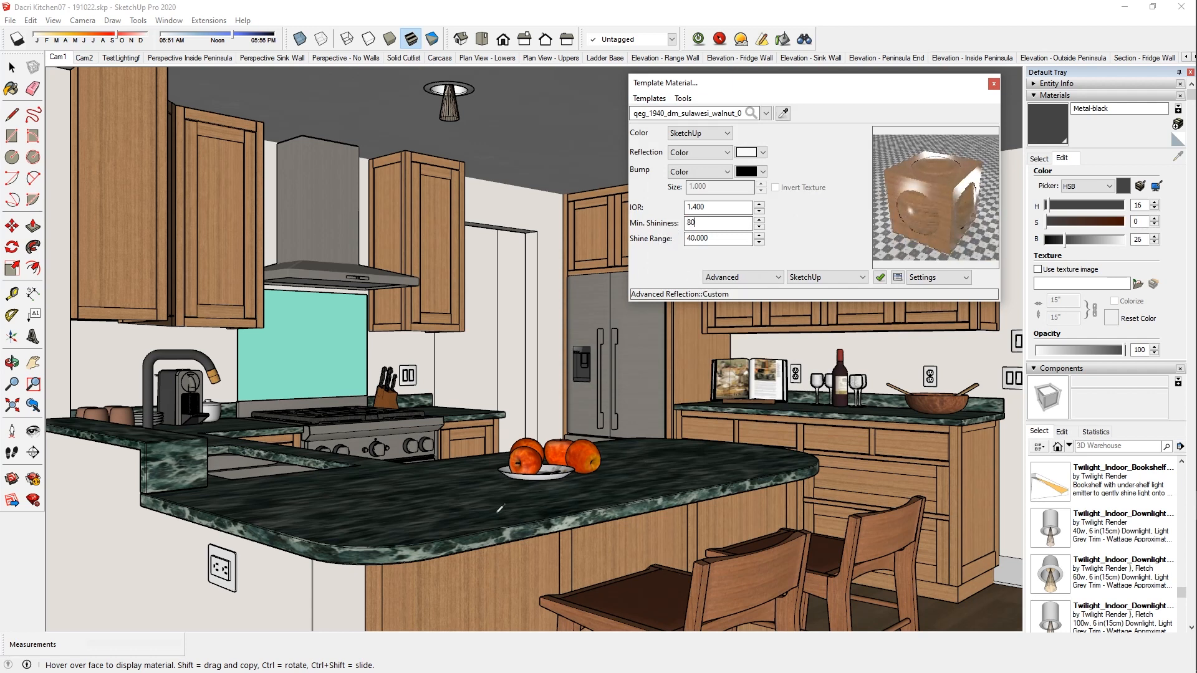
Load the countertop's Stone-Marble-Seamless material and open it in an enlarged Deep Material editor.
{"action": "left_click", "coordinate": [470, 513]}
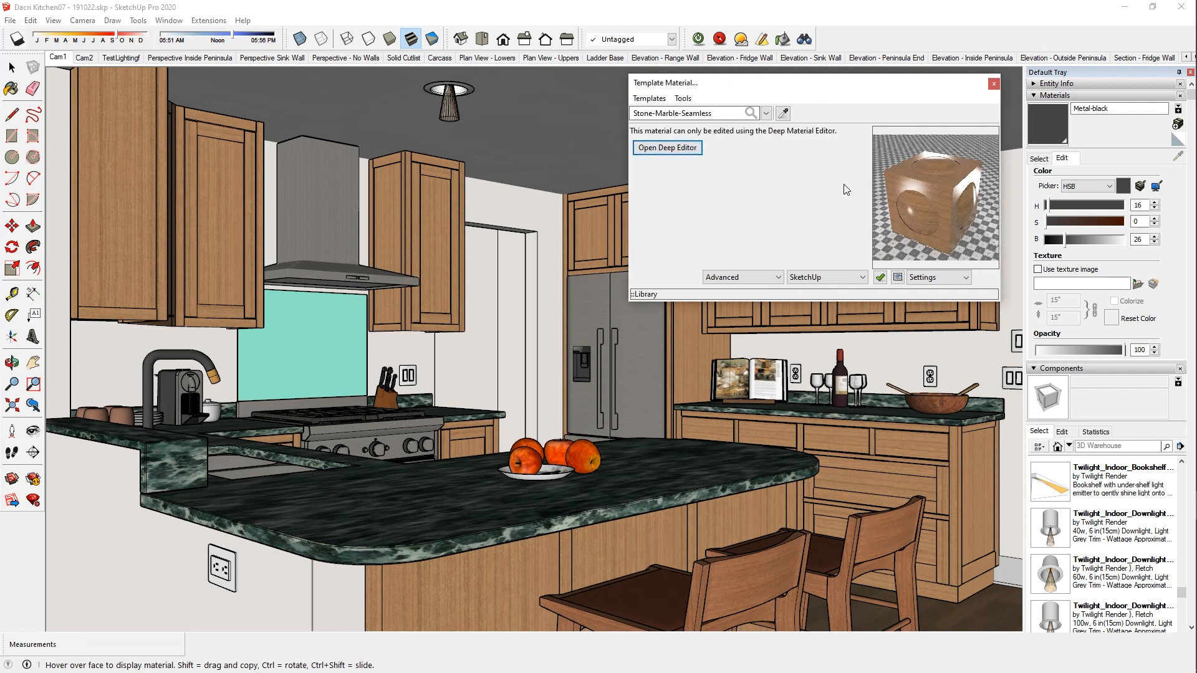
{"action": "left_click_drag", "start_coordinate": [377, 124], "coordinate": [685, 83]}
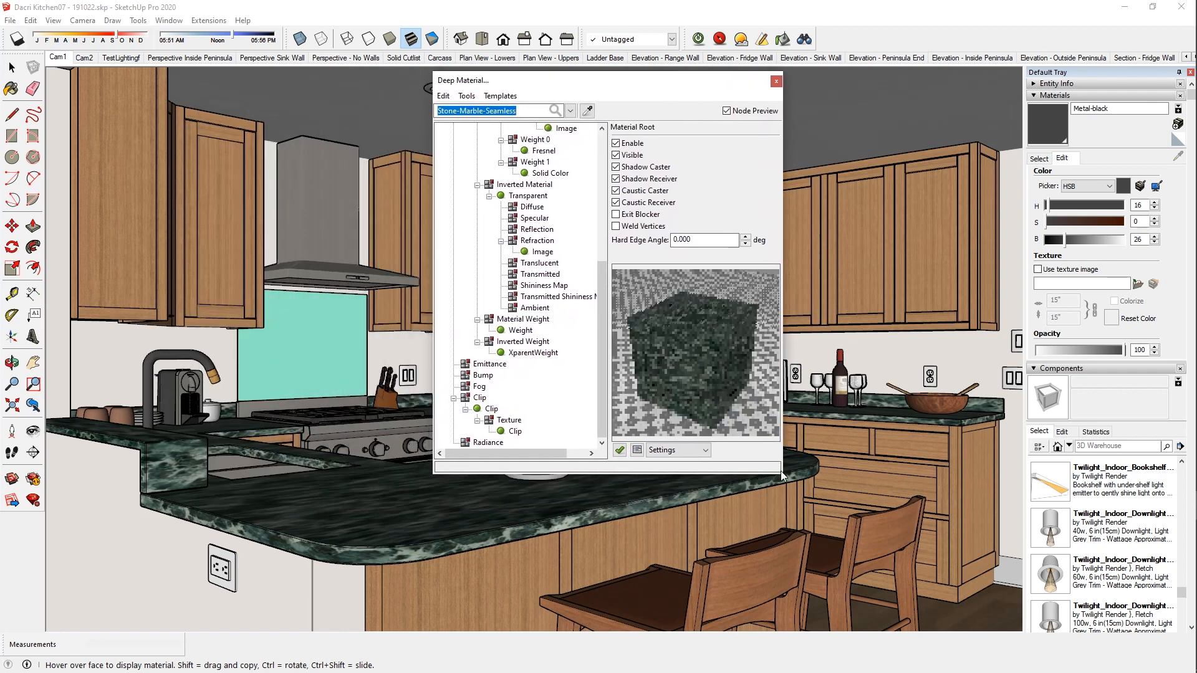
{"action": "left_click_drag", "start_coordinate": [831, 537], "coordinate": [903, 605]}
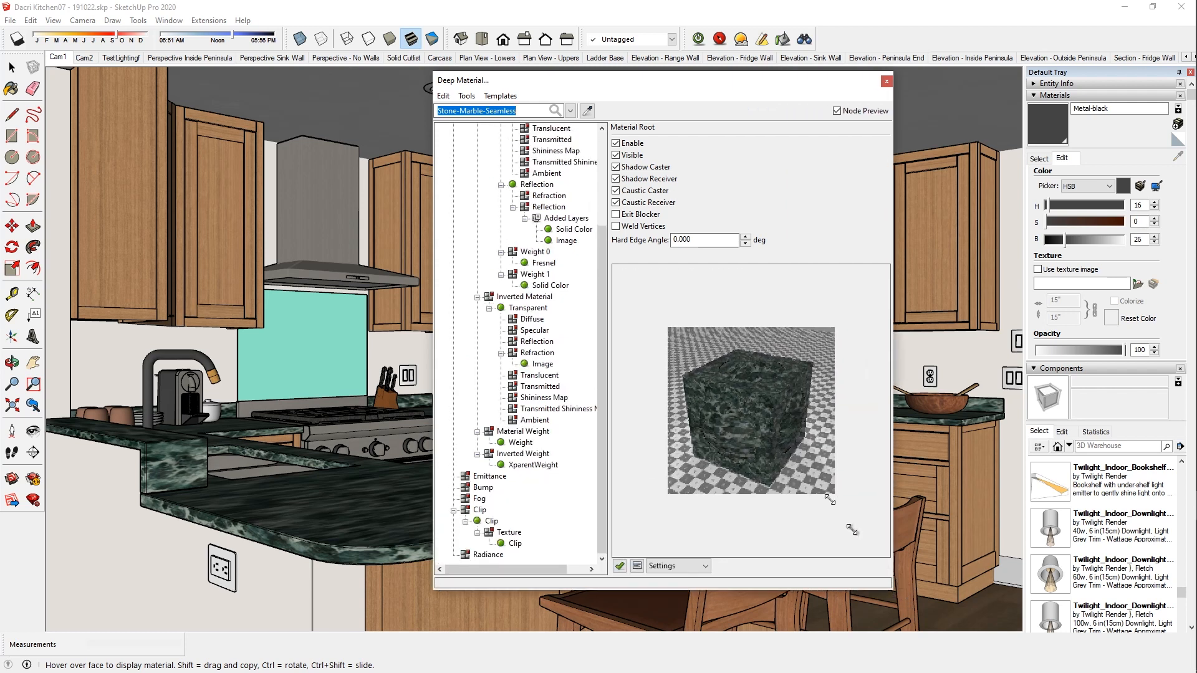
{"action": "scroll", "coordinate": [603, 237], "scroll_direction": "up", "scroll_amount": 3}
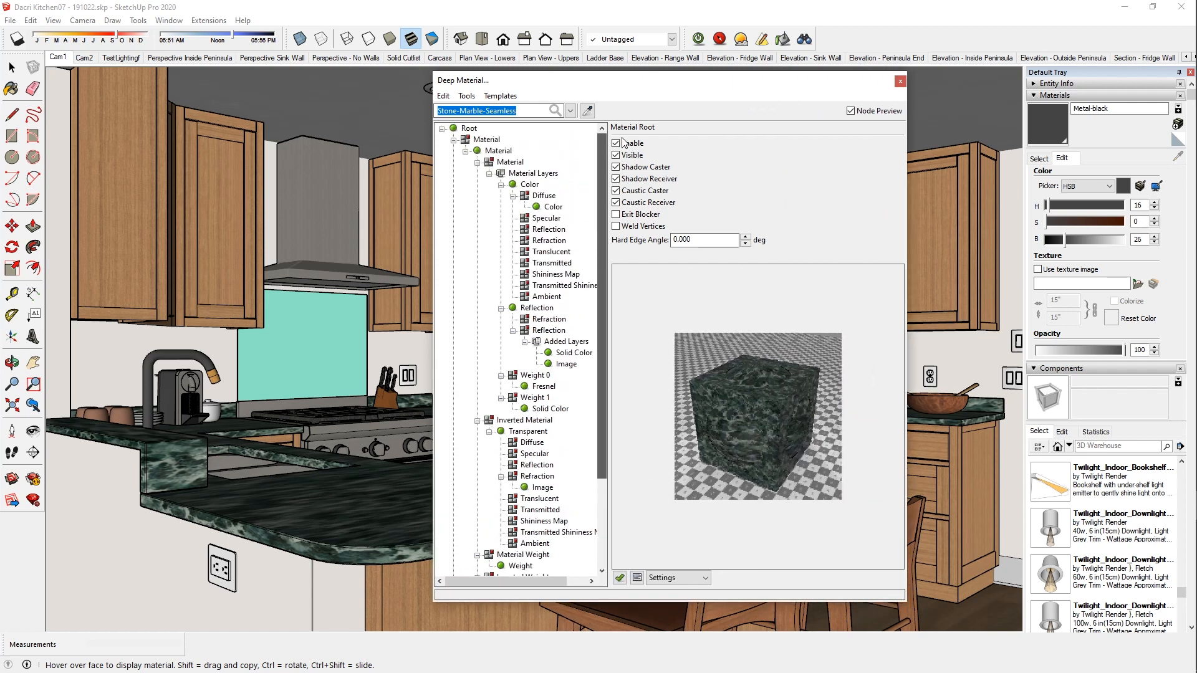
Examine the marble's Reflection channel: the layer types on offer, the added layers' weights, and the Solid Color and Image textures.
{"action": "left_click", "coordinate": [548, 331]}
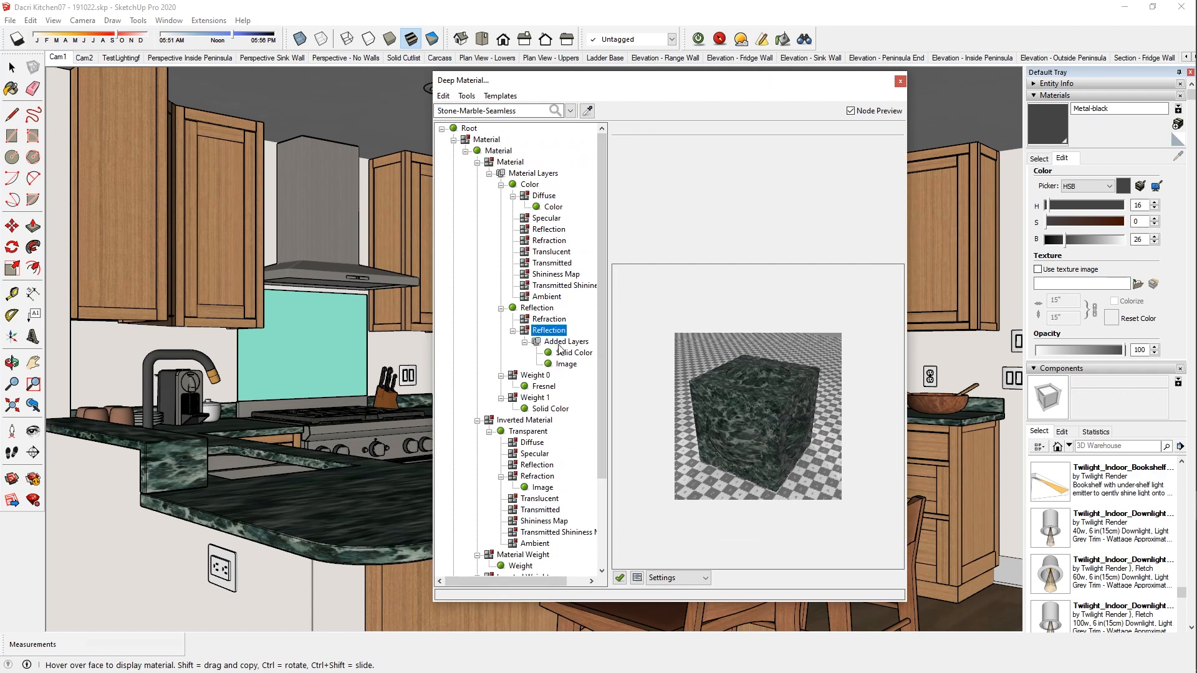
{"action": "left_click", "coordinate": [562, 343]}
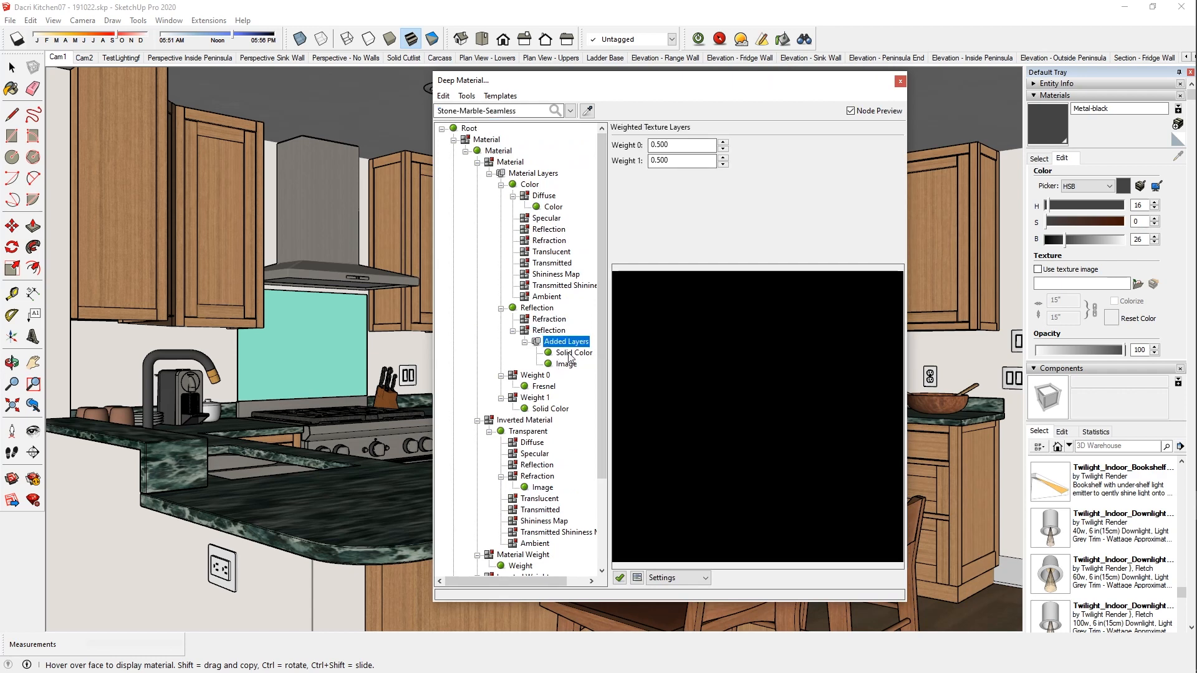
{"action": "left_click", "coordinate": [548, 331]}
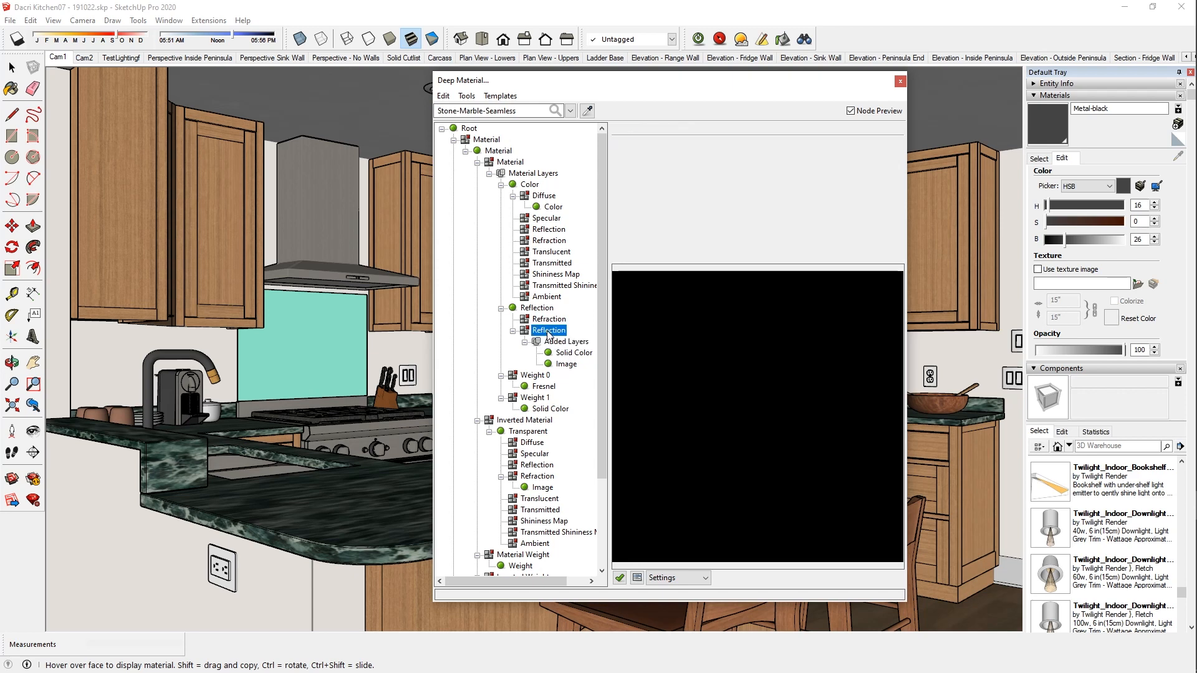
{"action": "right_click", "coordinate": [548, 332]}
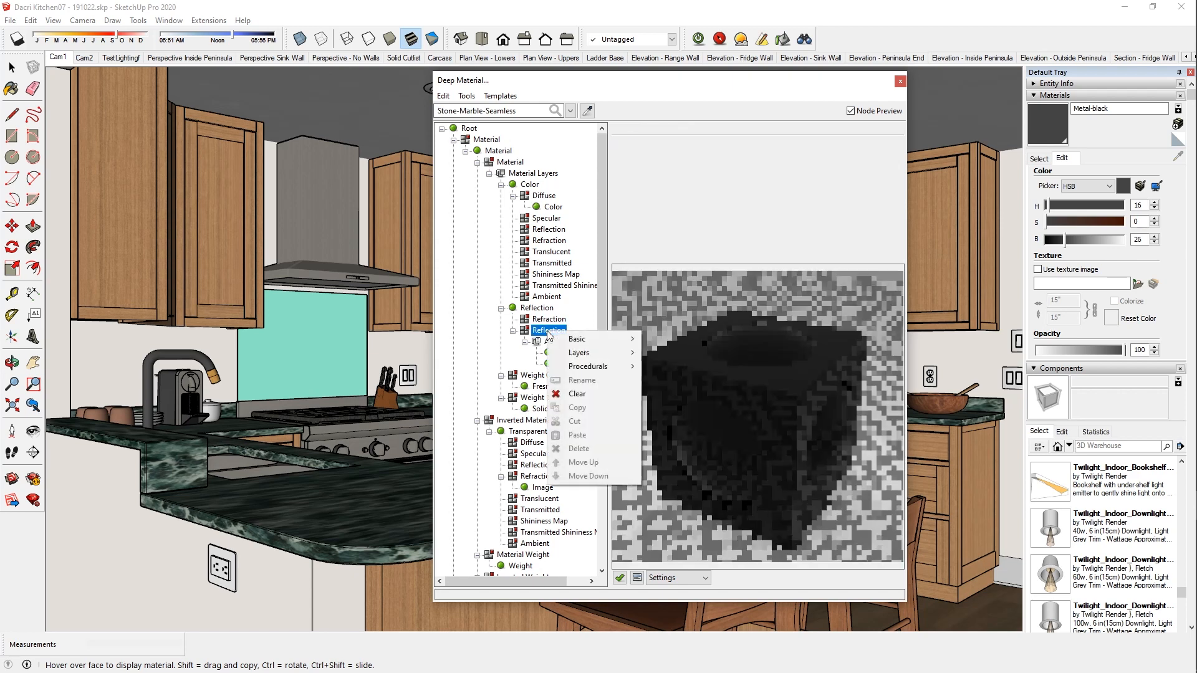
{"action": "mouse_move", "coordinate": [579, 355]}
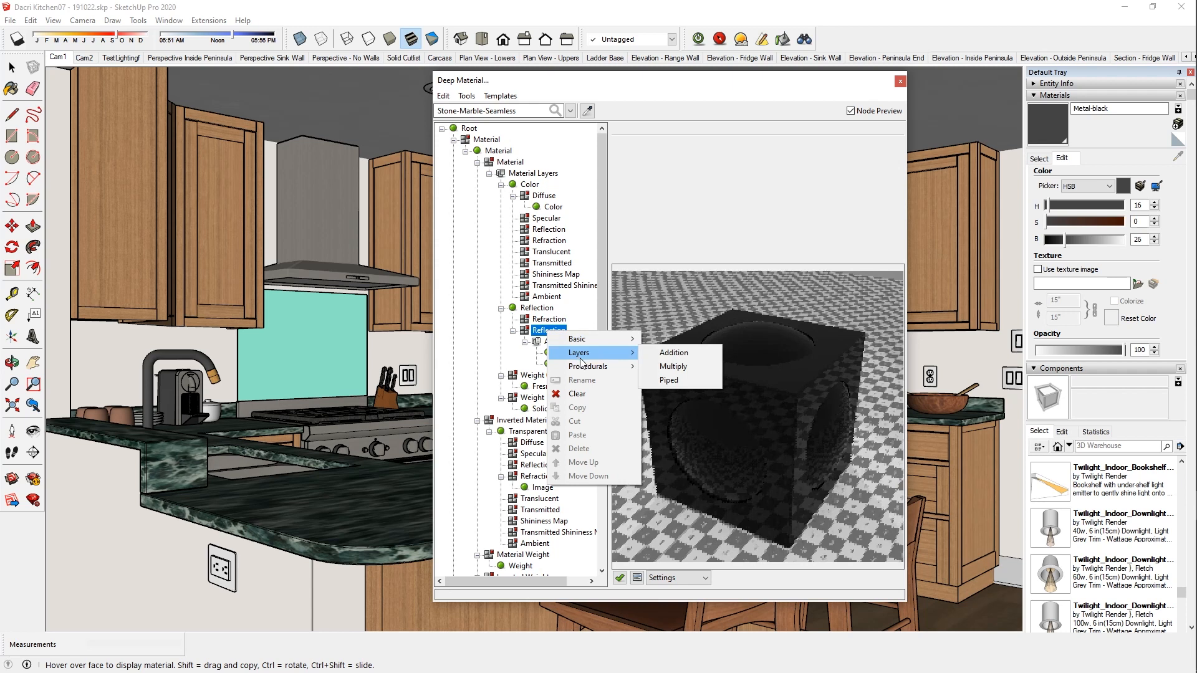
{"action": "left_click", "coordinate": [537, 343]}
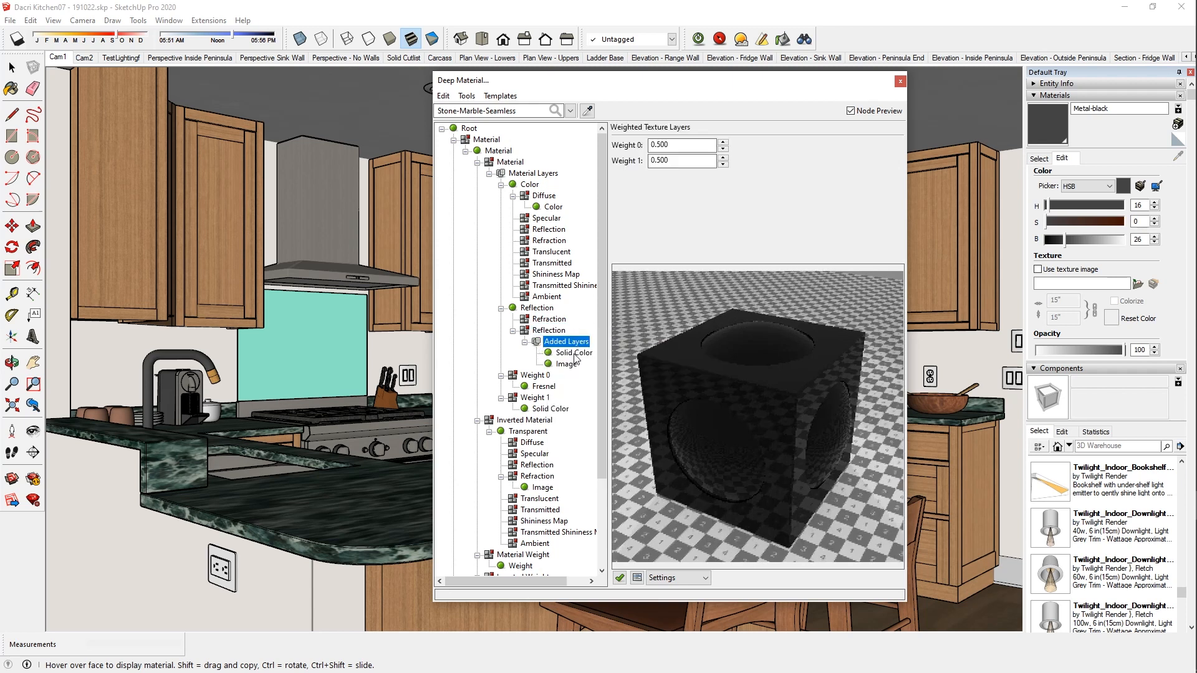
{"action": "left_click", "coordinate": [682, 144]}
{"action": "key", "text": "Tab"}
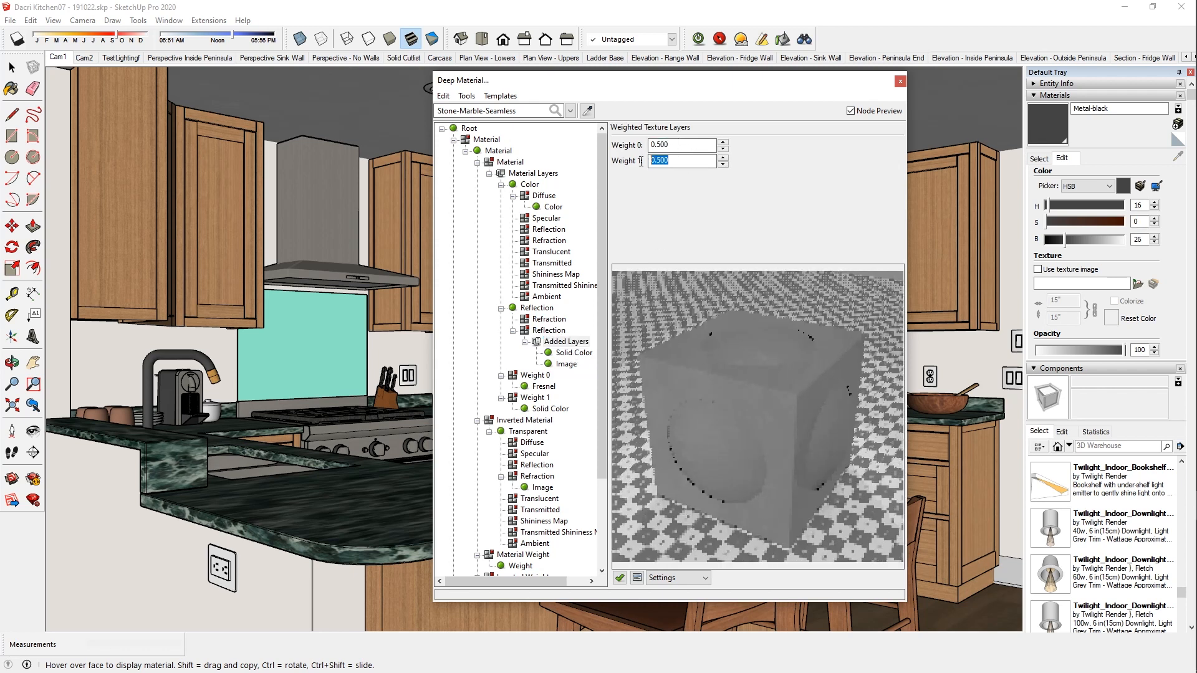
{"action": "left_click", "coordinate": [573, 353]}
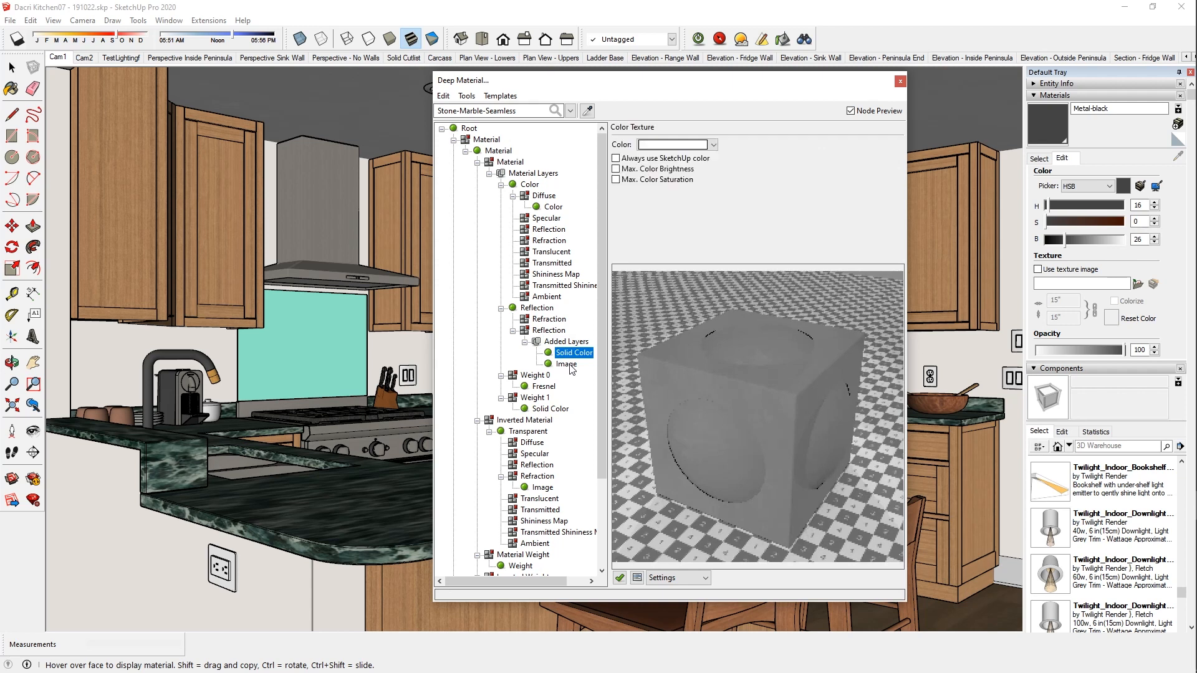
{"action": "left_click", "coordinate": [566, 365]}
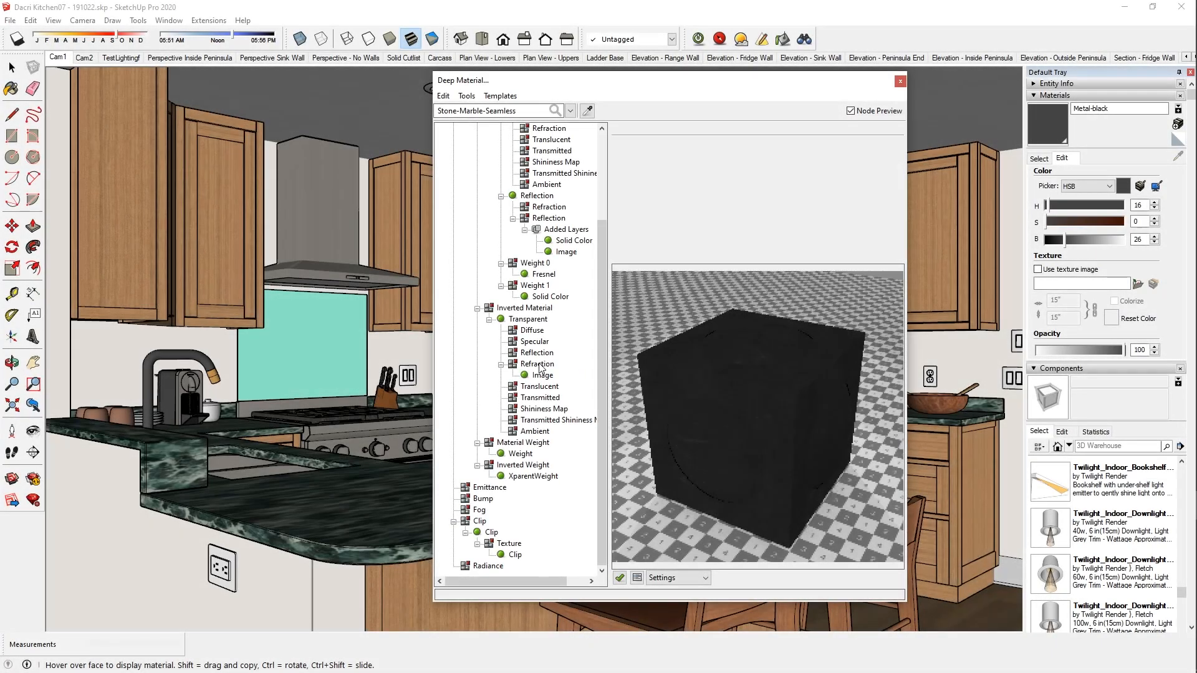
Inspect the image texture path in the marble's Refraction channel and its XparentWeight node, and close the Deep Material editor.
{"action": "left_click", "coordinate": [542, 375]}
{"action": "scroll", "coordinate": [762, 240], "scroll_direction": "down", "scroll_amount": 3}
{"action": "scroll", "coordinate": [761, 237], "scroll_direction": "up", "scroll_amount": 3}
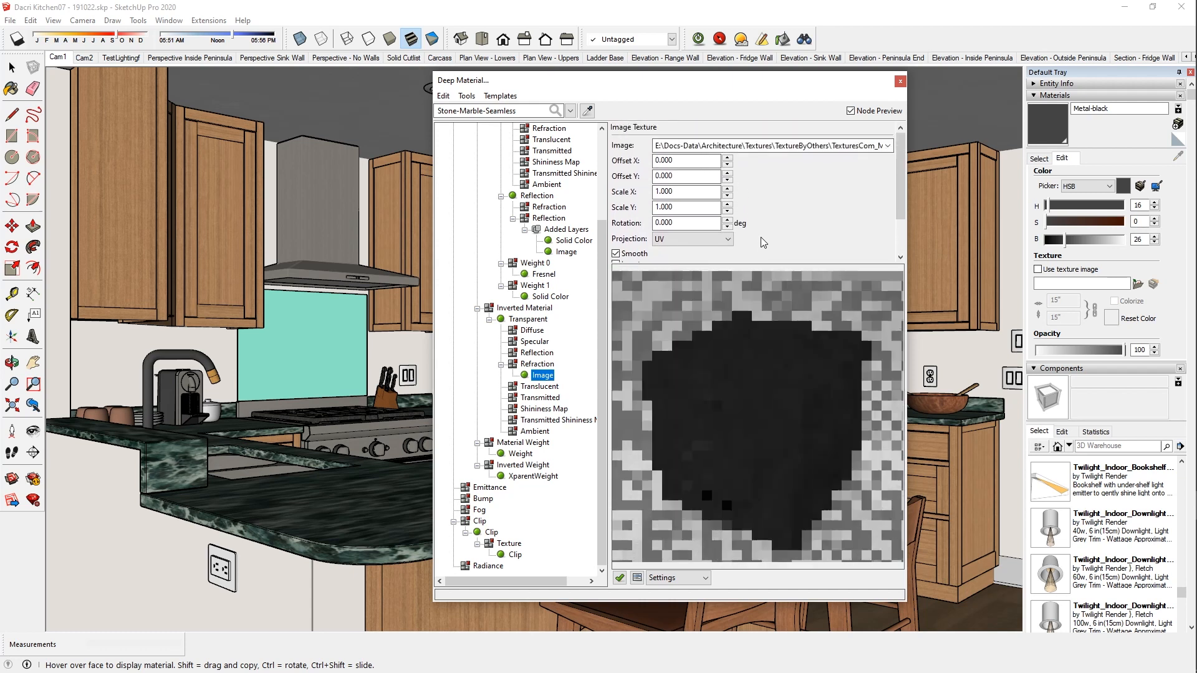
{"action": "left_click_drag", "start_coordinate": [810, 146], "coordinate": [899, 148]}
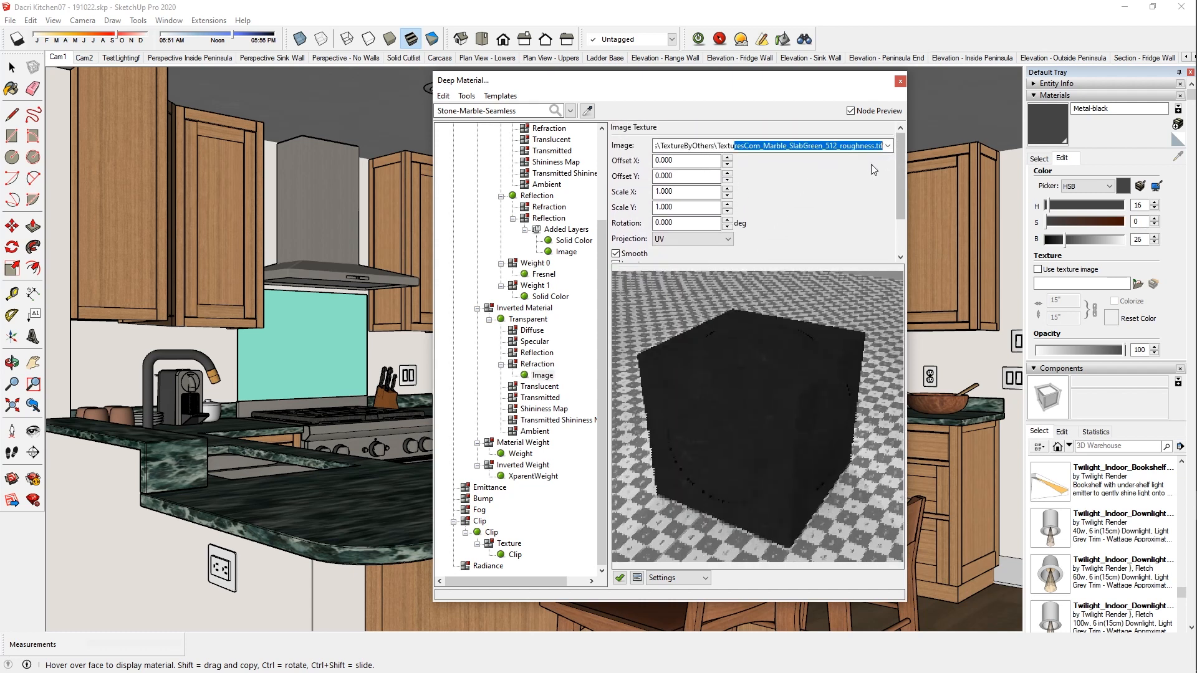
{"action": "left_click", "coordinate": [535, 477]}
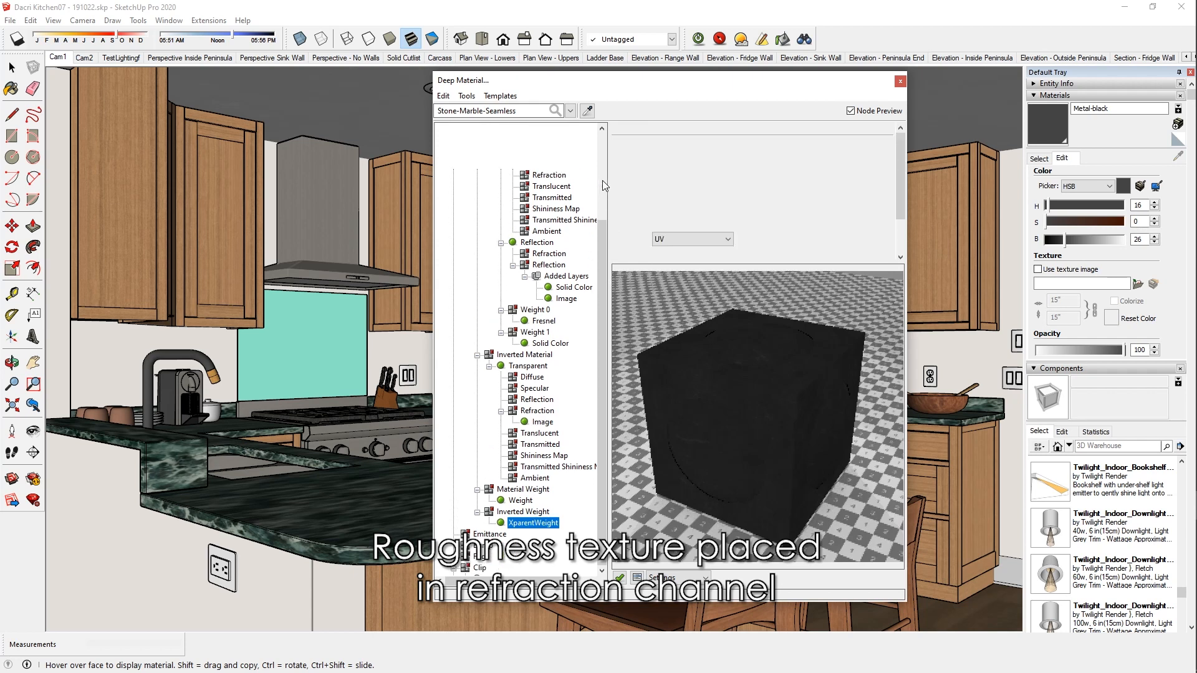
{"action": "left_click", "coordinate": [900, 82]}
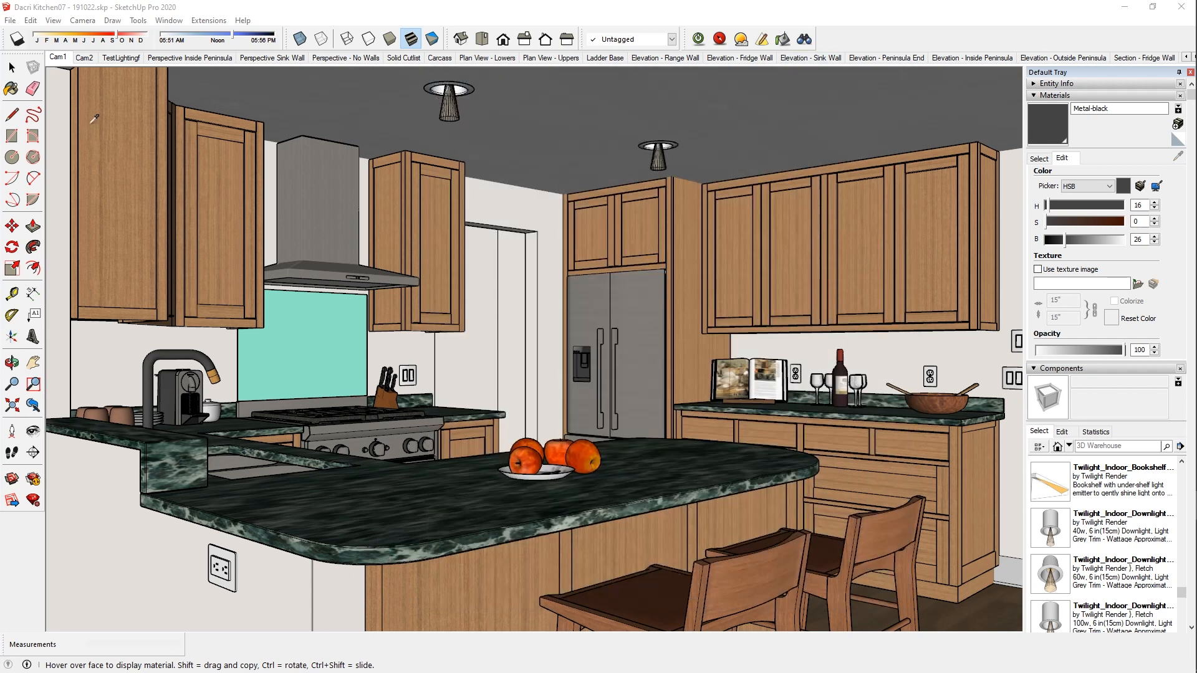
Reopen the Twilight template editor and review the Perfect Reflection and Advanced Reflection templates available for the marble.
{"action": "left_click", "coordinate": [11, 66]}
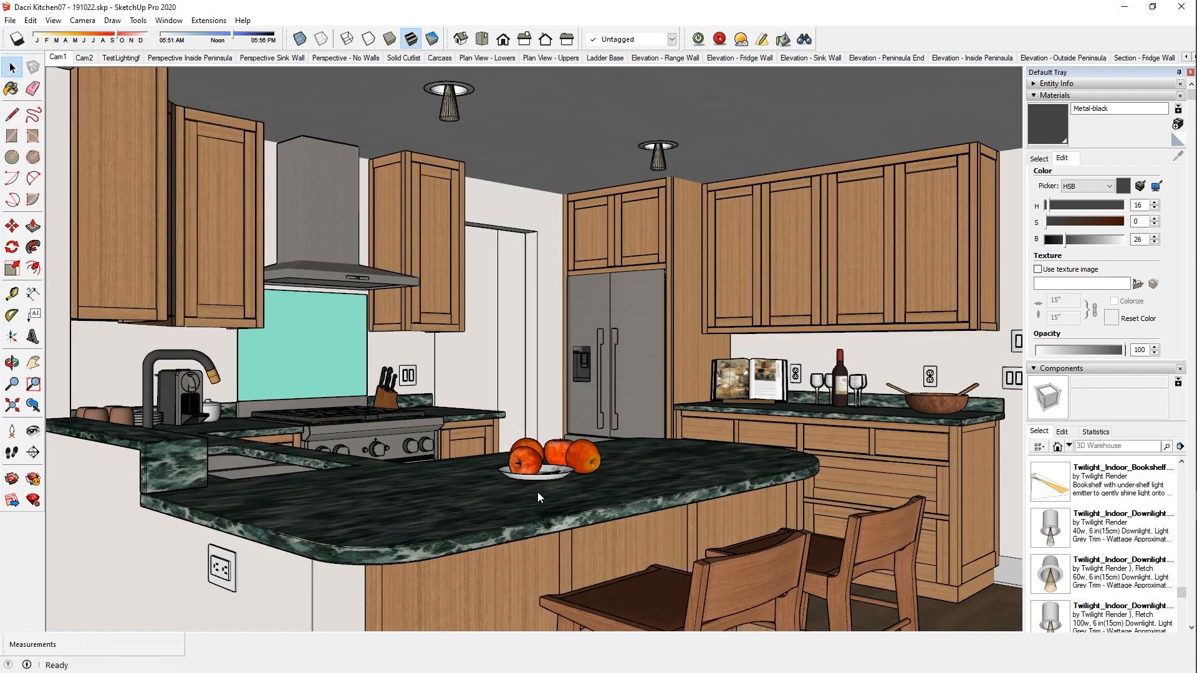
{"action": "left_click", "coordinate": [761, 39]}
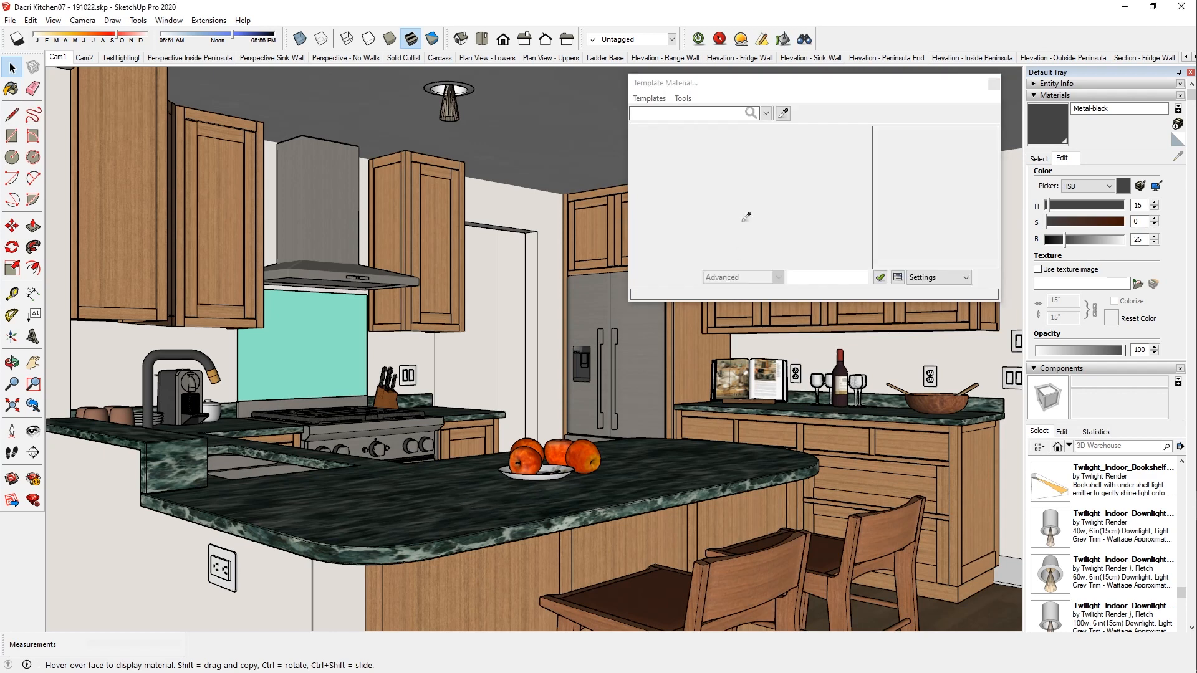
{"action": "left_click", "coordinate": [649, 98]}
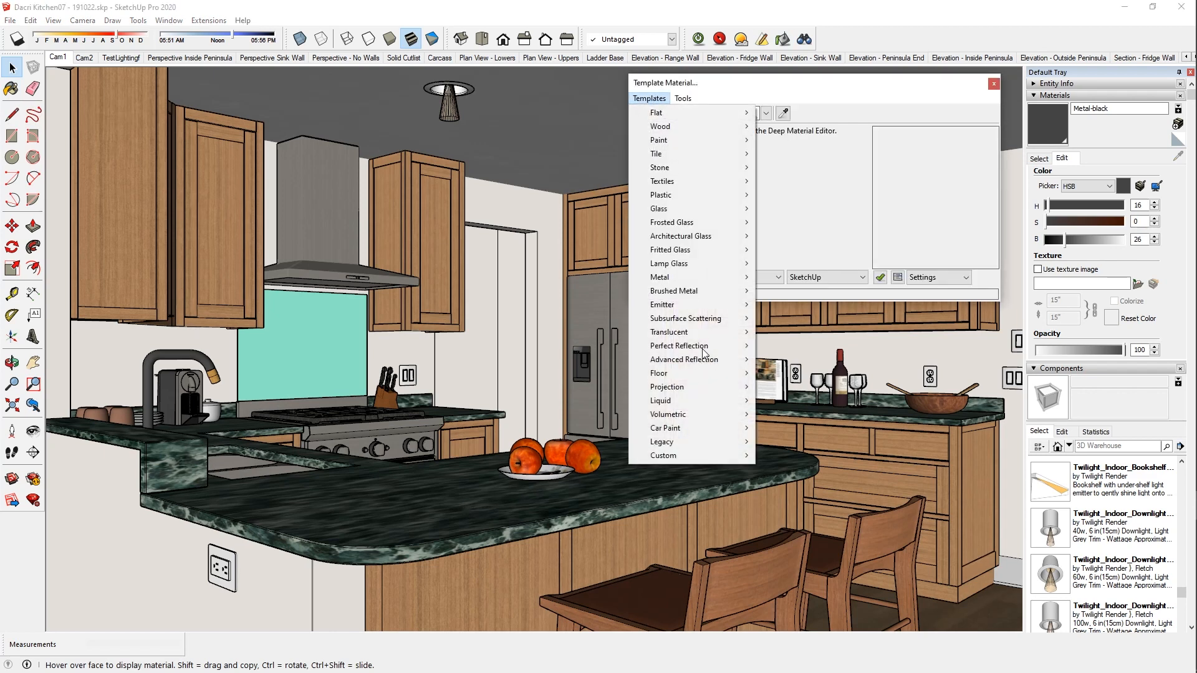
{"action": "mouse_move", "coordinate": [754, 343]}
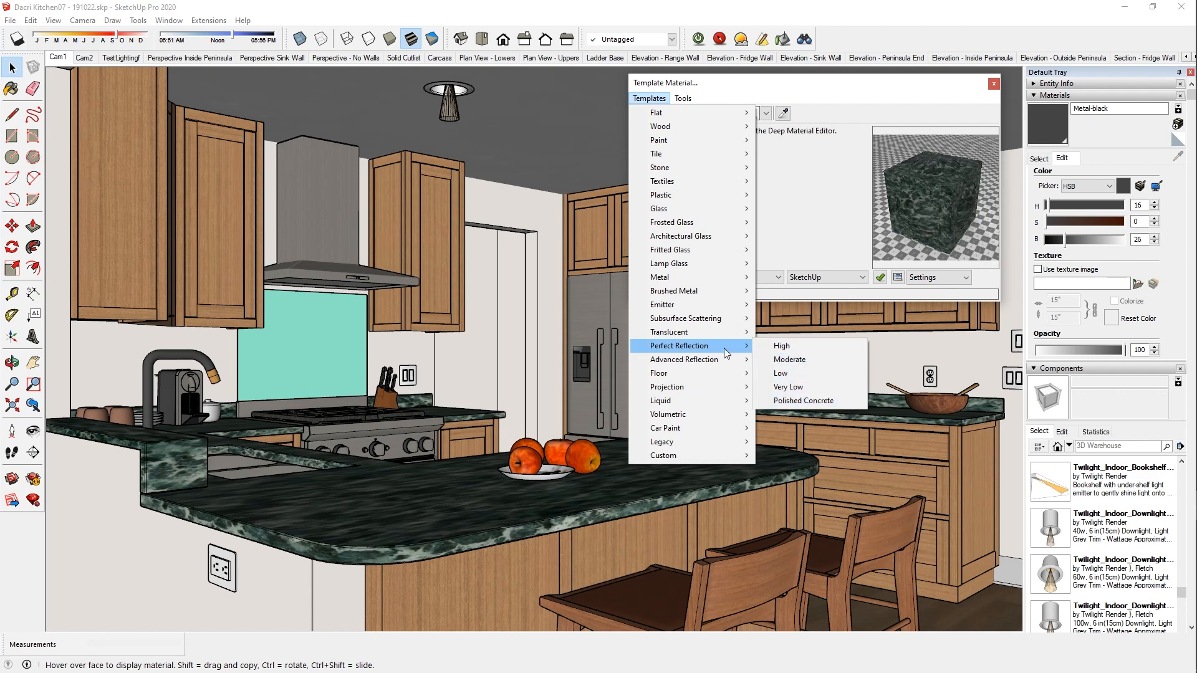
{"action": "mouse_move", "coordinate": [725, 362]}
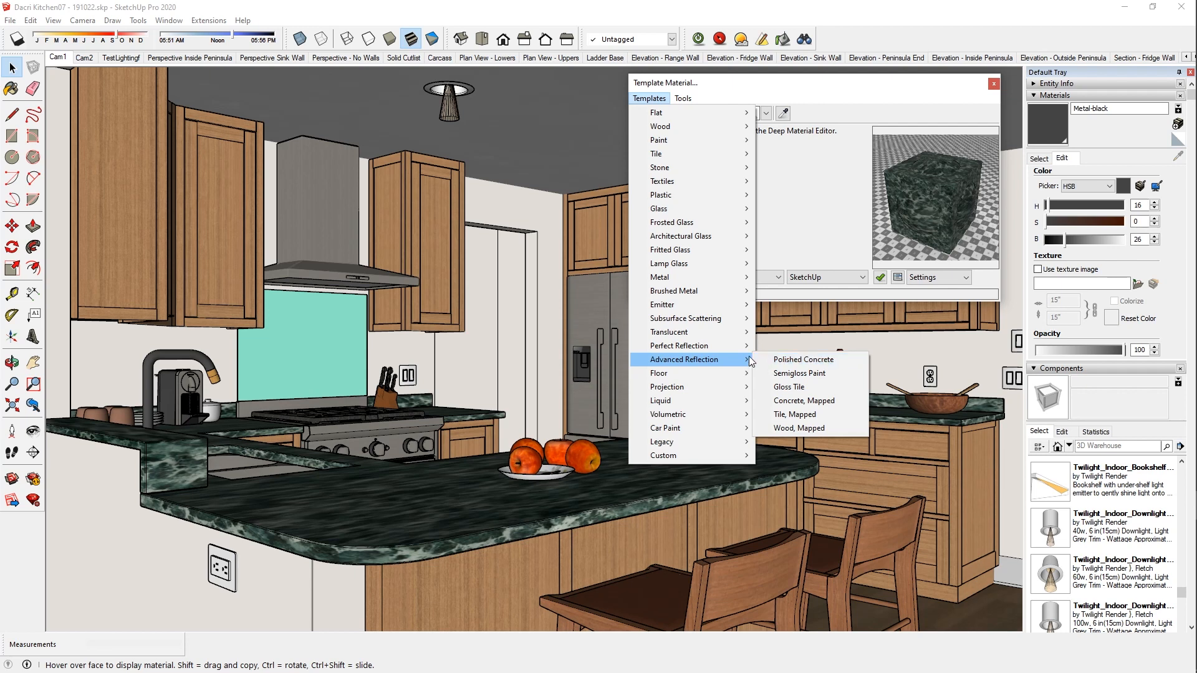
{"action": "left_click", "coordinate": [862, 26]}
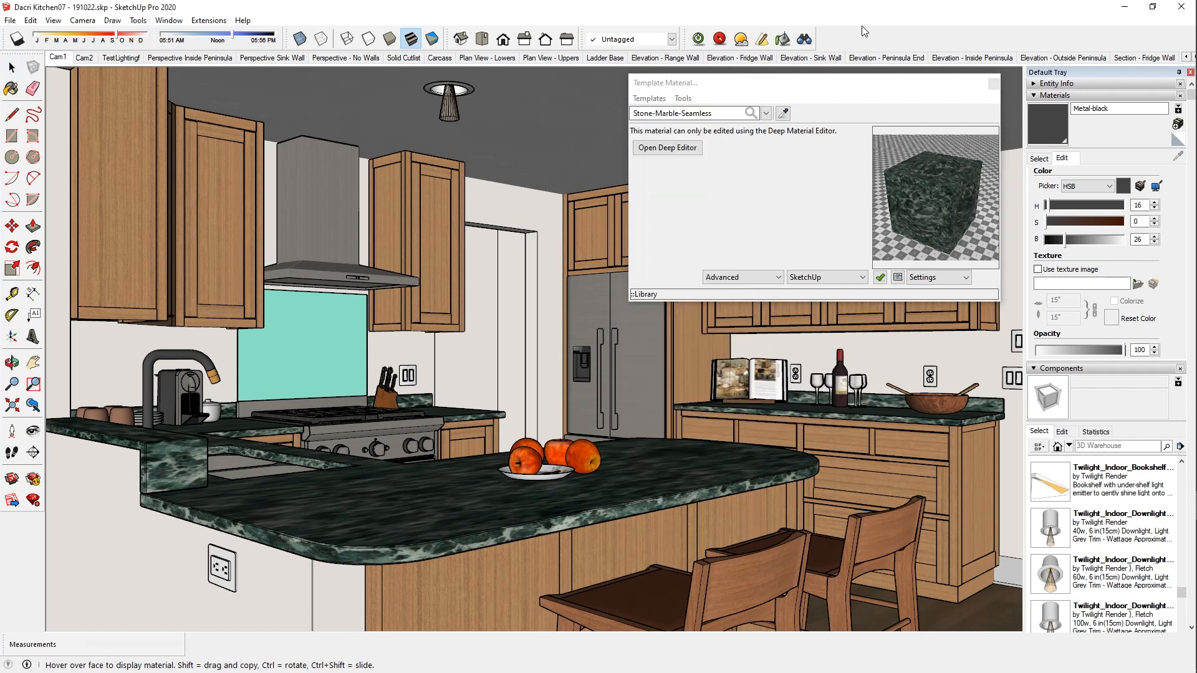
Load the floor's Cherry Blossom material in the template editor and review the Advanced Reflection templates.
{"action": "left_click", "coordinate": [784, 113]}
{"action": "left_click", "coordinate": [983, 619]}
{"action": "left_click", "coordinate": [649, 98]}
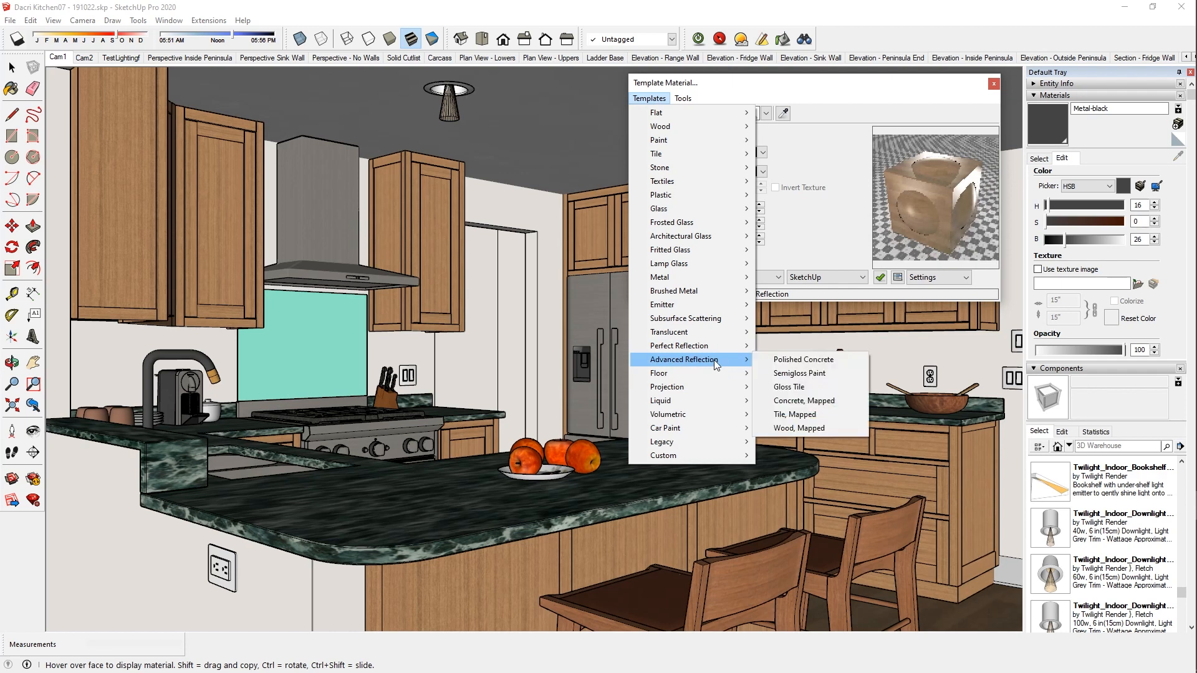
{"action": "left_click", "coordinate": [864, 89]}
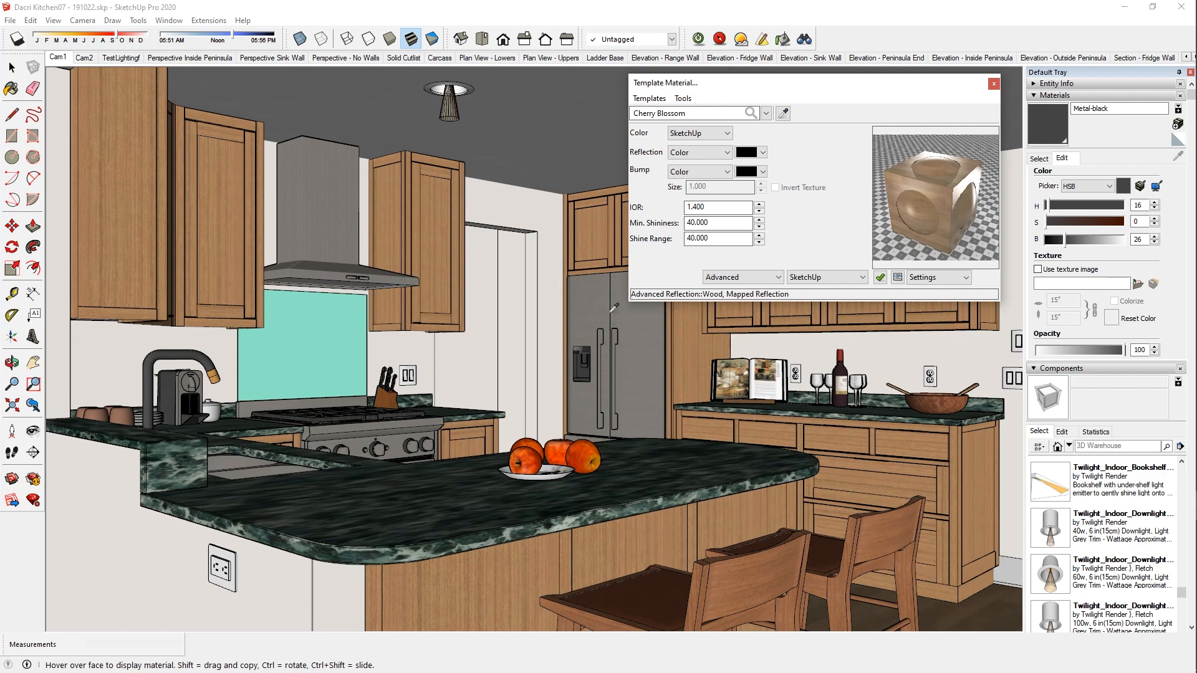
Sample the refrigerator's Alum material, give it the Metal Tin template and check its Shininess setting.
{"action": "left_click", "coordinate": [781, 111]}
{"action": "left_click", "coordinate": [648, 327]}
{"action": "left_click", "coordinate": [647, 98]}
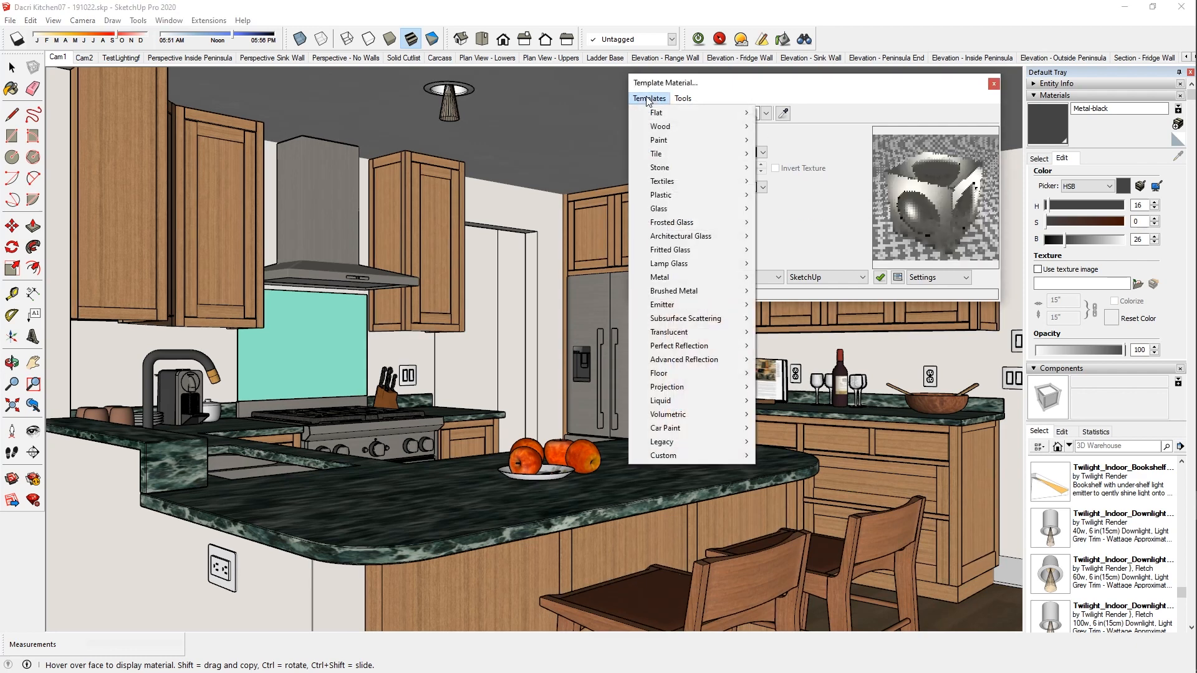
{"action": "mouse_move", "coordinate": [685, 276]}
{"action": "left_click", "coordinate": [778, 332]}
{"action": "left_click_drag", "start_coordinate": [697, 206], "coordinate": [668, 223]}
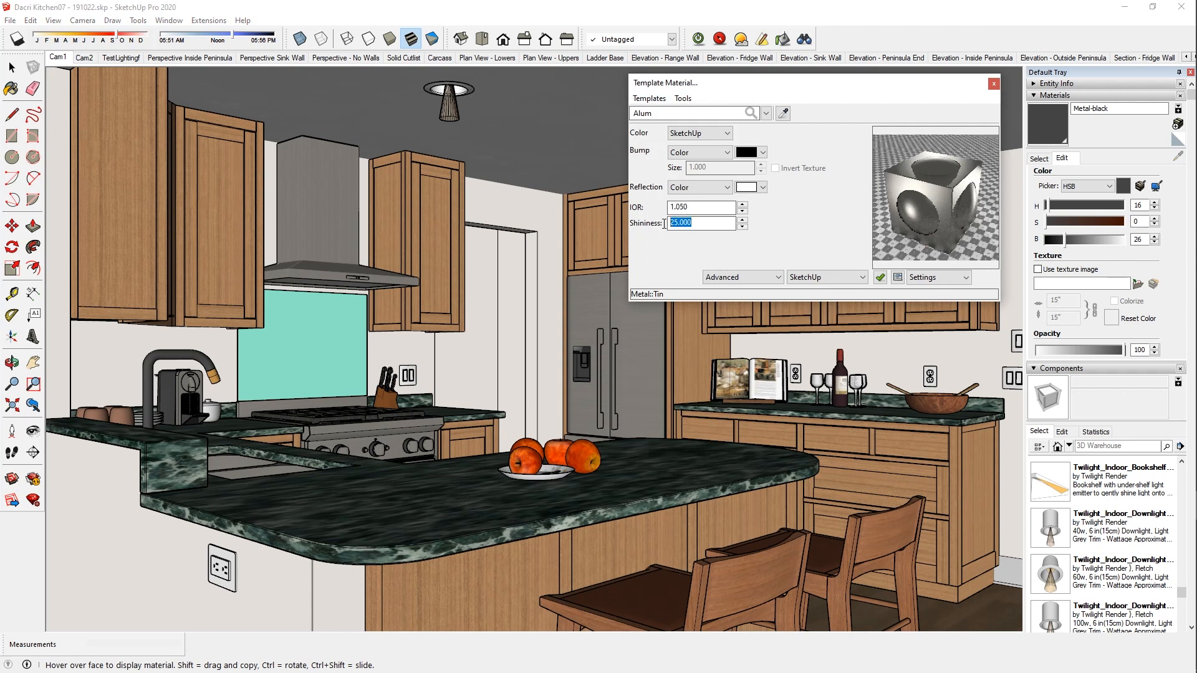
Sample the Apple material from the fruit on the island and inspect its Min. Shininess setting.
{"action": "mouse_move", "coordinate": [328, 231]}
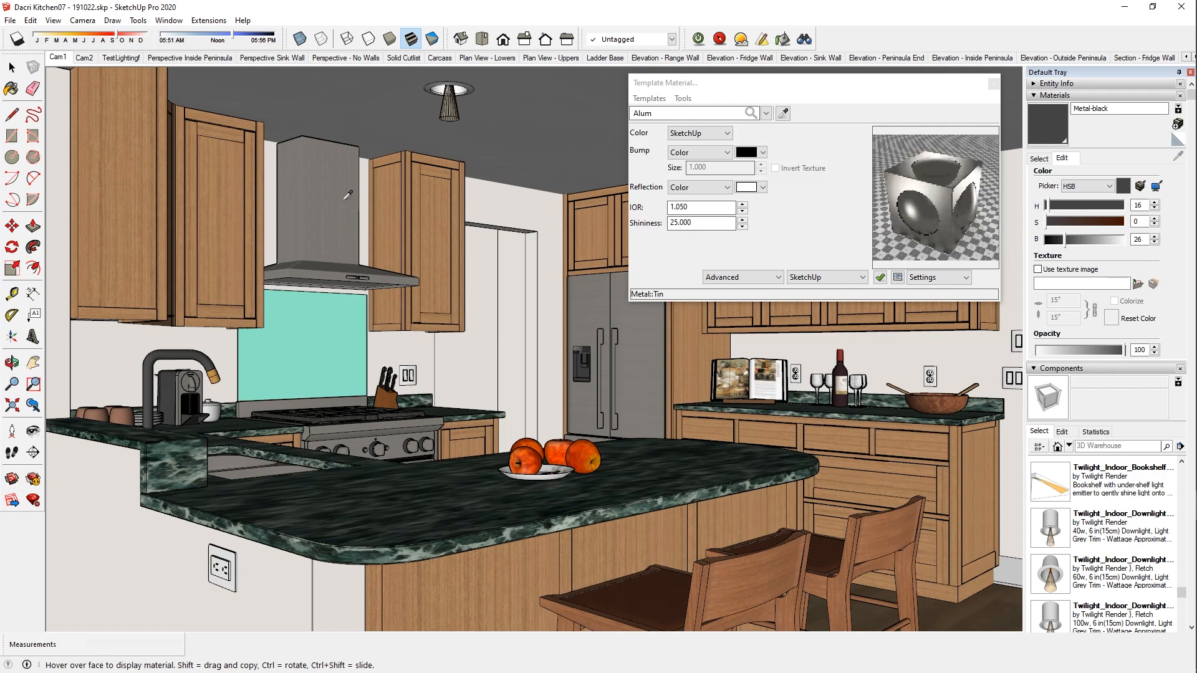
{"action": "left_click", "coordinate": [582, 450]}
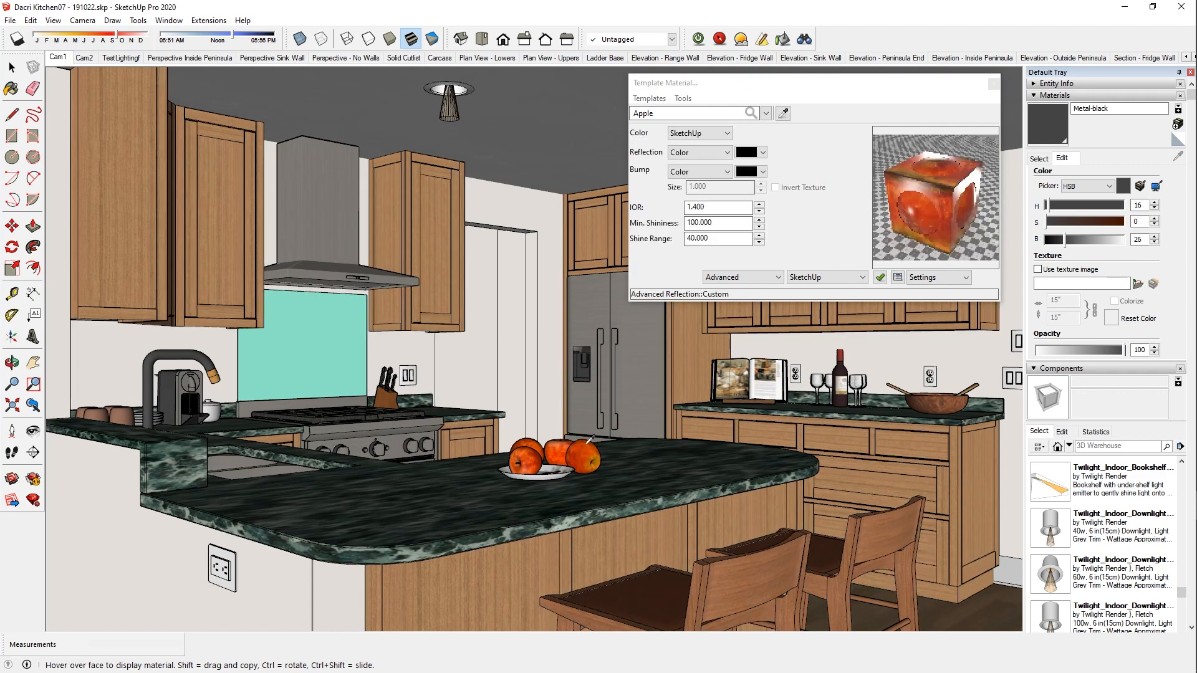
{"action": "left_click", "coordinate": [726, 220]}
{"action": "left_click_drag", "start_coordinate": [725, 219], "coordinate": [666, 225]}
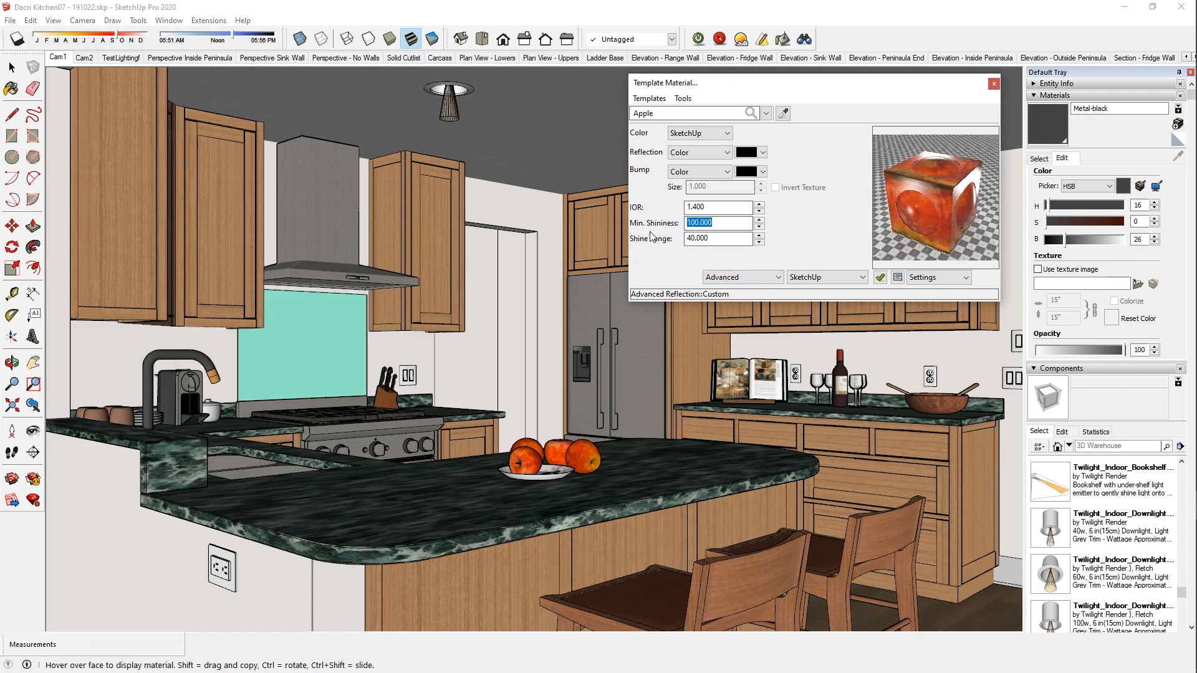
Sample the fruit plate's material and review the Tile templates available for it.
{"action": "left_click", "coordinate": [559, 467]}
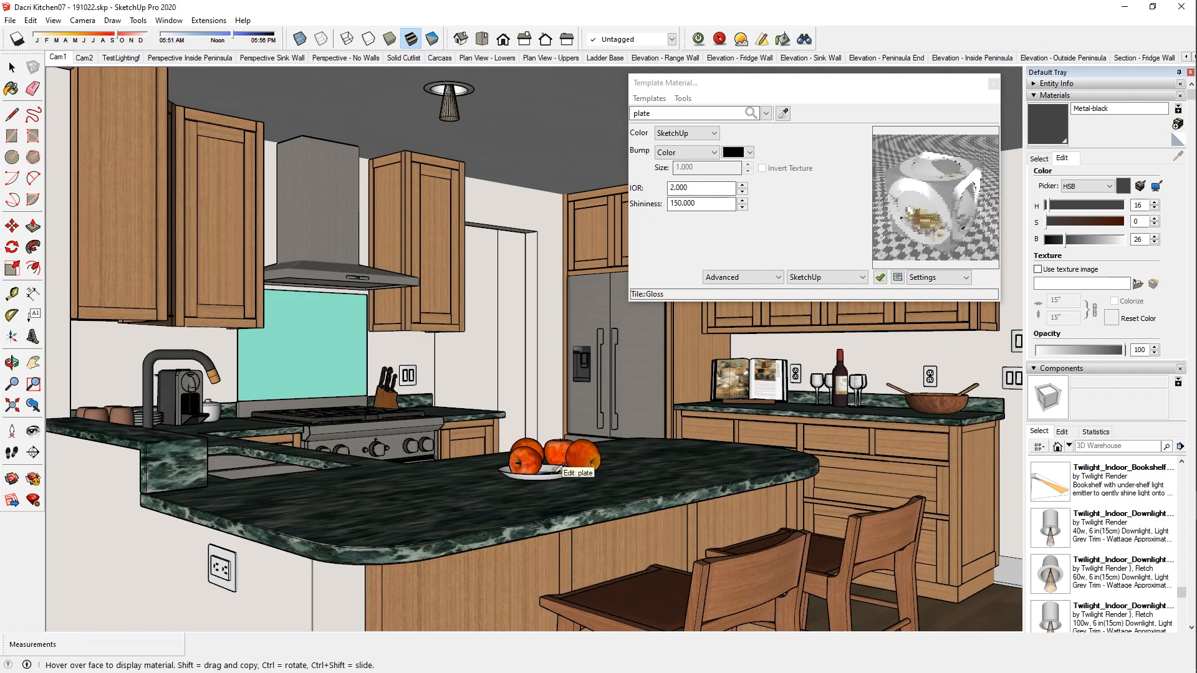
{"action": "left_click", "coordinate": [649, 98]}
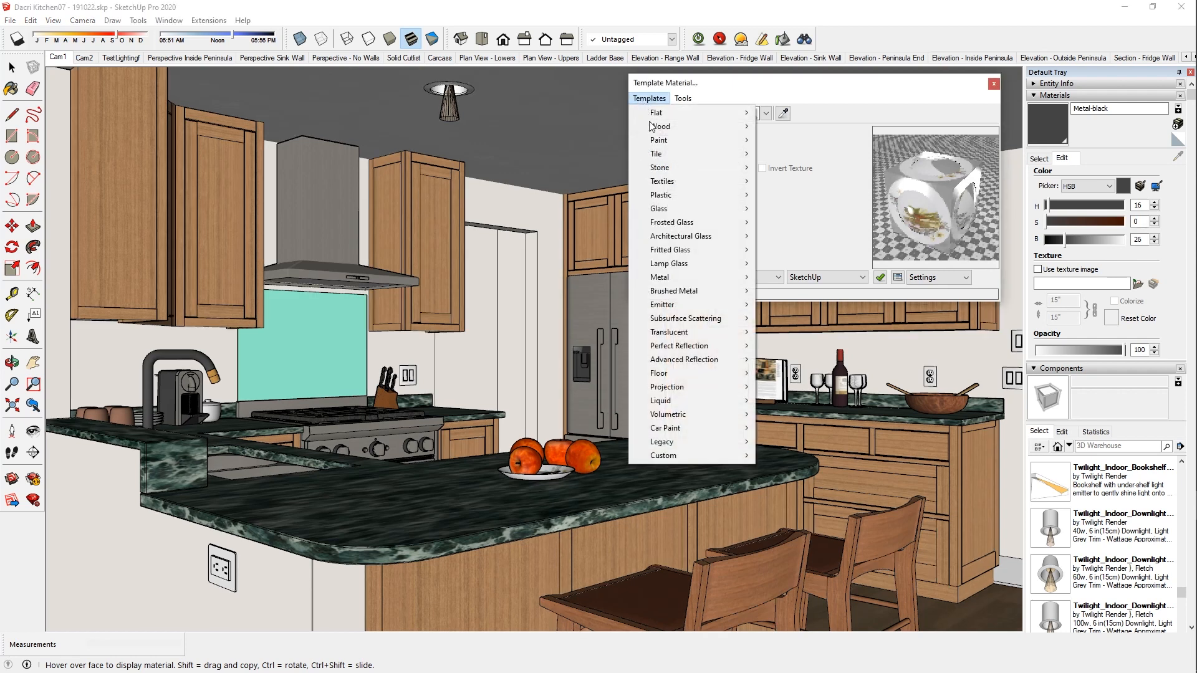
{"action": "mouse_move", "coordinate": [667, 154]}
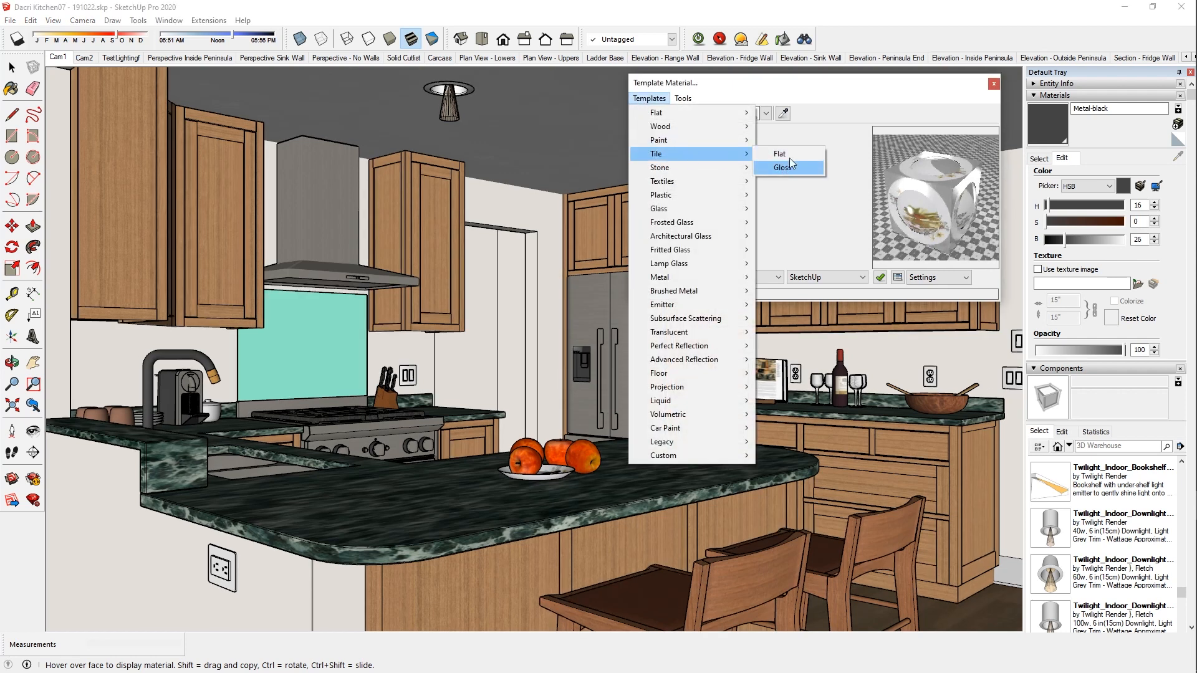
{"action": "left_click", "coordinate": [866, 93]}
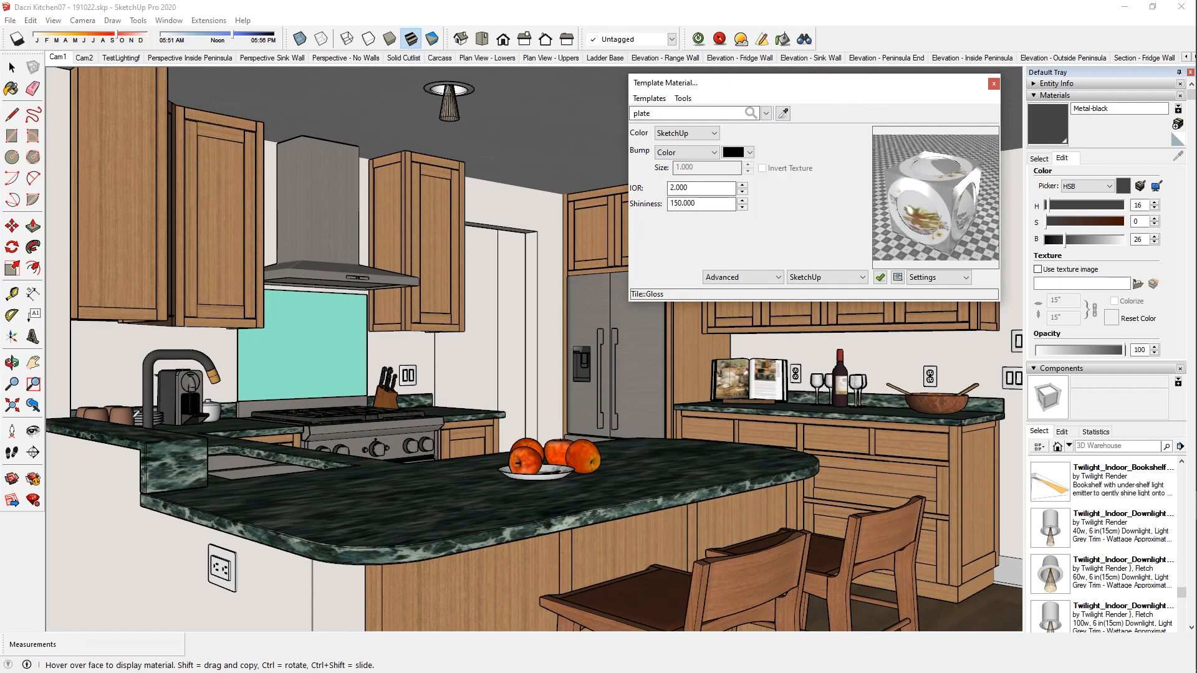
Sample Material 3 from the mugs beside the coffee maker and give it the Advanced Reflection Gloss Tile template.
{"action": "left_click", "coordinate": [134, 418]}
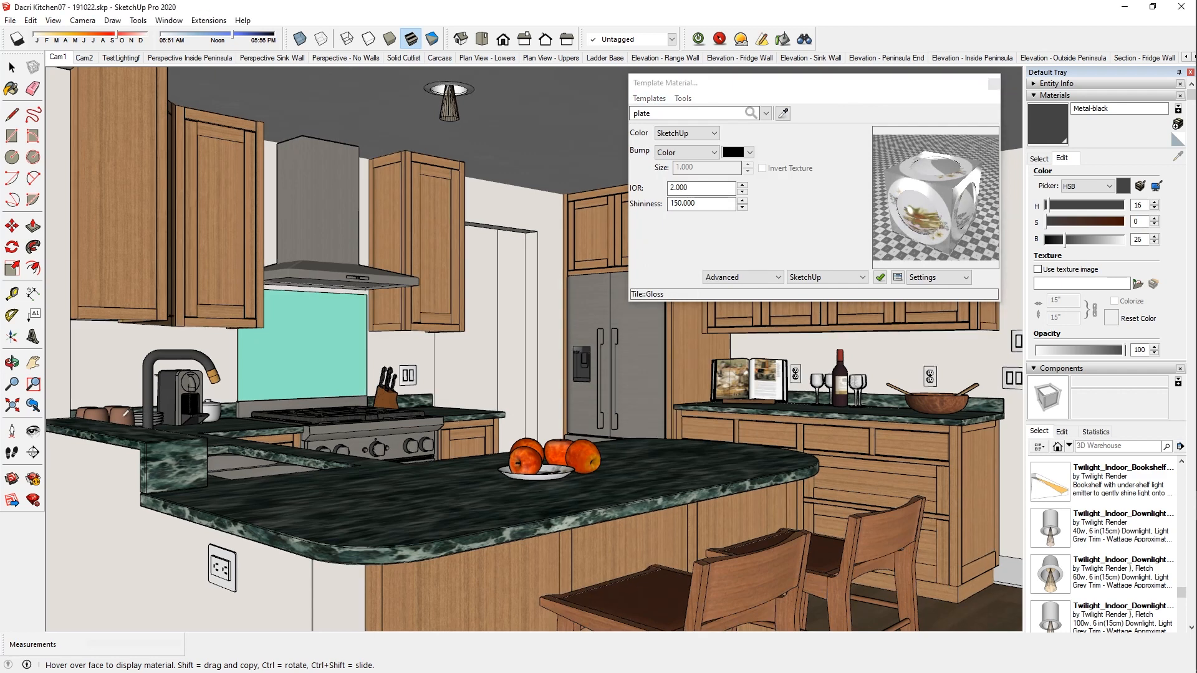
{"action": "left_click", "coordinate": [648, 98]}
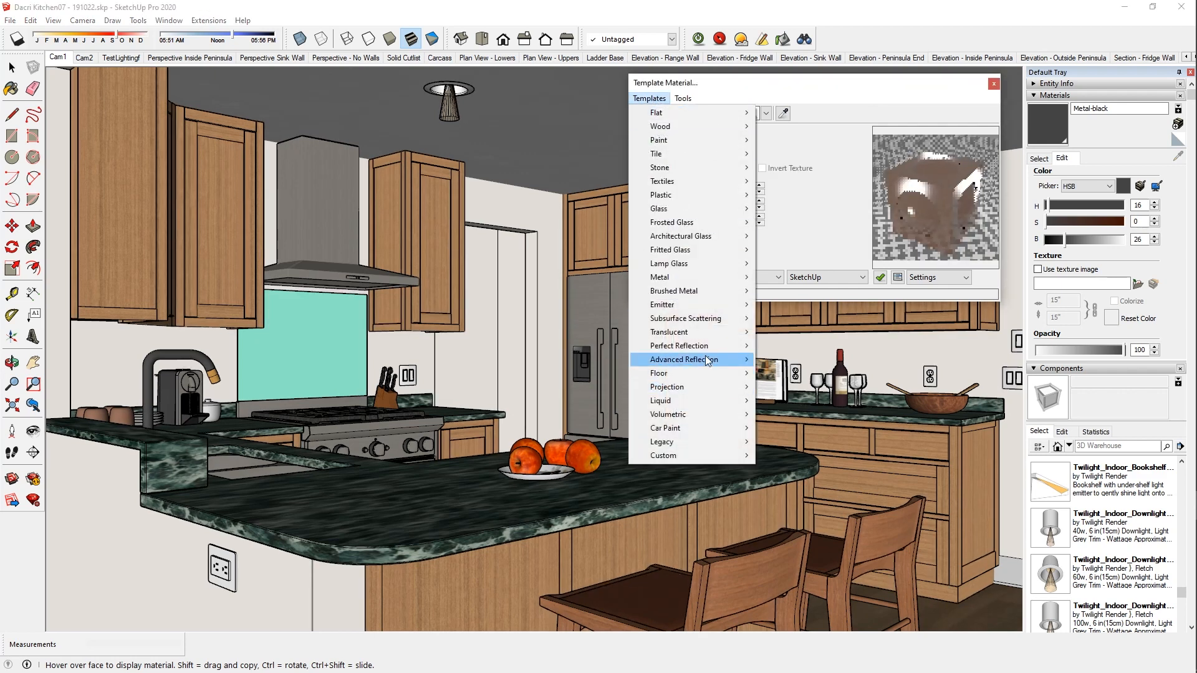
{"action": "mouse_move", "coordinate": [710, 359]}
{"action": "left_click", "coordinate": [780, 387]}
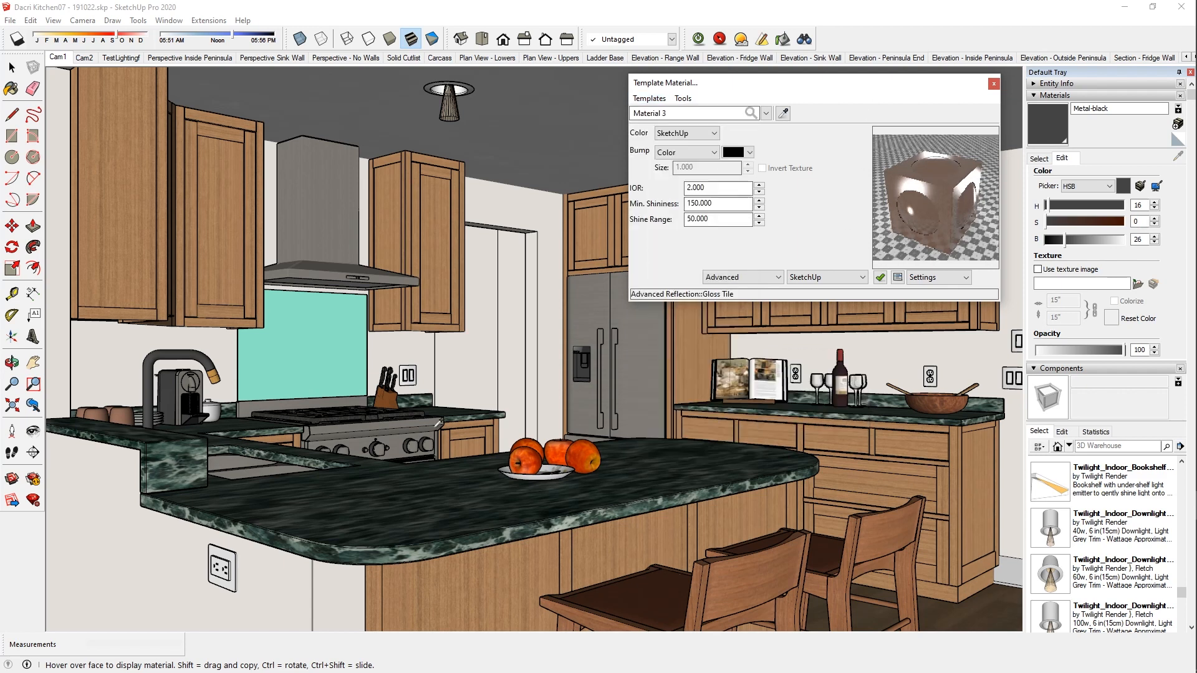
Sample the wooden bowl's Burbinga burl material and give it the Wood Gloss template.
{"action": "left_click", "coordinate": [928, 402]}
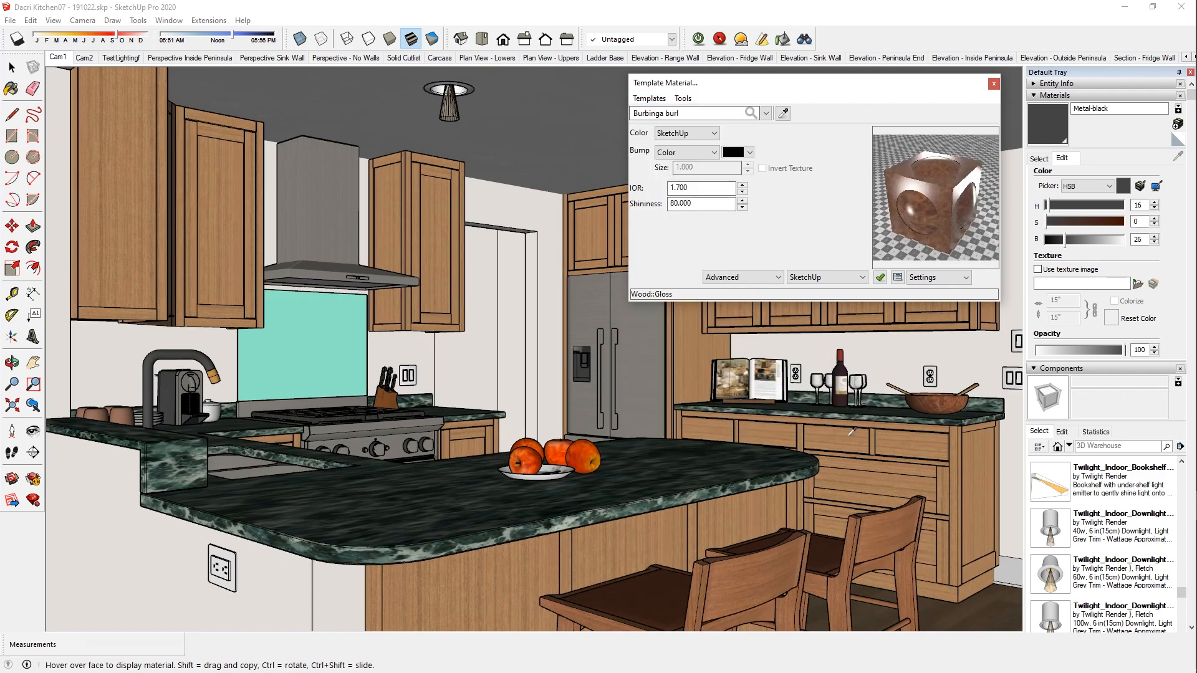
{"action": "left_click", "coordinate": [657, 98]}
{"action": "mouse_move", "coordinate": [671, 124]}
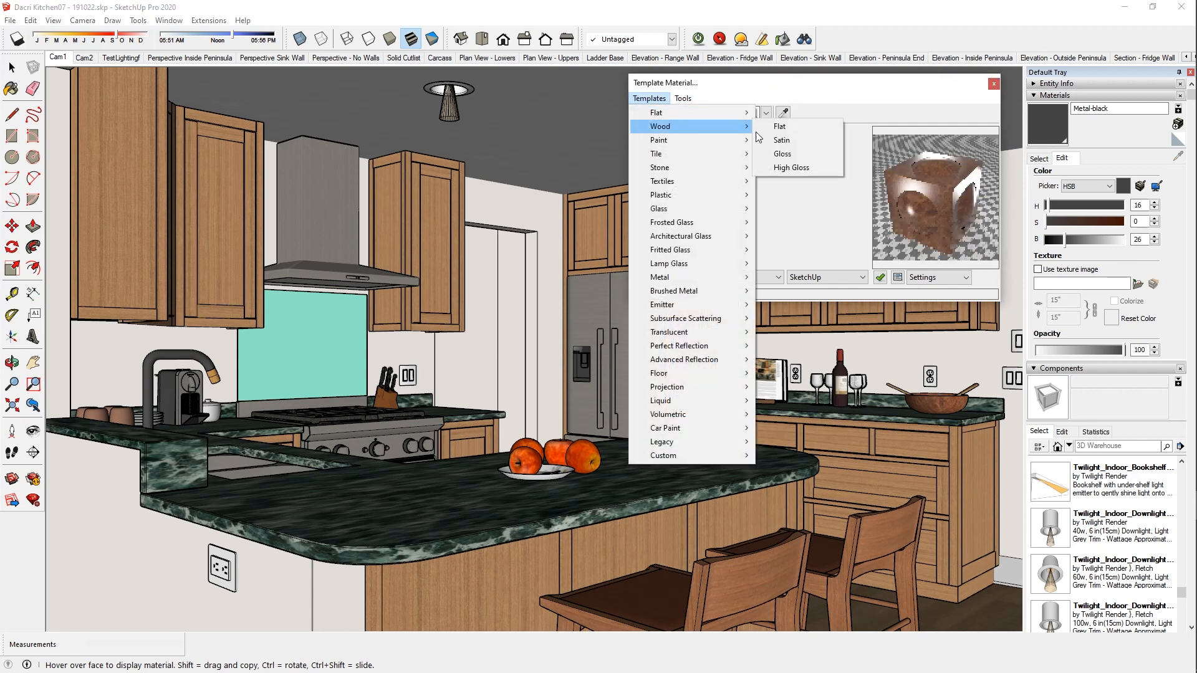
{"action": "left_click", "coordinate": [784, 156]}
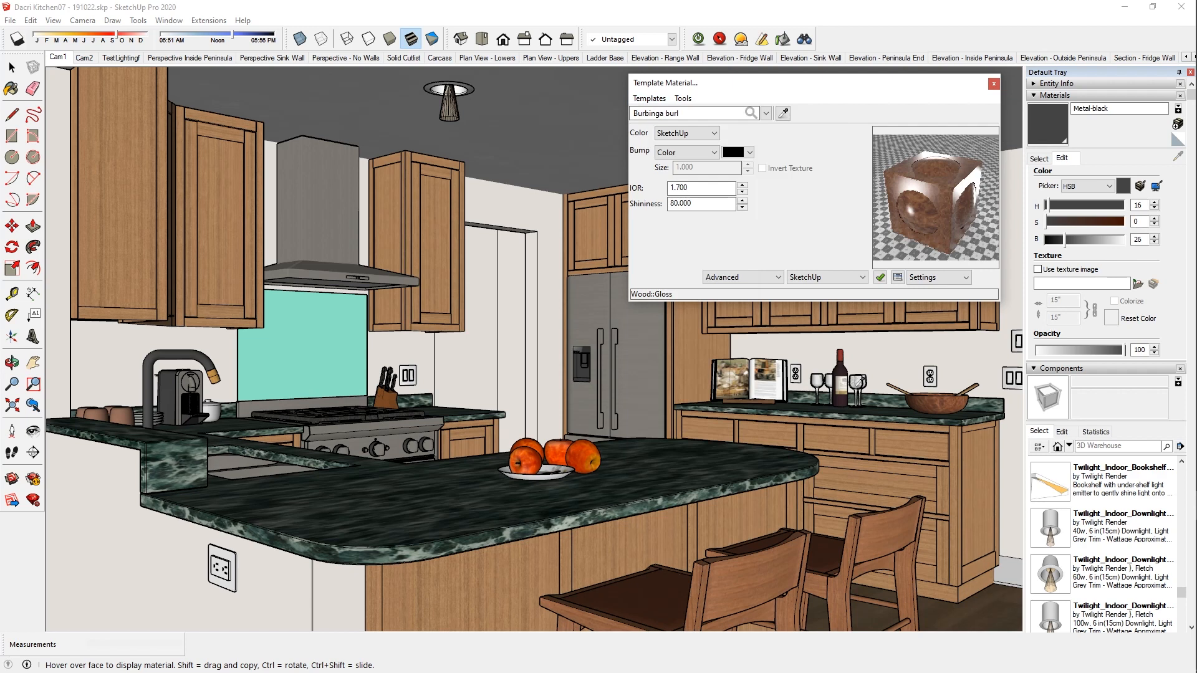
Sample the wine glass material and give it the Glass Flint template.
{"action": "left_click", "coordinate": [856, 386]}
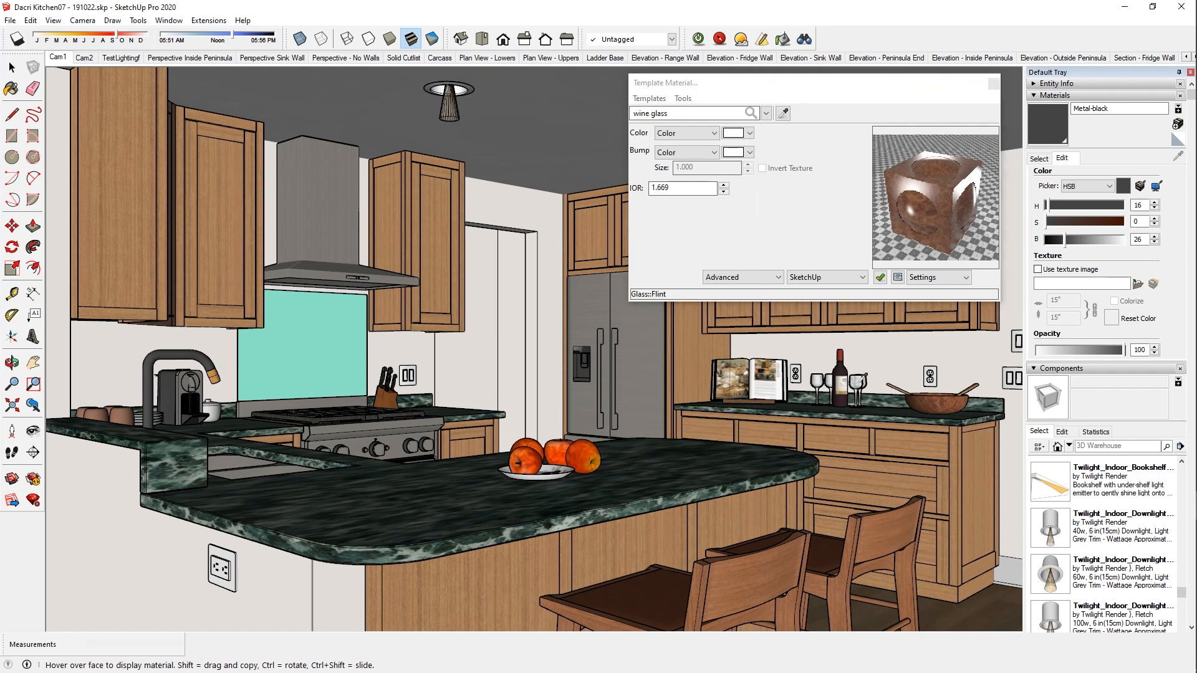
{"action": "left_click", "coordinate": [649, 98]}
{"action": "mouse_move", "coordinate": [682, 209]}
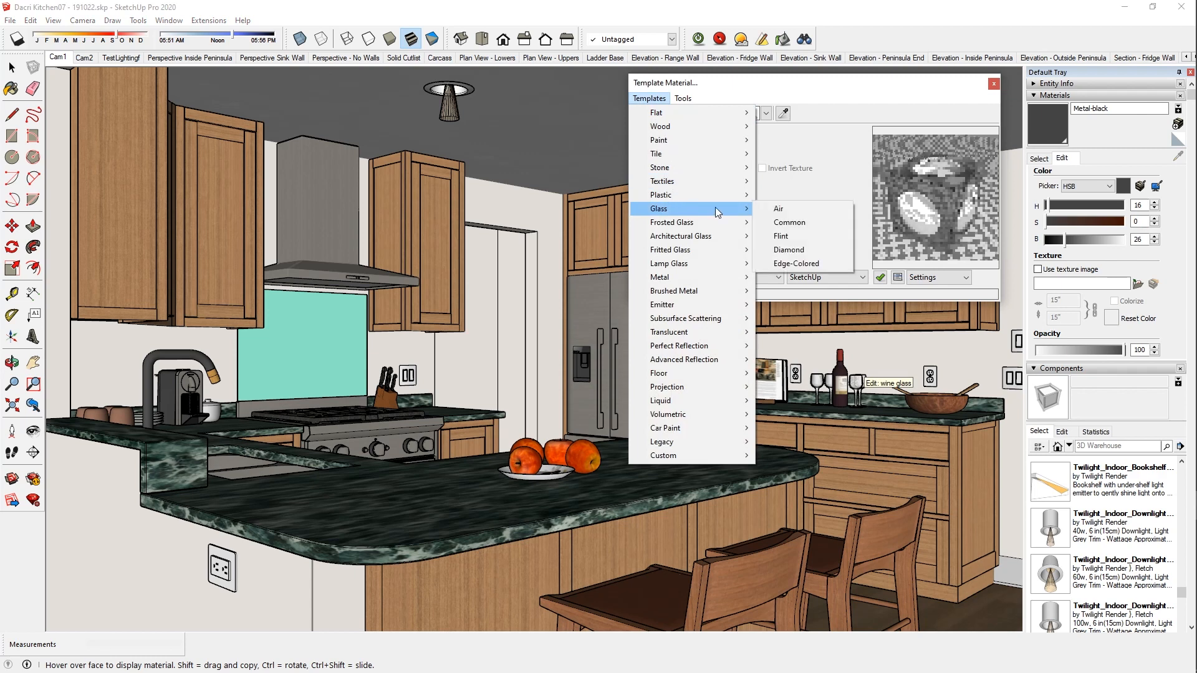
{"action": "left_click", "coordinate": [781, 236]}
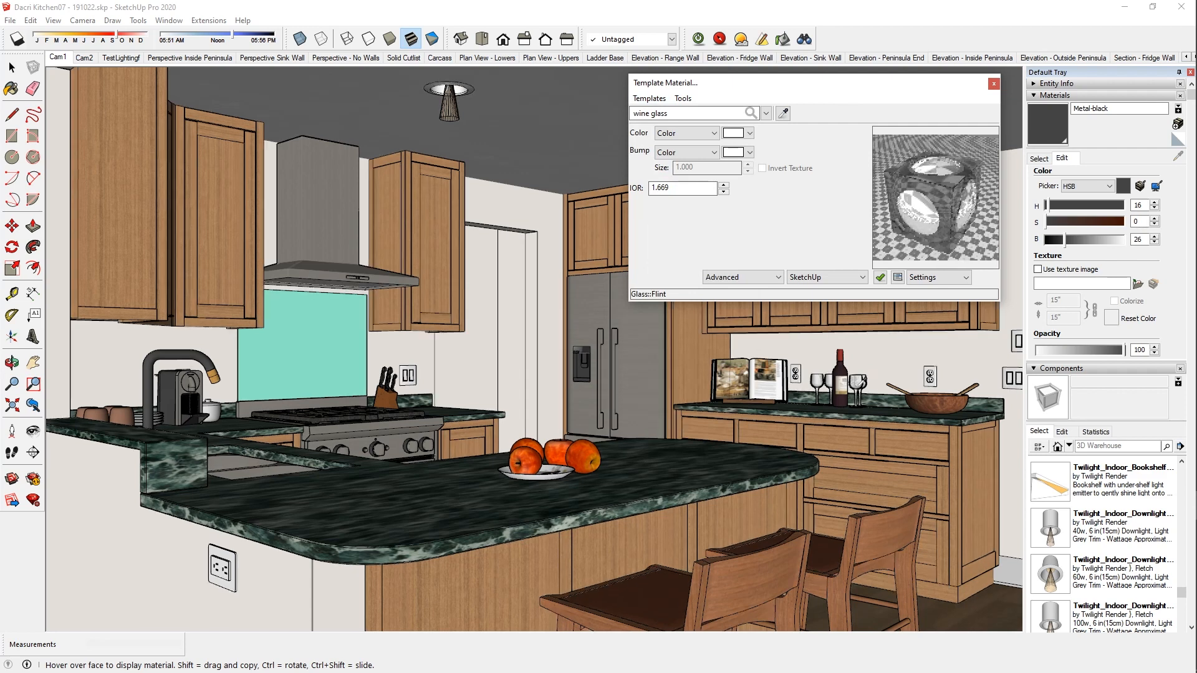
Select the wine bottle and glasses group and examine how the glasses are modelled up close.
{"action": "key", "text": "space"}
{"action": "left_click", "coordinate": [858, 394]}
{"action": "scroll", "coordinate": [858, 393], "scroll_direction": "up", "scroll_amount": 2}
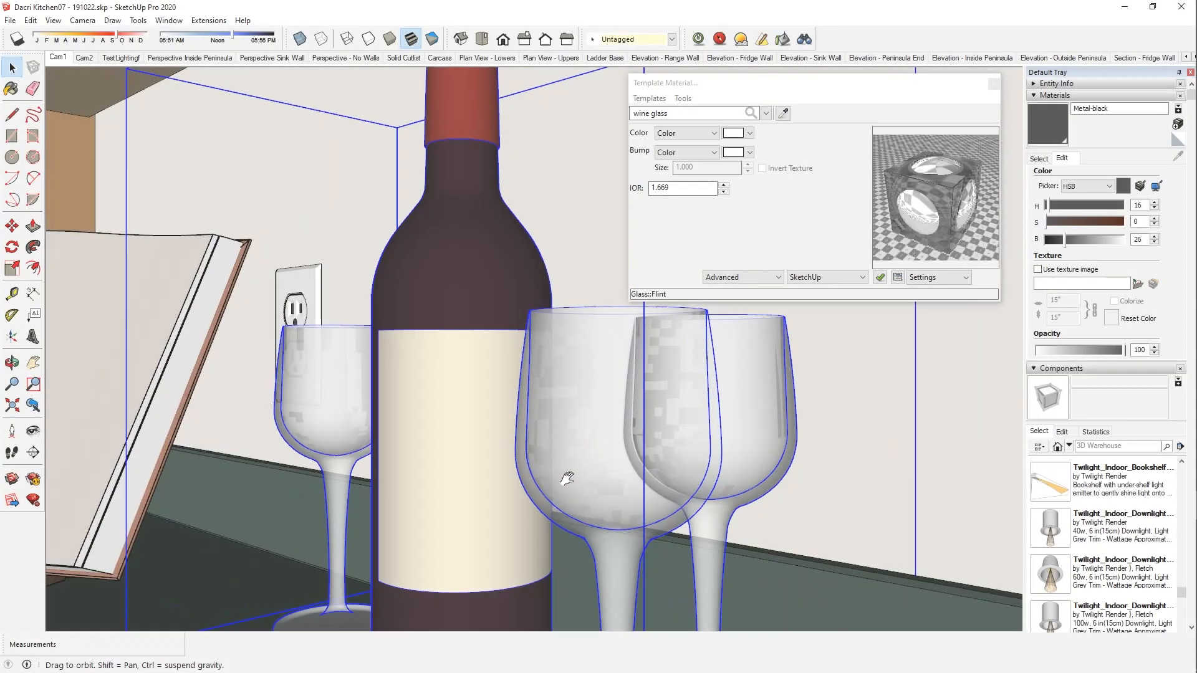
{"action": "left_click_drag", "start_coordinate": [567, 478], "coordinate": [571, 518]}
{"action": "key", "text": "space"}
Sample the wall paint and the cookbook's right page1 material, and review the available Paint templates.
{"action": "left_click", "coordinate": [788, 43]}
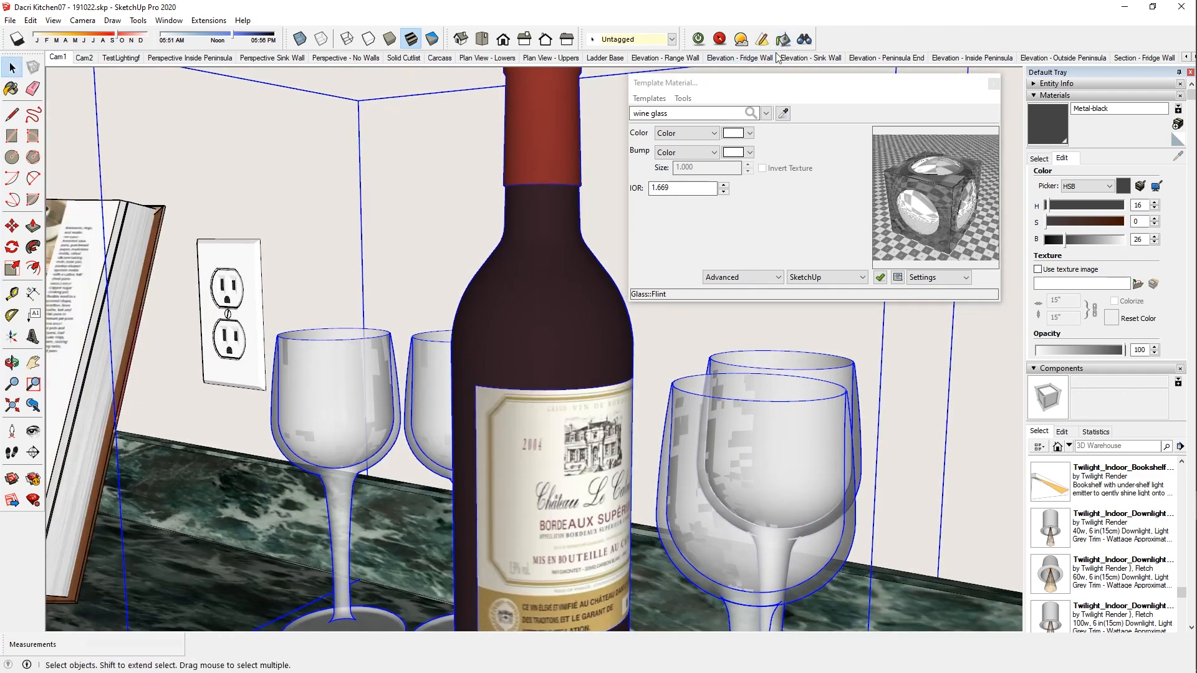
{"action": "left_click", "coordinate": [570, 307]}
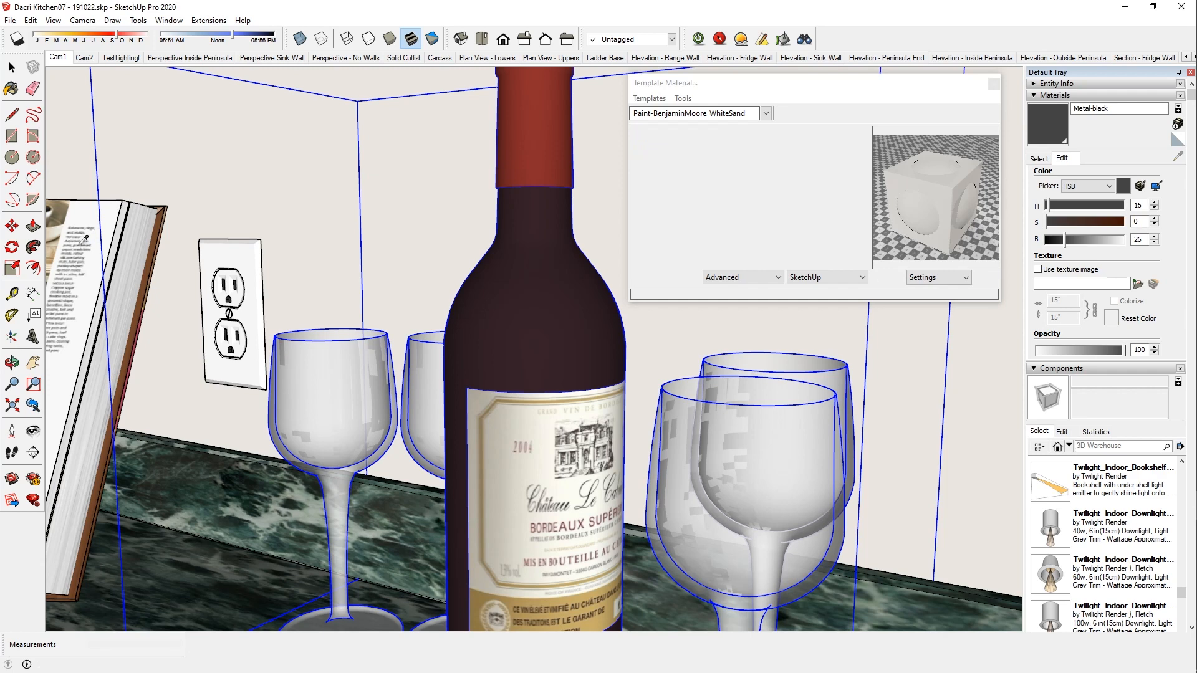
{"action": "left_click", "coordinate": [81, 241]}
{"action": "middle_click_drag", "start_coordinate": [336, 253], "coordinate": [497, 241], "text": "shift"}
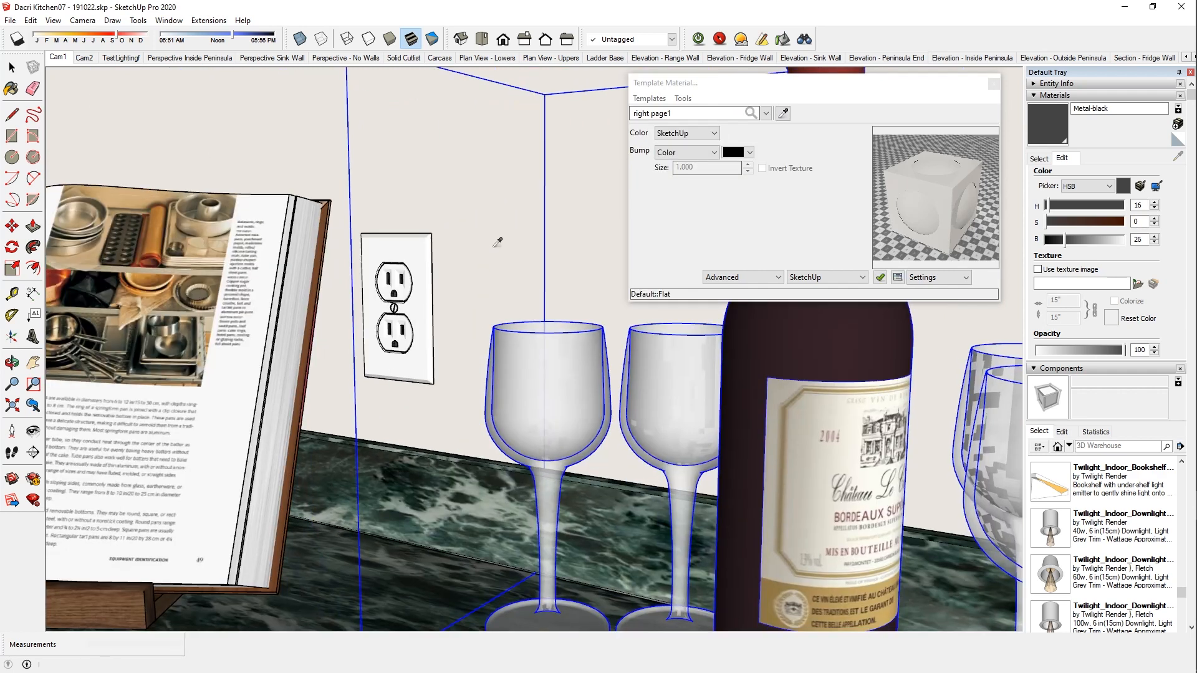
{"action": "scroll", "coordinate": [492, 241], "scroll_direction": "down", "scroll_amount": 2}
{"action": "left_click", "coordinate": [12, 68]}
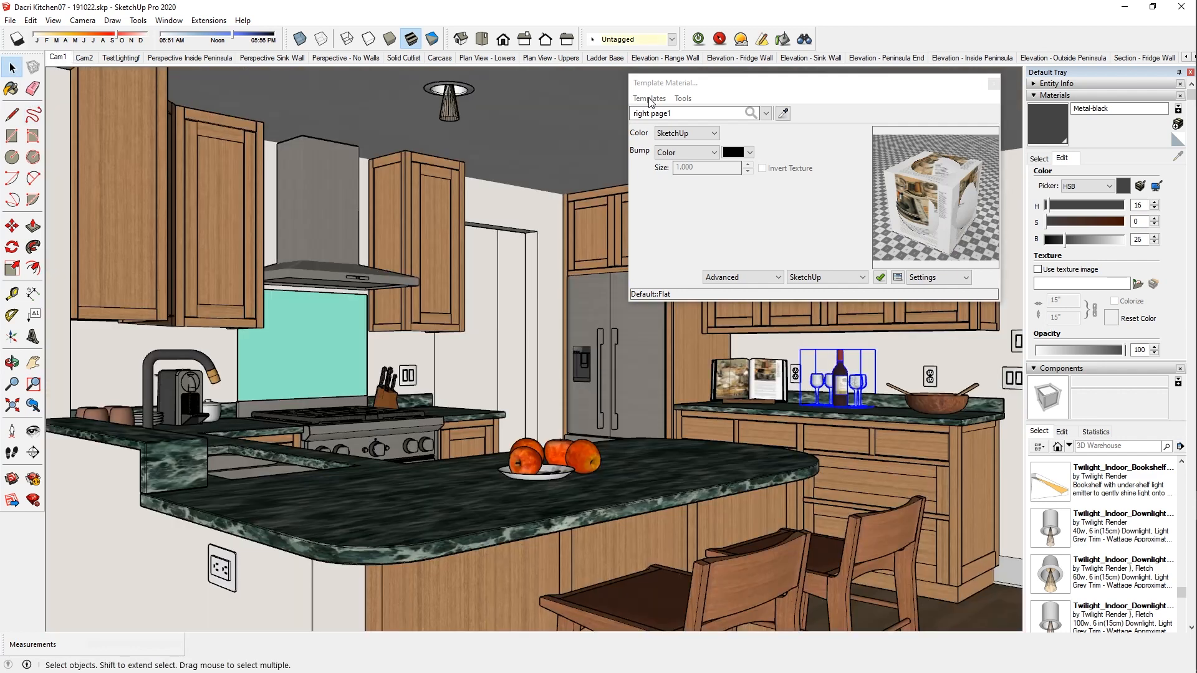
{"action": "left_click", "coordinate": [649, 100]}
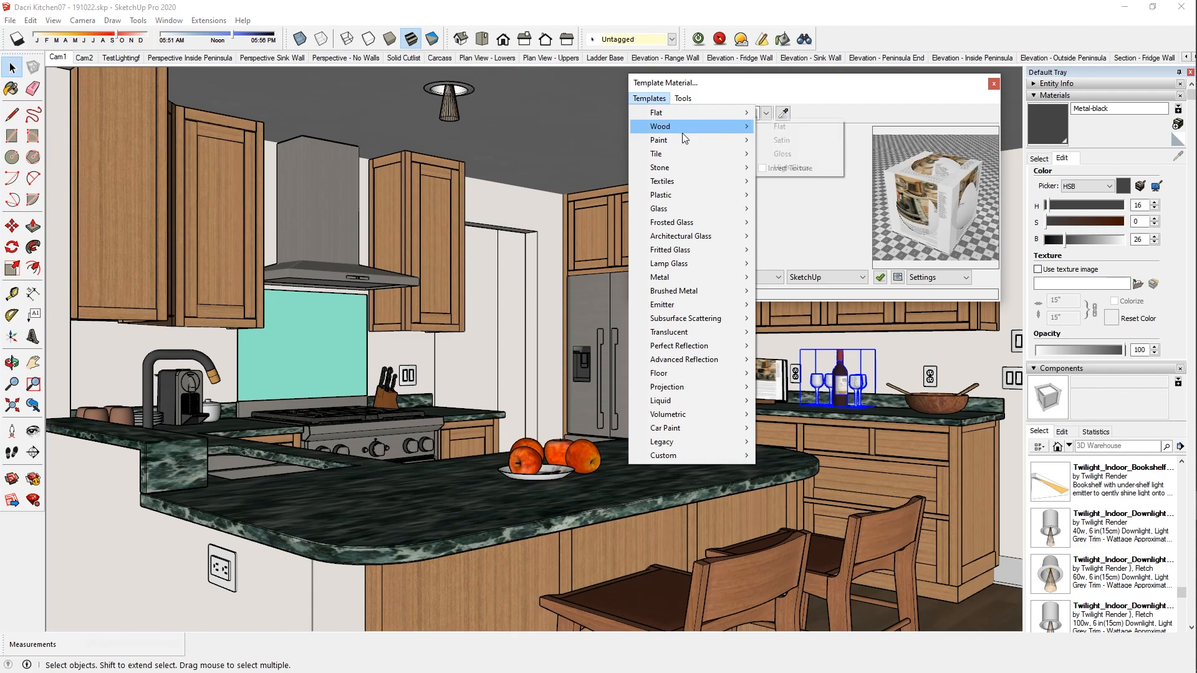
{"action": "mouse_move", "coordinate": [699, 145]}
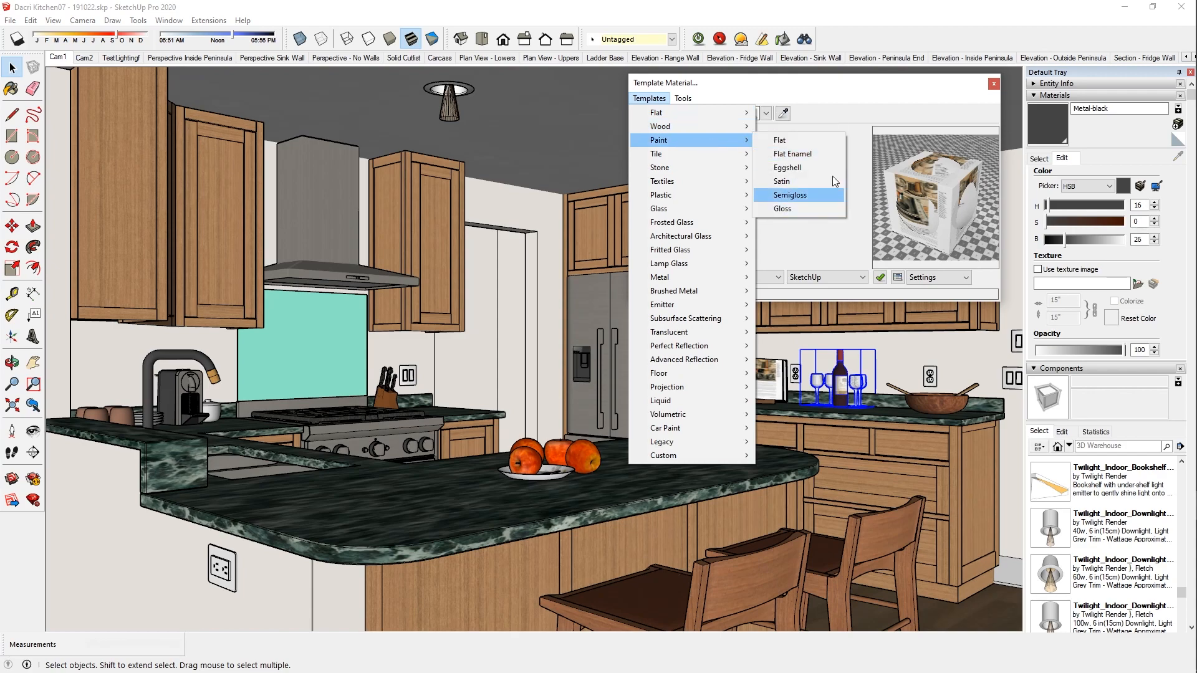
Close the Twilight template editor, switch to the Cam2 scene and open the file commands.
{"action": "left_click", "coordinate": [875, 86]}
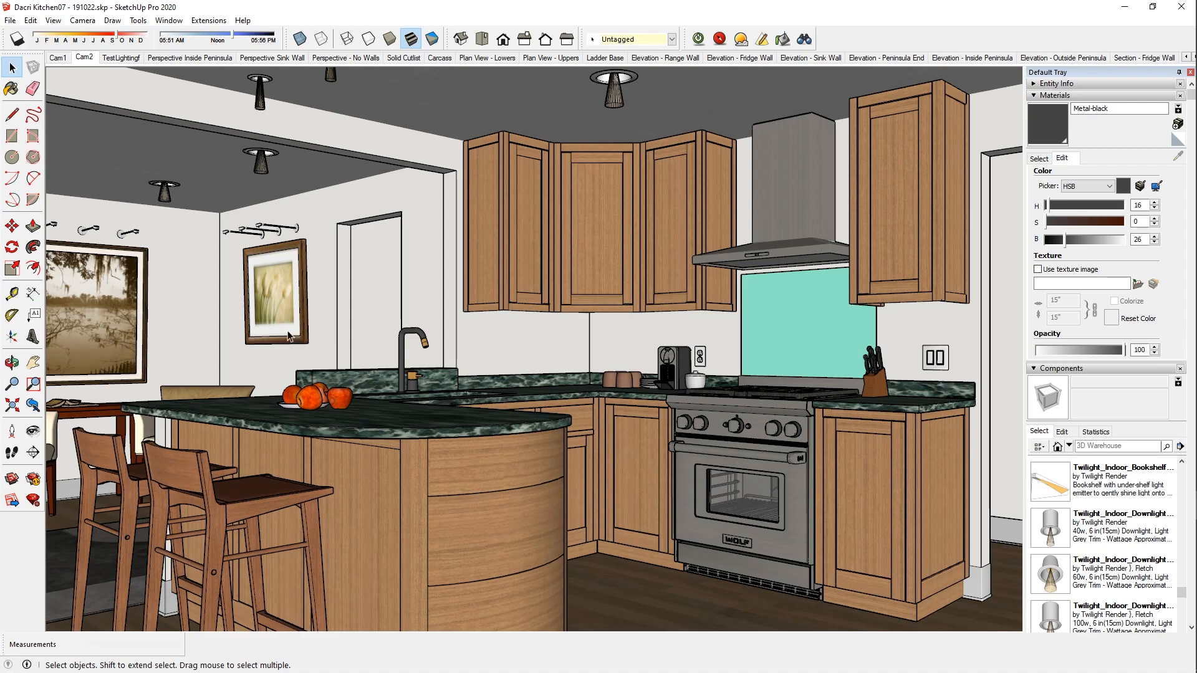
{"action": "left_click", "coordinate": [10, 20]}
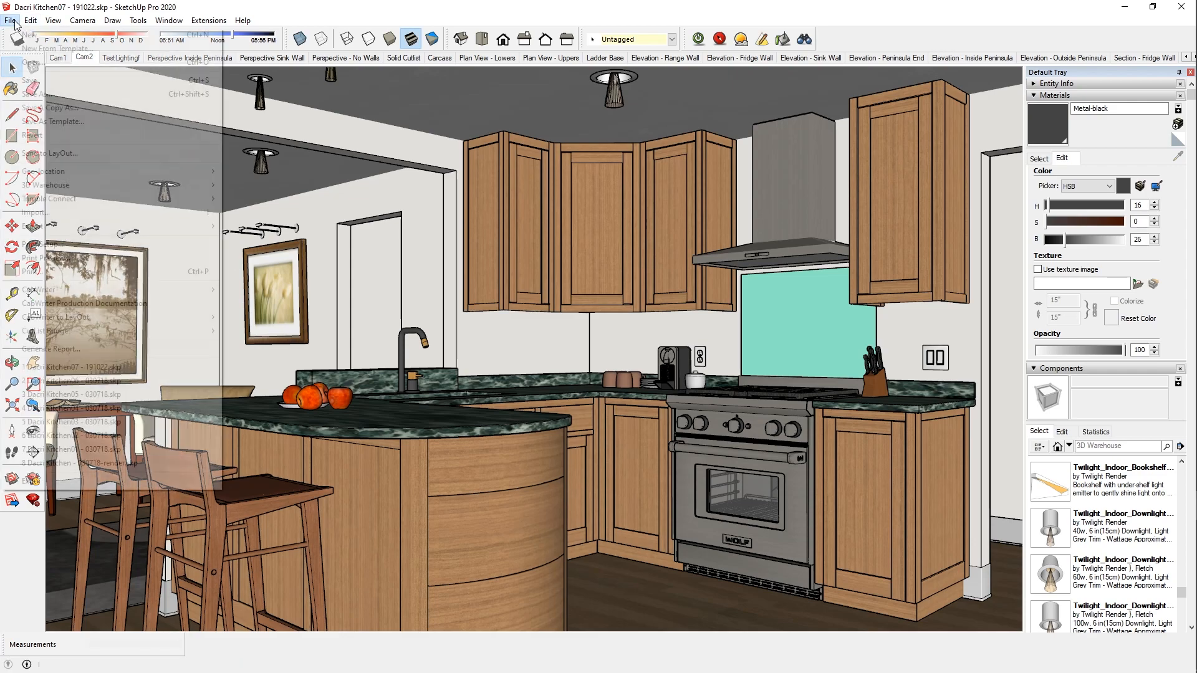